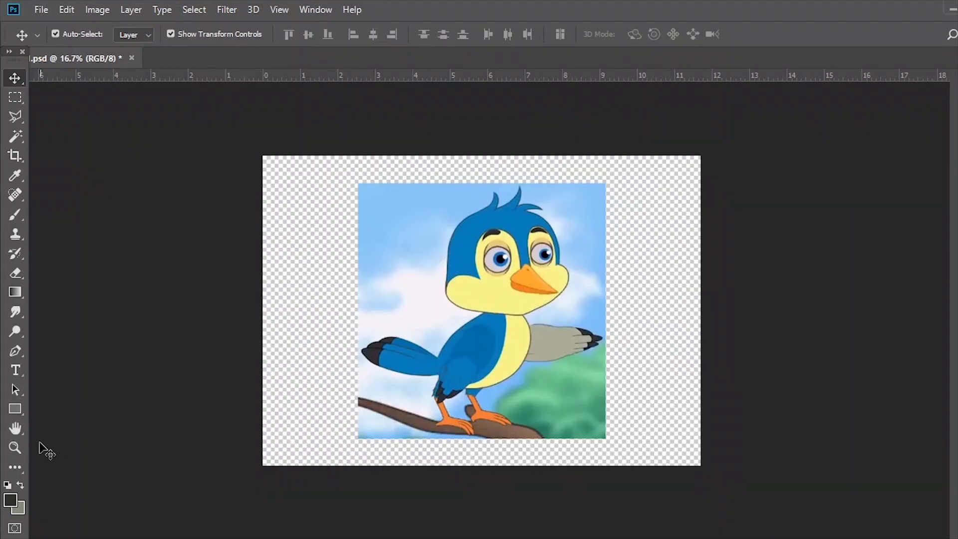
# Step: Zoom in on the bird's head and add a new empty layer above Group 1
pyautogui.click(15, 447)
pyautogui.moveTo(505, 260)
pyautogui.mouseDown()
pyautogui.moveTo(574, 329)
pyautogui.moveTo(616, 246)
pyautogui.mouseUp()
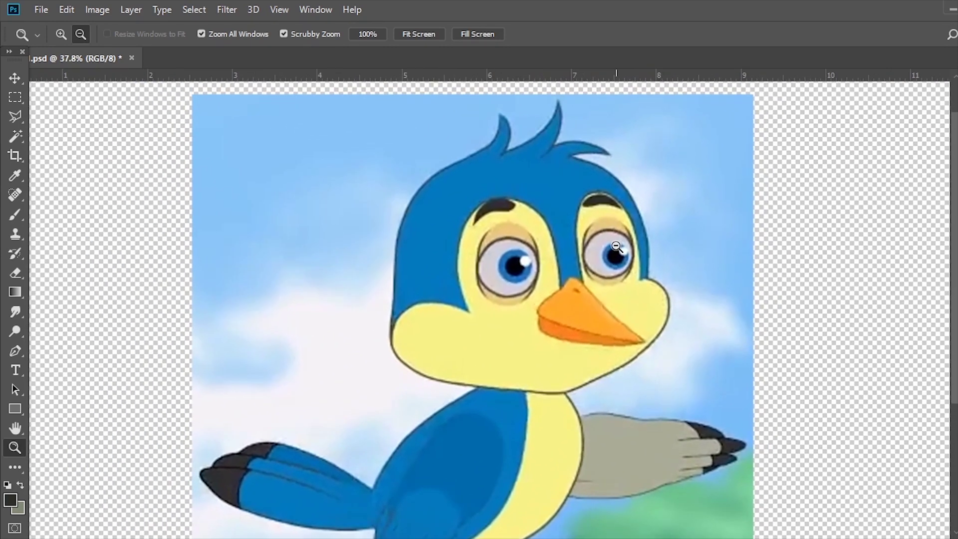
pyautogui.click(13, 76)
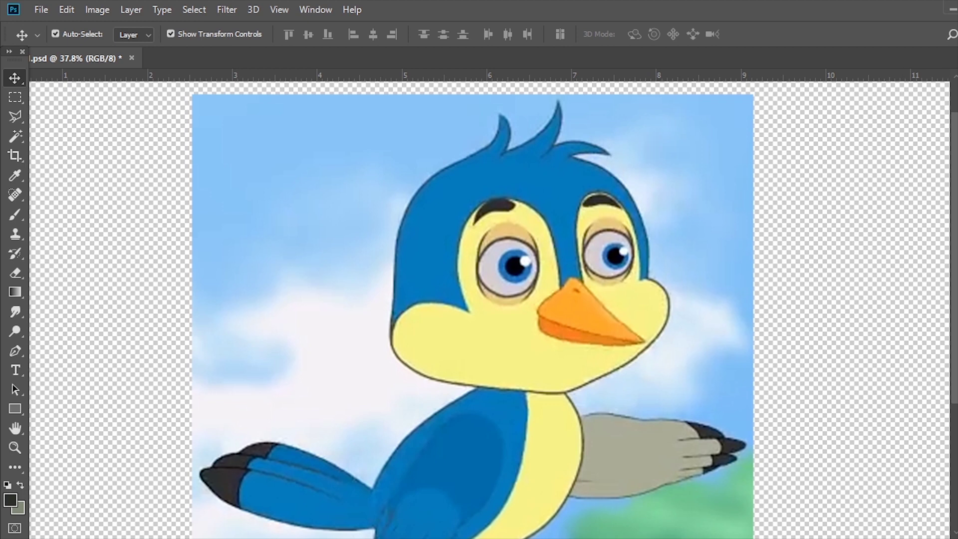
pyautogui.press('F7')
pyautogui.click(917, 530)
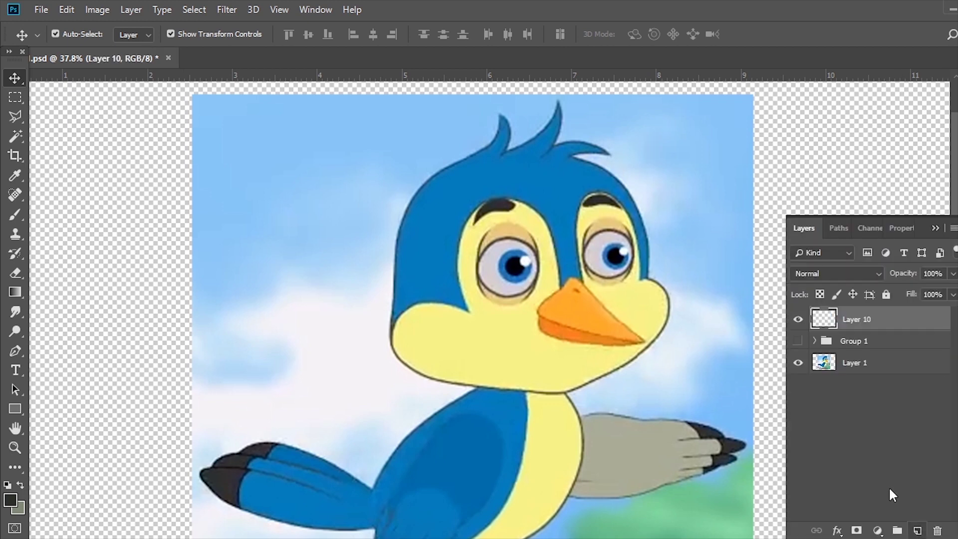
# Step: Rename the new Layer 10 to 'head'
pyautogui.doubleClick(856, 319)
pyautogui.write('head')
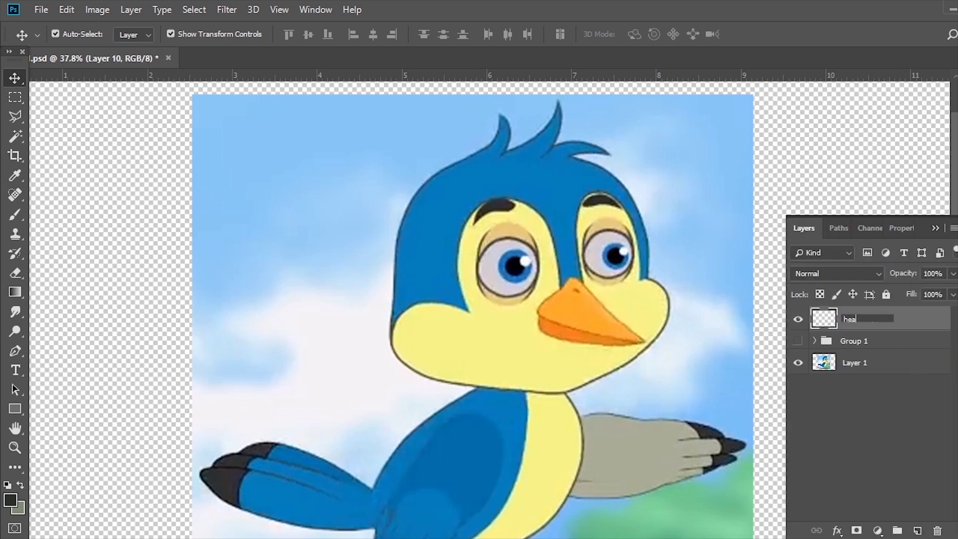
pyautogui.press('Return')
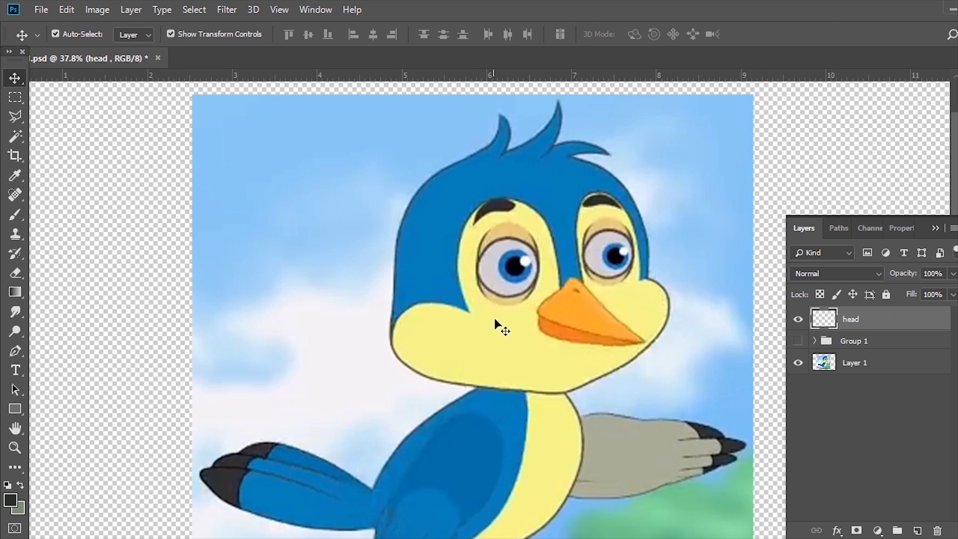
# Step: Swap the foreground and background colours and zoom closer on the bird's head
pyautogui.press('x')
pyautogui.press('z')
pyautogui.moveTo(513, 209); pyautogui.dragTo(595, 245)
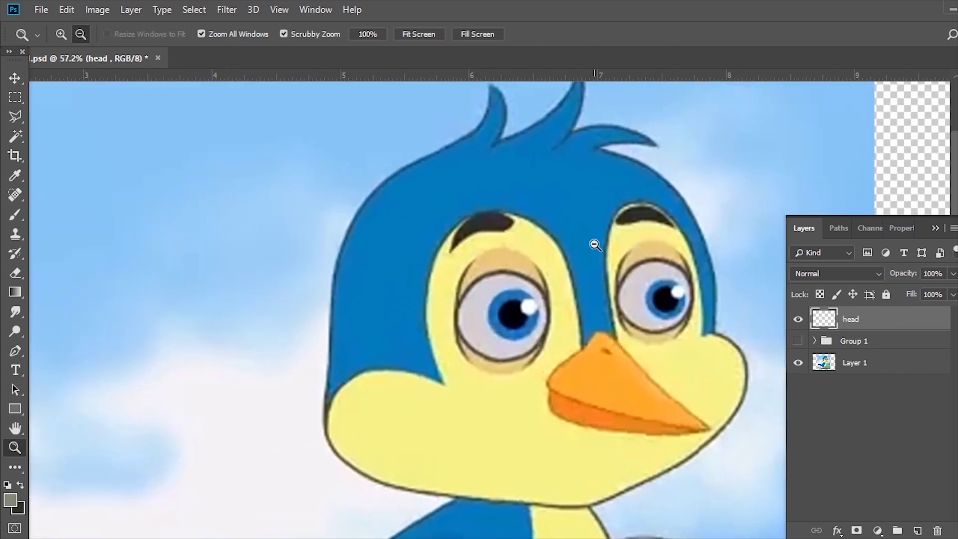
pyautogui.click(934, 227)
# Step: Start a Pen path at the head's left edge and trace over the crest feathers and tuft
pyautogui.press('p')
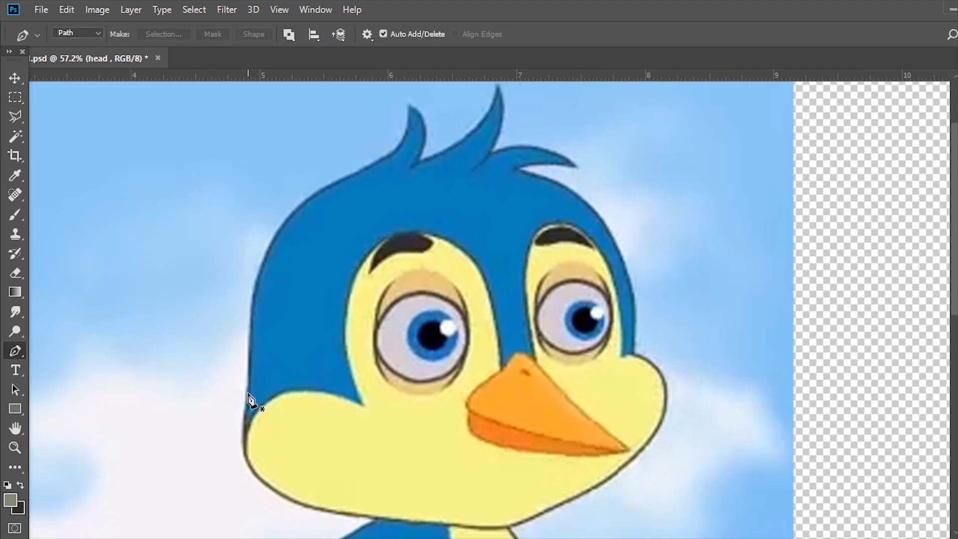
pyautogui.click(248, 393)
pyautogui.moveTo(258, 279); pyautogui.dragTo(256, 267)
pyautogui.moveTo(330, 184); pyautogui.dragTo(380, 160)
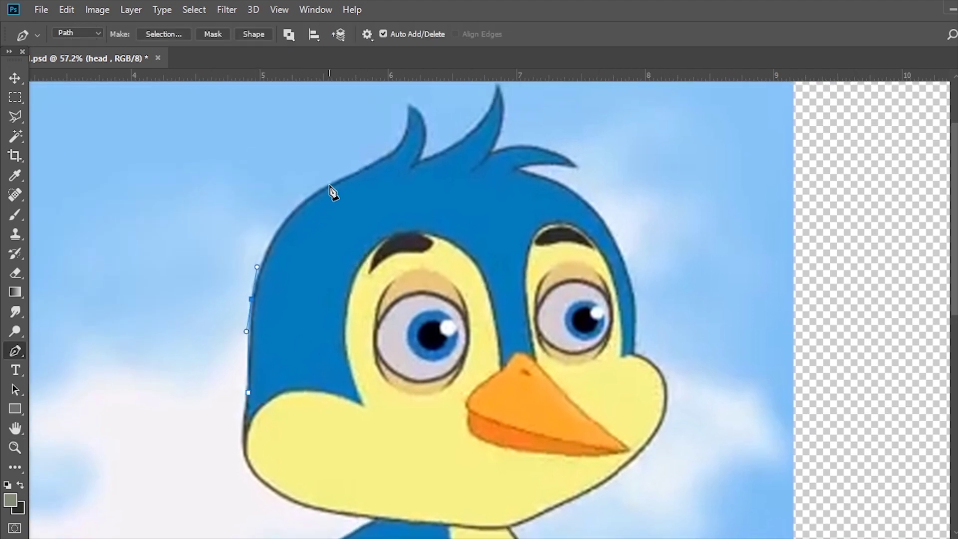
pyautogui.moveTo(408, 105); pyautogui.dragTo(408, 90)
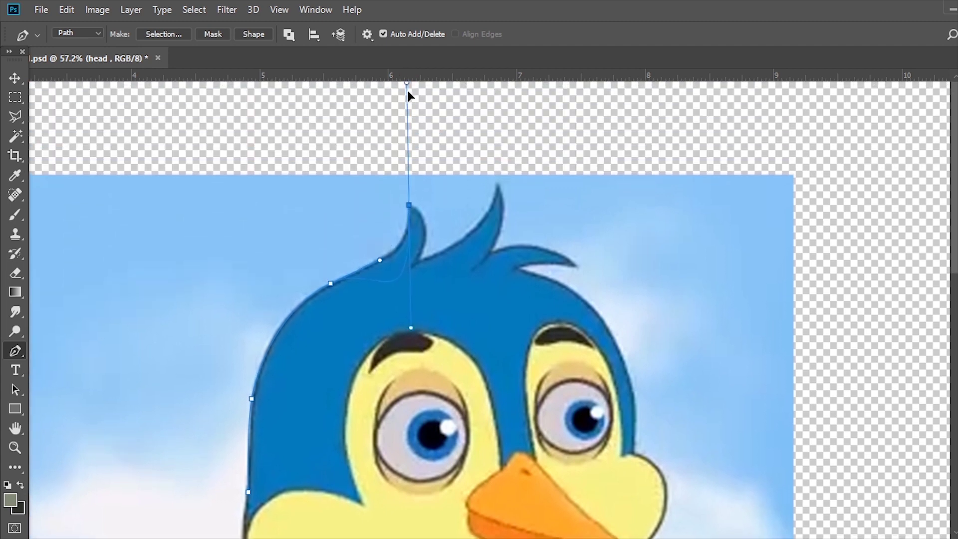
pyautogui.click(408, 206)
pyautogui.moveTo(500, 186); pyautogui.dragTo(512, 135)
pyautogui.click(499, 186)
pyautogui.click(492, 253)
pyautogui.click(577, 266)
pyautogui.moveTo(577, 266); pyautogui.dragTo(623, 306)
pyautogui.keyDown('alt'); pyautogui.click(577, 265); pyautogui.keyUp('alt')
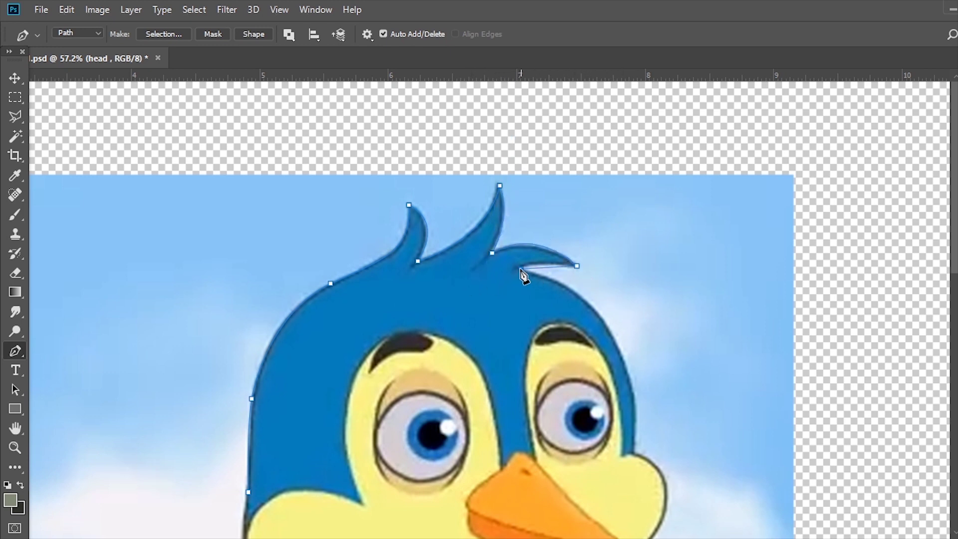
# Step: Continue the path down the right cheek, chin and left cheek to close the head outline
pyautogui.moveTo(582, 317); pyautogui.dragTo(513, 226)
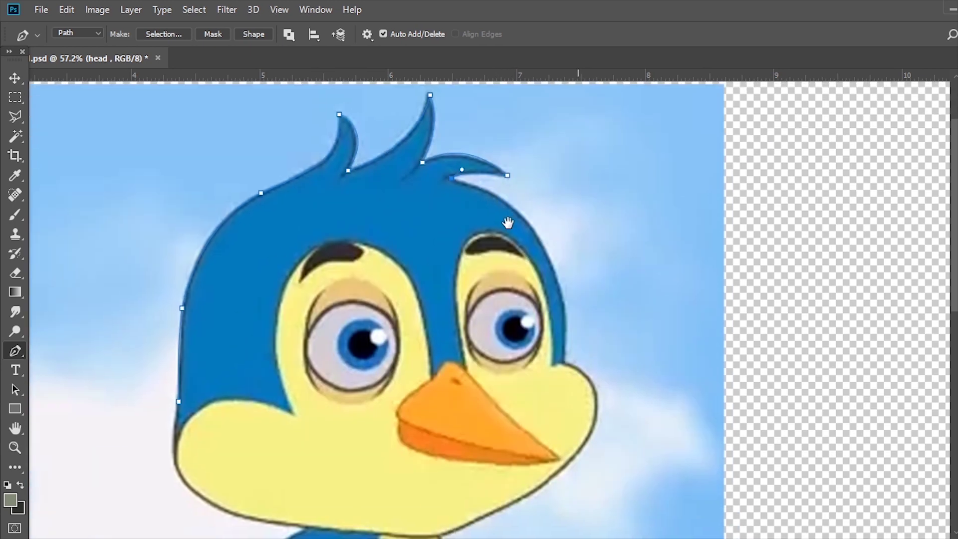
pyautogui.moveTo(565, 360); pyautogui.dragTo(559, 533)
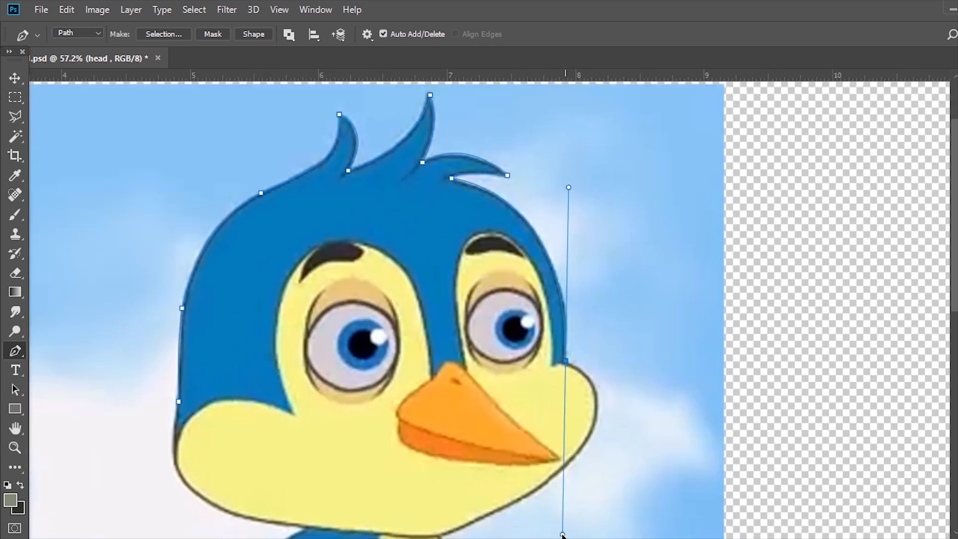
pyautogui.moveTo(548, 443); pyautogui.dragTo(551, 364)
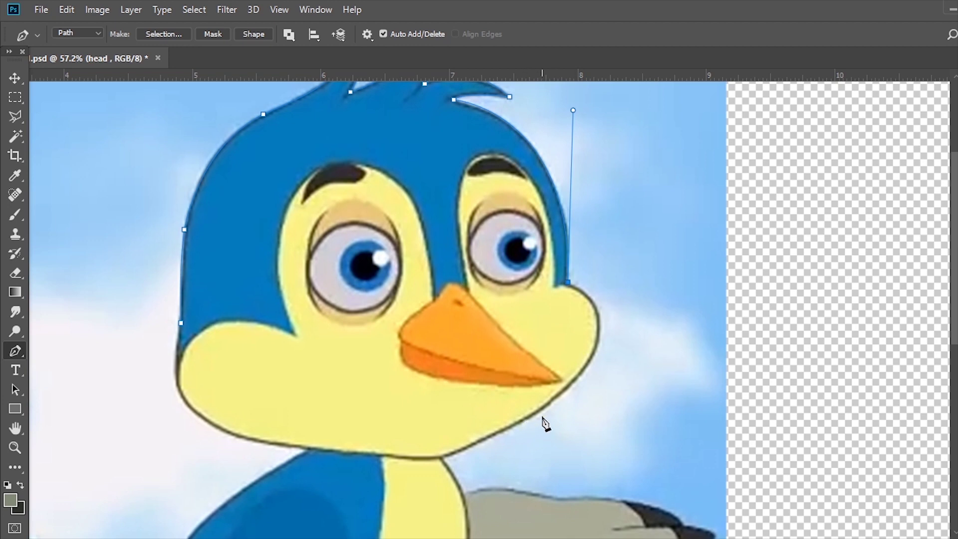
pyautogui.moveTo(546, 405); pyautogui.dragTo(450, 490)
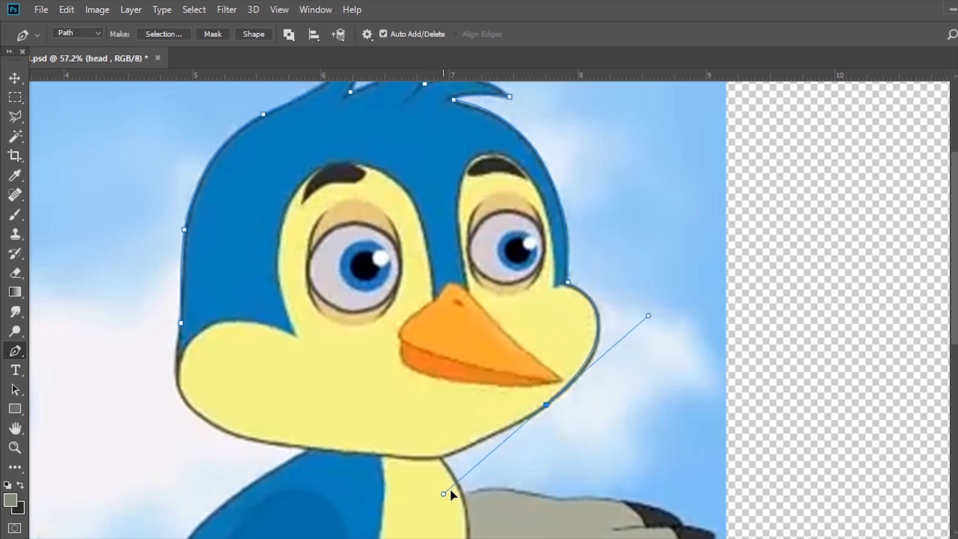
pyautogui.moveTo(441, 457); pyautogui.dragTo(408, 469)
pyautogui.moveTo(219, 428); pyautogui.dragTo(188, 414)
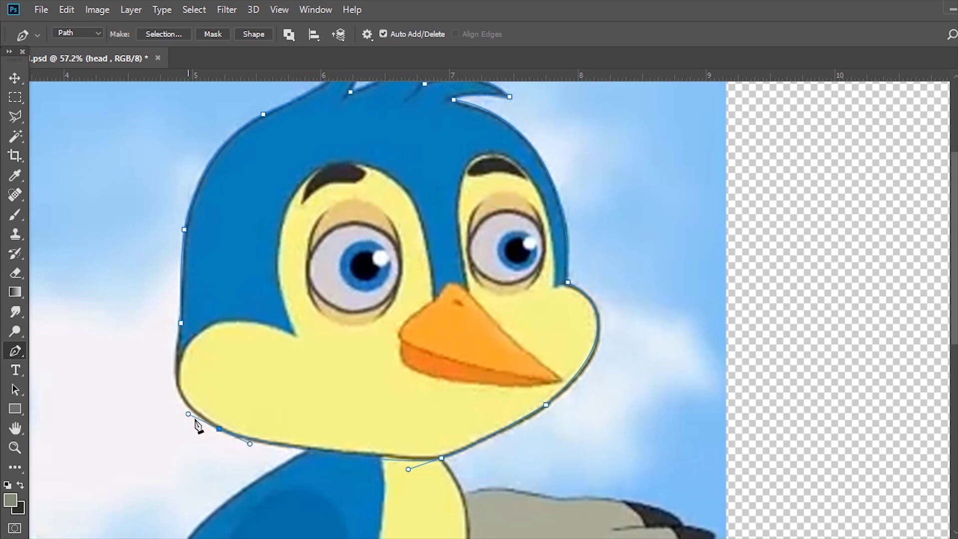
pyautogui.hotkey('ctrl', 'z')
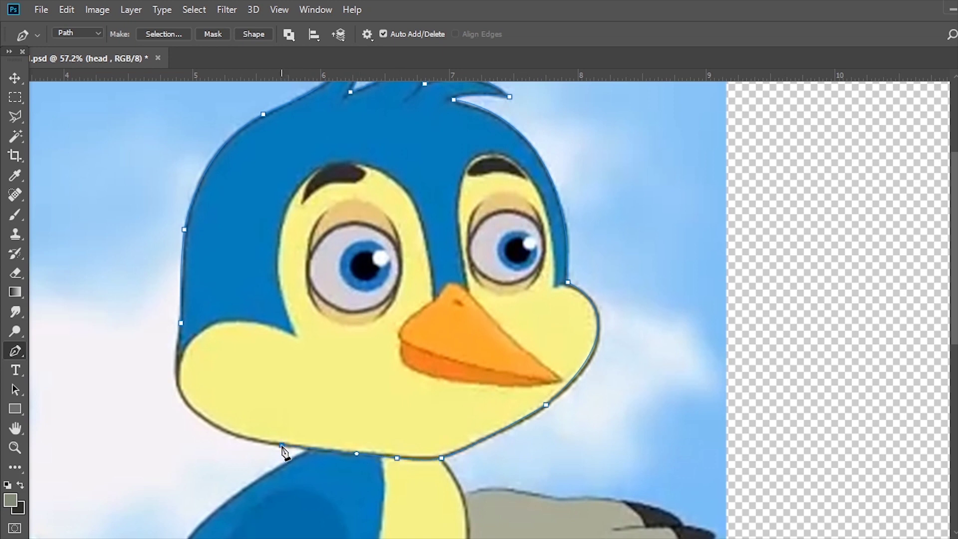
pyautogui.moveTo(183, 400); pyautogui.dragTo(143, 359)
pyautogui.keyDown('alt'); pyautogui.click(182, 400); pyautogui.keyUp('alt')
pyautogui.moveTo(189, 266); pyautogui.dragTo(166, 304)
# Step: Turn the head path into a selection and fill it with the bird's sampled blue
pyautogui.rightClick(367, 255)
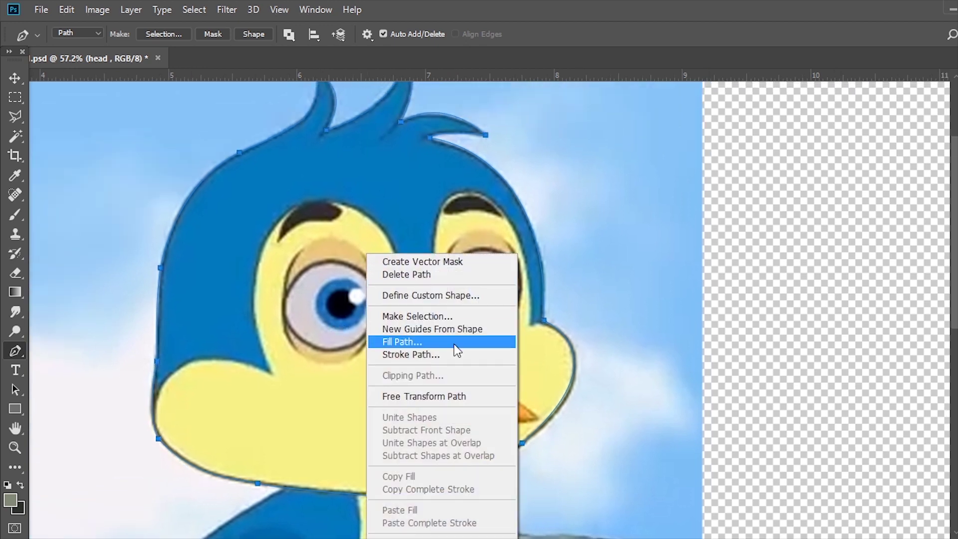
pyautogui.click(424, 316)
pyautogui.press('Return')
pyautogui.click(10, 499)
pyautogui.click(167, 325)
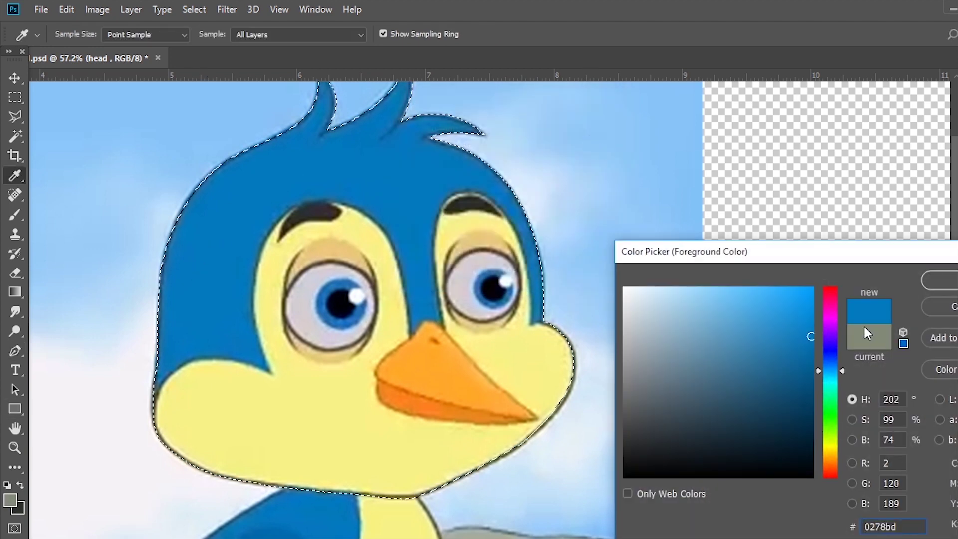
pyautogui.press('Return')
pyautogui.hotkey('alt', 'BackSpace')
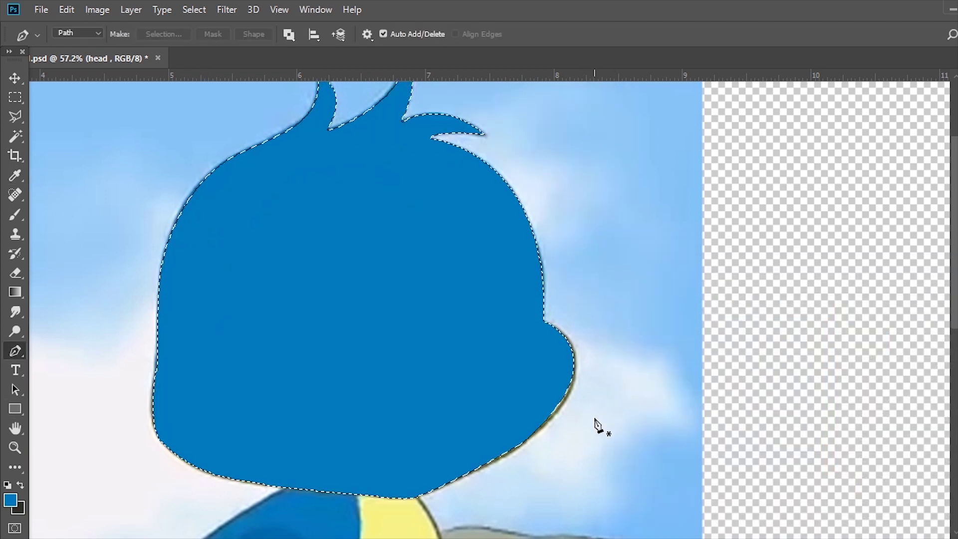
# Step: Set the head layer's opacity to 0%
pyautogui.press('F7')
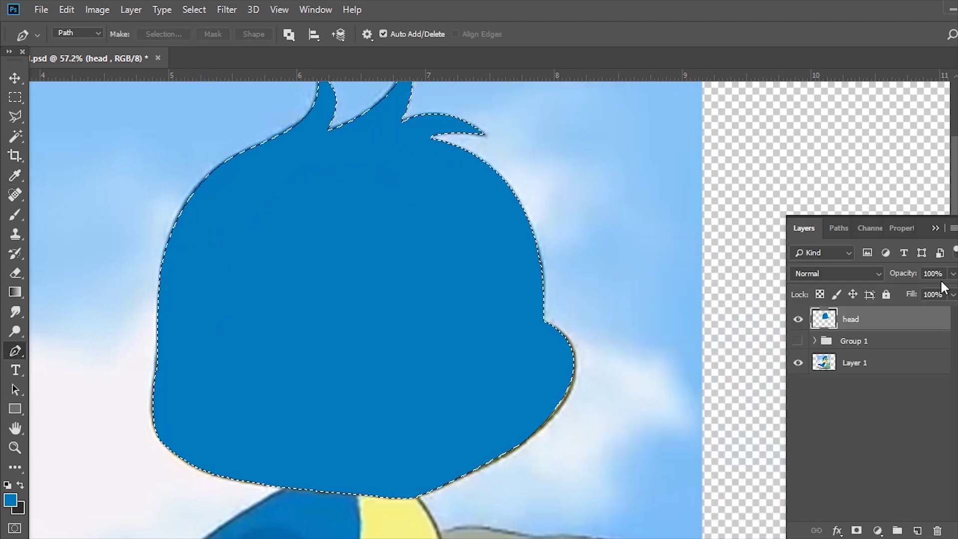
pyautogui.click(953, 273)
pyautogui.moveTo(951, 291); pyautogui.dragTo(854, 293)
pyautogui.scroll(-1, 428, 253)
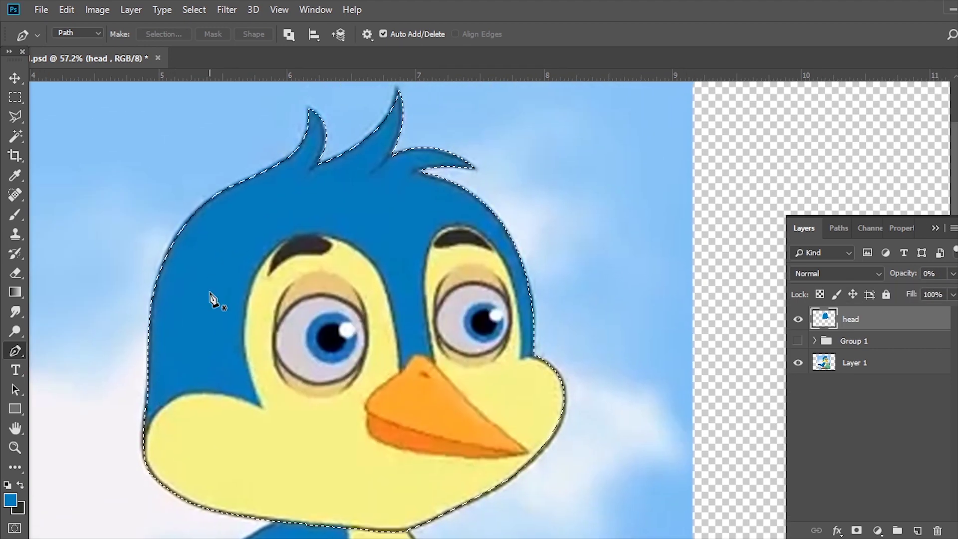
# Step: With the Polygonal Lasso, trace from the left cheek around the left eyebrow and eye border
pyautogui.press('z')
pyautogui.moveTo(212, 346); pyautogui.dragTo(265, 371)
pyautogui.click(15, 116)
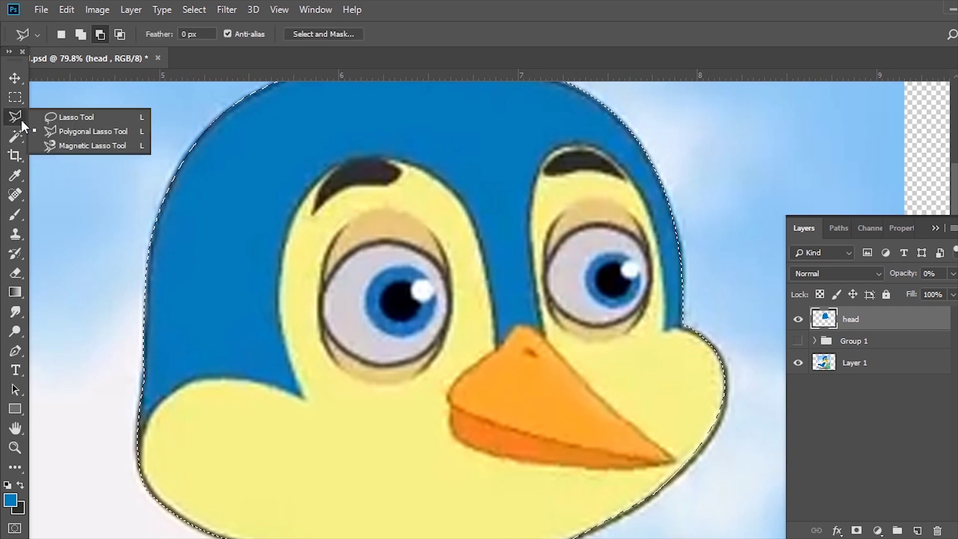
pyautogui.click(75, 133)
pyautogui.click(138, 435)
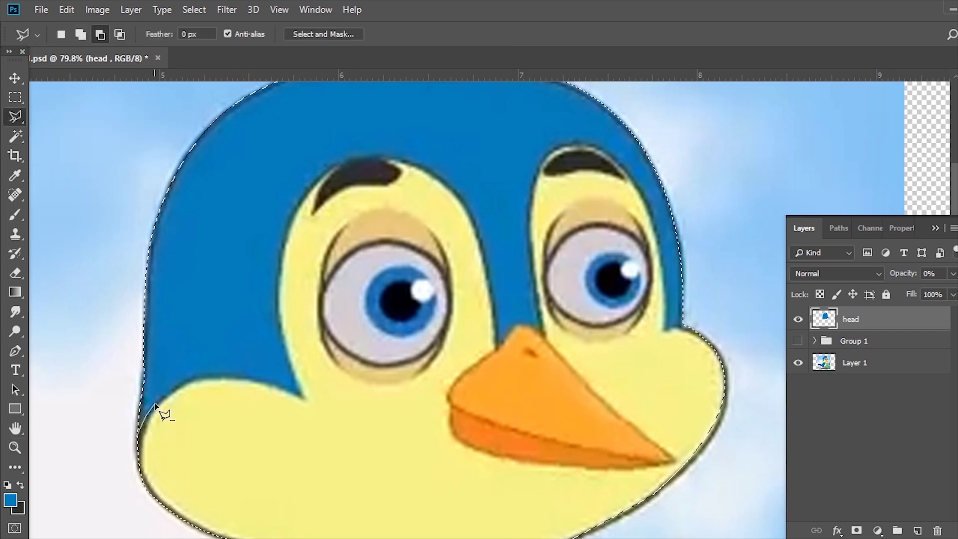
pyautogui.click(195, 376)
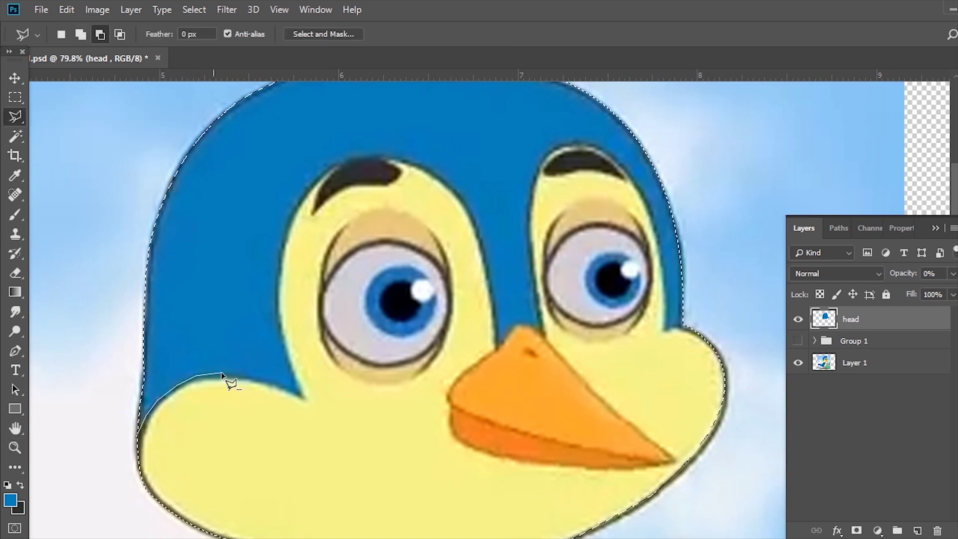
pyautogui.click(265, 379)
pyautogui.click(276, 297)
pyautogui.click(287, 225)
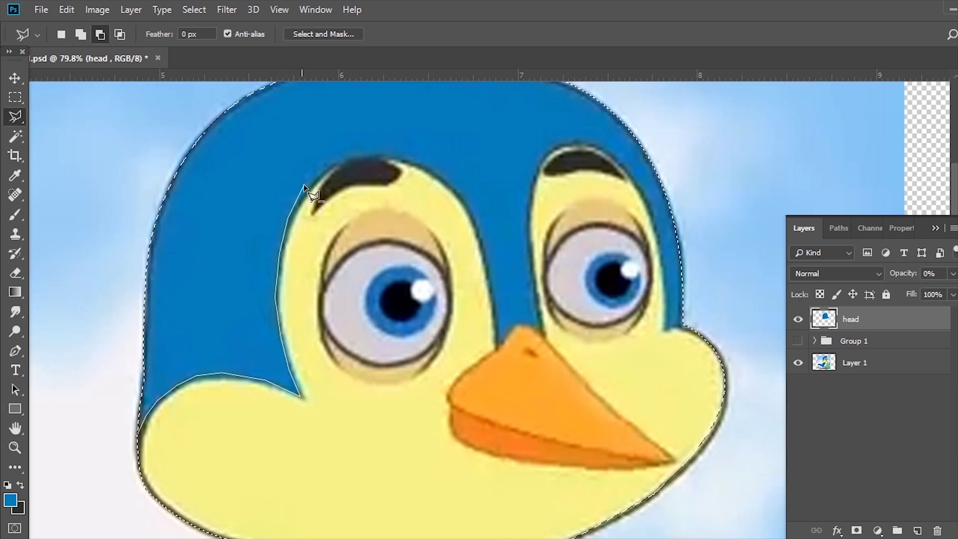
pyautogui.click(307, 184)
pyautogui.click(339, 161)
pyautogui.click(370, 152)
pyautogui.click(402, 158)
pyautogui.click(427, 168)
pyautogui.click(453, 187)
pyautogui.click(472, 214)
pyautogui.click(482, 234)
pyautogui.click(482, 259)
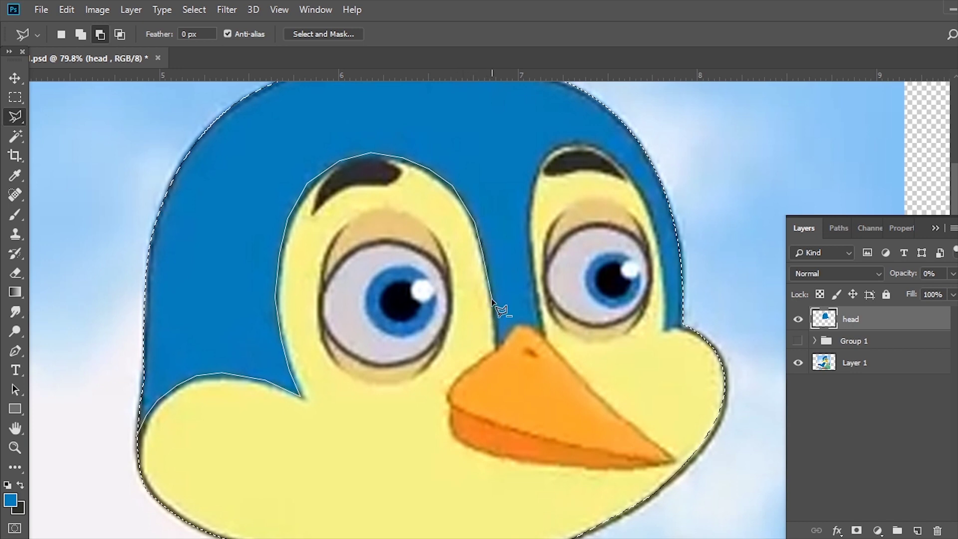
# Step: Continue the lasso around the top of the beak and over the right eye and eyebrow
pyautogui.click(500, 344)
pyautogui.click(504, 366)
pyautogui.click(528, 375)
pyautogui.click(546, 360)
pyautogui.click(546, 341)
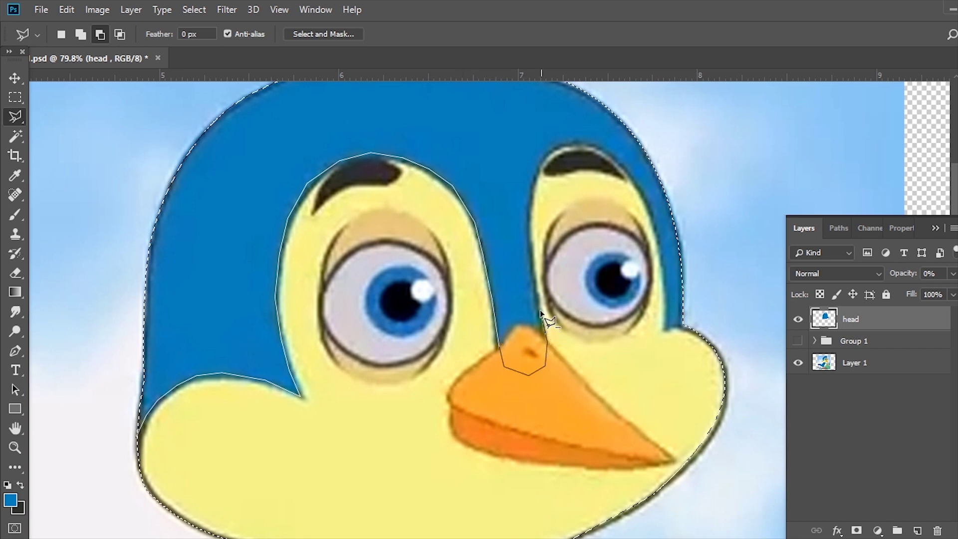
pyautogui.click(540, 312)
pyautogui.click(532, 271)
pyautogui.click(530, 242)
pyautogui.moveTo(530, 202); pyautogui.dragTo(442, 319)
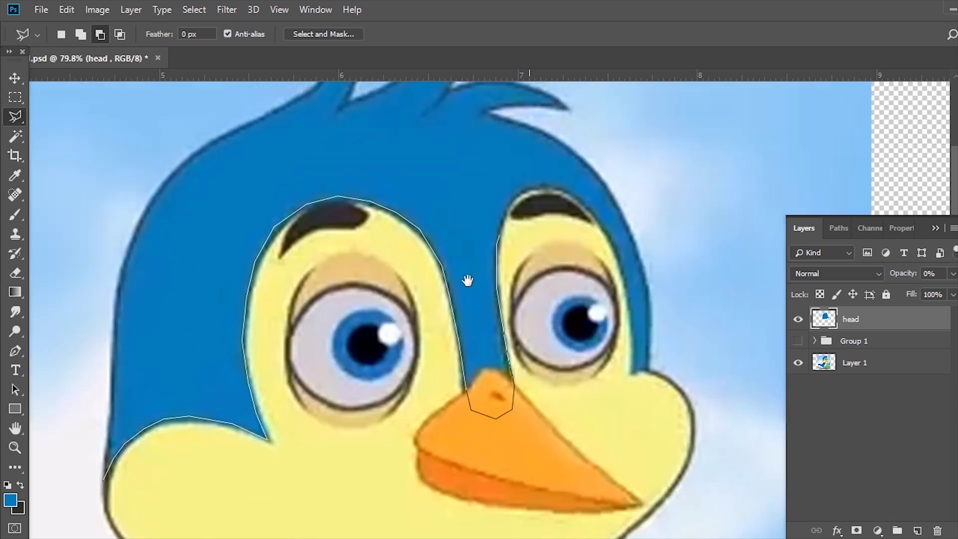
pyautogui.click(451, 284)
pyautogui.click(480, 261)
pyautogui.click(511, 266)
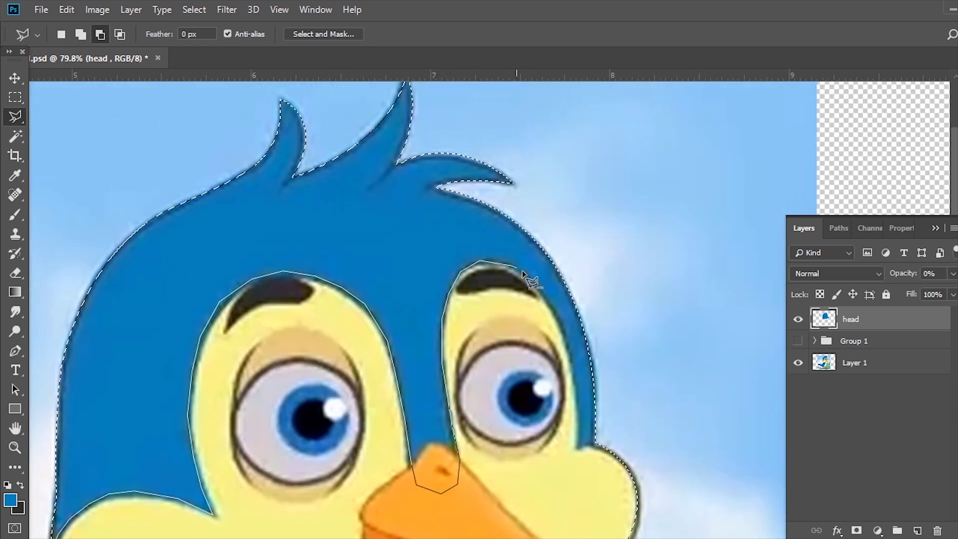
pyautogui.click(540, 295)
pyautogui.click(559, 326)
pyautogui.click(570, 362)
pyautogui.click(586, 443)
# Step: Trace down the bird's left cheek and close the face selection
pyautogui.moveTo(679, 374); pyautogui.dragTo(703, 424)
pyautogui.click(669, 278)
pyautogui.click(614, 150)
pyautogui.click(388, 121)
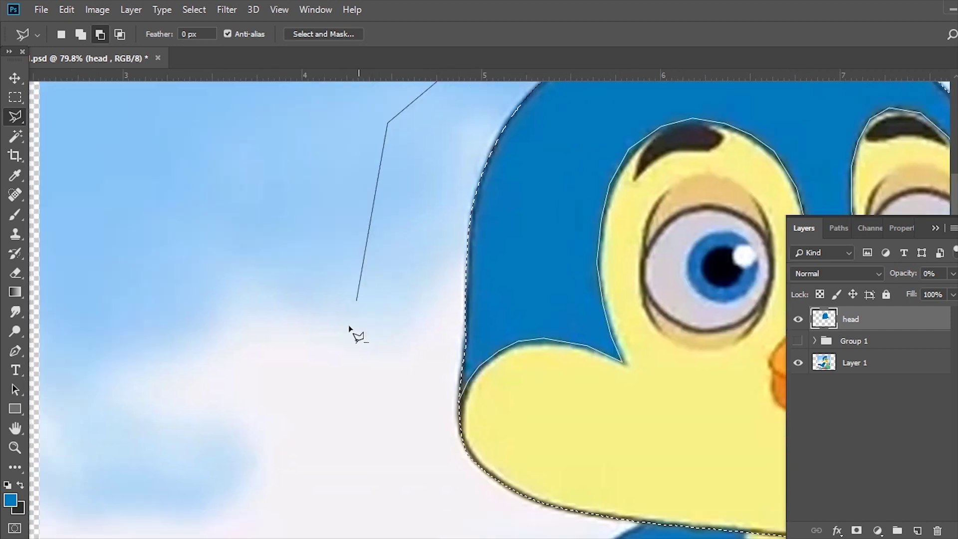
pyautogui.click(358, 374)
pyautogui.click(421, 465)
pyautogui.click(462, 405)
# Step: Zoom out and sample the face's yellow as the foreground colour
pyautogui.press('z')
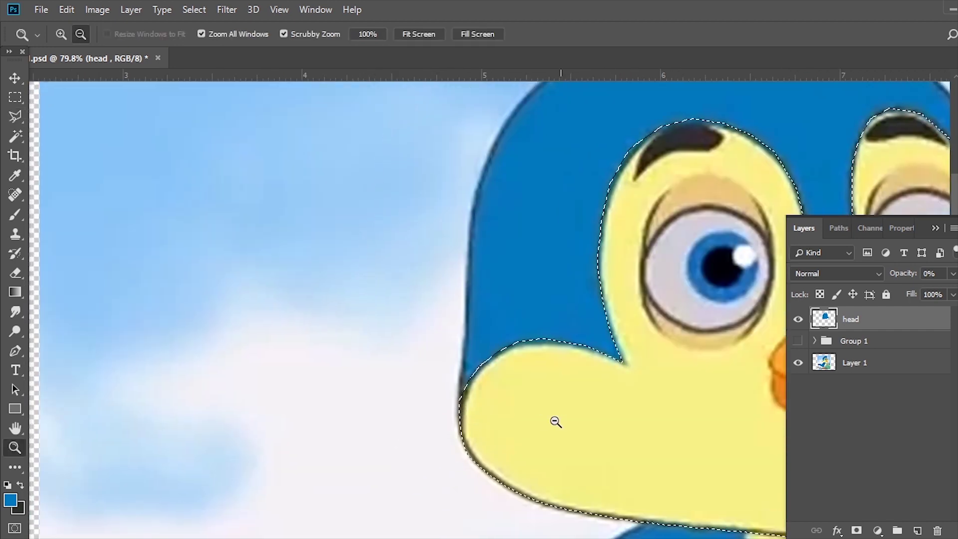
pyautogui.moveTo(555, 422); pyautogui.dragTo(409, 387)
pyautogui.press('i')
pyautogui.click(409, 387)
pyautogui.click(10, 500)
pyautogui.press('Return')
pyautogui.press('z')
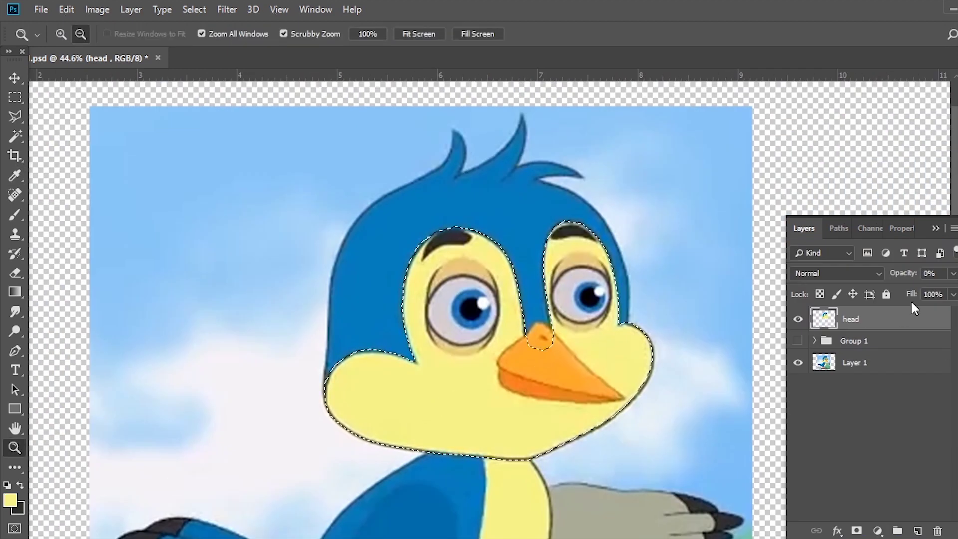
# Step: Fill the face selection with yellow on a new layer above head
pyautogui.click(952, 274)
pyautogui.moveTo(883, 292)
pyautogui.mouseDown()
pyautogui.moveTo(950, 291)
pyautogui.moveTo(883, 291)
pyautogui.mouseUp()
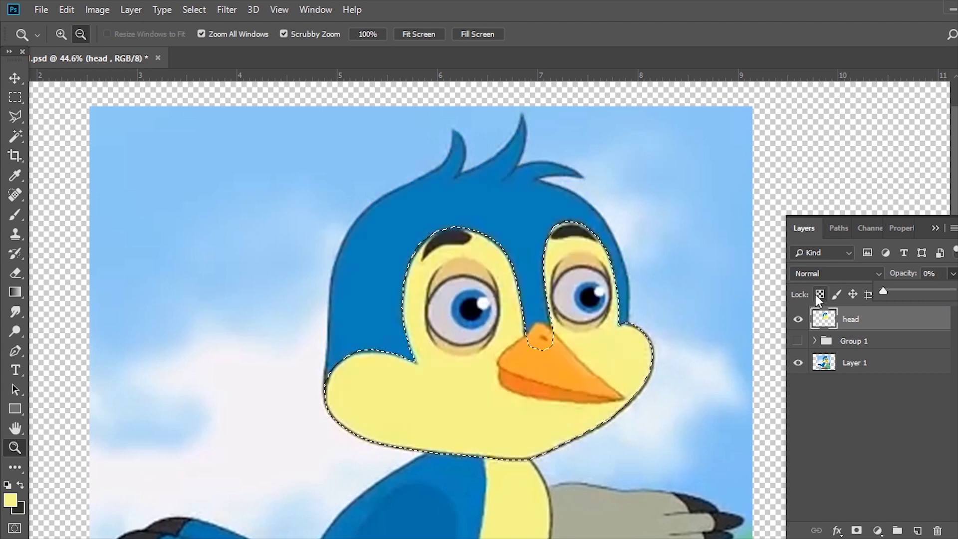
pyautogui.click(917, 530)
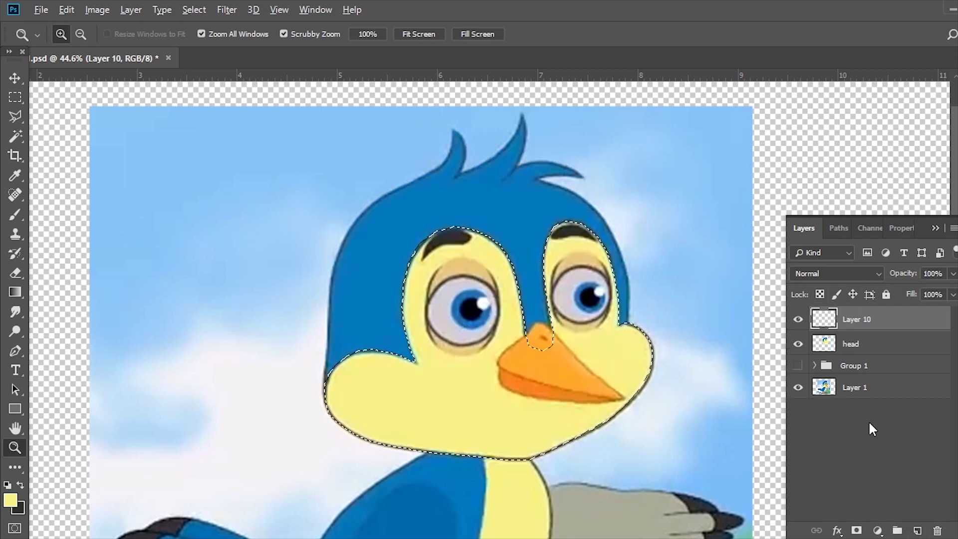
pyautogui.hotkey('alt', 'BackSpace')
# Step: Restore the head layer to 100% opacity and drop the selection
pyautogui.click(850, 343)
pyautogui.click(952, 274)
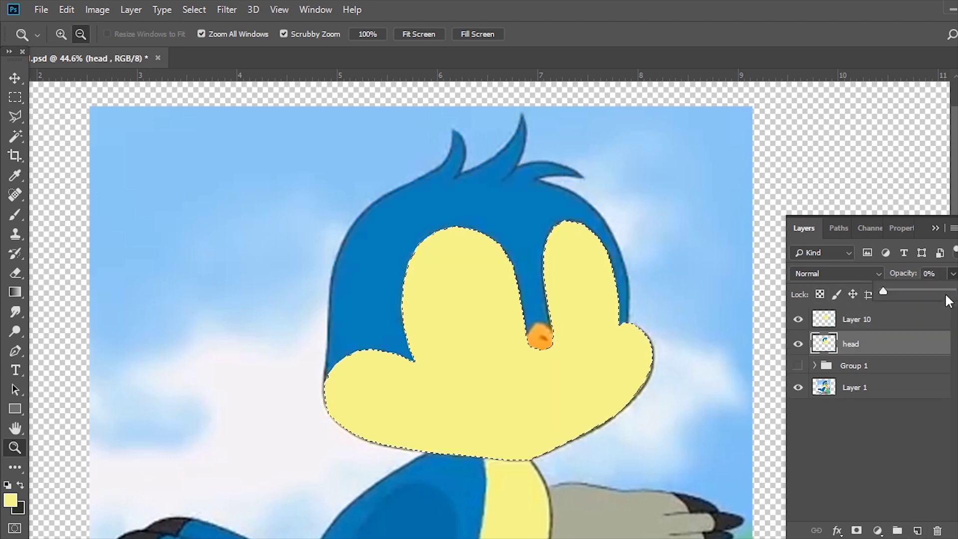
pyautogui.moveTo(887, 295); pyautogui.dragTo(954, 294)
pyautogui.press('v')
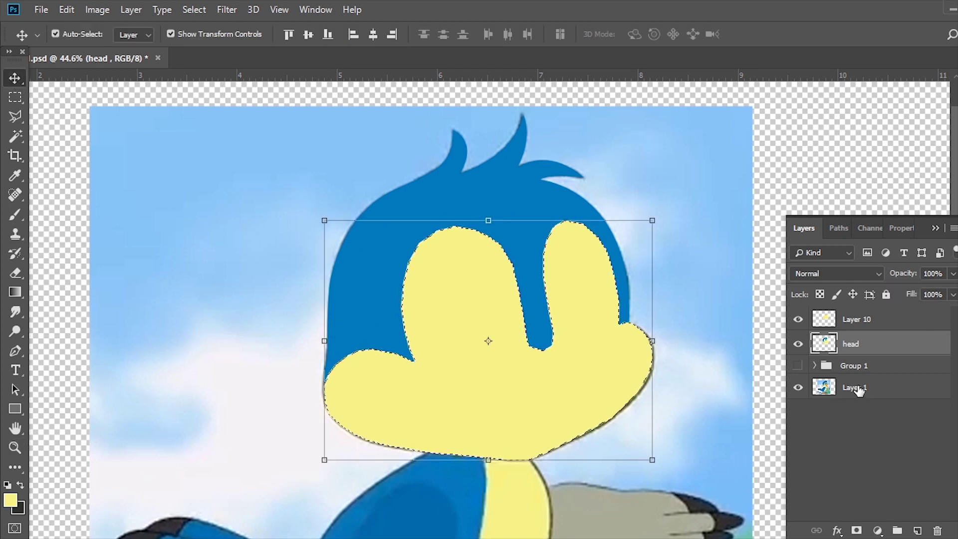
pyautogui.hotkey('ctrl', 'd')
# Step: Give the head layer a 1 px dark Stroke layer style
pyautogui.click(837, 530)
pyautogui.click(848, 419)
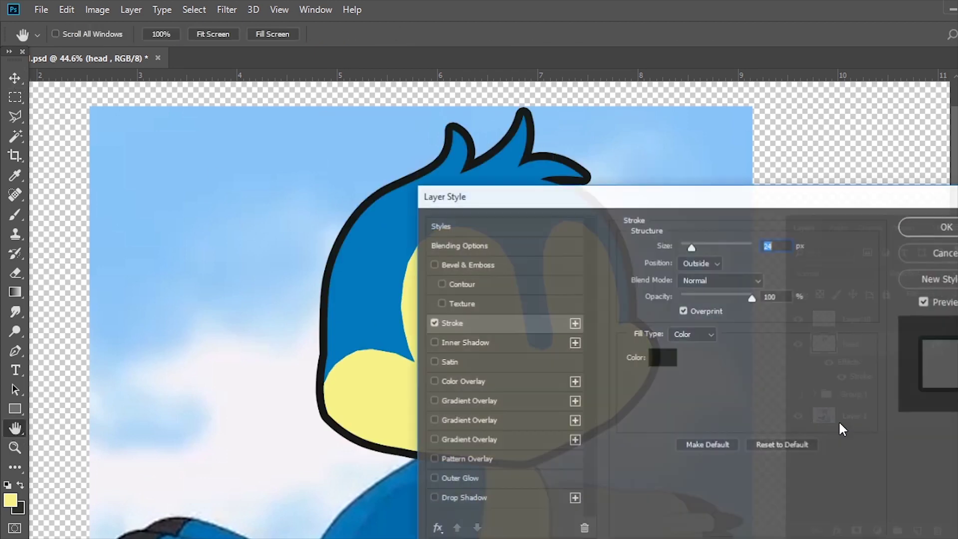
pyautogui.moveTo(752, 220); pyautogui.dragTo(761, 226)
pyautogui.press('Down')
pyautogui.press('Down')
pyautogui.press('Down')
pyautogui.press('Down')
pyautogui.press('Down')
pyautogui.press('Down')
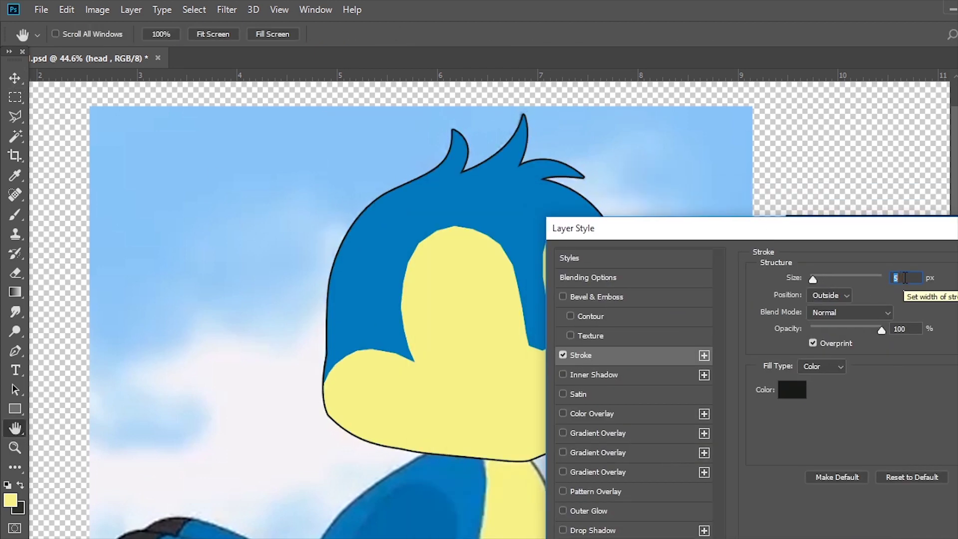
pyautogui.press('Down')
pyautogui.press('Down')
pyautogui.press('Down')
pyautogui.moveTo(859, 230); pyautogui.dragTo(528, 231)
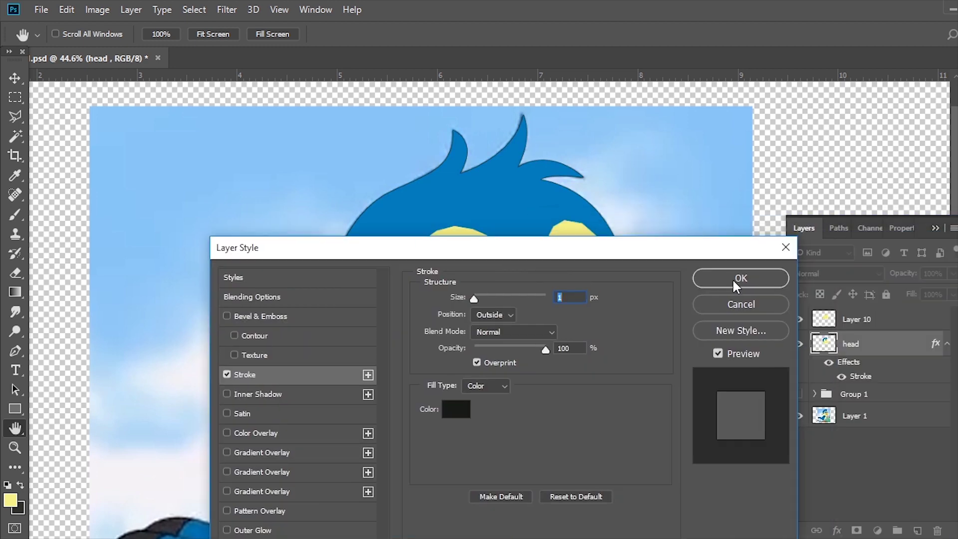
pyautogui.click(733, 277)
pyautogui.click(798, 343)
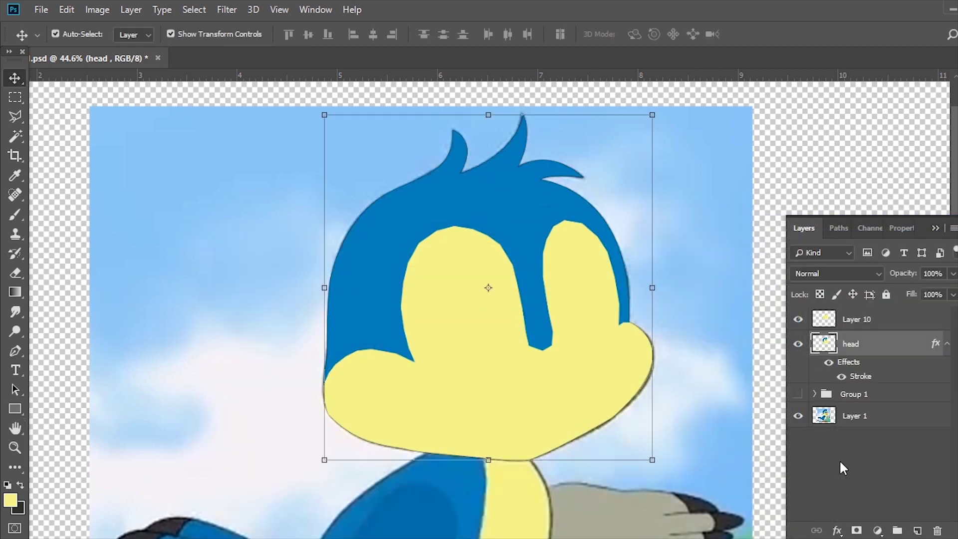
pyautogui.click(836, 530)
pyautogui.click(848, 418)
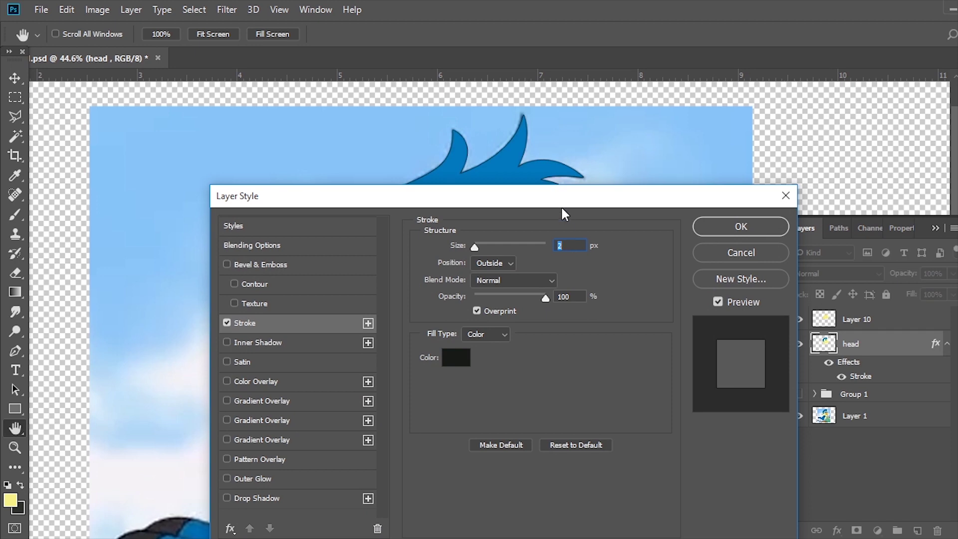
pyautogui.moveTo(561, 205); pyautogui.dragTo(747, 249)
pyautogui.press('Return')
# Step: Rasterize the head layer's stroke style into its pixels, then hide the head layer
pyautogui.rightClick(837, 346)
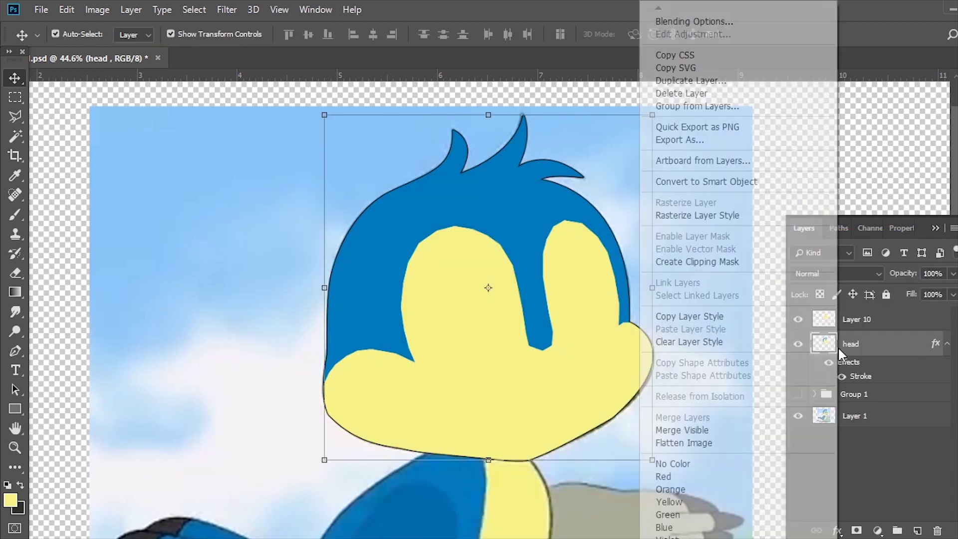
pyautogui.click(707, 218)
pyautogui.click(561, 375)
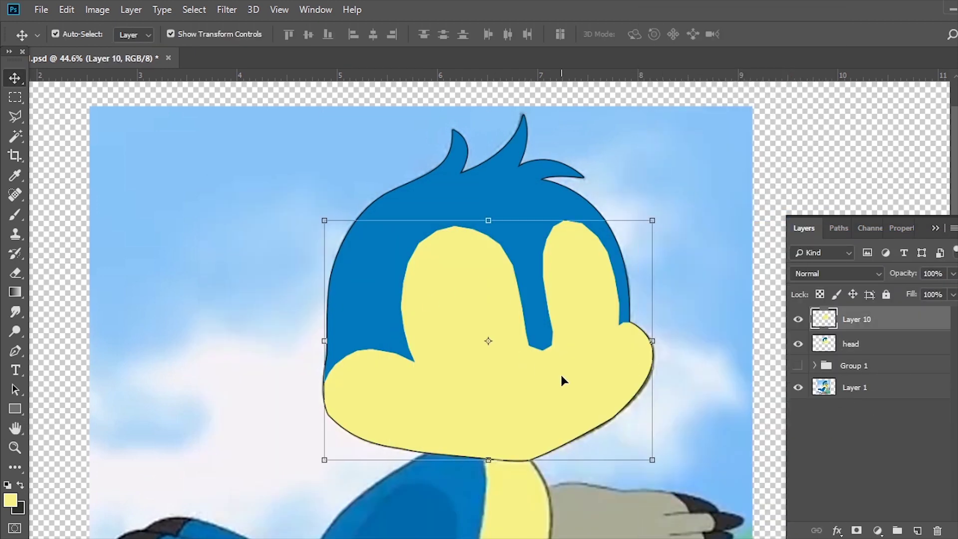
pyautogui.moveTo(581, 382); pyautogui.dragTo(720, 488)
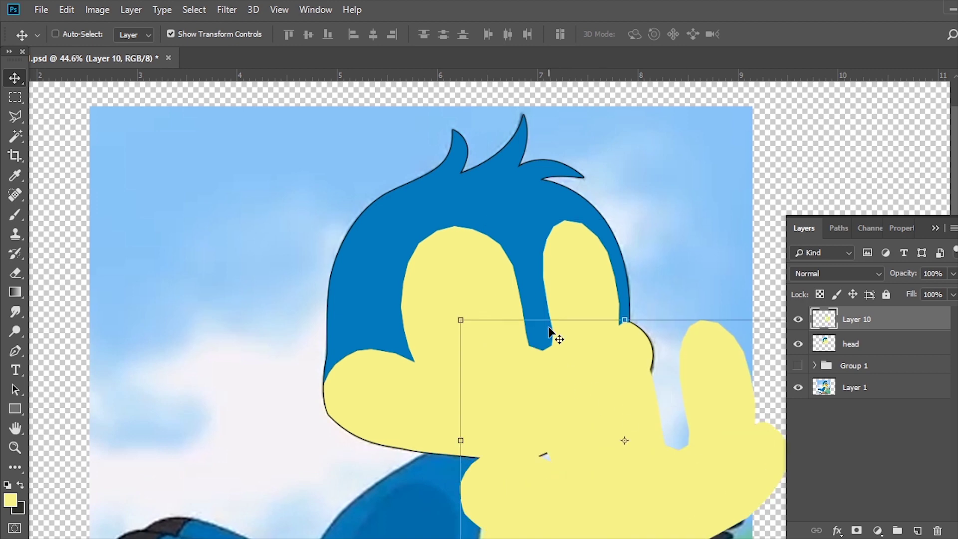
pyautogui.hotkey('ctrl', 'z')
pyautogui.click(798, 344)
# Step: Add a Stroke to the yellow face fill layer and rasterize its style
pyautogui.click(799, 322)
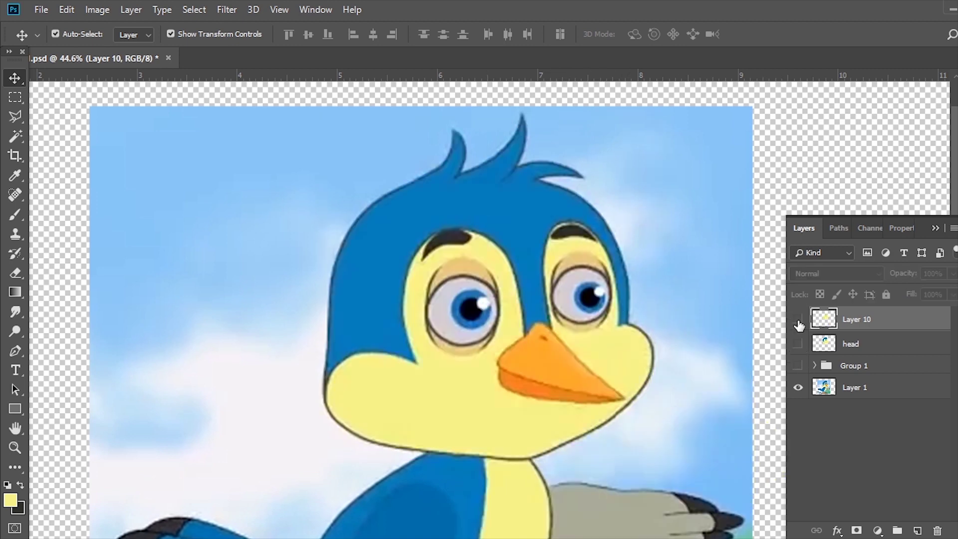
pyautogui.click(798, 318)
pyautogui.click(837, 531)
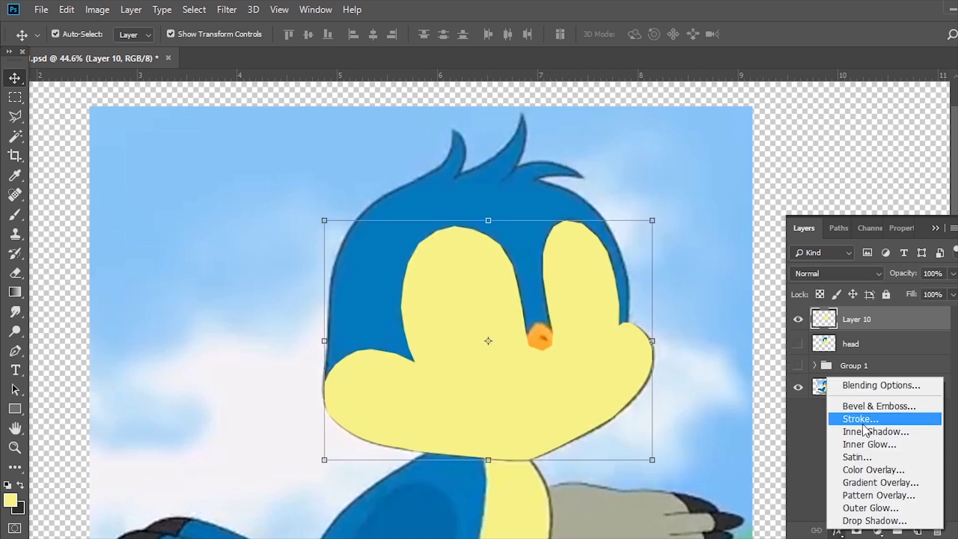
pyautogui.click(851, 421)
pyautogui.press('Return')
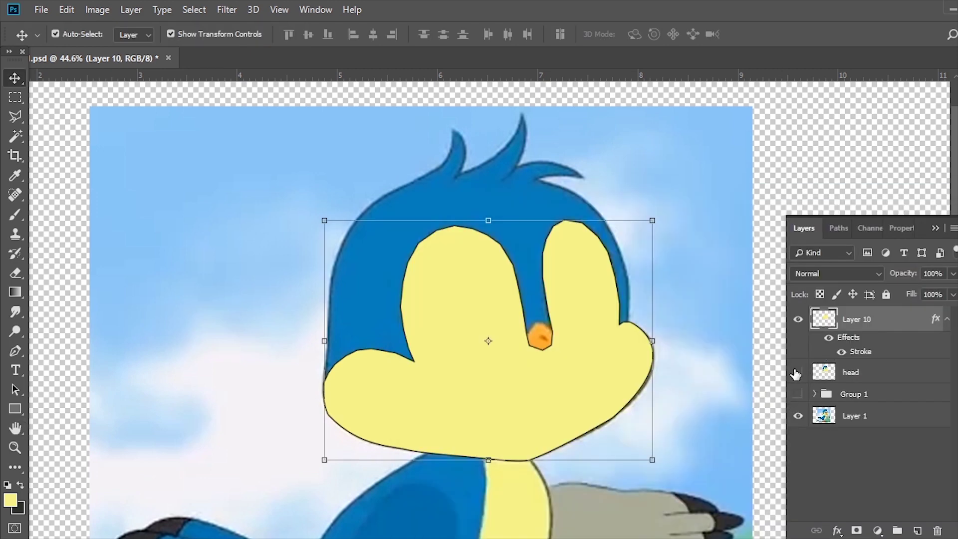
pyautogui.click(797, 372)
pyautogui.rightClick(873, 320)
pyautogui.click(724, 215)
# Step: Merge the face fill with head into one layer named 'head' and hide it
pyautogui.click(797, 145)
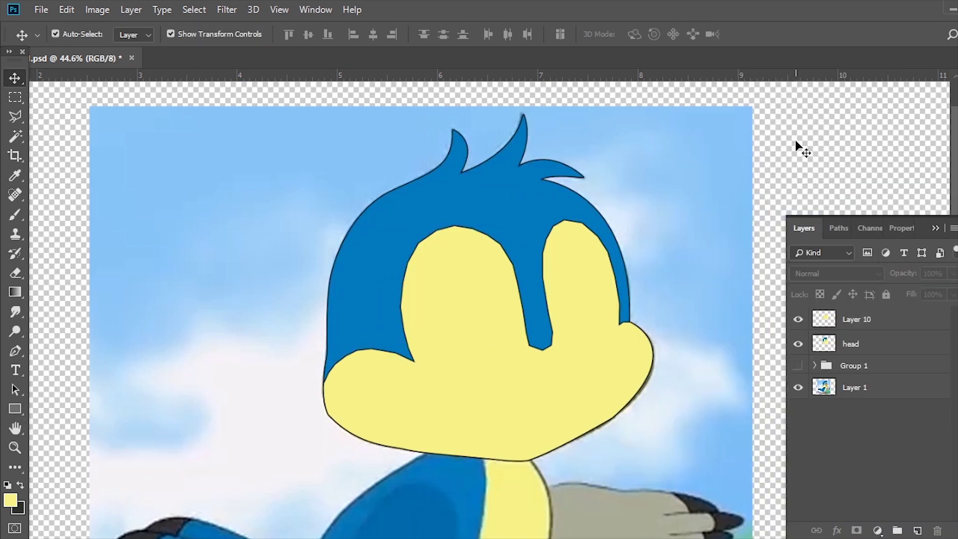
pyautogui.click(858, 325)
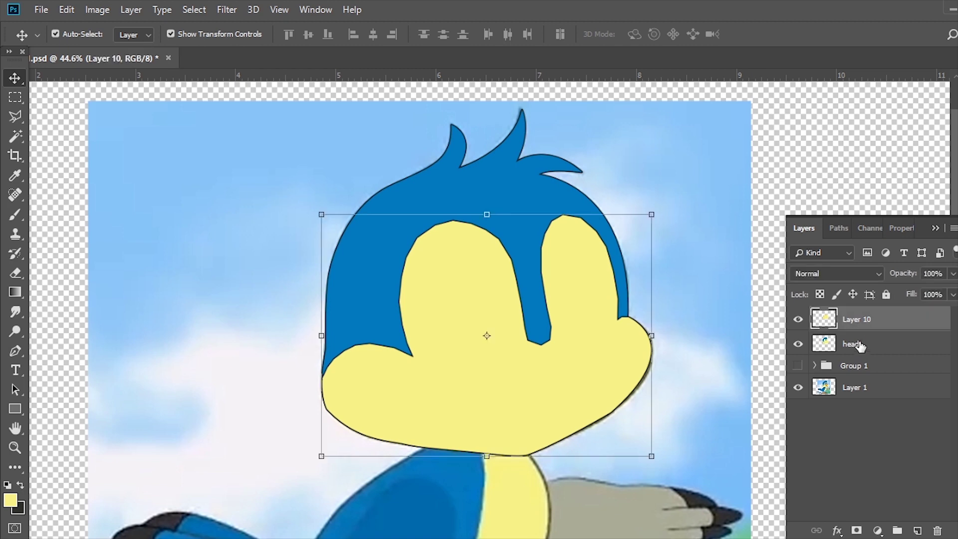
pyautogui.keyDown('ctrl'); pyautogui.click(860, 348); pyautogui.keyUp('ctrl')
pyautogui.hotkey('ctrl', 'e')
pyautogui.doubleClick(859, 319)
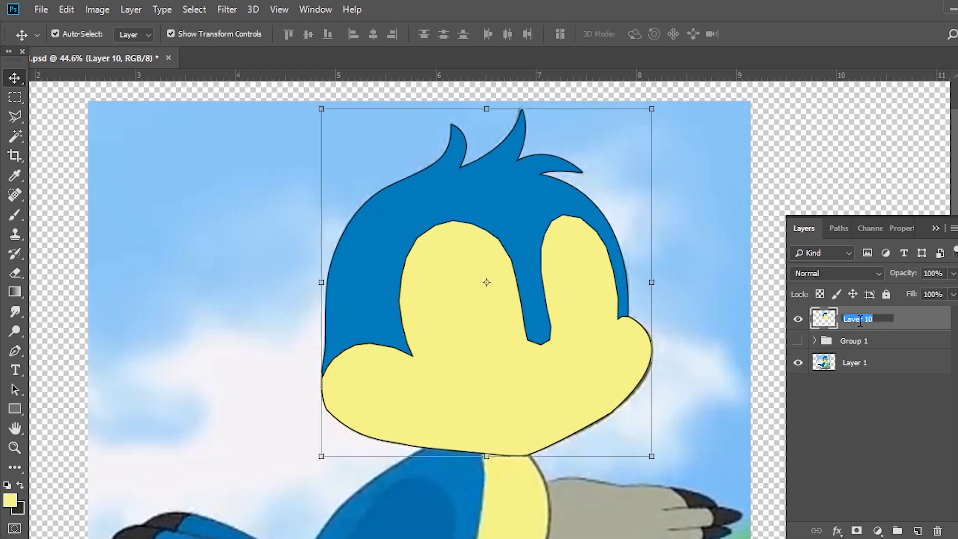
pyautogui.write('head')
pyautogui.press('Return')
pyautogui.click(799, 320)
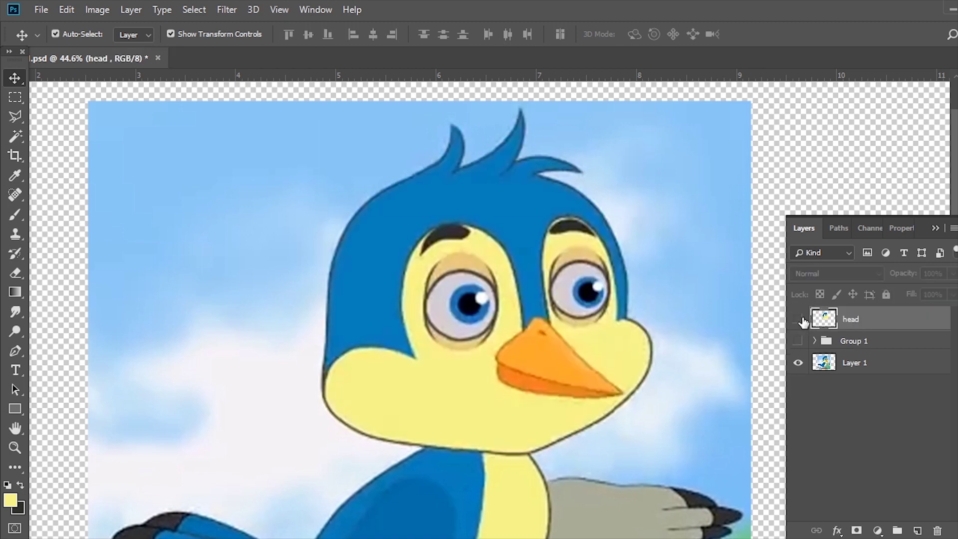
# Step: Zoom in on the beak and add a new layer named mouth
pyautogui.press('z')
pyautogui.scroll(5, 538, 346)
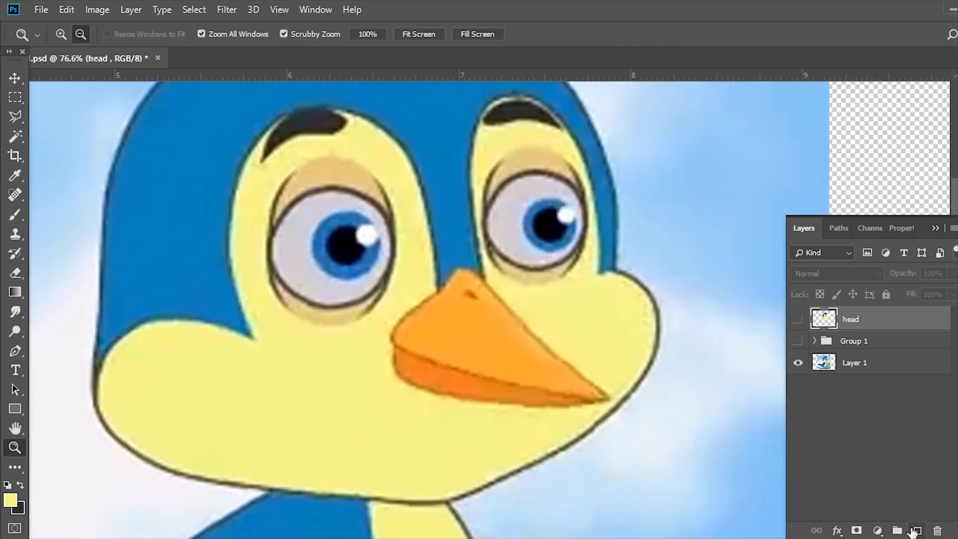
pyautogui.click(917, 531)
pyautogui.write('mou')
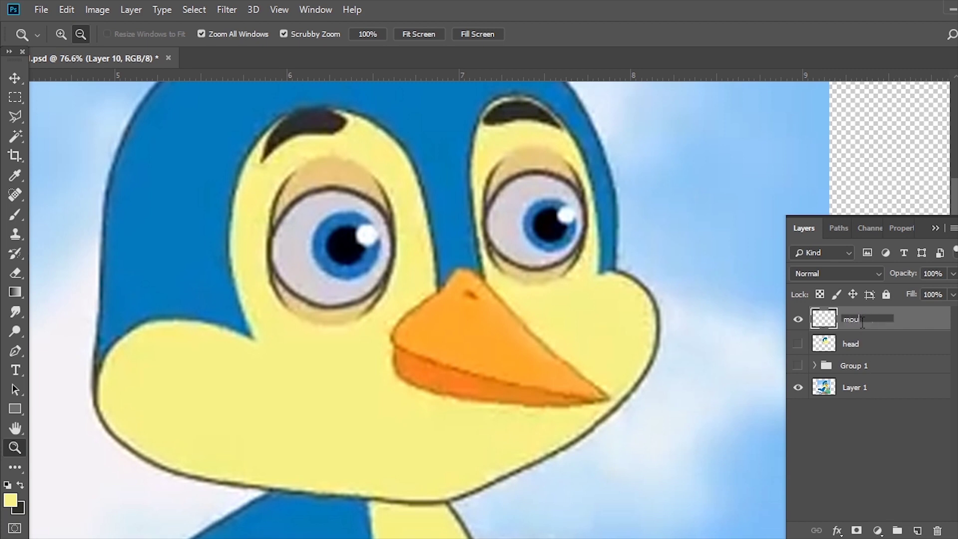
pyautogui.write('th')
pyautogui.press('Return')
# Step: Trace a closed Pen path around the upper and lower beak
pyautogui.press('p')
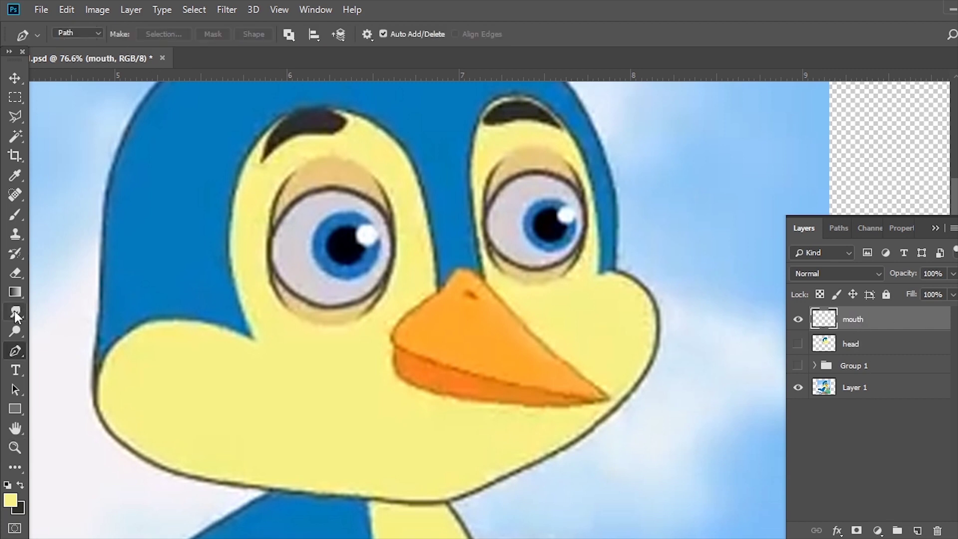
pyautogui.click(395, 345)
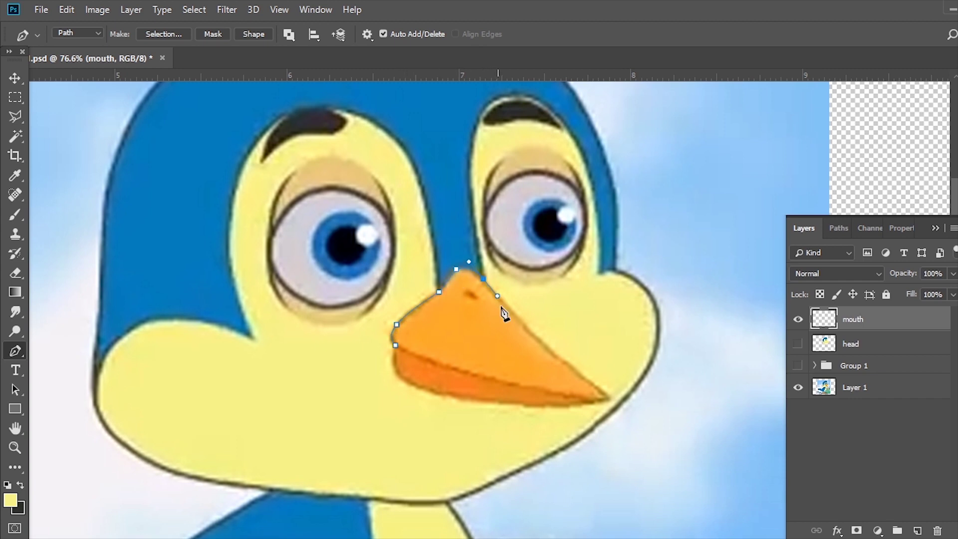
pyautogui.click(571, 365)
pyautogui.moveTo(590, 378); pyautogui.dragTo(591, 382)
pyautogui.click(610, 398)
pyautogui.moveTo(408, 384); pyautogui.dragTo(388, 373)
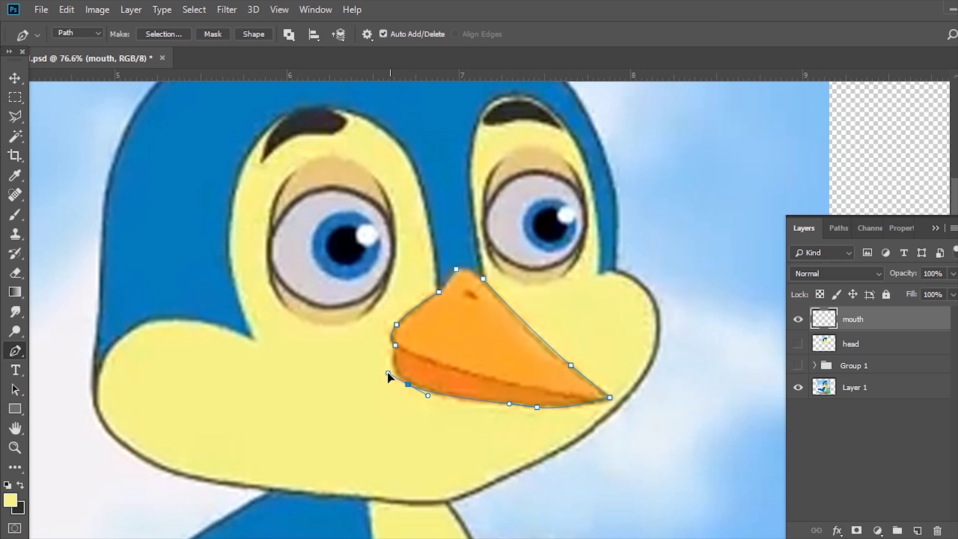
pyautogui.hotkey('ctrl', 'z')
pyautogui.hotkey('ctrl', 'z')
pyautogui.moveTo(528, 407); pyautogui.dragTo(475, 400)
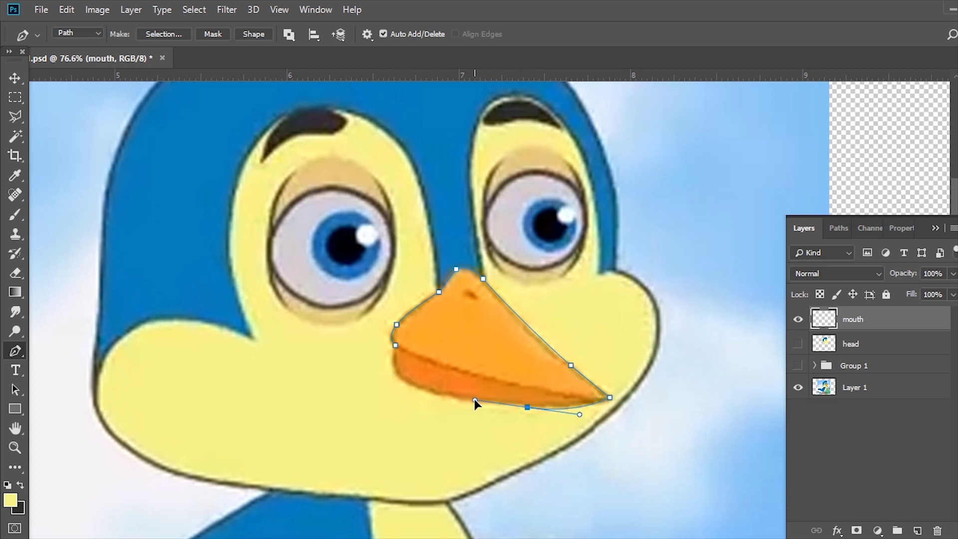
pyautogui.click(408, 384)
pyautogui.moveTo(395, 346); pyautogui.dragTo(402, 341)
# Step: Sample the beak's orange as the foreground colour
pyautogui.click(10, 499)
pyautogui.click(488, 385)
pyautogui.click(937, 280)
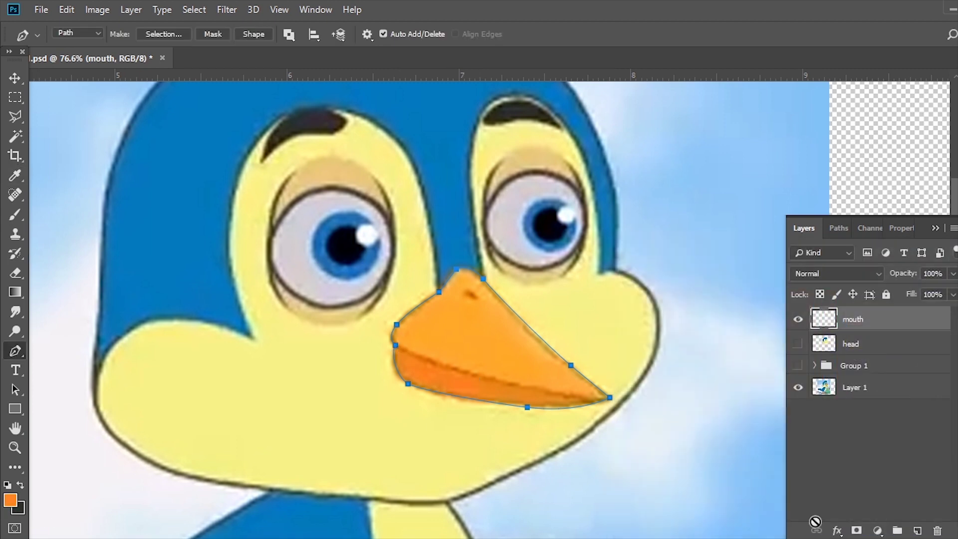
# Step: Turn the beak path into a selection, fill it orange, and set the layer opacity to 0%
pyautogui.rightClick(502, 353)
pyautogui.click(569, 112)
pyautogui.press('Return')
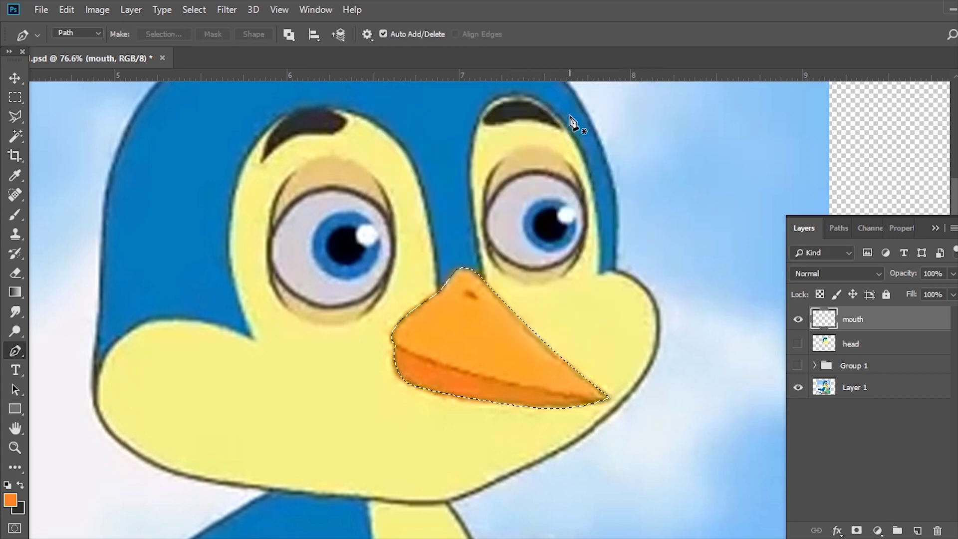
pyautogui.hotkey('alt', 'BackSpace')
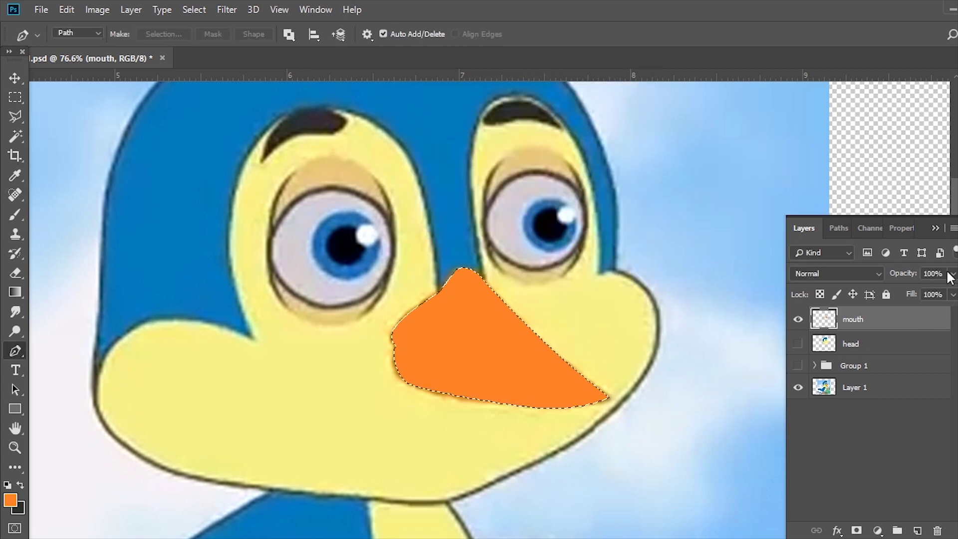
pyautogui.moveTo(949, 278); pyautogui.dragTo(890, 288)
# Step: Use the Polygonal Lasso to subtract the lower beak, leaving the upper beak selected on a new layer
pyautogui.press('l')
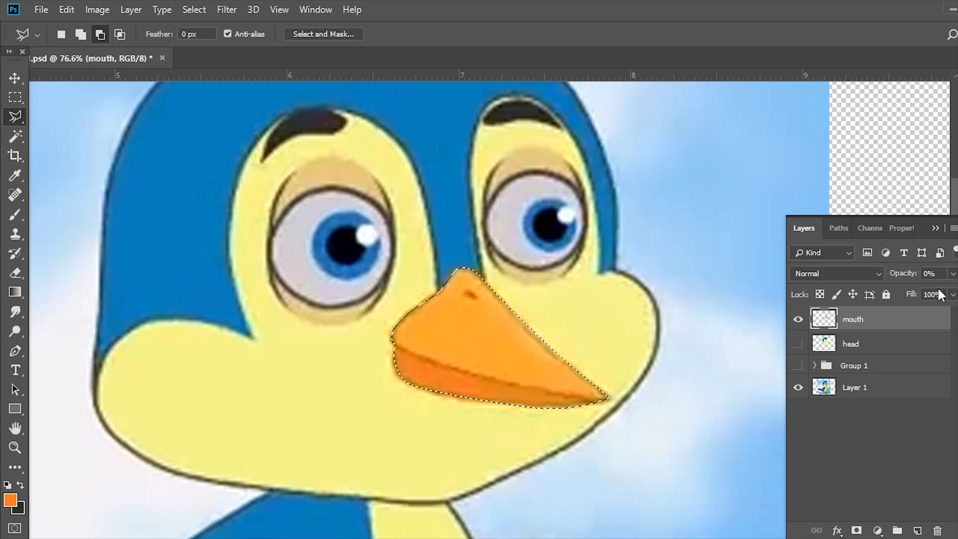
pyautogui.moveTo(952, 274); pyautogui.dragTo(394, 359)
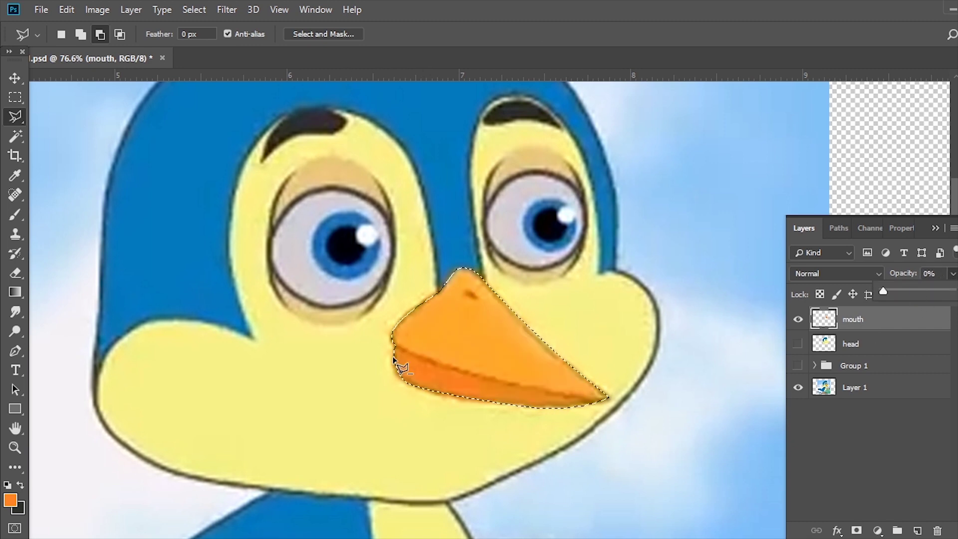
pyautogui.click(394, 349)
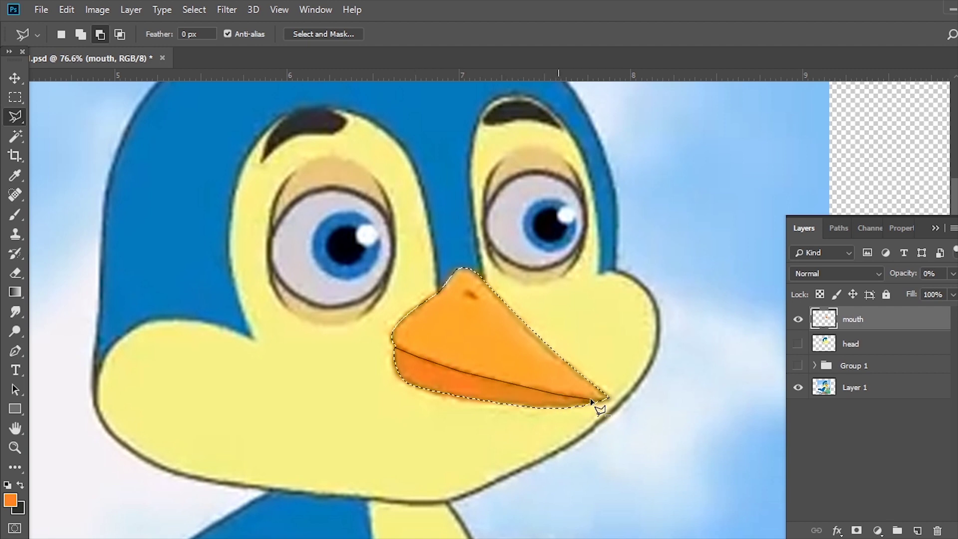
pyautogui.click(613, 403)
pyautogui.click(514, 445)
pyautogui.click(376, 389)
pyautogui.click(395, 350)
pyautogui.click(916, 530)
# Step: Pick the upper beak's lighter orange as the foreground colour
pyautogui.click(10, 499)
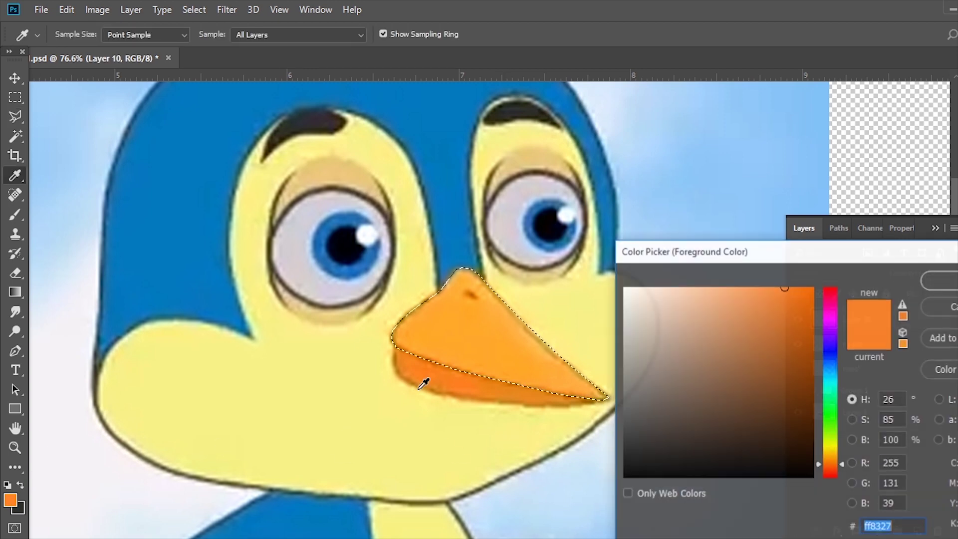
pyautogui.click(543, 339)
pyautogui.click(929, 281)
# Step: Add a 2 px Stroke in sampled dark orange to Layer 10
pyautogui.click(836, 530)
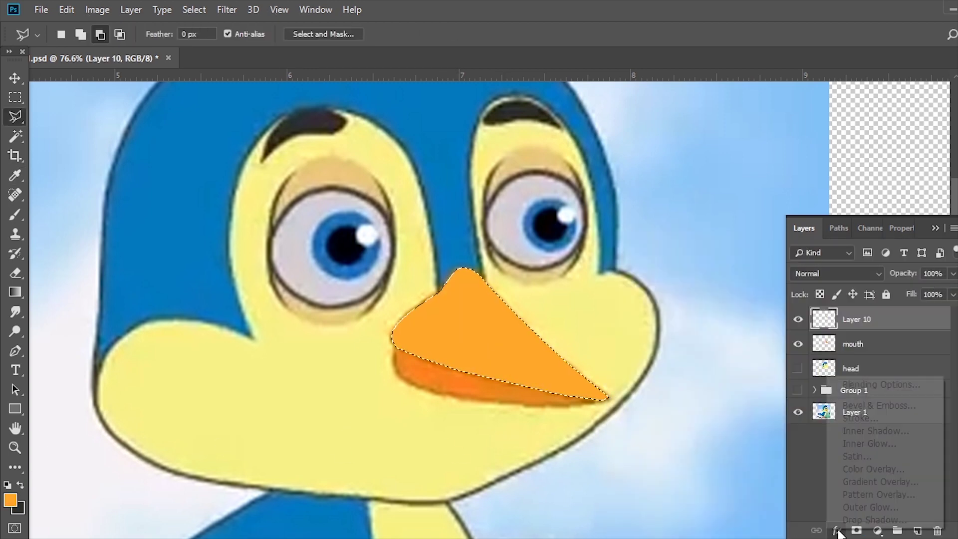
pyautogui.click(861, 417)
pyautogui.moveTo(552, 214); pyautogui.dragTo(750, 230)
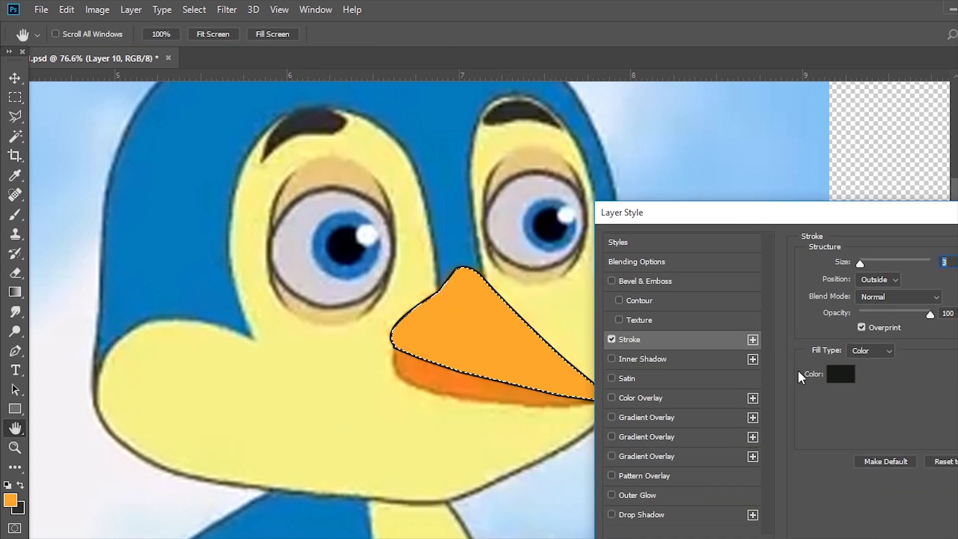
pyautogui.click(841, 373)
pyautogui.click(397, 360)
pyautogui.press('Return')
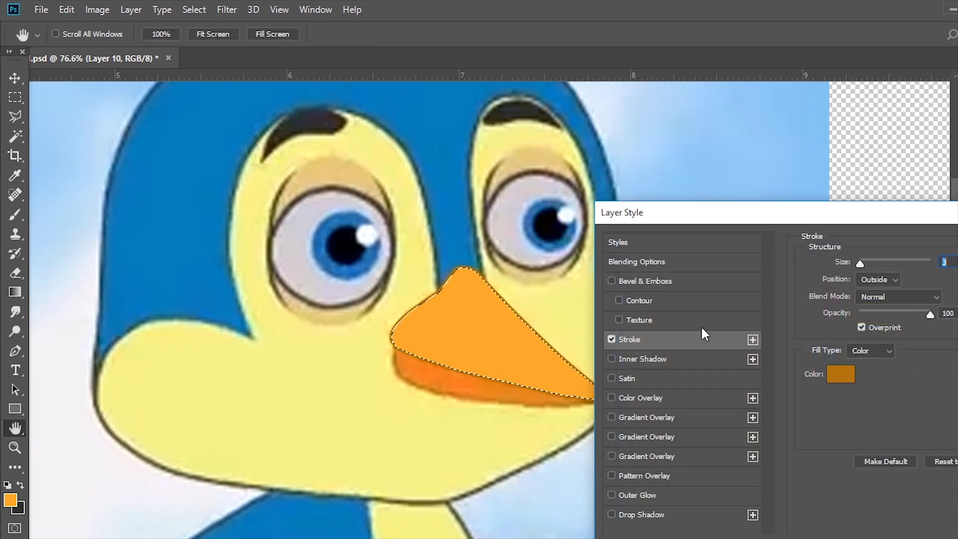
pyautogui.click(944, 262)
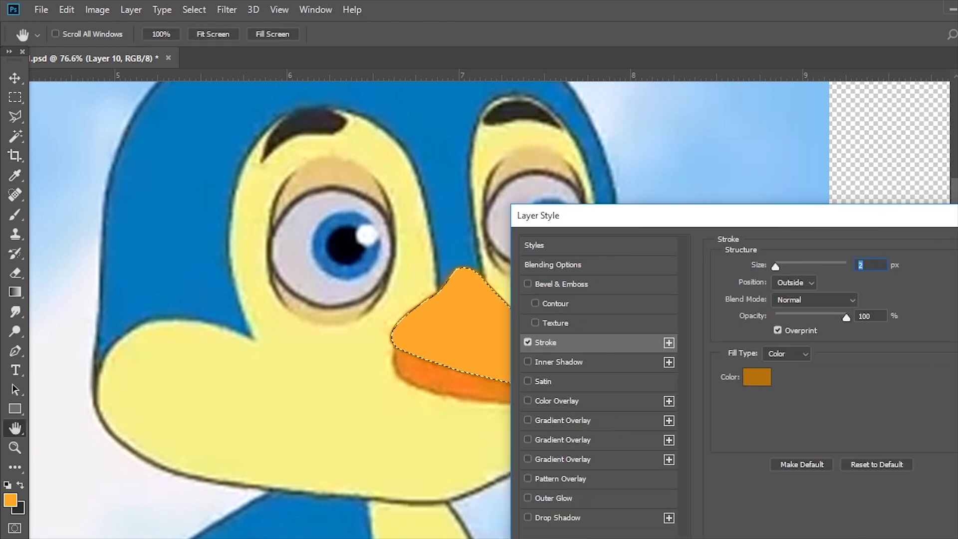
pyautogui.press('Return')
# Step: Deselect and add the same Stroke outline to the mouth layer
pyautogui.press('v')
pyautogui.hotkey('ctrl', 'd')
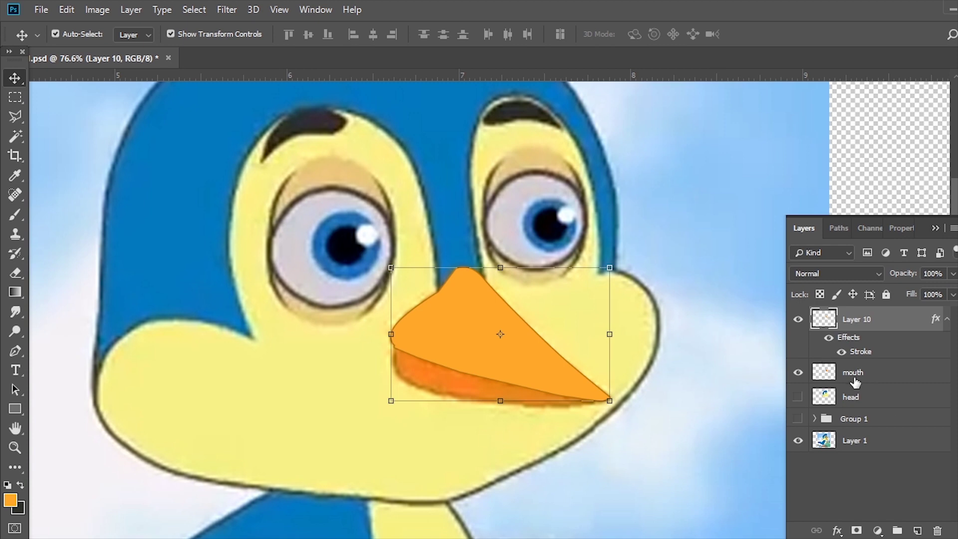
pyautogui.click(850, 377)
pyautogui.moveTo(952, 273); pyautogui.dragTo(883, 292)
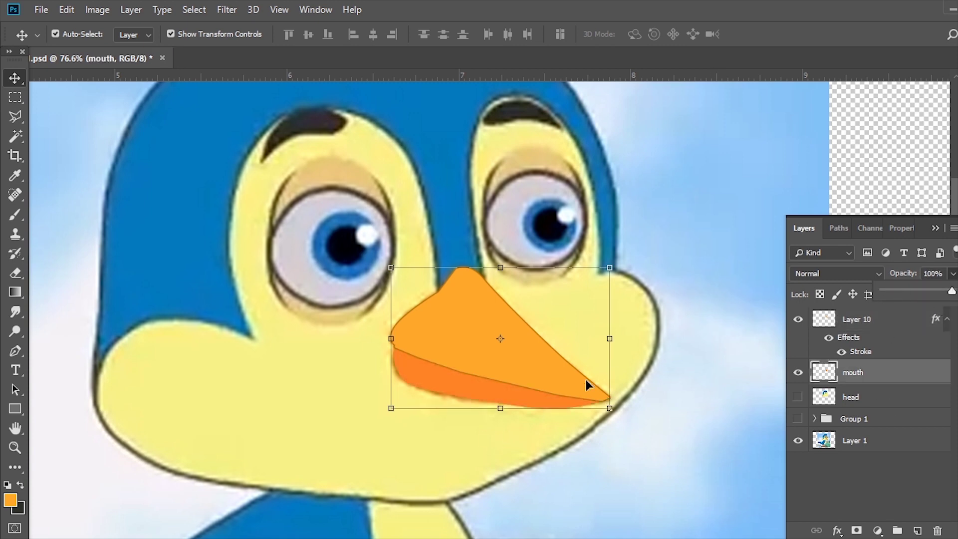
pyautogui.click(487, 394)
pyautogui.click(837, 530)
pyautogui.click(860, 418)
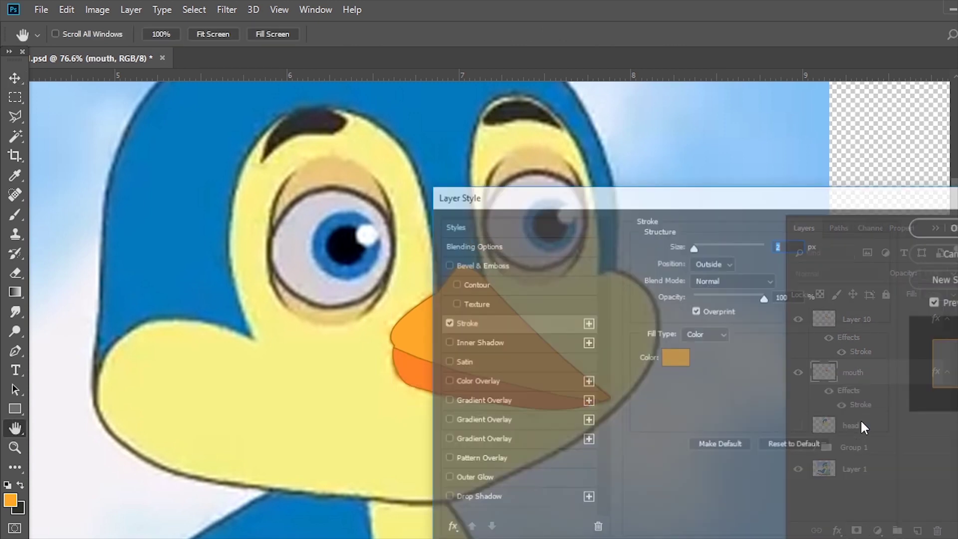
pyautogui.click(933, 228)
# Step: Hide the mouth layer and fade Layer 10 to 0% opacity to reveal the original beak
pyautogui.click(686, 456)
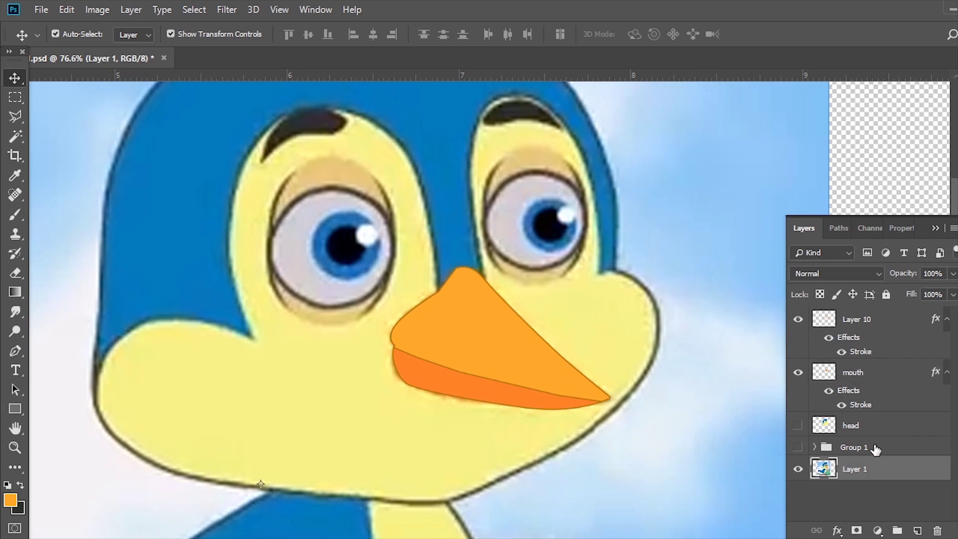
pyautogui.click(869, 378)
pyautogui.keyDown('ctrl'); pyautogui.click(867, 320); pyautogui.keyUp('ctrl')
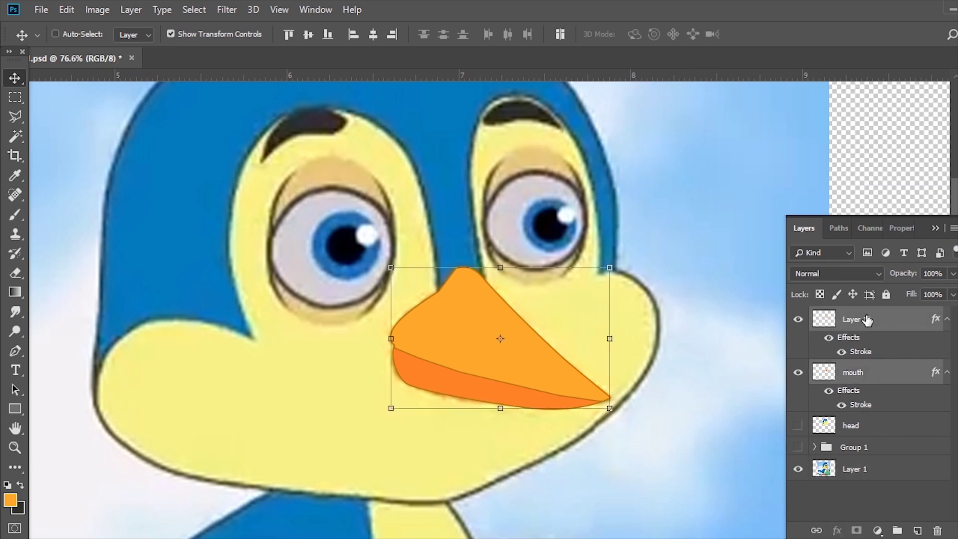
pyautogui.click(632, 460)
pyautogui.click(511, 314)
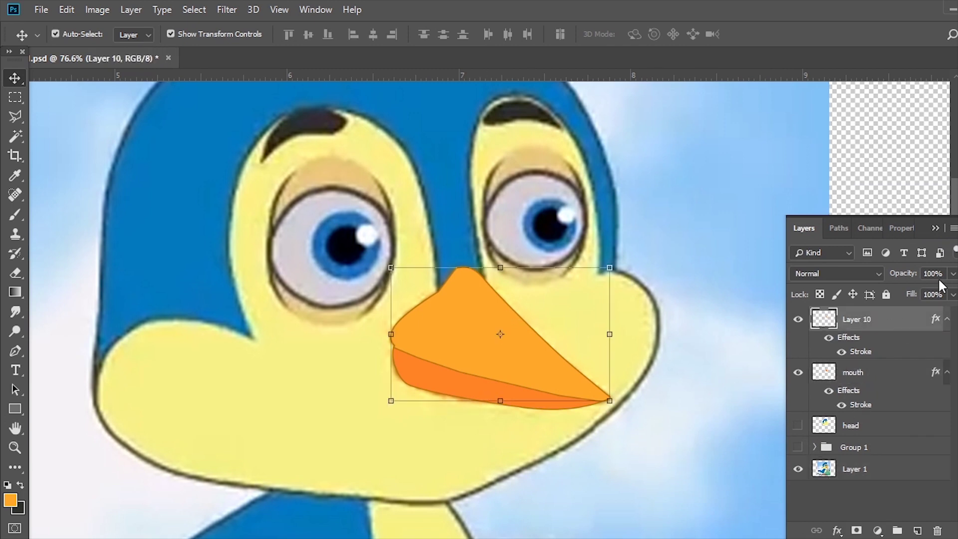
pyautogui.click(797, 373)
pyautogui.click(952, 274)
pyautogui.moveTo(947, 290); pyautogui.dragTo(834, 293)
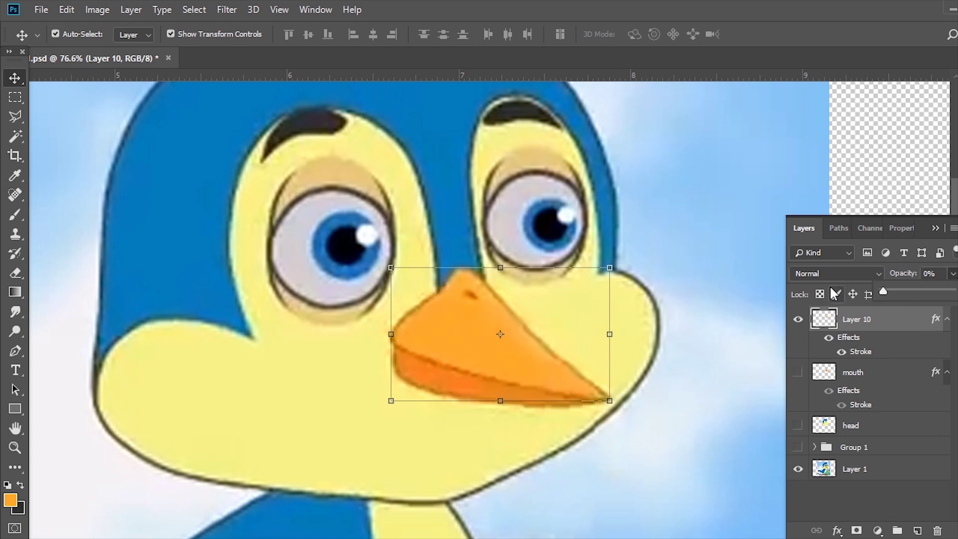
# Step: Zoom in closer on the beak and switch to the Polygonal Lasso
pyautogui.press('z')
pyautogui.moveTo(466, 294); pyautogui.dragTo(502, 325)
pyautogui.press('l')
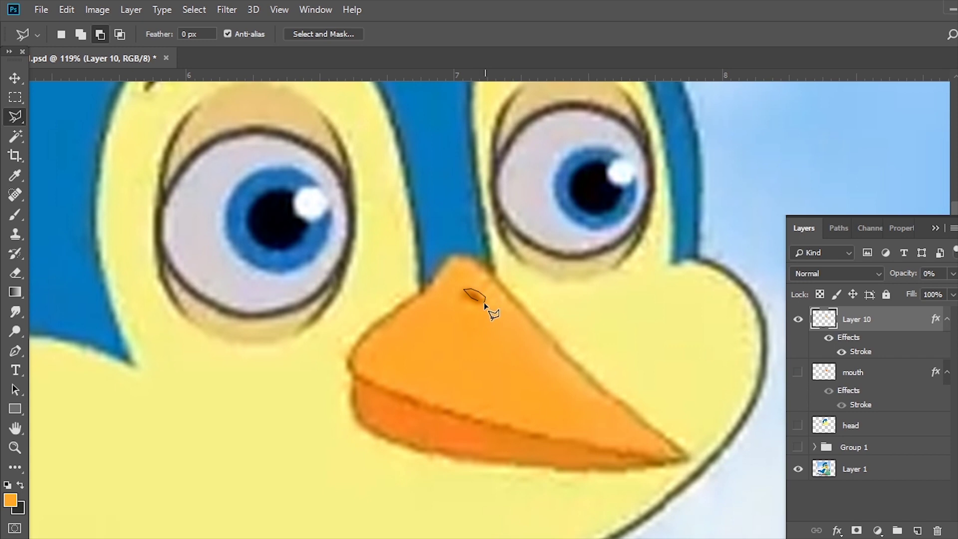
# Step: Fill the nostril selection with sampled darker orange and deselect
pyautogui.click(10, 500)
pyautogui.click(475, 293)
pyautogui.click(947, 280)
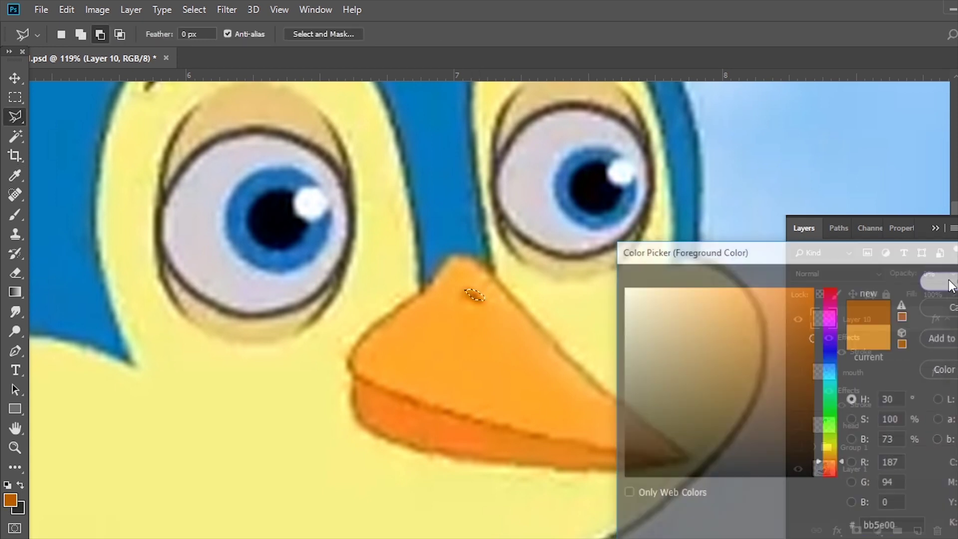
pyautogui.hotkey('alt', 'BackSpace')
pyautogui.hotkey('ctrl', 'd')
# Step: Restore Layer 10 to 100% opacity, show the mouth layer, and clip it to Layer 10
pyautogui.click(952, 274)
pyautogui.moveTo(881, 291); pyautogui.dragTo(951, 291)
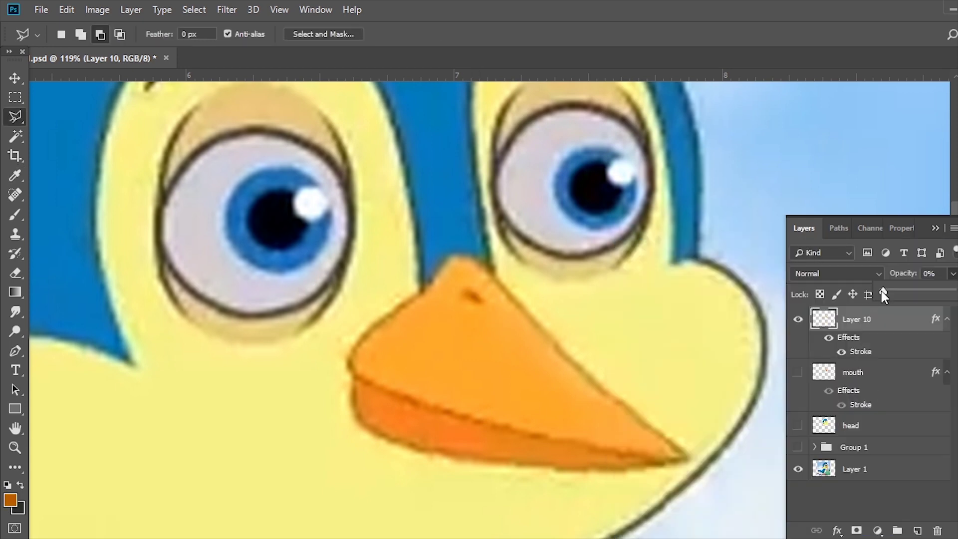
pyautogui.click(798, 372)
pyautogui.rightClick(863, 372)
pyautogui.click(843, 261)
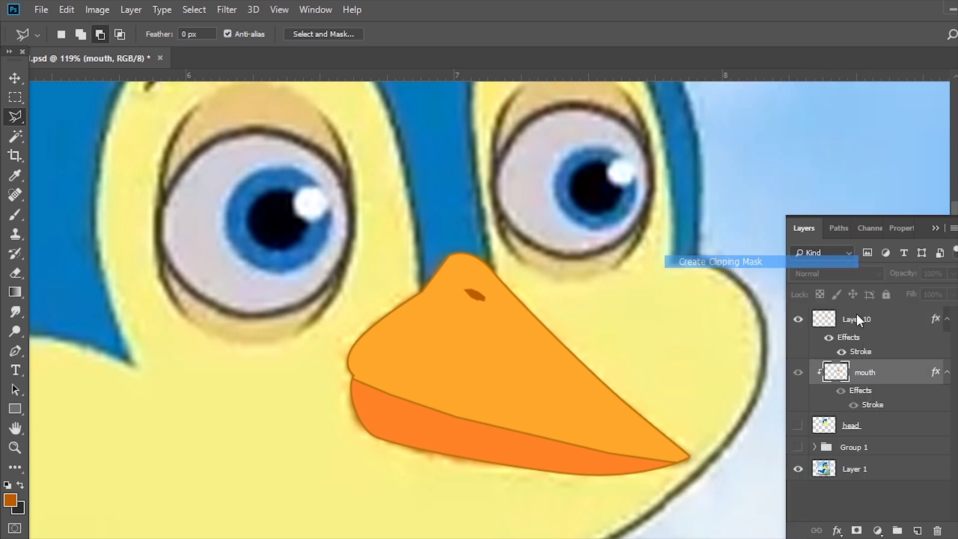
# Step: Rasterize Layer 10's layer style and zoom back out
pyautogui.rightClick(880, 322)
pyautogui.press('Escape')
pyautogui.rightClick(861, 320)
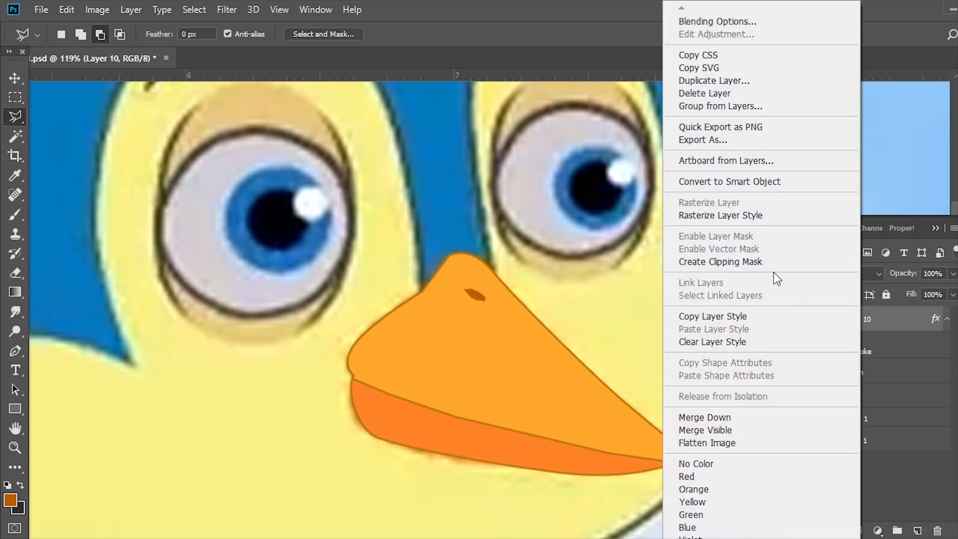
pyautogui.click(754, 215)
pyautogui.press('z')
pyautogui.scroll(-5, 635, 370)
# Step: Select Layer 10 and rename it to mouth
pyautogui.scroll(2, 574, 324)
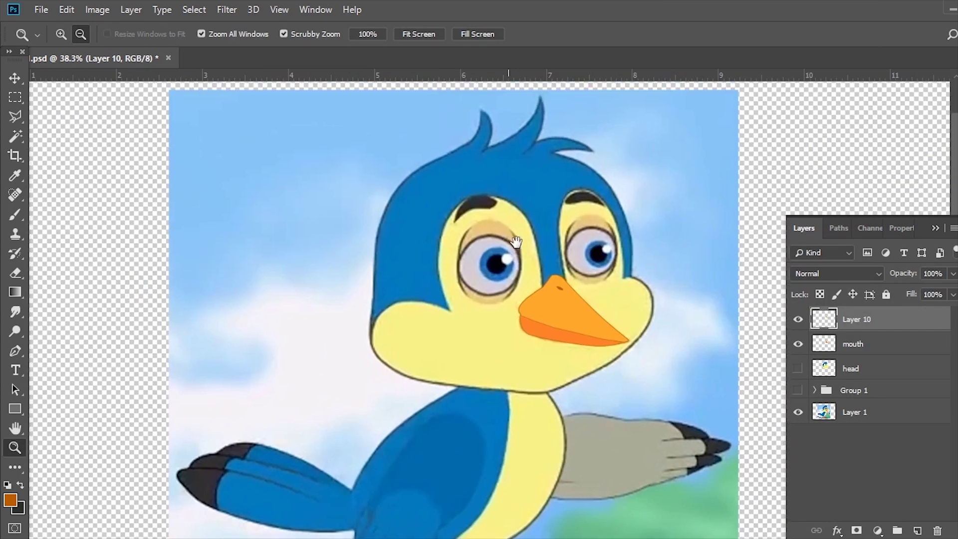
pyautogui.scroll(3, 549, 288)
pyautogui.scroll(4, 550, 288)
pyautogui.scroll(-3, 457, 278)
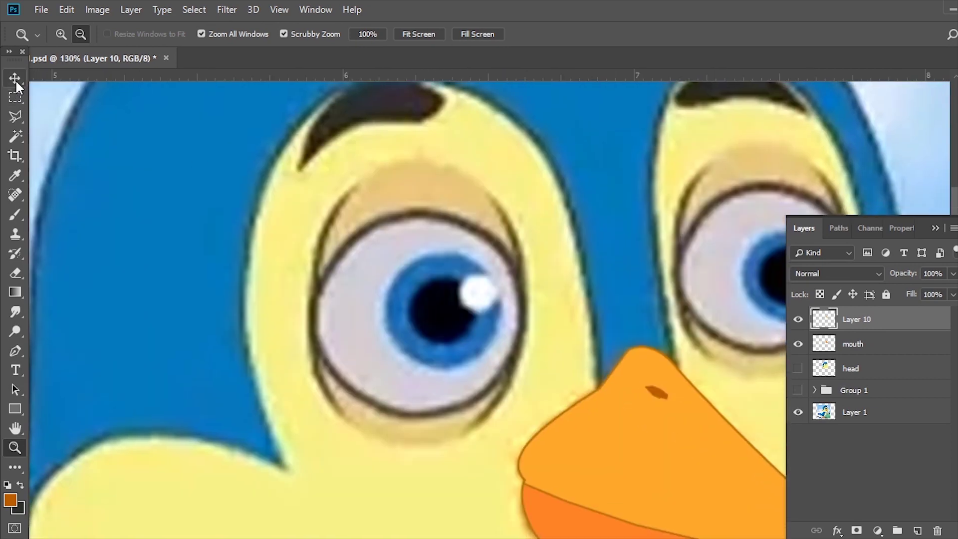
pyautogui.press('v')
pyautogui.click(543, 294)
pyautogui.click(848, 324)
pyautogui.doubleClick(857, 319)
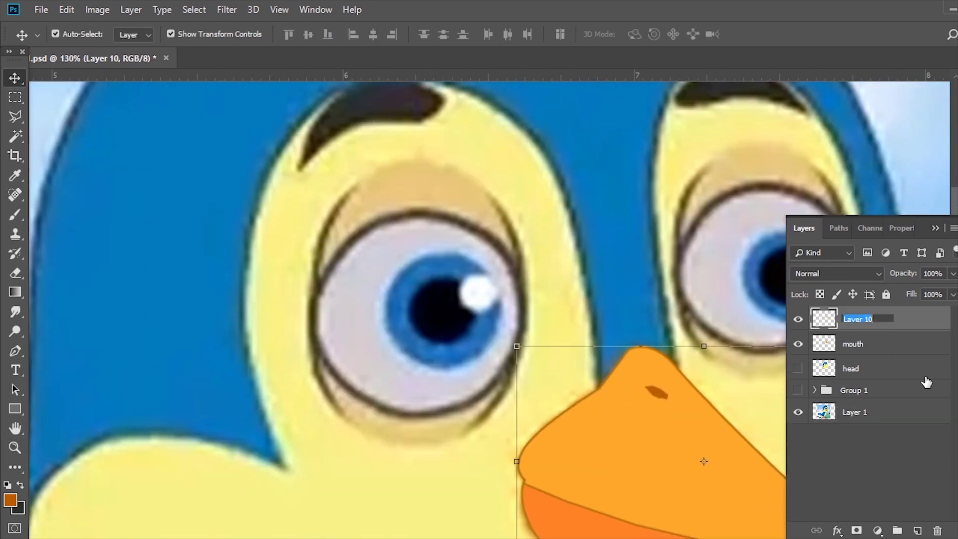
pyautogui.click(862, 344)
pyautogui.click(798, 319)
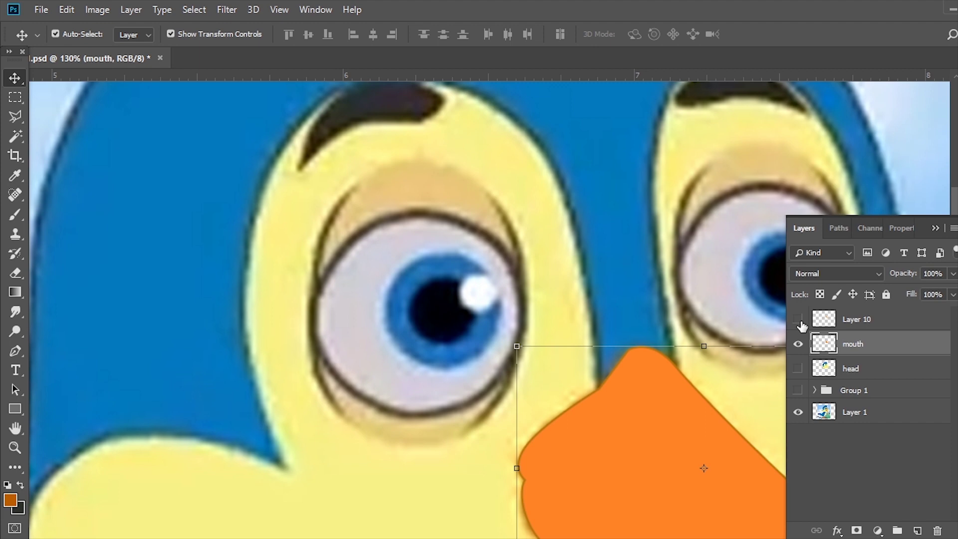
pyautogui.keyDown('shift'); pyautogui.click(858, 327); pyautogui.keyUp('shift')
pyautogui.rightClick(858, 329)
pyautogui.press('Escape')
pyautogui.doubleClick(870, 320)
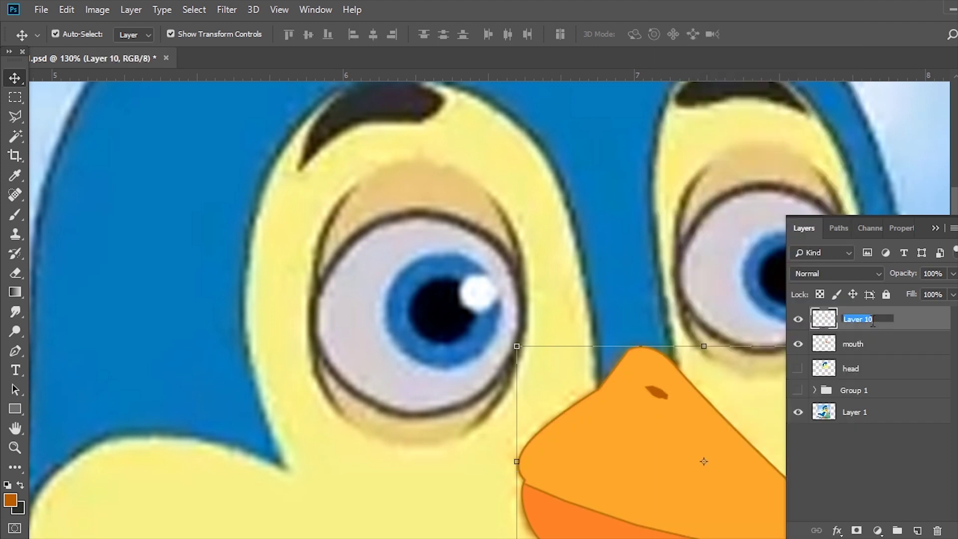
pyautogui.write('mouth')
pyautogui.press('Return')
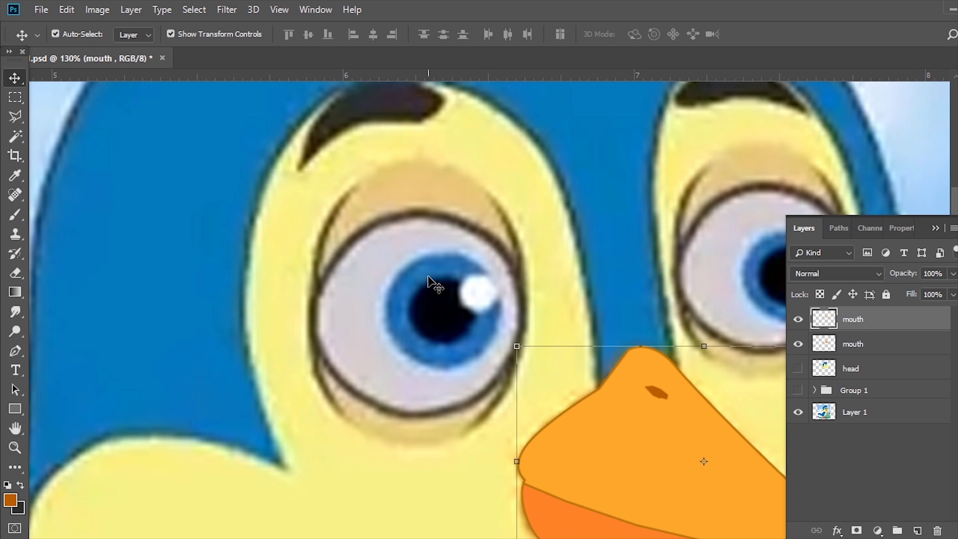
# Step: Add a new empty layer named Right eye white
pyautogui.click(917, 529)
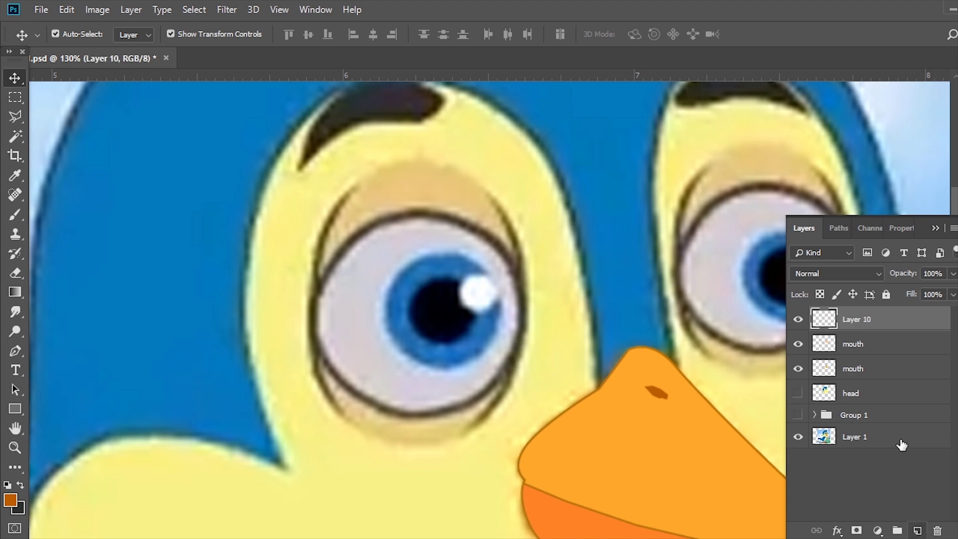
pyautogui.doubleClick(861, 319)
pyautogui.write('Right eye white')
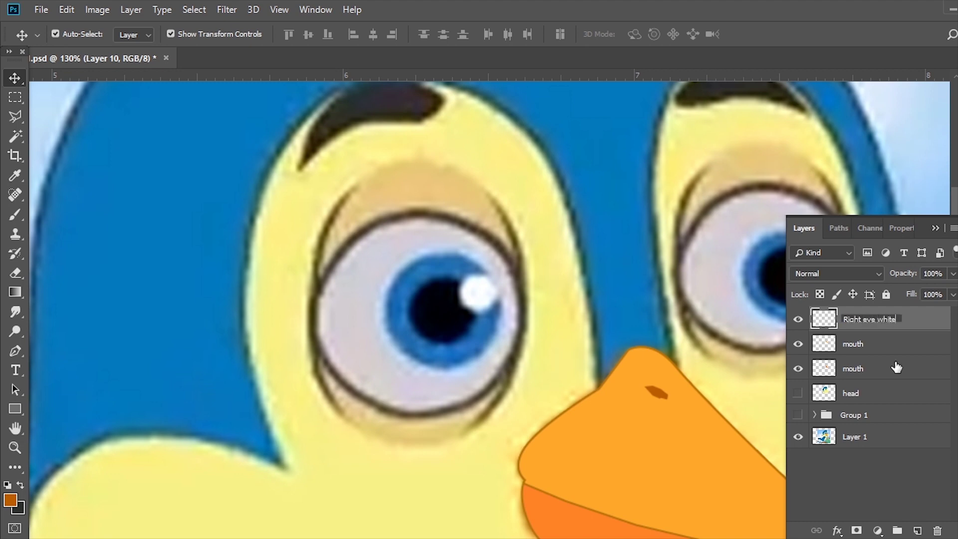
pyautogui.press('Return')
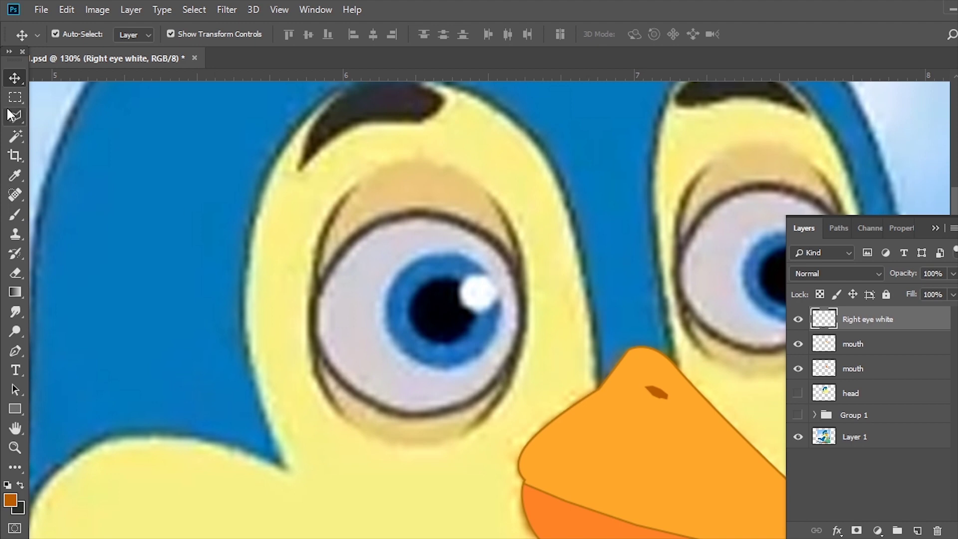
# Step: Trace a Pen path around the eye oval and convert it into a selection
pyautogui.press('p')
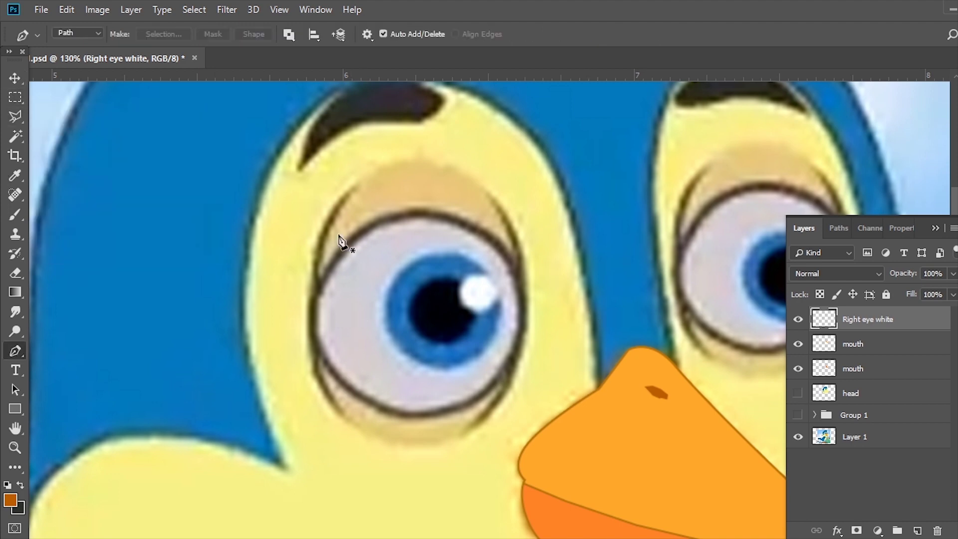
pyautogui.click(310, 272)
pyautogui.moveTo(396, 163); pyautogui.dragTo(427, 152)
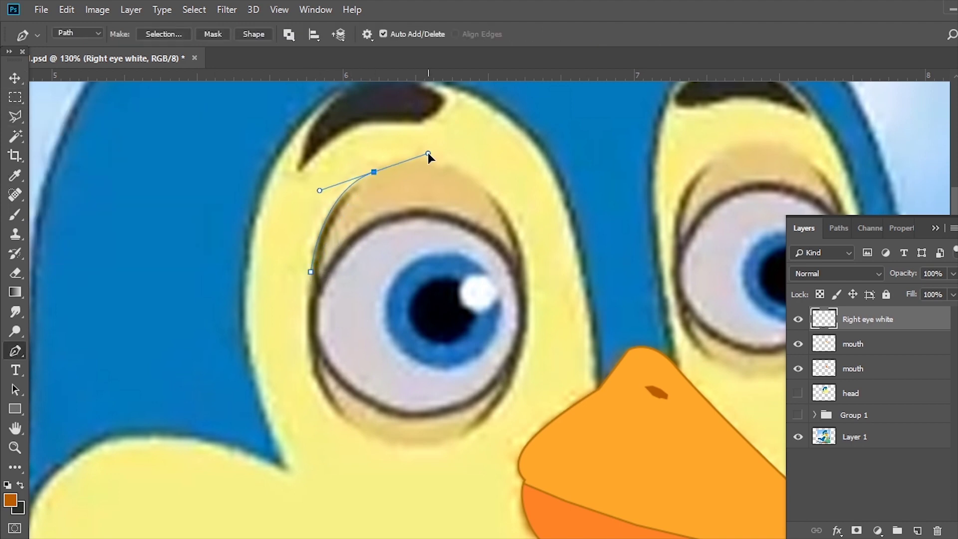
pyautogui.moveTo(509, 218); pyautogui.dragTo(542, 277)
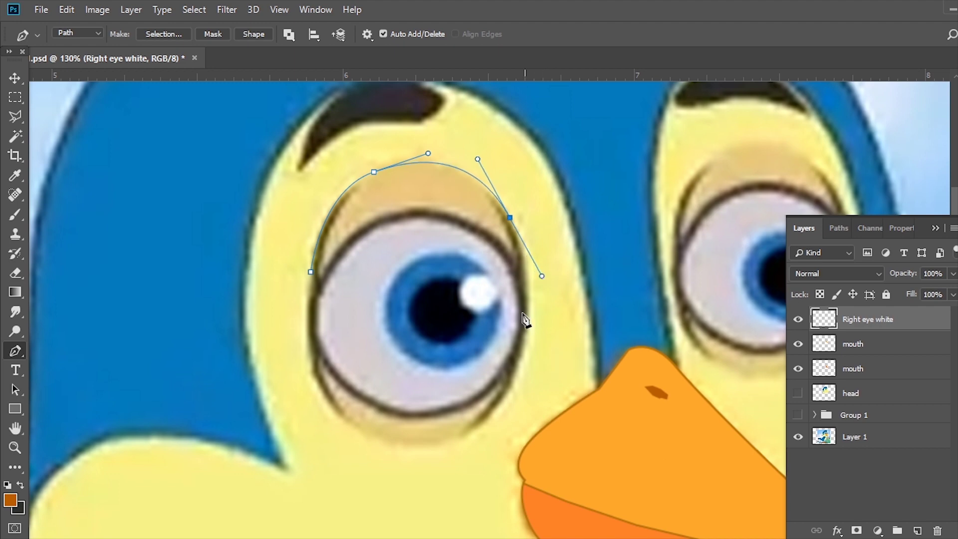
pyautogui.moveTo(396, 443); pyautogui.dragTo(340, 437)
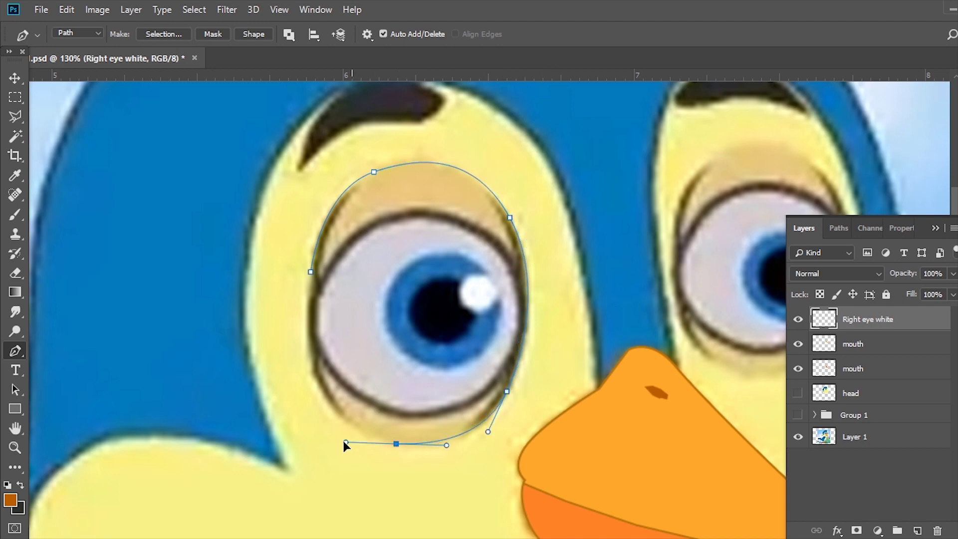
pyautogui.moveTo(312, 358); pyautogui.dragTo(310, 329)
pyautogui.click(310, 271)
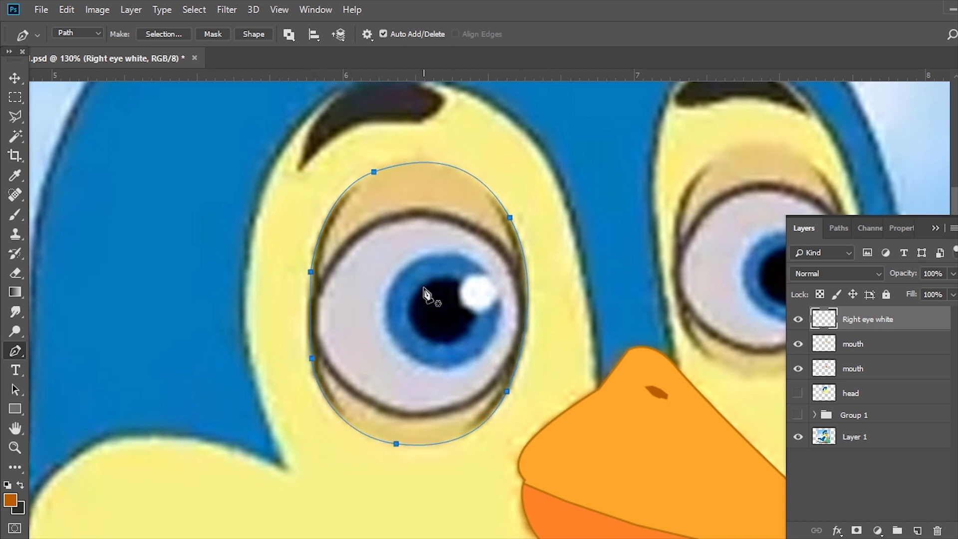
pyautogui.rightClick(429, 243)
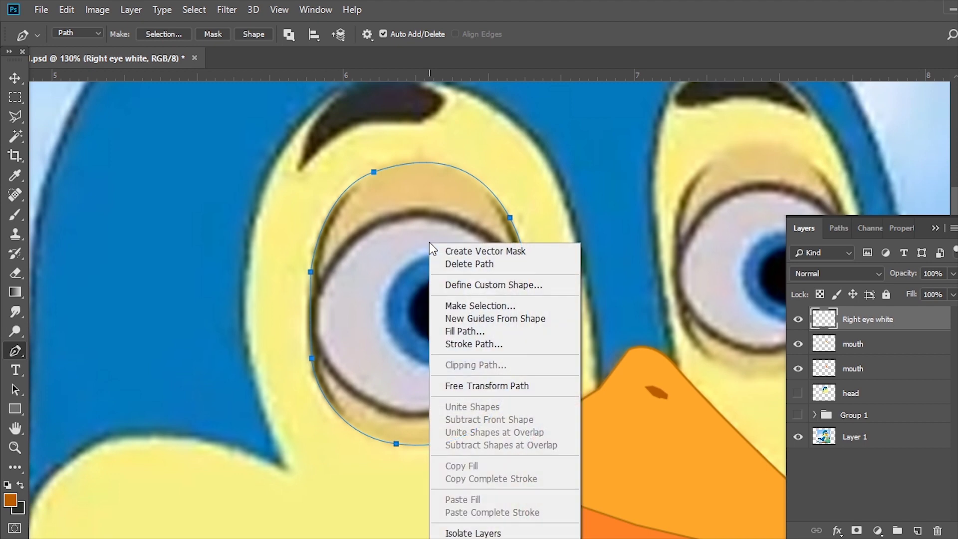
pyautogui.click(489, 306)
pyautogui.click(587, 133)
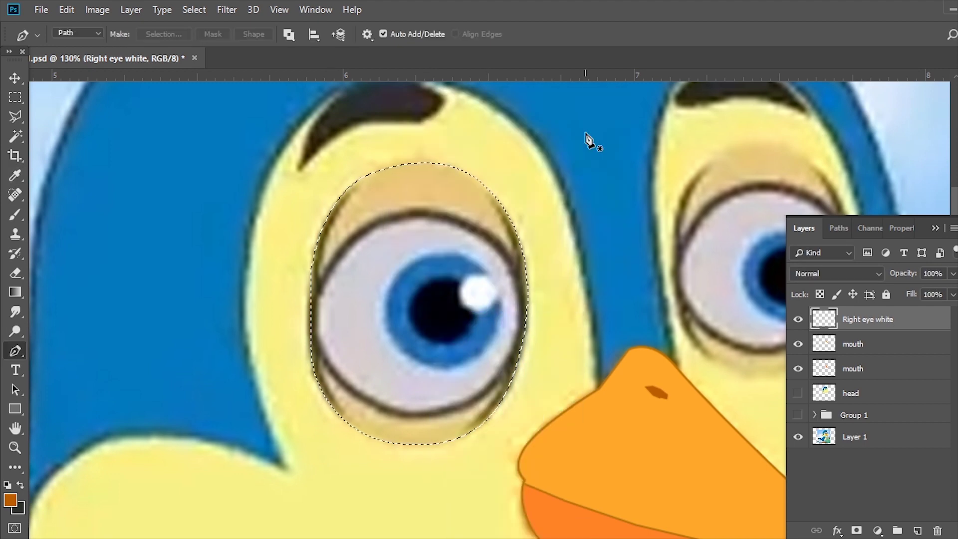
# Step: Fill the eye selection with sampled tan and set the layer opacity to 0%
pyautogui.press('i')
pyautogui.click(10, 499)
pyautogui.click(419, 184)
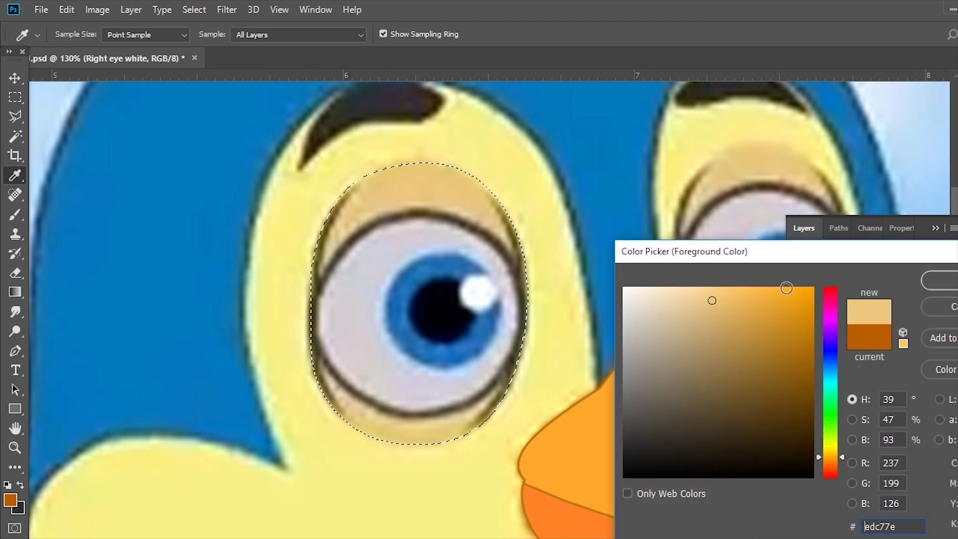
pyautogui.press('Return')
pyautogui.press('p')
pyautogui.hotkey('alt', 'BackSpace')
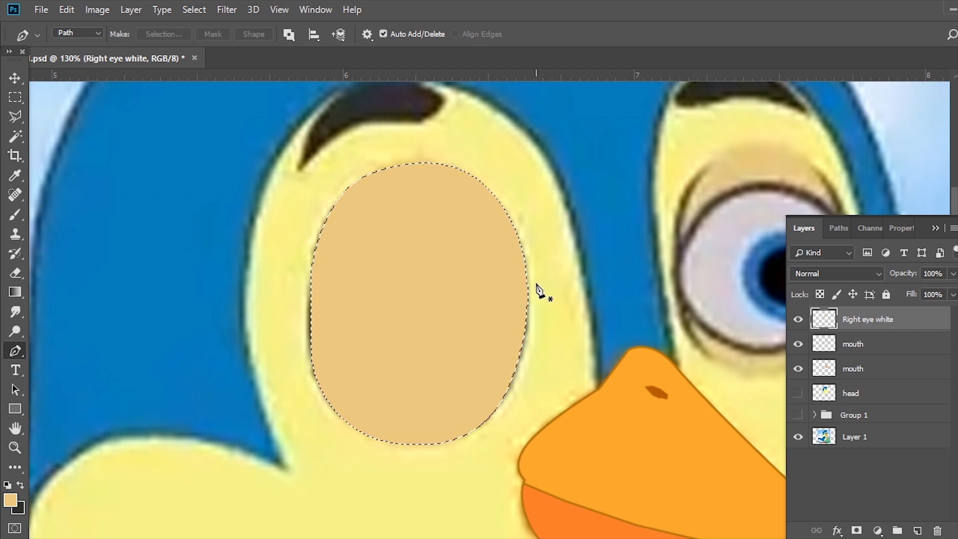
pyautogui.click(952, 273)
pyautogui.moveTo(950, 291); pyautogui.dragTo(883, 291)
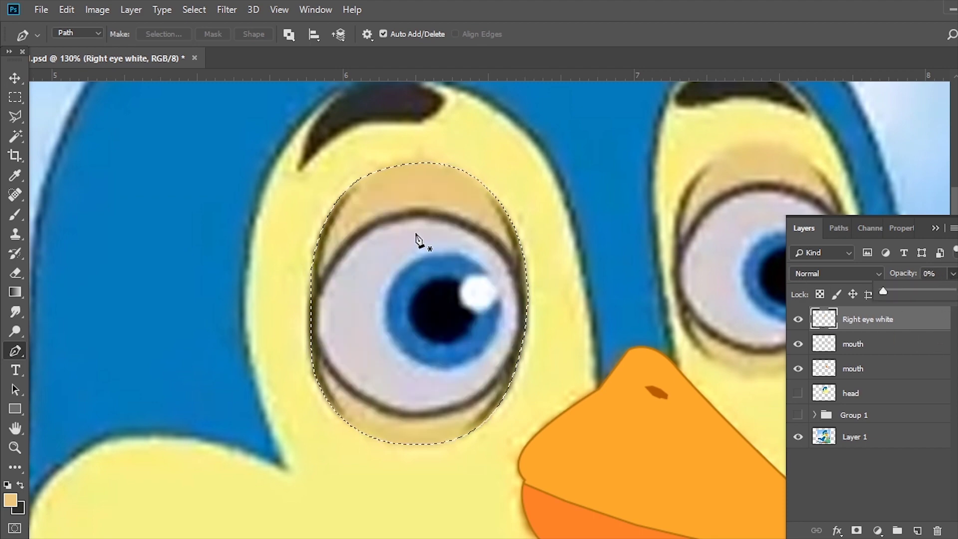
# Step: Lasso crescent strips along the eye's sides, fill them with sampled dark brown, and deselect
pyautogui.press('l')
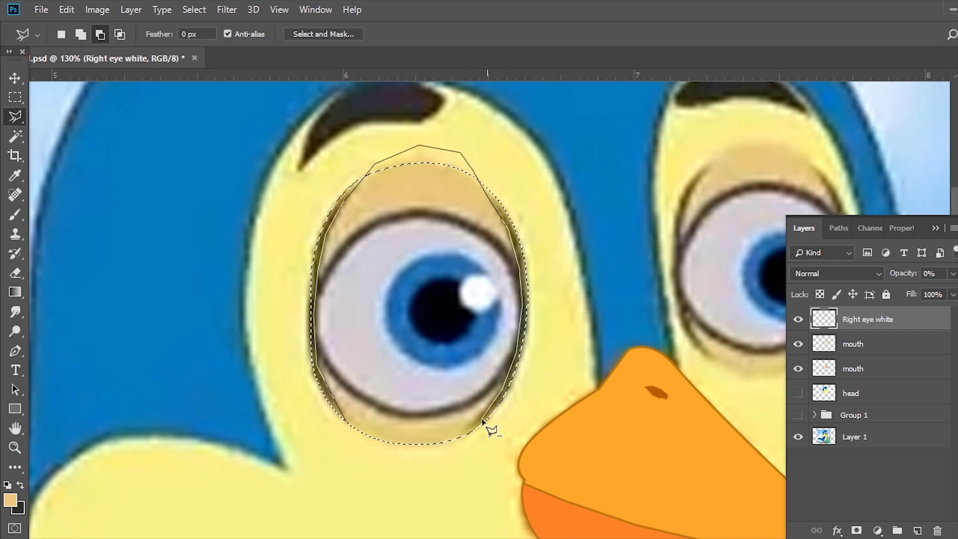
pyautogui.click(349, 428)
pyautogui.click(10, 499)
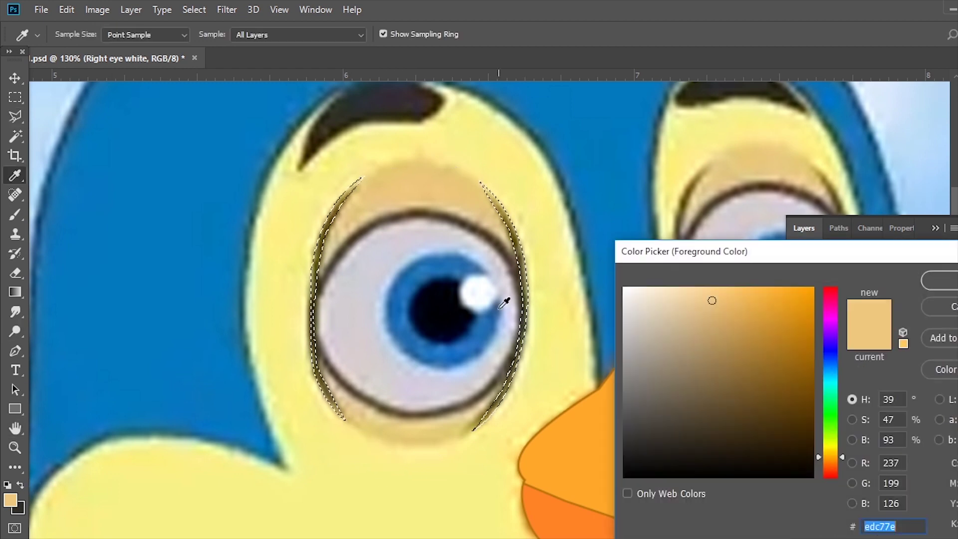
pyautogui.click(522, 235)
pyautogui.press('Return')
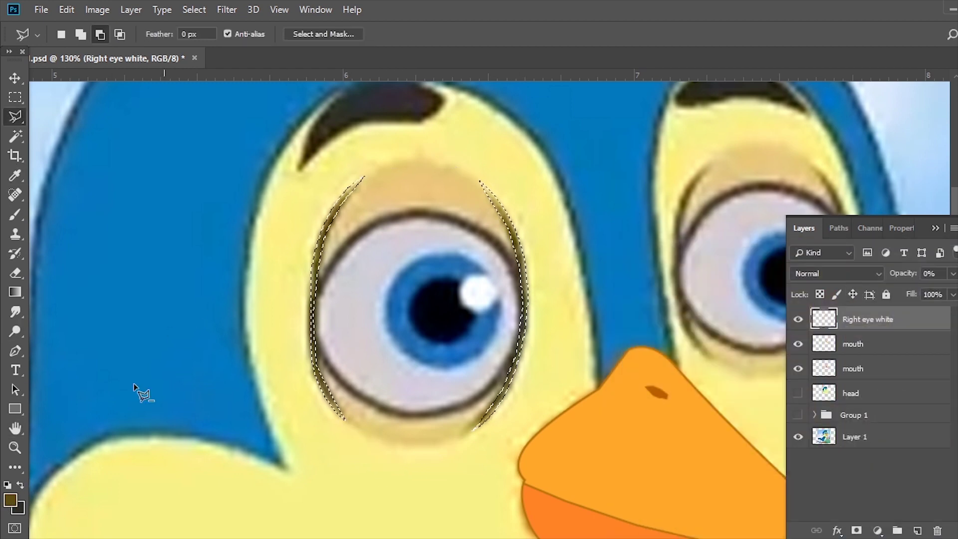
pyautogui.click(10, 499)
pyautogui.click(334, 212)
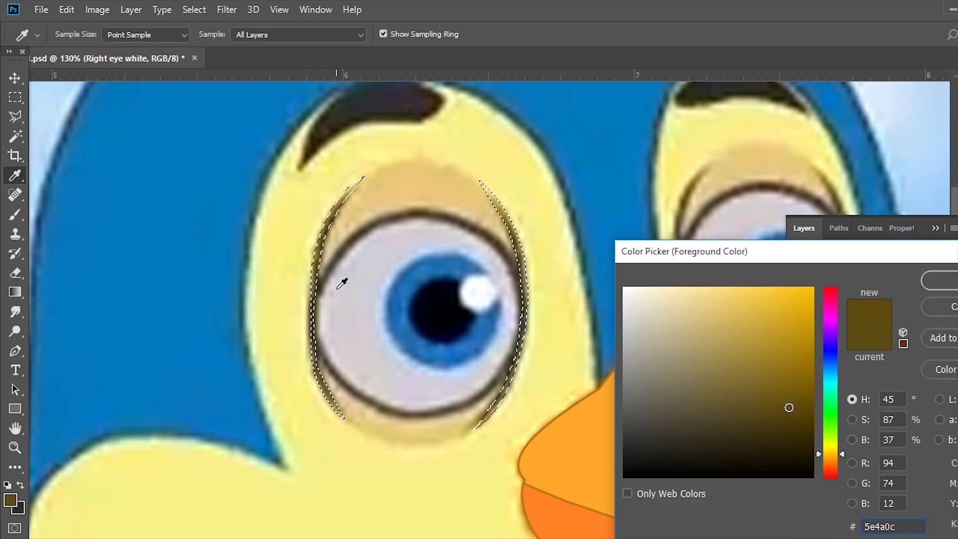
pyautogui.click(313, 310)
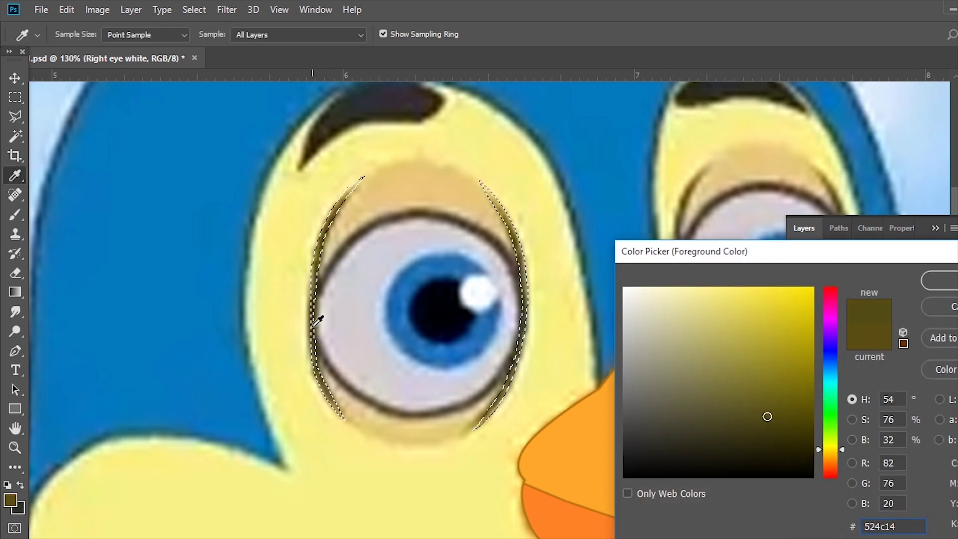
pyautogui.press('Return')
pyautogui.press('l')
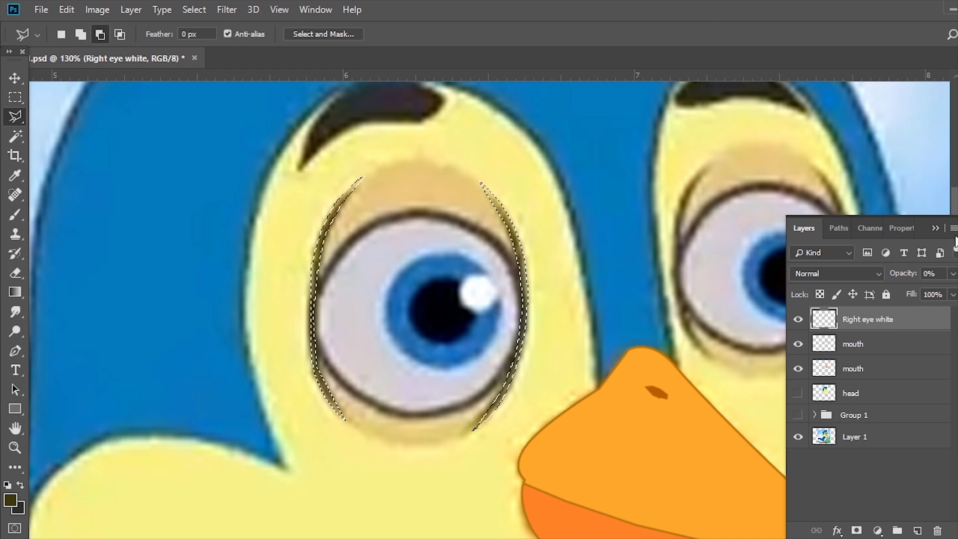
pyautogui.hotkey('ctrl', 'd')
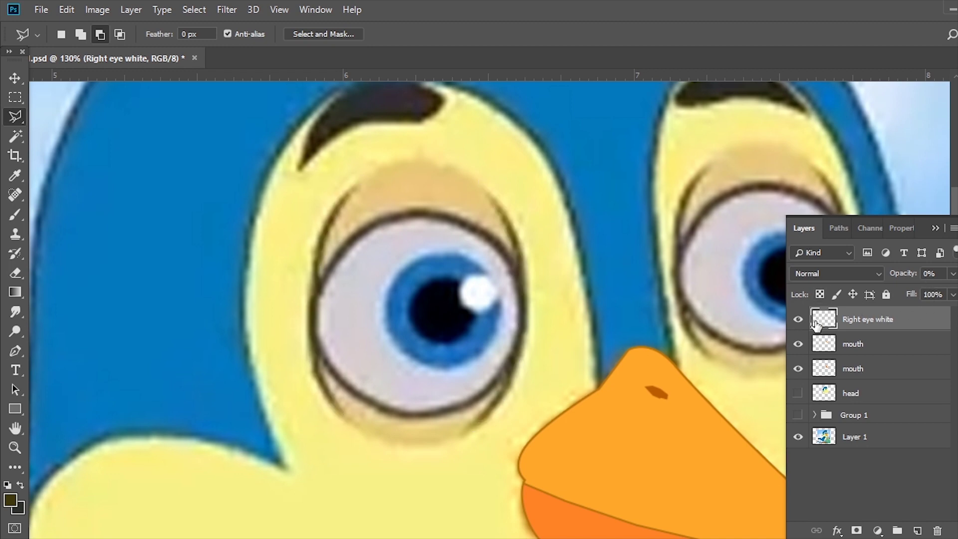
# Step: Draw an elliptical marquee around the white of the eye
pyautogui.rightClick(15, 116)
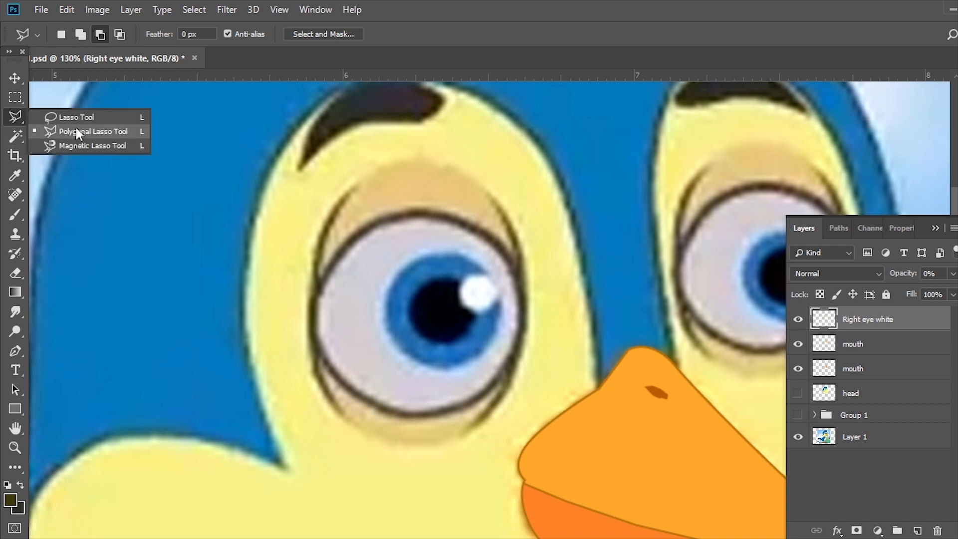
pyautogui.click(15, 97)
pyautogui.rightClick(15, 97)
pyautogui.click(75, 111)
pyautogui.moveTo(400, 334)
pyautogui.mouseDown()
pyautogui.moveTo(535, 407)
pyautogui.moveTo(517, 410)
pyautogui.mouseUp()
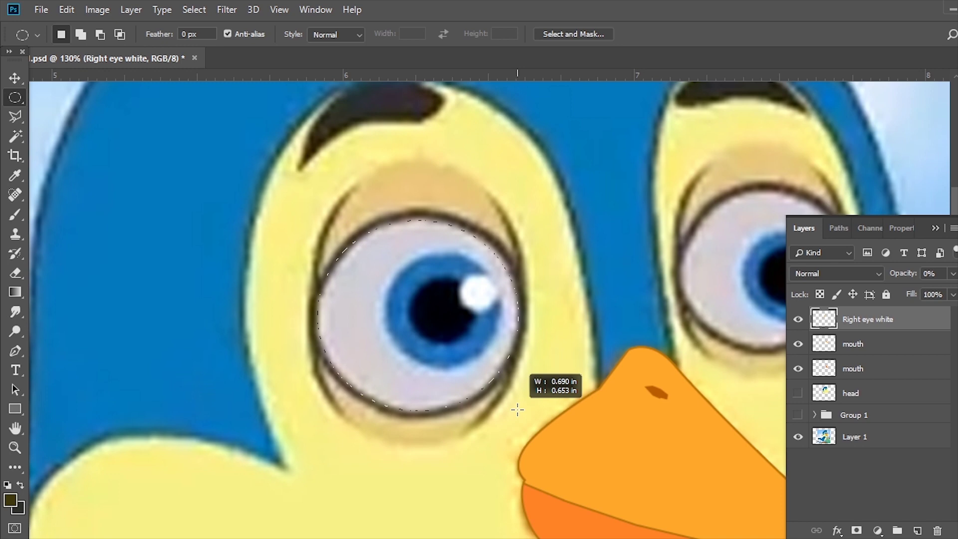
# Step: Sample the pale pink eye-white colour and fill the ellipse on a new Layer 10
pyautogui.click(10, 499)
pyautogui.click(332, 369)
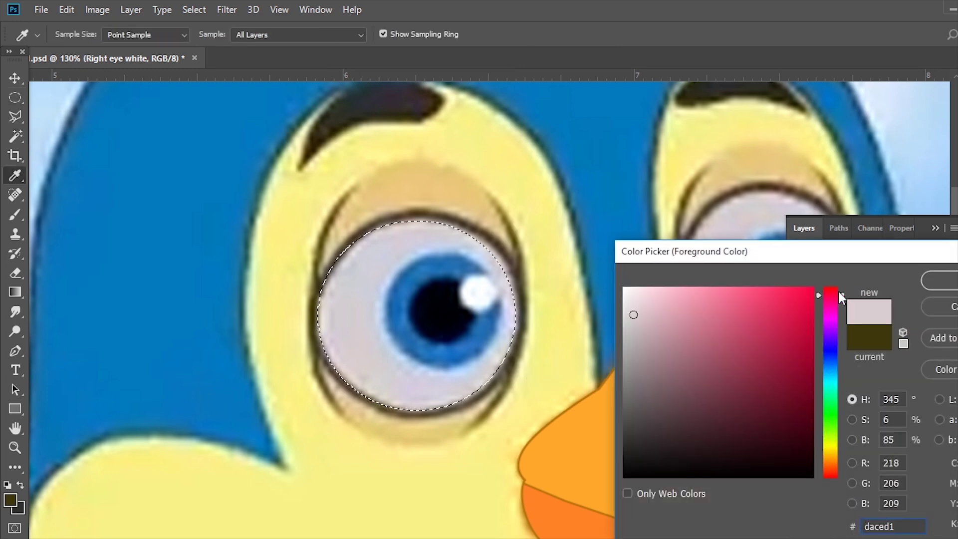
pyautogui.press('Return')
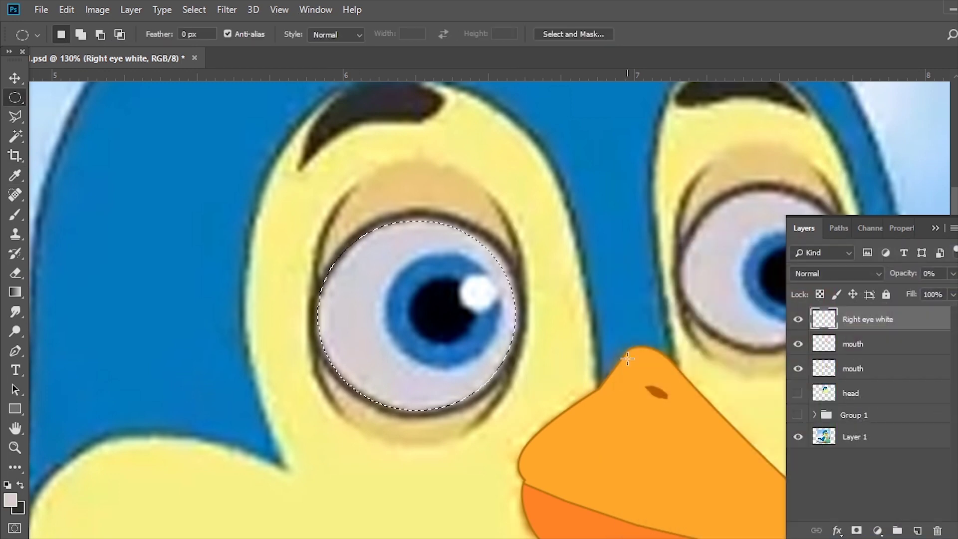
pyautogui.click(917, 531)
pyautogui.hotkey('alt', 'BackSpace')
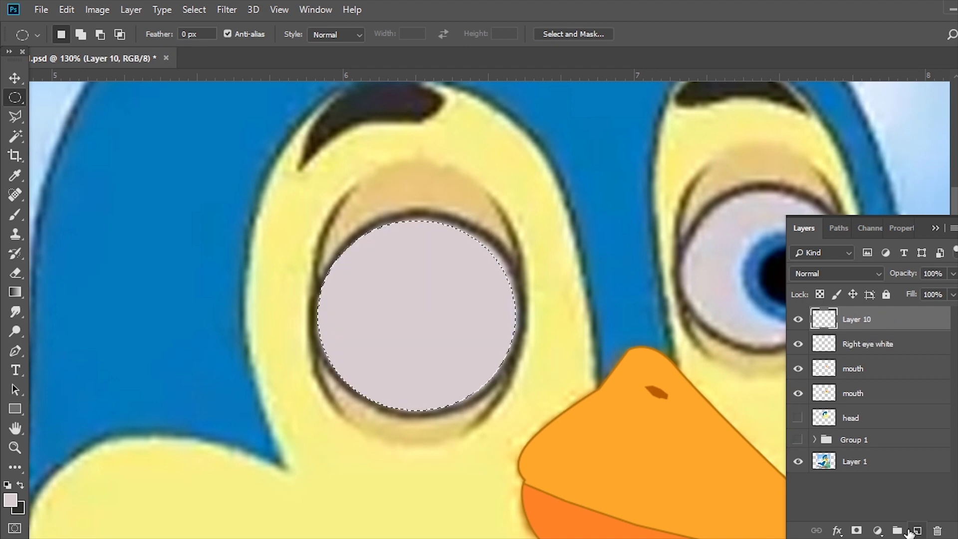
# Step: Add a dark brown outline stroke, sampled from the drawing, to Layer 10's eye circle
pyautogui.click(877, 530)
pyautogui.click(837, 530)
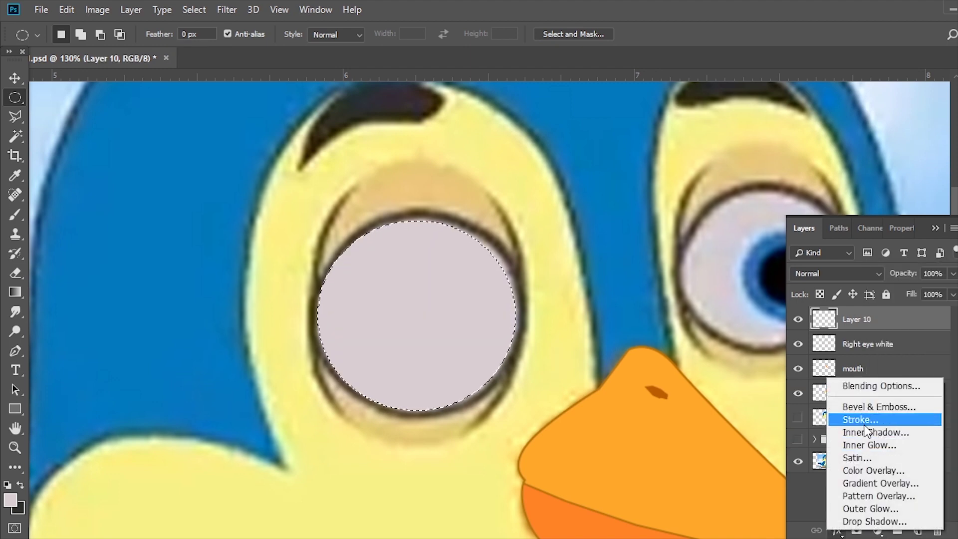
pyautogui.click(865, 425)
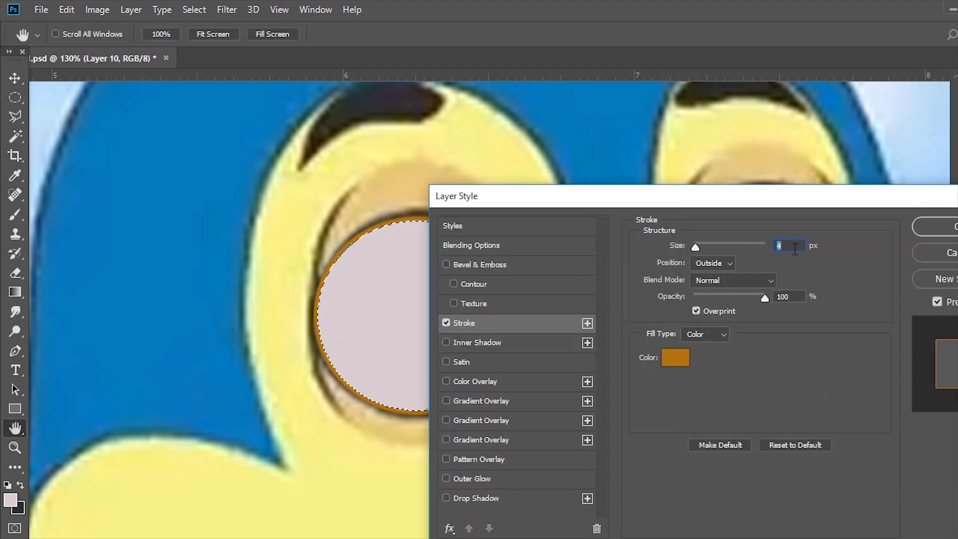
pyautogui.click(678, 357)
pyautogui.click(418, 212)
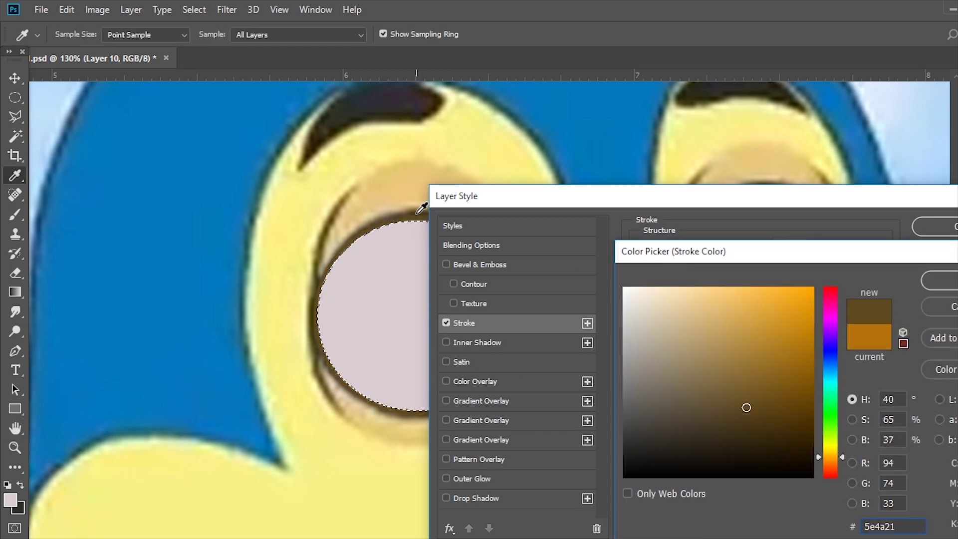
pyautogui.click(938, 280)
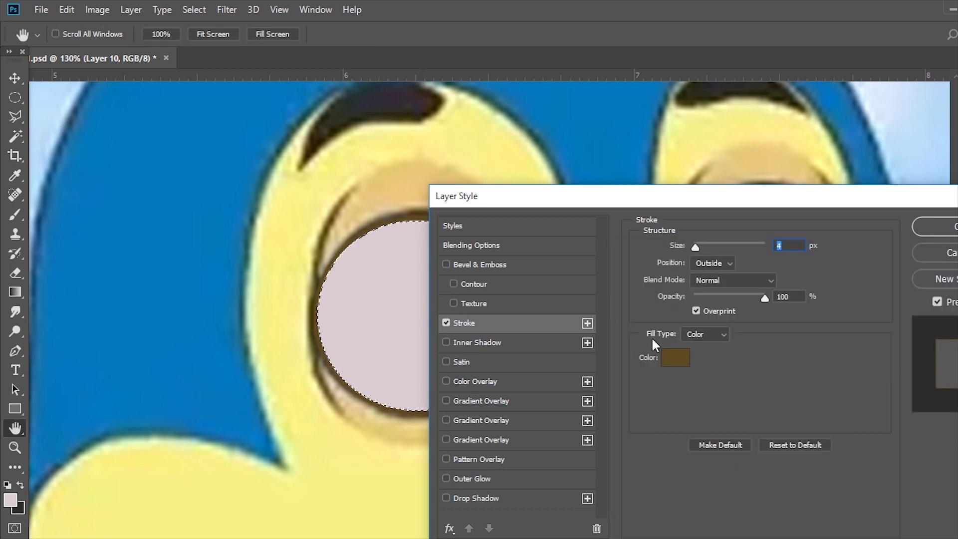
pyautogui.click(669, 354)
pyautogui.click(773, 444)
pyautogui.click(730, 445)
pyautogui.click(941, 280)
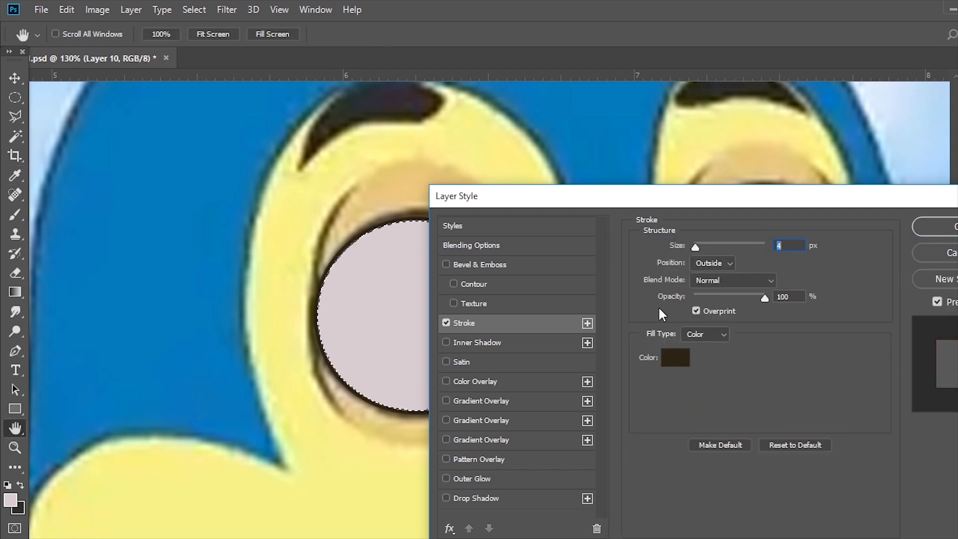
pyautogui.moveTo(745, 203); pyautogui.dragTo(742, 214)
pyautogui.click(929, 237)
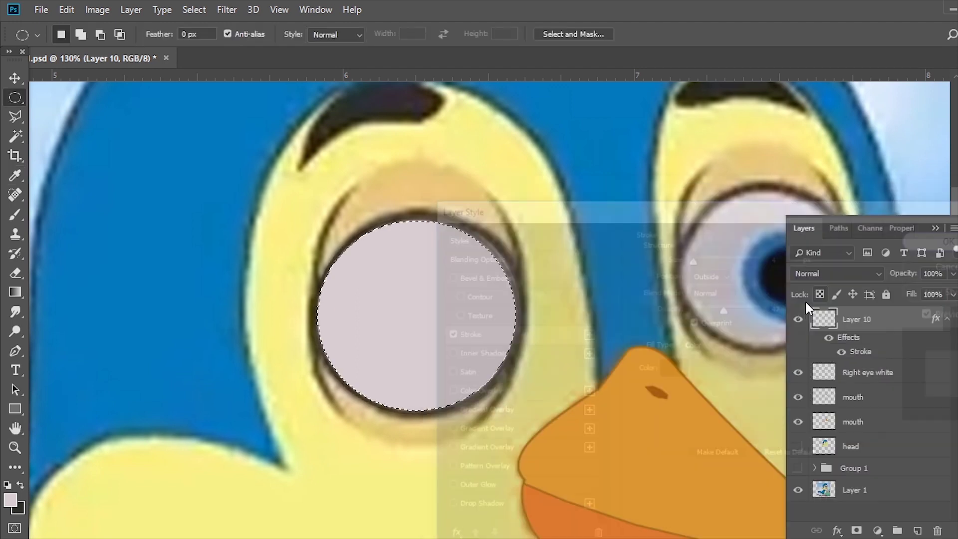
# Step: Set the Right eye white layer back to 100% opacity
pyautogui.rightClick(857, 319)
pyautogui.click(735, 219)
pyautogui.press('m')
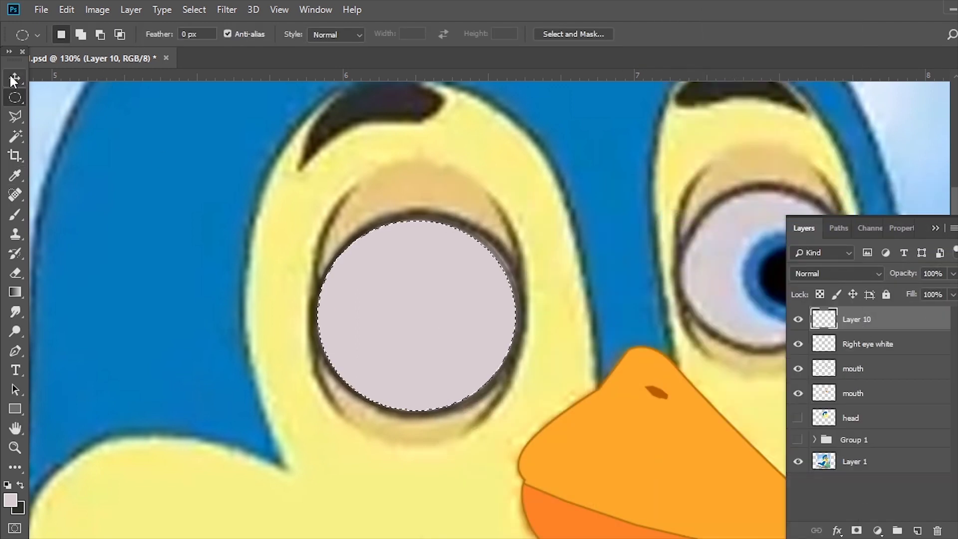
pyautogui.click(15, 78)
pyautogui.click(883, 343)
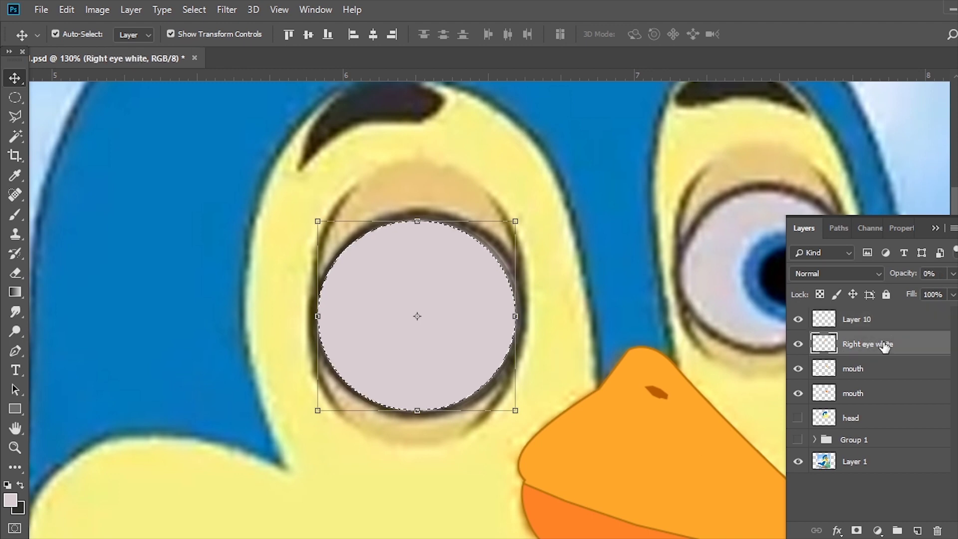
pyautogui.click(952, 273)
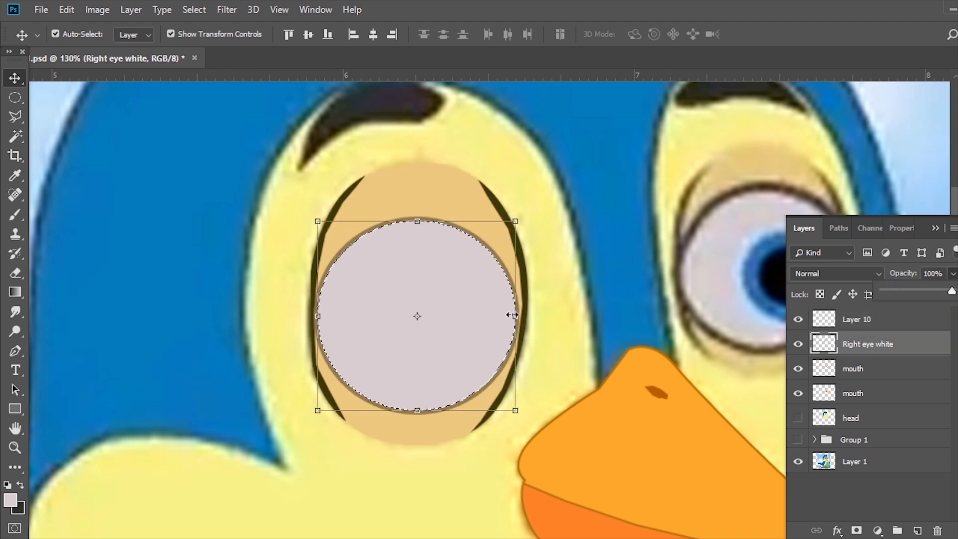
# Step: Reapply Layer 10's stroke with a thinner dark outline
pyautogui.click(863, 322)
pyautogui.click(837, 531)
pyautogui.click(859, 421)
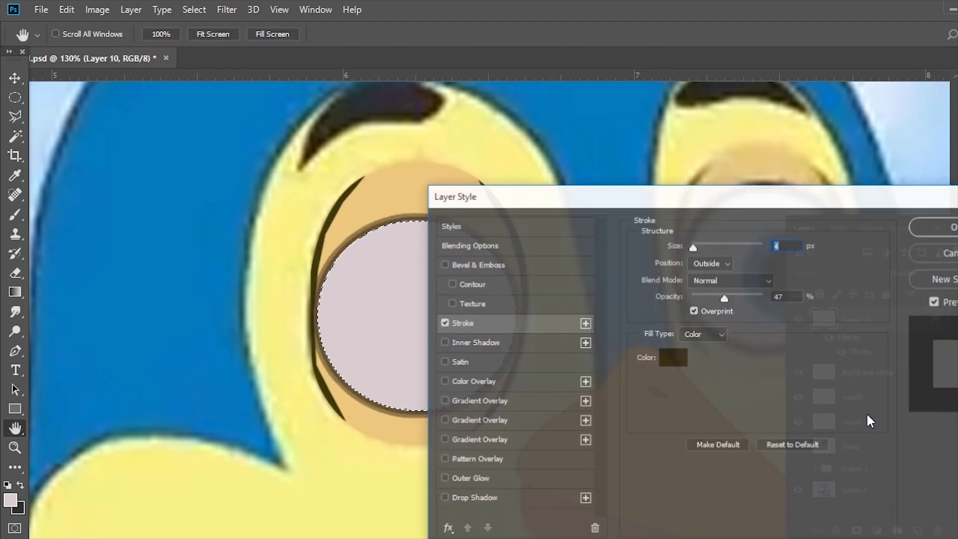
pyautogui.doubleClick(780, 297)
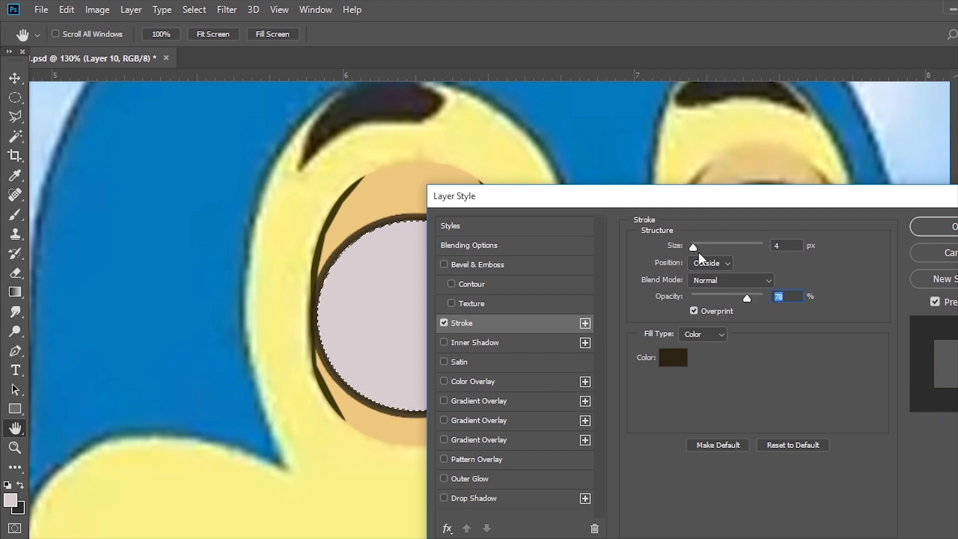
pyautogui.moveTo(694, 247); pyautogui.dragTo(691, 249)
pyautogui.click(931, 226)
# Step: Rasterize Layer 10's stroke, merge Right eye white into it, and hide the result
pyautogui.press('v')
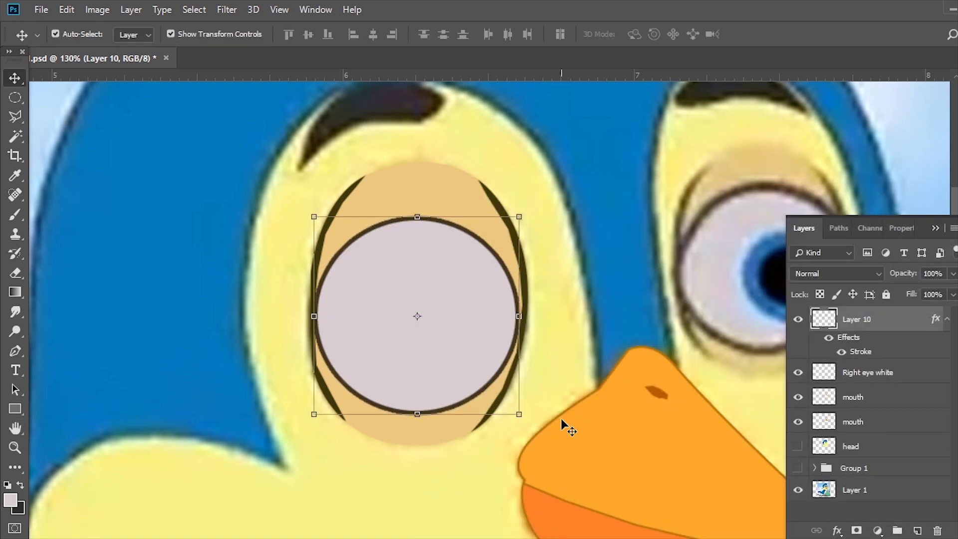
pyautogui.rightClick(834, 340)
pyautogui.click(708, 337)
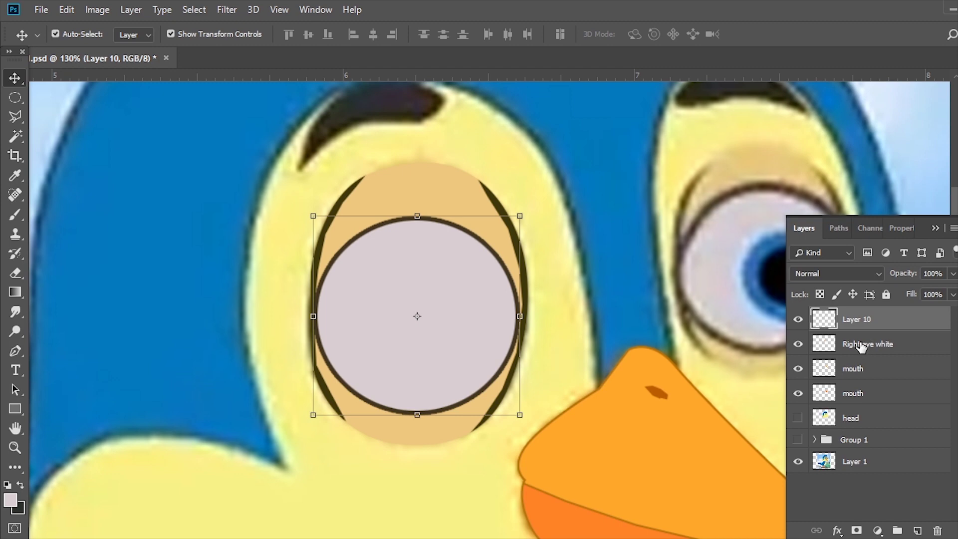
pyautogui.keyDown('shift'); pyautogui.click(861, 347); pyautogui.keyUp('shift')
pyautogui.hotkey('ctrl', 'e')
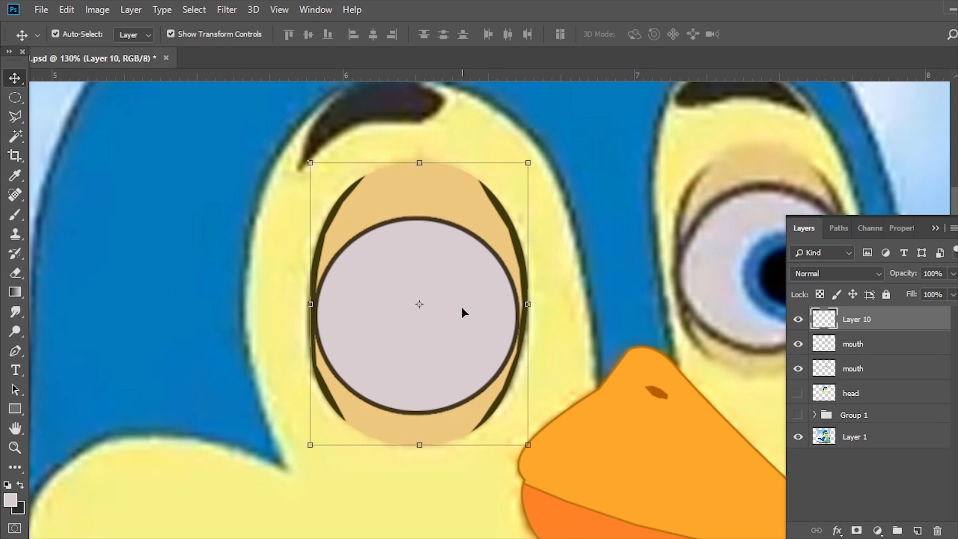
pyautogui.click(798, 319)
# Step: Rename the merged layer 'right eye white' and add a new layer 'right eye ball'
pyautogui.doubleClick(857, 319)
pyautogui.write('right eye white')
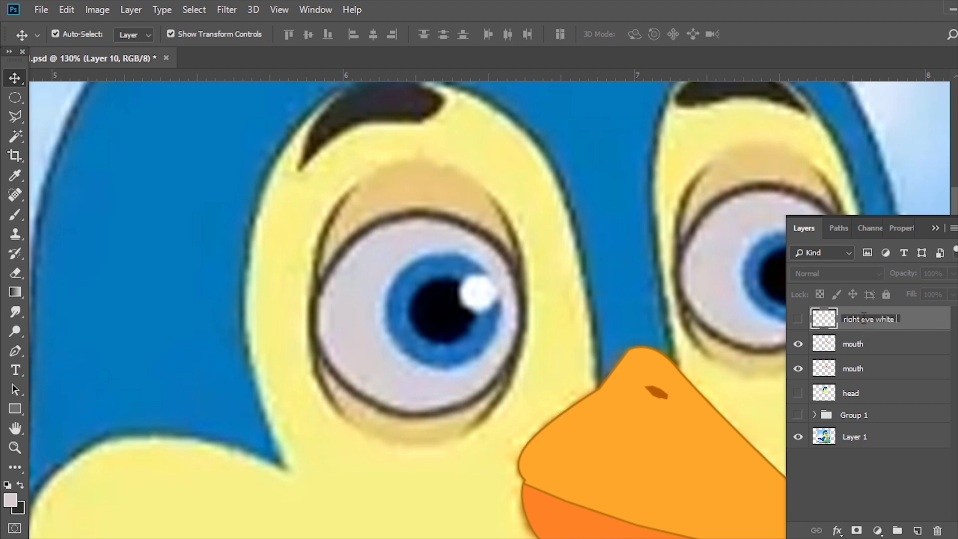
pyautogui.press('Return')
pyautogui.click(918, 531)
pyautogui.doubleClick(857, 319)
pyautogui.write('right eye ball')
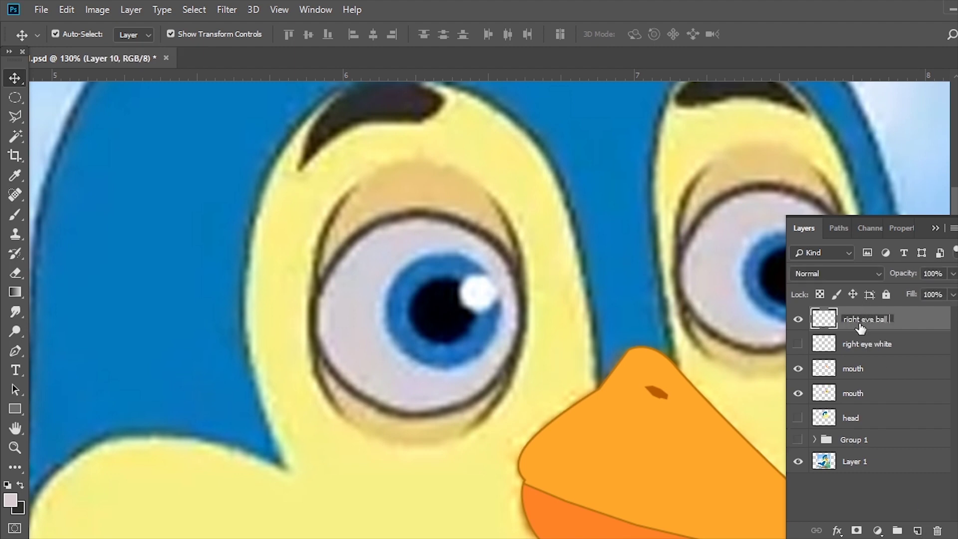
pyautogui.press('Return')
# Step: Fill a circular iris selection with the sampled blue and lower the layer's opacity
pyautogui.press('z')
pyautogui.moveTo(385, 325); pyautogui.dragTo(400, 325)
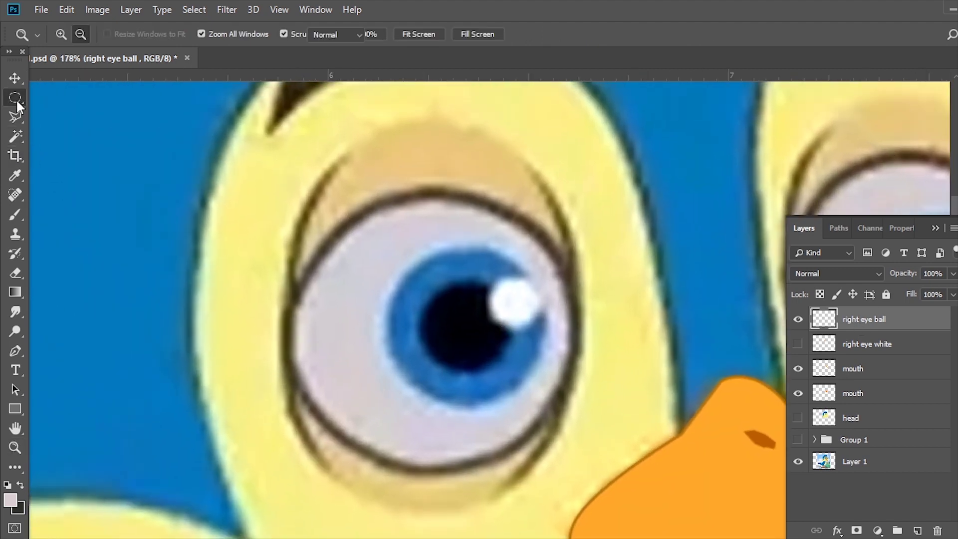
pyautogui.click(15, 98)
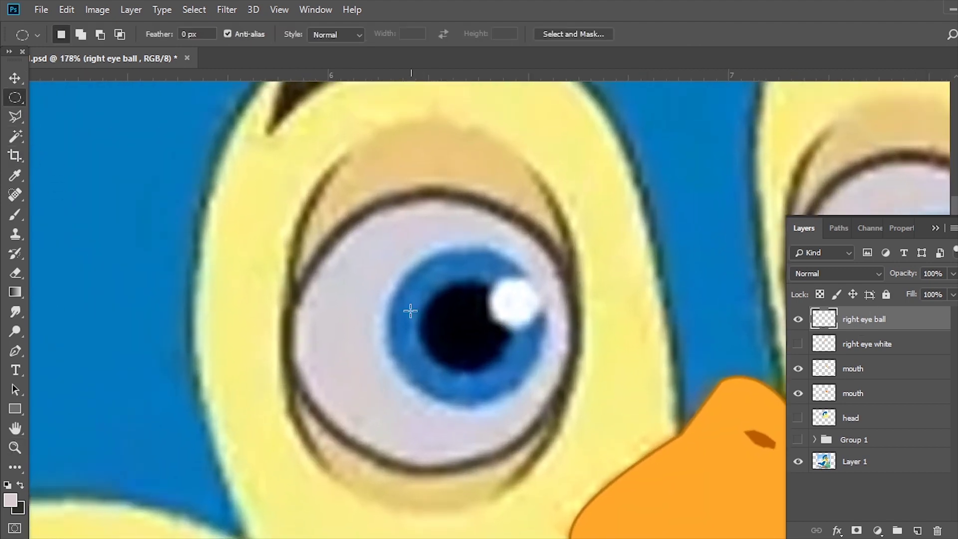
pyautogui.moveTo(402, 279); pyautogui.dragTo(561, 404)
pyautogui.click(10, 499)
pyautogui.click(422, 314)
pyautogui.click(950, 282)
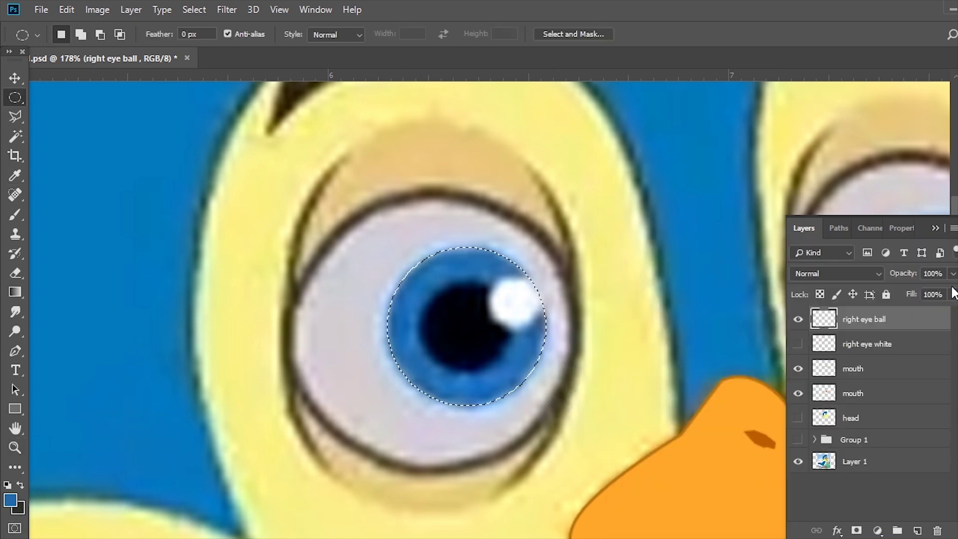
pyautogui.hotkey('alt', 'BackSpace')
pyautogui.click(951, 294)
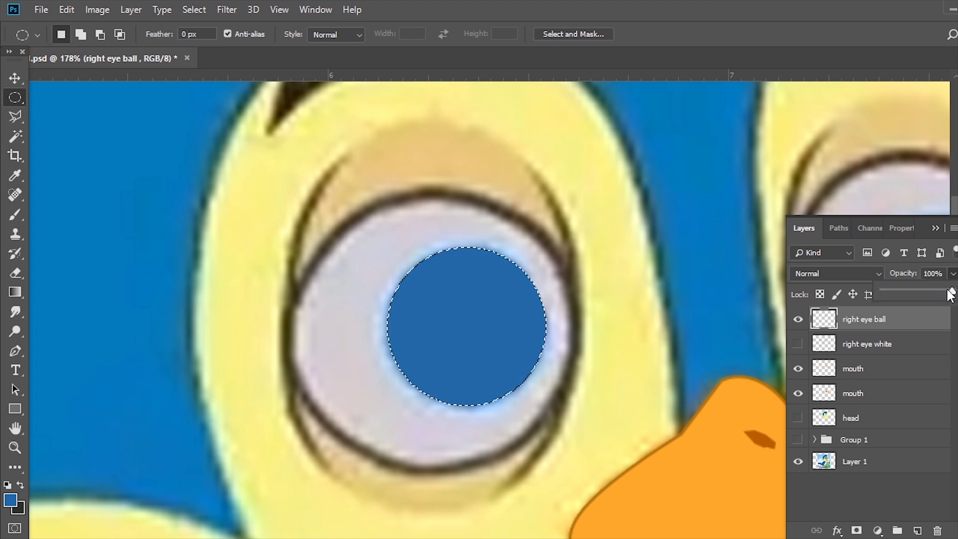
pyautogui.moveTo(950, 294); pyautogui.dragTo(843, 294)
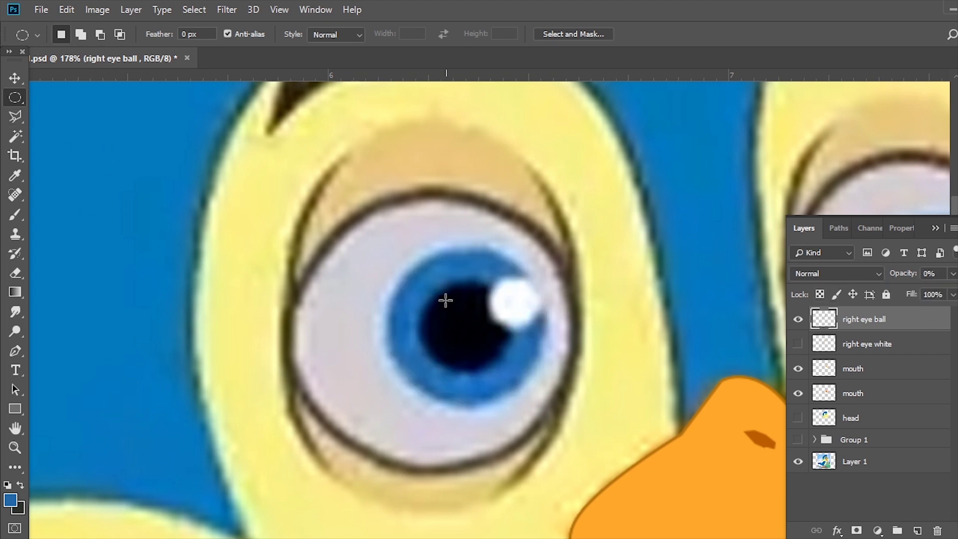
# Step: Select the pupil circle, set a white 42 px brush for the highlight, and raise opacity
pyautogui.moveTo(445, 300); pyautogui.dragTo(523, 368)
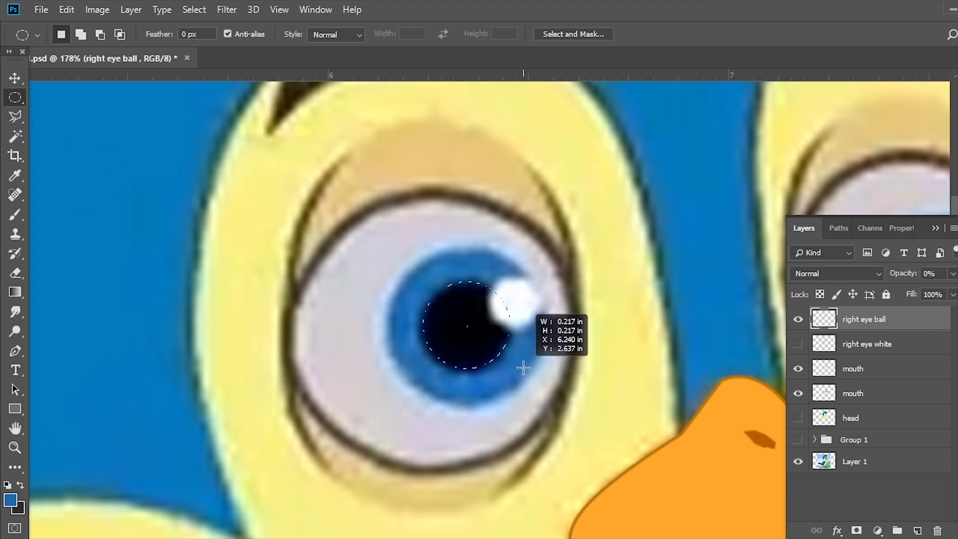
pyautogui.moveTo(524, 368); pyautogui.dragTo(525, 369)
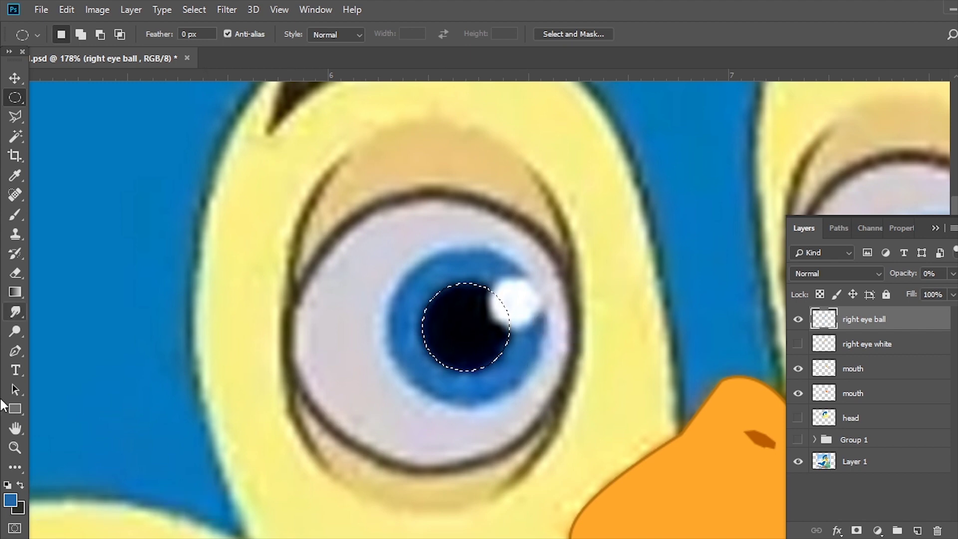
pyautogui.click(9, 500)
pyautogui.click(627, 292)
pyautogui.click(932, 278)
pyautogui.press('b')
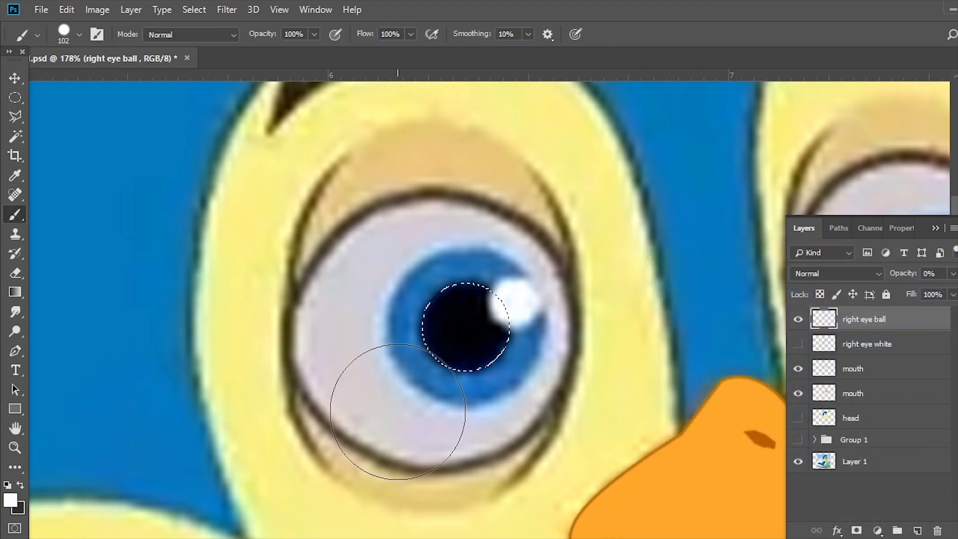
pyautogui.rightClick(692, 272)
pyautogui.write('42')
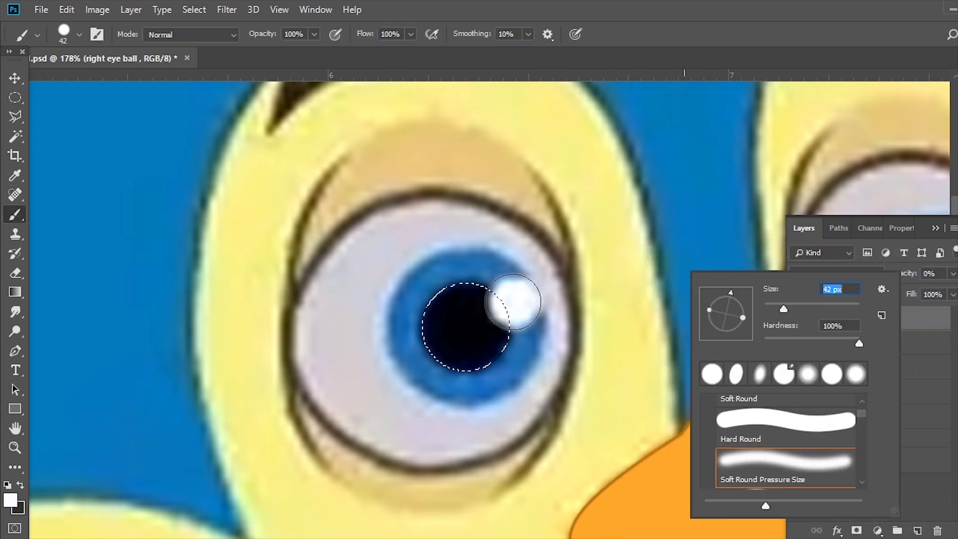
pyautogui.press('Return')
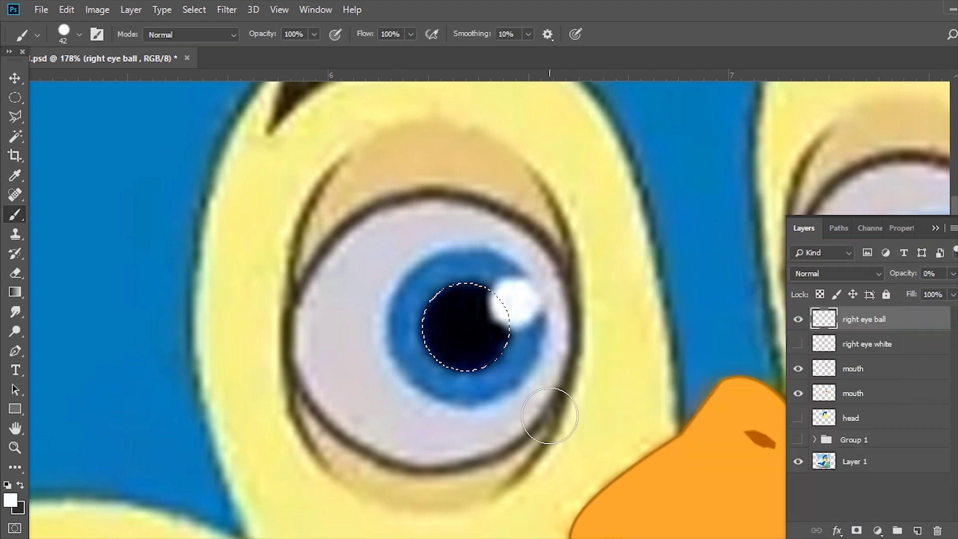
pyautogui.hotkey('ctrl', 'd')
pyautogui.click(953, 273)
pyautogui.moveTo(881, 290); pyautogui.dragTo(952, 291)
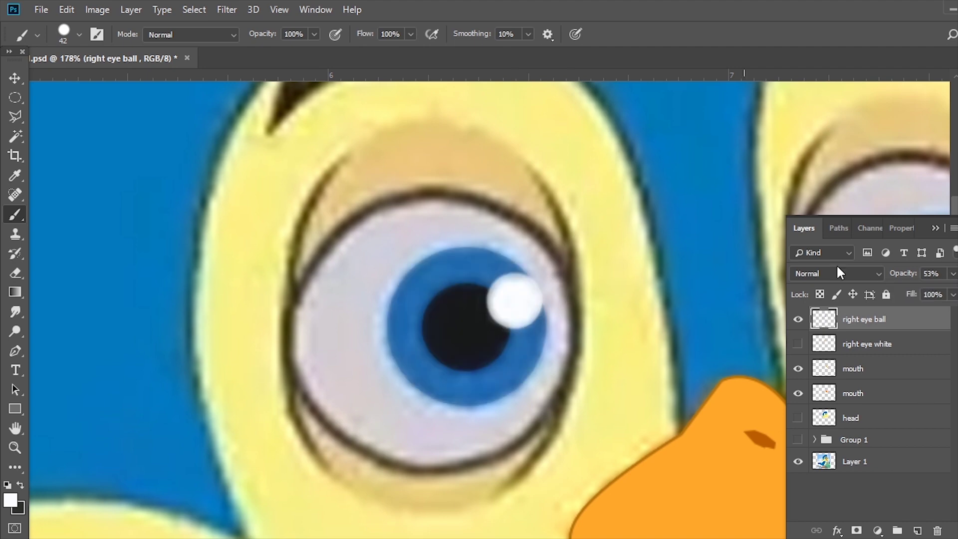
# Step: Show the right eye white layer, zoom out to the whole face, and select it
pyautogui.click(14, 79)
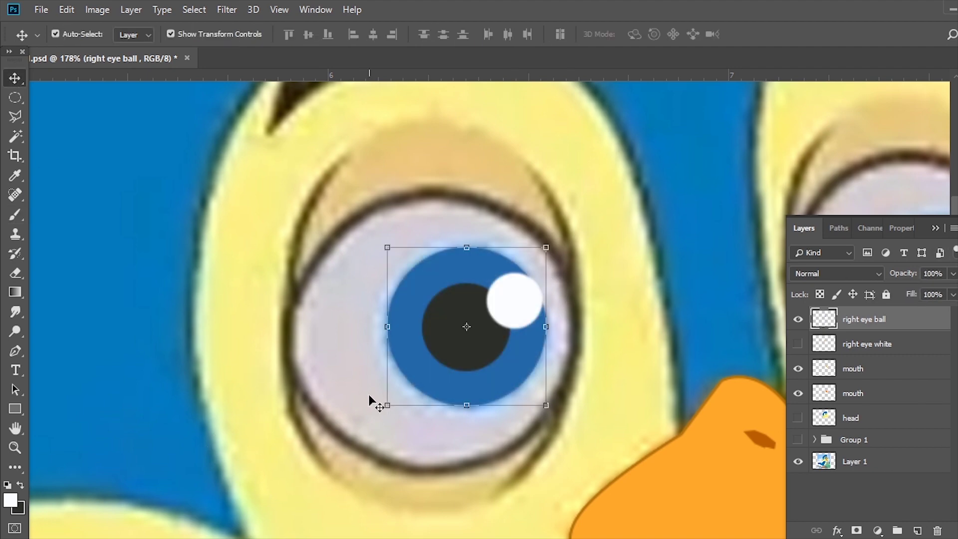
pyautogui.click(798, 344)
pyautogui.press('z')
pyautogui.moveTo(508, 369)
pyautogui.mouseDown()
pyautogui.moveTo(603, 288)
pyautogui.moveTo(663, 287)
pyautogui.mouseUp()
pyautogui.press('v')
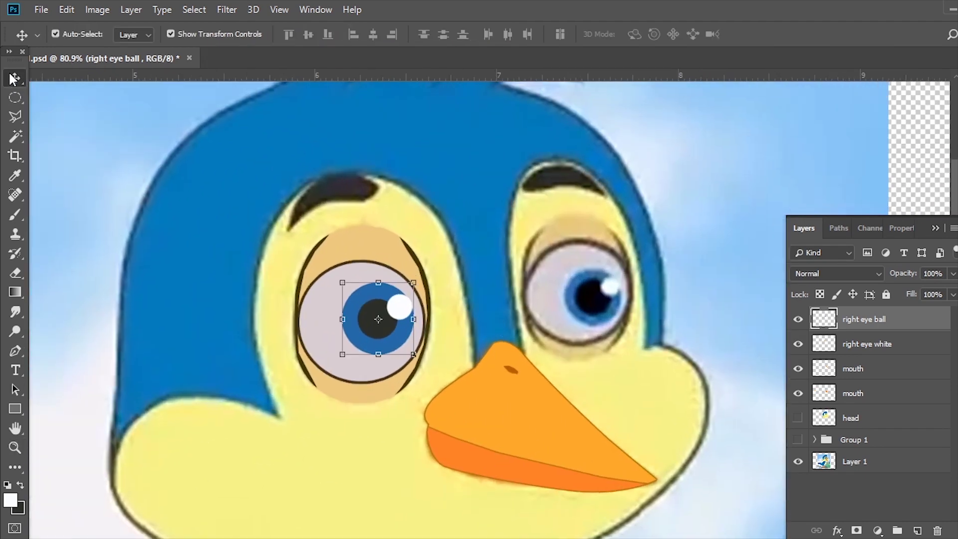
pyautogui.click(696, 266)
pyautogui.click(387, 243)
# Step: Duplicate the eye white onto the other eye, semi-transparent, scaled and positioned to fit
pyautogui.moveTo(389, 263); pyautogui.dragTo(608, 250)
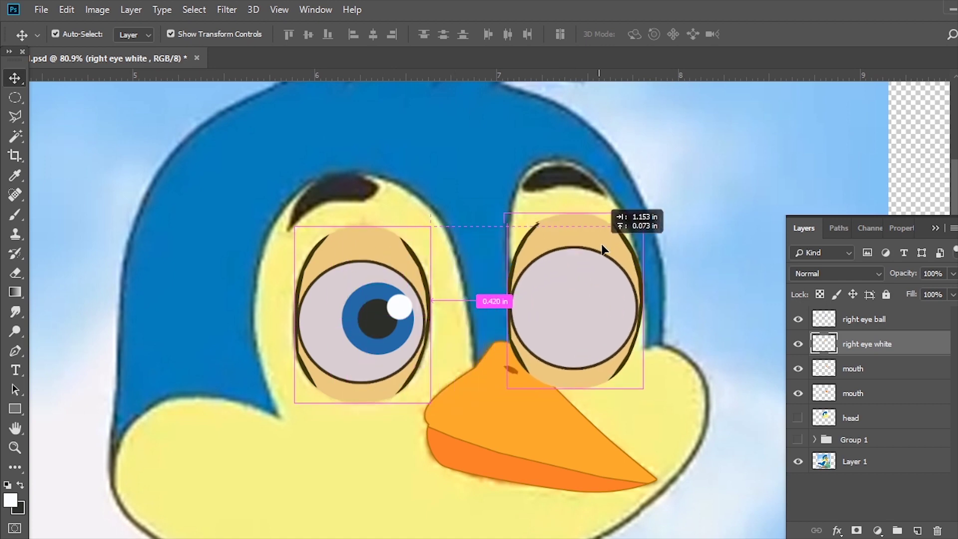
pyautogui.click(953, 273)
pyautogui.moveTo(950, 294); pyautogui.dragTo(905, 291)
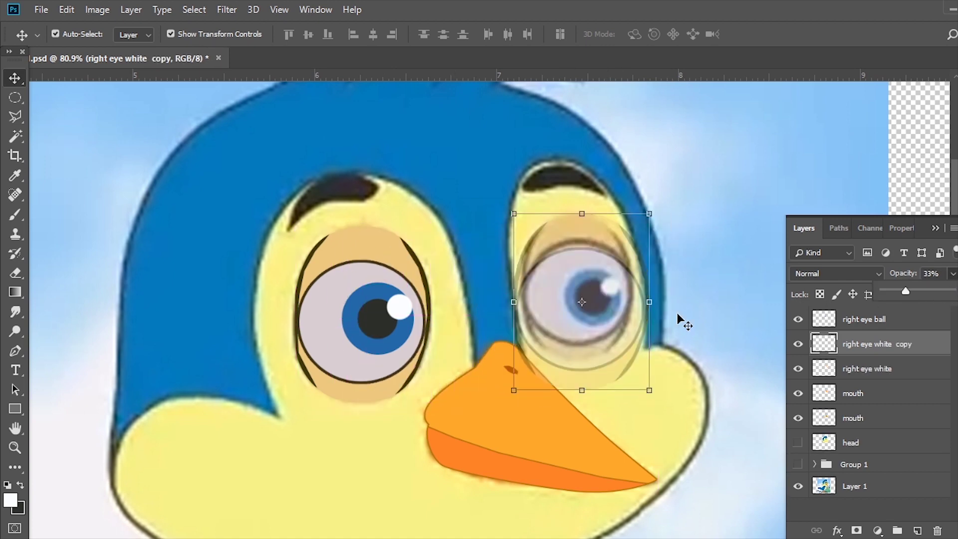
pyautogui.moveTo(651, 392); pyautogui.dragTo(627, 362)
pyautogui.moveTo(607, 282); pyautogui.dragTo(645, 286)
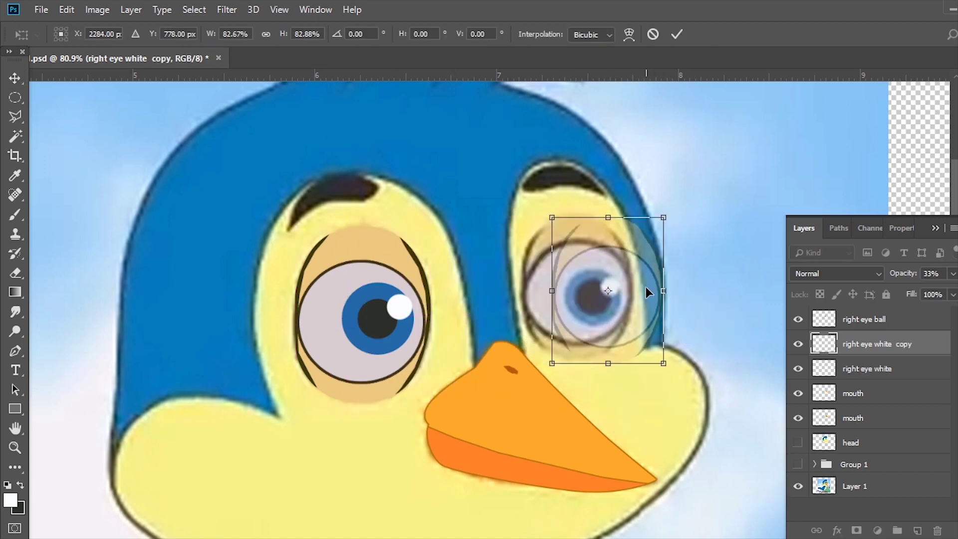
pyautogui.press('Return')
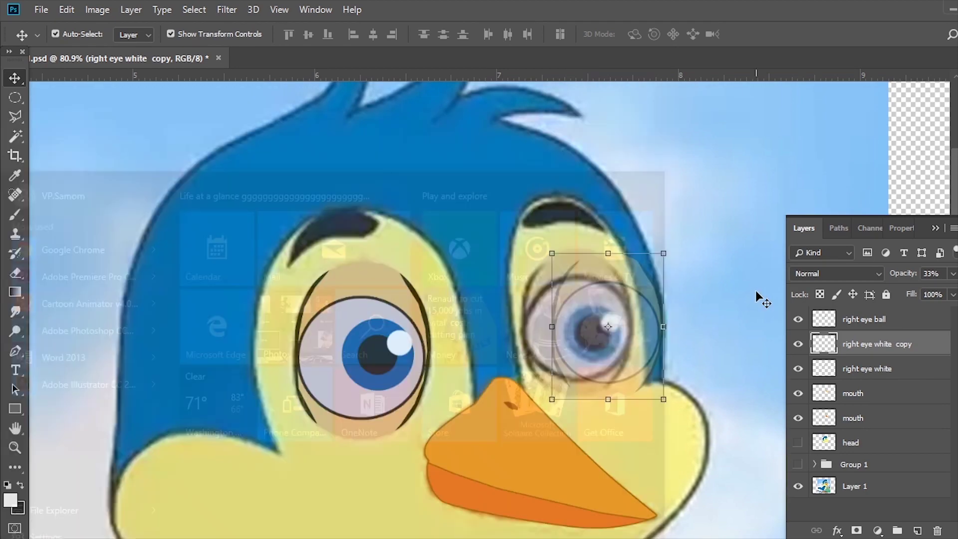
pyautogui.scroll(3, 609, 304)
pyautogui.moveTo(583, 329); pyautogui.dragTo(528, 325)
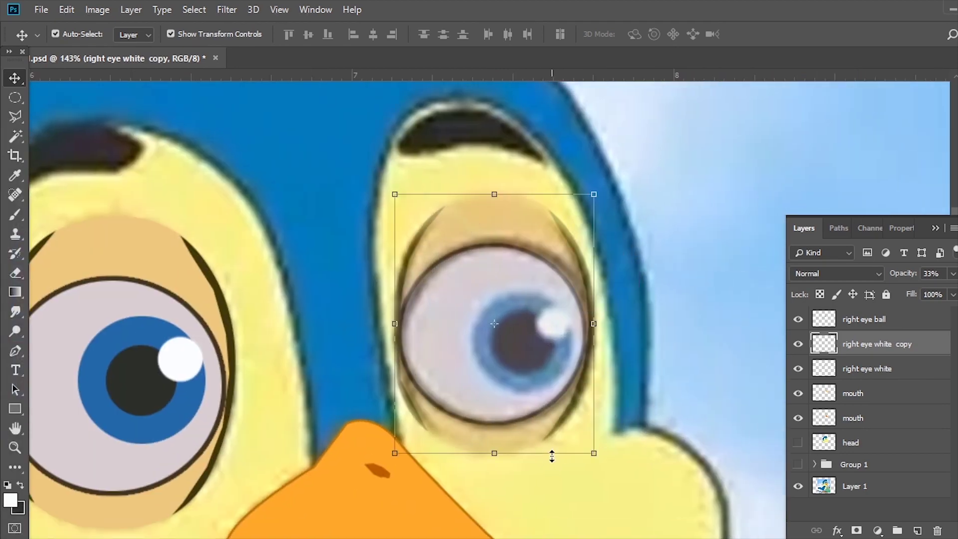
pyautogui.moveTo(599, 455); pyautogui.dragTo(618, 457)
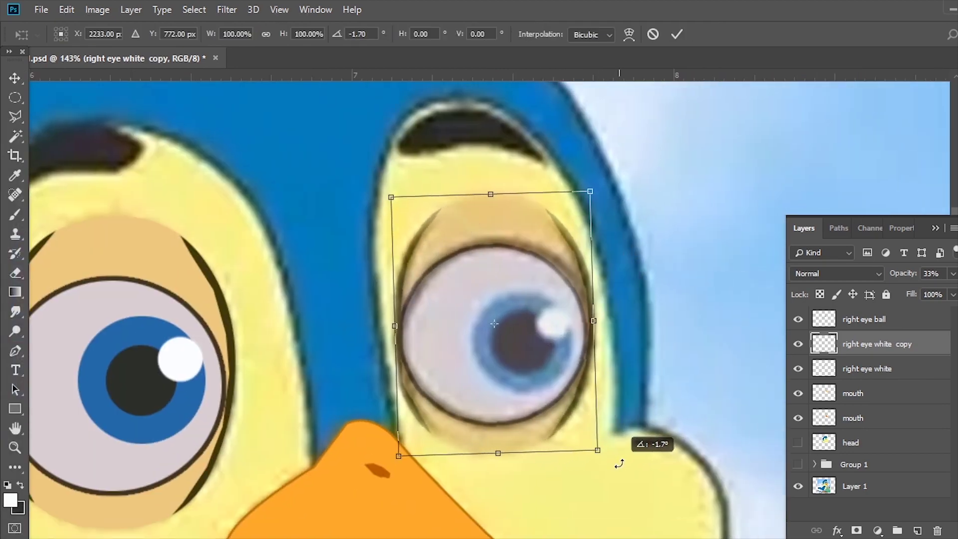
pyautogui.press('Return')
# Step: Duplicate the eyeball onto the other eye, semi-transparent and shrunk to fit
pyautogui.click(171, 385)
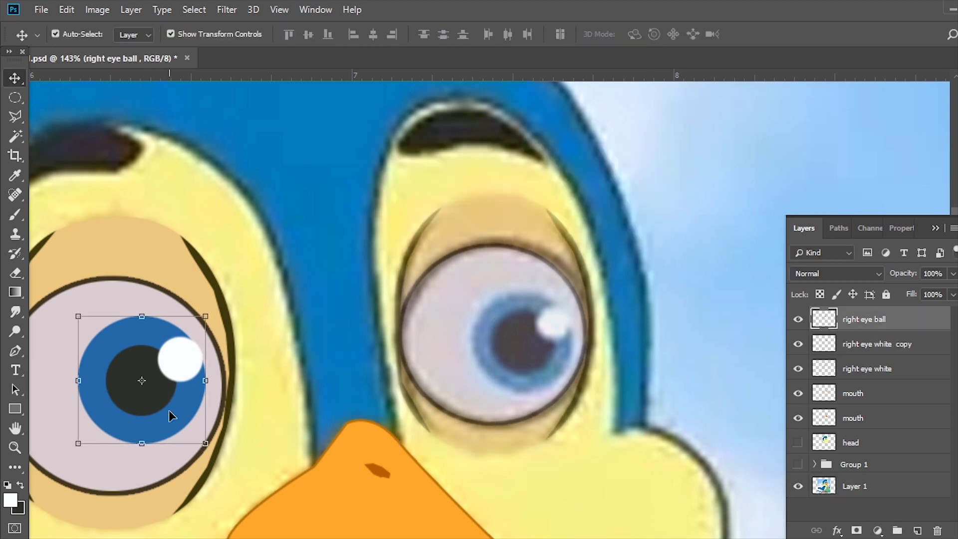
pyautogui.moveTo(172, 399); pyautogui.dragTo(550, 364)
pyautogui.hotkey('ctrl', 't')
pyautogui.click(953, 274)
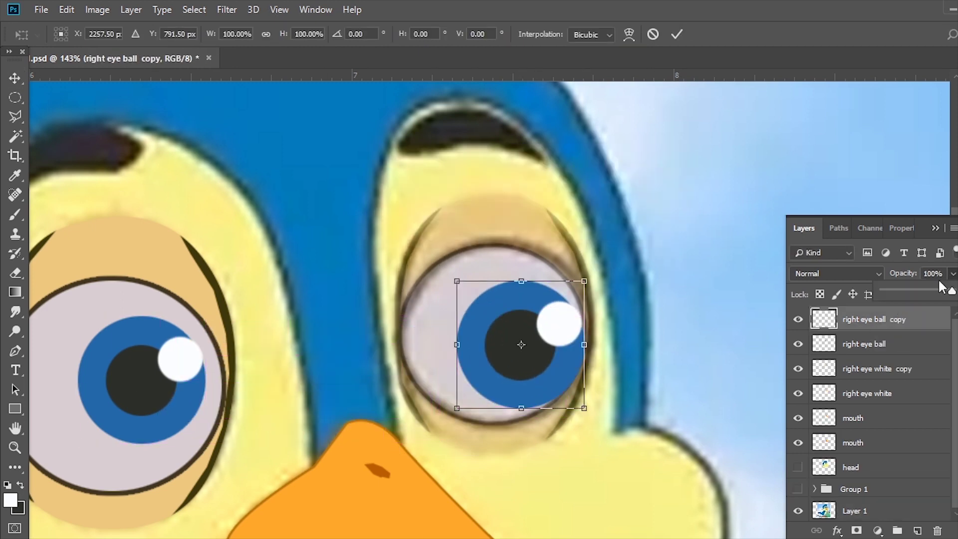
pyautogui.moveTo(937, 284); pyautogui.dragTo(909, 284)
pyautogui.moveTo(584, 408)
pyautogui.mouseDown()
pyautogui.moveTo(540, 388)
pyautogui.moveTo(574, 392)
pyautogui.mouseUp()
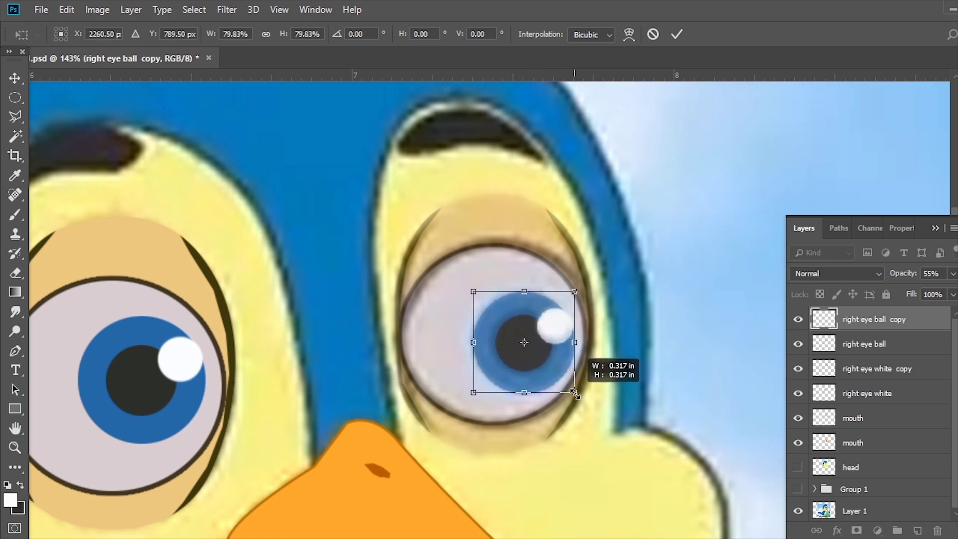
pyautogui.click(15, 78)
pyautogui.click(434, 220)
pyautogui.keyDown('shift'); pyautogui.click(856, 349); pyautogui.keyUp('shift')
# Step: Set the right eye white copy to 100% opacity and show the head layer
pyautogui.press('0')
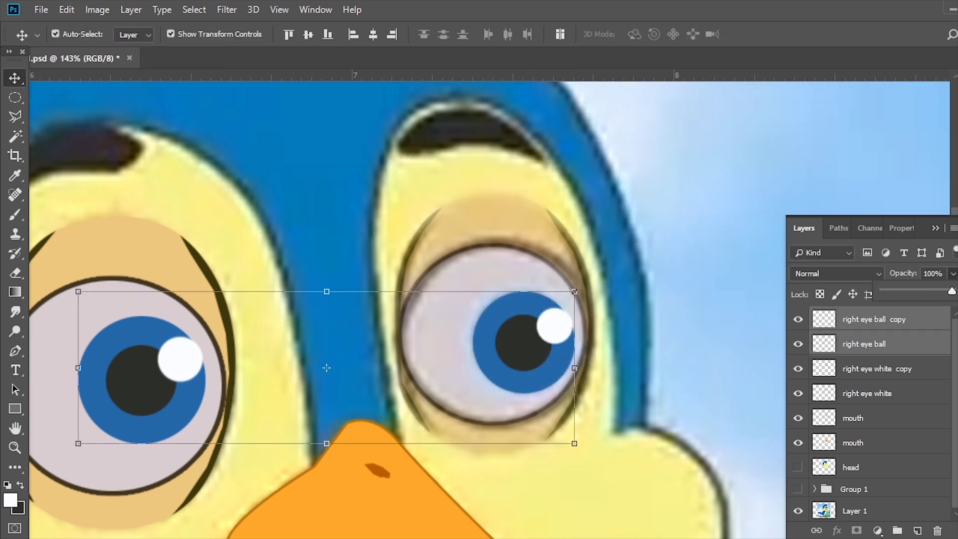
pyautogui.press('z')
pyautogui.scroll(-5, 442, 352)
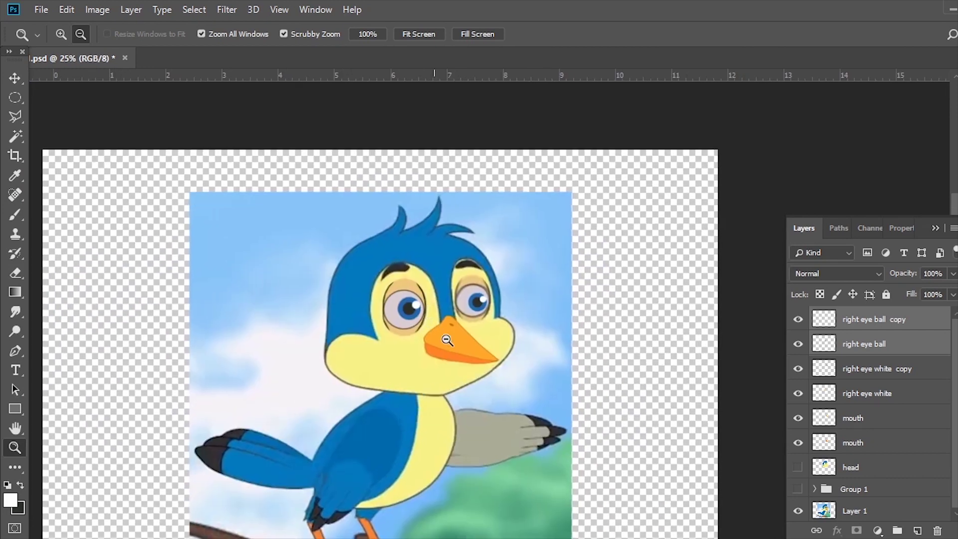
pyautogui.scroll(3, 439, 339)
pyautogui.click(873, 368)
pyautogui.click(952, 273)
pyautogui.moveTo(899, 289); pyautogui.dragTo(952, 291)
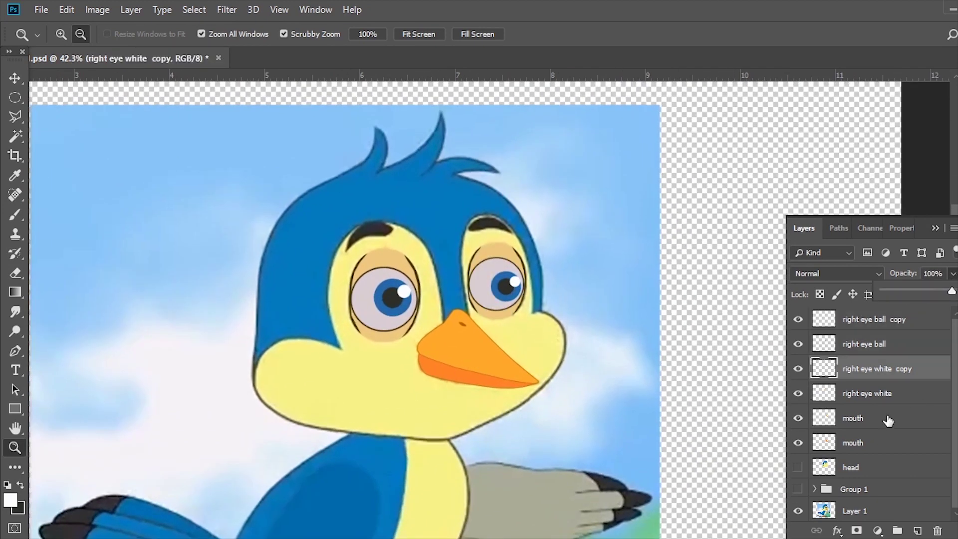
pyautogui.click(798, 467)
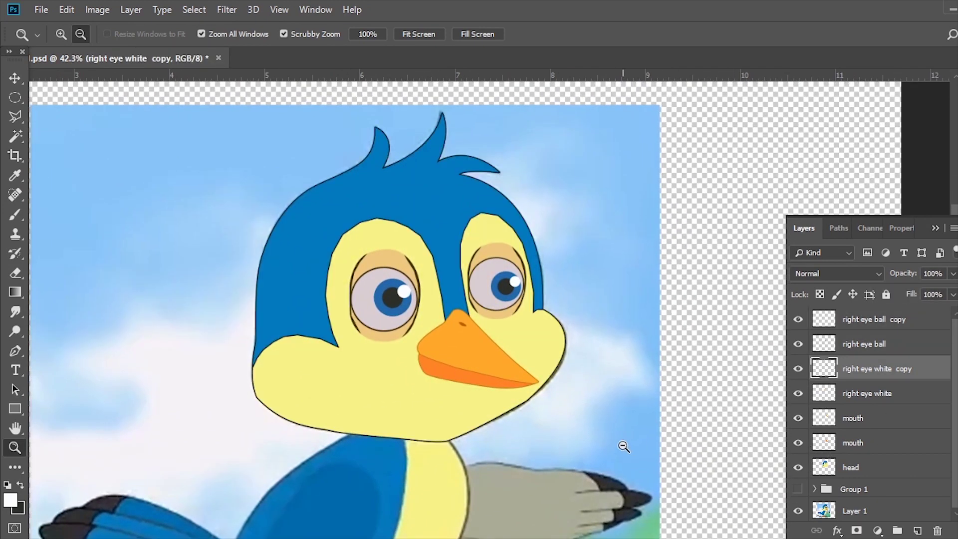
pyautogui.scroll(-3, 623, 447)
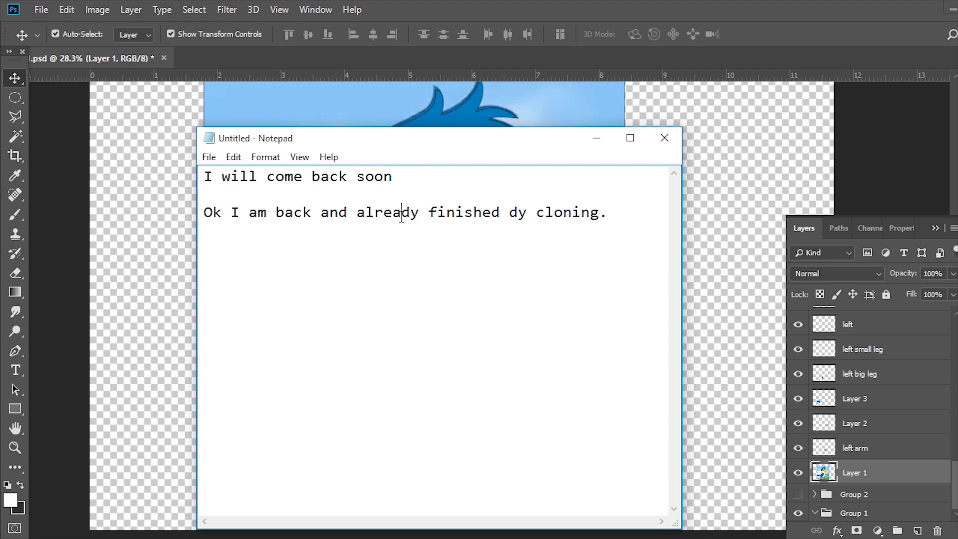
# Step: Dismiss the note, then hide the sky and branch background and the closed eye layer
pyautogui.click(756, 144)
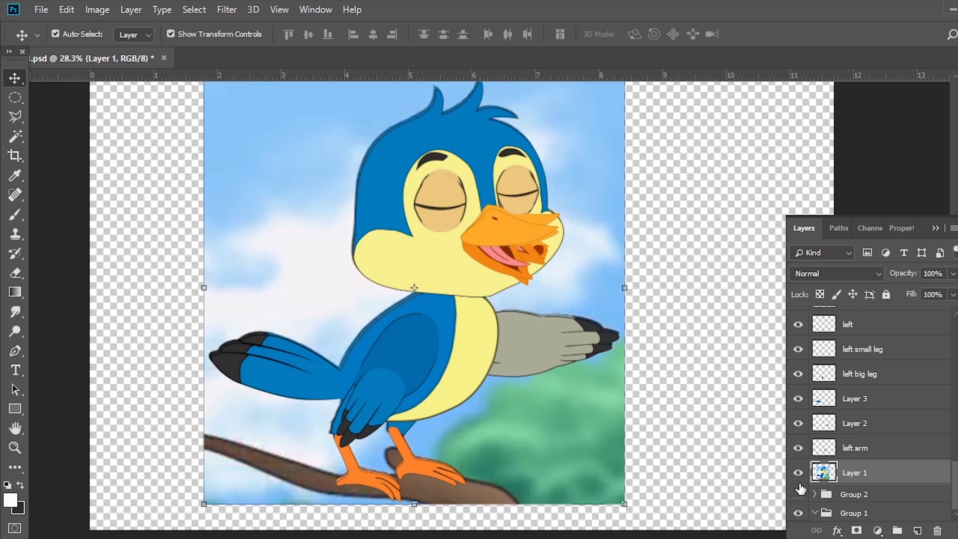
pyautogui.click(798, 474)
pyautogui.click(447, 201)
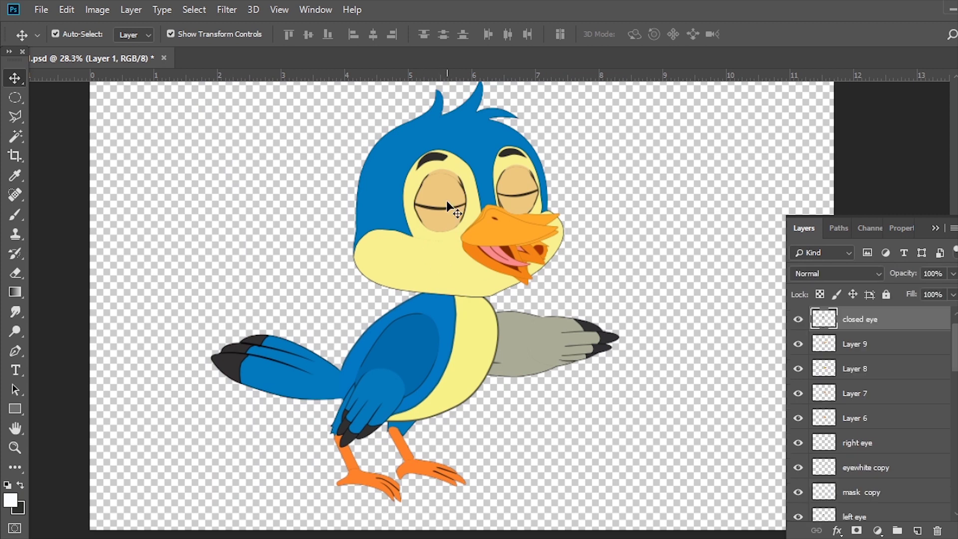
pyautogui.click(799, 319)
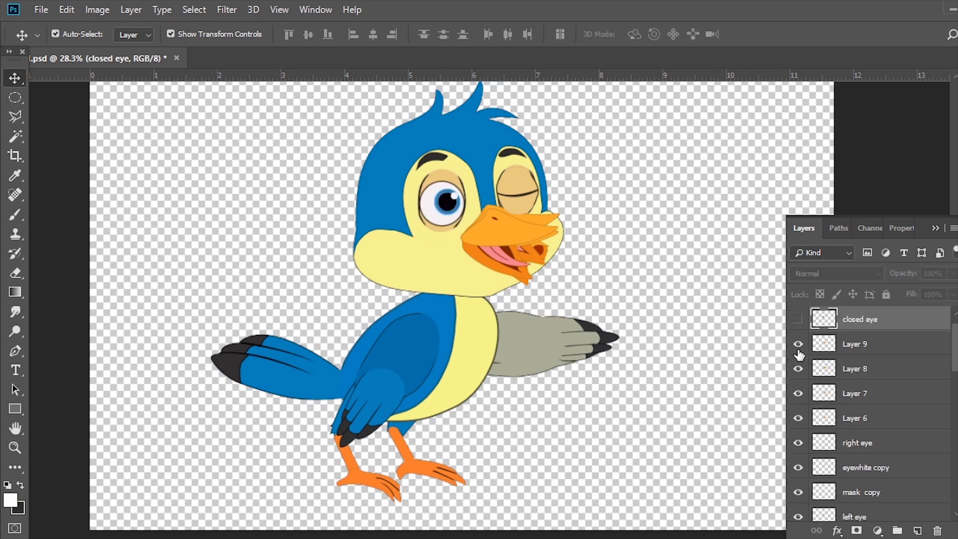
pyautogui.click(798, 345)
pyautogui.click(798, 344)
# Step: Duplicate the closed eye layer, hide the copy, and recentre the bird in view
pyautogui.hotkey('ctrl', 'j')
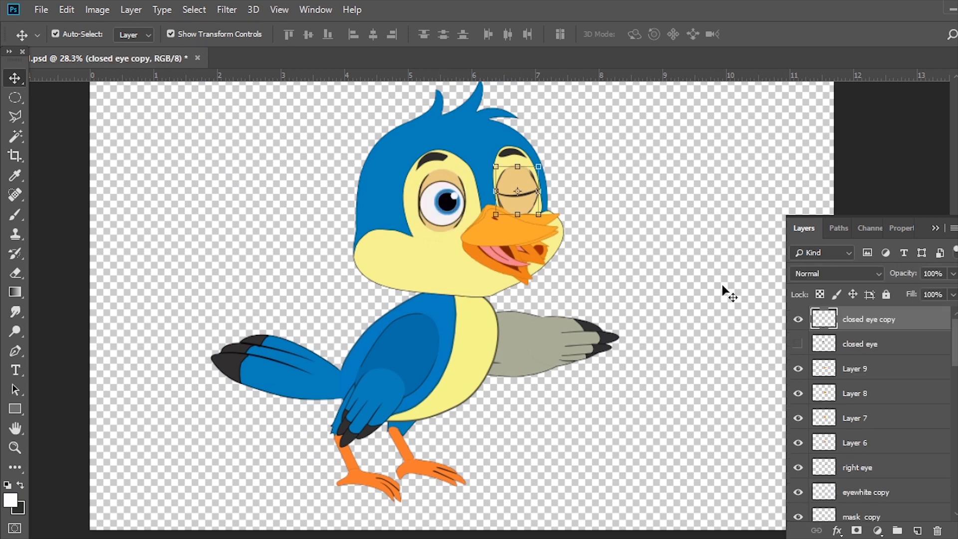
pyautogui.click(798, 319)
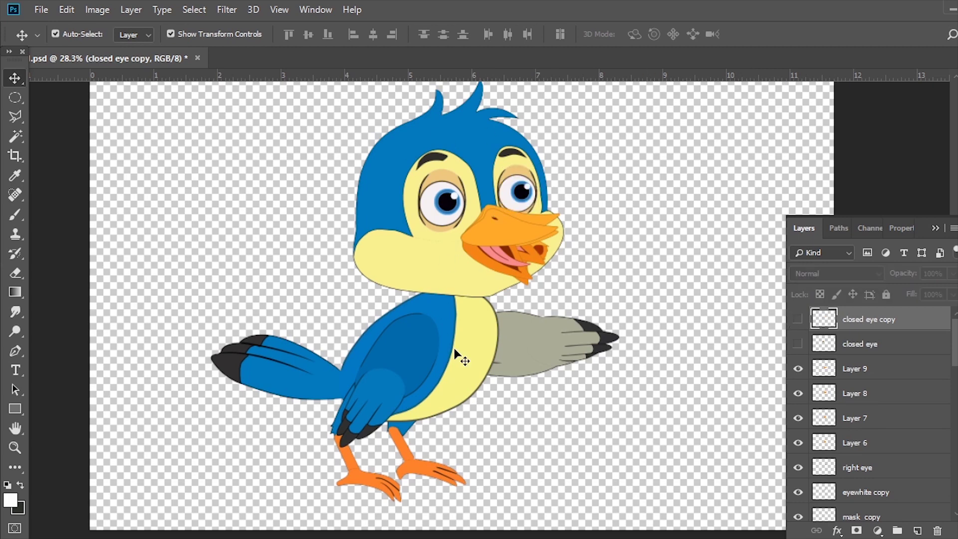
pyautogui.moveTo(625, 405); pyautogui.dragTo(620, 425)
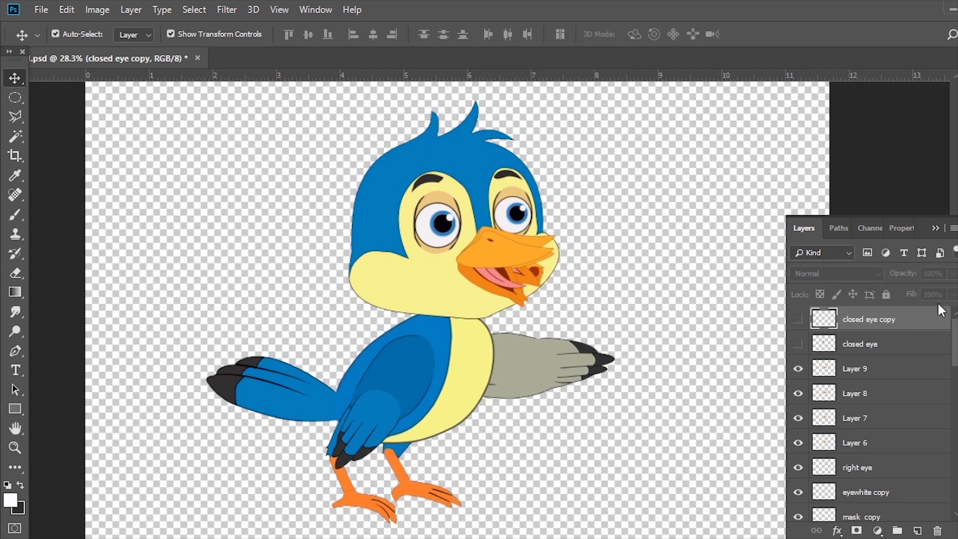
pyautogui.click(936, 229)
pyautogui.moveTo(666, 327); pyautogui.dragTo(683, 330)
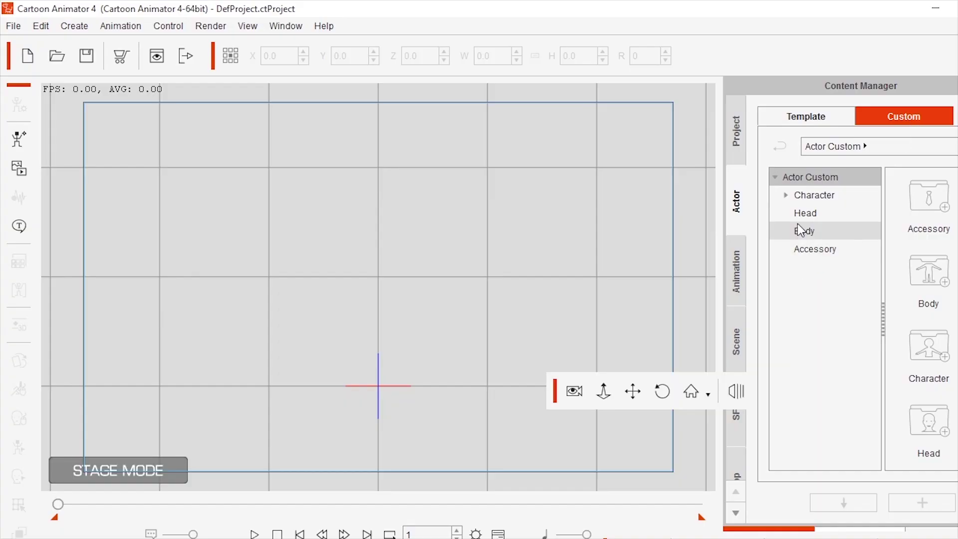
# Step: From Custom > Character > new 1, place the koma character at the stage centre
pyautogui.click(786, 195)
pyautogui.click(797, 213)
pyautogui.click(828, 248)
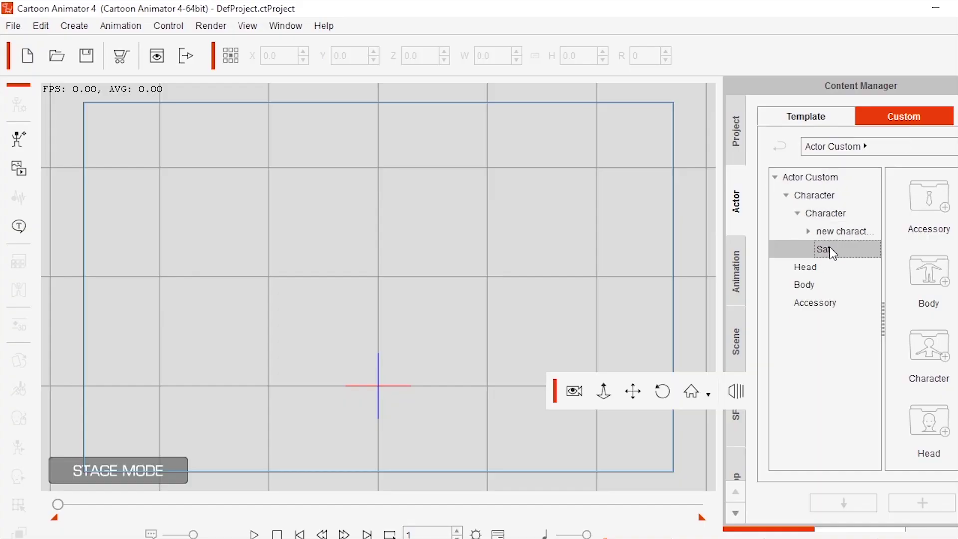
pyautogui.click(808, 231)
pyautogui.click(840, 268)
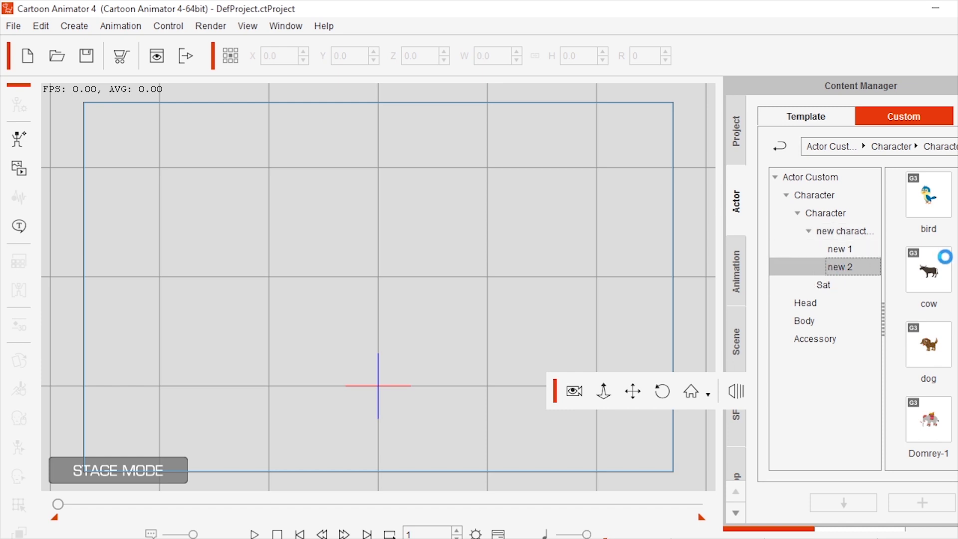
pyautogui.click(853, 249)
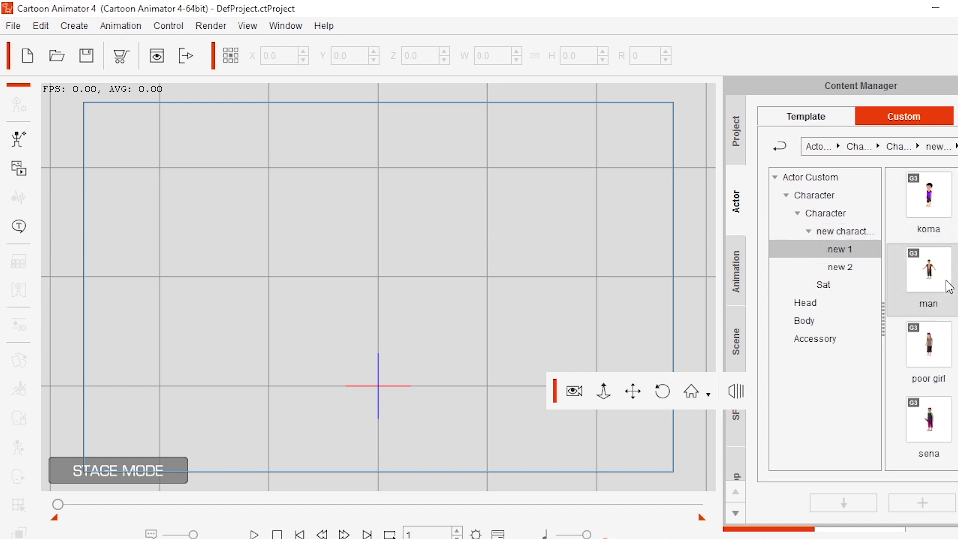
pyautogui.moveTo(951, 234)
pyautogui.mouseDown()
pyautogui.moveTo(418, 291)
pyautogui.moveTo(501, 303)
pyautogui.mouseUp()
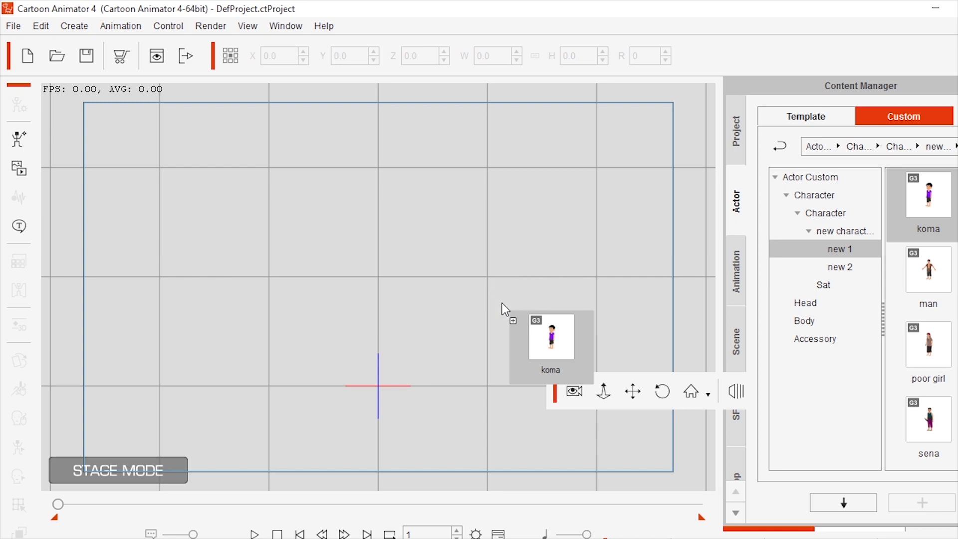
pyautogui.moveTo(435, 287); pyautogui.dragTo(379, 280)
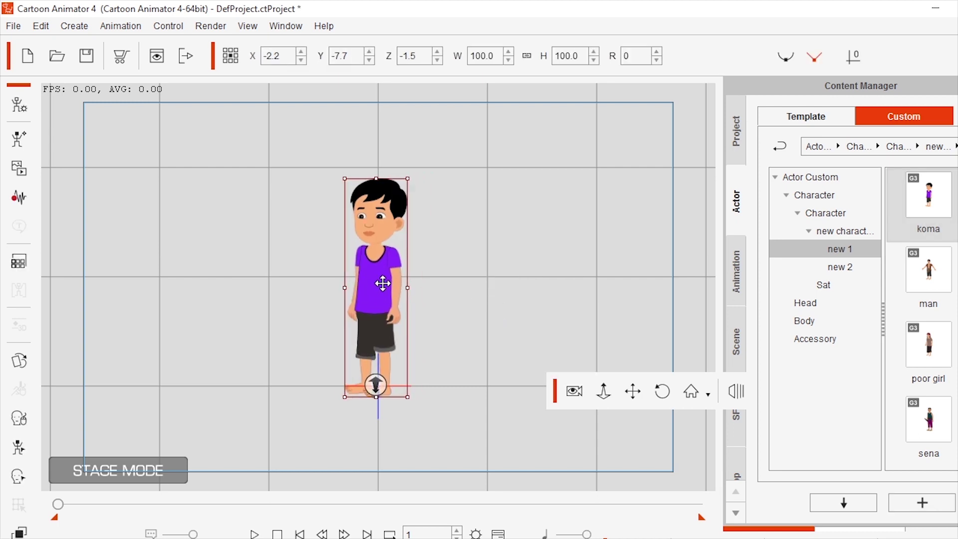
# Step: In composer mode, launch koma for PSD editing at image scale 4.2
pyautogui.click(182, 205)
pyautogui.click(383, 257)
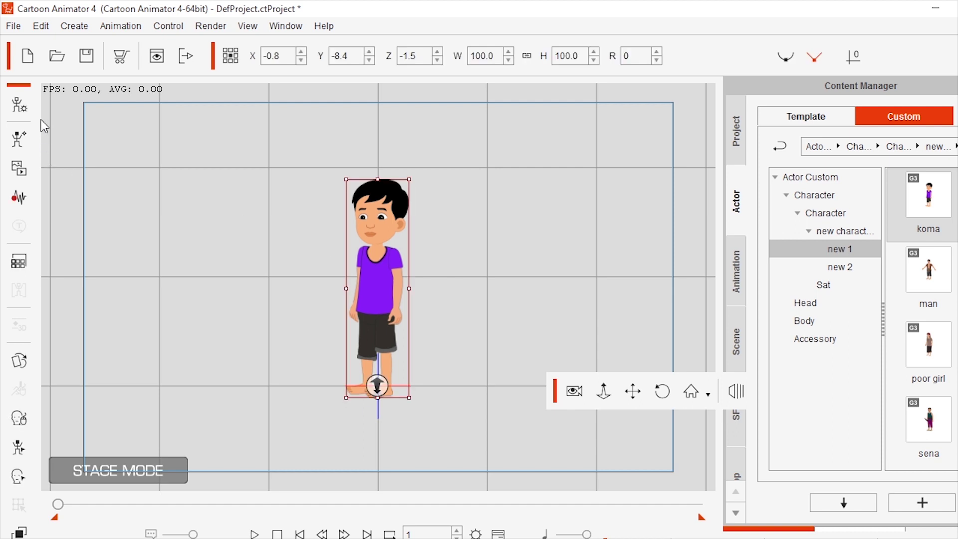
pyautogui.click(18, 104)
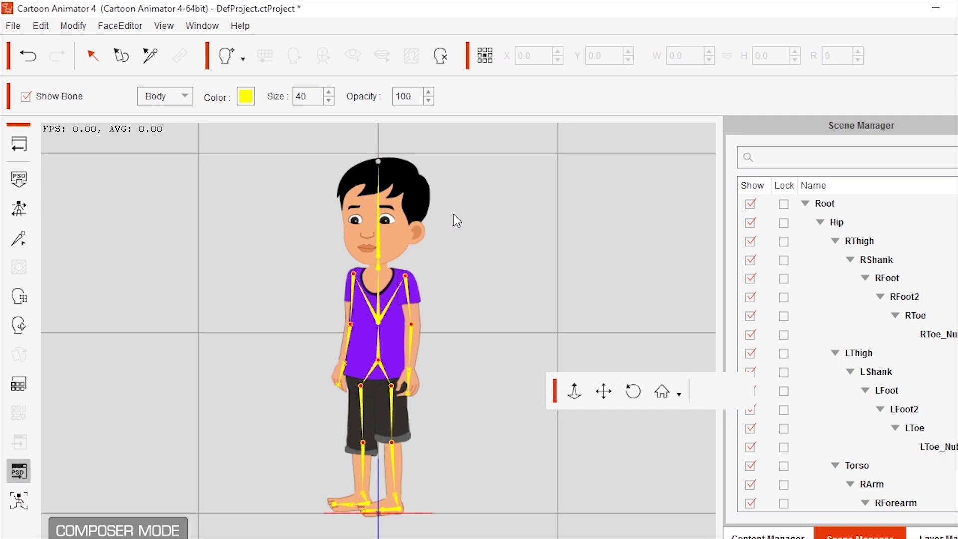
pyautogui.moveTo(616, 230); pyautogui.dragTo(719, 230)
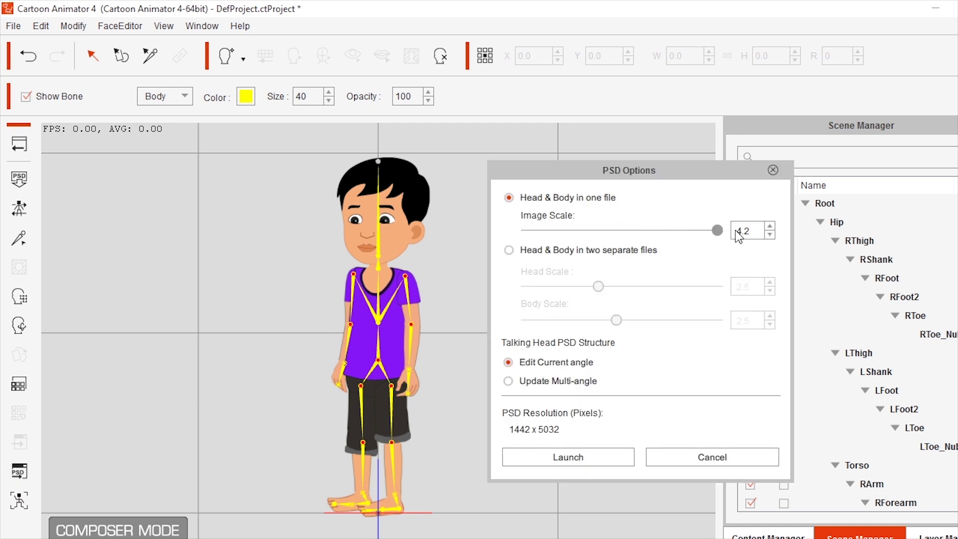
pyautogui.click(577, 455)
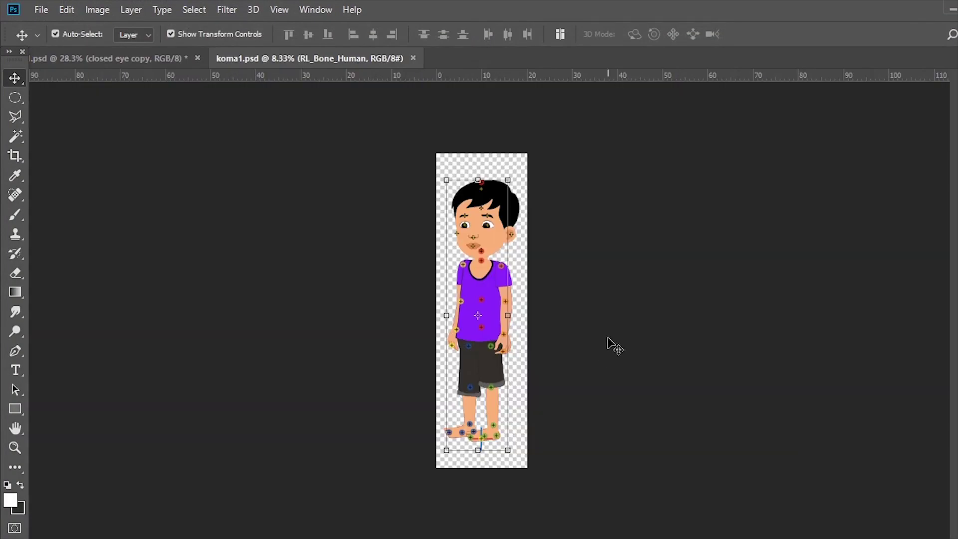
# Step: Crop the koma1 canvas wider on both the left and right sides
pyautogui.click(607, 340)
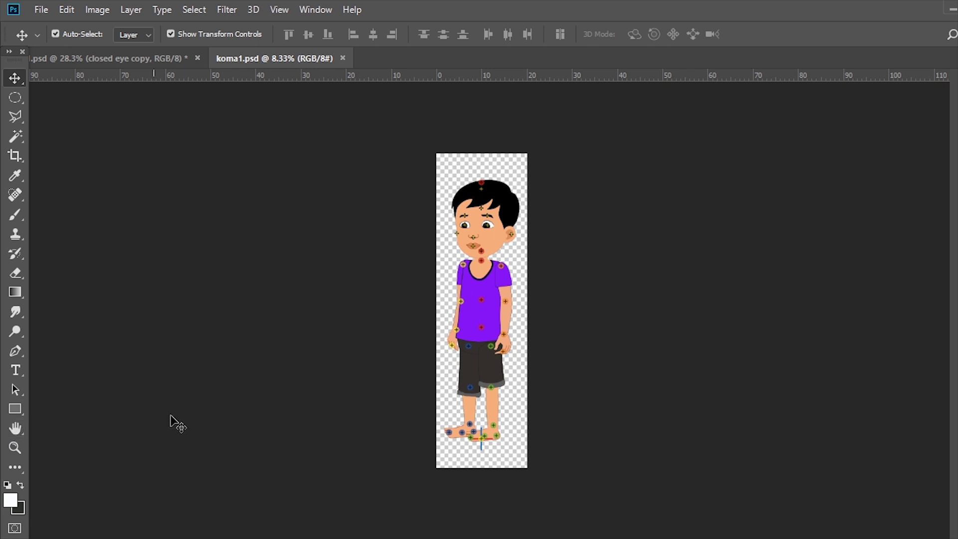
pyautogui.press('c')
pyautogui.moveTo(444, 313); pyautogui.dragTo(399, 311)
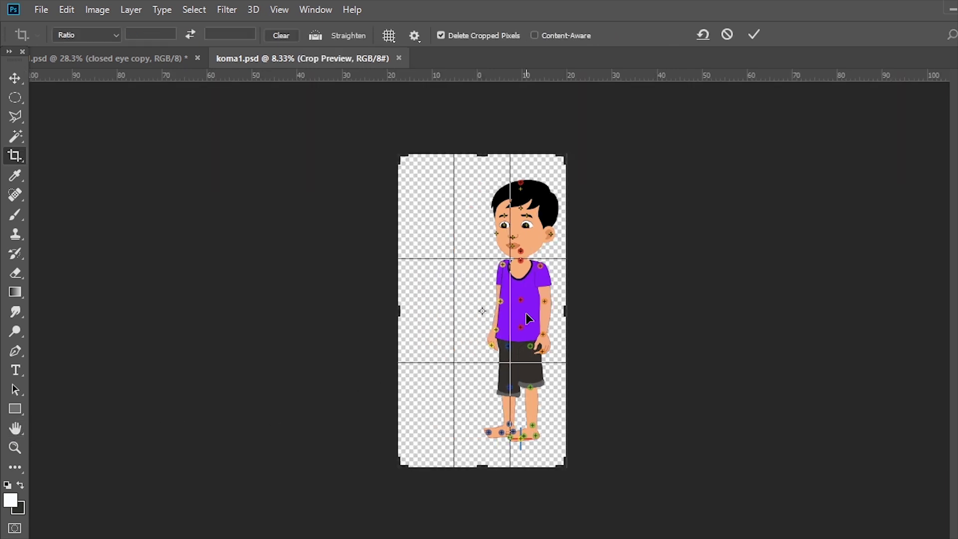
pyautogui.moveTo(567, 310); pyautogui.dragTo(621, 309)
pyautogui.press('v')
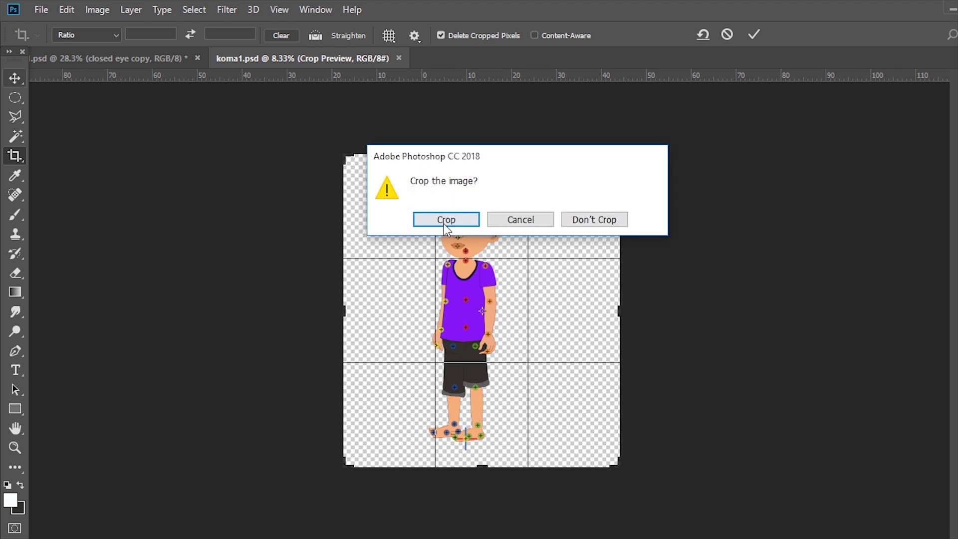
pyautogui.click(444, 220)
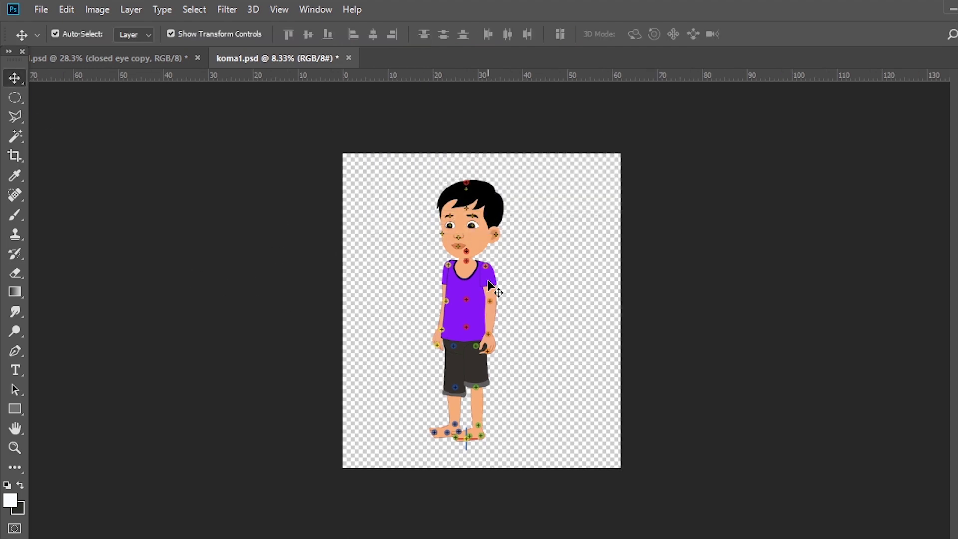
# Step: Zoom in on the boy's head, select the head layer, and bring the bird artwork in
pyautogui.press('z')
pyautogui.moveTo(483, 292); pyautogui.dragTo(524, 300)
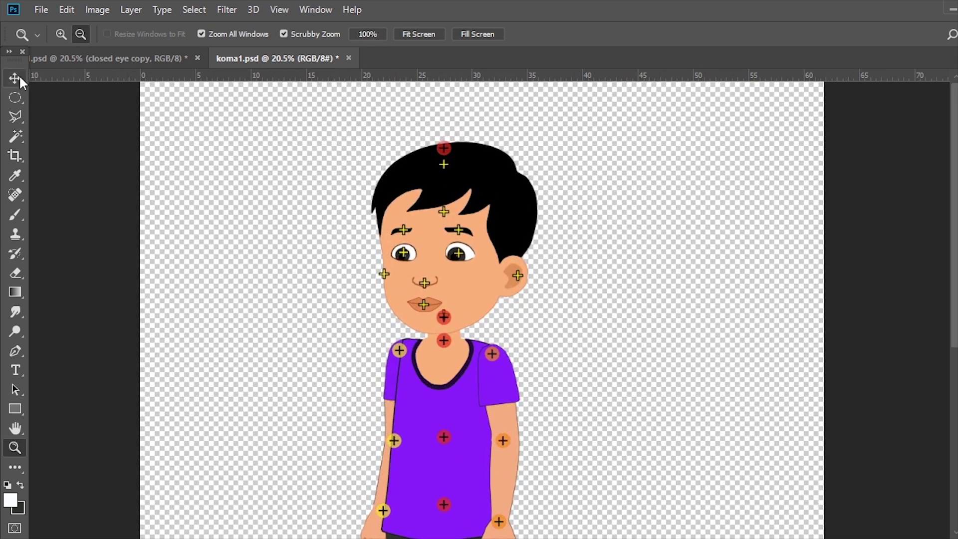
pyautogui.press('v')
pyautogui.click(459, 282)
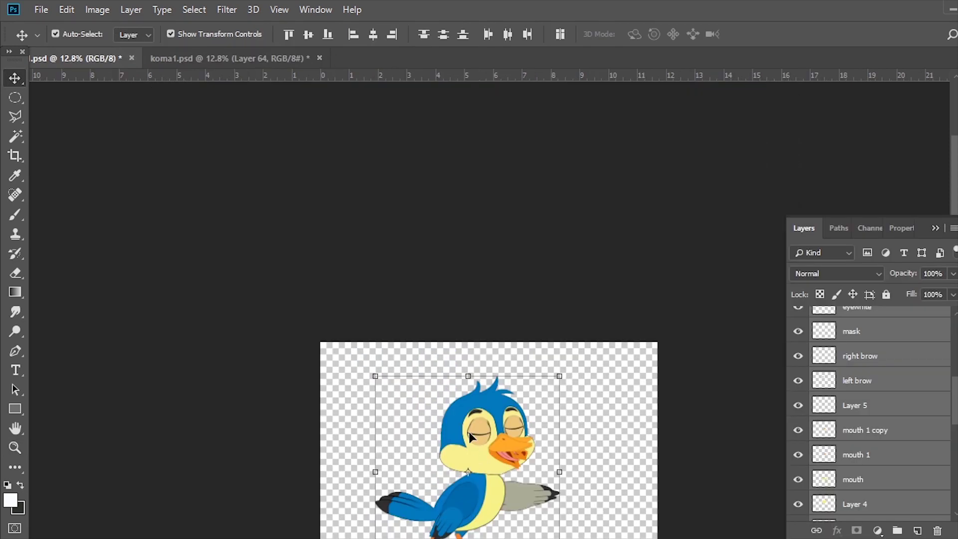
pyautogui.moveTo(469, 439)
pyautogui.mouseDown()
pyautogui.moveTo(246, 63)
pyautogui.moveTo(483, 218)
pyautogui.mouseUp()
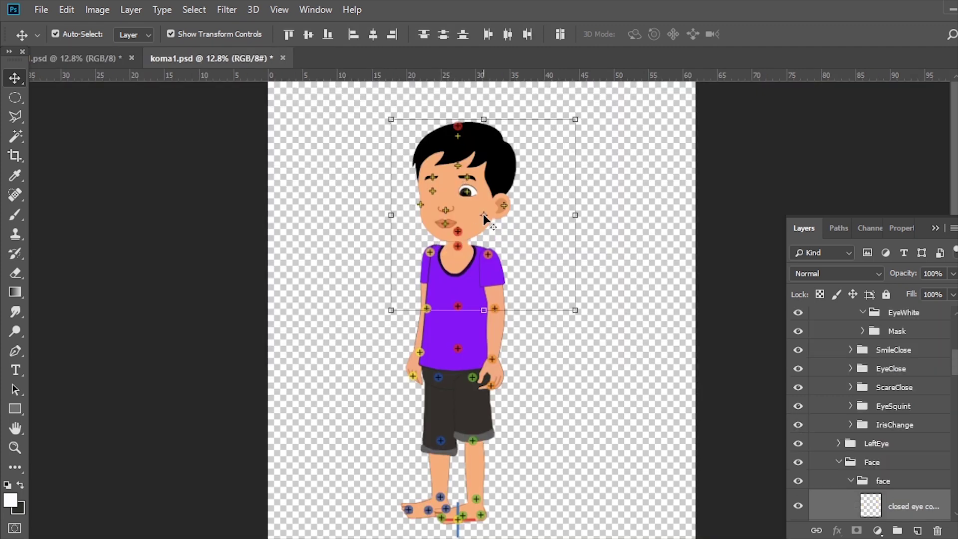
# Step: Flip the bird horizontally, enlarge it to about 147% and position it over the boy
pyautogui.hotkey('ctrl', 't')
pyautogui.rightClick(550, 286)
pyautogui.click(618, 452)
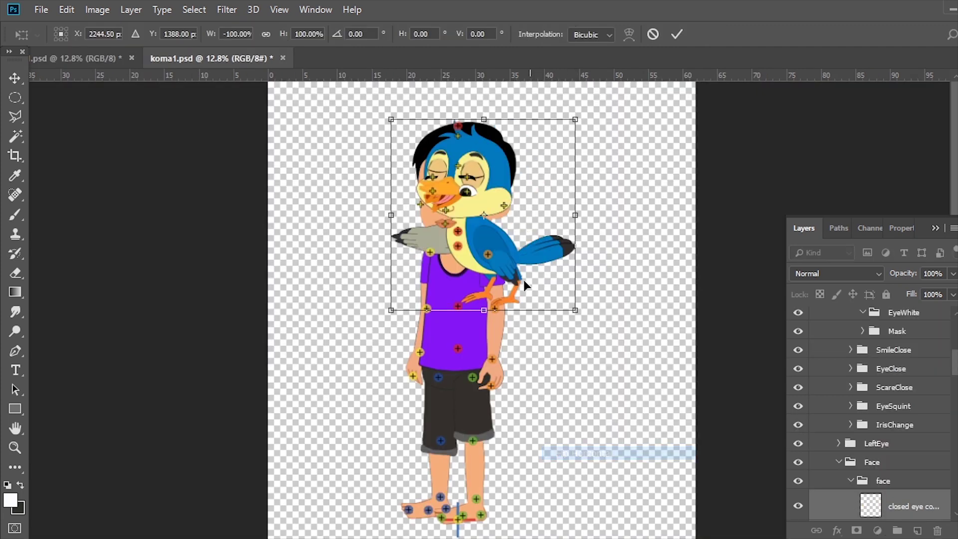
pyautogui.moveTo(496, 260); pyautogui.dragTo(487, 288)
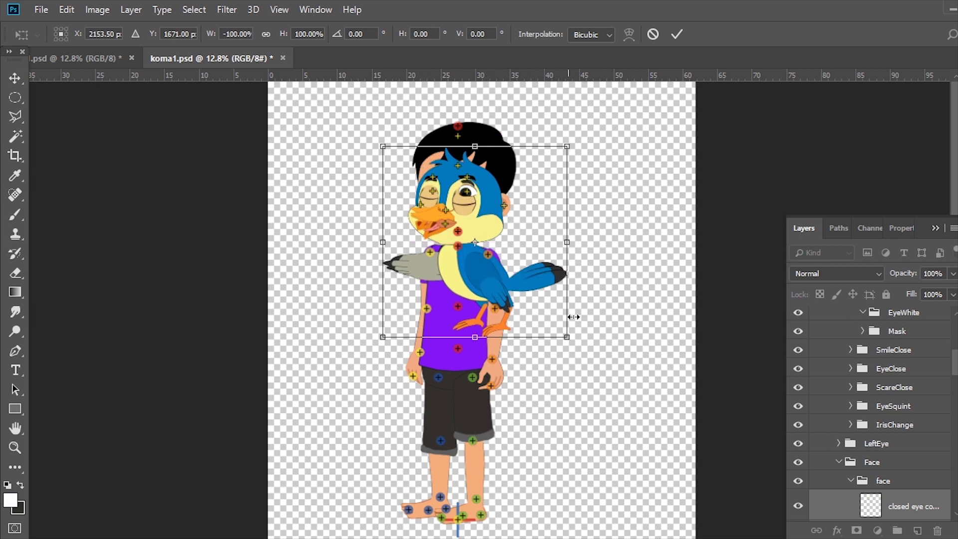
pyautogui.moveTo(564, 340); pyautogui.dragTo(643, 414)
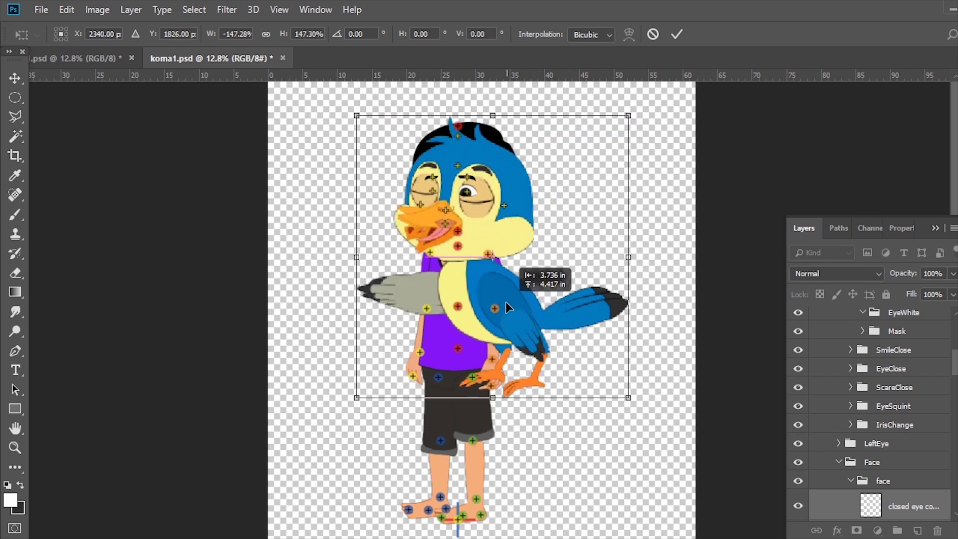
pyautogui.moveTo(523, 325); pyautogui.dragTo(512, 296)
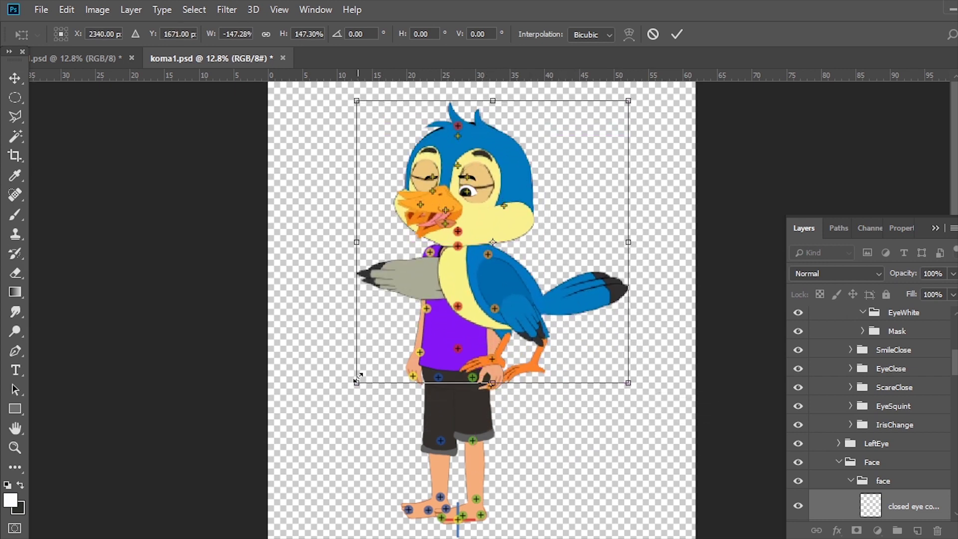
pyautogui.moveTo(356, 382); pyautogui.dragTo(350, 389)
pyautogui.moveTo(525, 334); pyautogui.dragTo(524, 323)
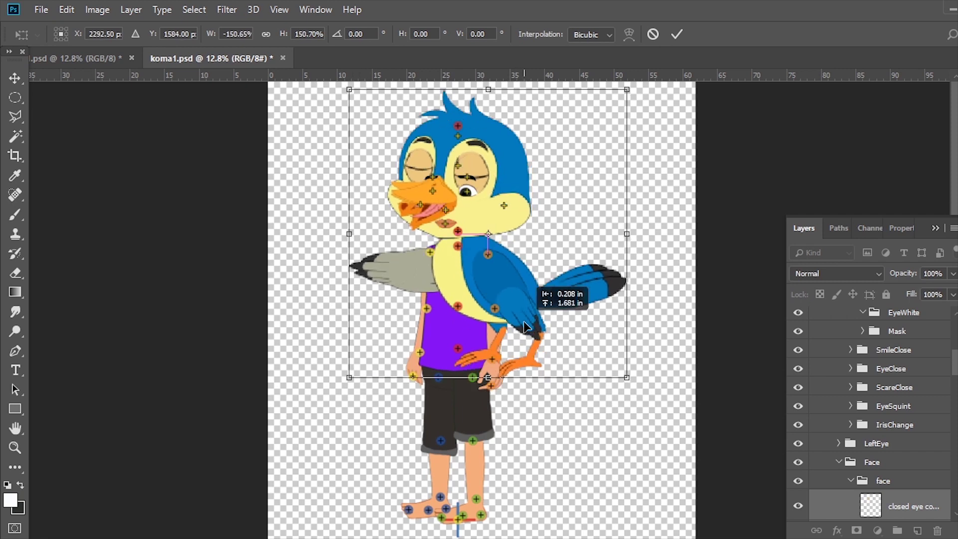
pyautogui.click(15, 78)
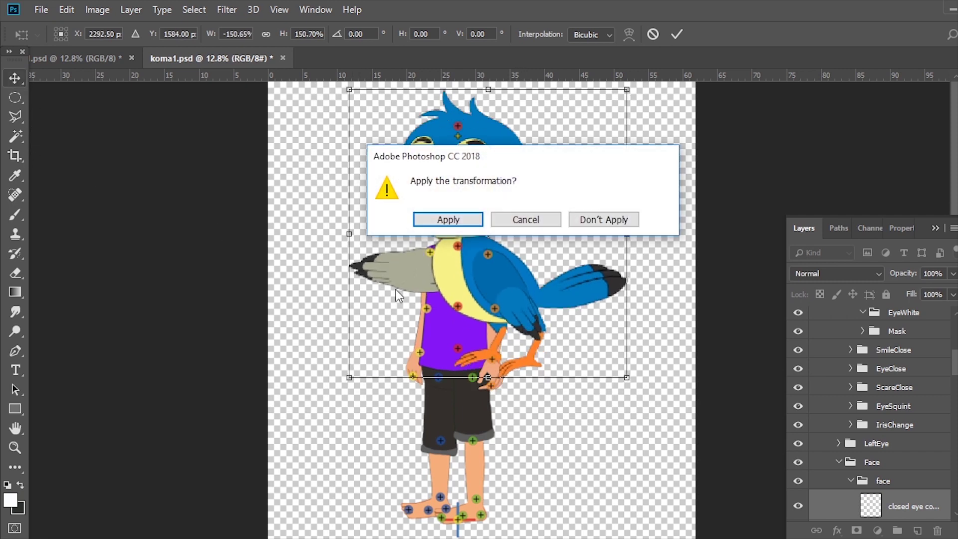
pyautogui.click(437, 220)
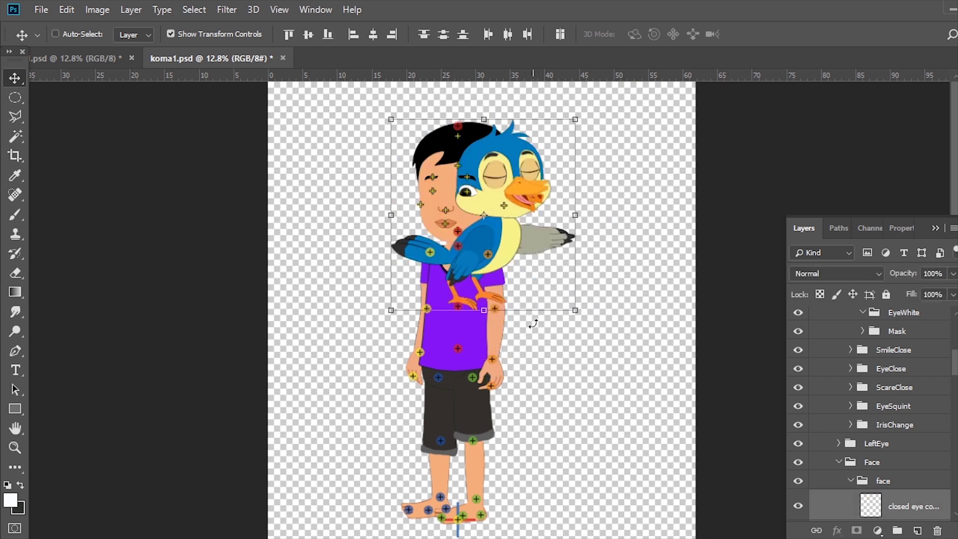
# Step: Rescale the bird to 155%, mirror it again, shift it slightly right, and zoom in on its face
pyautogui.click(574, 310)
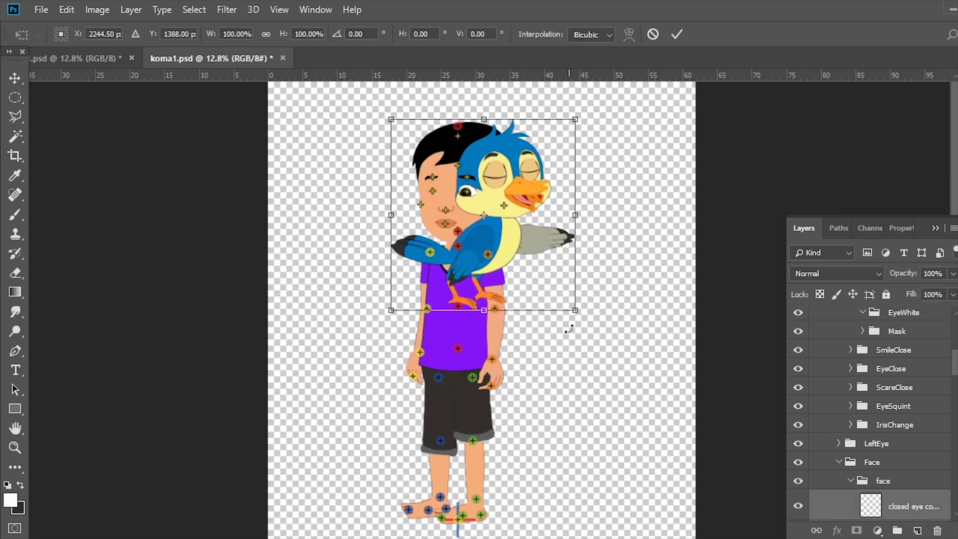
pyautogui.press('Return')
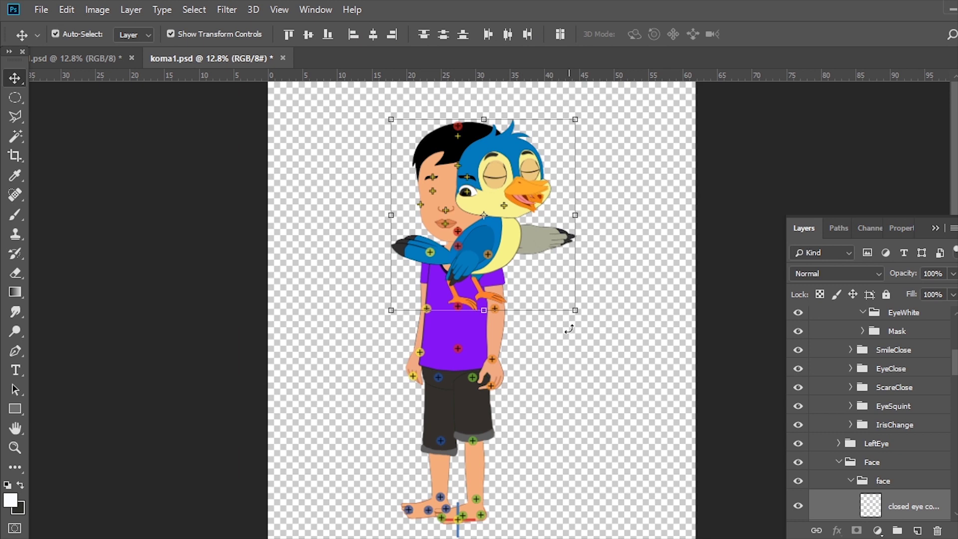
pyautogui.click(574, 317)
pyautogui.moveTo(574, 310); pyautogui.dragTo(676, 415)
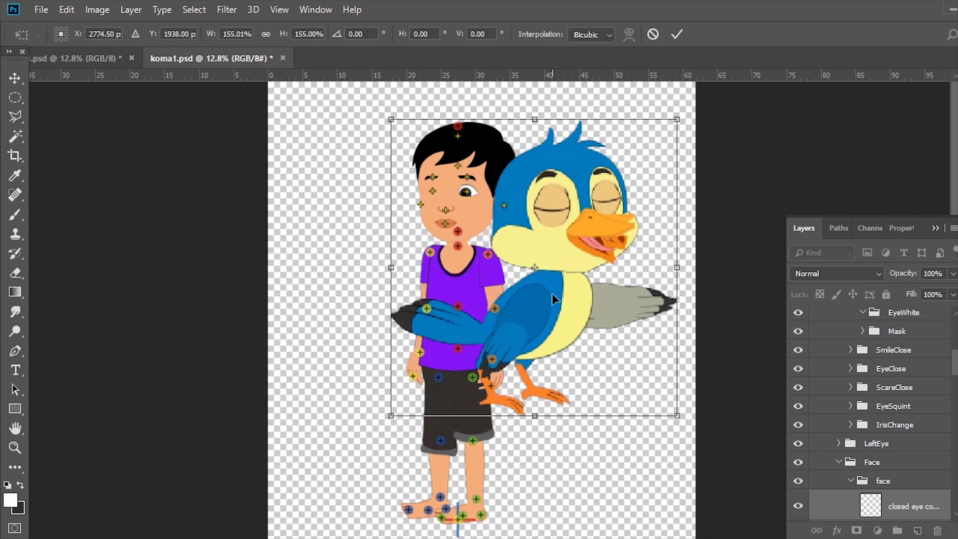
pyautogui.moveTo(560, 300); pyautogui.dragTo(466, 281)
pyautogui.rightClick(476, 276)
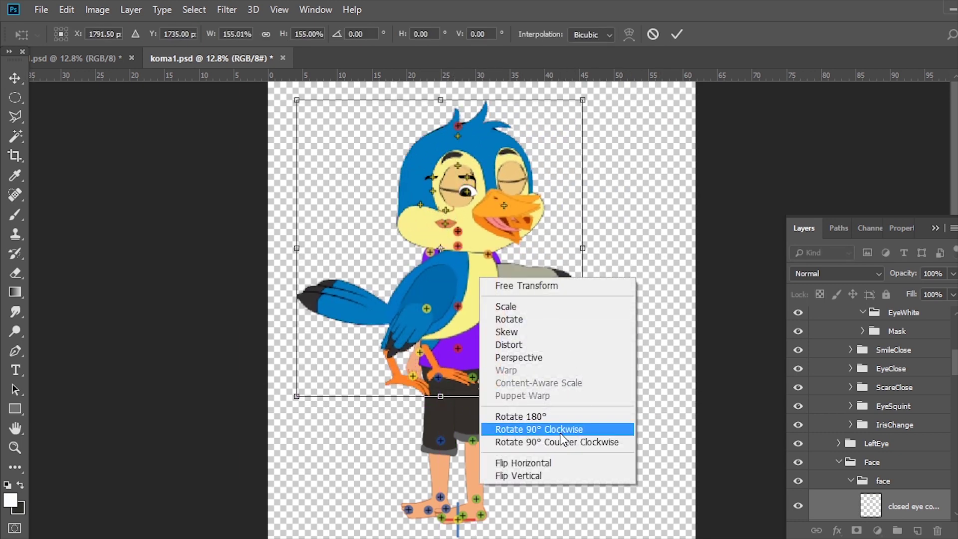
pyautogui.click(548, 459)
pyautogui.moveTo(475, 325)
pyautogui.mouseDown()
pyautogui.moveTo(512, 318)
pyautogui.moveTo(513, 308)
pyautogui.mouseUp()
pyautogui.press('Return')
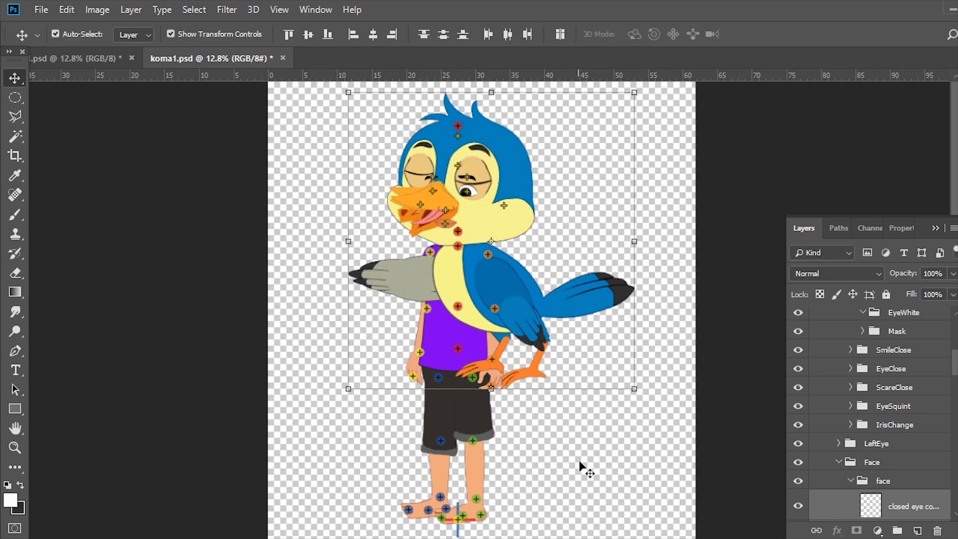
pyautogui.press('z')
pyautogui.moveTo(482, 201); pyautogui.dragTo(457, 322)
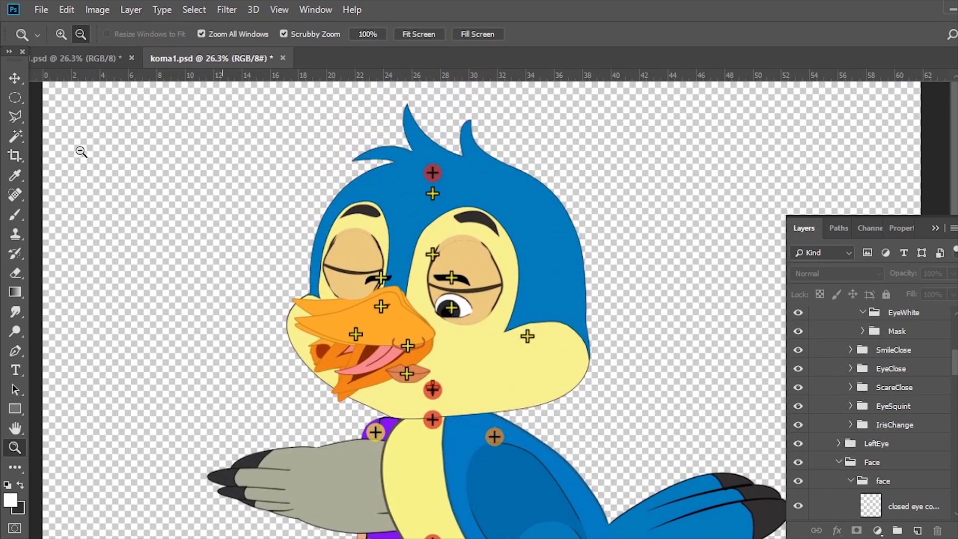
# Step: Put closed eye copy into RightEye EyeClose > Iris, delete its placeholder Iris layer, and hide that folder
pyautogui.click(14, 80)
pyautogui.click(371, 264)
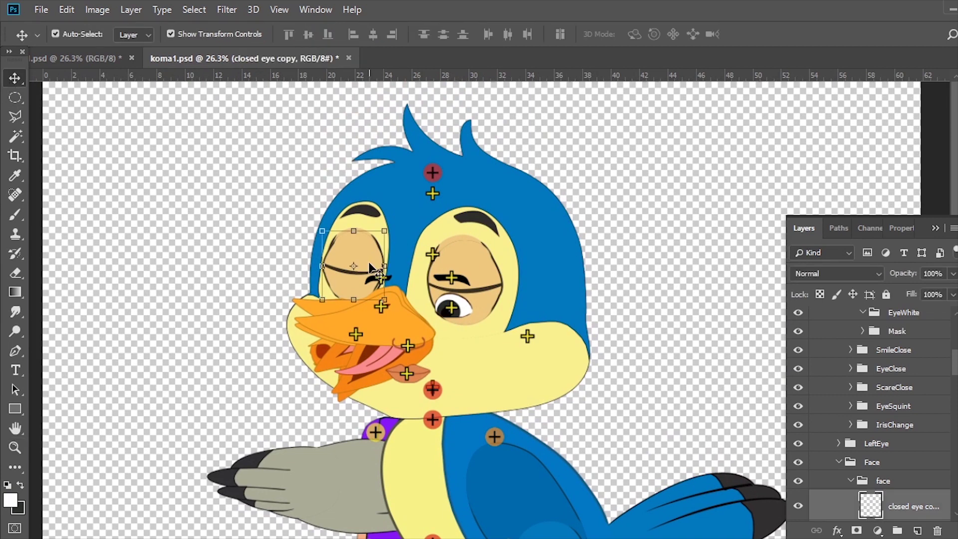
pyautogui.moveTo(908, 517); pyautogui.dragTo(884, 519)
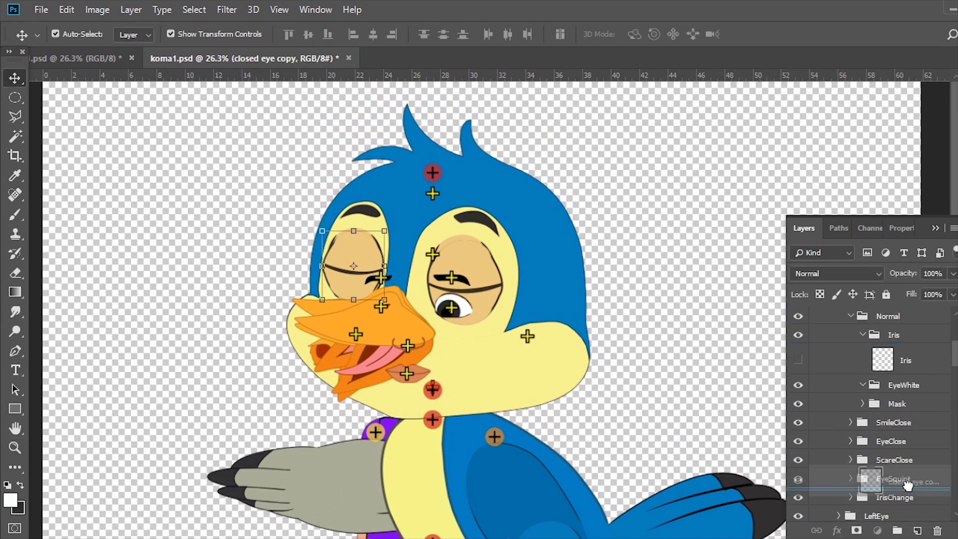
pyautogui.moveTo(885, 519)
pyautogui.mouseDown()
pyautogui.moveTo(851, 442)
pyautogui.moveTo(893, 455)
pyautogui.mouseUp()
pyautogui.click(850, 441)
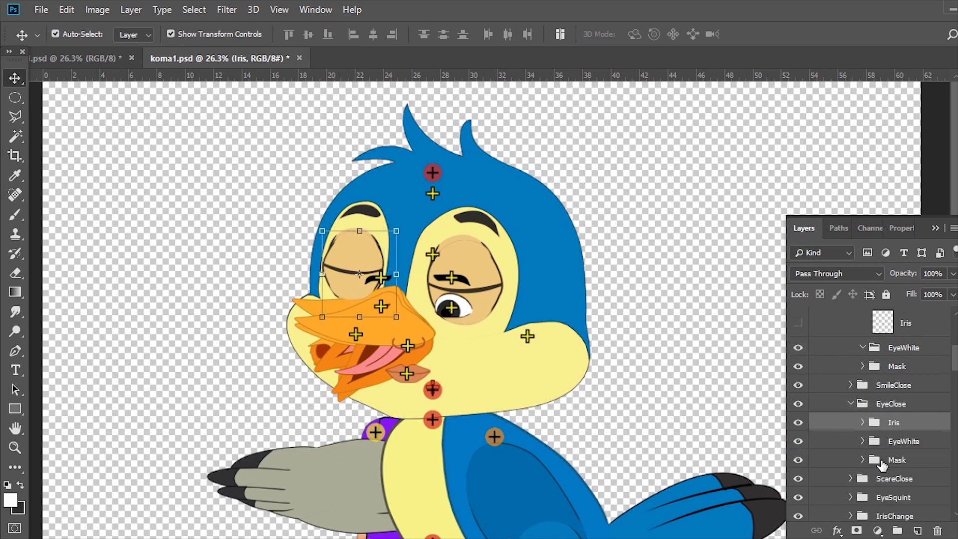
pyautogui.click(862, 423)
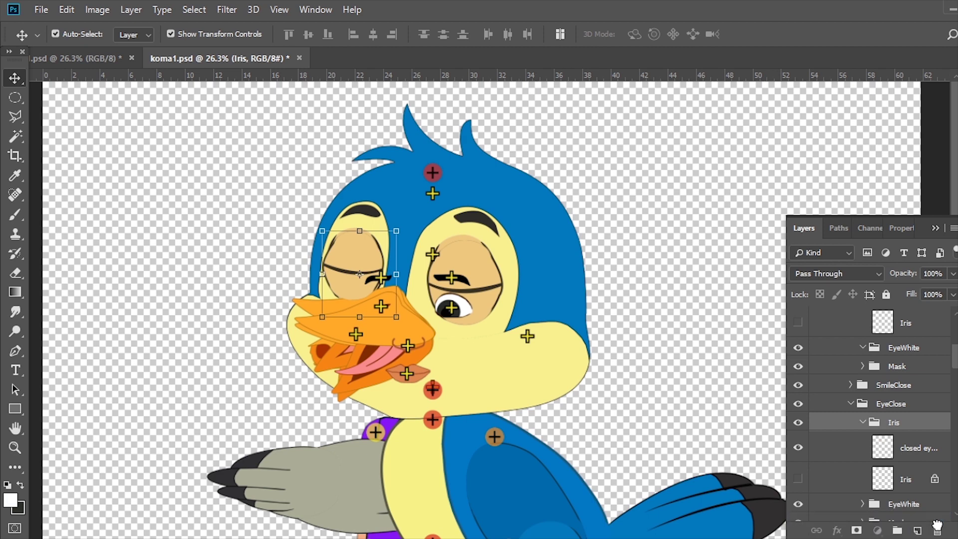
pyautogui.moveTo(916, 477); pyautogui.dragTo(936, 530)
pyautogui.click(808, 443)
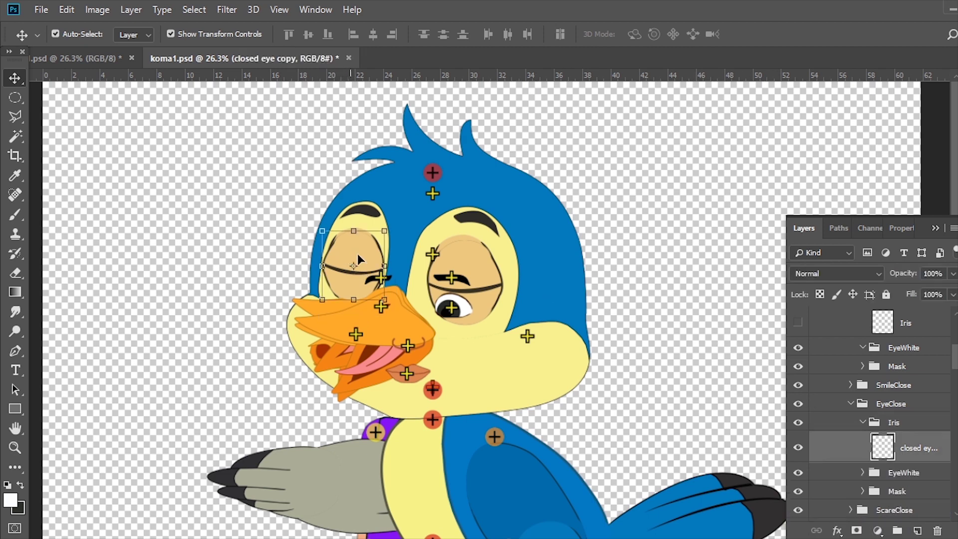
pyautogui.click(862, 422)
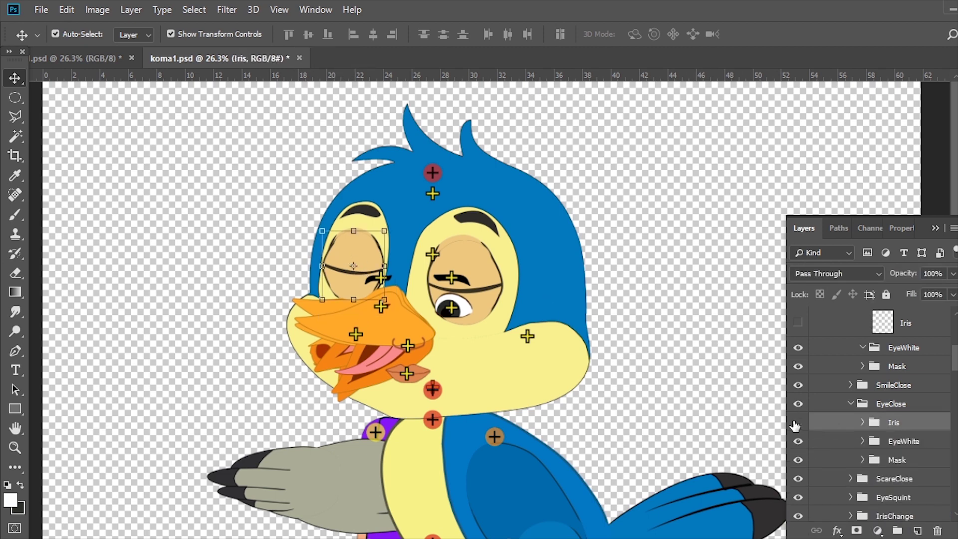
pyautogui.click(798, 422)
# Step: Move the right eye layer into Normal > Iris, replacing the placeholder Iris layer
pyautogui.click(351, 274)
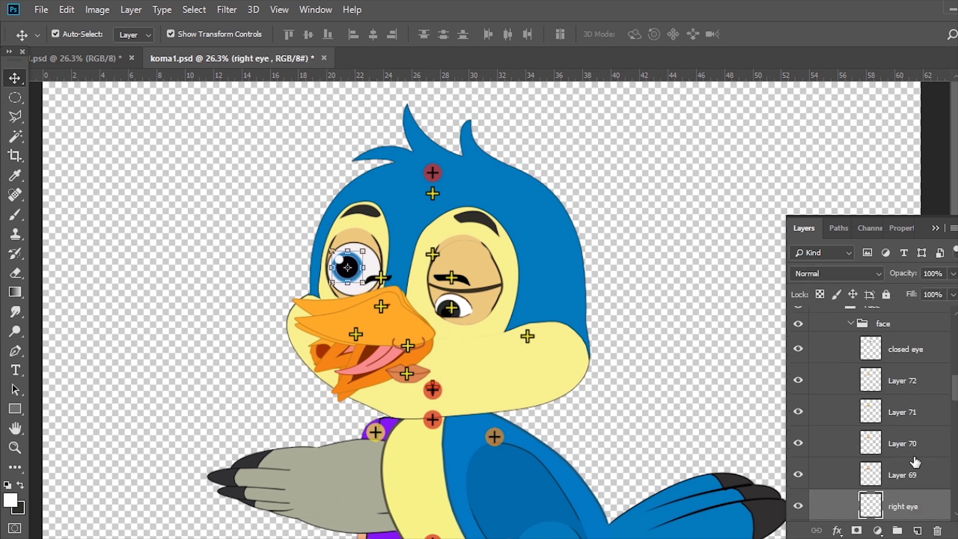
pyautogui.moveTo(906, 510)
pyautogui.mouseDown()
pyautogui.moveTo(890, 348)
pyautogui.moveTo(911, 361)
pyautogui.mouseUp()
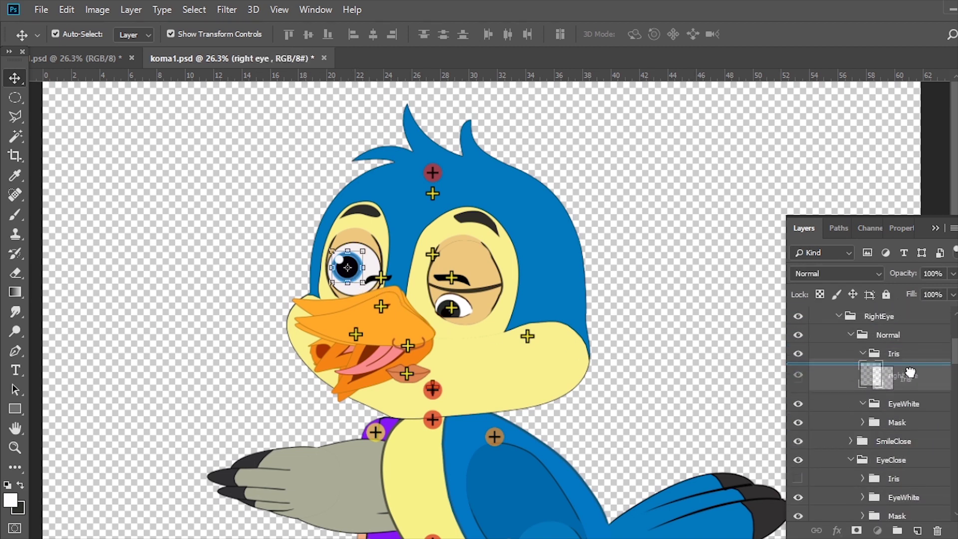
pyautogui.moveTo(905, 407); pyautogui.dragTo(938, 531)
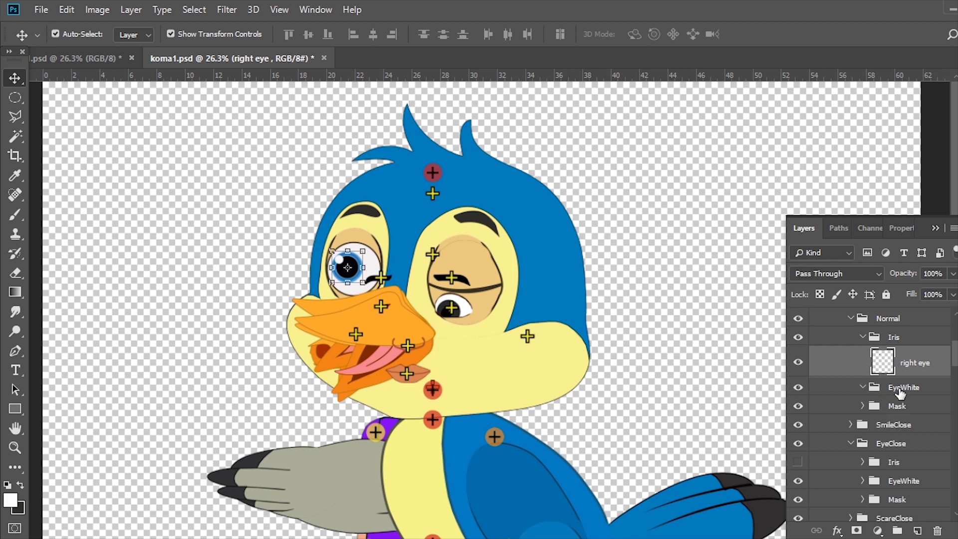
# Step: Move the eyewhite copy layer into the EyeWhite folder
pyautogui.click(898, 391)
pyautogui.moveTo(370, 246); pyautogui.dragTo(438, 220)
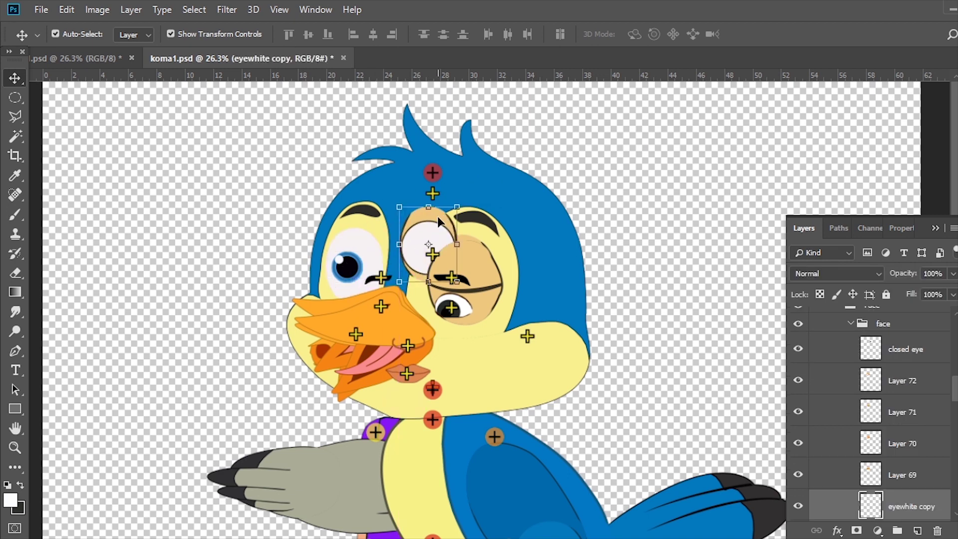
pyautogui.hotkey('ctrl', 'z')
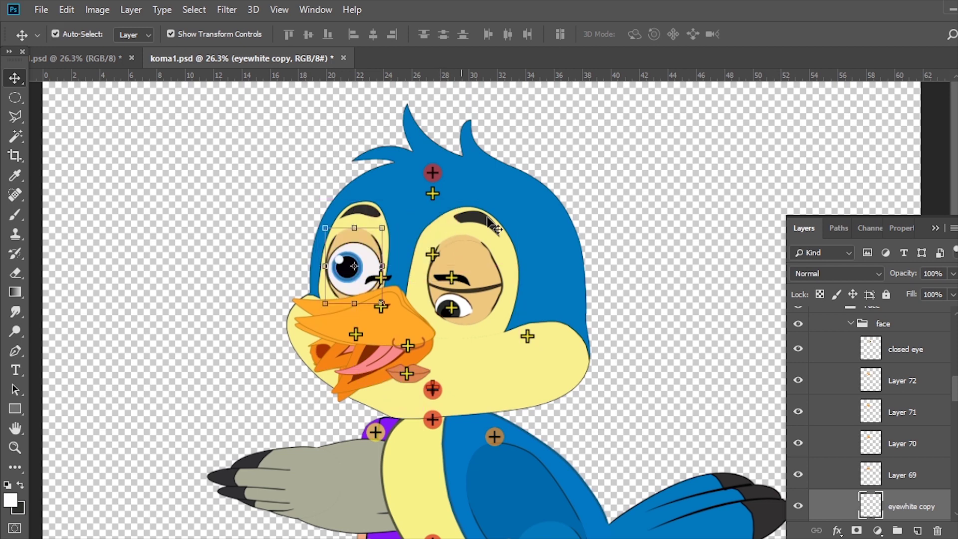
pyautogui.click(357, 239)
pyautogui.moveTo(915, 514)
pyautogui.mouseDown()
pyautogui.moveTo(907, 290)
pyautogui.moveTo(912, 443)
pyautogui.moveTo(864, 442)
pyautogui.mouseUp()
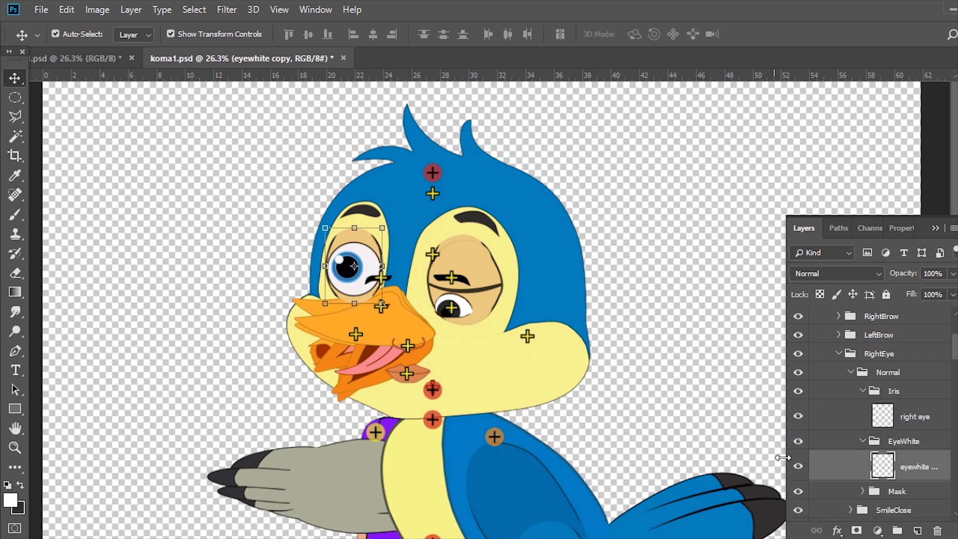
# Step: Move the mask copy into the Mask folder, show the eye white, and collapse the EyeWhite and Normal folders
pyautogui.click(797, 467)
pyautogui.click(376, 256)
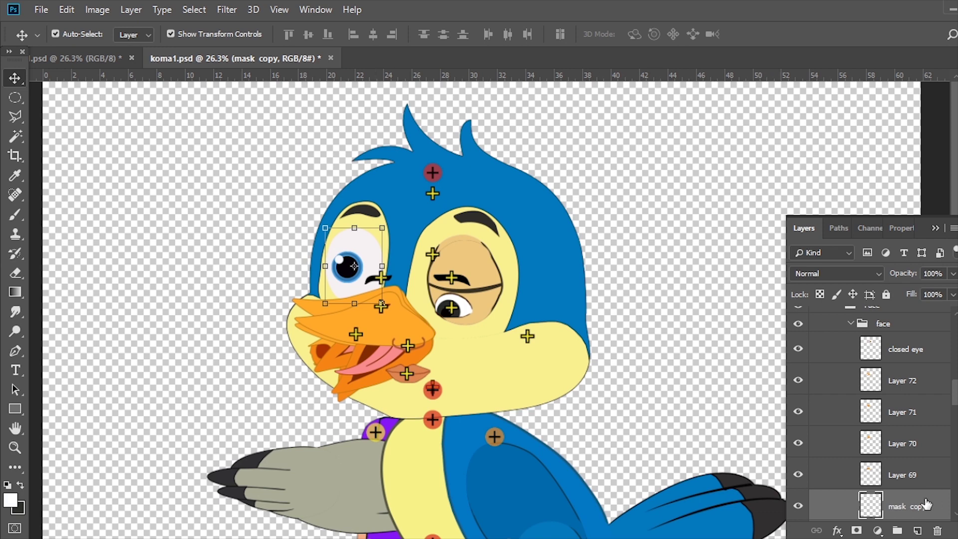
pyautogui.moveTo(925, 504)
pyautogui.mouseDown()
pyautogui.moveTo(910, 295)
pyautogui.moveTo(914, 479)
pyautogui.moveTo(896, 464)
pyautogui.mouseUp()
pyautogui.click(798, 431)
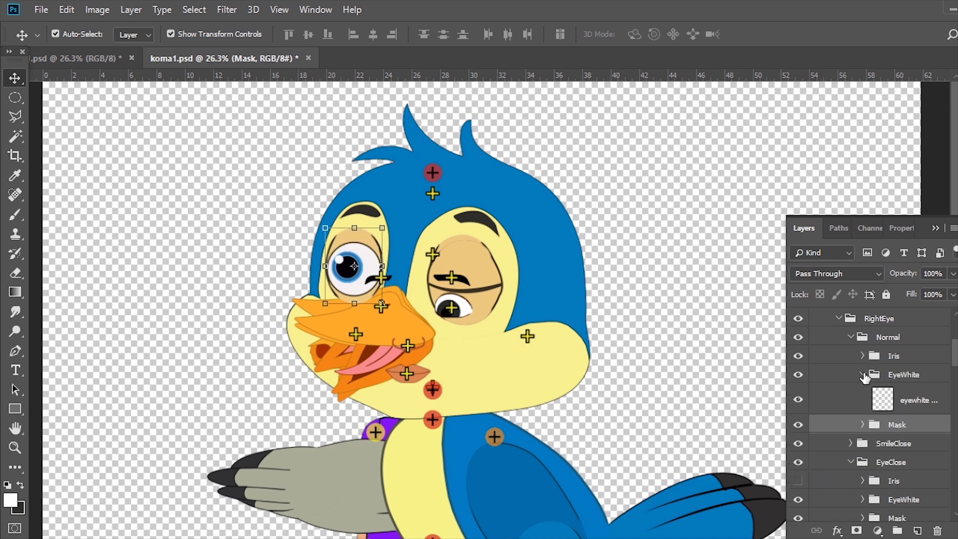
pyautogui.click(863, 374)
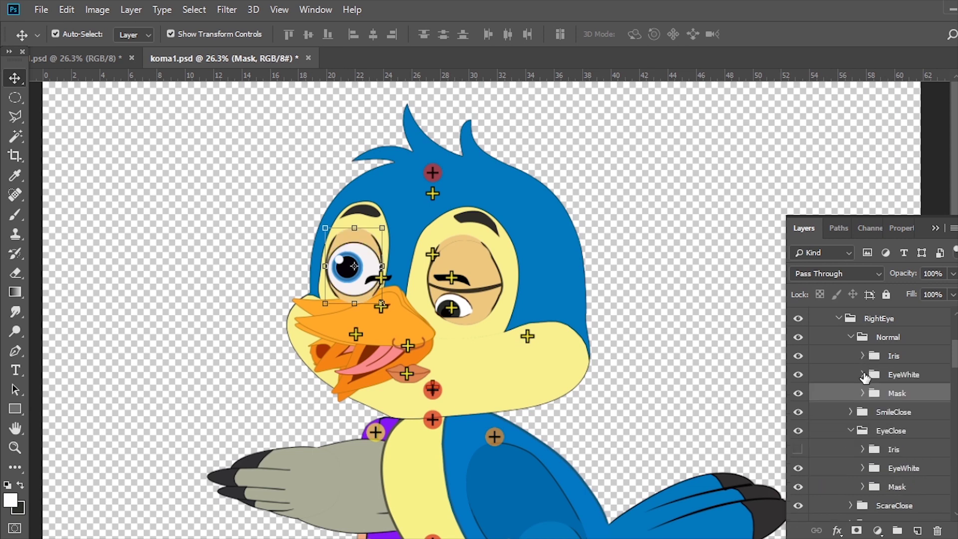
pyautogui.click(850, 337)
pyautogui.click(662, 349)
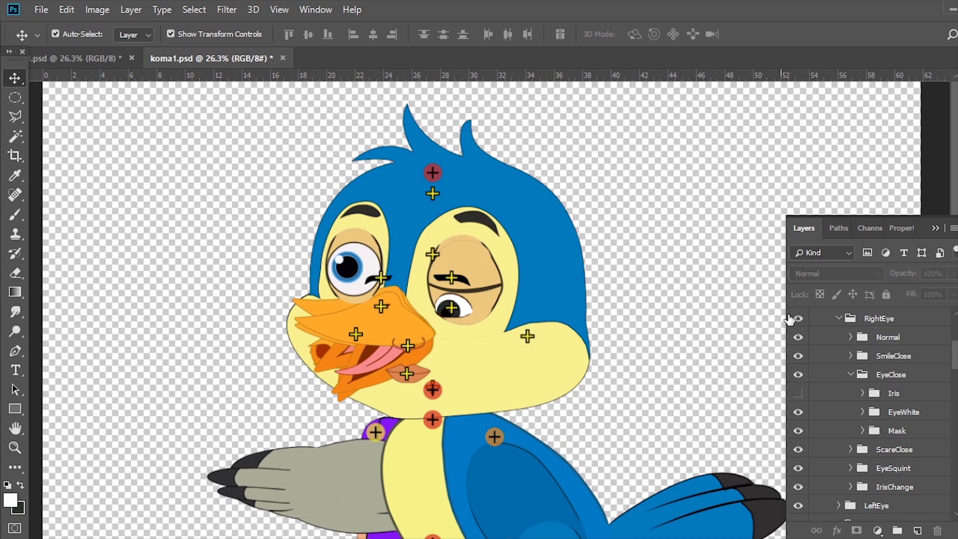
# Step: Move the remaining closed eye layer into LeftEye's EyeClose > Iris folder
pyautogui.click(465, 303)
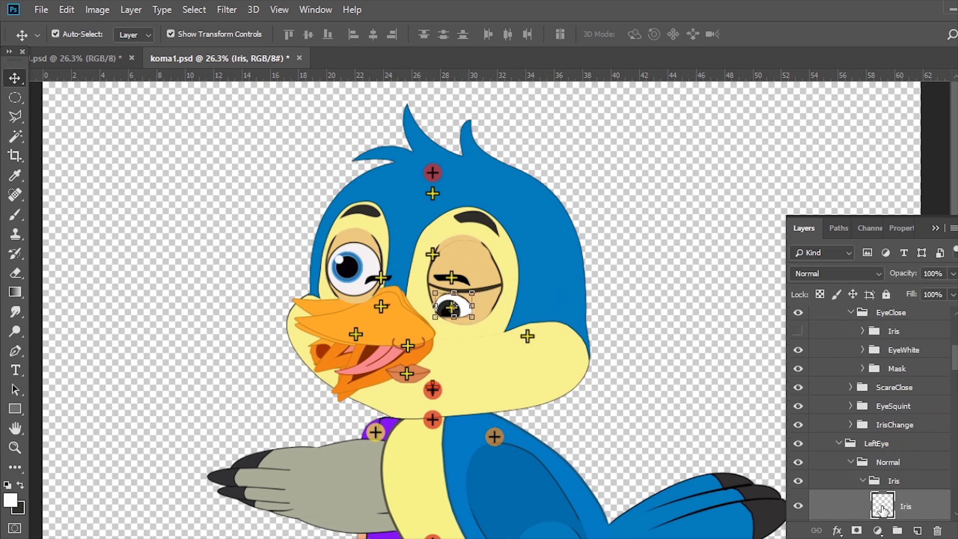
pyautogui.hotkey('ctrl', 't')
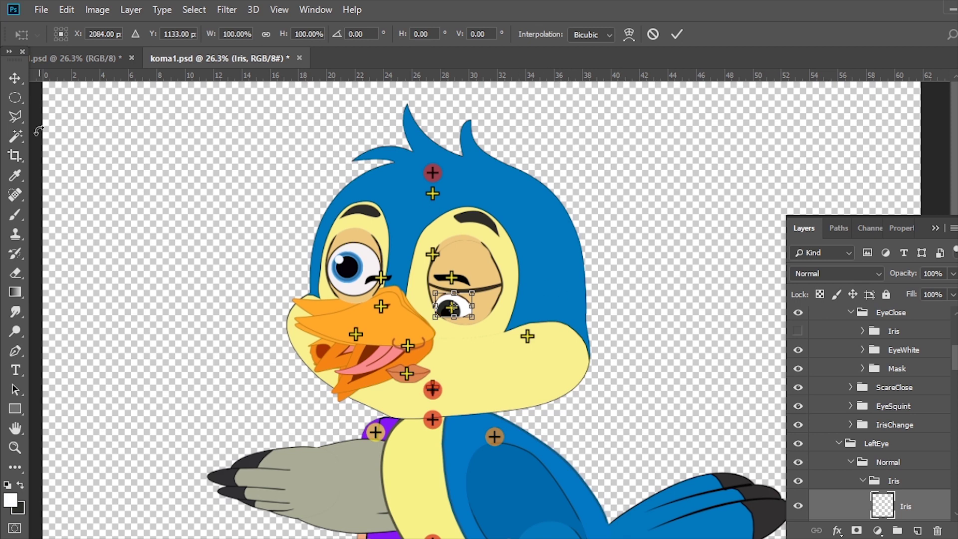
pyautogui.press('Return')
pyautogui.click(465, 282)
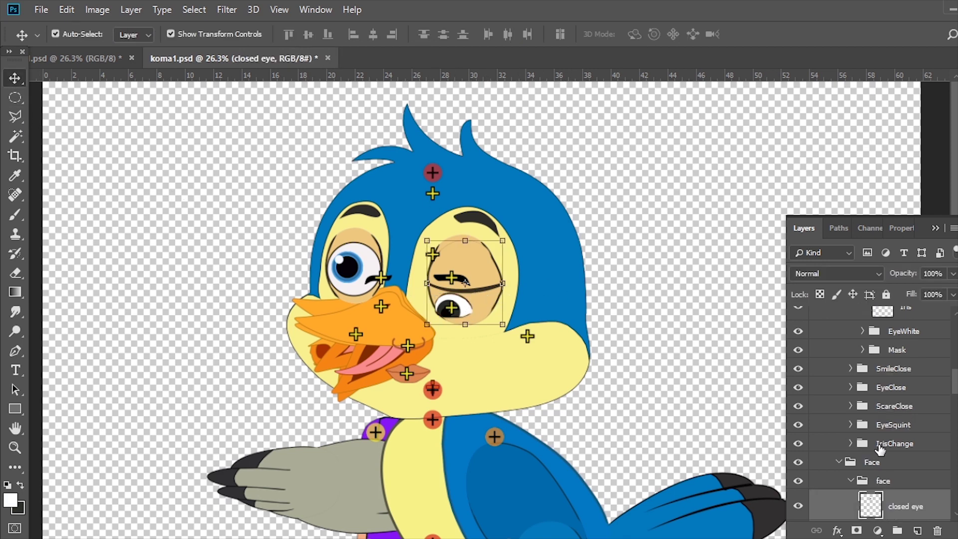
pyautogui.moveTo(911, 514)
pyautogui.mouseDown()
pyautogui.moveTo(924, 269)
pyautogui.moveTo(908, 475)
pyautogui.mouseUp()
pyautogui.scroll(-3, 860, 434)
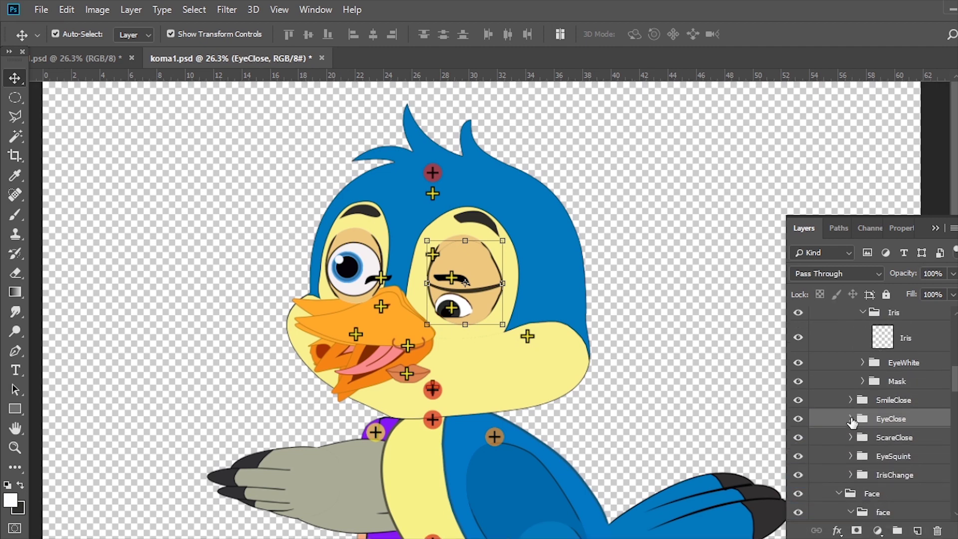
pyautogui.click(851, 419)
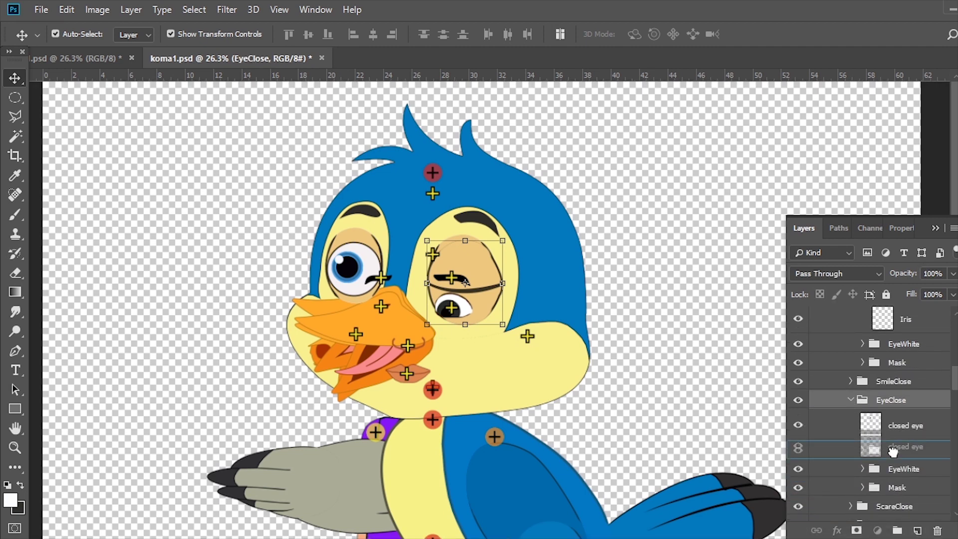
pyautogui.moveTo(888, 457); pyautogui.dragTo(892, 468)
# Step: Unhide the RightEye EyeClose > Iris folder
pyautogui.scroll(3, 895, 458)
pyautogui.scroll(1, 894, 458)
pyautogui.scroll(2, 895, 456)
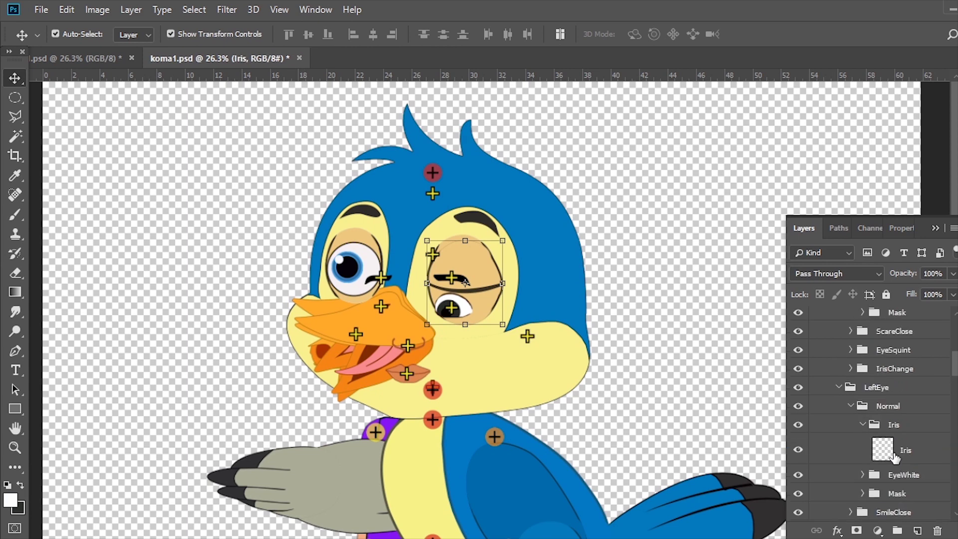
pyautogui.scroll(2, 895, 454)
pyautogui.scroll(1, 895, 452)
pyautogui.scroll(1, 881, 411)
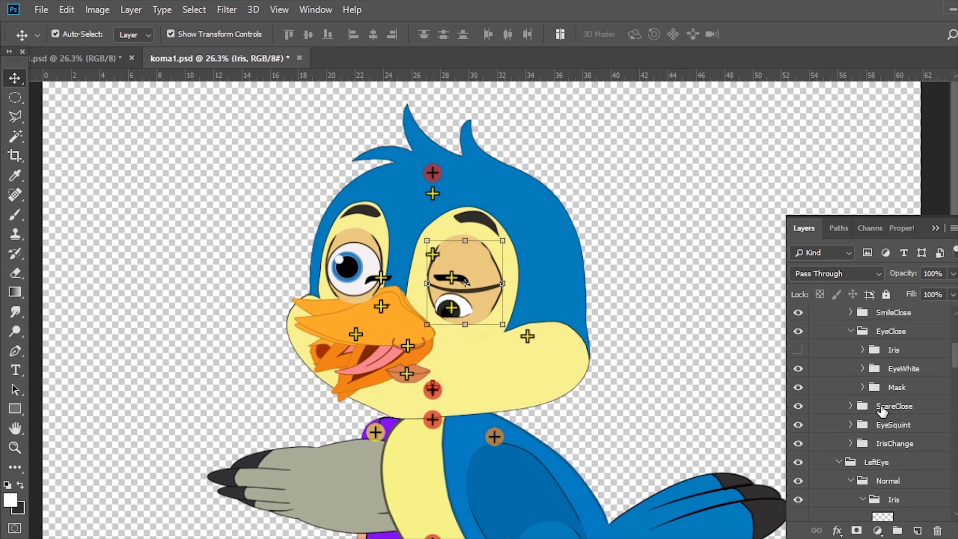
pyautogui.click(796, 348)
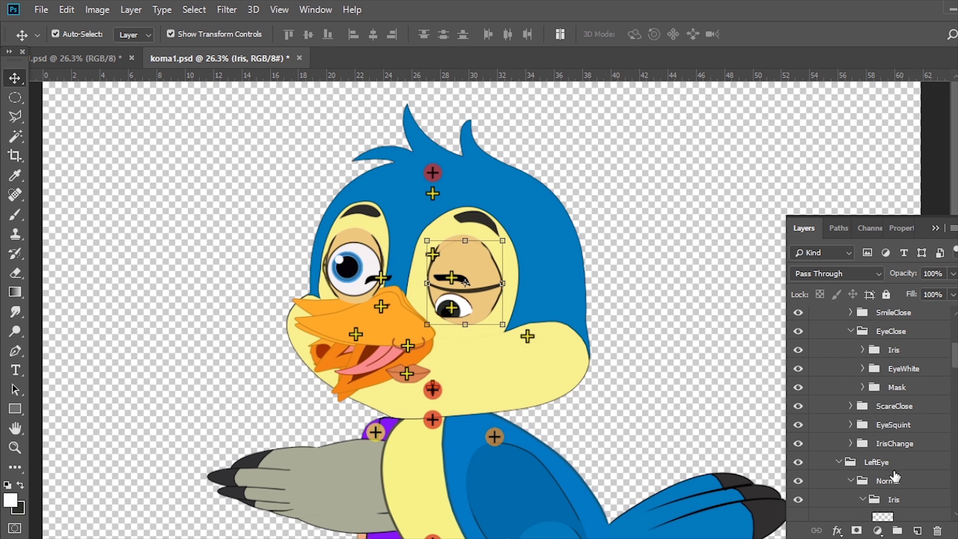
# Step: Inspect the EyeClose > Iris and RightEye folders in the Layers panel
pyautogui.click(863, 350)
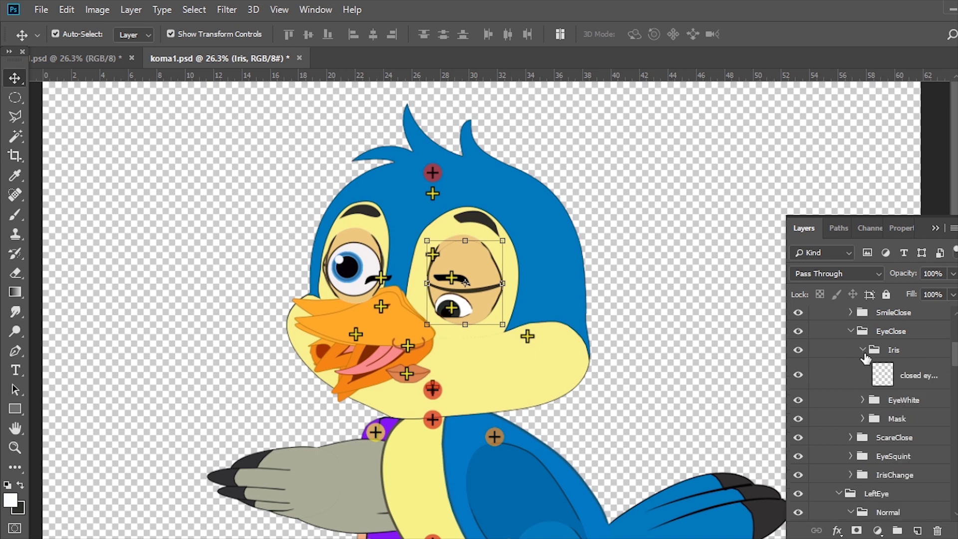
pyautogui.click(863, 350)
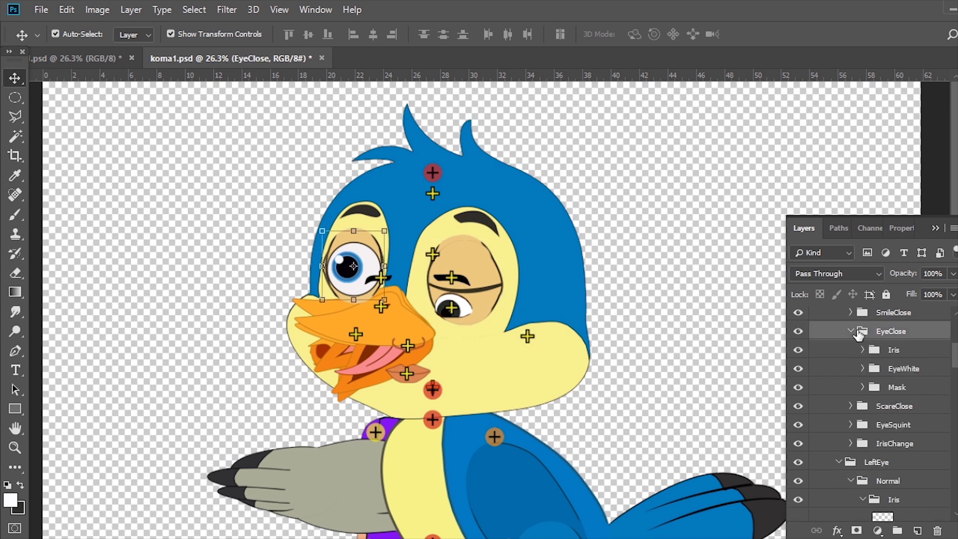
pyautogui.click(851, 332)
pyautogui.scroll(3, 853, 350)
pyautogui.scroll(1, 856, 357)
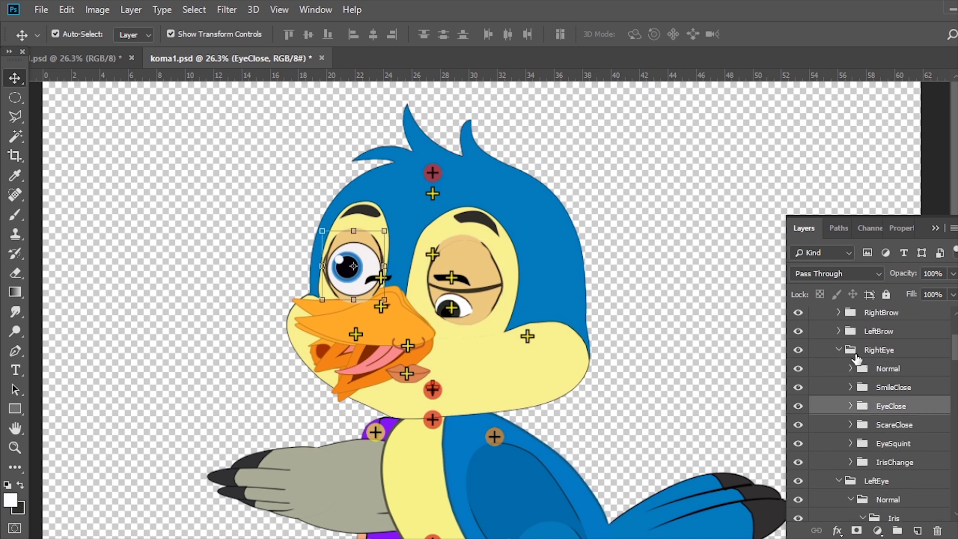
pyautogui.click(841, 352)
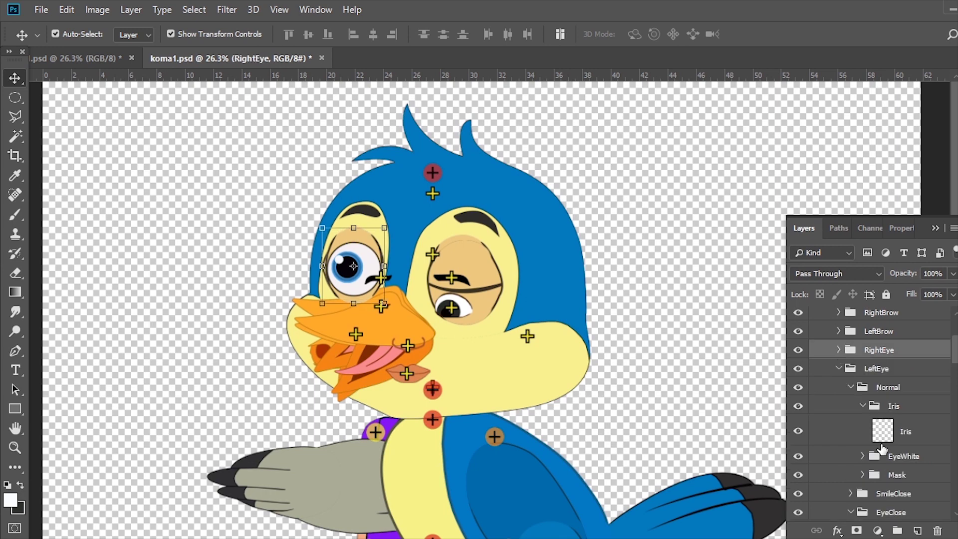
pyautogui.click(651, 357)
# Step: Hide the closed eye layer and delete the locked Iris layer below it
pyautogui.click(474, 287)
pyautogui.scroll(-2, 824, 501)
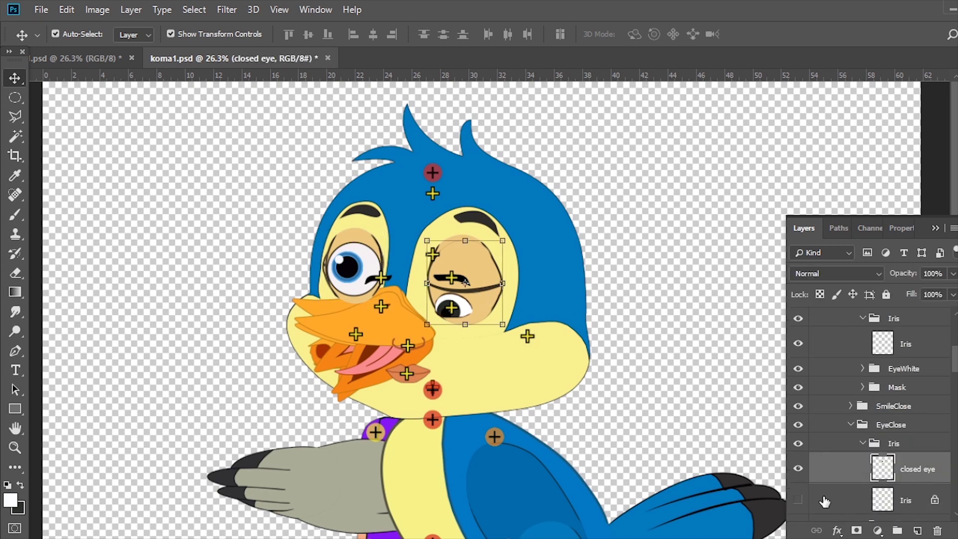
pyautogui.click(798, 468)
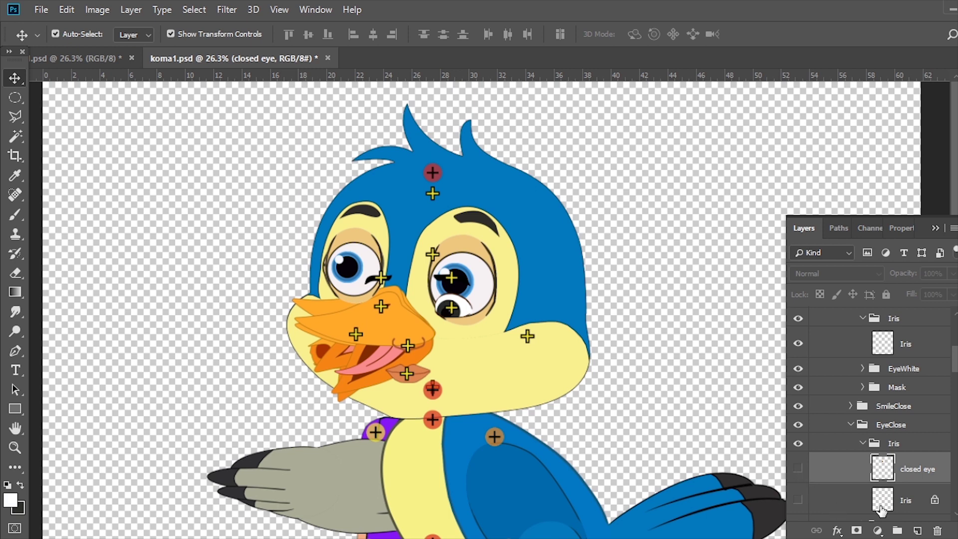
pyautogui.moveTo(881, 509); pyautogui.dragTo(937, 530)
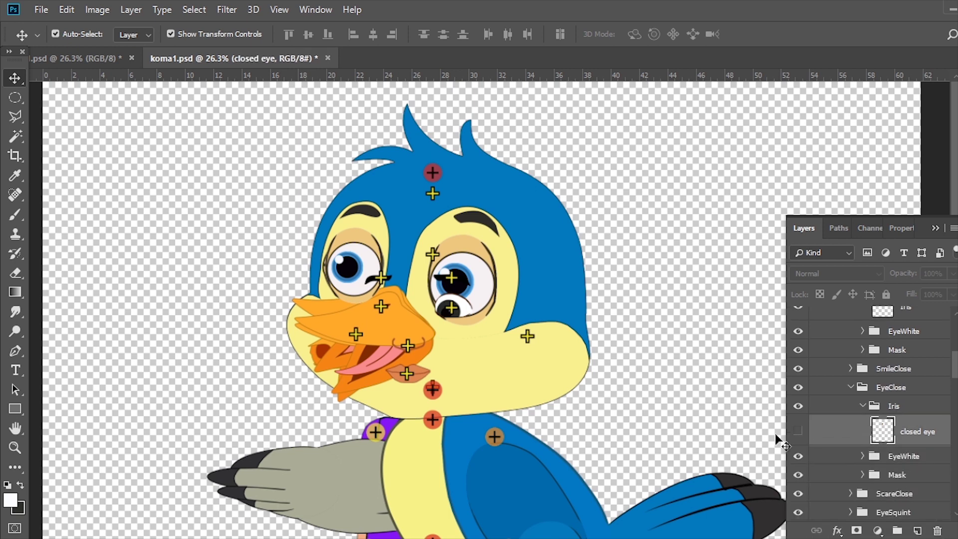
# Step: Move the eyewhite layer into the EyeWhite folder and keep it visible
pyautogui.click(479, 264)
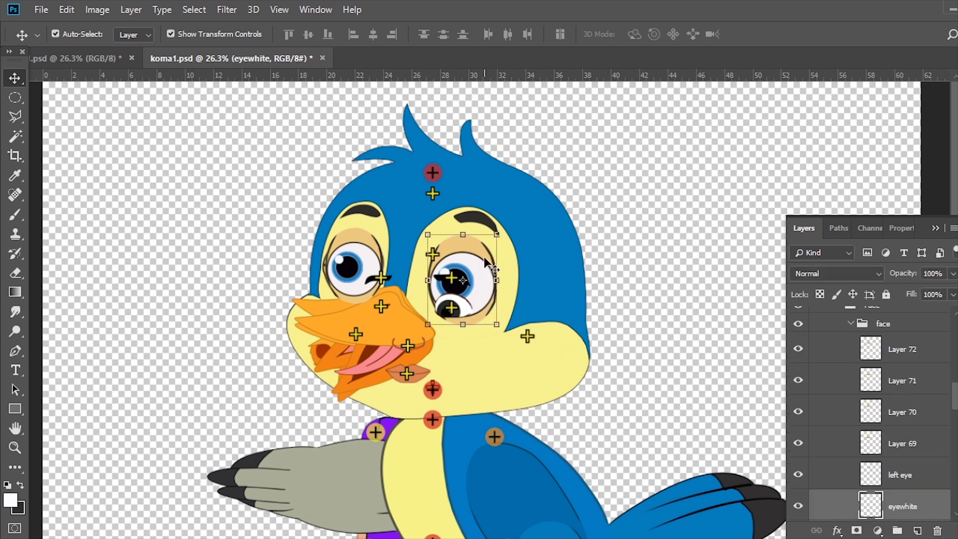
pyautogui.moveTo(900, 509)
pyautogui.mouseDown()
pyautogui.moveTo(904, 244)
pyautogui.moveTo(923, 501)
pyautogui.moveTo(921, 401)
pyautogui.moveTo(897, 417)
pyautogui.mouseUp()
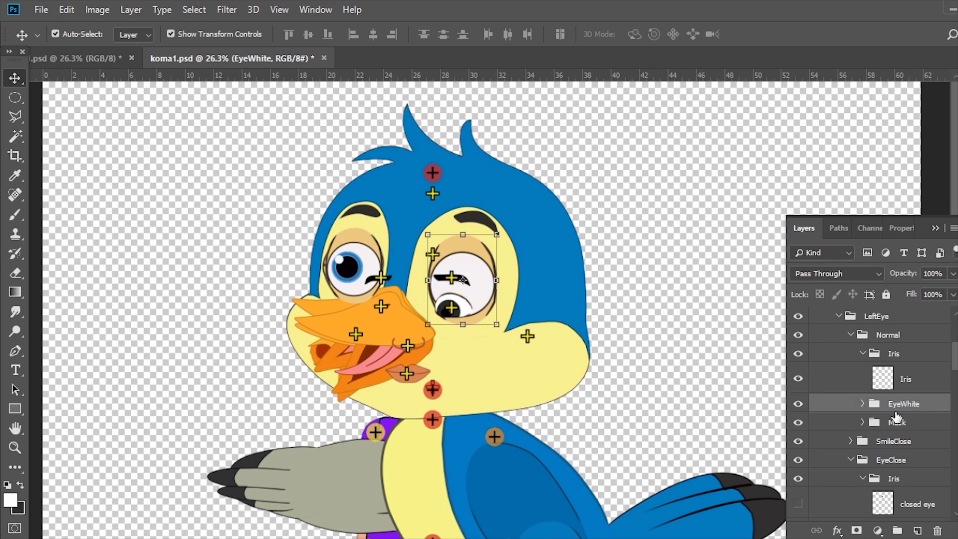
pyautogui.click(863, 404)
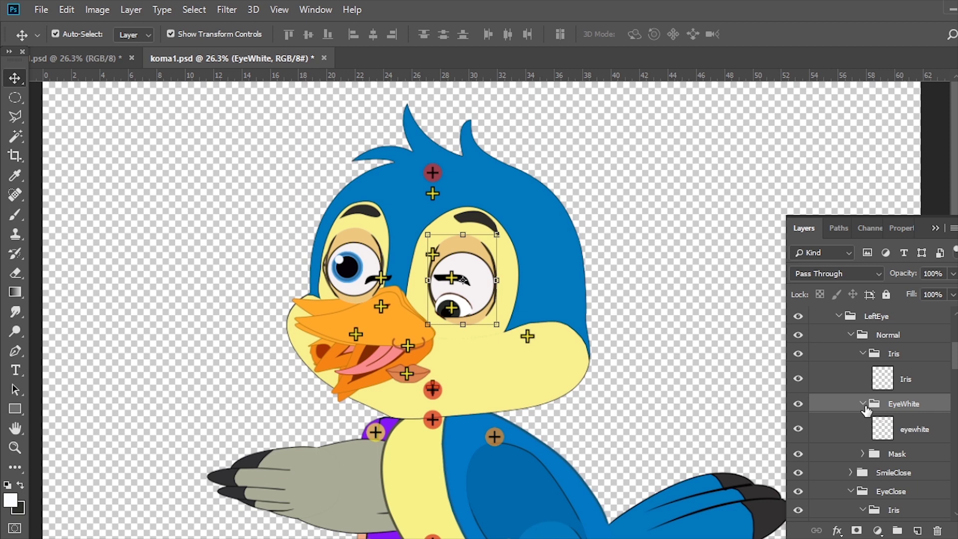
pyautogui.click(796, 434)
# Step: Move the mask layer into the Mask folder of the left eye's Normal group
pyautogui.click(701, 391)
pyautogui.click(456, 261)
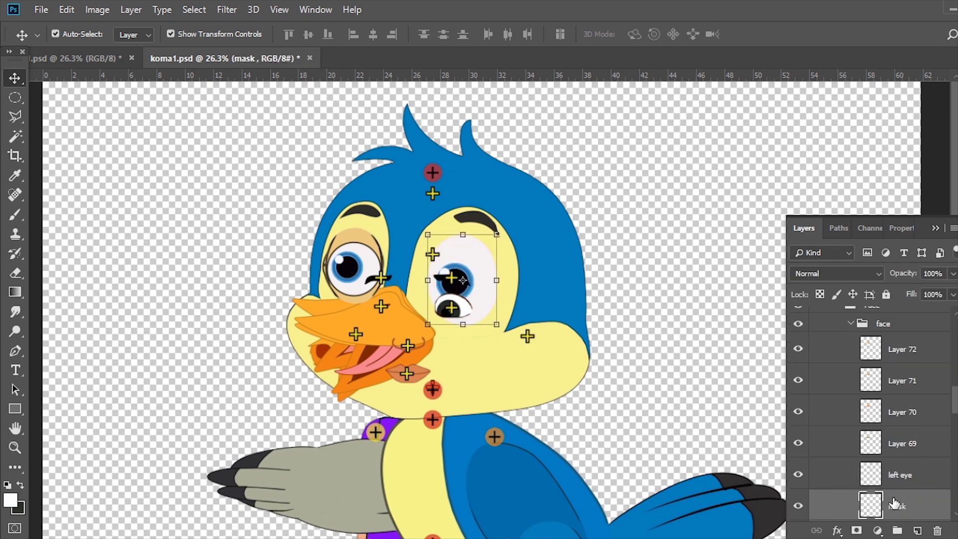
pyautogui.moveTo(893, 503)
pyautogui.mouseDown()
pyautogui.moveTo(901, 270)
pyautogui.moveTo(903, 417)
pyautogui.mouseUp()
pyautogui.click(862, 416)
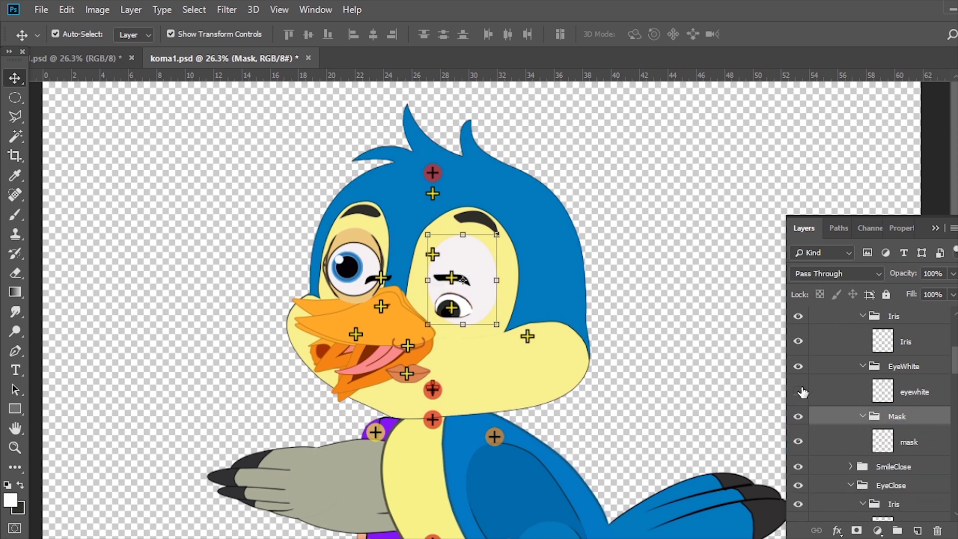
# Step: Toggle the eyewhite and Iris layers to check the eye, leaving the mask layer hidden
pyautogui.click(798, 391)
pyautogui.click(797, 341)
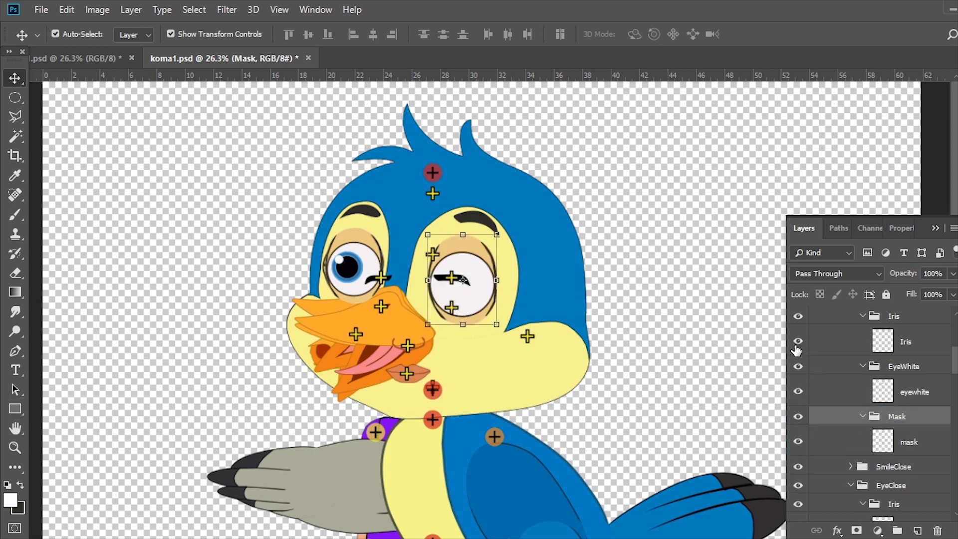
pyautogui.click(797, 344)
pyautogui.click(797, 343)
pyautogui.scroll(2, 873, 374)
pyautogui.scroll(1, 888, 380)
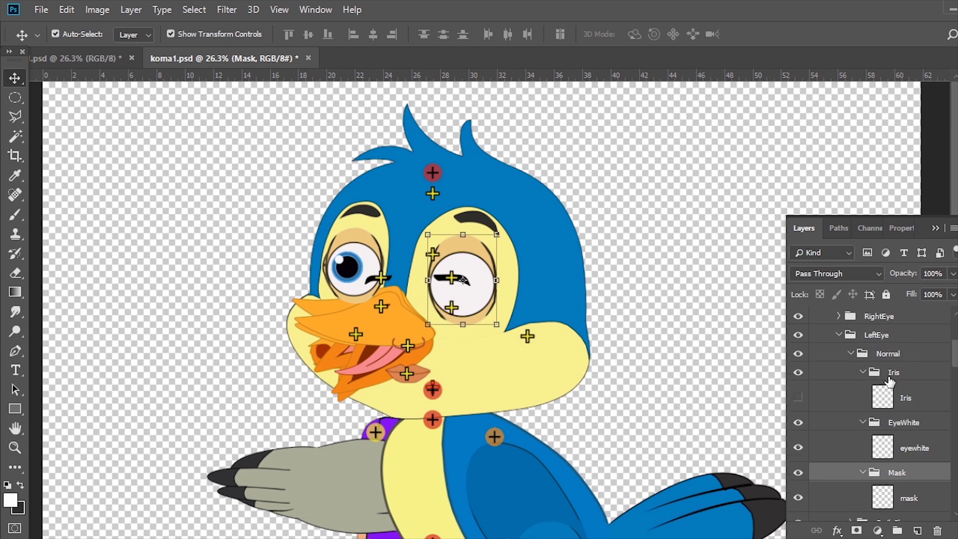
pyautogui.click(797, 398)
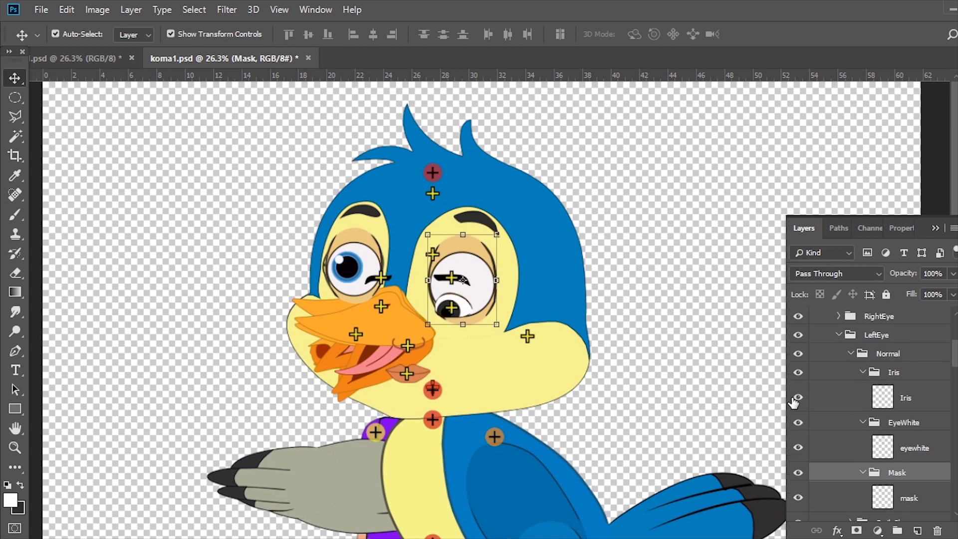
pyautogui.click(798, 497)
# Step: Place the left eye layer in the Normal group's Iris folder and show the mask layer again
pyautogui.click(455, 279)
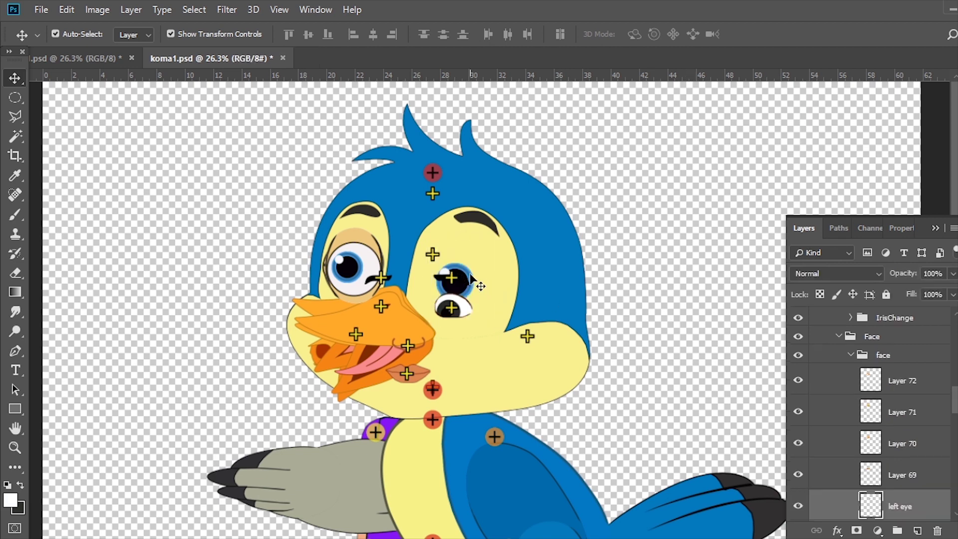
pyautogui.moveTo(900, 505)
pyautogui.mouseDown()
pyautogui.moveTo(893, 478)
pyautogui.moveTo(905, 311)
pyautogui.mouseUp()
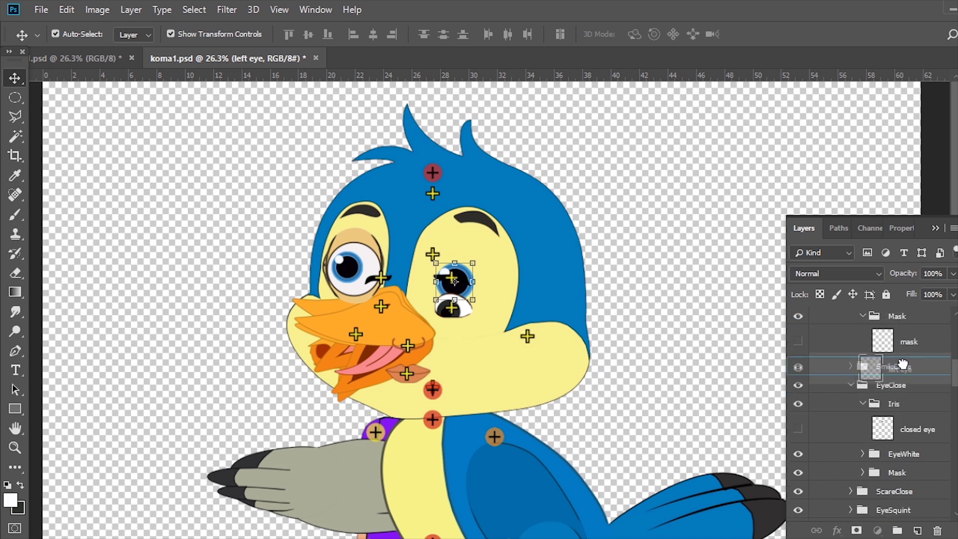
pyautogui.moveTo(905, 311)
pyautogui.mouseDown()
pyautogui.moveTo(907, 405)
pyautogui.moveTo(913, 378)
pyautogui.moveTo(881, 457)
pyautogui.mouseUp()
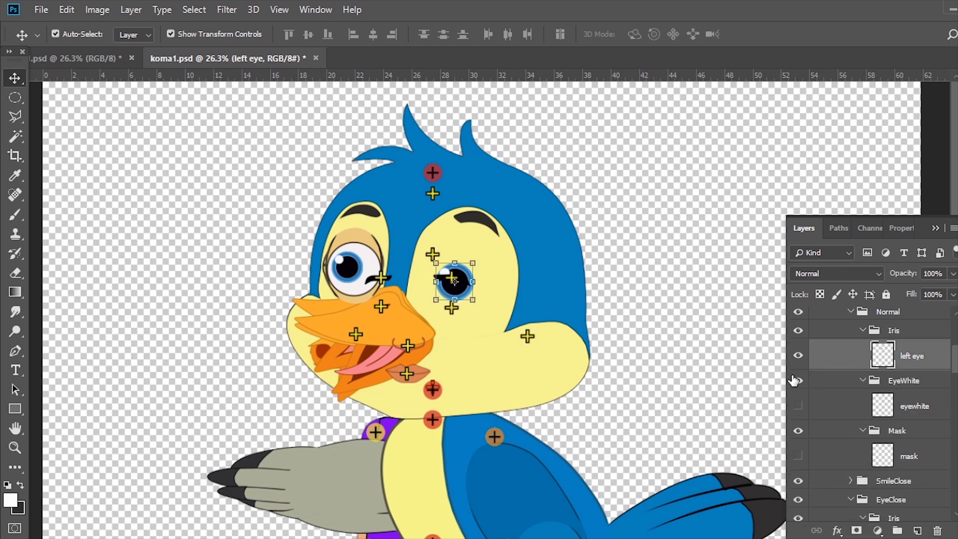
pyautogui.click(798, 454)
# Step: Collapse the Iris, EyeWhite and Mask folders and pan the bird higher in view
pyautogui.click(862, 331)
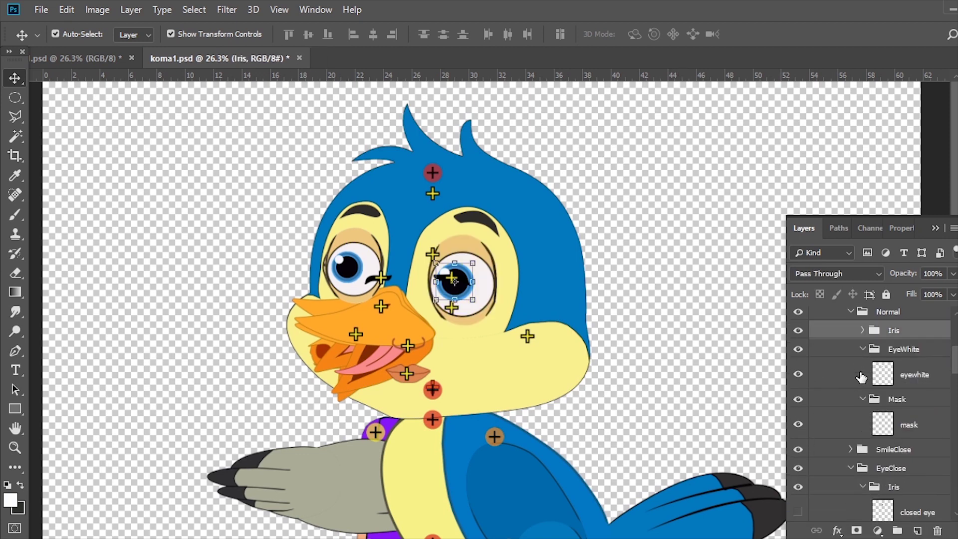
pyautogui.click(863, 348)
pyautogui.click(862, 367)
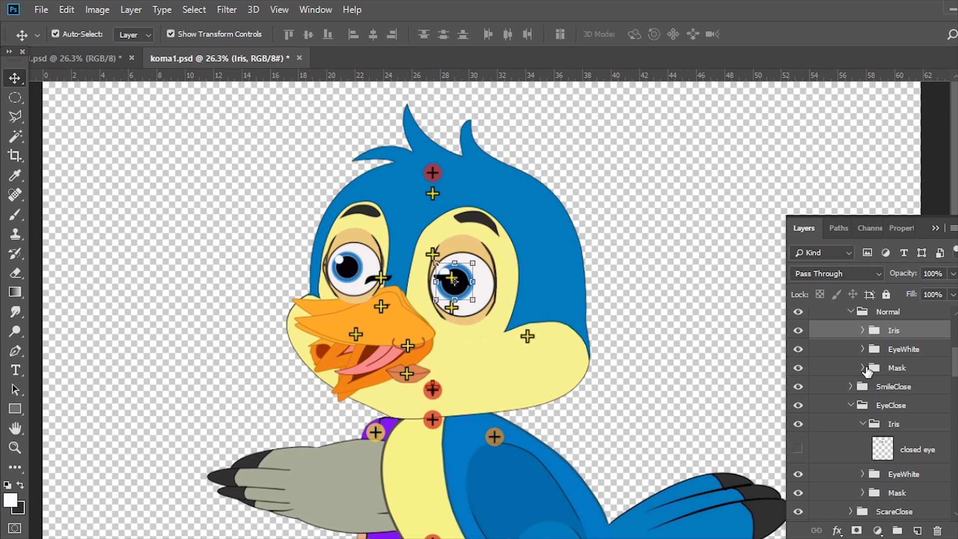
pyautogui.click(721, 387)
pyautogui.moveTo(658, 419); pyautogui.dragTo(554, 300)
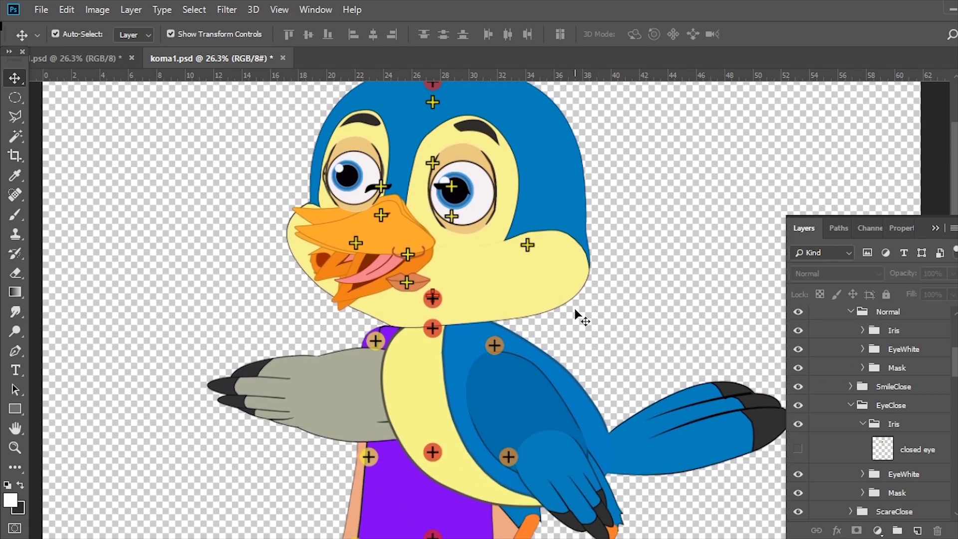
# Step: Zoom in on the bird's beak, then back out to the whole bird
pyautogui.press('z')
pyautogui.moveTo(367, 202); pyautogui.dragTo(412, 271)
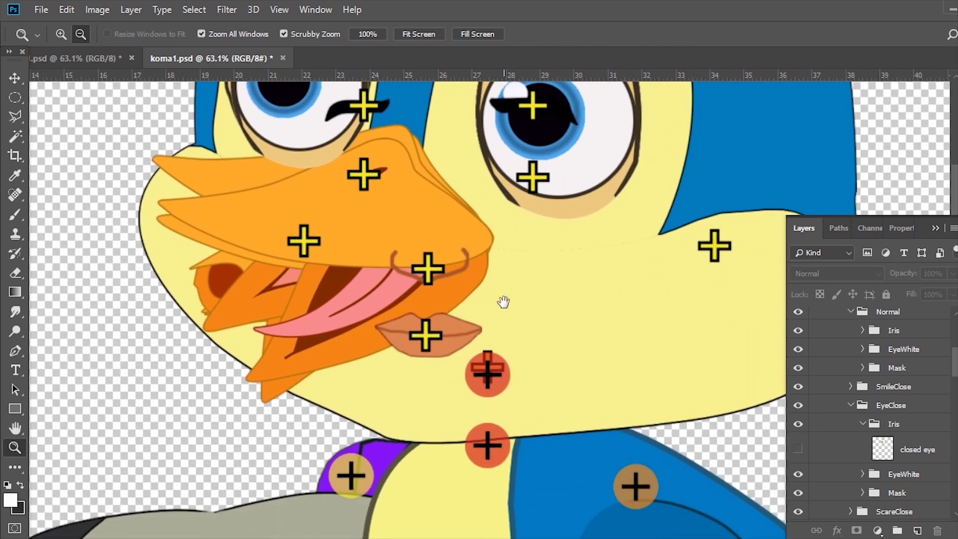
pyautogui.scroll(-5, 503, 301)
pyautogui.moveTo(445, 221); pyautogui.dragTo(445, 259)
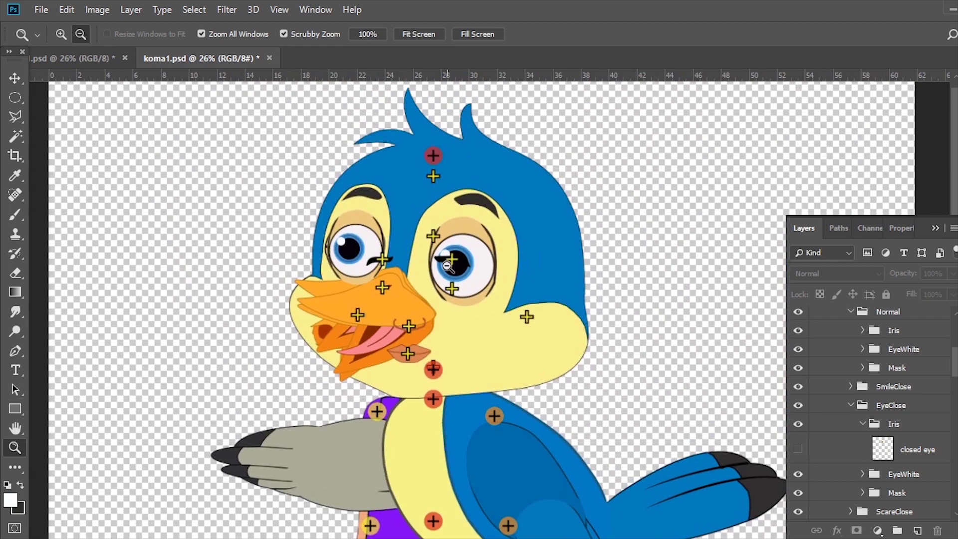
pyautogui.scroll(-1, 297, 236)
pyautogui.scroll(2, 355, 290)
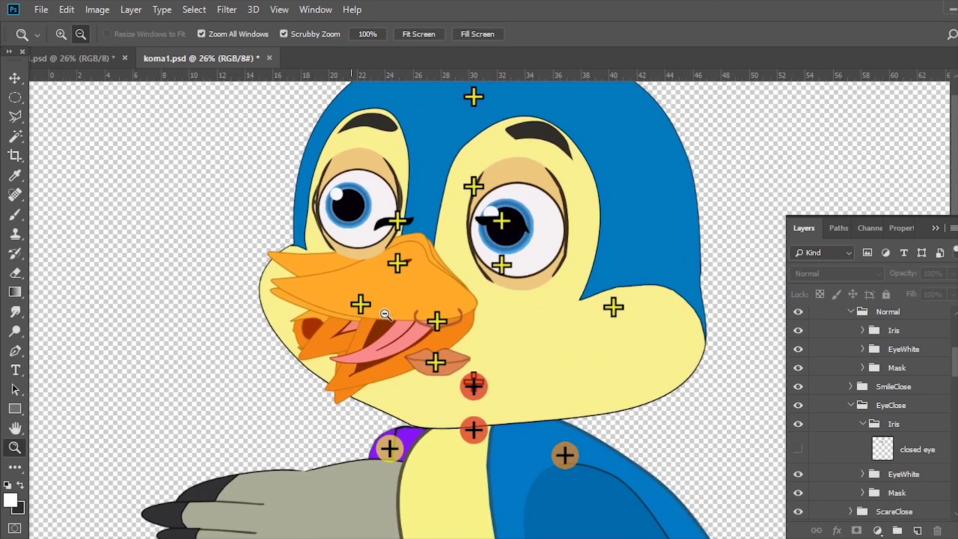
# Step: Hide the open-mouth beak layers, Layers 72, 71, 70 and 69
pyautogui.press('v')
pyautogui.click(440, 363)
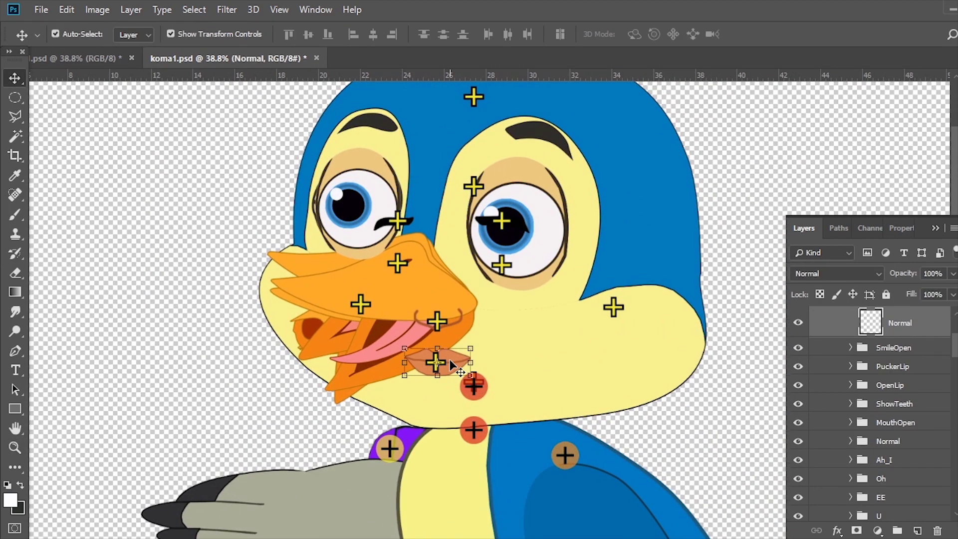
pyautogui.click(434, 294)
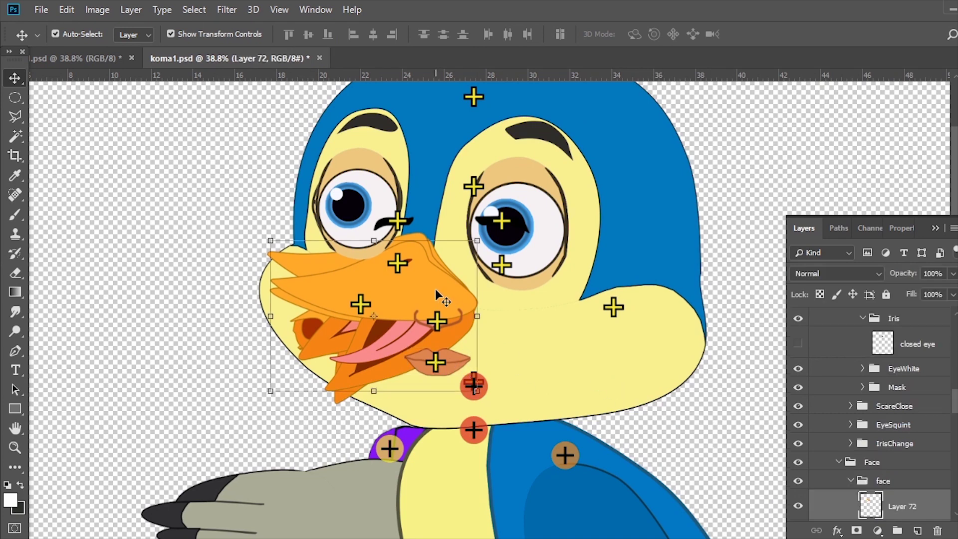
pyautogui.scroll(-3, 855, 464)
pyautogui.click(798, 394)
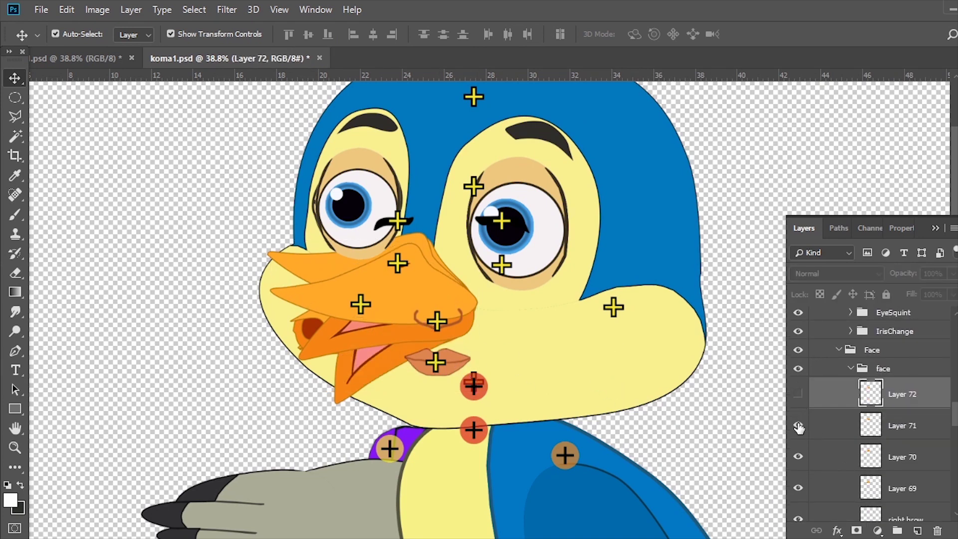
pyautogui.click(799, 425)
pyautogui.click(798, 456)
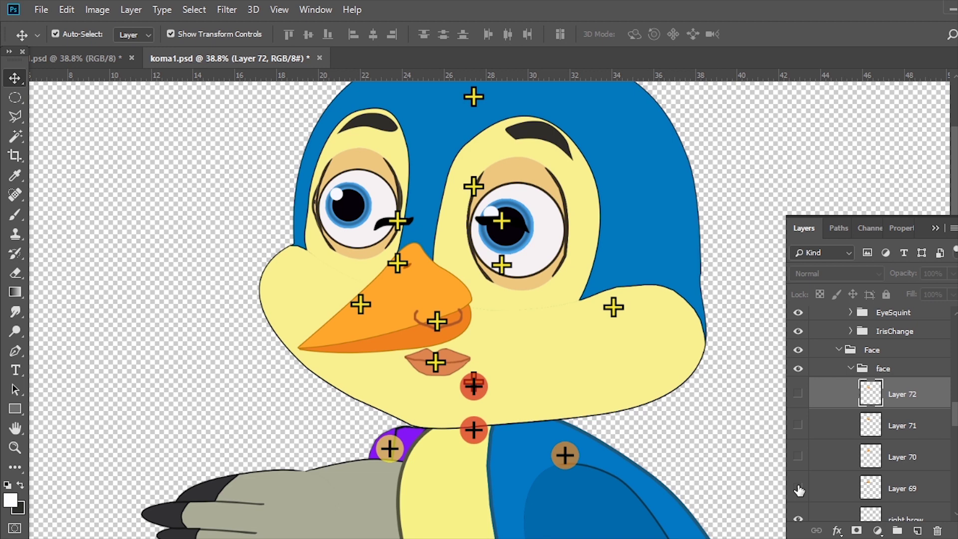
pyautogui.click(798, 488)
# Step: Turn the right brow layer's visibility off and back on
pyautogui.scroll(-1, 799, 491)
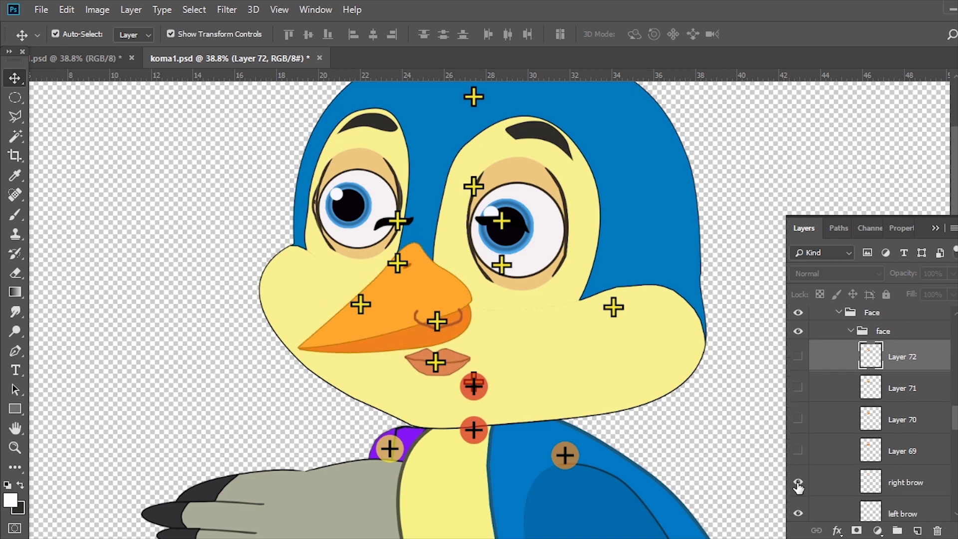
pyautogui.click(798, 482)
pyautogui.click(798, 483)
pyautogui.scroll(-1, 797, 484)
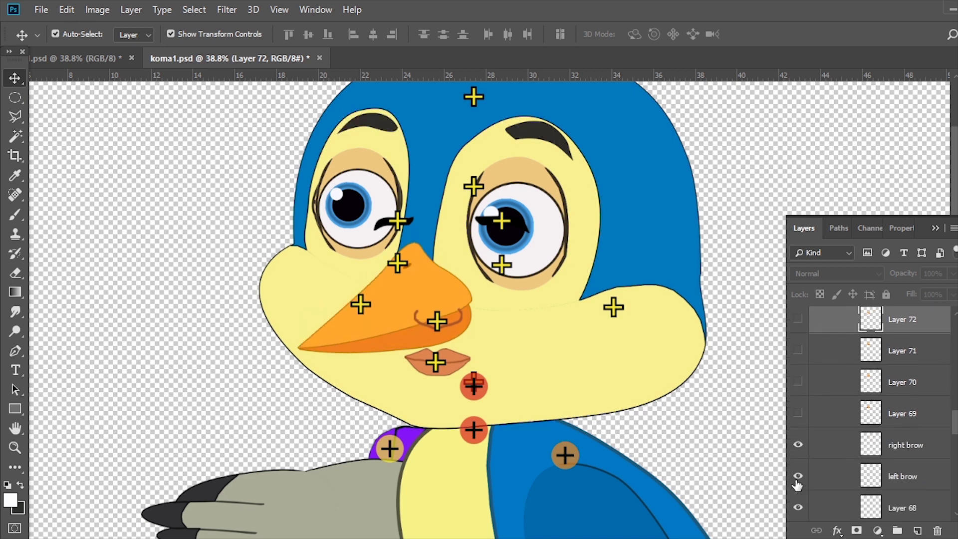
pyautogui.scroll(3, 414, 269)
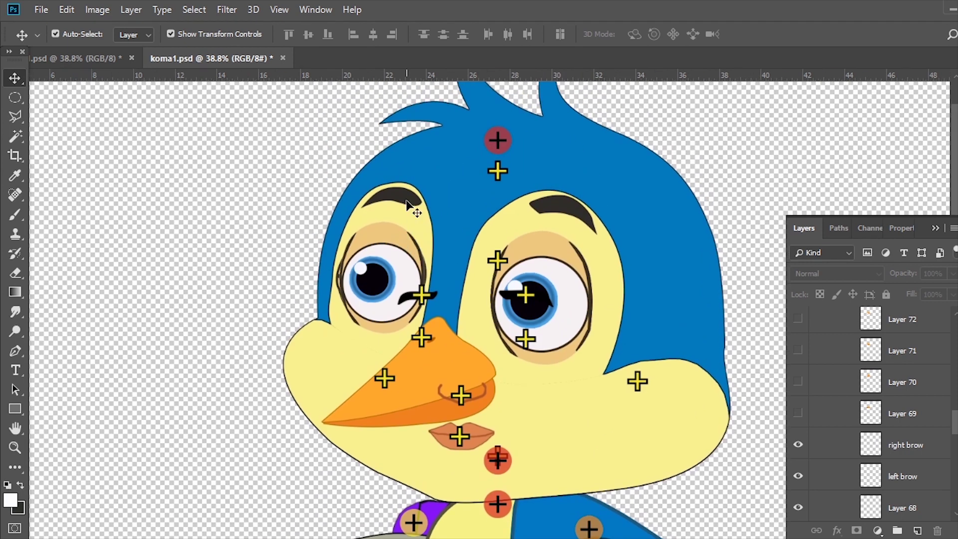
# Step: Move the right brow layer into the RightBrow rig folder
pyautogui.click(408, 204)
pyautogui.click(396, 230)
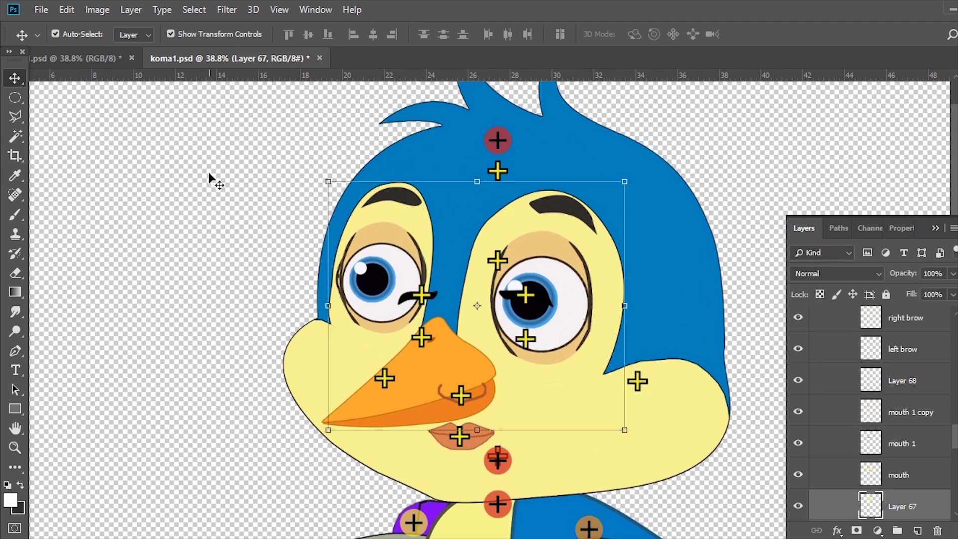
pyautogui.click(399, 200)
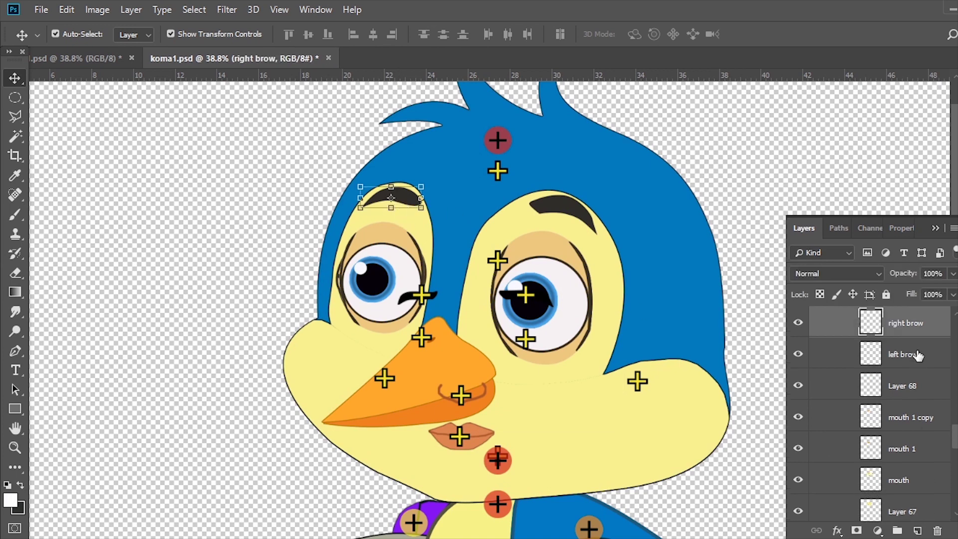
pyautogui.moveTo(906, 325); pyautogui.dragTo(919, 489)
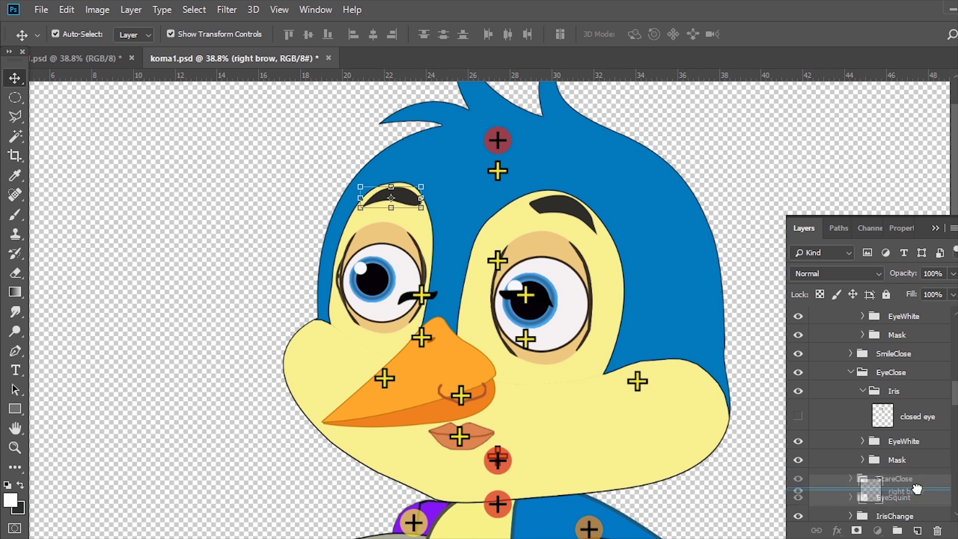
pyautogui.moveTo(919, 490)
pyautogui.mouseDown()
pyautogui.moveTo(891, 289)
pyautogui.moveTo(890, 417)
pyautogui.mouseUp()
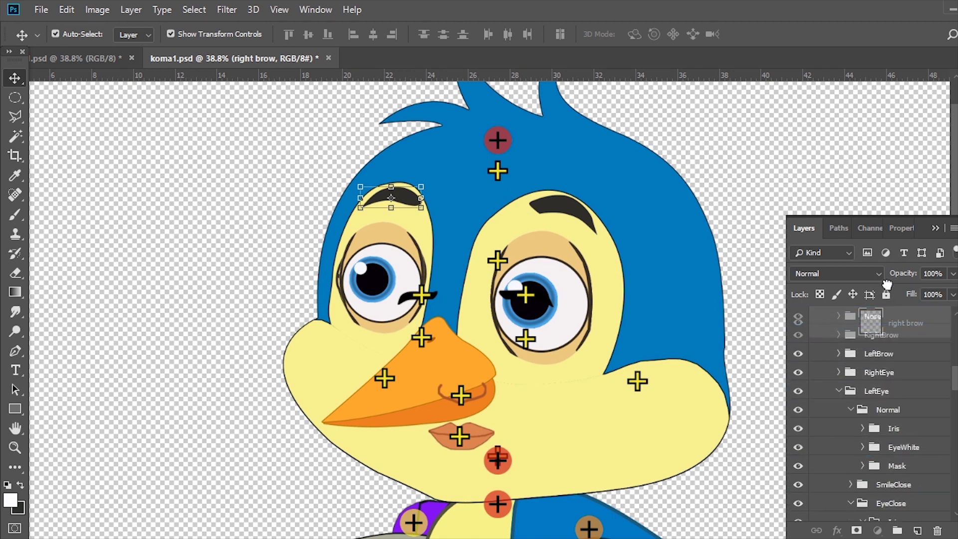
pyautogui.moveTo(890, 417)
pyautogui.mouseDown()
pyautogui.moveTo(886, 353)
pyautogui.moveTo(861, 402)
pyautogui.mouseUp()
pyautogui.click(838, 353)
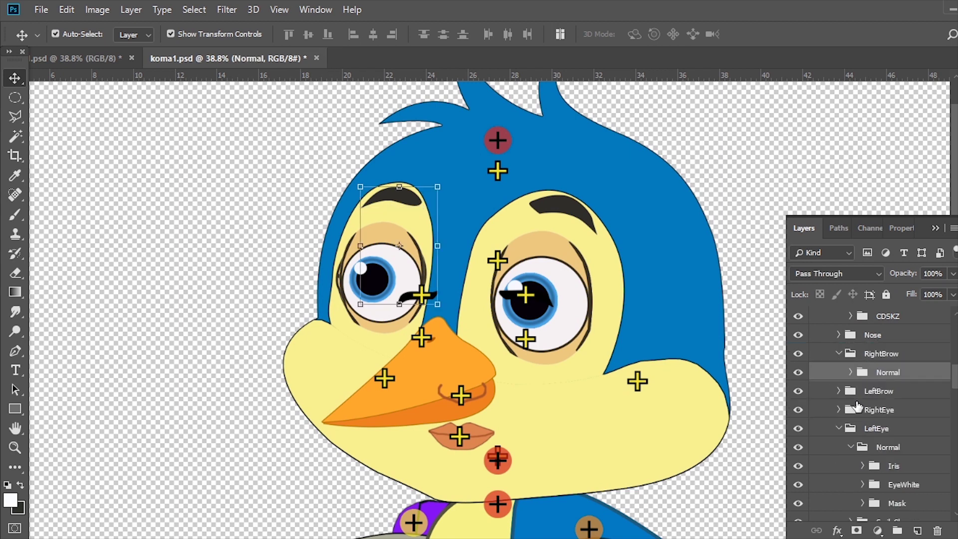
# Step: Delete the placeholder Normal layer from RightBrow's Normal group
pyautogui.click(851, 372)
pyautogui.click(903, 438)
pyautogui.click(798, 429)
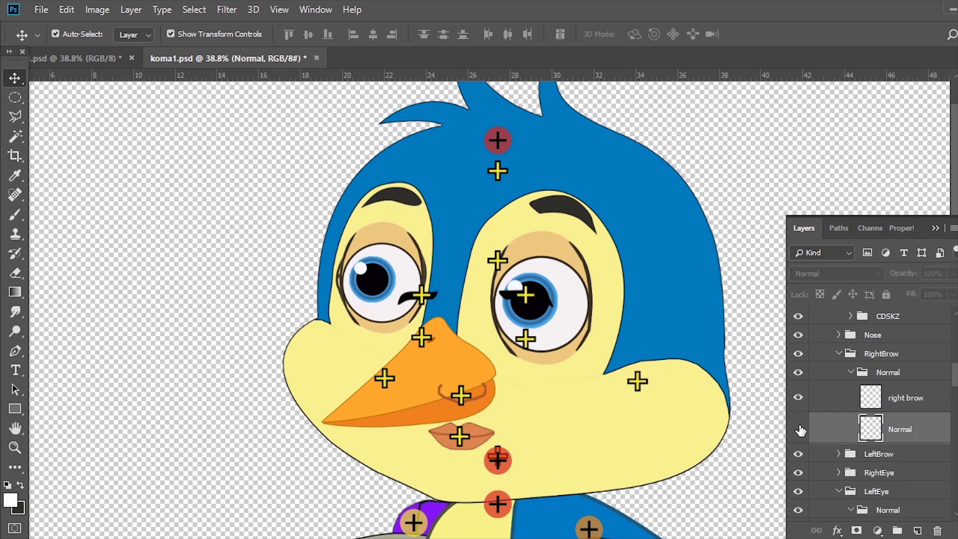
pyautogui.moveTo(949, 449); pyautogui.dragTo(937, 531)
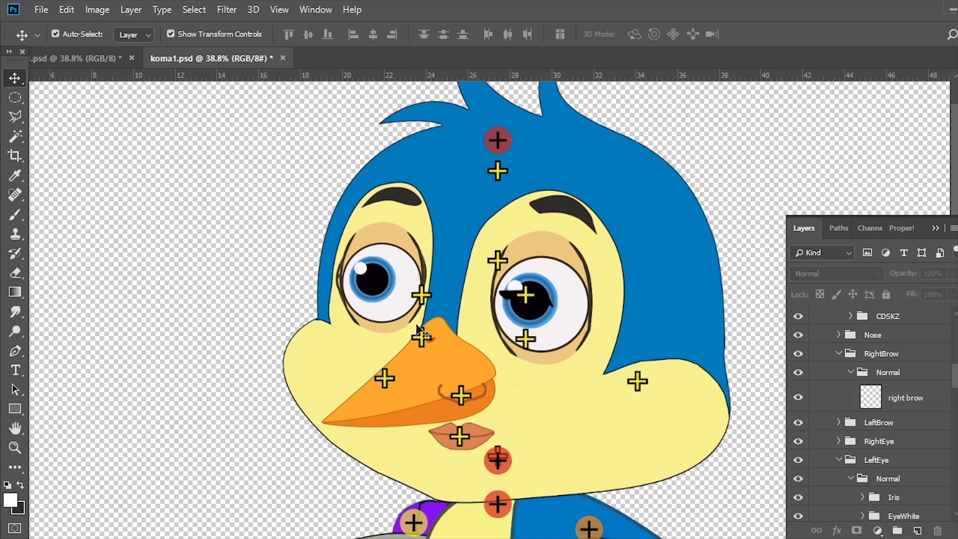
# Step: Move the left brow layer into LeftBrow's Normal group
pyautogui.click(524, 295)
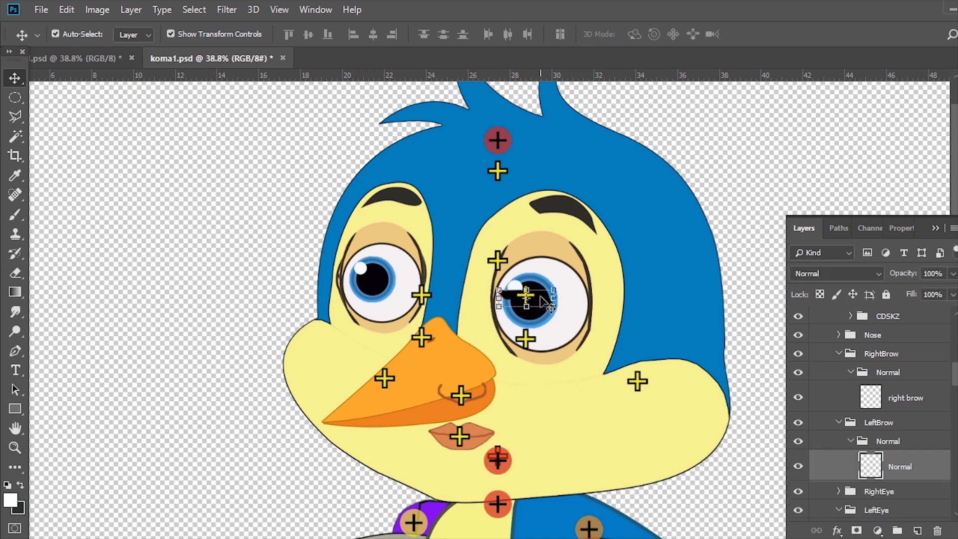
pyautogui.click(562, 214)
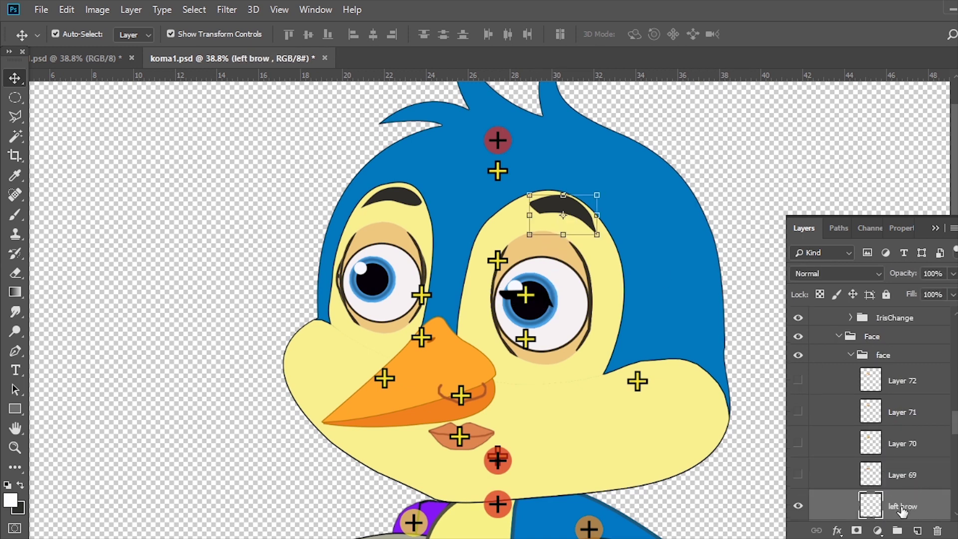
pyautogui.moveTo(902, 510)
pyautogui.mouseDown()
pyautogui.moveTo(887, 290)
pyautogui.moveTo(891, 480)
pyautogui.mouseUp()
pyautogui.scroll(-3, 871, 486)
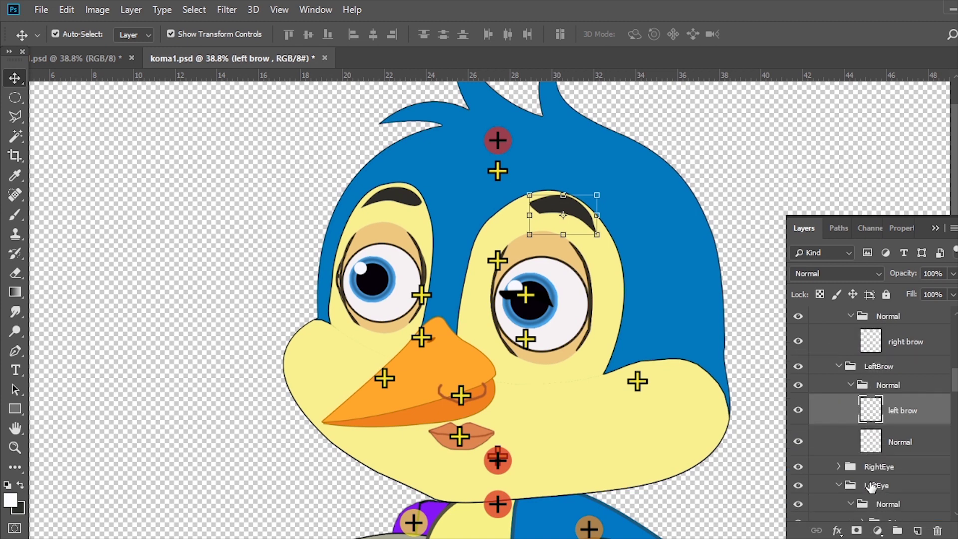
# Step: Delete the placeholder Normal layer under LeftBrow
pyautogui.click(898, 445)
pyautogui.doubleClick(898, 443)
pyautogui.moveTo(887, 437)
pyautogui.mouseDown()
pyautogui.moveTo(850, 446)
pyautogui.moveTo(937, 530)
pyautogui.mouseUp()
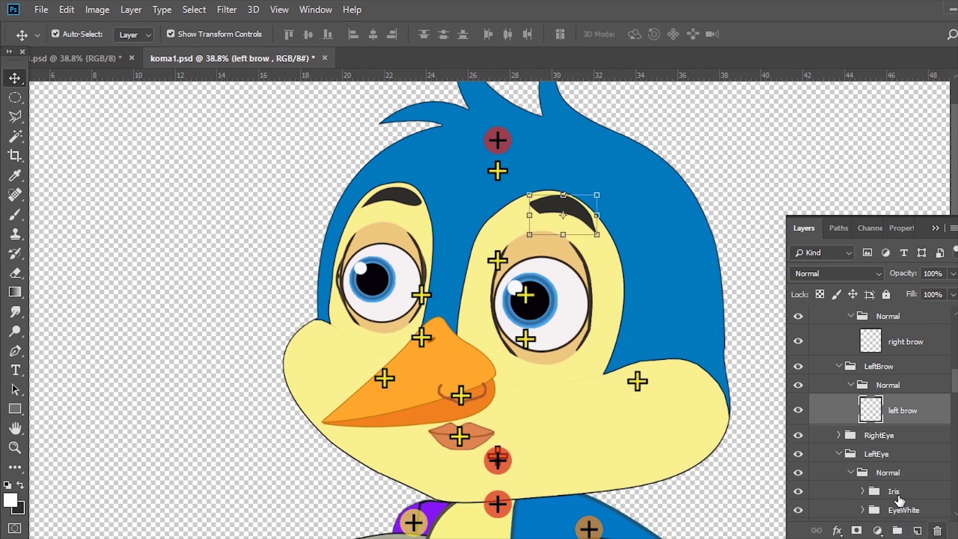
# Step: Collapse the LeftBrow and RightBrow folders and clear the layer selection
pyautogui.click(839, 367)
pyautogui.click(838, 353)
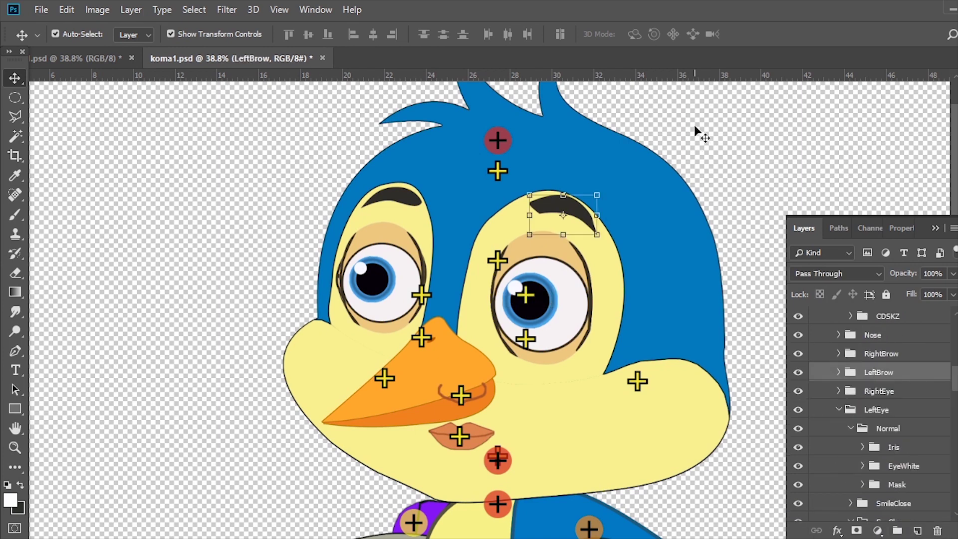
pyautogui.click(699, 230)
pyautogui.click(423, 374)
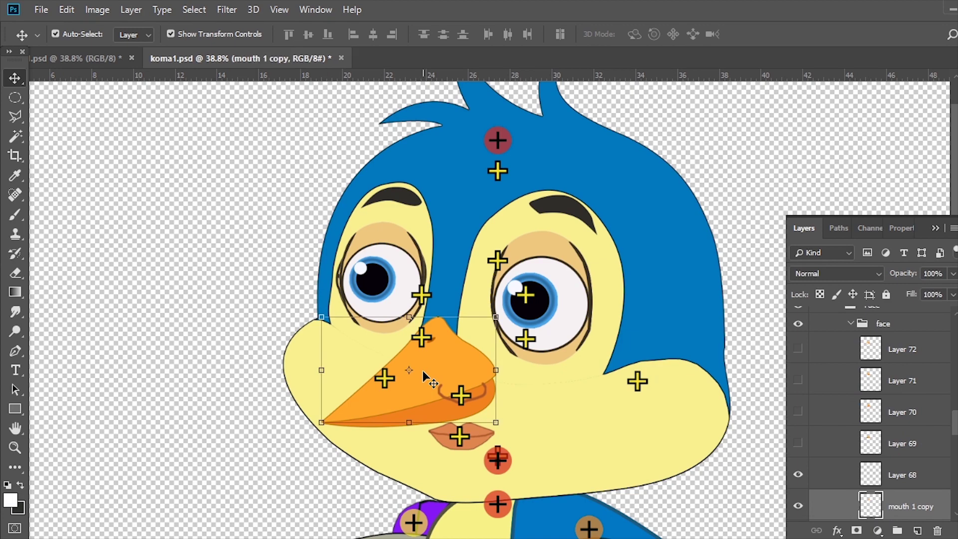
pyautogui.moveTo(423, 375); pyautogui.dragTo(342, 364)
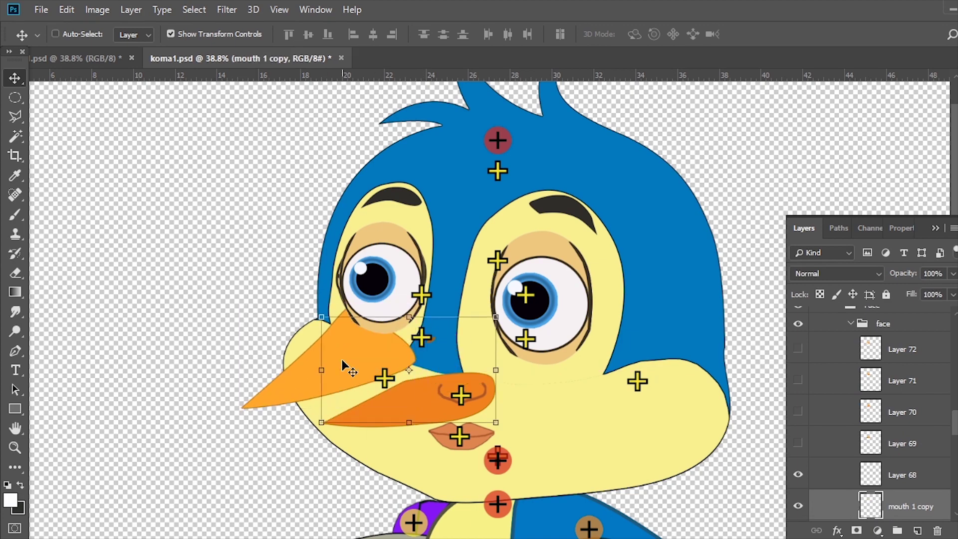
pyautogui.hotkey('ctrl', 'z')
pyautogui.press('z')
pyautogui.click(464, 329)
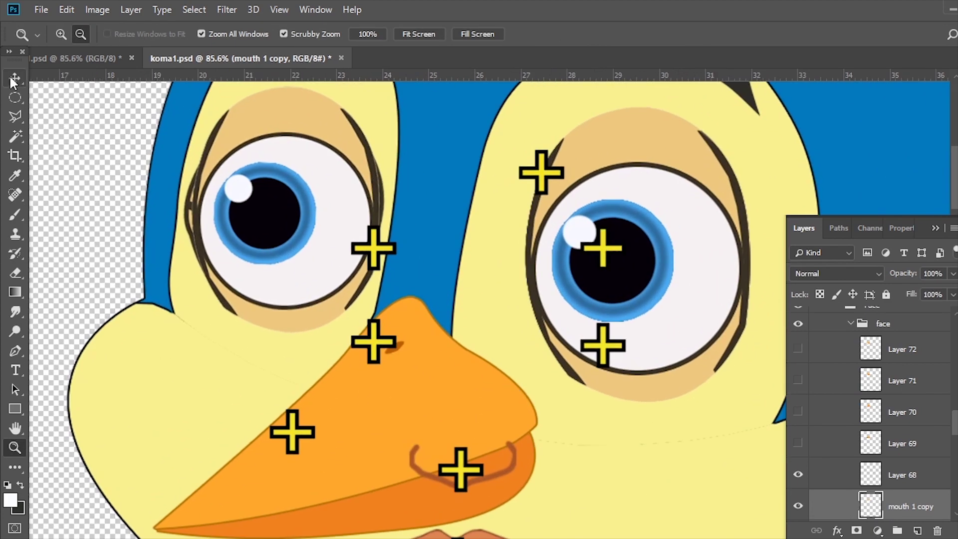
pyautogui.click(15, 77)
pyautogui.click(400, 344)
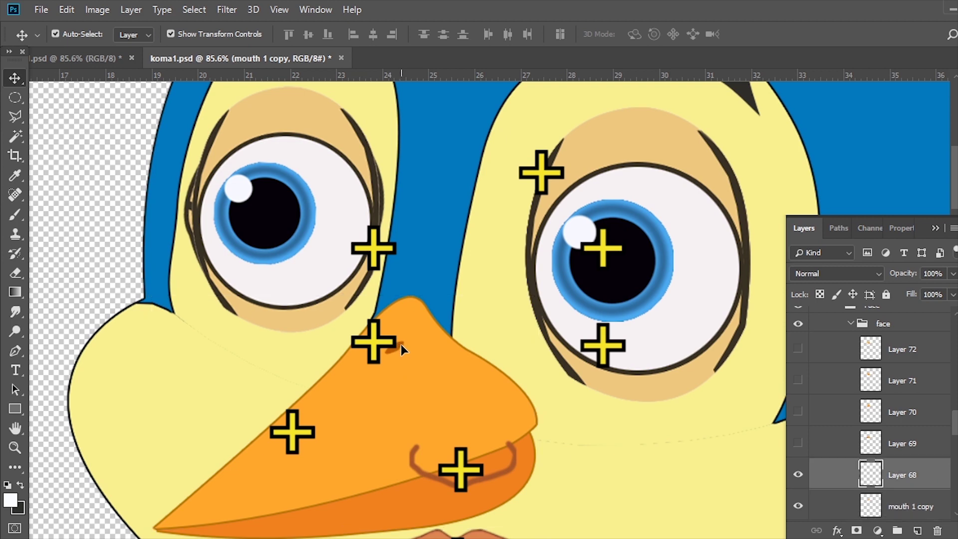
pyautogui.keyDown('shift'); pyautogui.click(416, 439); pyautogui.keyUp('shift')
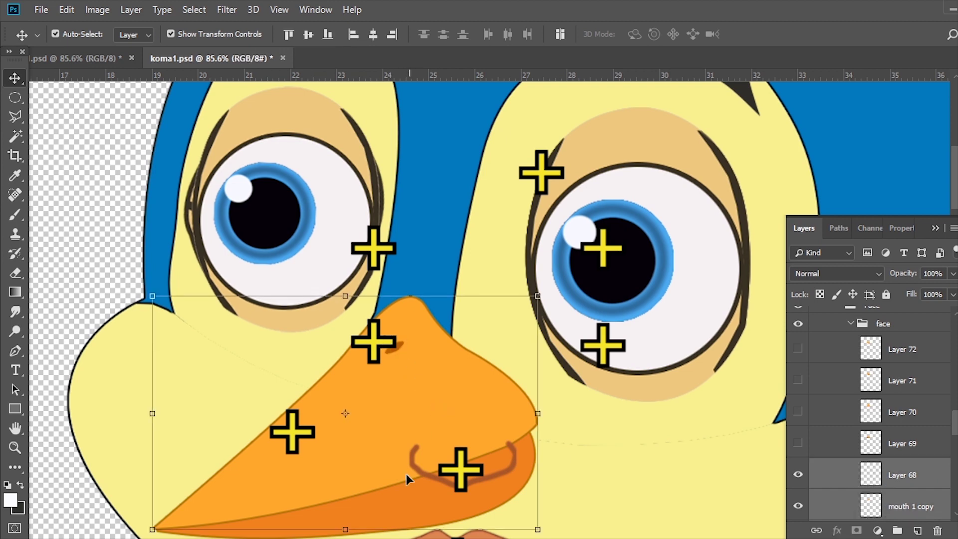
pyautogui.click(402, 514)
pyautogui.press('z')
pyautogui.scroll(-3, 423, 522)
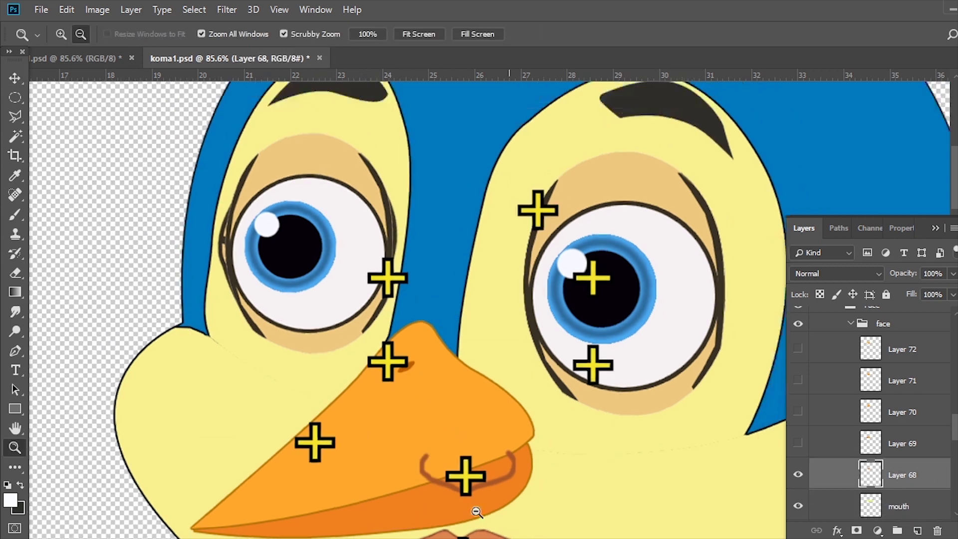
pyautogui.scroll(-3, 429, 449)
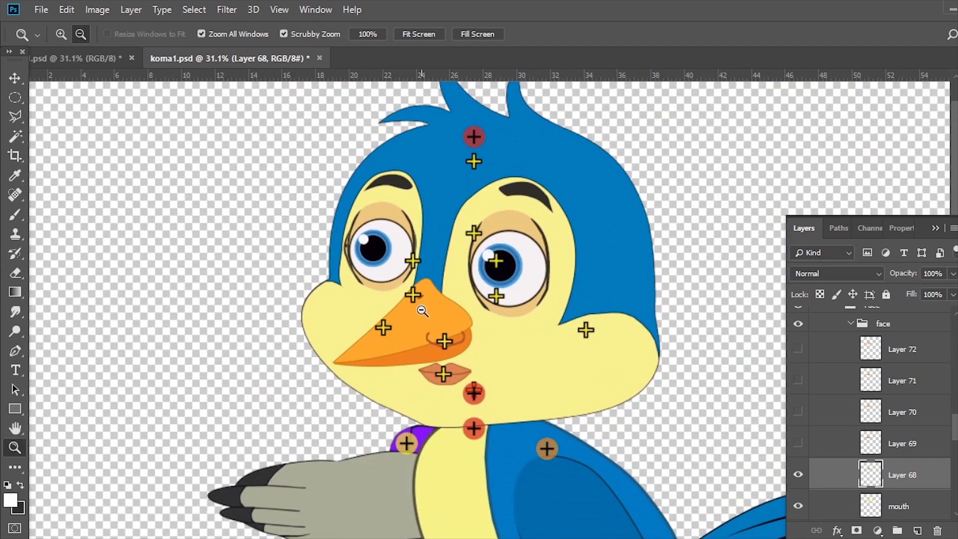
pyautogui.scroll(2, 422, 311)
pyautogui.press('v')
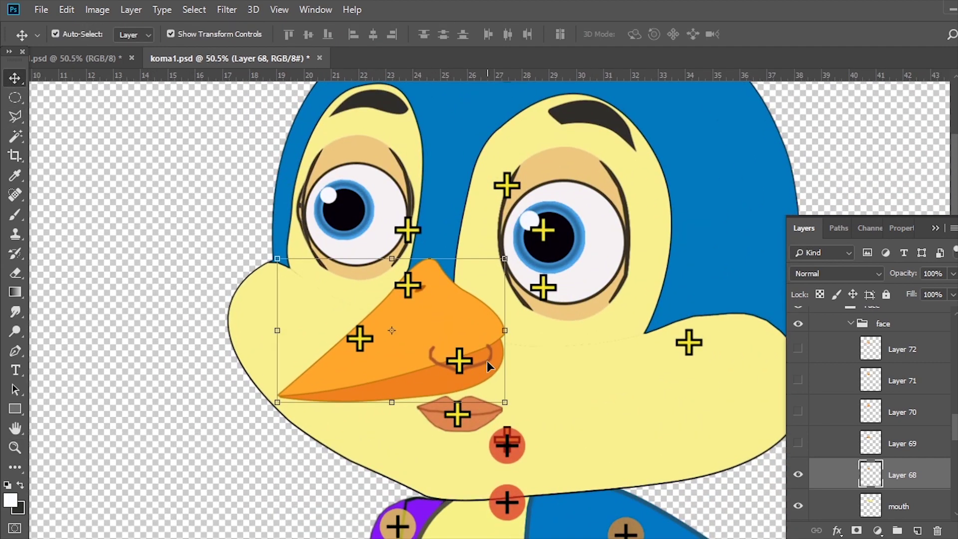
pyautogui.click(487, 361)
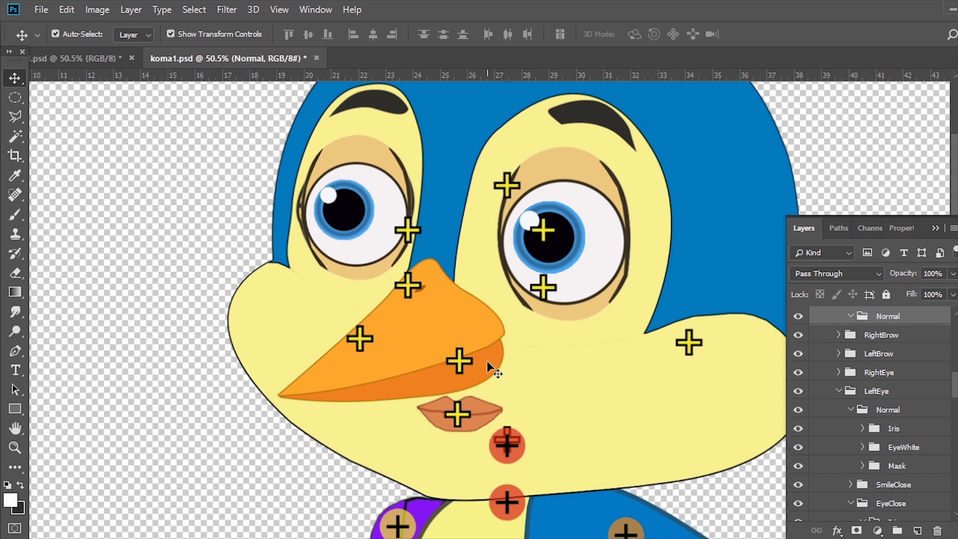
# Step: Move Layer 68, the beak, into the Mouth folder's Normal group
pyautogui.click(461, 423)
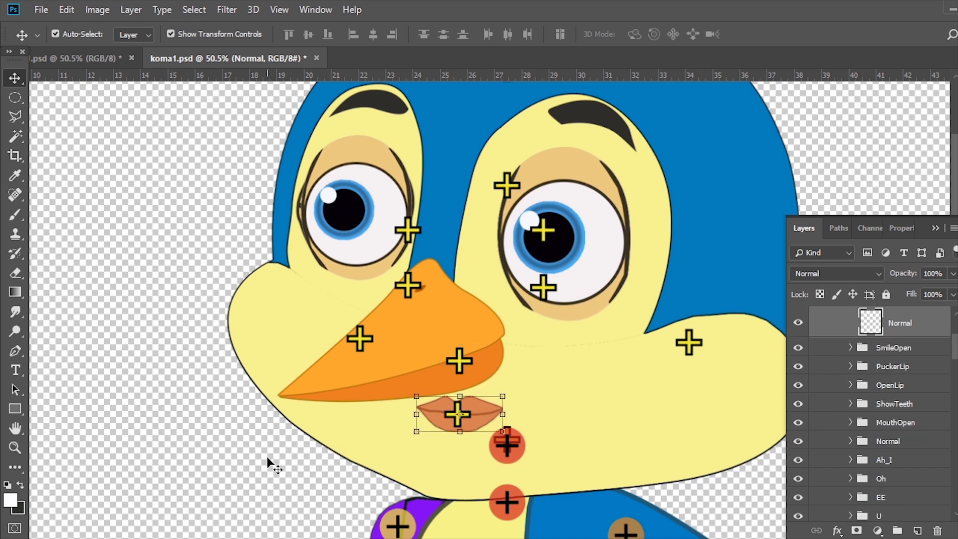
pyautogui.click(399, 366)
pyautogui.moveTo(903, 506)
pyautogui.mouseDown()
pyautogui.moveTo(901, 409)
pyautogui.moveTo(901, 444)
pyautogui.mouseUp()
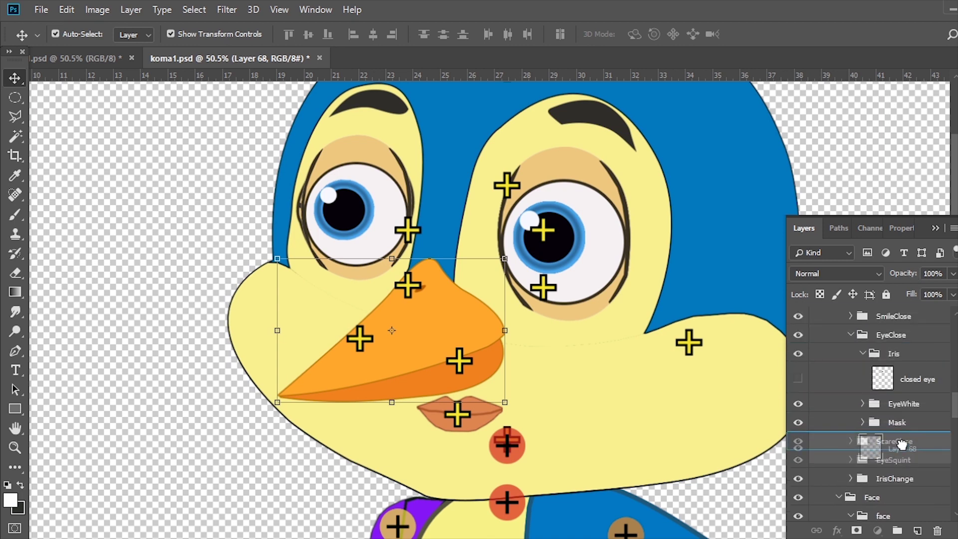
pyautogui.moveTo(902, 444); pyautogui.dragTo(906, 262)
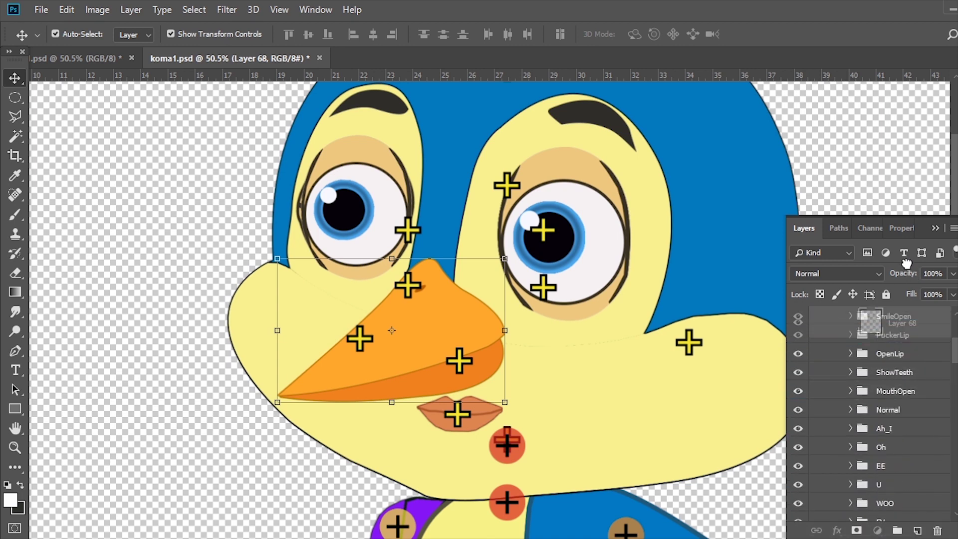
pyautogui.moveTo(906, 262); pyautogui.dragTo(896, 395)
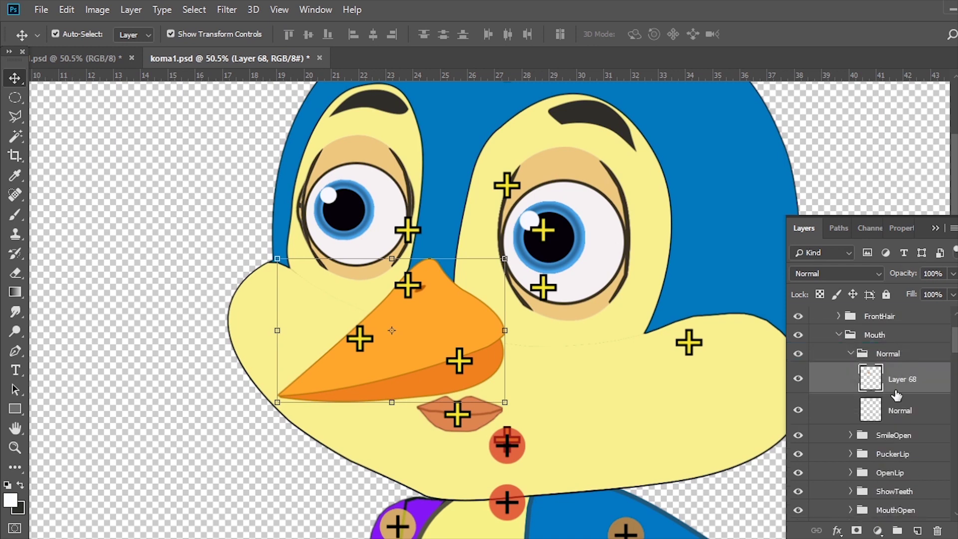
# Step: Delete the old lips Normal layer from the Mouth folder
pyautogui.doubleClick(900, 409)
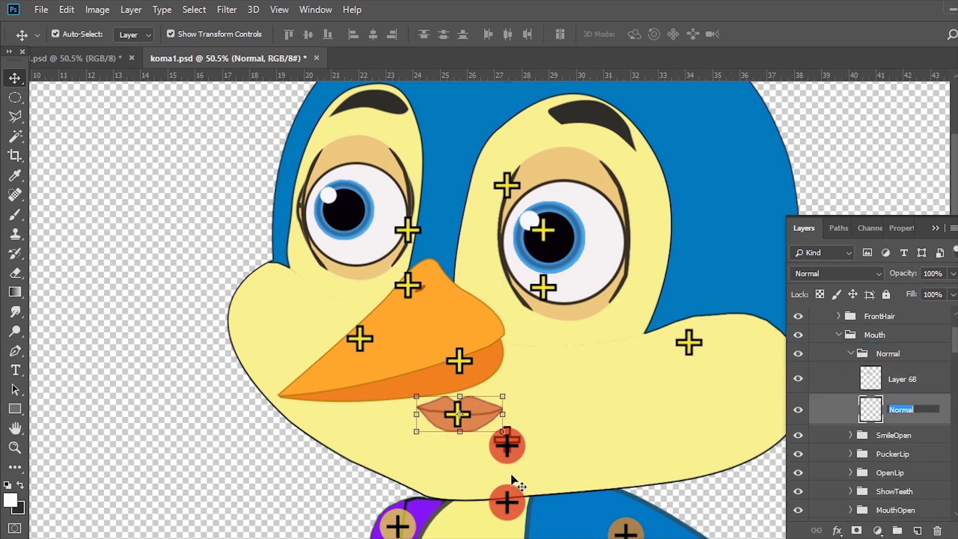
pyautogui.click(482, 451)
pyautogui.click(888, 417)
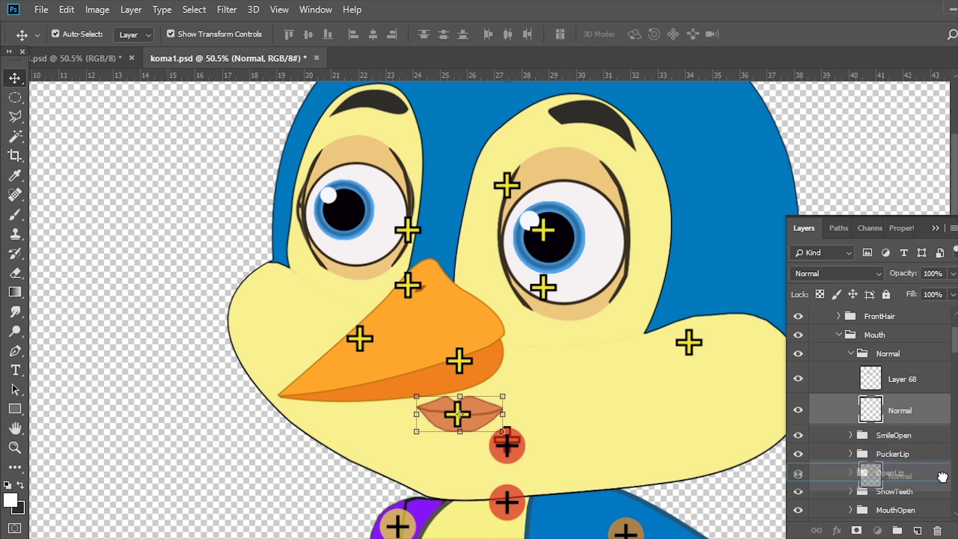
pyautogui.press('Delete')
pyautogui.scroll(-3, 813, 423)
# Step: Collapse the LeftEye and Nose folders and expand the Face folder
pyautogui.scroll(-3, 813, 426)
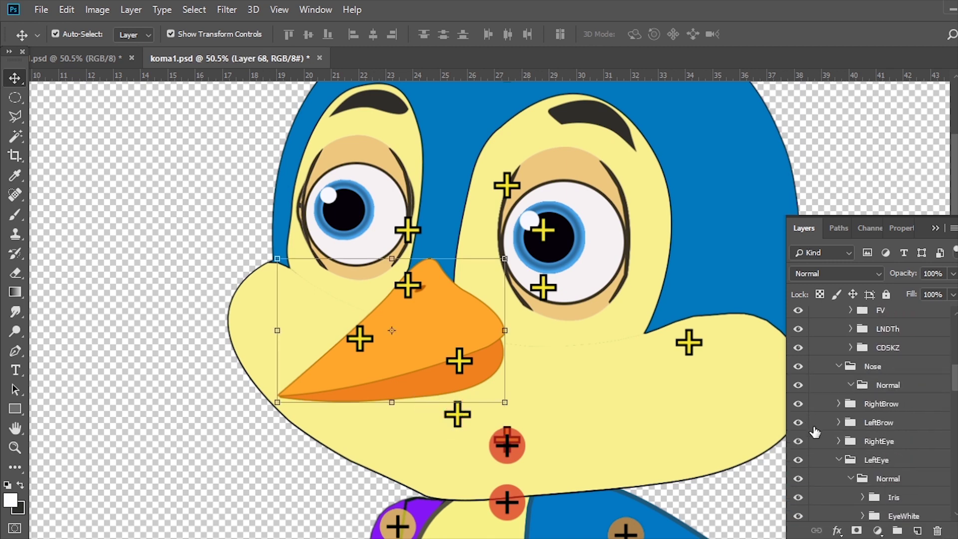
pyautogui.scroll(-2, 815, 432)
pyautogui.click(839, 385)
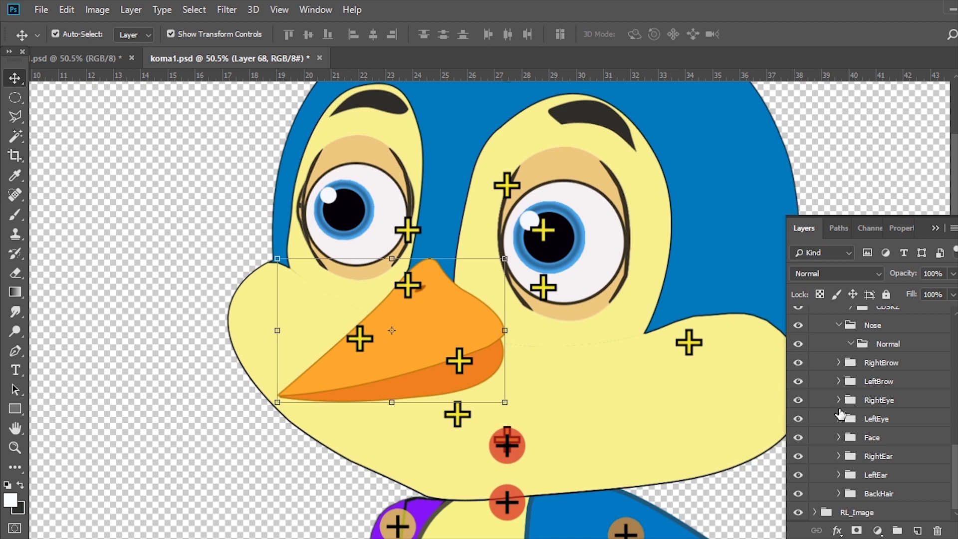
pyautogui.click(838, 438)
pyautogui.scroll(3, 841, 432)
pyautogui.scroll(1, 844, 425)
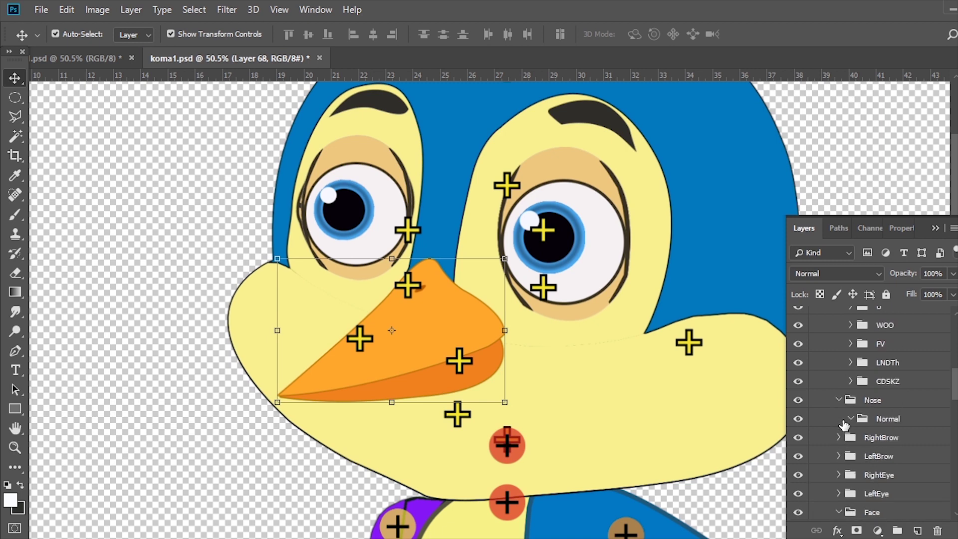
pyautogui.click(838, 400)
pyautogui.scroll(4, 839, 403)
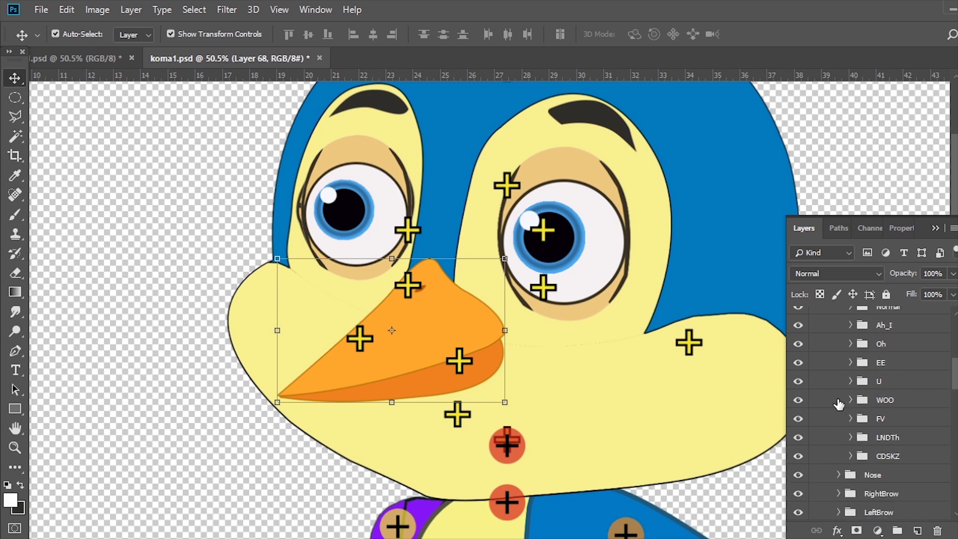
pyautogui.scroll(8, 838, 403)
pyautogui.scroll(1, 838, 403)
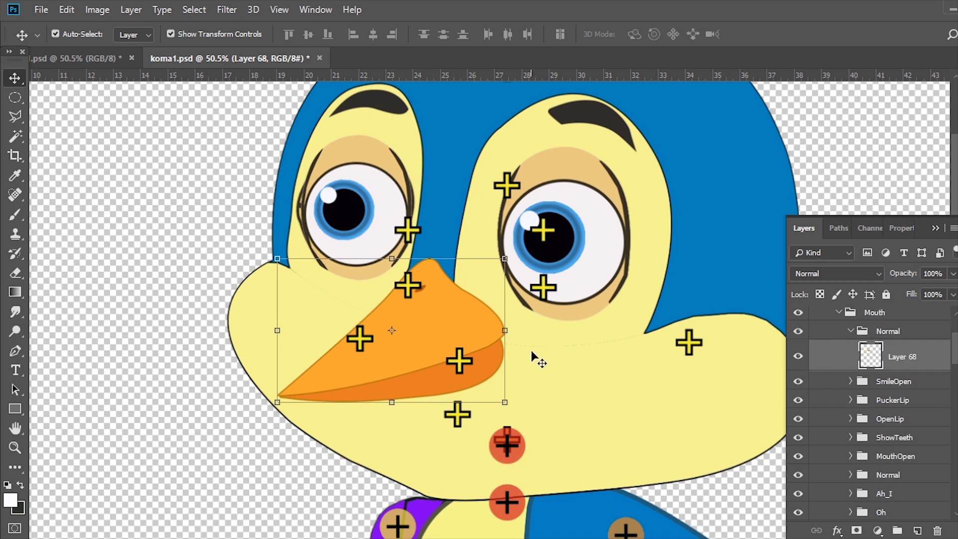
# Step: Expand the SmileOpen, PuckerLip, OpenLip, ShowTeeth, MouthOpen and Normal mouth folders
pyautogui.click(849, 382)
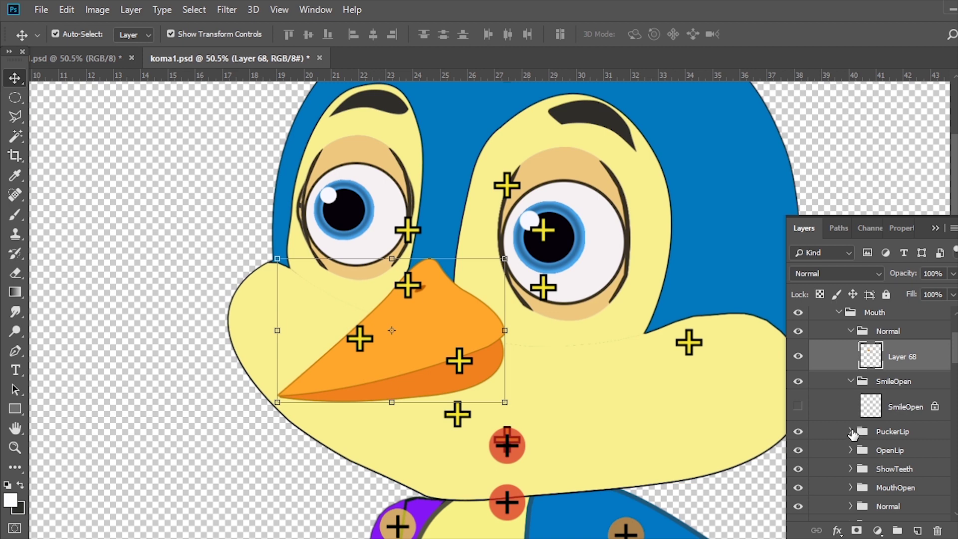
pyautogui.click(851, 432)
pyautogui.click(850, 482)
pyautogui.scroll(-2, 852, 485)
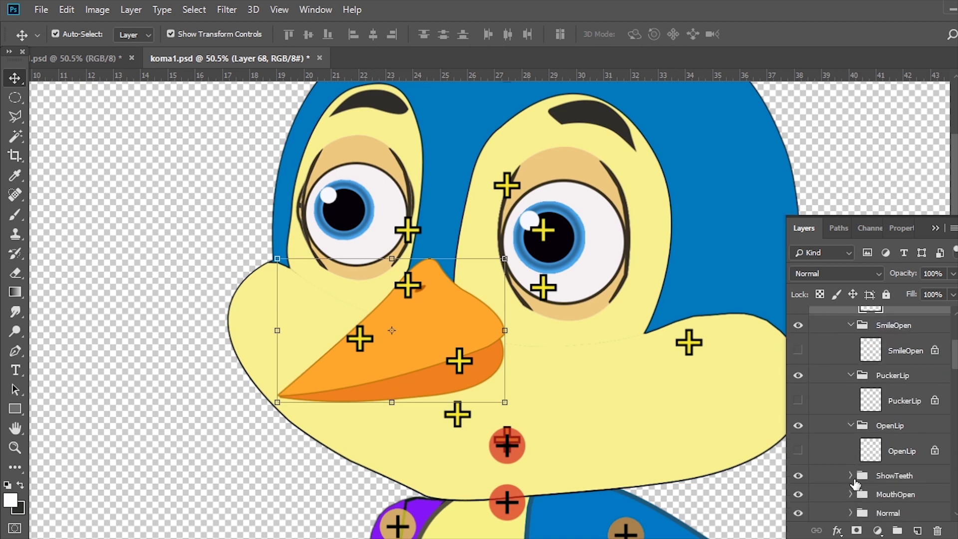
pyautogui.click(851, 475)
pyautogui.scroll(-3, 851, 479)
pyautogui.click(850, 451)
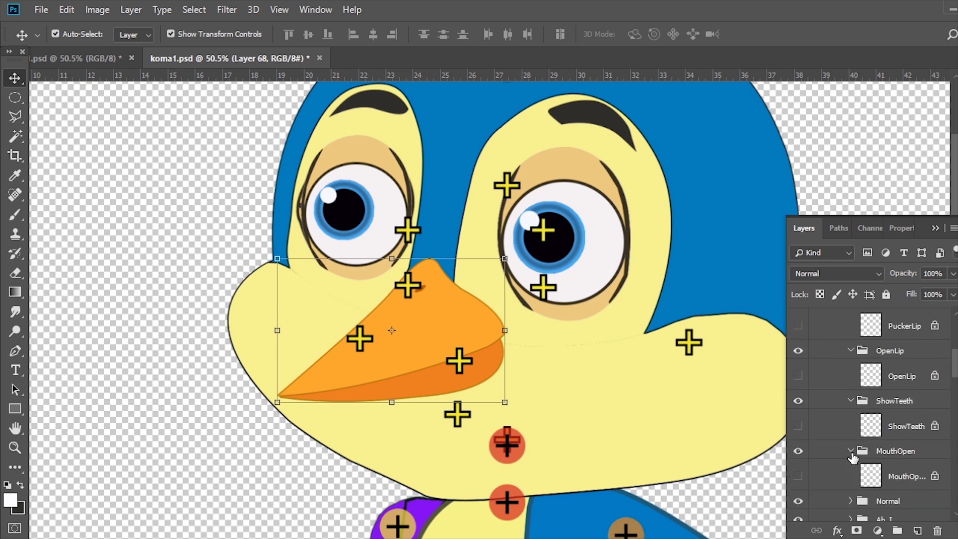
pyautogui.scroll(-2, 852, 458)
pyautogui.click(850, 464)
pyautogui.scroll(-2, 851, 467)
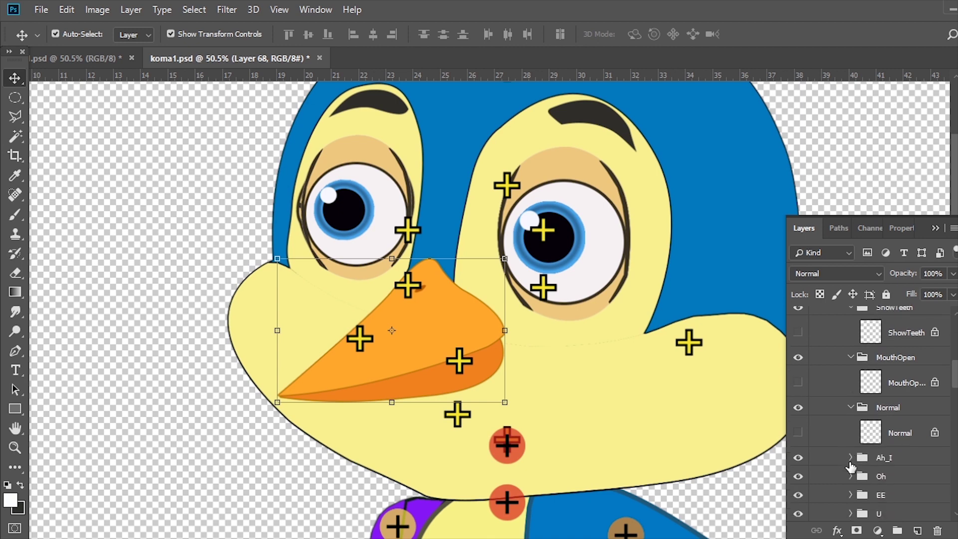
# Step: Expand the Ah_I, Oh, EE, U, WOO, FV, LNDTh and CDSKZ mouth folders
pyautogui.click(850, 457)
pyautogui.scroll(-2, 851, 461)
pyautogui.click(850, 453)
pyautogui.scroll(-2, 852, 458)
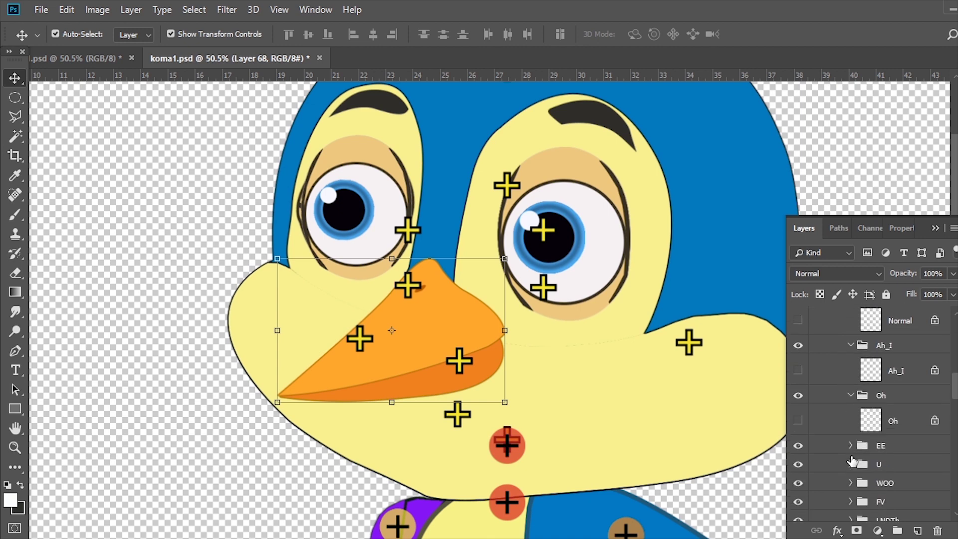
pyautogui.click(851, 445)
pyautogui.scroll(-2, 853, 449)
pyautogui.click(851, 441)
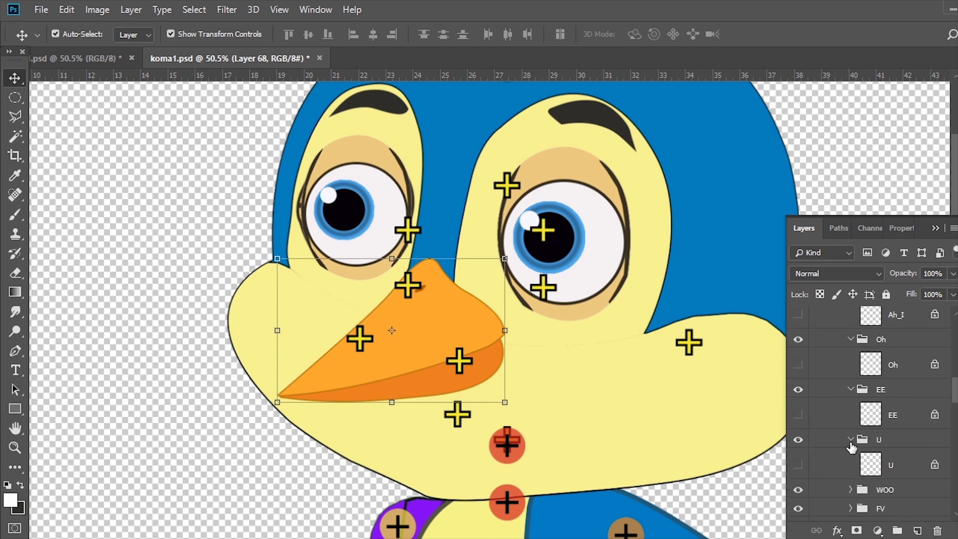
pyautogui.scroll(-2, 852, 447)
pyautogui.click(850, 433)
pyautogui.scroll(-2, 852, 439)
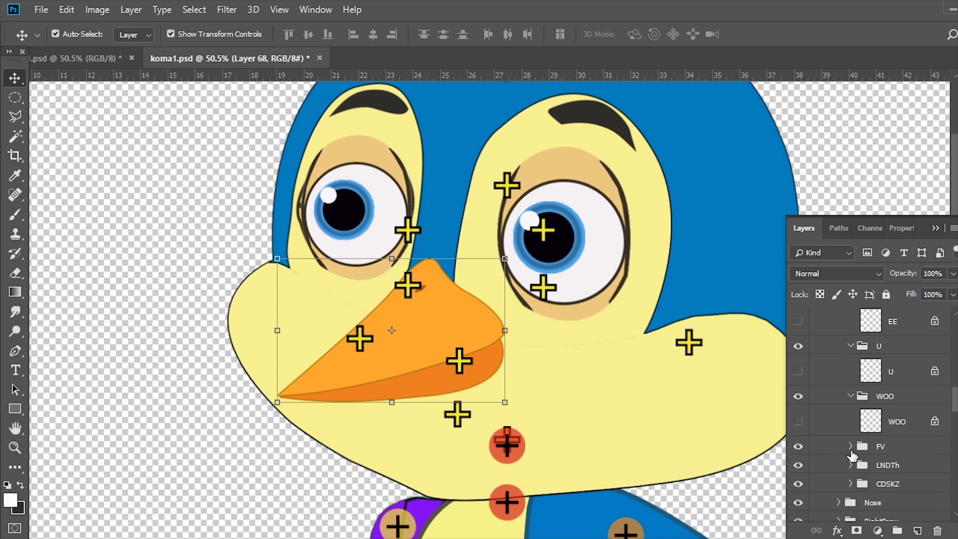
pyautogui.click(850, 446)
pyautogui.click(850, 497)
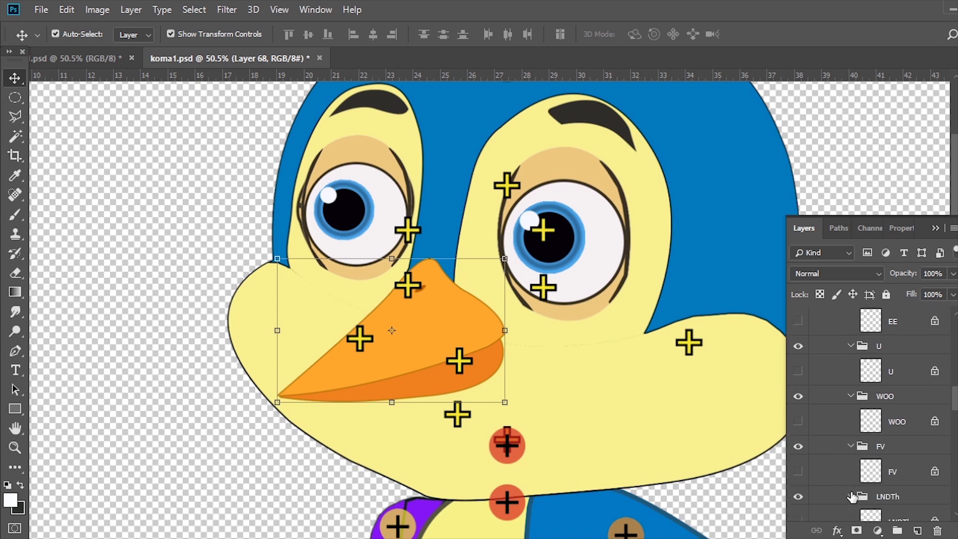
pyautogui.scroll(-3, 852, 491)
pyautogui.click(851, 471)
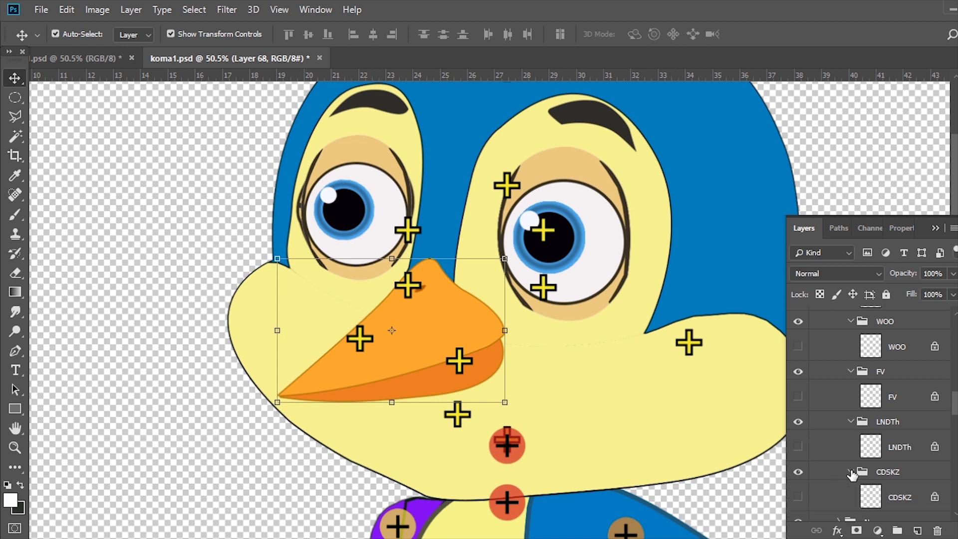
# Step: Multi-select the placeholder layers in CDSKZ, LNDTh, FV, WOO, U, EE and Oh
pyautogui.click(901, 496)
pyautogui.keyDown('ctrl'); pyautogui.click(886, 452); pyautogui.keyUp('ctrl')
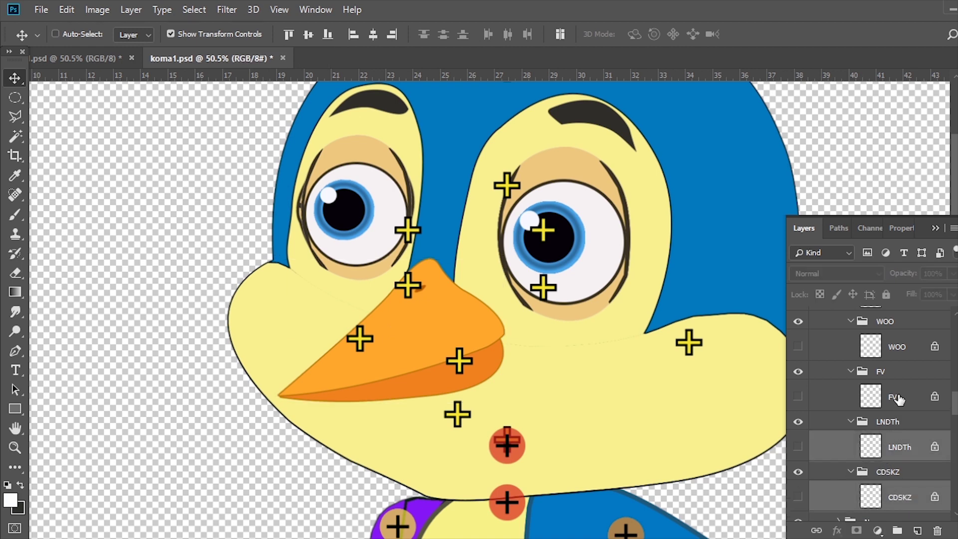
pyautogui.keyDown('ctrl'); pyautogui.click(898, 399); pyautogui.keyUp('ctrl')
pyautogui.keyDown('ctrl'); pyautogui.click(898, 352); pyautogui.keyUp('ctrl')
pyautogui.scroll(3, 900, 407)
pyautogui.keyDown('ctrl'); pyautogui.click(895, 371); pyautogui.keyUp('ctrl')
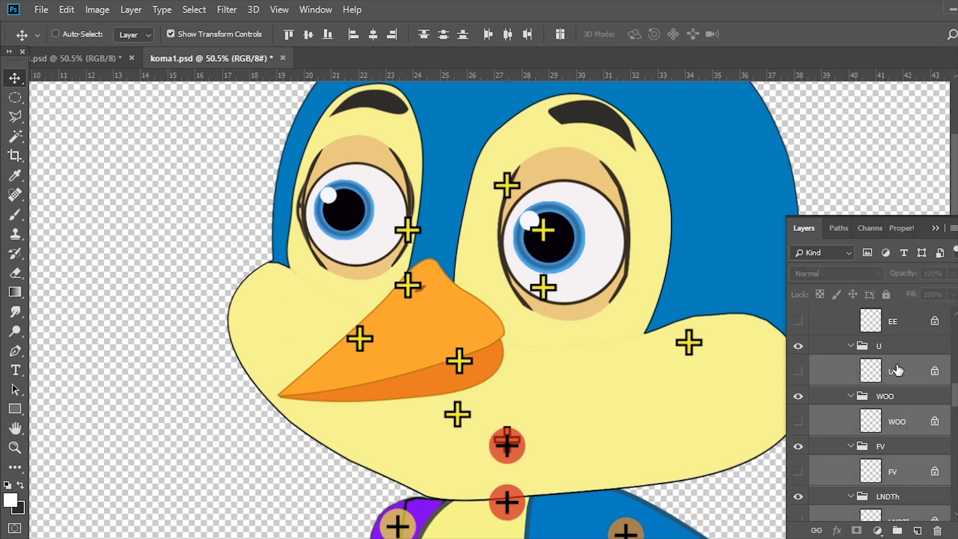
pyautogui.scroll(2, 895, 380)
pyautogui.keyDown('ctrl'); pyautogui.click(897, 381); pyautogui.keyUp('ctrl')
pyautogui.keyDown('ctrl'); pyautogui.click(894, 329); pyautogui.keyUp('ctrl')
# Step: Add the Ah_I, Normal, MouthOpen, ShowTeeth, OpenLip, PuckerLip, SmileOpen placeholders and Layer 68 to the selection
pyautogui.scroll(3, 895, 350)
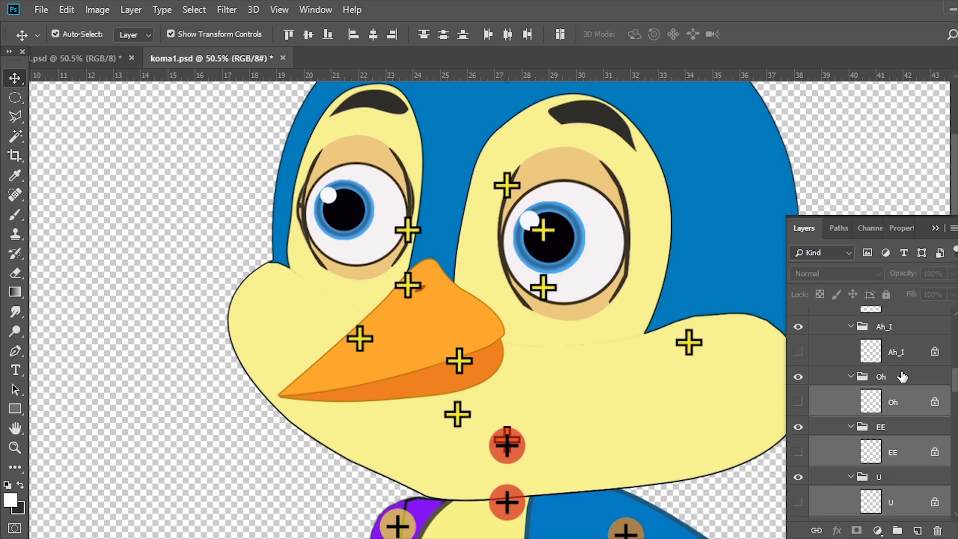
pyautogui.keyDown('ctrl'); pyautogui.click(898, 389); pyautogui.keyUp('ctrl')
pyautogui.keyDown('ctrl'); pyautogui.click(903, 343); pyautogui.keyUp('ctrl')
pyautogui.scroll(3, 904, 352)
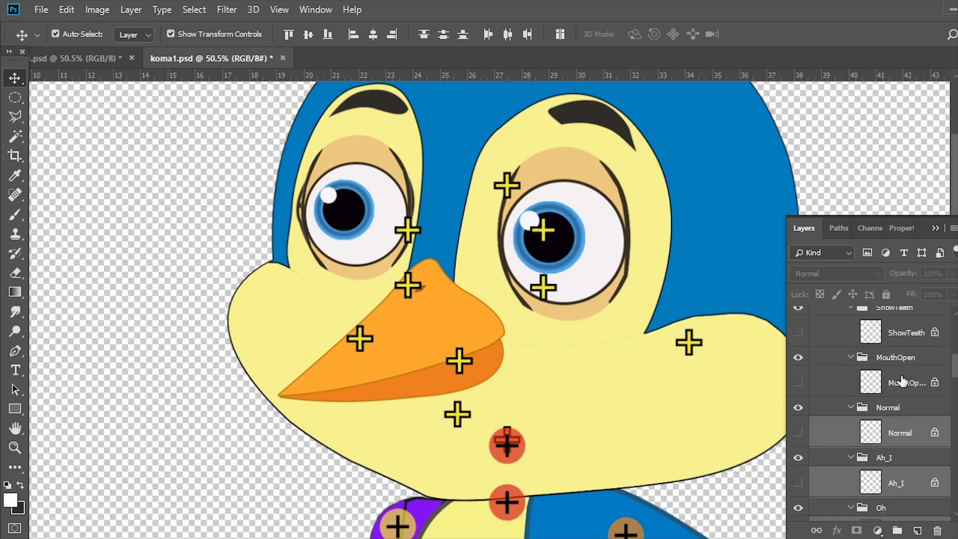
pyautogui.keyDown('ctrl'); pyautogui.click(898, 383); pyautogui.keyUp('ctrl')
pyautogui.keyDown('ctrl'); pyautogui.click(899, 332); pyautogui.keyUp('ctrl')
pyautogui.scroll(2, 900, 339)
pyautogui.scroll(1, 900, 349)
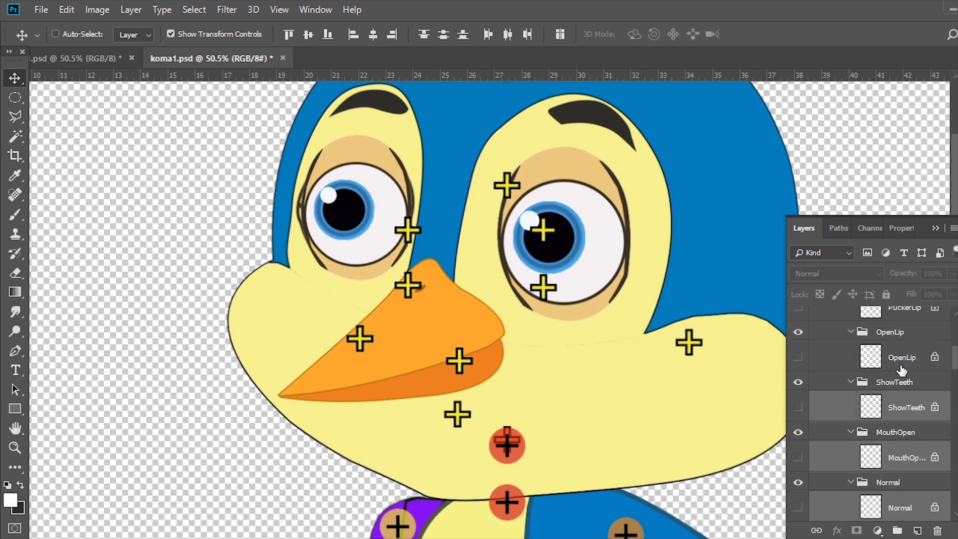
pyautogui.keyDown('ctrl'); pyautogui.click(899, 358); pyautogui.keyUp('ctrl')
pyautogui.scroll(1, 898, 364)
pyautogui.keyDown('ctrl'); pyautogui.click(898, 368); pyautogui.keyUp('ctrl')
pyautogui.keyDown('ctrl'); pyautogui.click(903, 323); pyautogui.keyUp('ctrl')
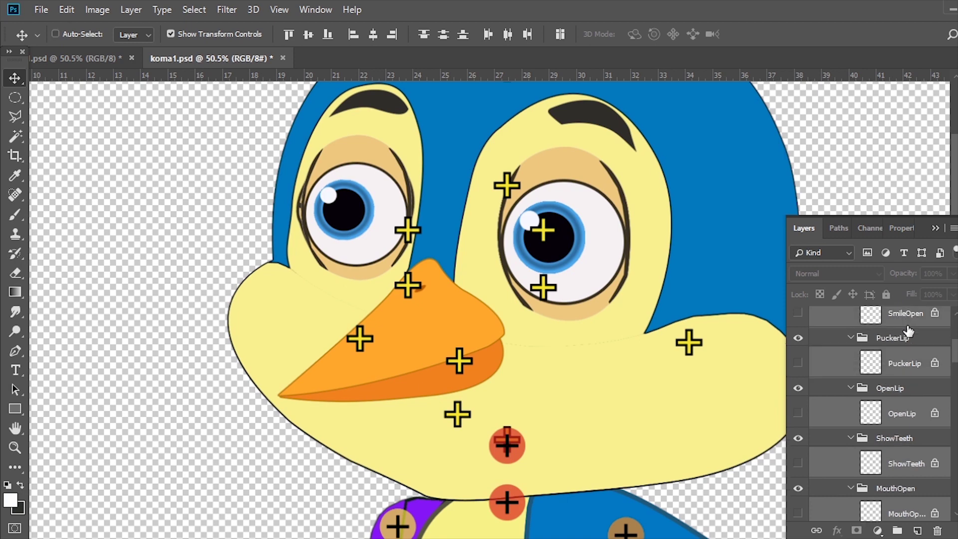
pyautogui.scroll(2, 911, 389)
pyautogui.scroll(1, 912, 397)
pyautogui.keyDown('ctrl'); pyautogui.click(908, 405); pyautogui.keyUp('ctrl')
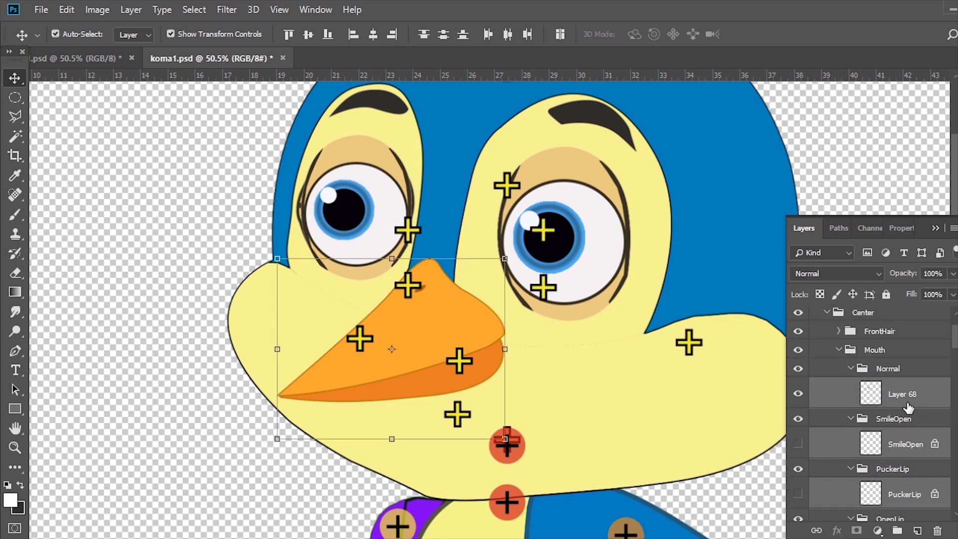
# Step: Delete the selected mouth placeholder layers, keeping Layer 68
pyautogui.keyDown('ctrl'); pyautogui.click(908, 408); pyautogui.keyUp('ctrl')
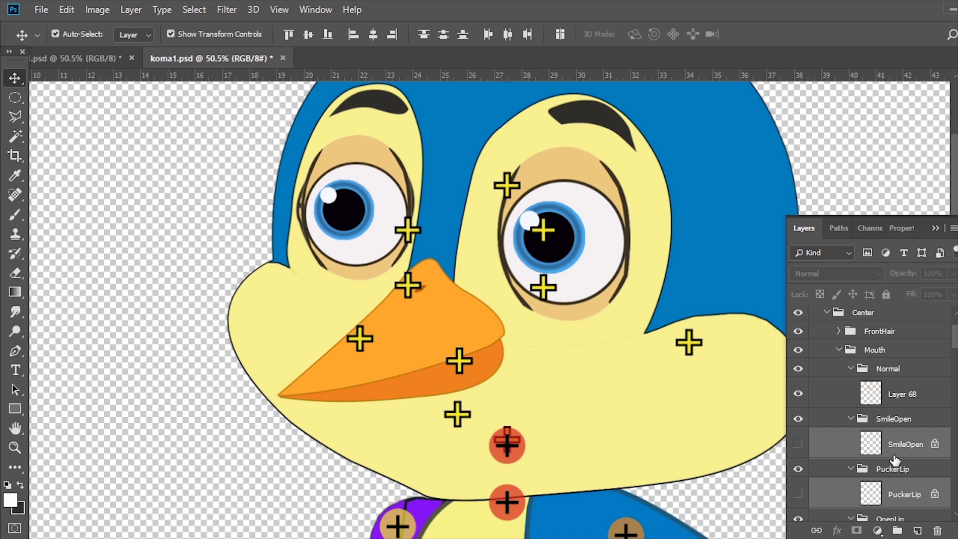
pyautogui.press('Delete')
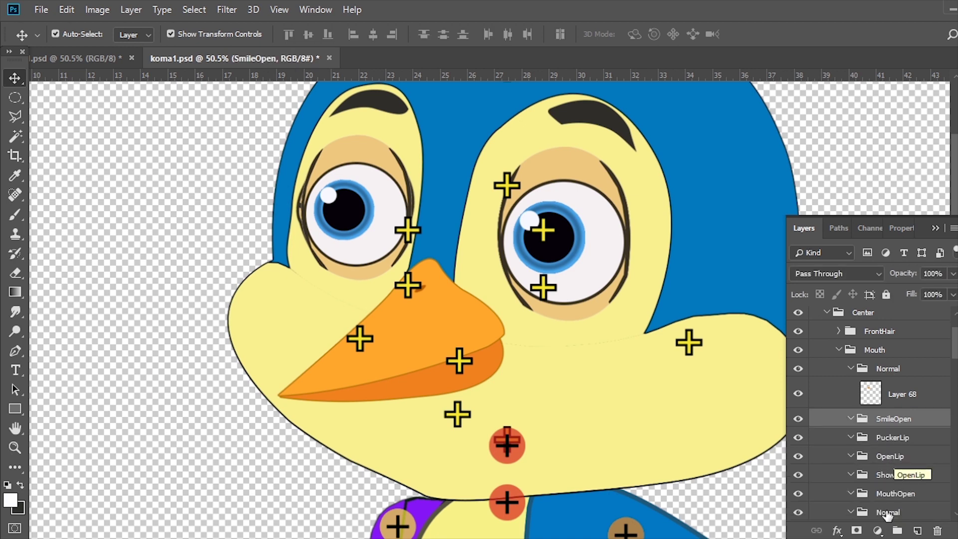
pyautogui.scroll(-3, 909, 444)
pyautogui.scroll(-3, 909, 444)
pyautogui.scroll(-3, 909, 447)
pyautogui.scroll(-3, 912, 448)
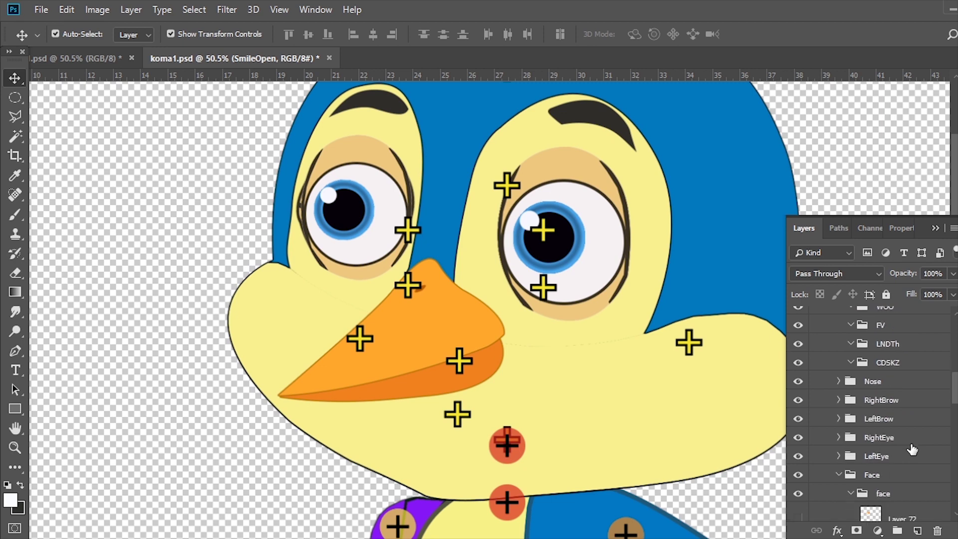
pyautogui.scroll(-3, 911, 449)
pyautogui.scroll(-2, 801, 479)
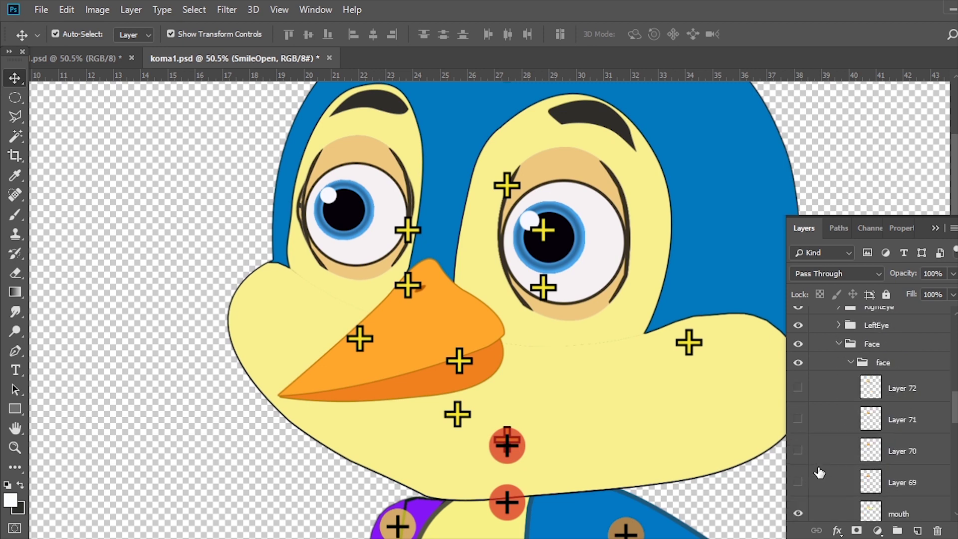
pyautogui.scroll(-2, 818, 469)
pyautogui.scroll(-1, 795, 456)
# Step: Show Layers 69 and 70 and move them into the SmileOpen and PuckerLip folders
pyautogui.click(798, 446)
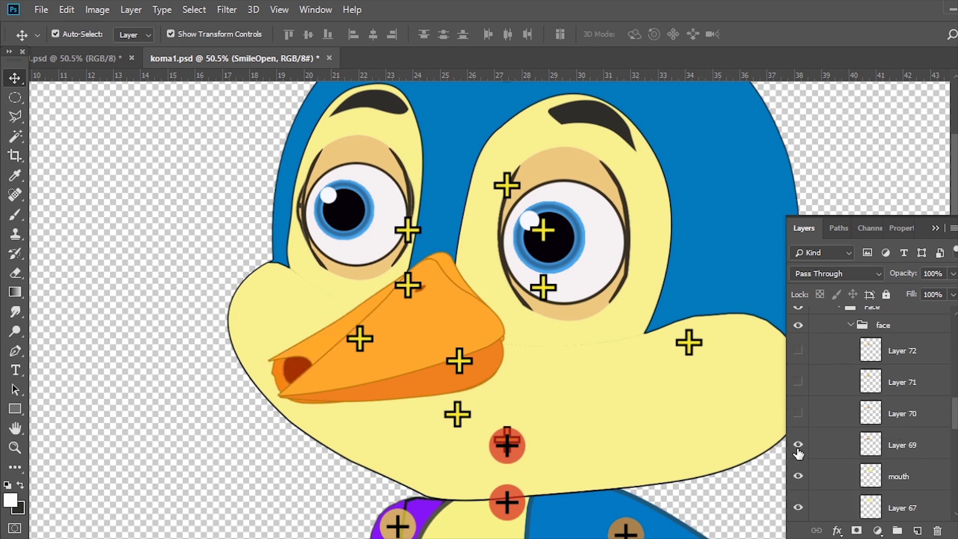
pyautogui.click(892, 449)
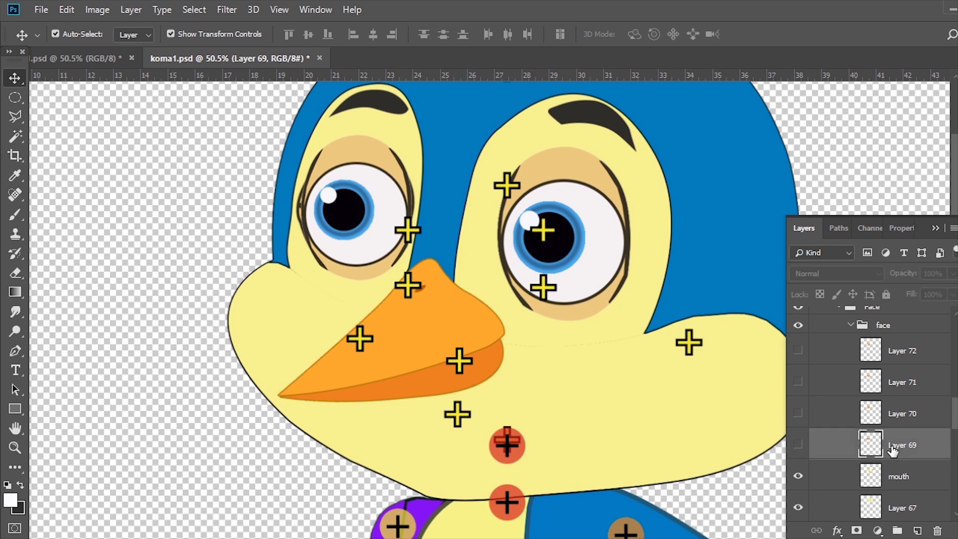
pyautogui.moveTo(905, 449)
pyautogui.mouseDown()
pyautogui.moveTo(876, 279)
pyautogui.moveTo(901, 395)
pyautogui.moveTo(869, 395)
pyautogui.mouseUp()
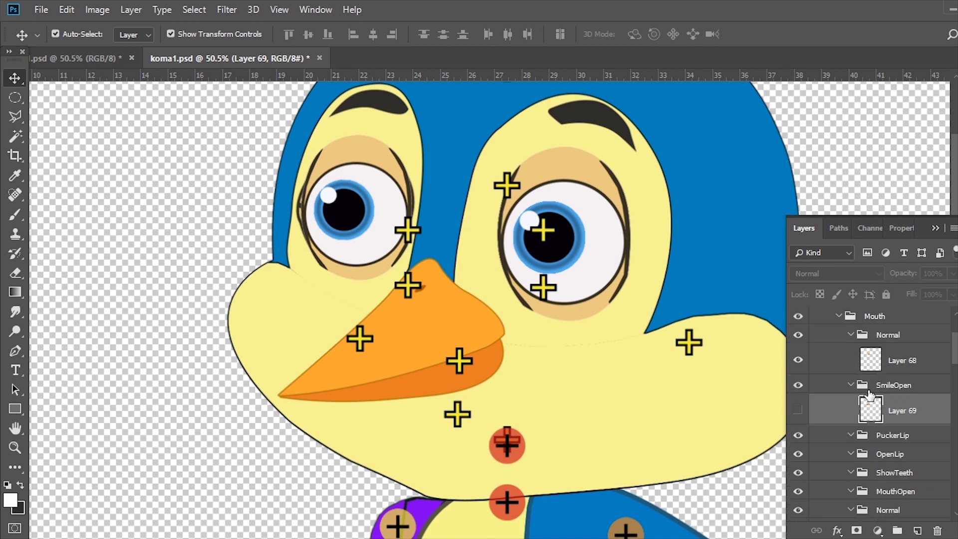
pyautogui.click(809, 409)
pyautogui.scroll(-2, 823, 419)
pyautogui.scroll(-3, 825, 423)
pyautogui.scroll(-3, 830, 427)
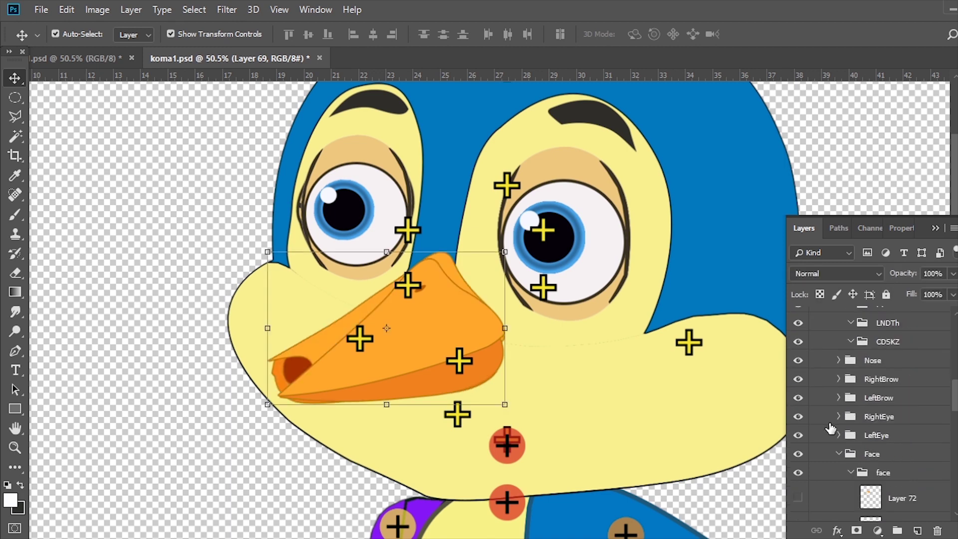
pyautogui.scroll(-3, 830, 427)
pyautogui.click(797, 430)
pyautogui.moveTo(883, 430); pyautogui.dragTo(875, 270)
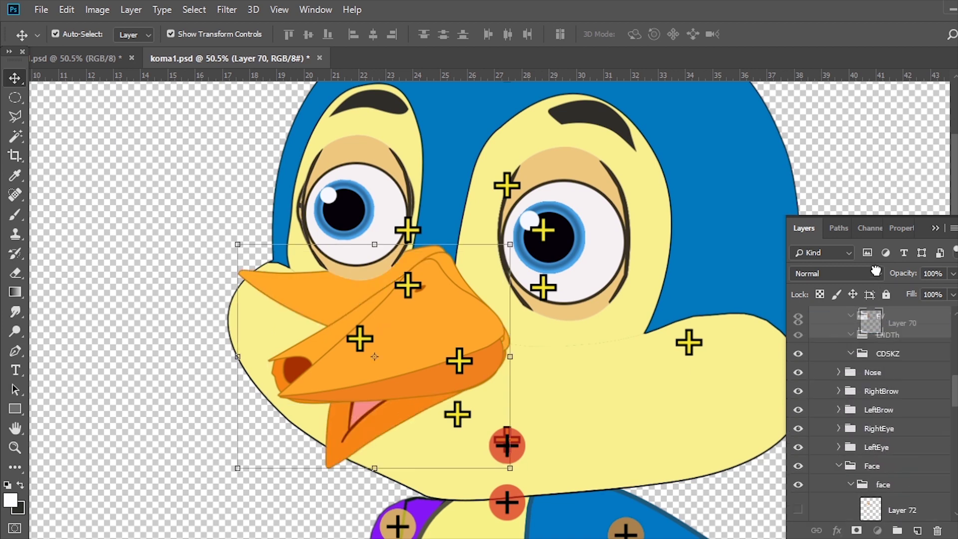
pyautogui.moveTo(876, 271)
pyautogui.mouseDown()
pyautogui.moveTo(893, 443)
pyautogui.moveTo(890, 404)
pyautogui.mouseUp()
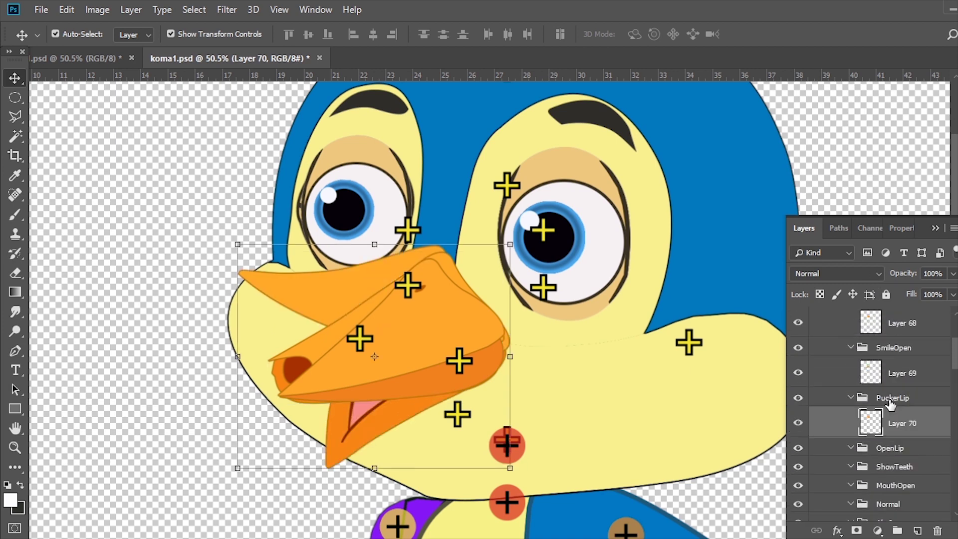
# Step: Make Layer 71 visible and move it into the OpenLip group
pyautogui.scroll(-3, 882, 428)
pyautogui.scroll(-3, 881, 429)
pyautogui.scroll(-3, 878, 430)
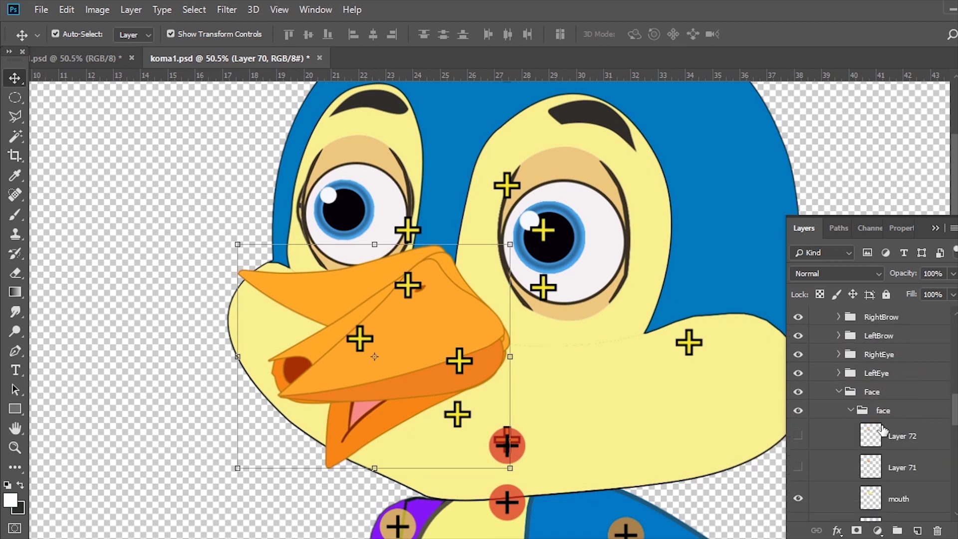
pyautogui.click(798, 411)
pyautogui.click(893, 421)
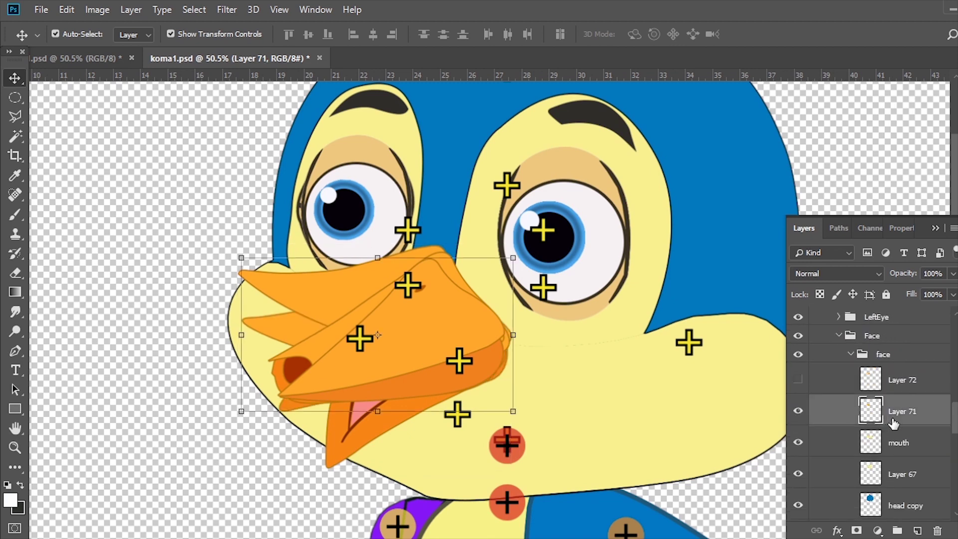
pyautogui.moveTo(910, 418)
pyautogui.mouseDown()
pyautogui.moveTo(902, 257)
pyautogui.moveTo(919, 456)
pyautogui.mouseUp()
pyautogui.scroll(-2, 873, 429)
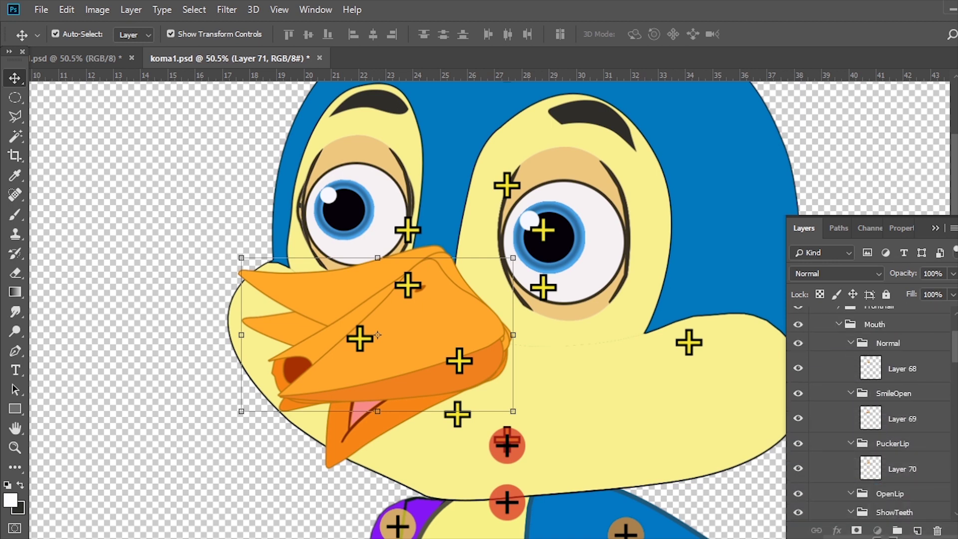
pyautogui.moveTo(893, 459); pyautogui.dragTo(904, 445)
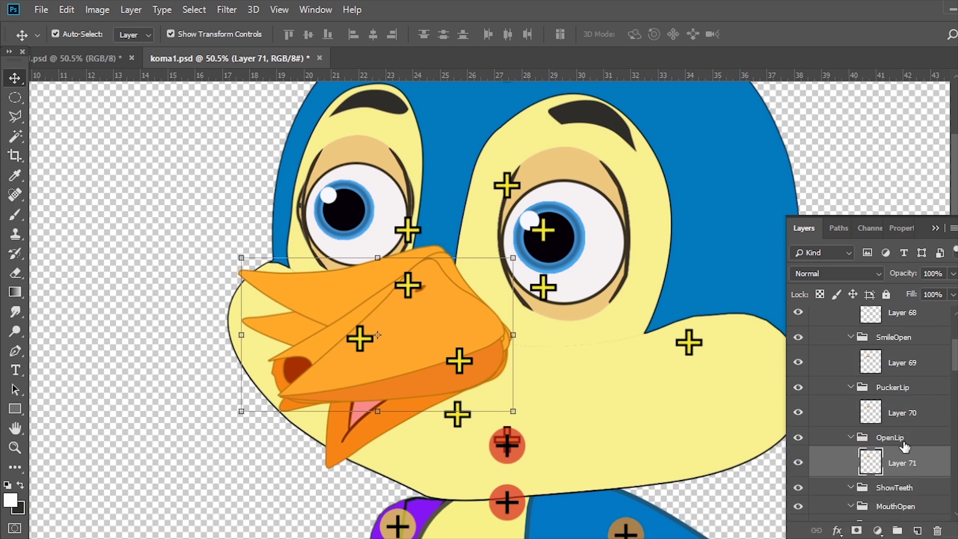
# Step: Make Layer 72 visible and move it into the ShowTeeth group
pyautogui.scroll(-2, 890, 448)
pyautogui.scroll(-1, 890, 448)
pyautogui.scroll(-2, 890, 448)
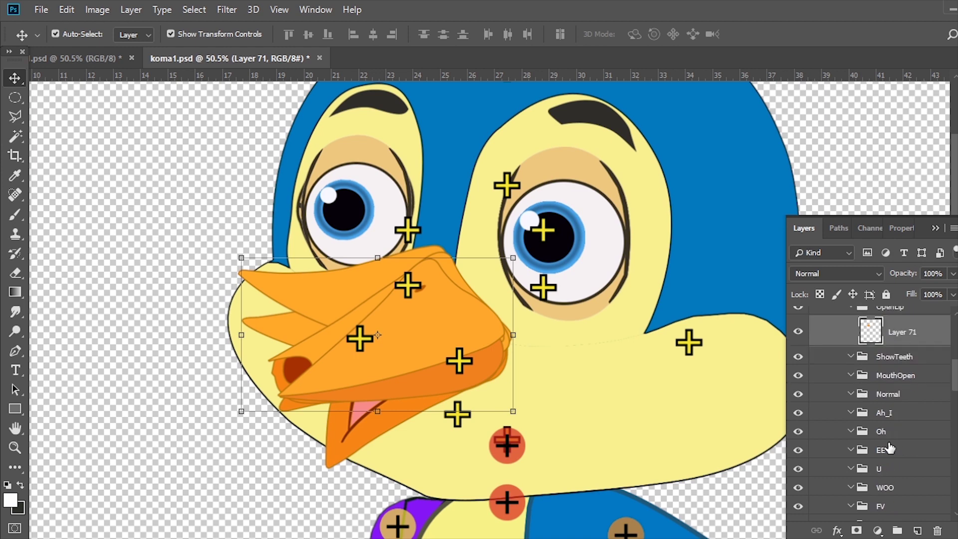
pyautogui.scroll(-5, 890, 448)
pyautogui.scroll(-2, 889, 449)
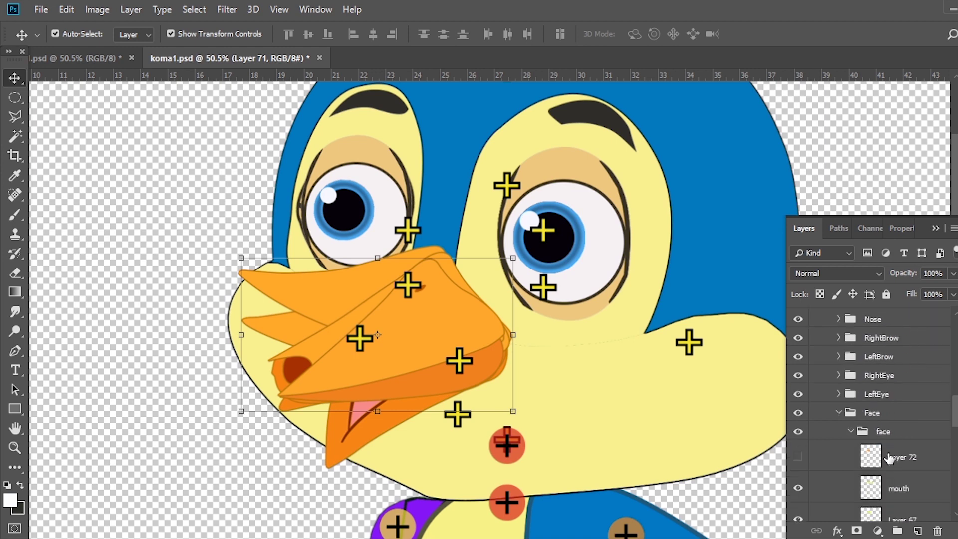
pyautogui.click(798, 457)
pyautogui.moveTo(883, 457)
pyautogui.mouseDown()
pyautogui.moveTo(904, 257)
pyautogui.moveTo(915, 368)
pyautogui.mouseUp()
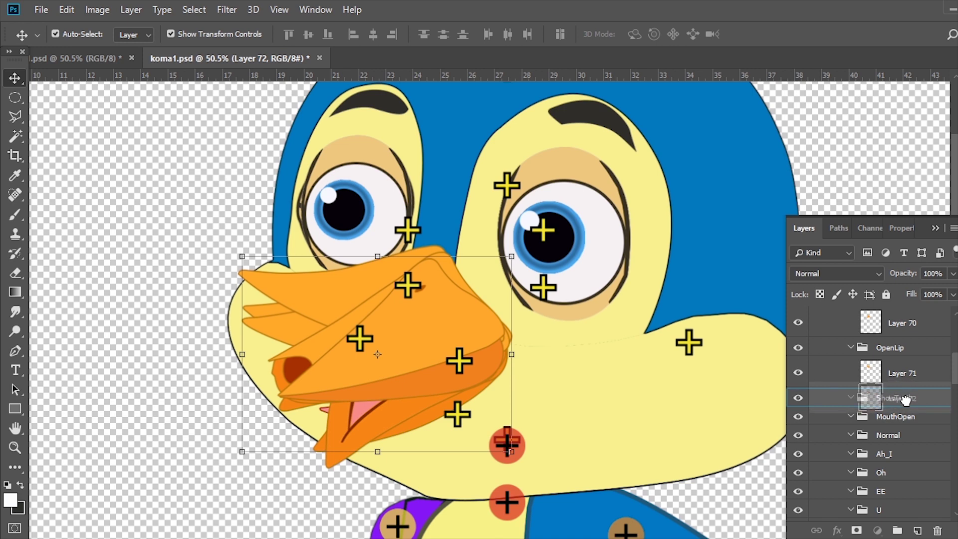
pyautogui.moveTo(915, 368); pyautogui.dragTo(908, 405)
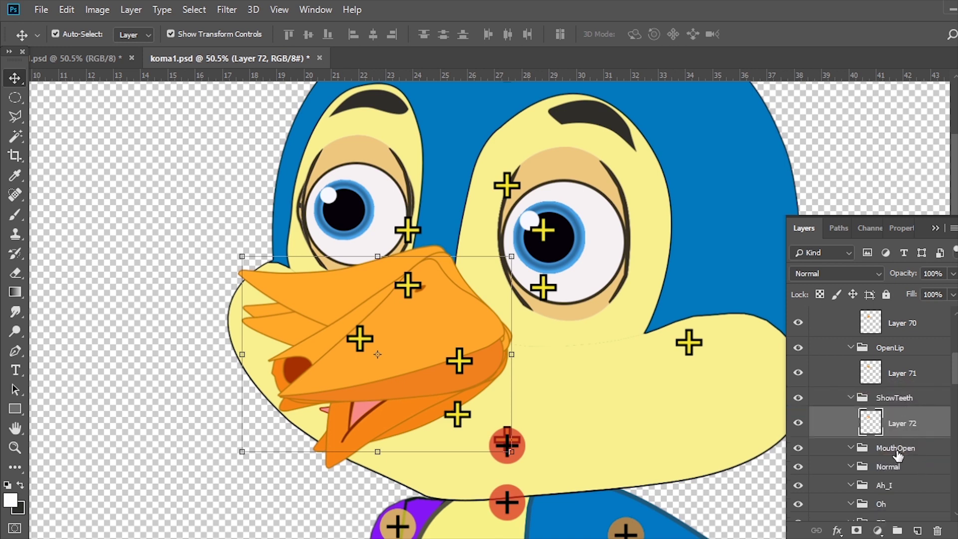
pyautogui.click(913, 447)
pyautogui.scroll(2, 898, 424)
pyautogui.scroll(1, 897, 424)
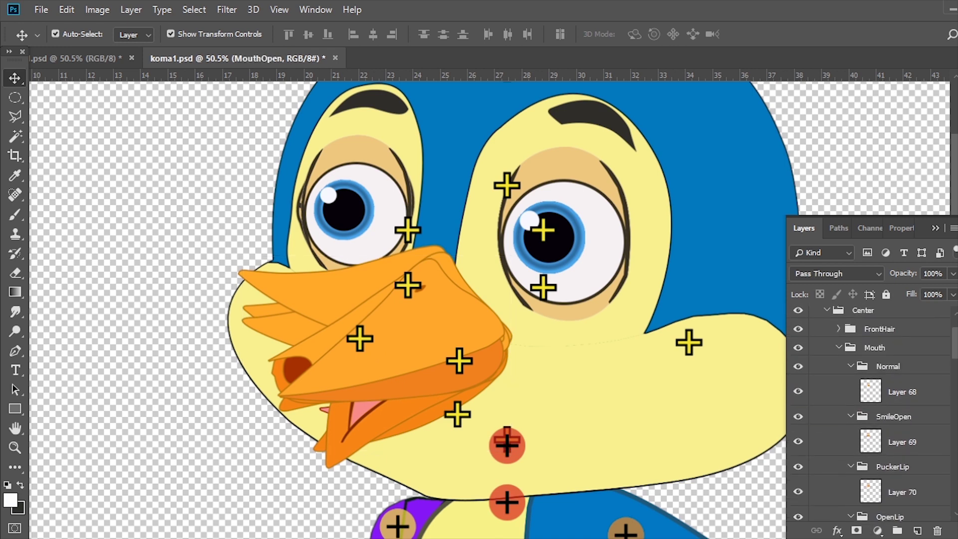
pyautogui.scroll(1, 898, 424)
# Step: Duplicate Layer 69 with Ctrl+J and move the copy into the MouthOpen group
pyautogui.click(897, 423)
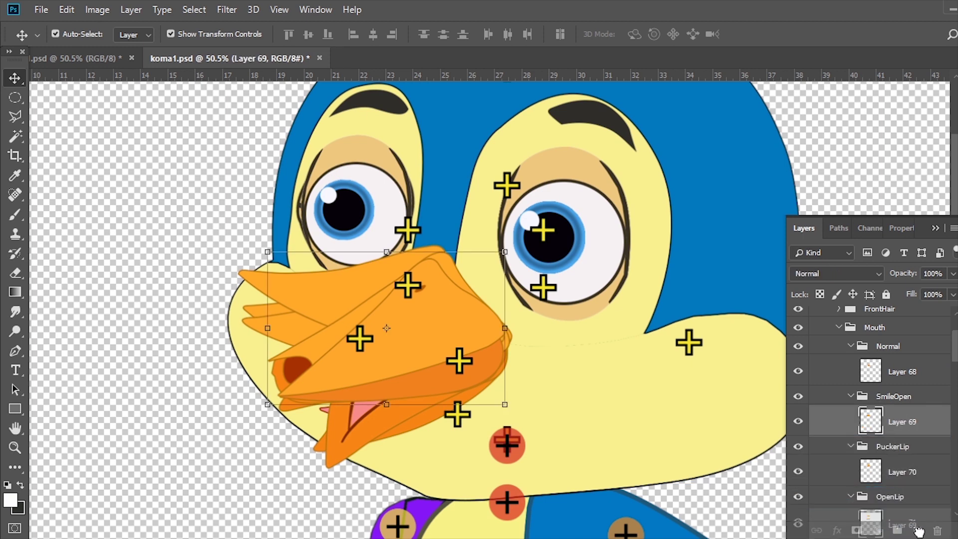
pyautogui.hotkey('ctrl', 'j')
pyautogui.moveTo(898, 421); pyautogui.dragTo(906, 535)
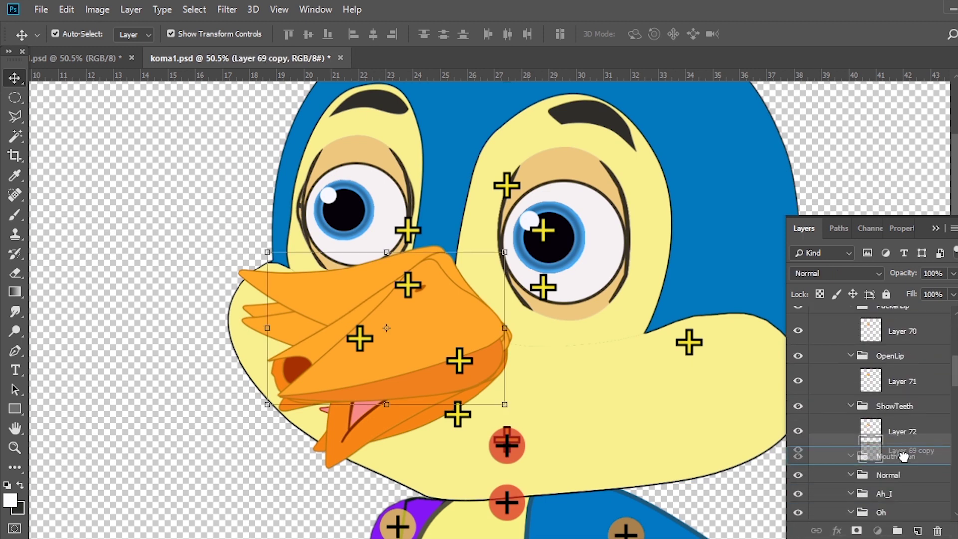
pyautogui.moveTo(907, 536); pyautogui.dragTo(904, 460)
pyautogui.scroll(2, 904, 461)
pyautogui.scroll(3, 903, 463)
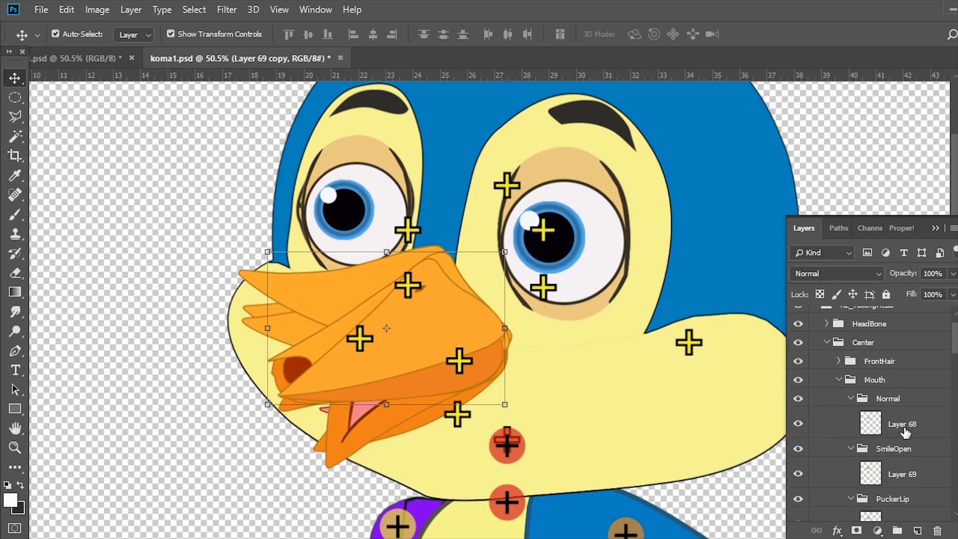
# Step: Duplicate Layer 68 and place the copy in the lower Normal group
pyautogui.click(906, 432)
pyautogui.hotkey('ctrl', 'j')
pyautogui.moveTo(905, 432); pyautogui.dragTo(903, 260)
pyautogui.scroll(-5, 904, 439)
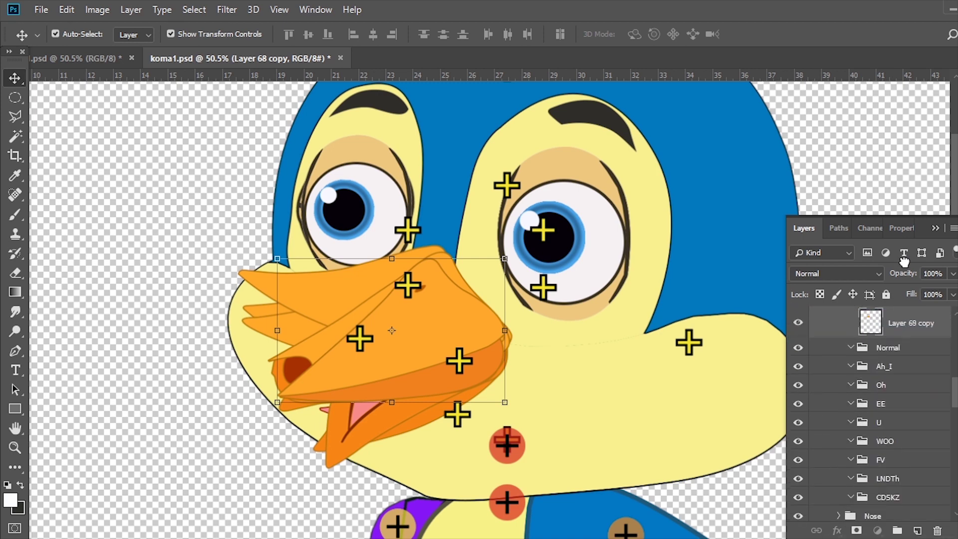
pyautogui.moveTo(904, 259); pyautogui.dragTo(898, 394)
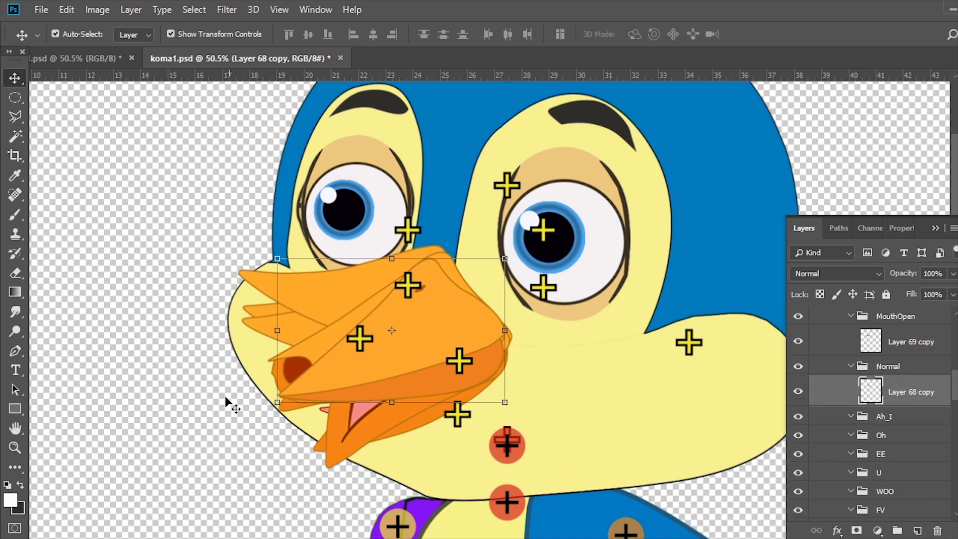
pyautogui.click(149, 364)
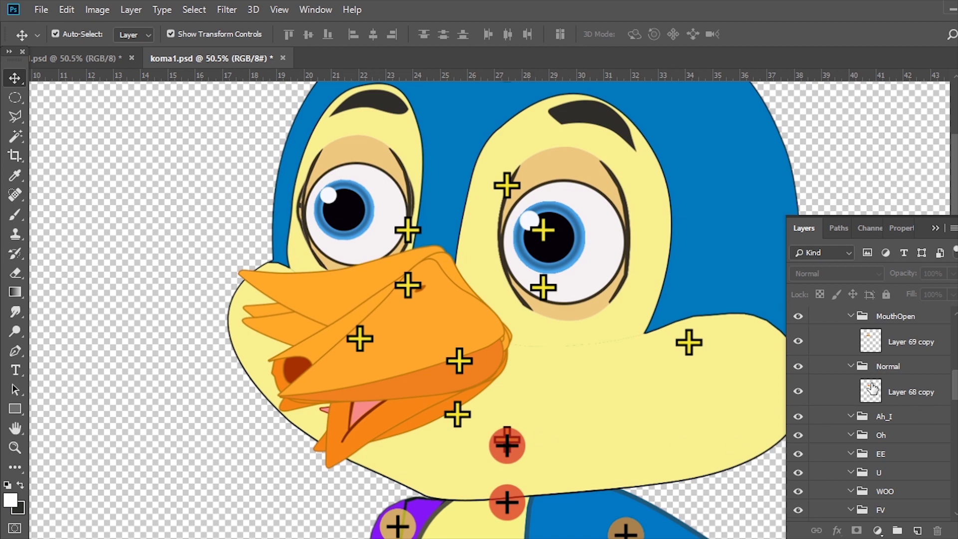
# Step: Select the Oh, EE, U, WOO, FV and CDSKZ mouth groups in turn
pyautogui.click(851, 369)
pyautogui.click(890, 423)
pyautogui.scroll(-1, 884, 438)
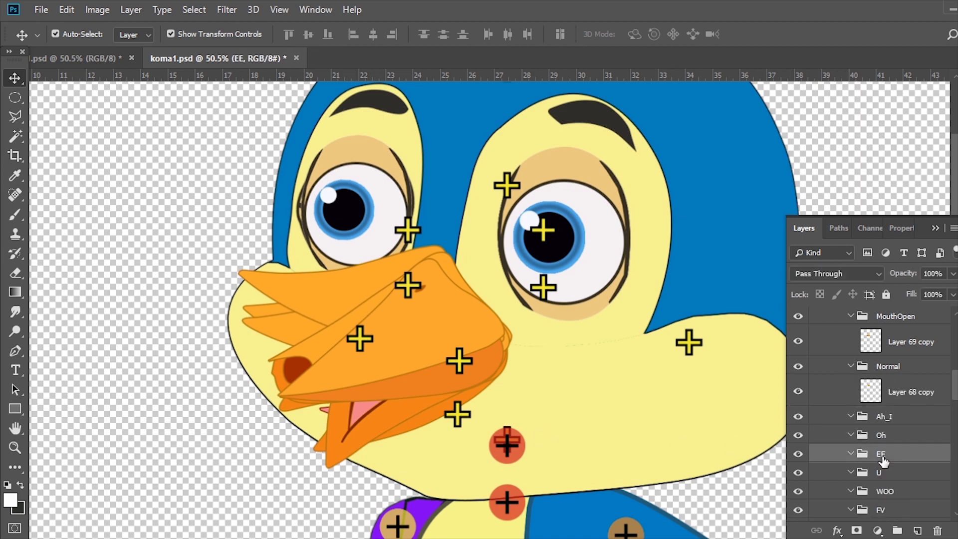
pyautogui.click(882, 435)
pyautogui.click(883, 456)
pyautogui.click(883, 492)
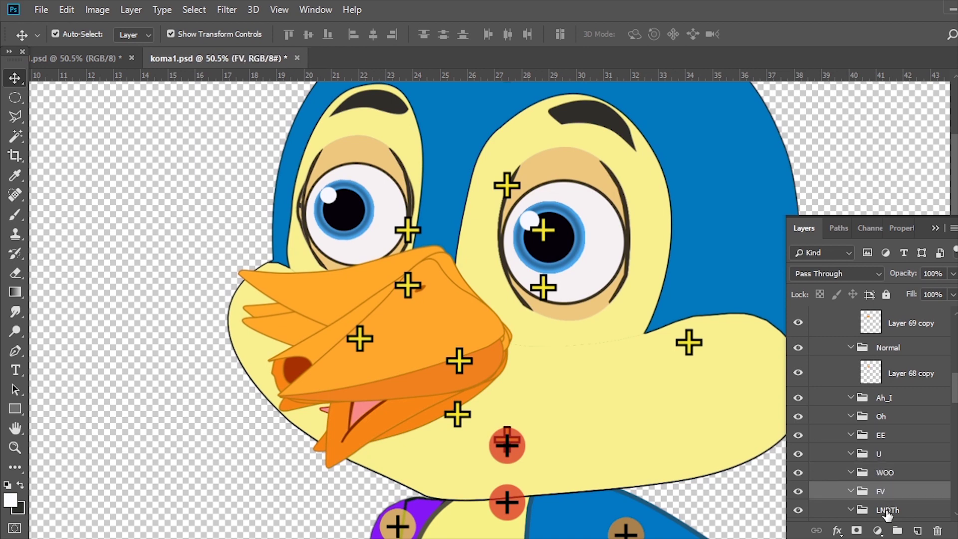
pyautogui.click(885, 511)
pyautogui.scroll(-1, 887, 517)
pyautogui.scroll(-1, 887, 516)
pyautogui.click(889, 494)
pyautogui.scroll(-3, 891, 498)
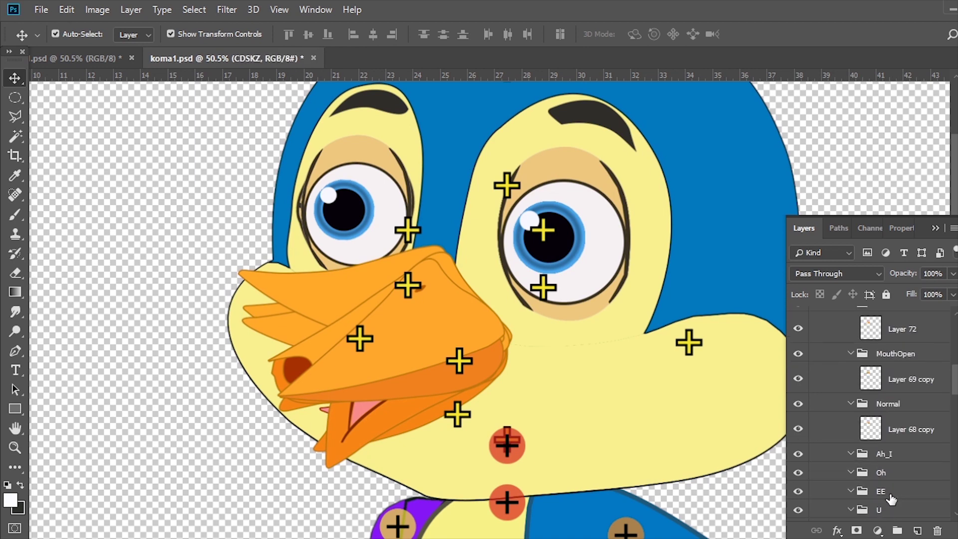
pyautogui.scroll(-5, 891, 498)
pyautogui.scroll(2, 890, 499)
pyautogui.scroll(1, 890, 498)
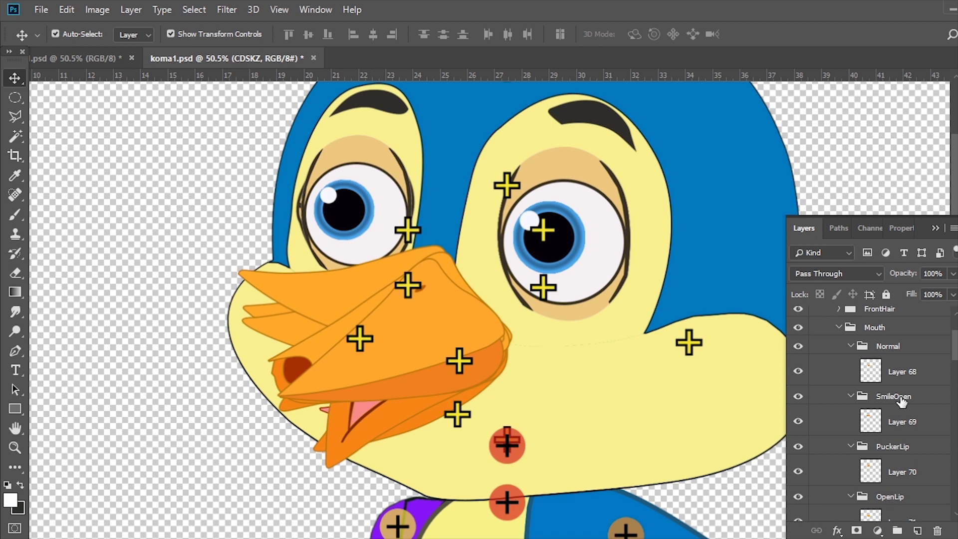
# Step: Duplicate Layer 68 in Normal, Layer 70 in PuckerLip and Layer 71 in OpenLip
pyautogui.moveTo(900, 375); pyautogui.dragTo(916, 531)
pyautogui.moveTo(911, 453); pyautogui.dragTo(917, 531)
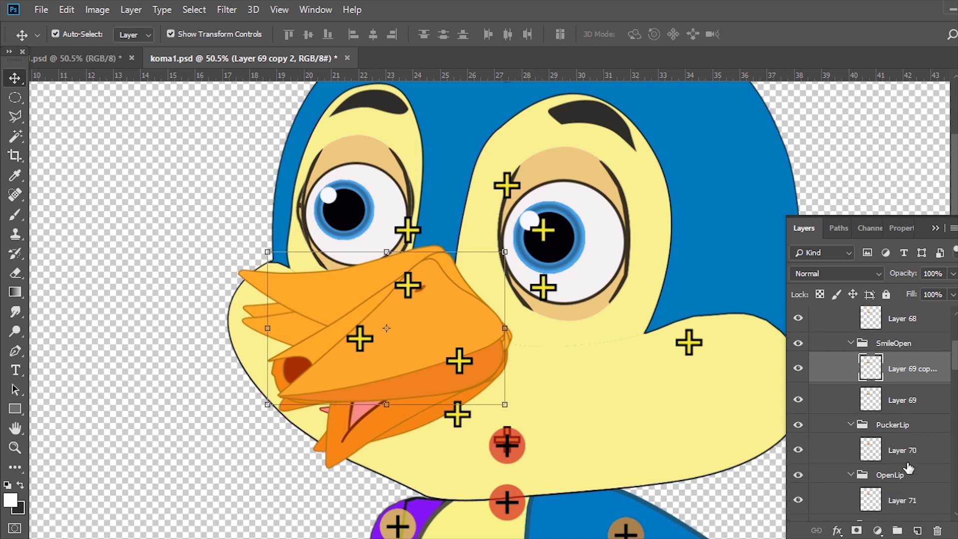
pyautogui.moveTo(907, 451); pyautogui.dragTo(917, 531)
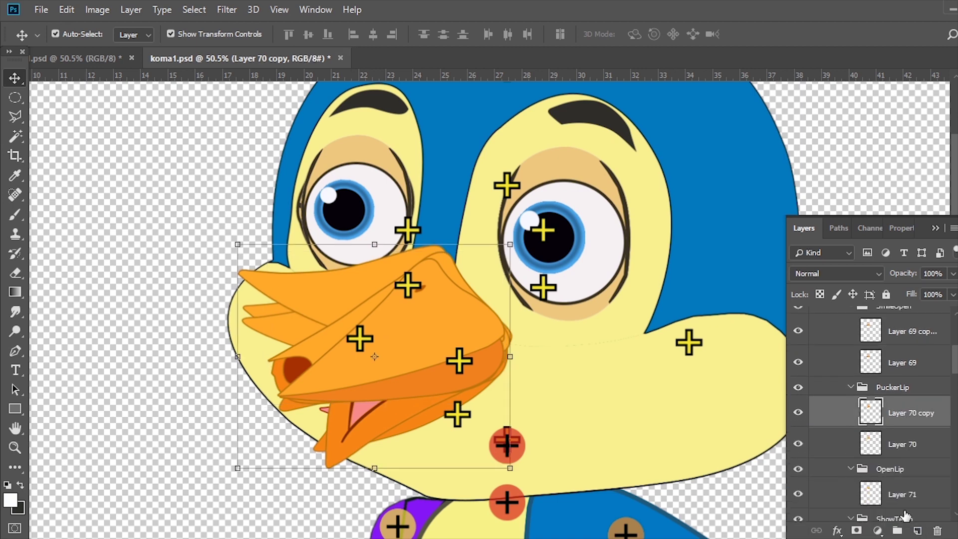
pyautogui.moveTo(903, 498); pyautogui.dragTo(917, 532)
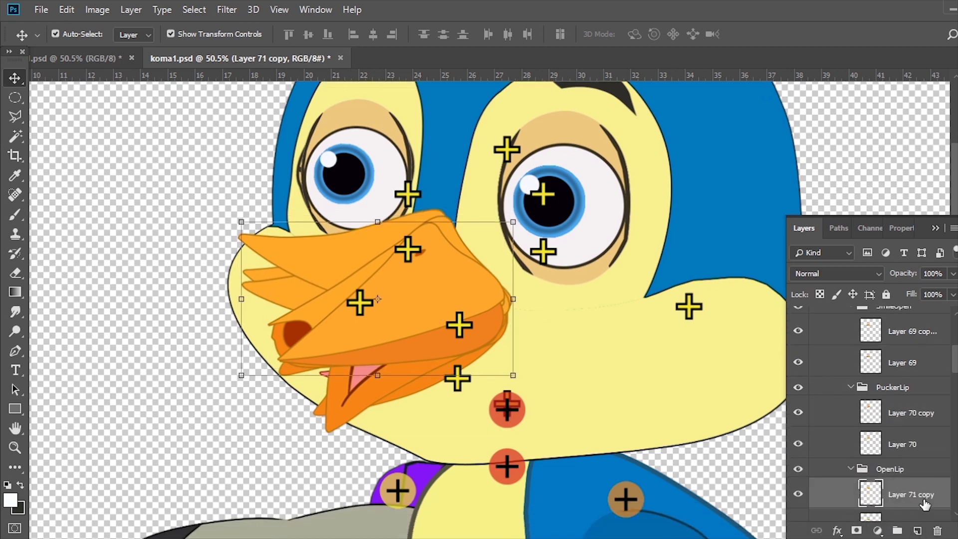
# Step: Duplicate Layer 72 twice within the ShowTeeth group
pyautogui.scroll(-4, 918, 494)
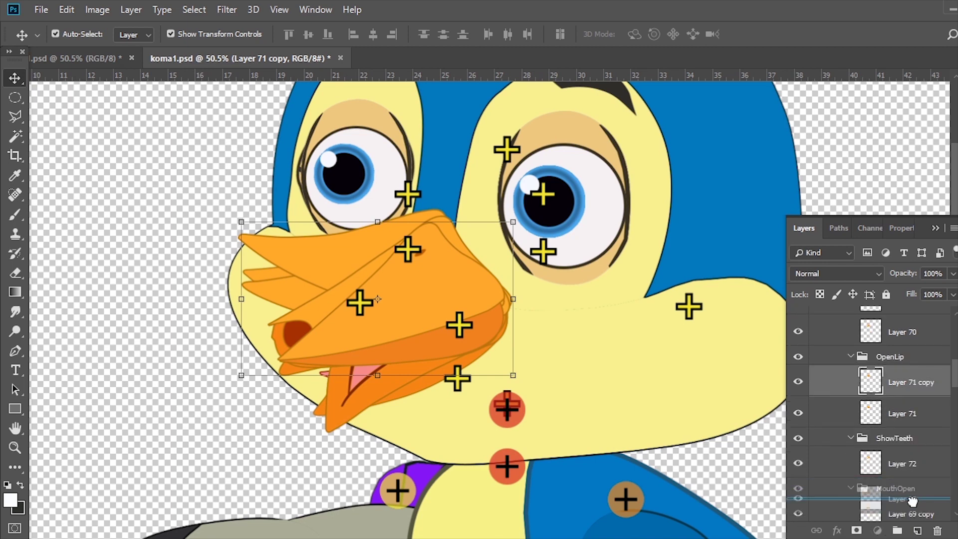
pyautogui.moveTo(905, 468); pyautogui.dragTo(917, 531)
pyautogui.scroll(-2, 913, 484)
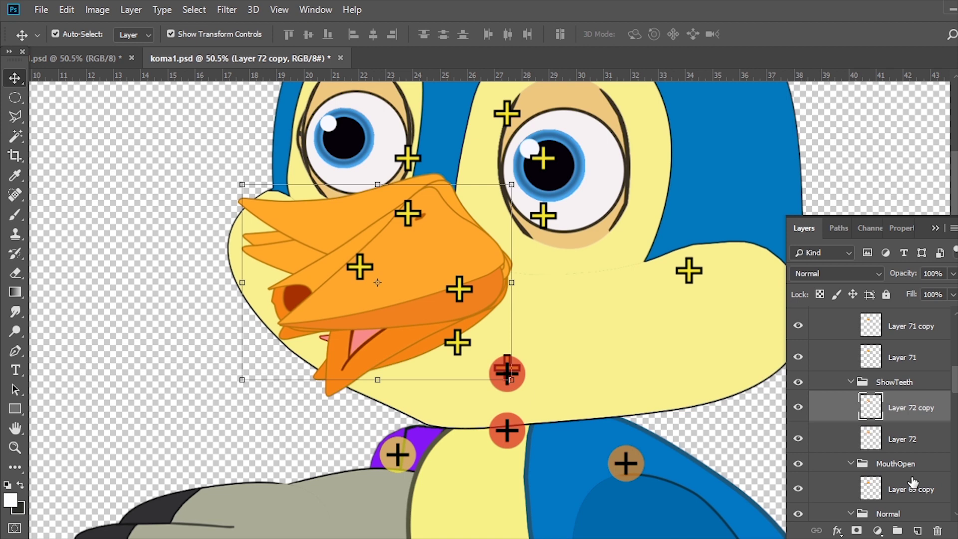
pyautogui.scroll(1, 913, 482)
pyautogui.moveTo(906, 435); pyautogui.dragTo(919, 531)
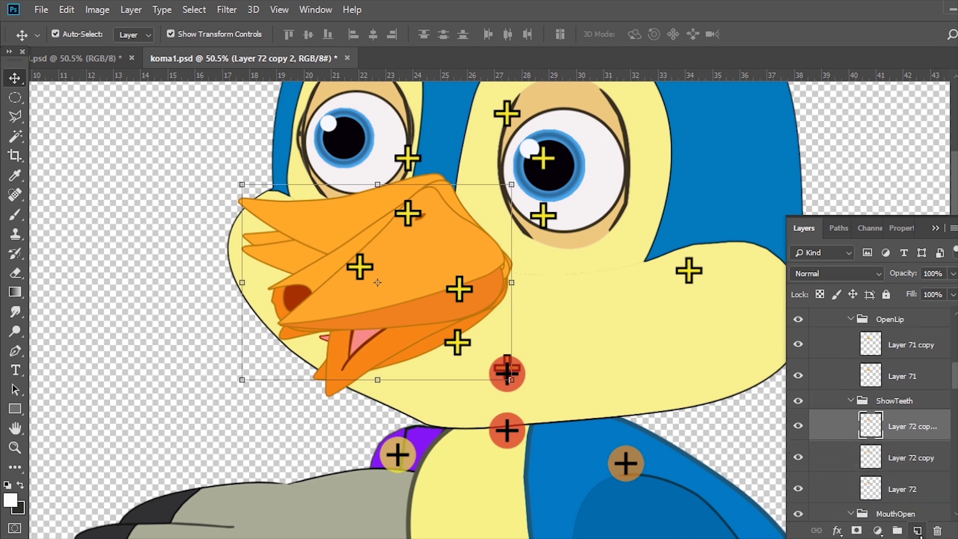
pyautogui.scroll(1, 916, 479)
pyautogui.scroll(2, 916, 463)
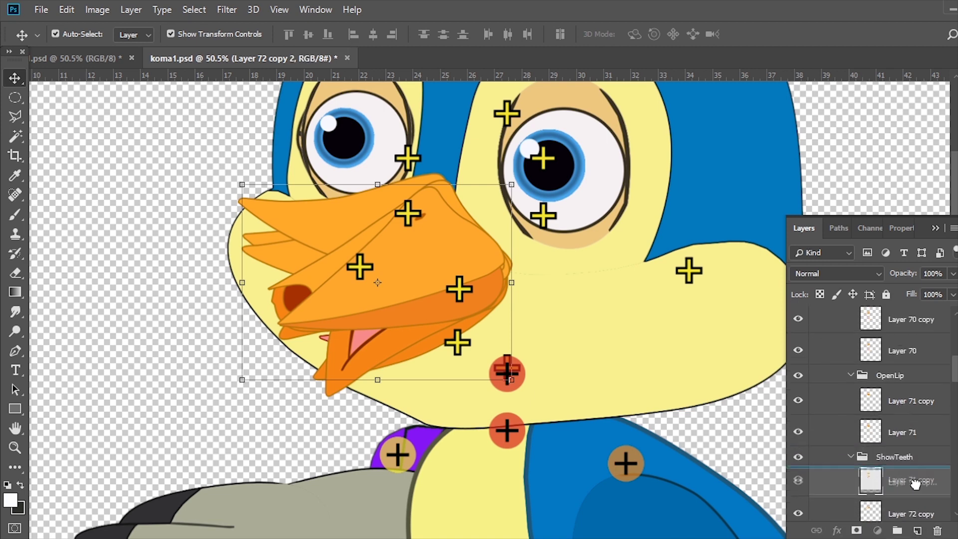
# Step: Make one more beak layer duplicate and scroll through the mouth groups to review them
pyautogui.moveTo(905, 411); pyautogui.dragTo(917, 530)
pyautogui.scroll(2, 915, 469)
pyautogui.scroll(1, 916, 457)
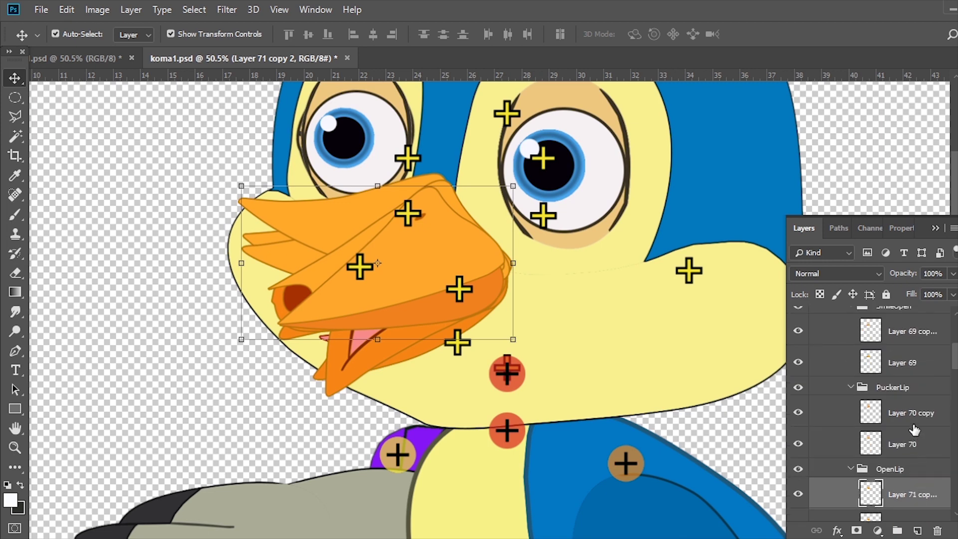
pyautogui.scroll(2, 909, 424)
pyautogui.scroll(2, 909, 424)
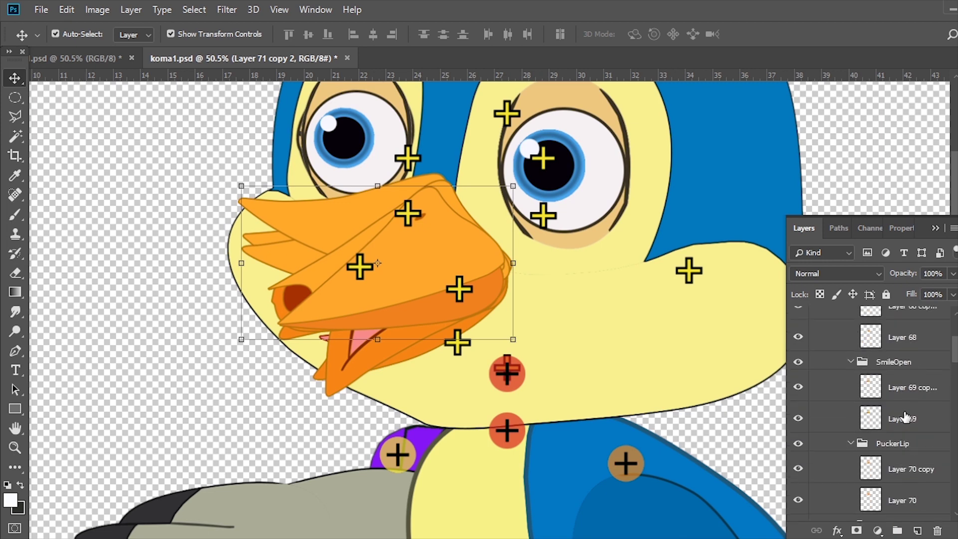
pyautogui.scroll(2, 907, 420)
pyautogui.scroll(-2, 905, 417)
pyautogui.scroll(-4, 905, 417)
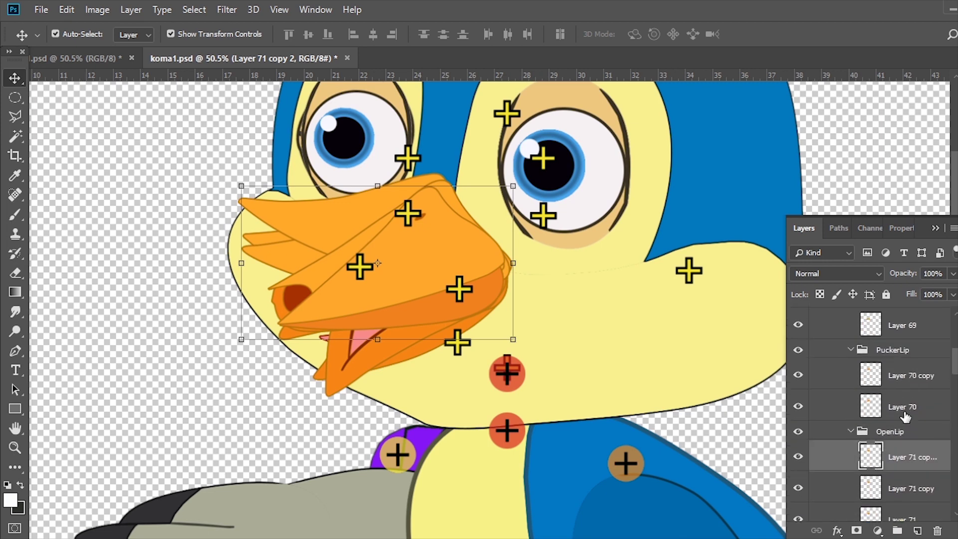
pyautogui.scroll(-5, 905, 417)
pyautogui.scroll(-4, 905, 416)
pyautogui.scroll(-5, 905, 417)
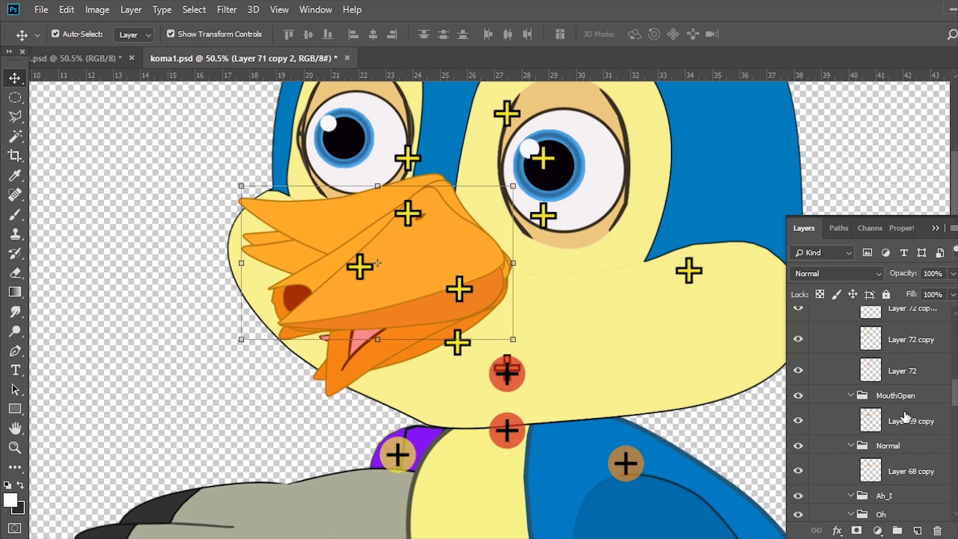
pyautogui.scroll(-1, 905, 416)
# Step: Duplicate Layer 68 copy again, creating Layer 68 copy 3 in the Normal group
pyautogui.moveTo(908, 451); pyautogui.dragTo(917, 531)
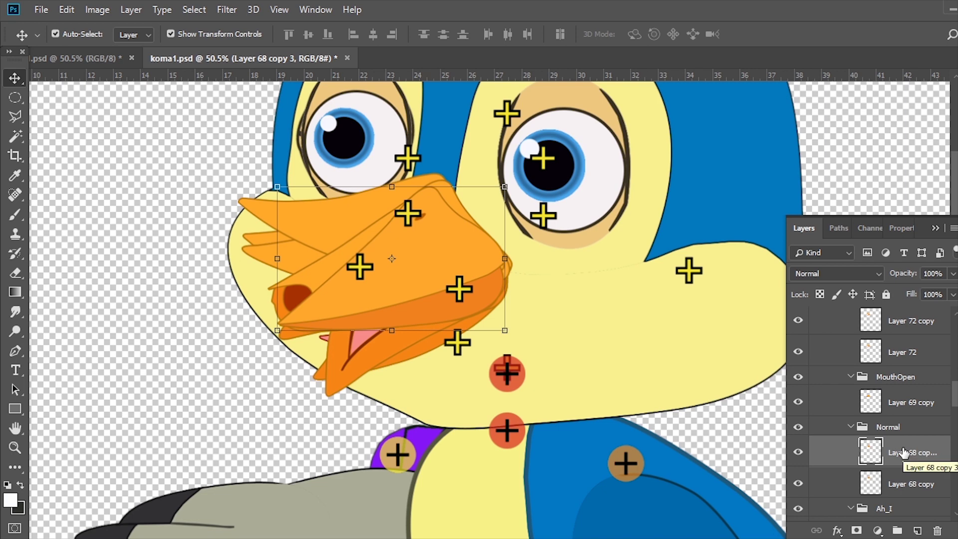
pyautogui.scroll(2, 904, 451)
pyautogui.scroll(3, 904, 451)
pyautogui.scroll(4, 904, 452)
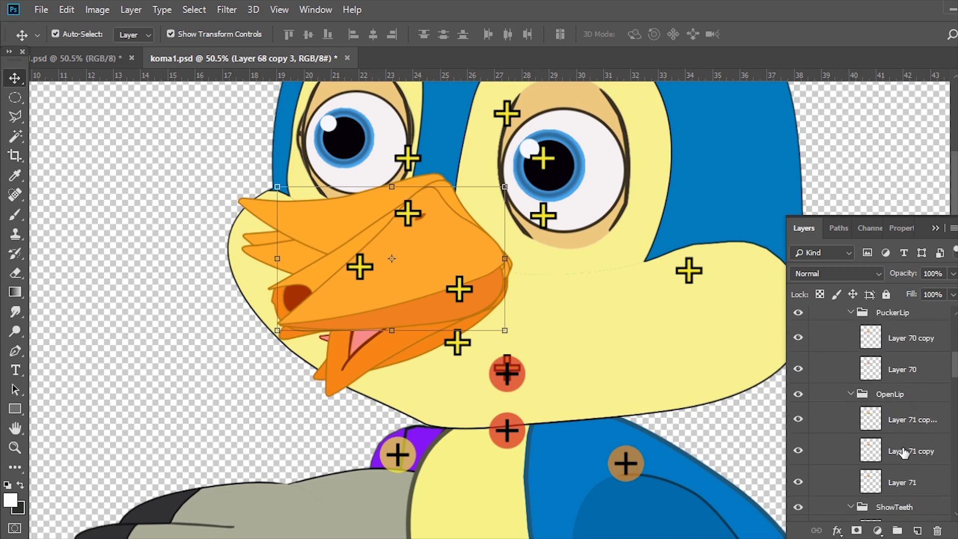
pyautogui.scroll(3, 904, 452)
pyautogui.scroll(2, 904, 451)
pyautogui.scroll(2, 903, 452)
pyautogui.scroll(1, 904, 451)
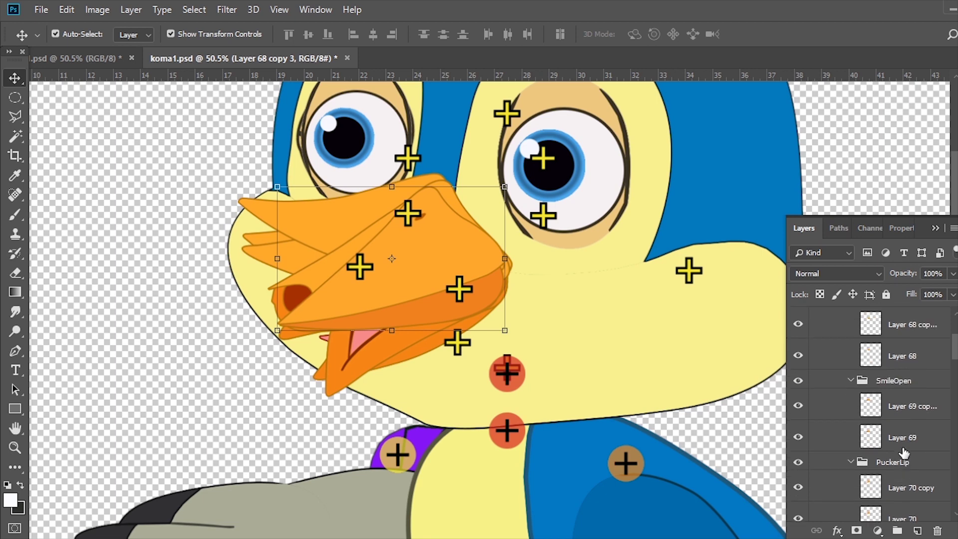
pyautogui.scroll(2, 904, 452)
# Step: Move the spare SmileOpen beak copy (Layer 69 copy) into the Ah_I group
pyautogui.click(900, 464)
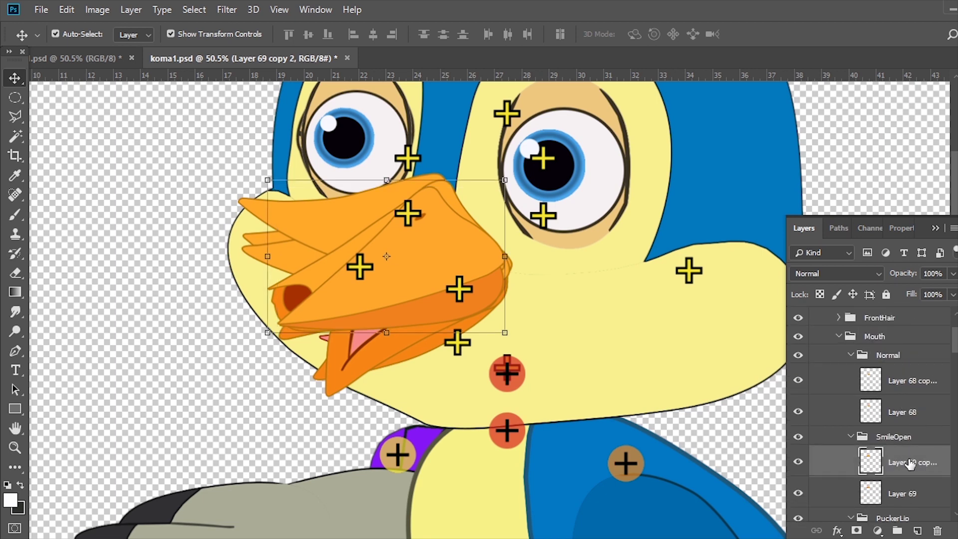
pyautogui.scroll(-2, 909, 463)
pyautogui.scroll(-2, 909, 463)
pyautogui.scroll(-2, 909, 463)
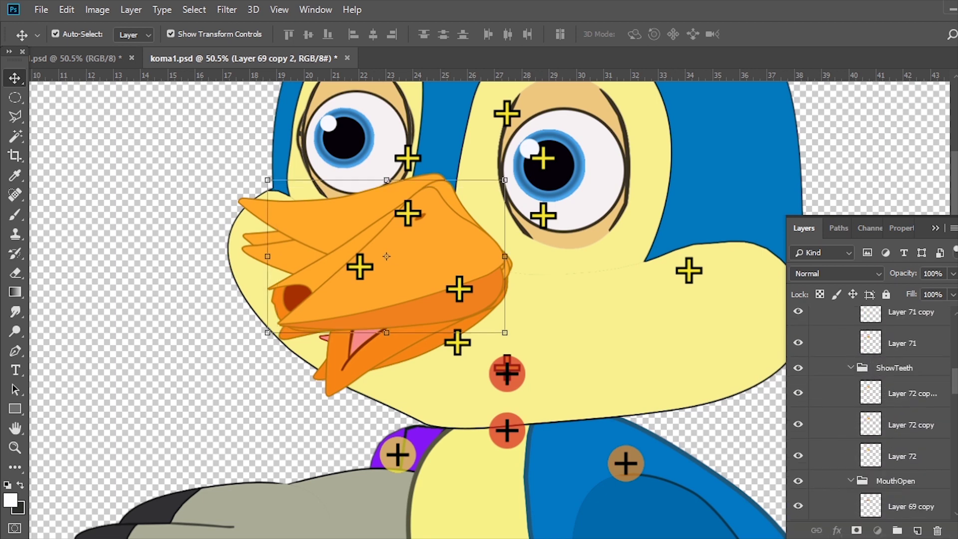
pyautogui.scroll(-2, 909, 463)
pyautogui.scroll(-2, 909, 463)
pyautogui.scroll(-1, 909, 463)
pyautogui.moveTo(900, 499); pyautogui.dragTo(893, 457)
pyautogui.scroll(2, 894, 461)
pyautogui.scroll(2, 894, 462)
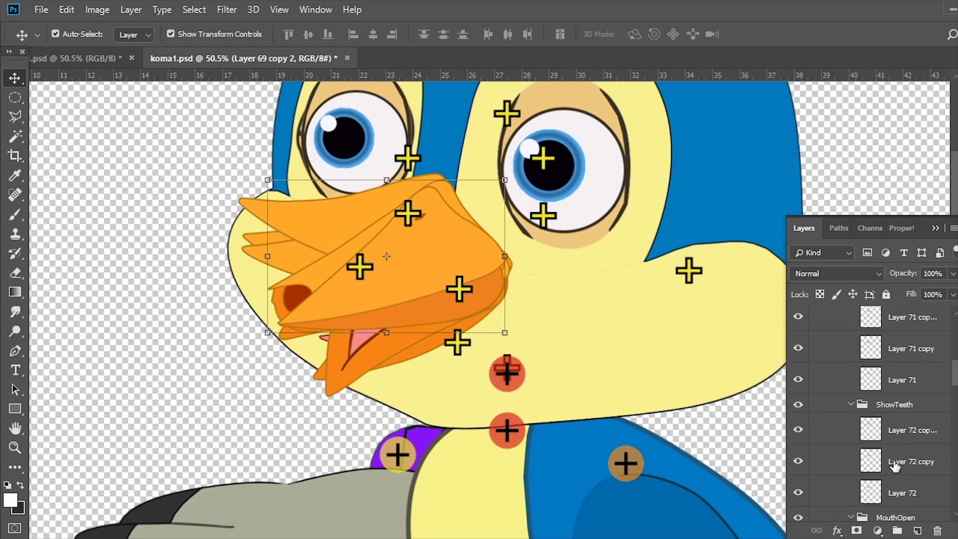
pyautogui.scroll(1, 895, 466)
pyautogui.scroll(1, 895, 465)
pyautogui.scroll(1, 895, 466)
pyautogui.scroll(1, 895, 465)
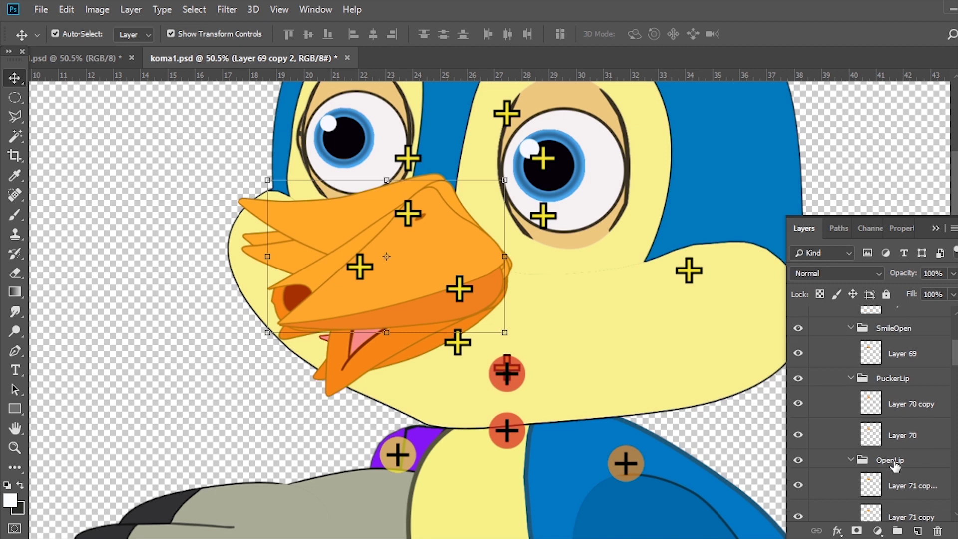
pyautogui.scroll(1, 895, 465)
# Step: Move Layer 70 copy from PuckerLip into the Oh group
pyautogui.click(905, 424)
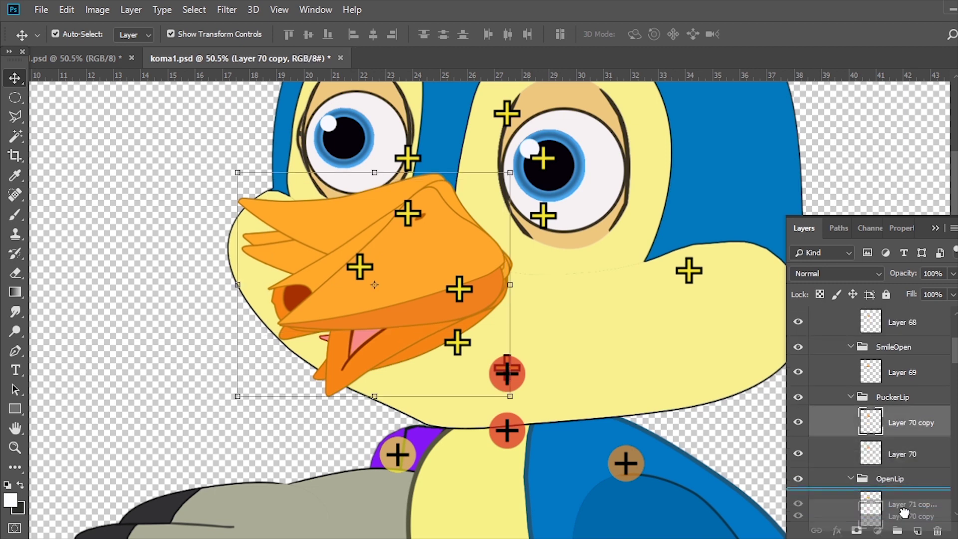
pyautogui.scroll(-2, 905, 426)
pyautogui.scroll(-2, 905, 427)
pyautogui.moveTo(905, 315); pyautogui.dragTo(906, 388)
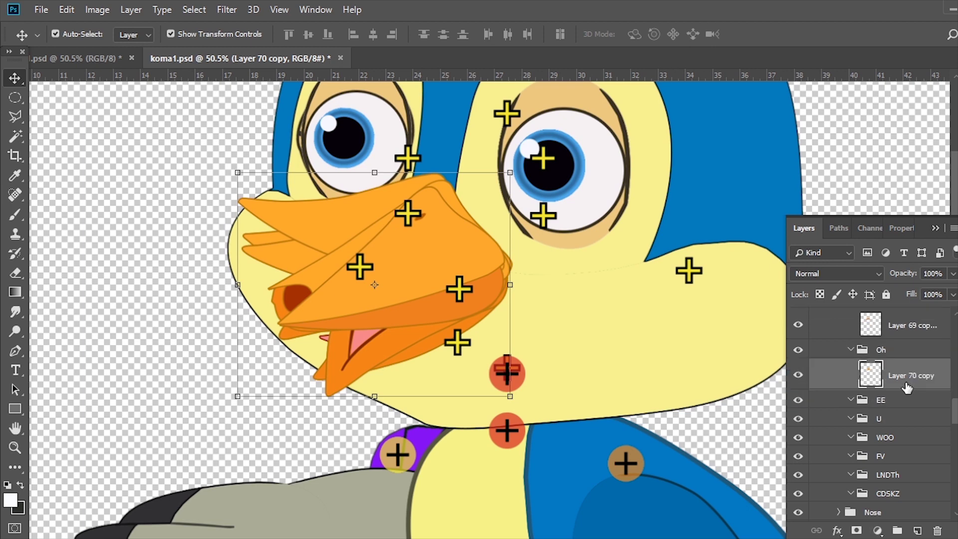
pyautogui.scroll(1, 906, 385)
pyautogui.scroll(2, 907, 385)
pyautogui.scroll(1, 906, 385)
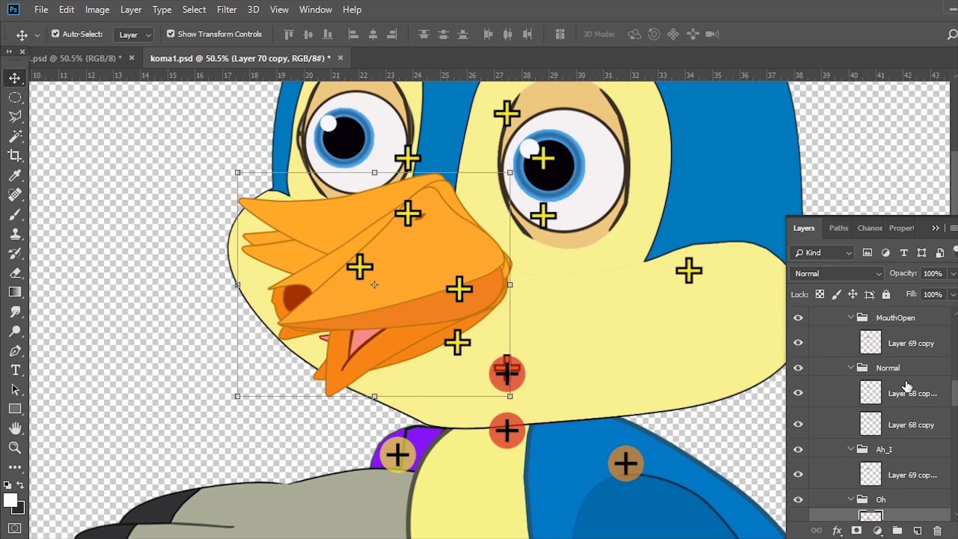
pyautogui.scroll(1, 907, 385)
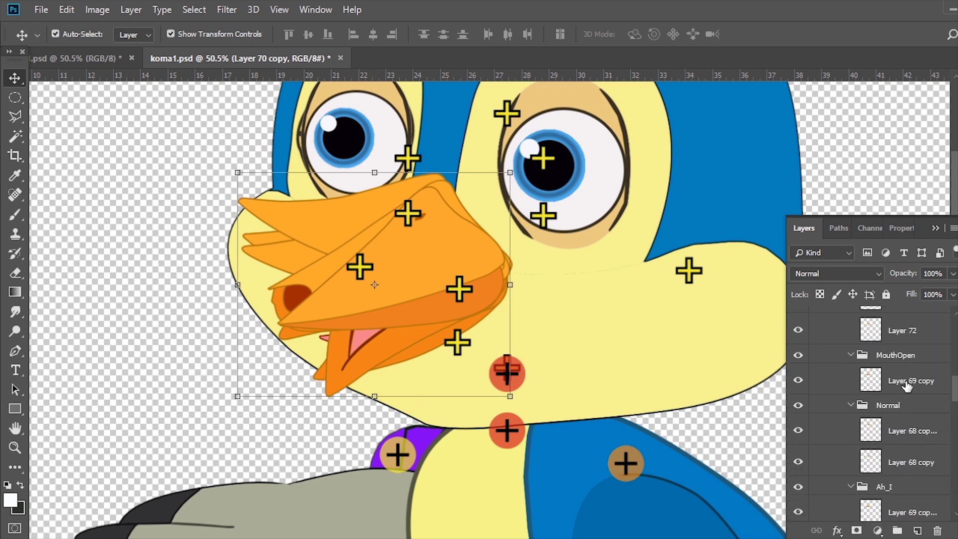
# Step: Move Layer 68 copy 3 from the Normal group into the EE group
pyautogui.click(903, 432)
pyautogui.scroll(-2, 903, 442)
pyautogui.scroll(-2, 903, 442)
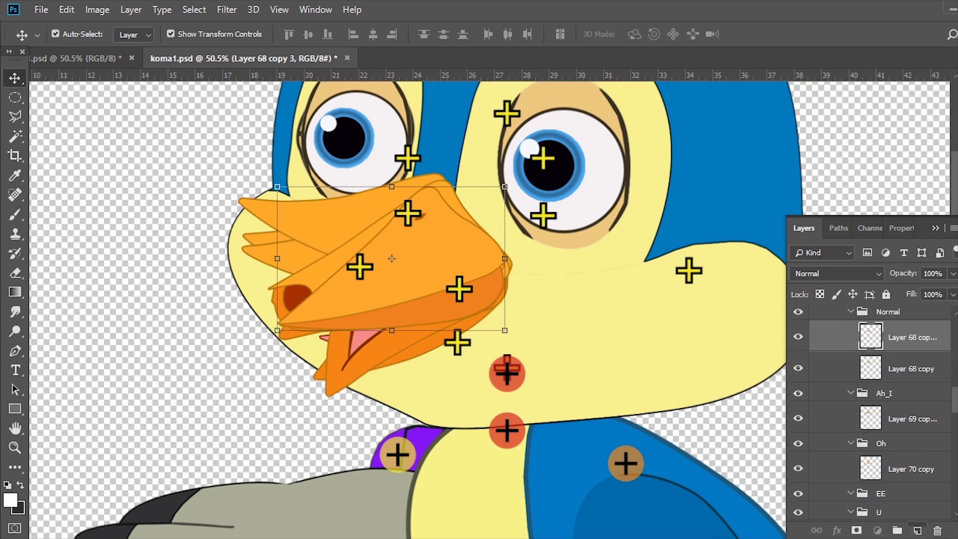
pyautogui.moveTo(903, 336); pyautogui.dragTo(902, 402)
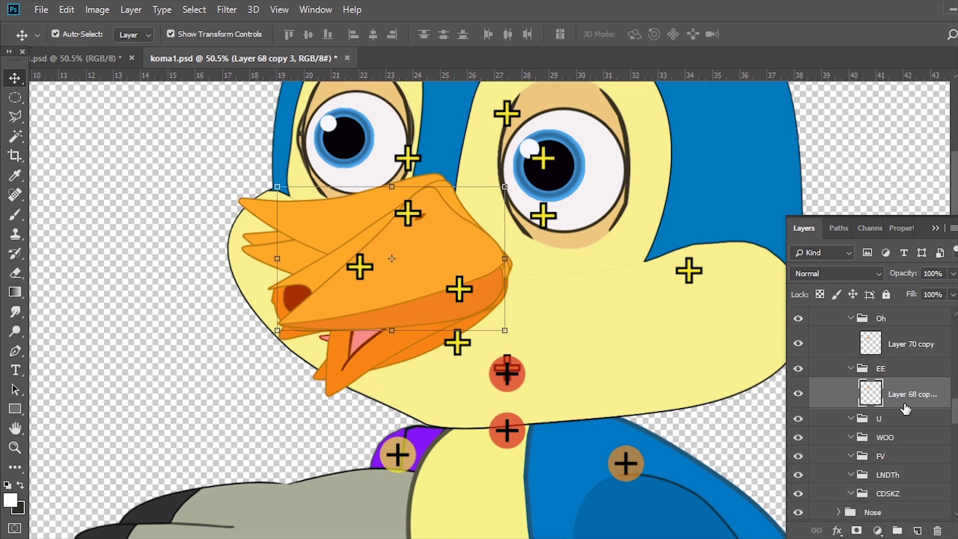
pyautogui.scroll(3, 903, 407)
pyautogui.scroll(1, 904, 408)
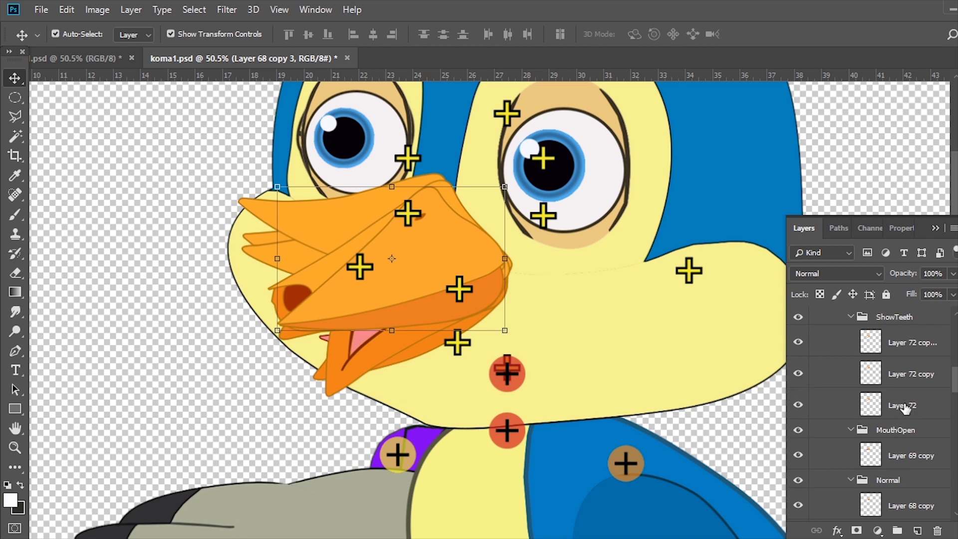
# Step: Move Layer 72 copy 2 from ShowTeeth into the U group
pyautogui.click(900, 372)
pyautogui.scroll(-1, 908, 489)
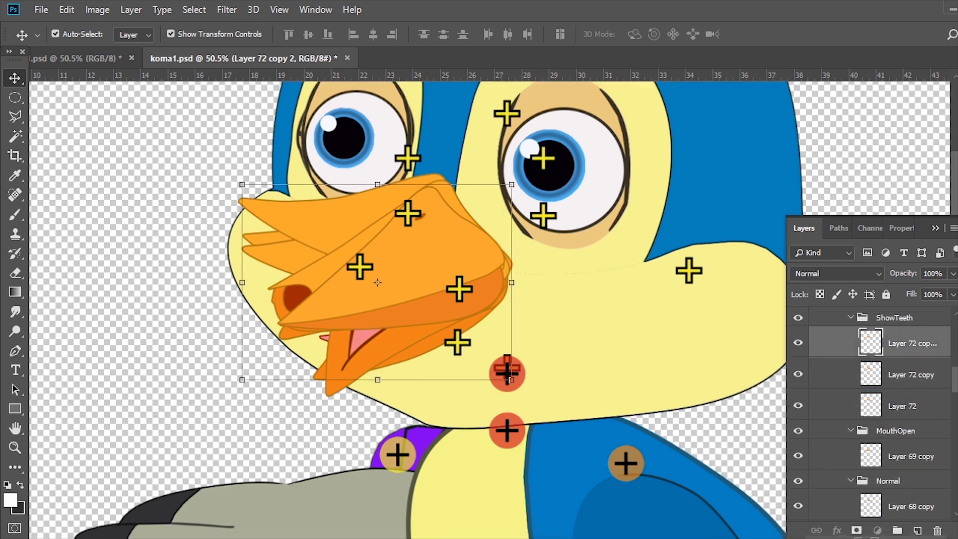
pyautogui.scroll(-1, 908, 489)
pyautogui.moveTo(904, 514); pyautogui.dragTo(904, 467)
pyautogui.scroll(5, 905, 461)
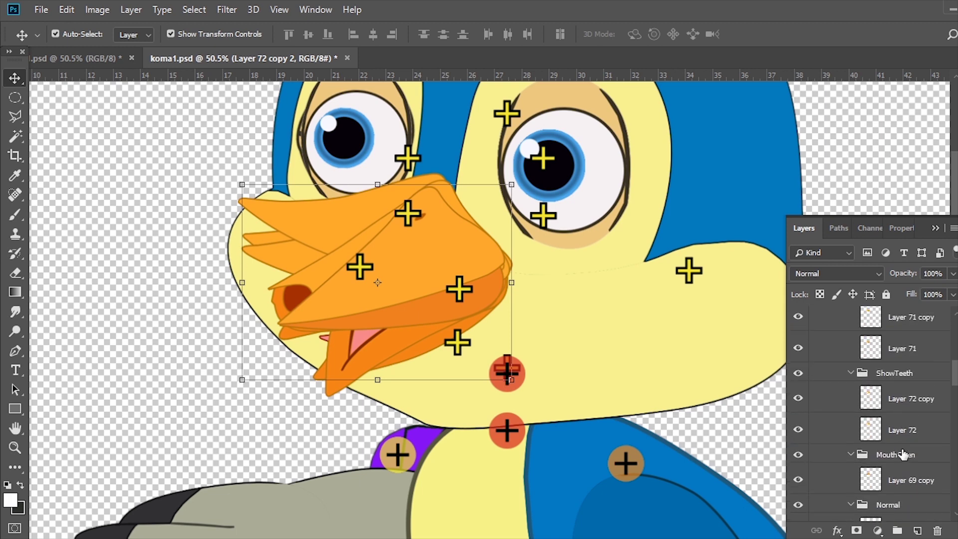
# Step: Select Layer 71 copy 2 from OpenLip to place it in the WOO group
pyautogui.click(898, 361)
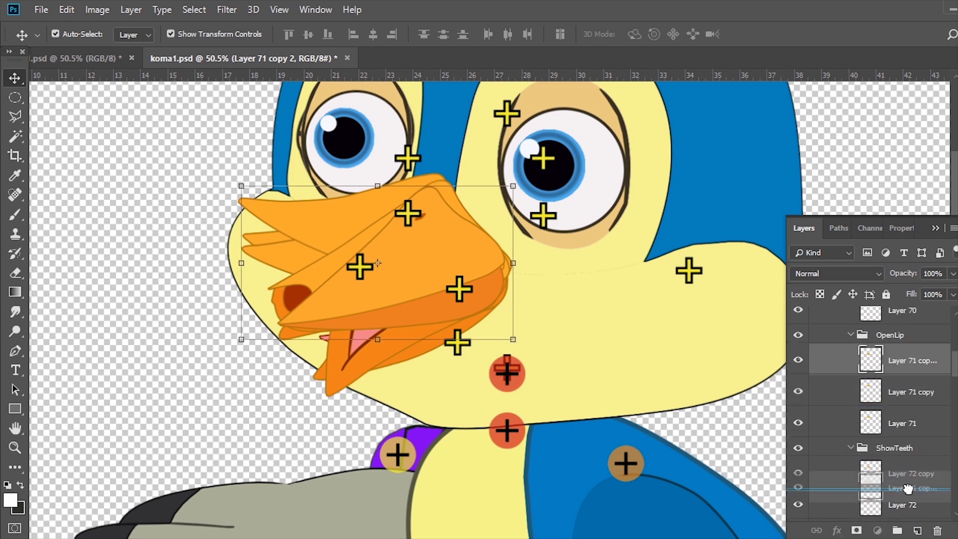
pyautogui.scroll(-1, 897, 360)
pyautogui.scroll(-3, 898, 360)
pyautogui.scroll(-3, 898, 360)
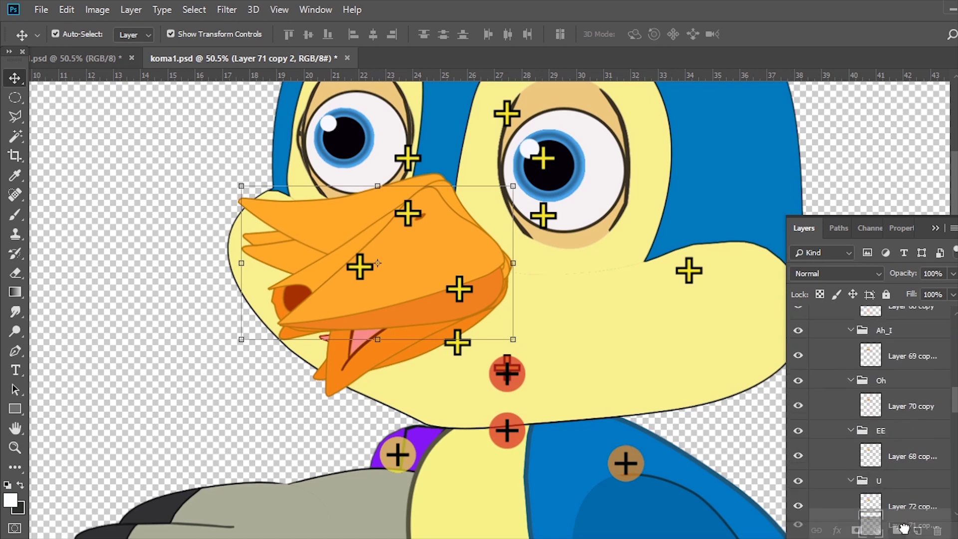
pyautogui.scroll(-2, 898, 360)
pyautogui.scroll(2, 908, 462)
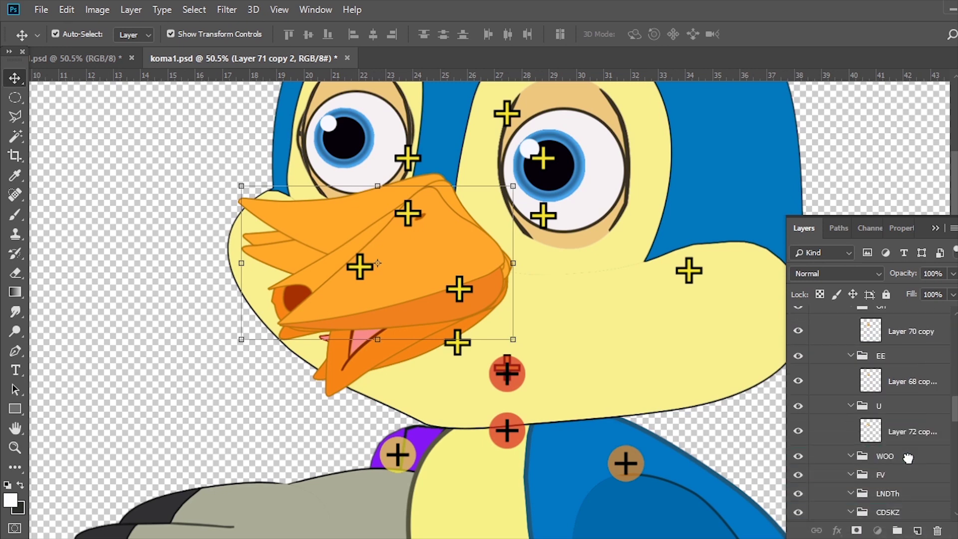
pyautogui.scroll(3, 908, 462)
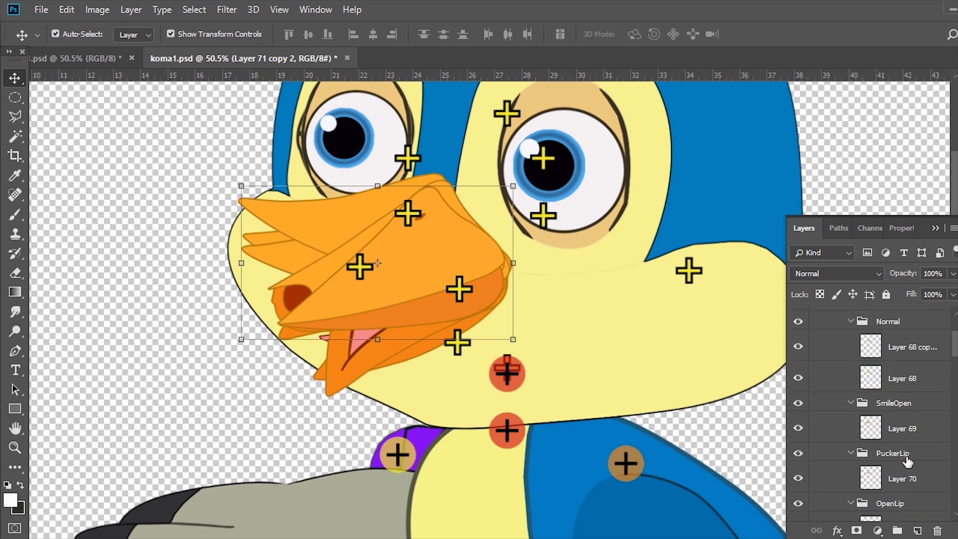
# Step: Move Layer 68 copy 2 into the CDSKZ group and check its contents
pyautogui.click(901, 366)
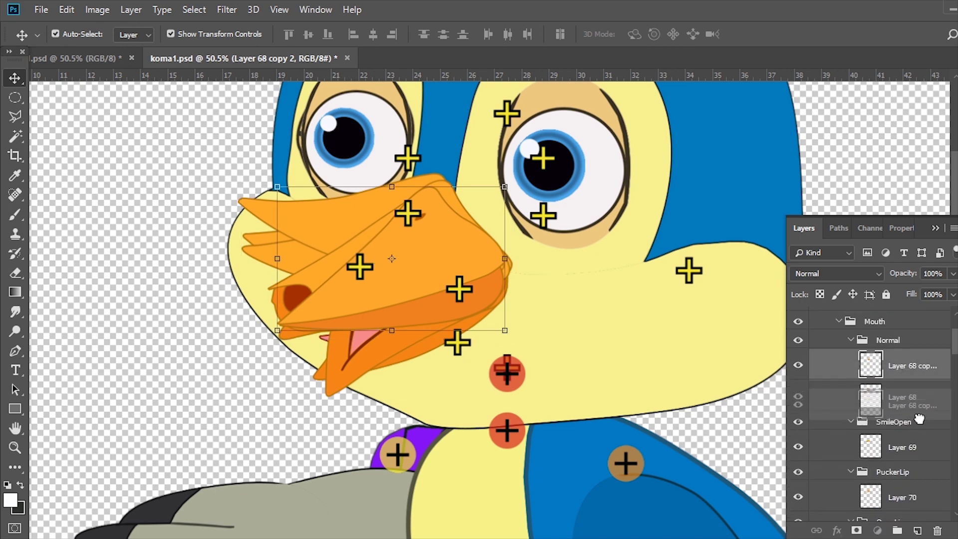
pyautogui.scroll(-1, 900, 379)
pyautogui.scroll(-1, 900, 379)
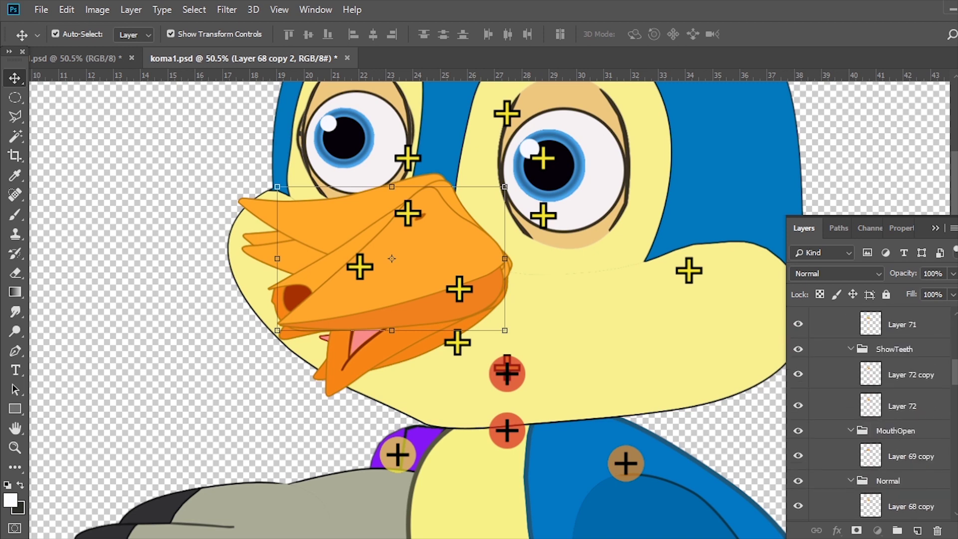
pyautogui.scroll(-3, 873, 414)
pyautogui.scroll(-2, 873, 414)
pyautogui.moveTo(903, 387); pyautogui.dragTo(906, 458)
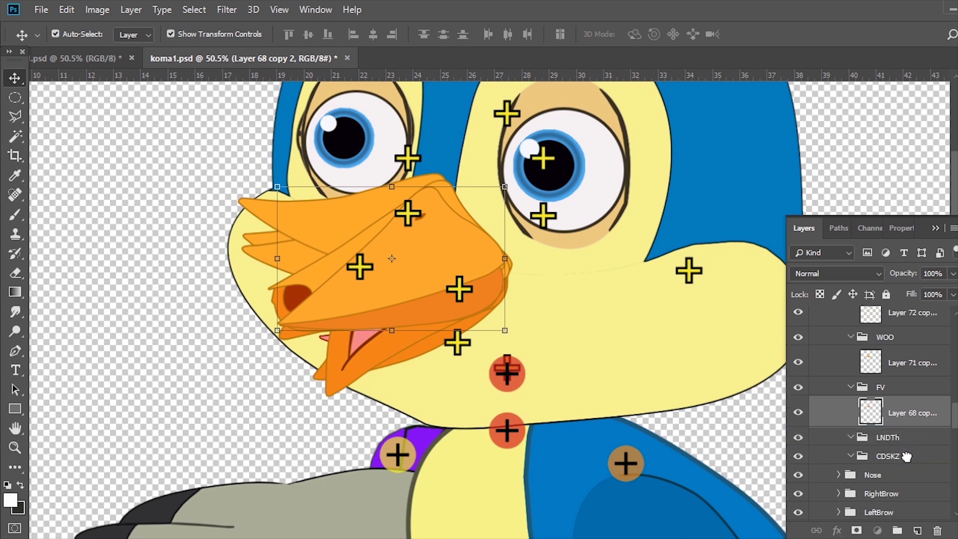
pyautogui.scroll(2, 879, 409)
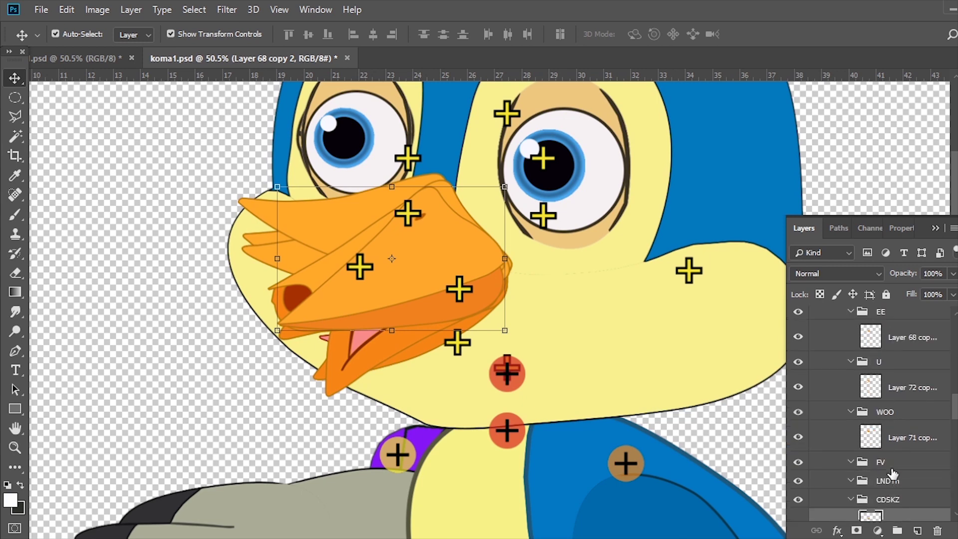
pyautogui.click(888, 499)
pyautogui.scroll(-2, 893, 494)
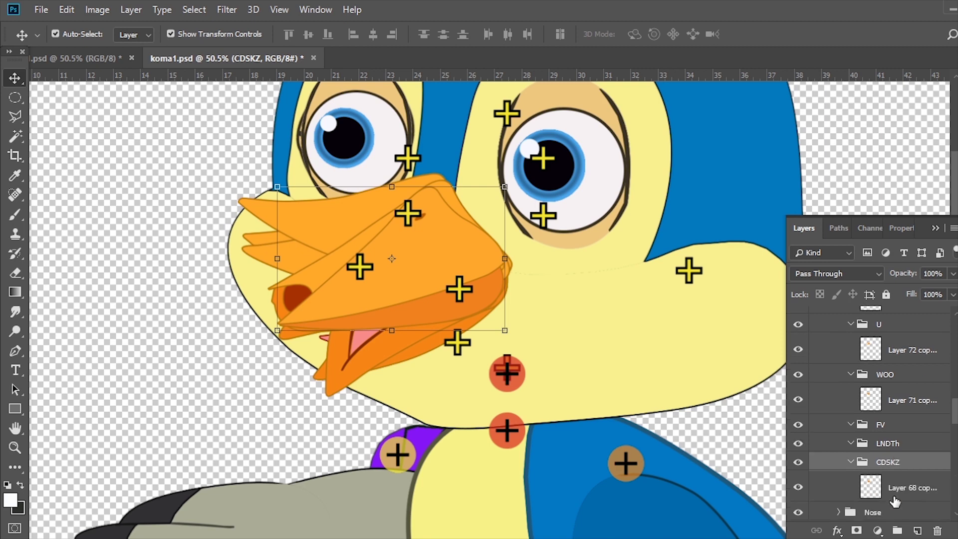
# Step: Toggle a group in the Layers panel and scroll up to the OpenLip group
pyautogui.click(849, 463)
pyautogui.scroll(-5, 860, 464)
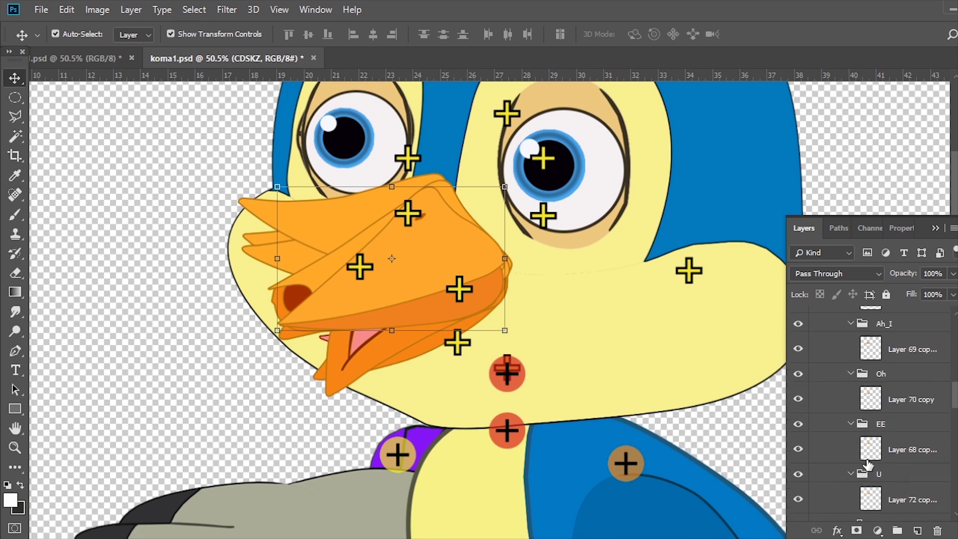
pyautogui.scroll(2, 868, 464)
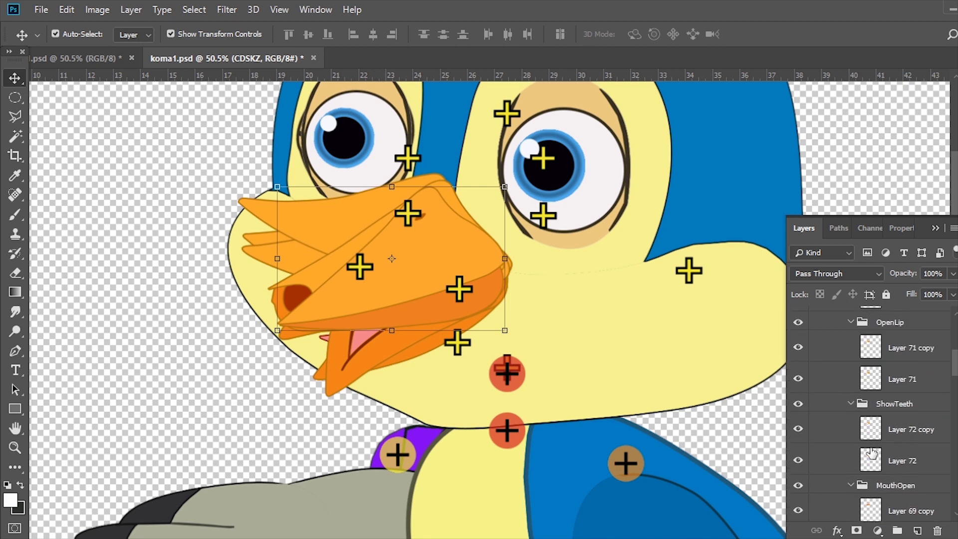
pyautogui.scroll(3, 904, 352)
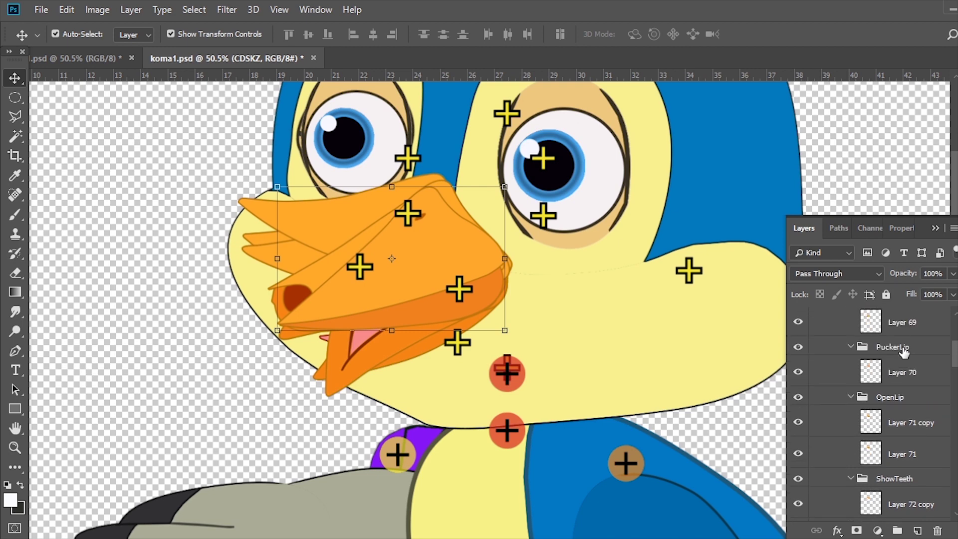
pyautogui.scroll(2, 904, 352)
pyautogui.scroll(1, 903, 353)
pyautogui.scroll(-2, 902, 355)
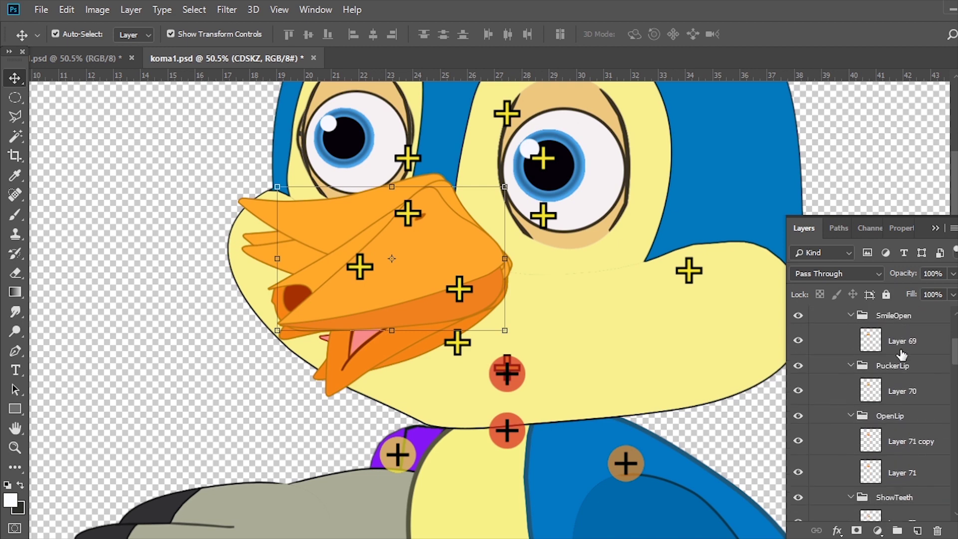
pyautogui.scroll(-1, 902, 355)
# Step: Move Layer 71 copy from OpenLip into the FV group
pyautogui.click(914, 429)
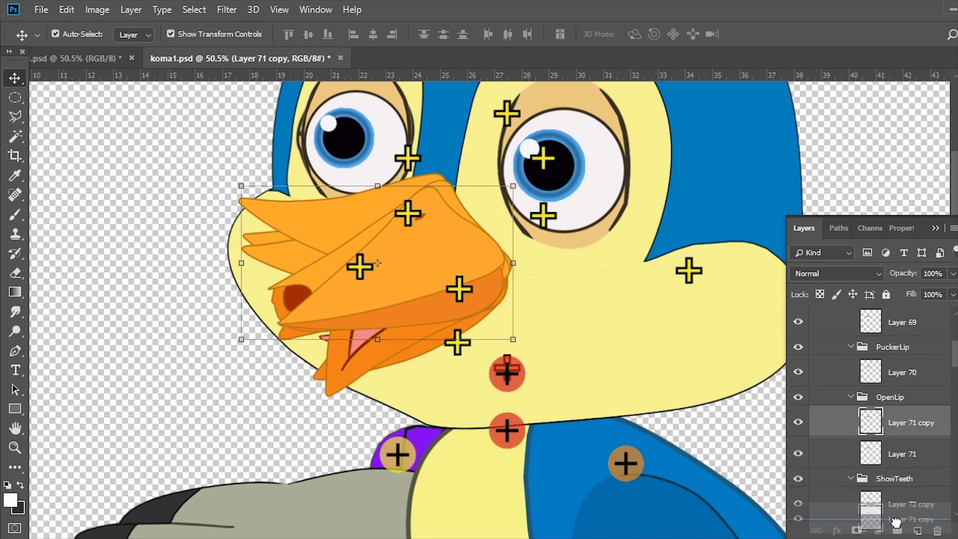
pyautogui.scroll(-1, 914, 429)
pyautogui.scroll(-2, 914, 429)
pyautogui.scroll(-3, 897, 414)
pyautogui.scroll(-2, 897, 414)
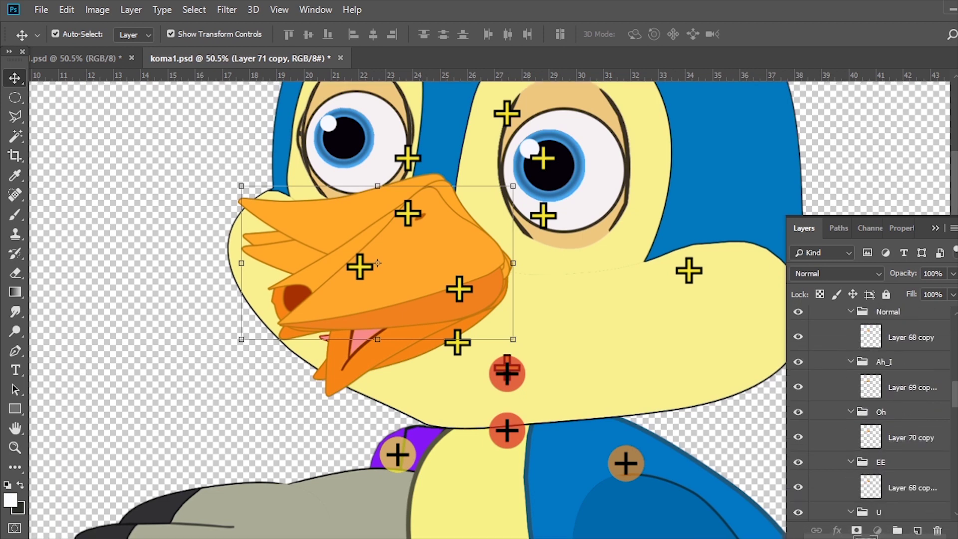
pyautogui.scroll(-1, 897, 414)
pyautogui.scroll(-2, 898, 414)
pyautogui.scroll(-1, 898, 431)
pyautogui.moveTo(898, 412); pyautogui.dragTo(896, 438)
# Step: Move Layer 72 copy into the LNDTh group
pyautogui.scroll(2, 895, 438)
pyautogui.scroll(1, 895, 438)
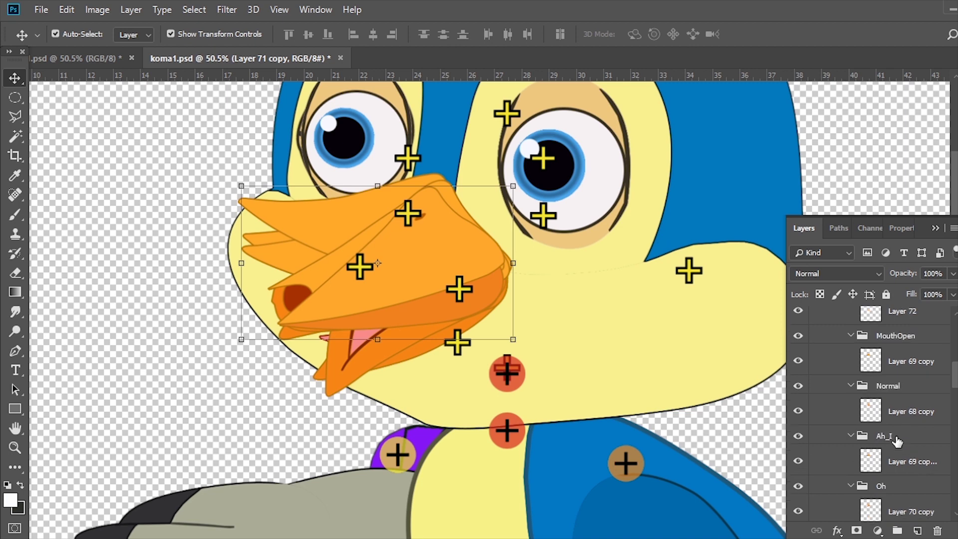
pyautogui.scroll(2, 896, 439)
pyautogui.scroll(2, 896, 441)
pyautogui.click(905, 417)
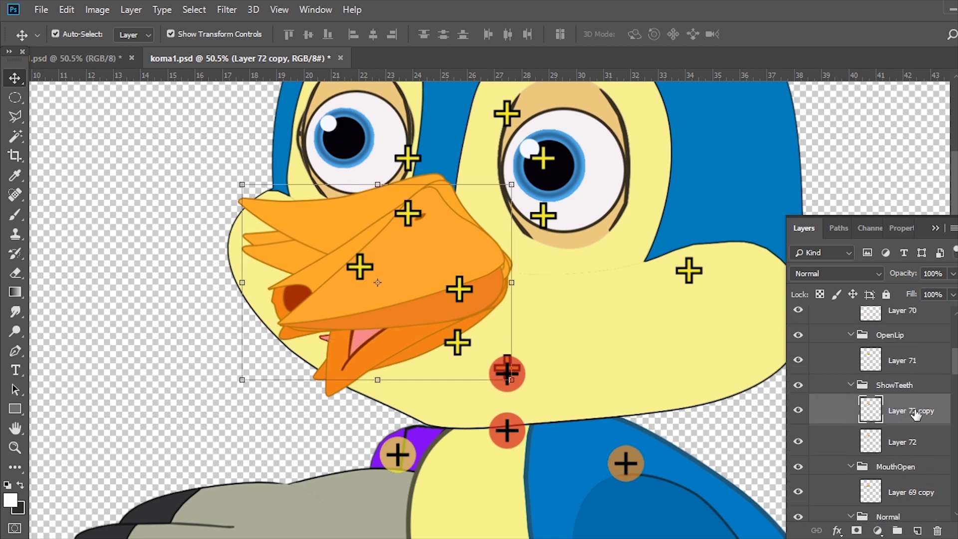
pyautogui.scroll(-2, 906, 417)
pyautogui.scroll(-2, 906, 417)
pyautogui.moveTo(893, 311)
pyautogui.mouseDown()
pyautogui.moveTo(910, 458)
pyautogui.moveTo(931, 455)
pyautogui.mouseUp()
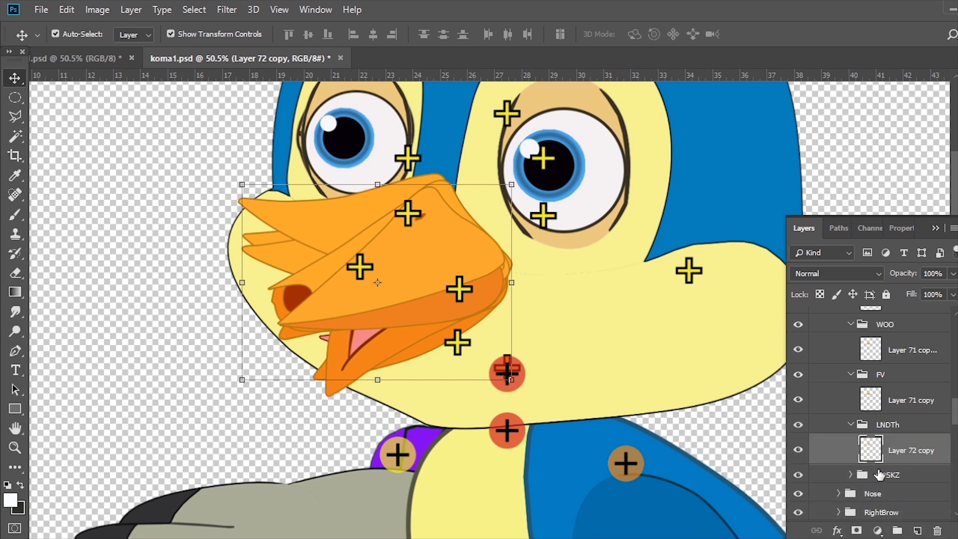
# Step: Expand the CDSKZ folder to check it, then scroll back up to the Mouth folder
pyautogui.click(851, 474)
pyautogui.scroll(1, 852, 480)
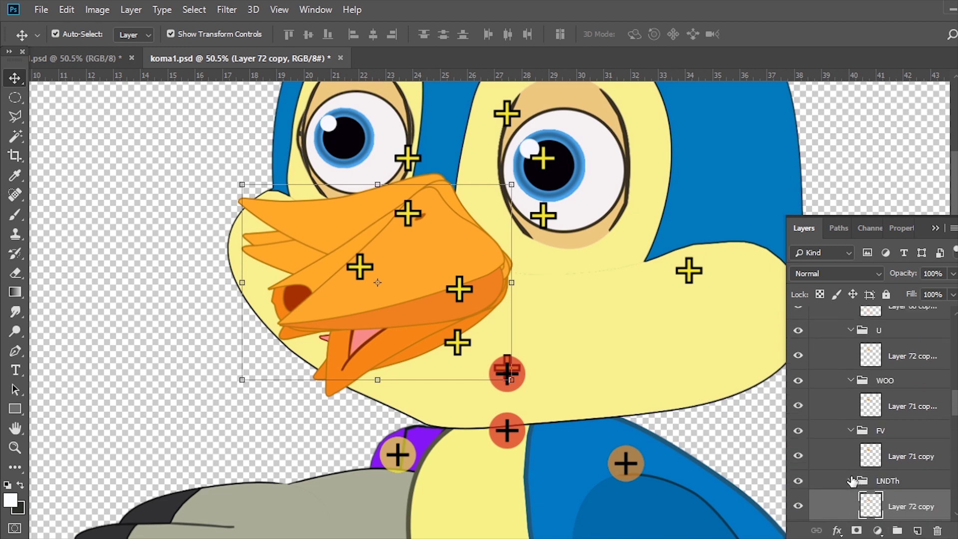
pyautogui.scroll(1, 851, 480)
pyautogui.scroll(1, 852, 480)
pyautogui.scroll(1, 852, 480)
pyautogui.scroll(1, 852, 479)
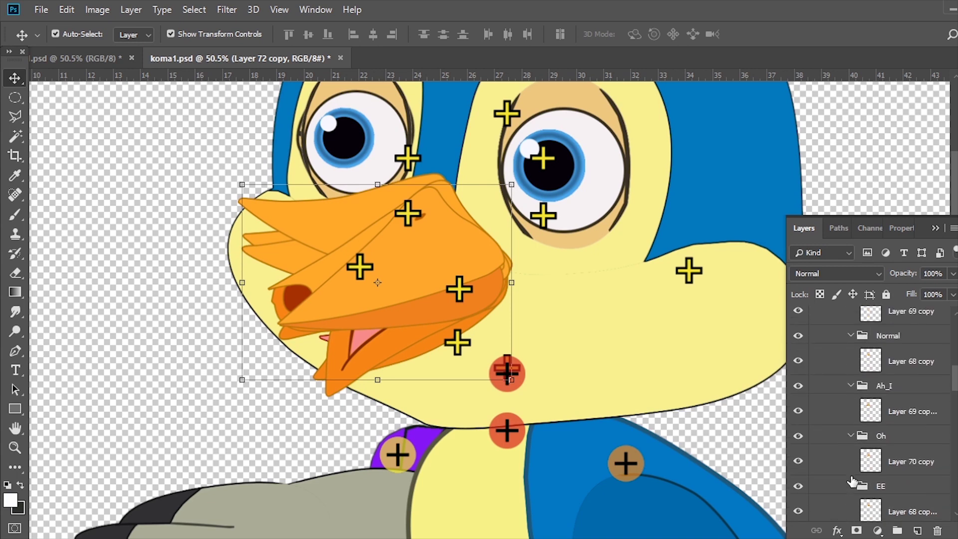
pyautogui.scroll(1, 852, 480)
pyautogui.scroll(1, 852, 480)
pyautogui.scroll(1, 852, 480)
pyautogui.scroll(1, 852, 480)
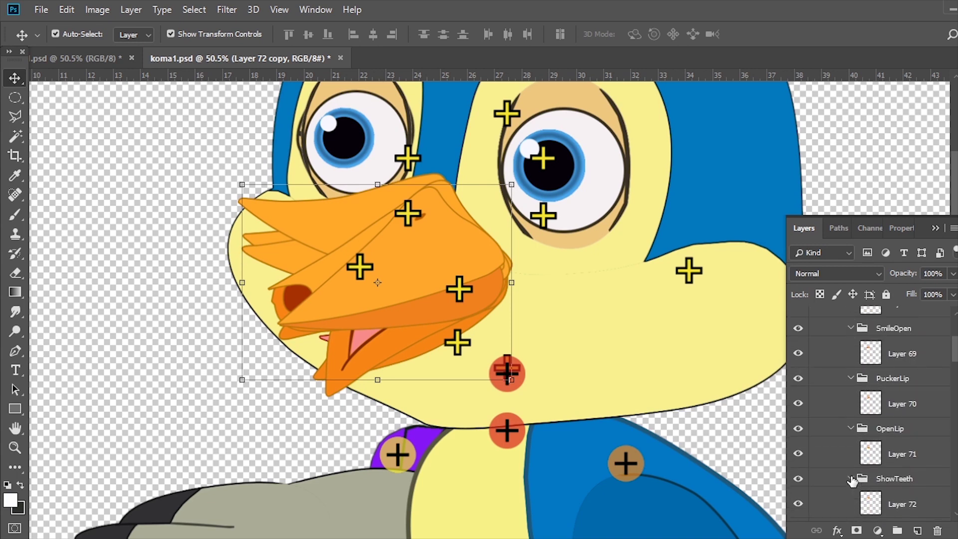
pyautogui.scroll(2, 852, 480)
pyautogui.scroll(1, 852, 480)
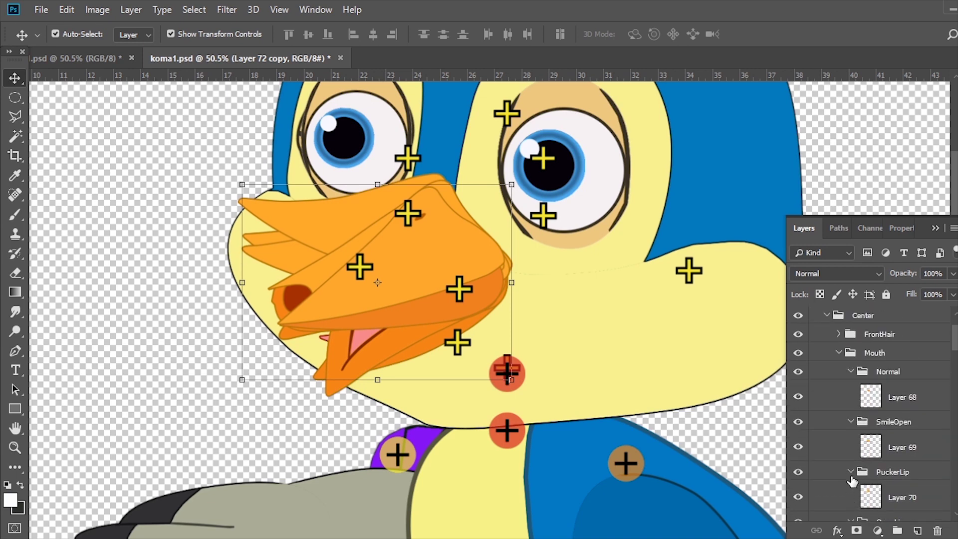
# Step: Collapse the Mouth folder, deselect layers, and zoom out then in on the bird's body
pyautogui.click(838, 353)
pyautogui.click(733, 442)
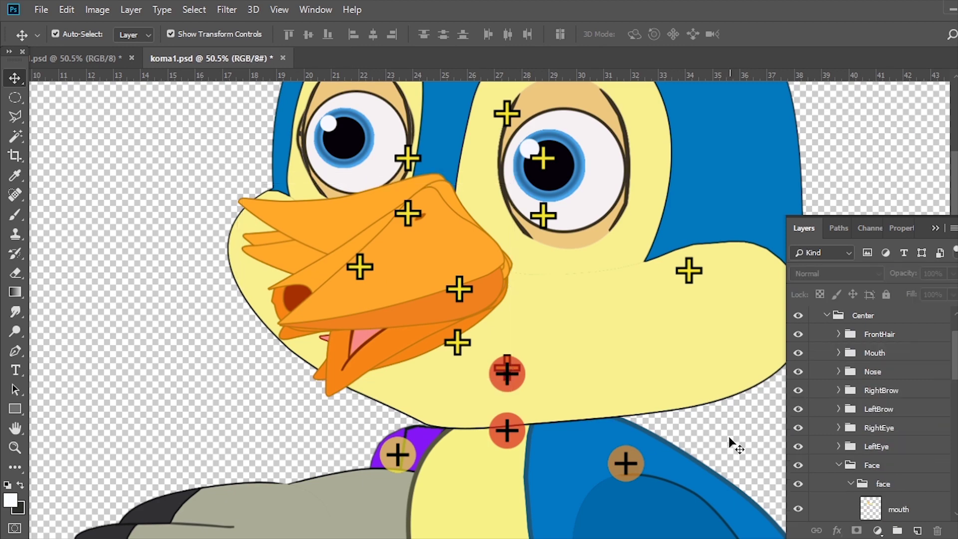
pyautogui.press('z')
pyautogui.moveTo(723, 442); pyautogui.dragTo(612, 394)
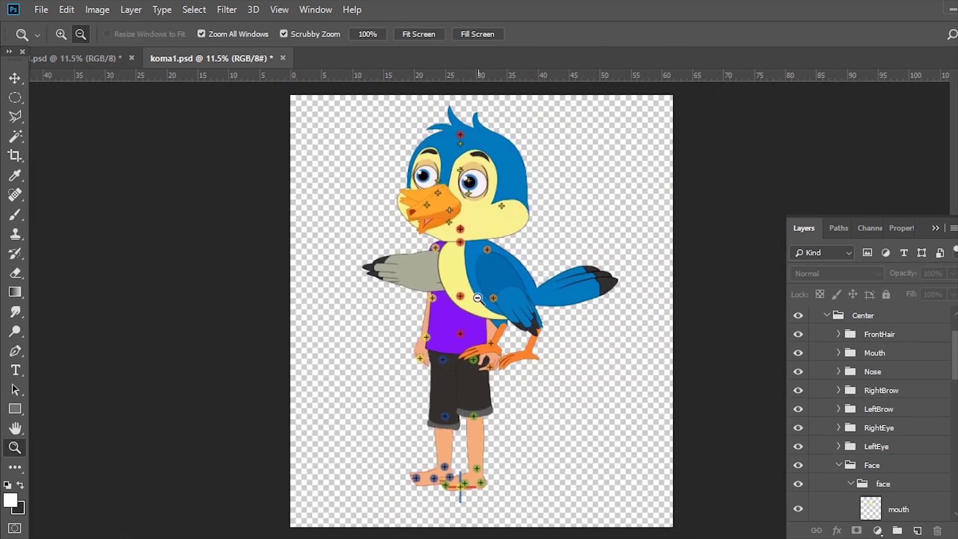
pyautogui.hotkey('ctrl', '+')
pyautogui.hotkey('ctrl', '+')
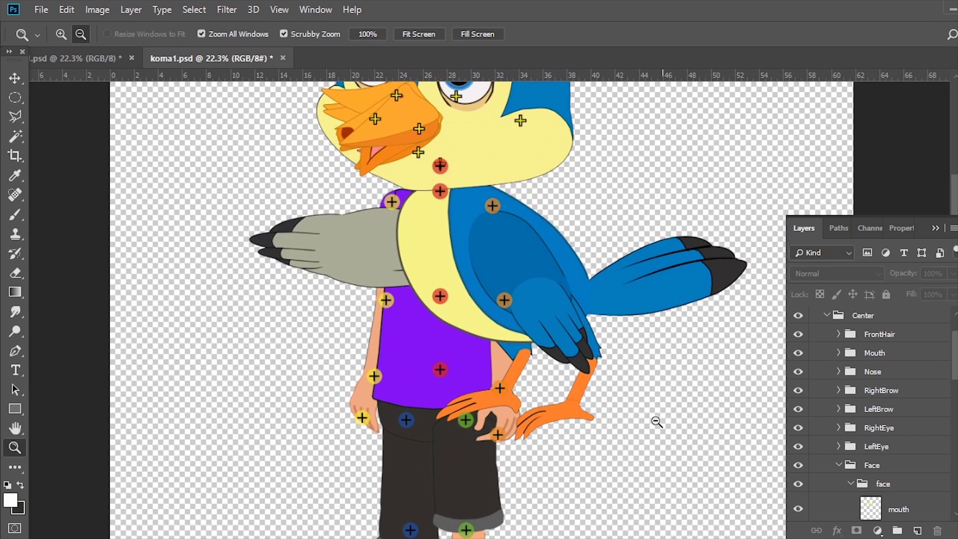
# Step: Find the tail feathers layer, Layer 66, among the torso and body layers and test-move it
pyautogui.click(15, 79)
pyautogui.click(445, 334)
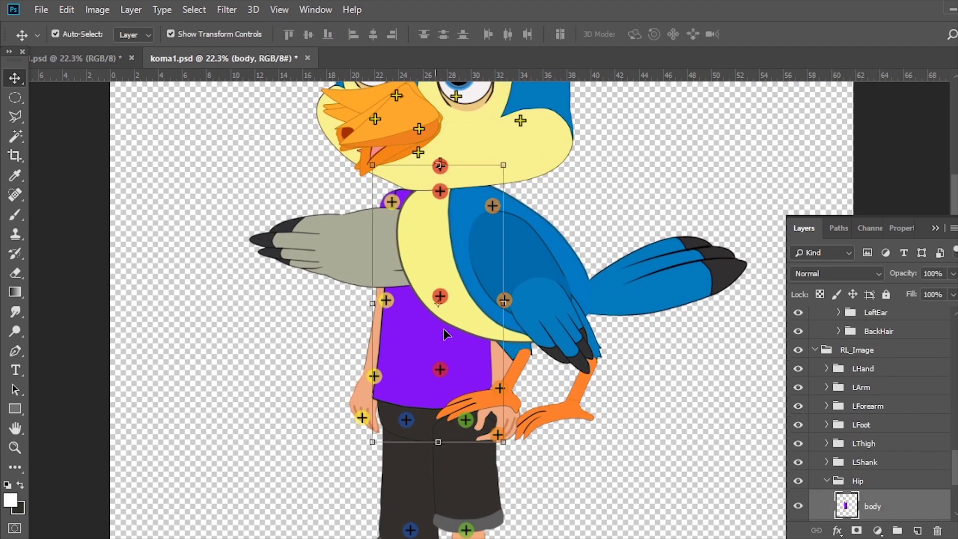
pyautogui.click(451, 249)
pyautogui.click(629, 302)
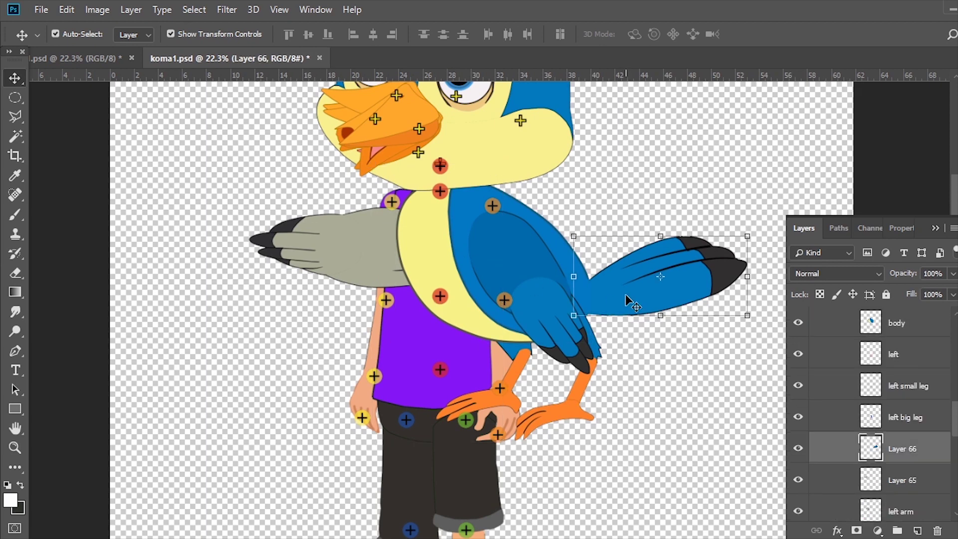
pyautogui.click(434, 232)
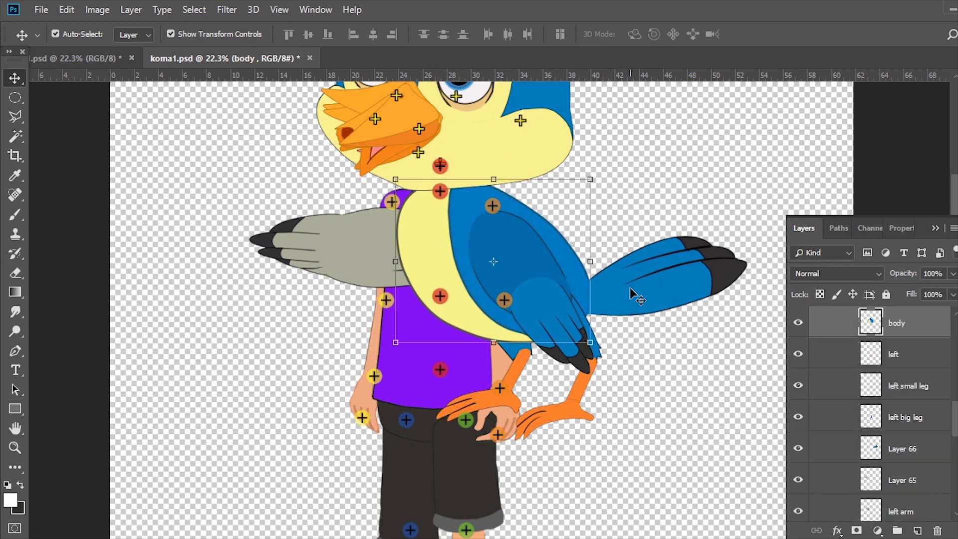
pyautogui.keyDown('shift'); pyautogui.click(652, 296); pyautogui.keyUp('shift')
pyautogui.click(653, 295)
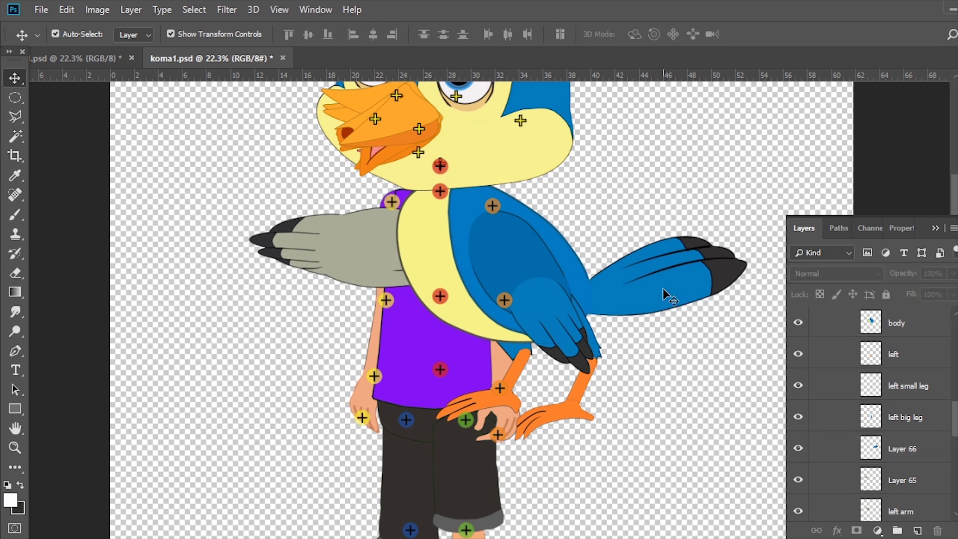
pyautogui.moveTo(663, 292); pyautogui.dragTo(739, 215)
pyautogui.hotkey('ctrl', 'z')
# Step: Merge Layer 66's tail feathers into the blue body layer and confirm they move together
pyautogui.click(441, 247)
pyautogui.keyDown('shift'); pyautogui.click(653, 278); pyautogui.keyUp('shift')
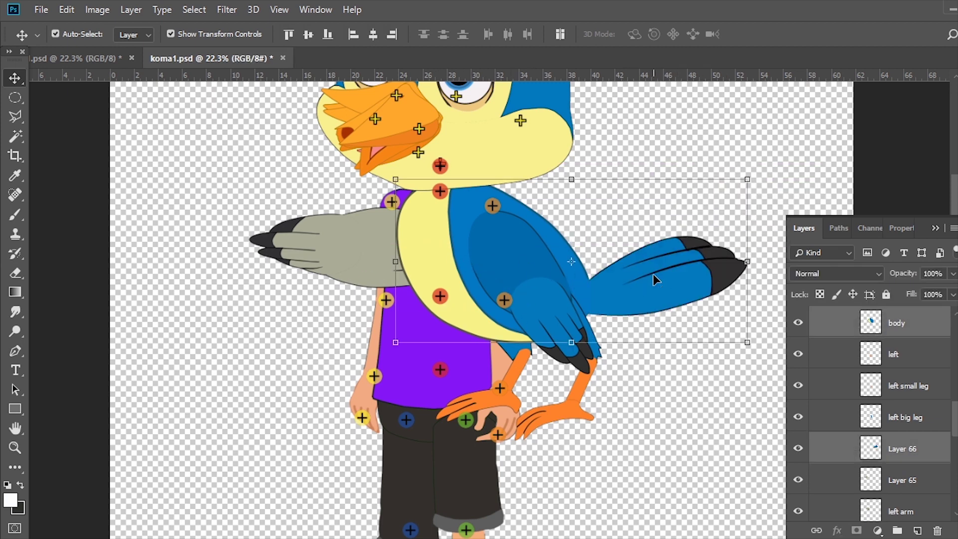
pyautogui.rightClick(655, 279)
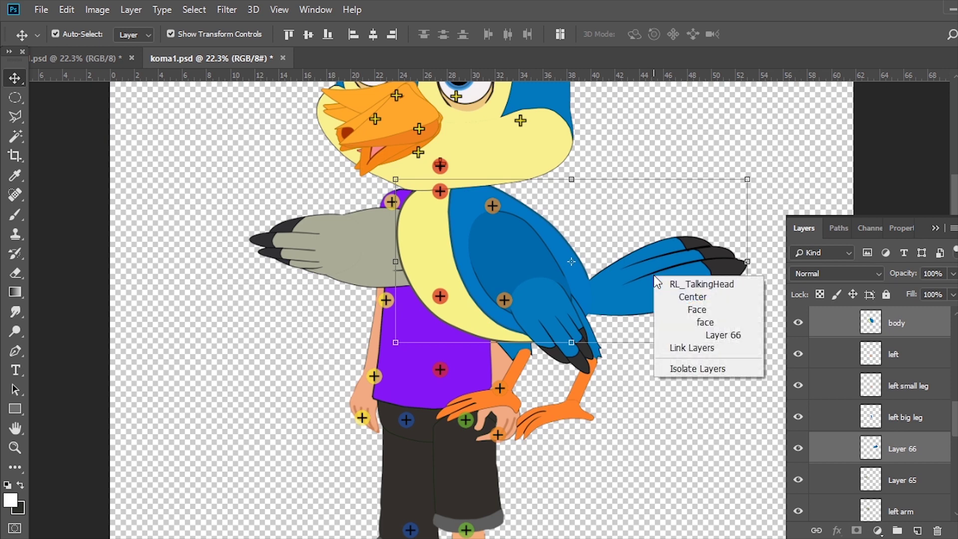
pyautogui.press('Escape')
pyautogui.hotkey('ctrl', 'e')
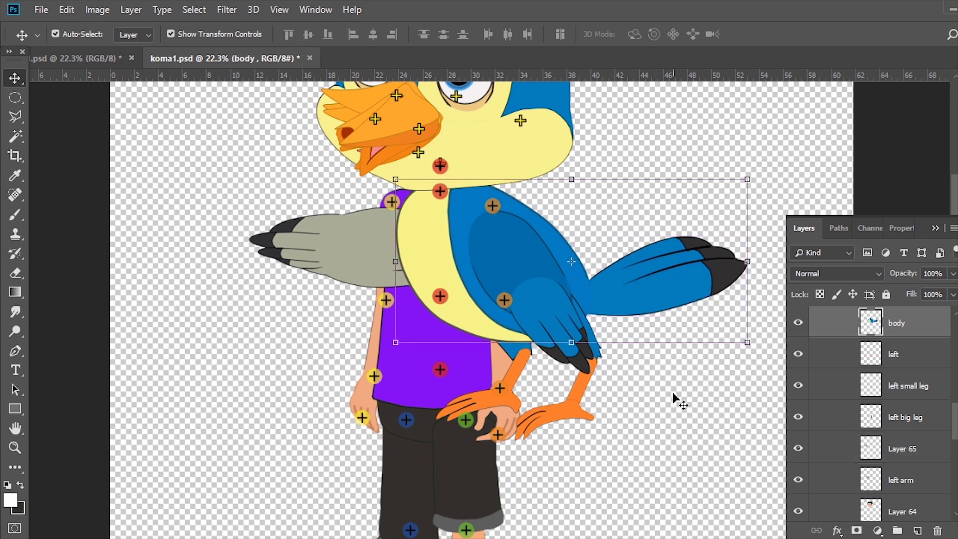
pyautogui.click(673, 400)
pyautogui.moveTo(644, 284); pyautogui.dragTo(735, 202)
pyautogui.hotkey('ctrl', 'z')
# Step: Move the merged blue body layer into the RL_Image > Hip folder
pyautogui.click(667, 312)
pyautogui.click(420, 343)
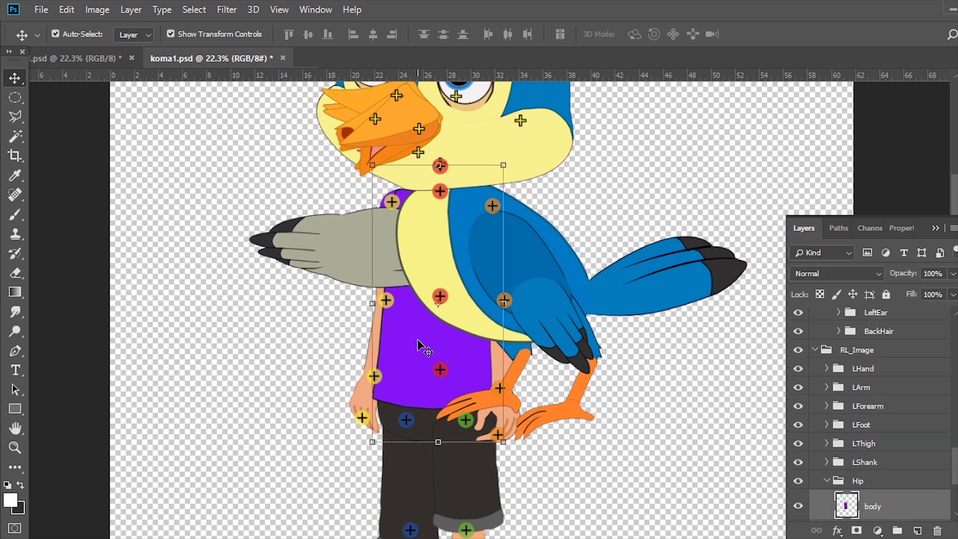
pyautogui.click(643, 374)
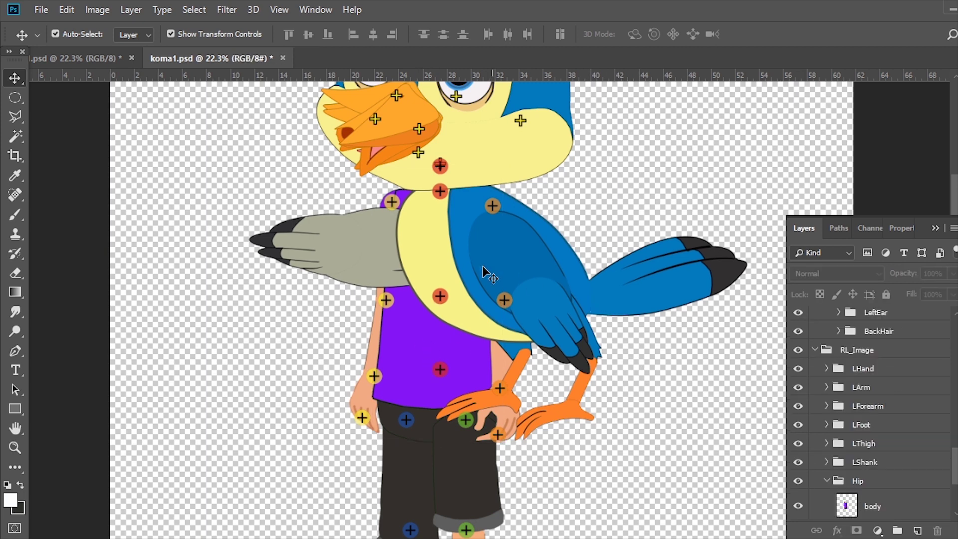
pyautogui.click(440, 260)
pyautogui.scroll(-1, 877, 399)
pyautogui.scroll(-2, 878, 399)
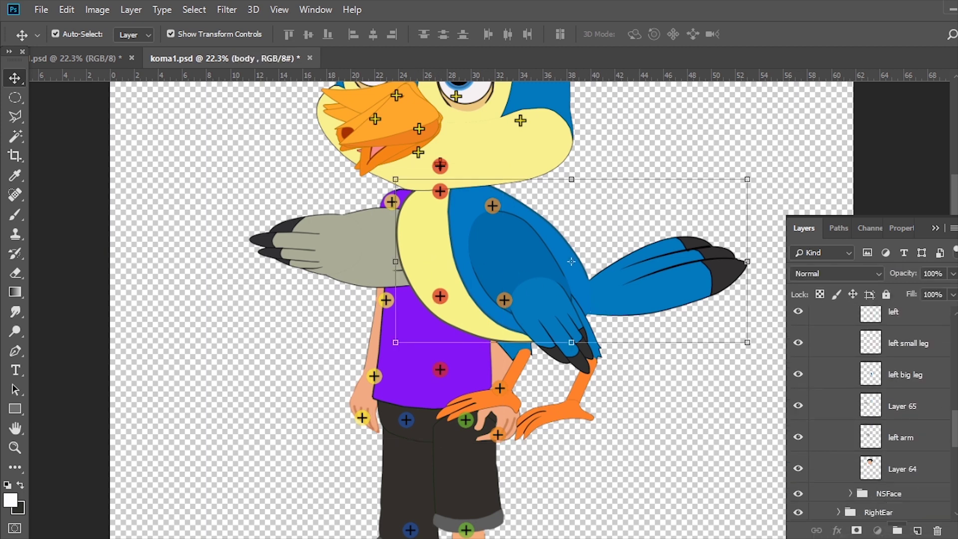
pyautogui.scroll(-2, 878, 399)
pyautogui.scroll(-2, 878, 399)
pyautogui.moveTo(858, 499)
pyautogui.mouseDown()
pyautogui.moveTo(917, 430)
pyautogui.moveTo(912, 480)
pyautogui.moveTo(907, 454)
pyautogui.moveTo(889, 466)
pyautogui.moveTo(937, 530)
pyautogui.mouseUp()
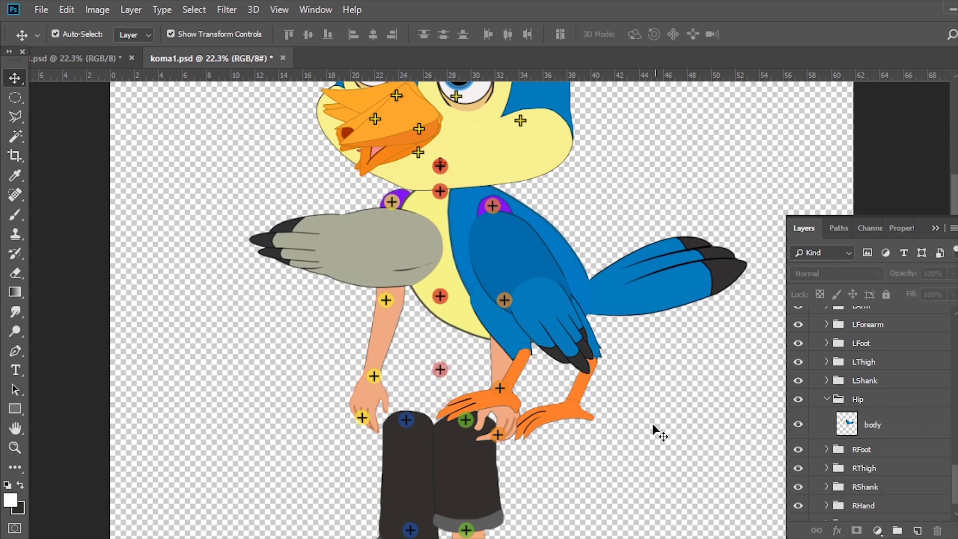
# Step: Zoom in and file the grey wing's arm layer into the RArm folder
pyautogui.press('z')
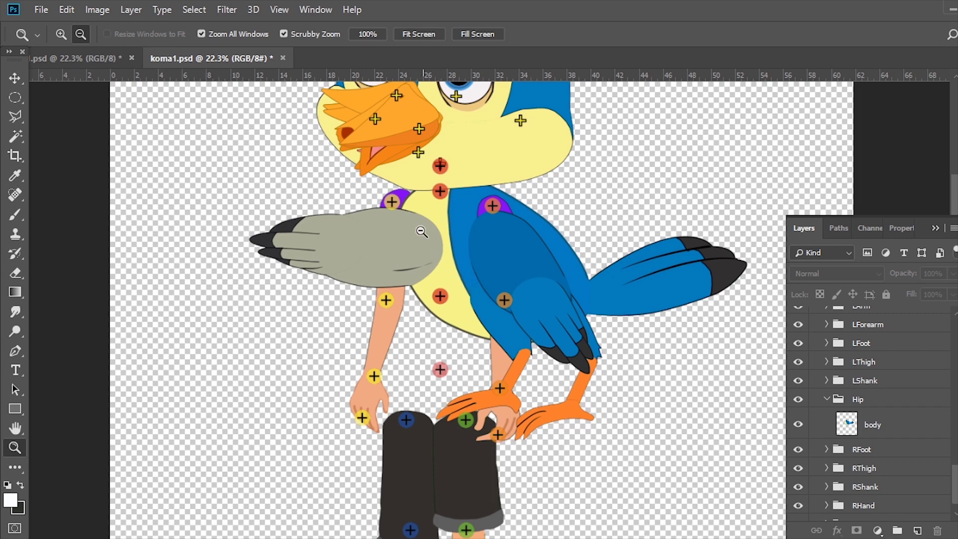
pyautogui.scroll(2, 421, 231)
pyautogui.scroll(1, 389, 239)
pyautogui.scroll(2, 395, 249)
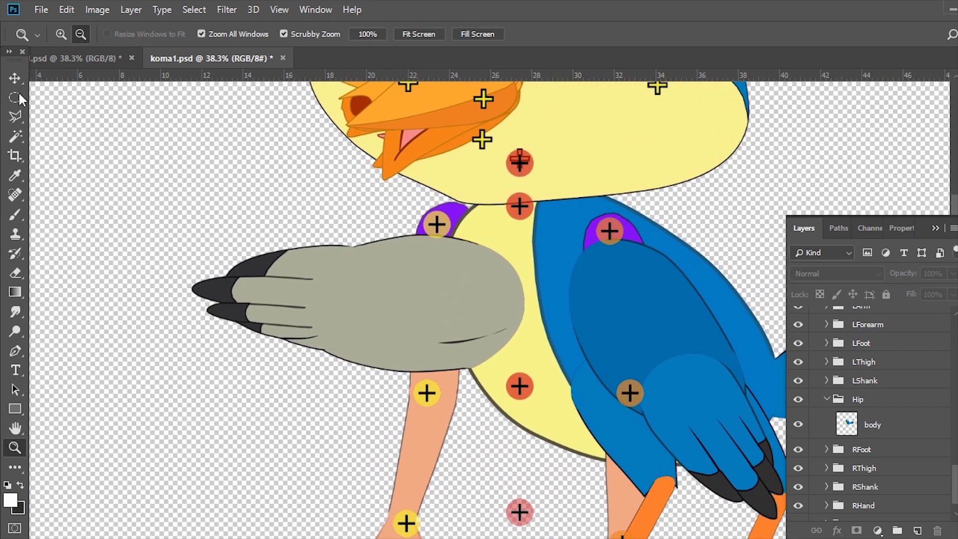
pyautogui.press('v')
pyautogui.click(448, 215)
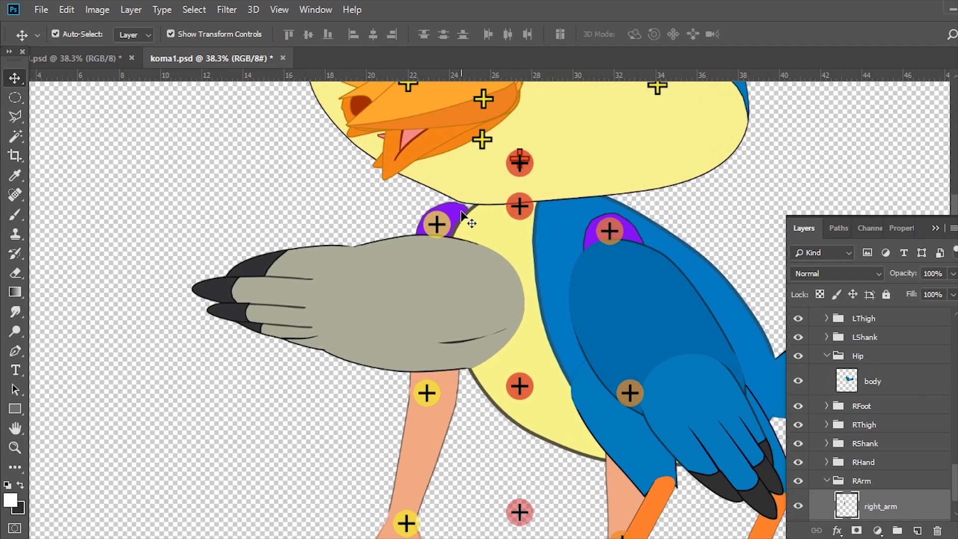
pyautogui.click(495, 304)
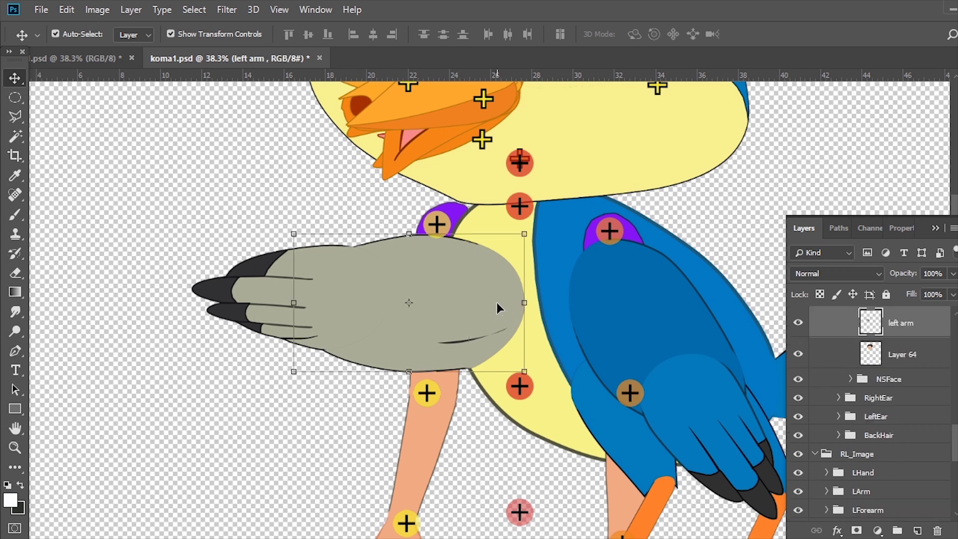
pyautogui.scroll(-2, 858, 449)
pyautogui.scroll(-2, 858, 449)
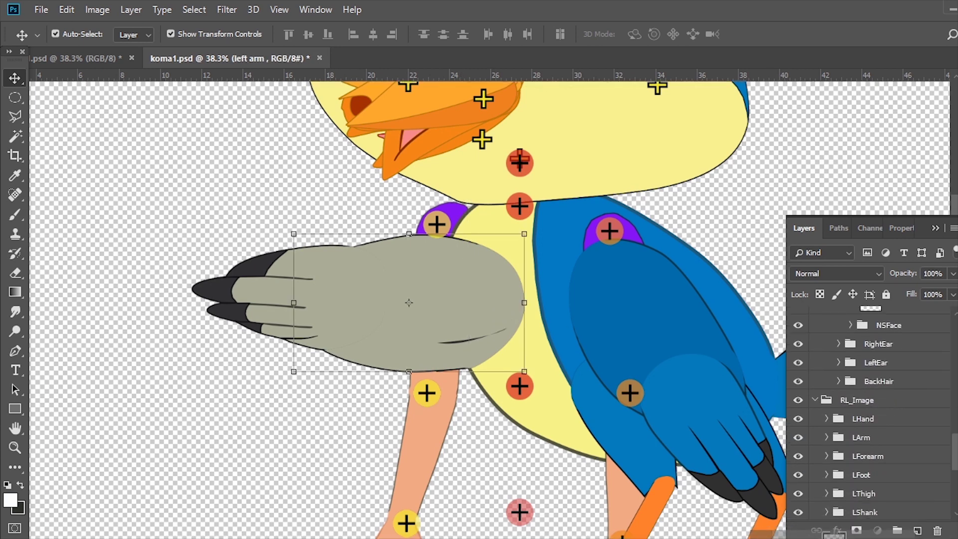
pyautogui.scroll(-2, 858, 449)
pyautogui.moveTo(838, 535); pyautogui.dragTo(872, 473)
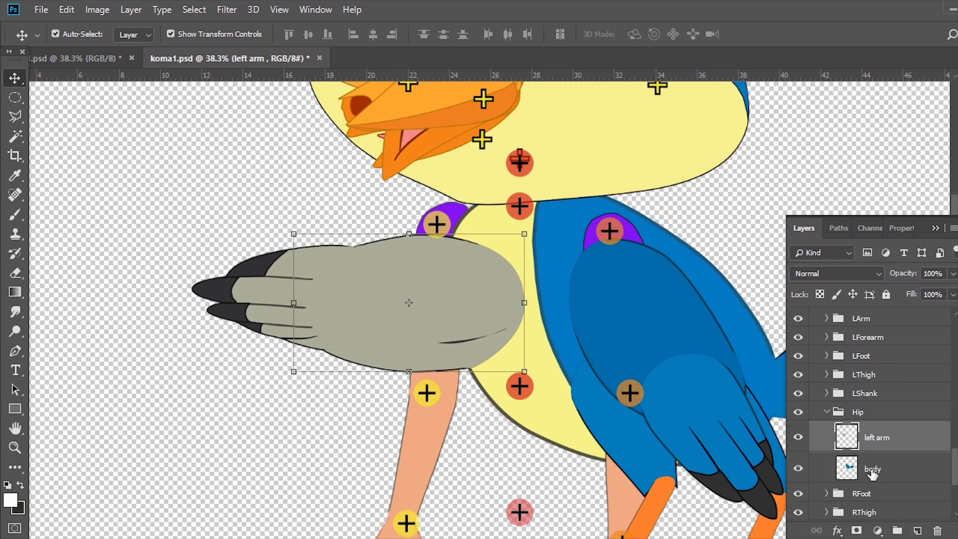
pyautogui.click(800, 469)
pyautogui.moveTo(875, 439)
pyautogui.mouseDown()
pyautogui.moveTo(874, 461)
pyautogui.moveTo(878, 447)
pyautogui.mouseUp()
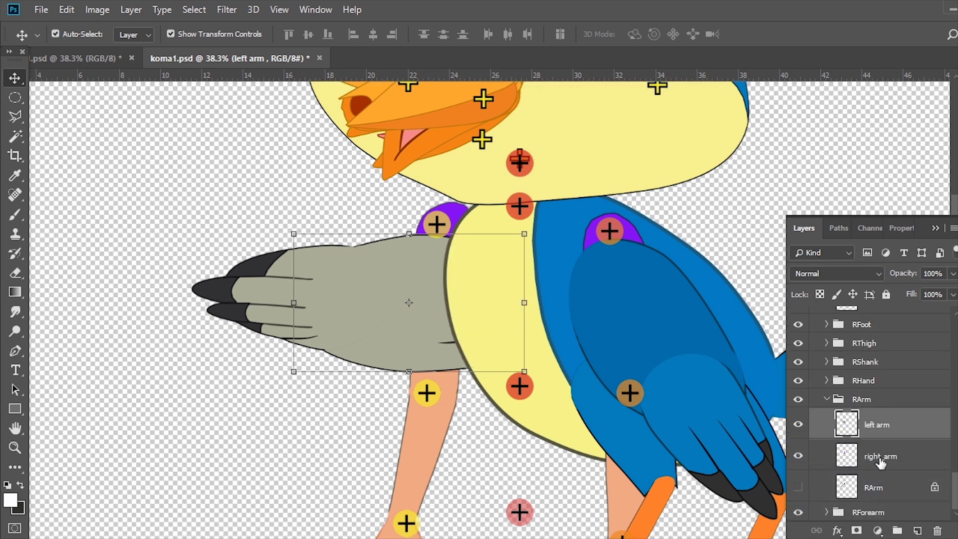
# Step: Delete the old right_arm and RArm placeholder layers
pyautogui.click(879, 456)
pyautogui.keyDown('shift'); pyautogui.click(885, 492); pyautogui.keyUp('shift')
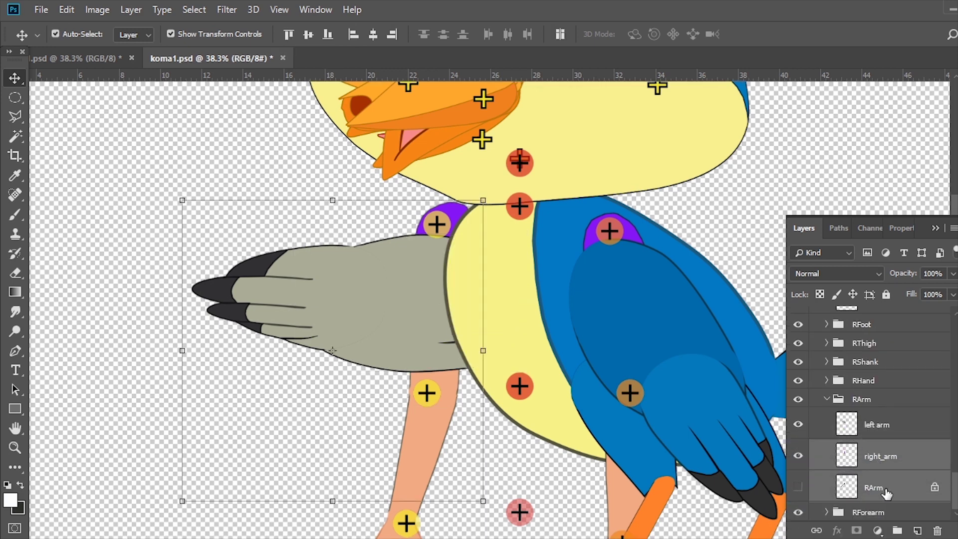
pyautogui.click(936, 530)
pyautogui.scroll(-3, 379, 375)
pyautogui.hscroll(-3, 379, 375)
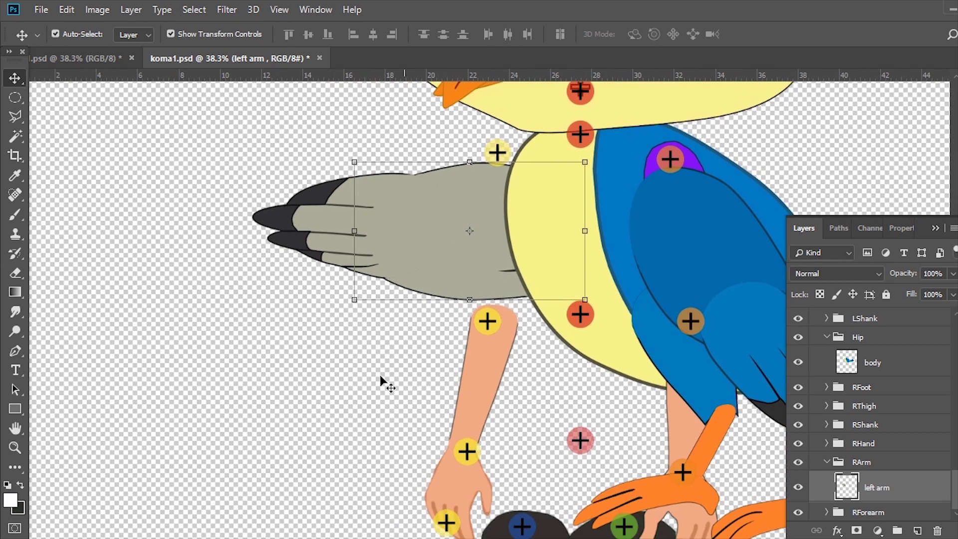
# Step: Select the grey claw hand layer, Layer 65, to refile it into RForearm
pyautogui.click(330, 231)
pyautogui.moveTo(343, 229); pyautogui.dragTo(211, 220)
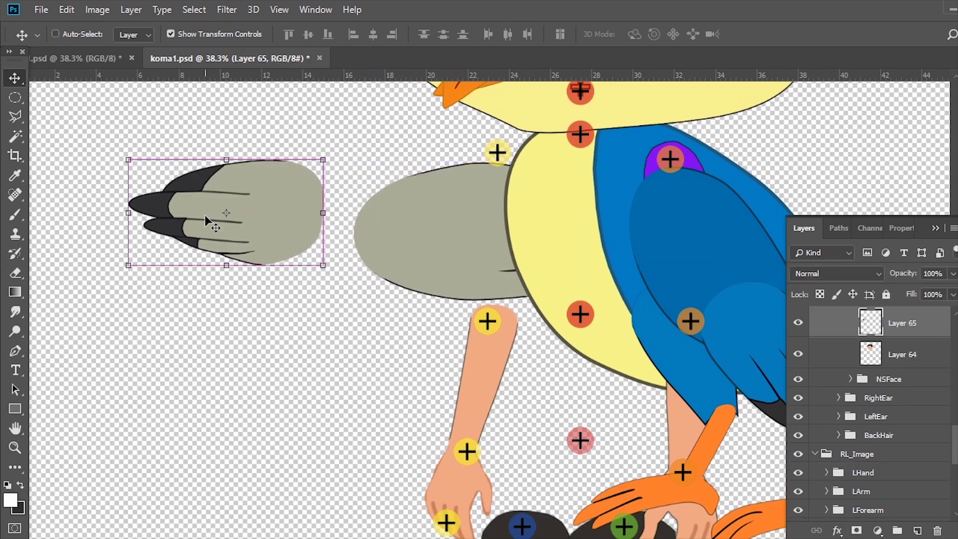
pyautogui.hotkey('ctrl', 'z')
pyautogui.click(329, 241)
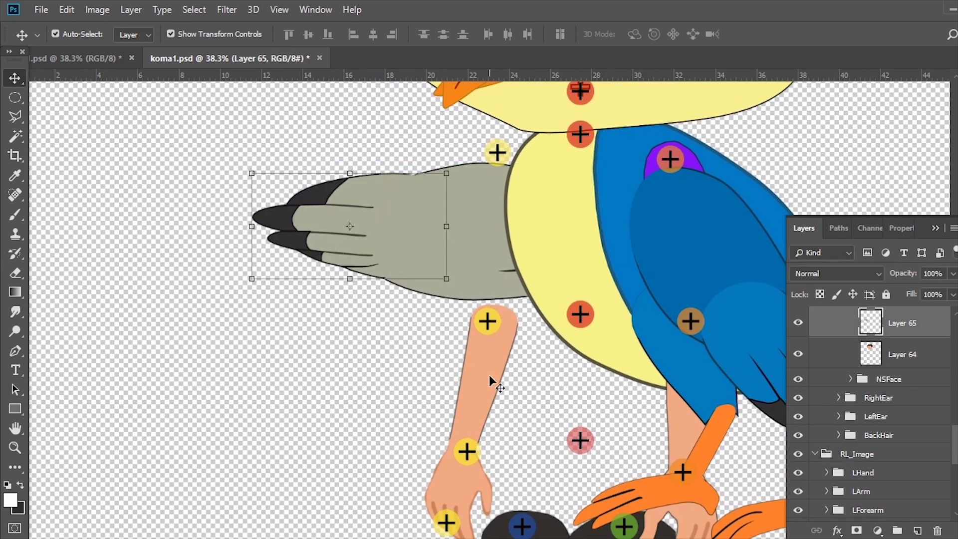
pyautogui.click(489, 375)
pyautogui.click(343, 238)
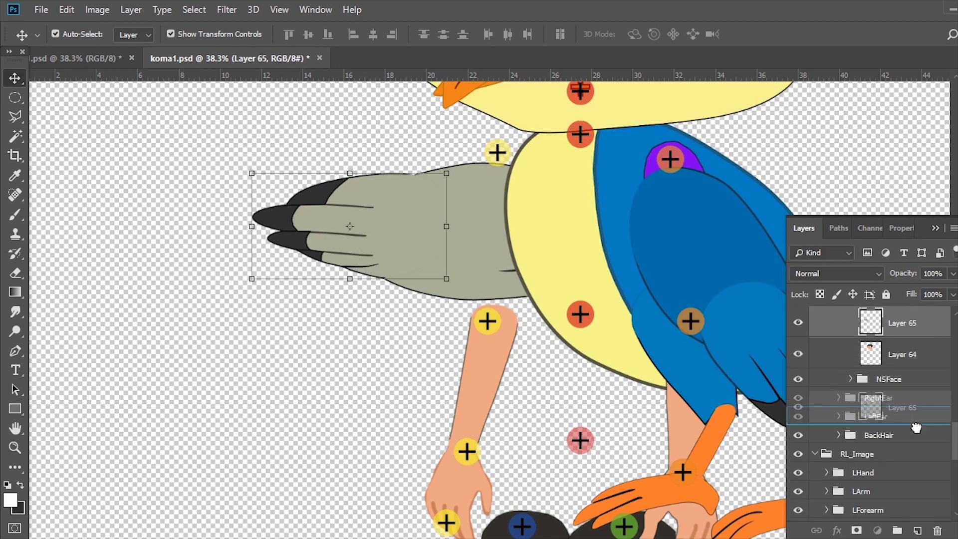
pyautogui.scroll(-5, 893, 399)
pyautogui.scroll(-2, 817, 499)
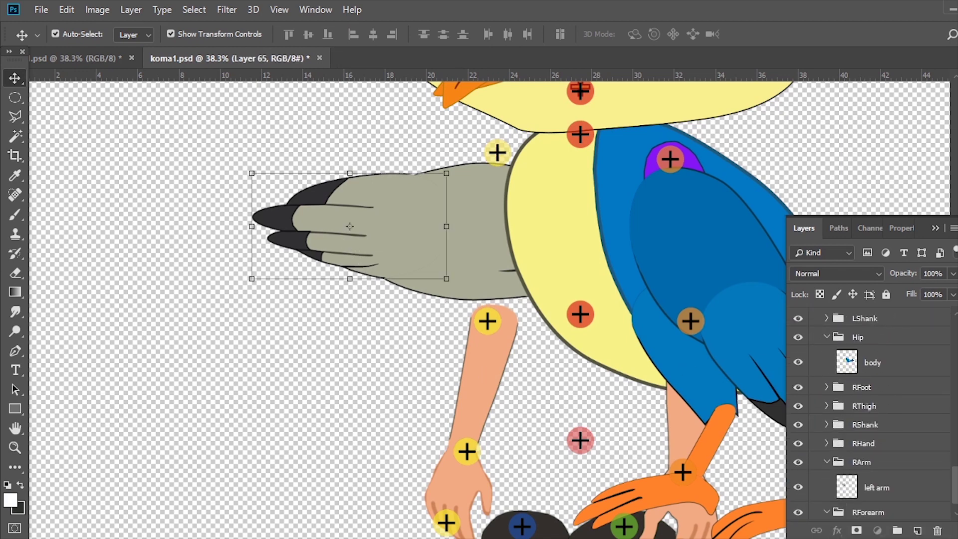
pyautogui.scroll(-2, 817, 499)
pyautogui.scroll(-1, 817, 498)
pyautogui.scroll(-2, 817, 514)
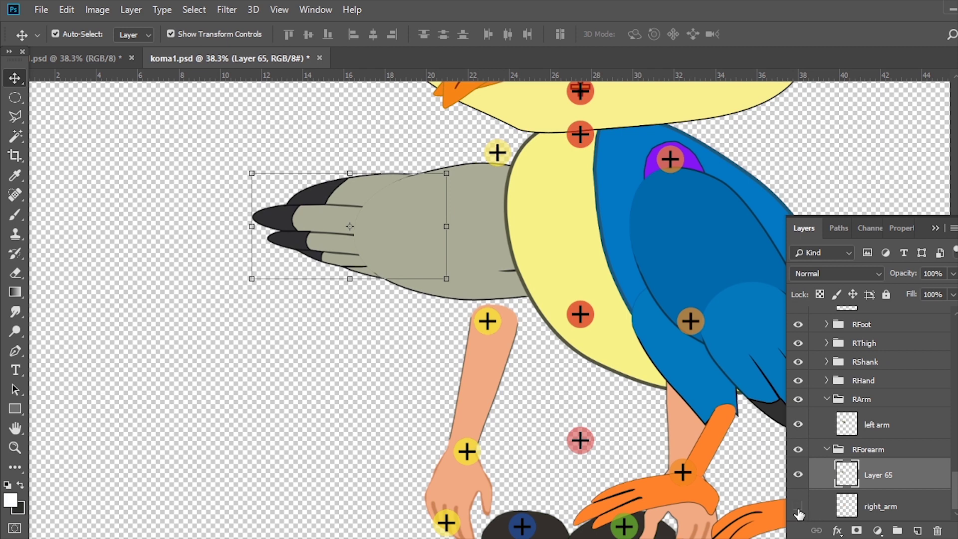
# Step: Hide the old right_arm, delete right_hand, and trash the locked RHand placeholder
pyautogui.click(798, 509)
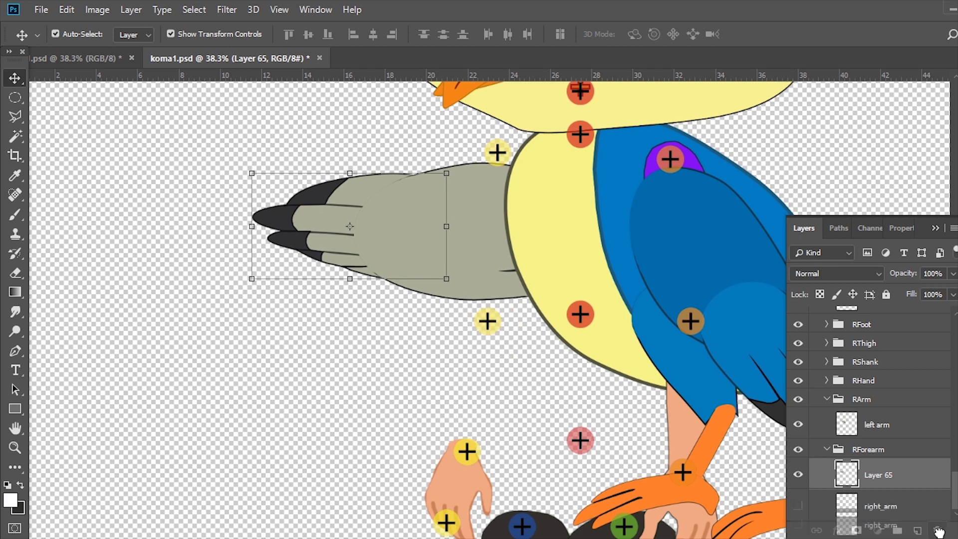
pyautogui.scroll(1, 833, 499)
pyautogui.click(477, 482)
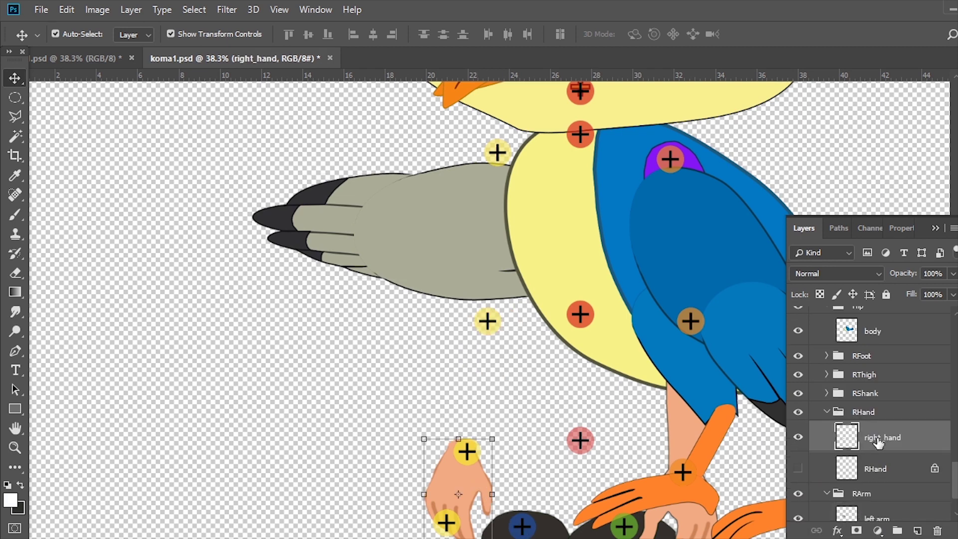
pyautogui.press('Delete')
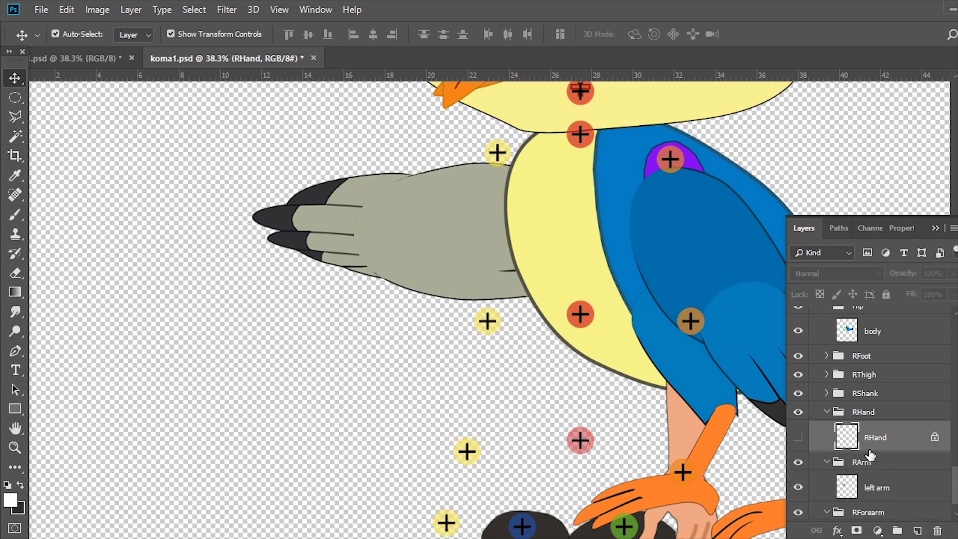
pyautogui.click(799, 437)
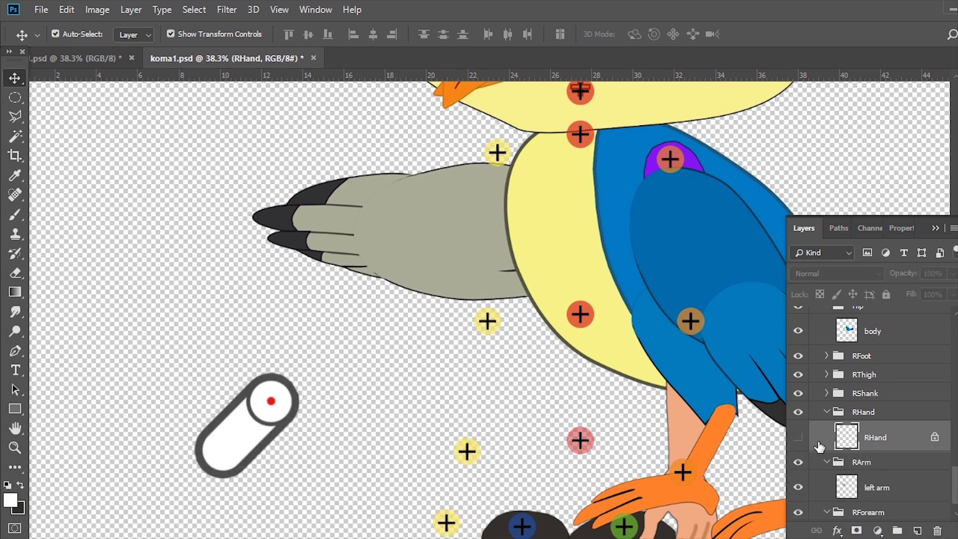
pyautogui.moveTo(882, 444); pyautogui.dragTo(936, 531)
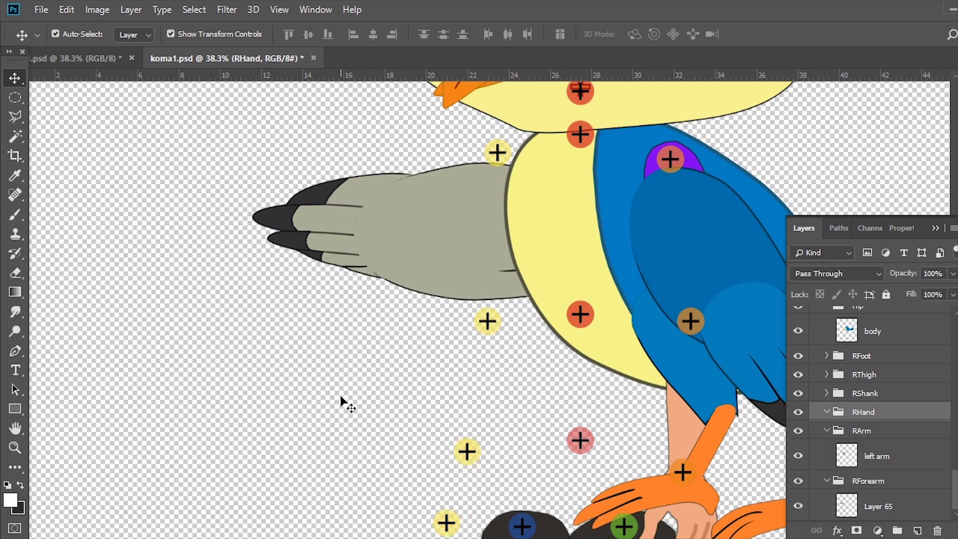
pyautogui.moveTo(410, 370); pyautogui.dragTo(162, 337)
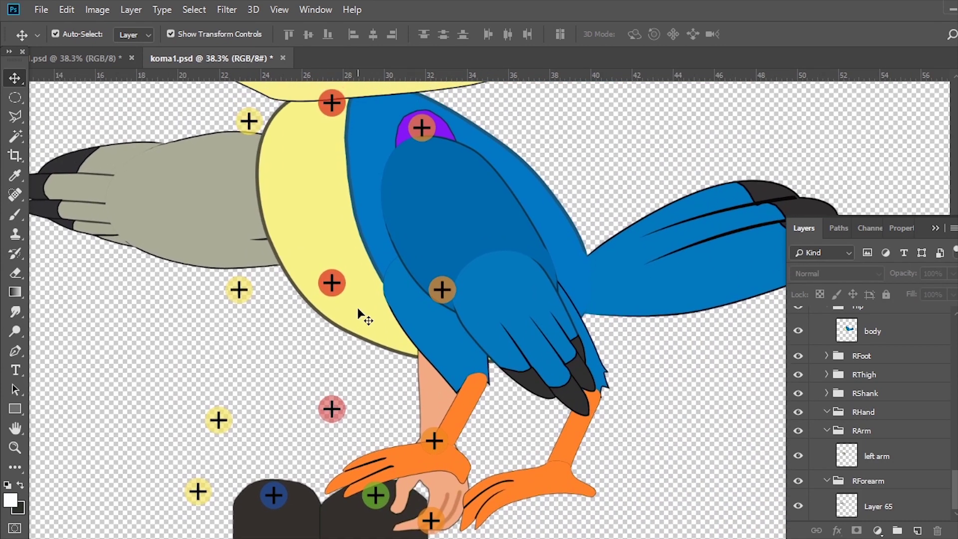
# Step: Hide the body, move 'rirgh arm' into LArm, and delete the old left_arm and LArm layers
pyautogui.click(357, 307)
pyautogui.click(798, 331)
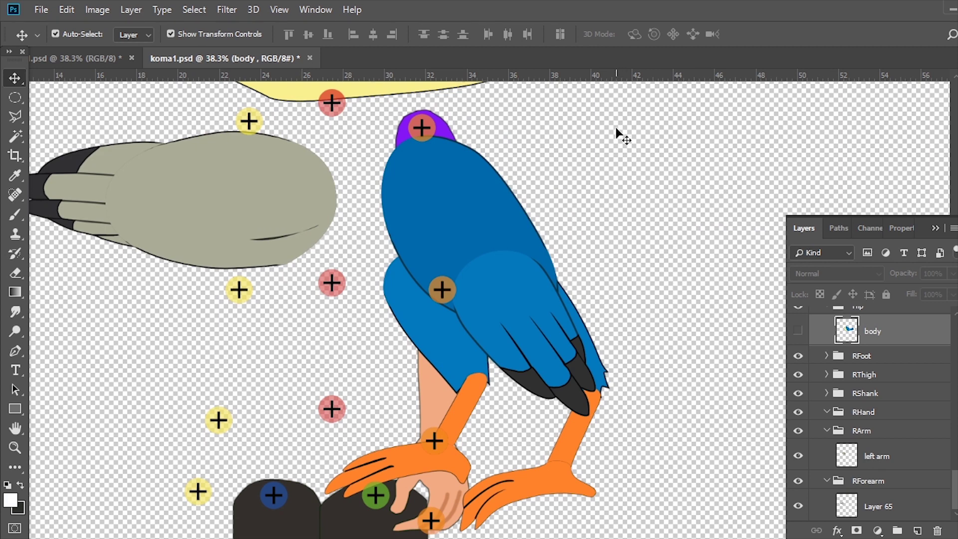
pyautogui.click(452, 138)
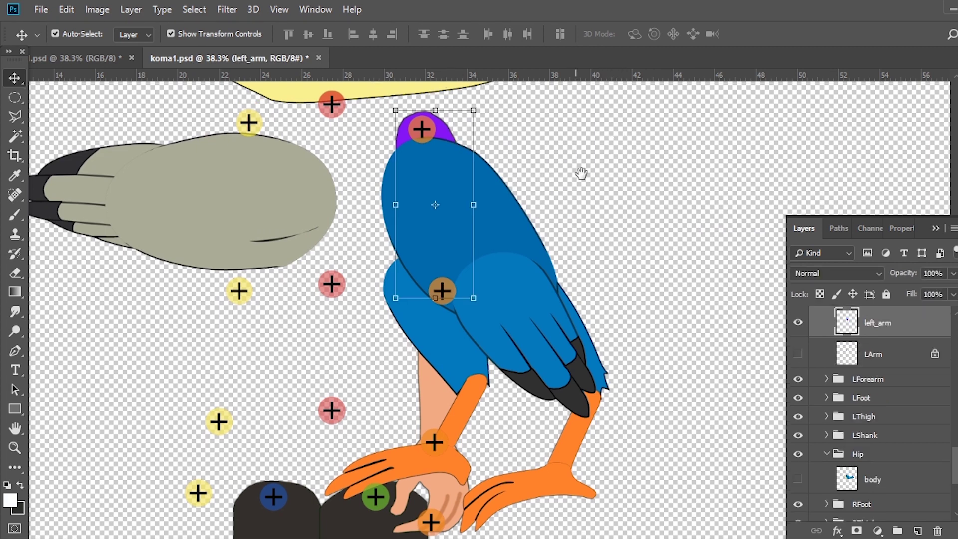
pyautogui.moveTo(579, 173); pyautogui.dragTo(603, 233)
pyautogui.click(529, 254)
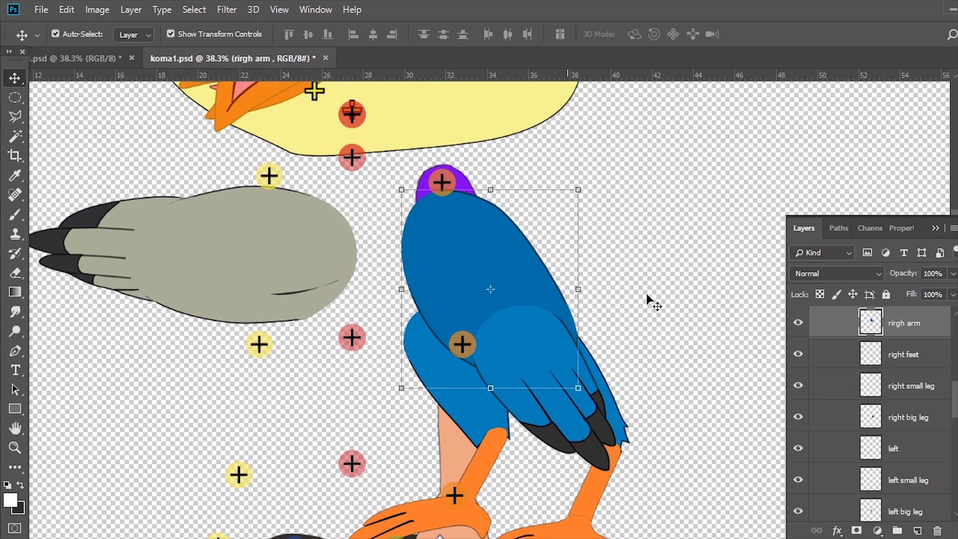
pyautogui.scroll(-1, 921, 333)
pyautogui.scroll(-1, 921, 332)
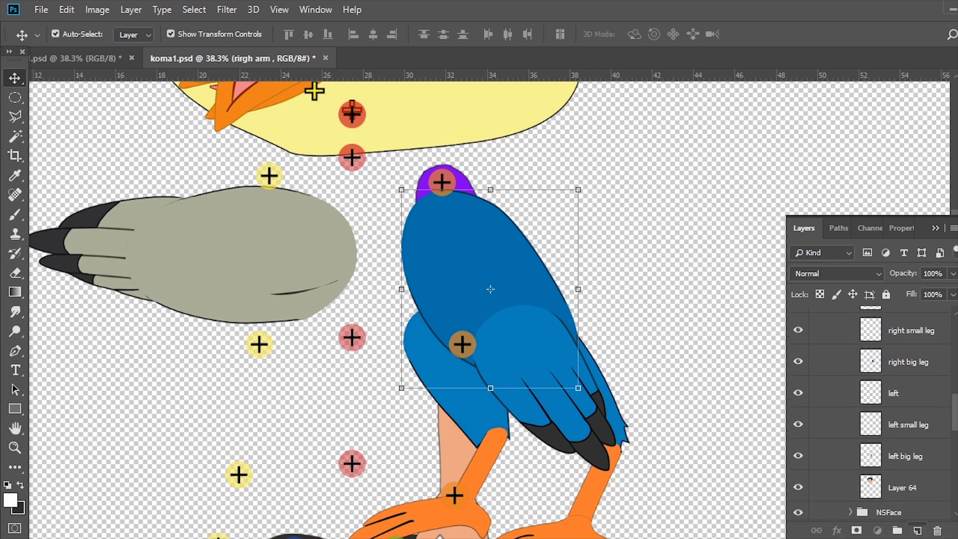
pyautogui.scroll(-2, 922, 333)
pyautogui.scroll(3, 873, 399)
pyautogui.moveTo(898, 464); pyautogui.dragTo(895, 347)
pyautogui.click(877, 354)
pyautogui.keyDown('shift'); pyautogui.click(878, 385); pyautogui.keyUp('shift')
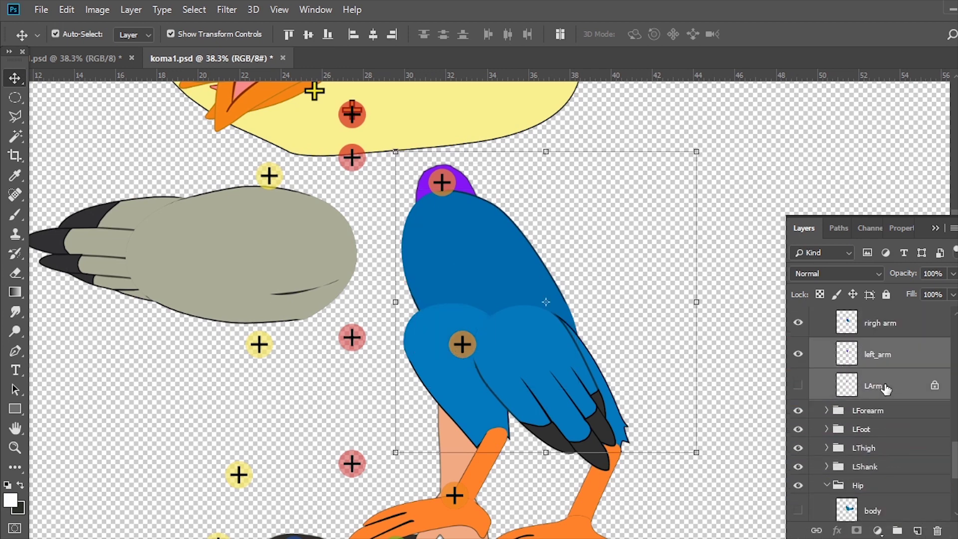
pyautogui.moveTo(878, 385); pyautogui.dragTo(928, 521)
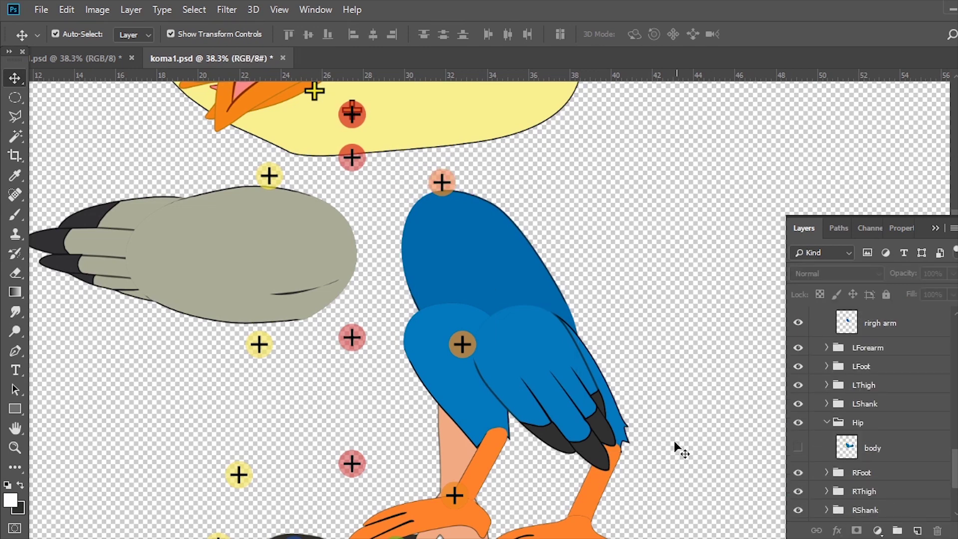
# Step: Move the 'right hand' lower wing into LForearm and delete the old left_arm there
pyautogui.click(561, 399)
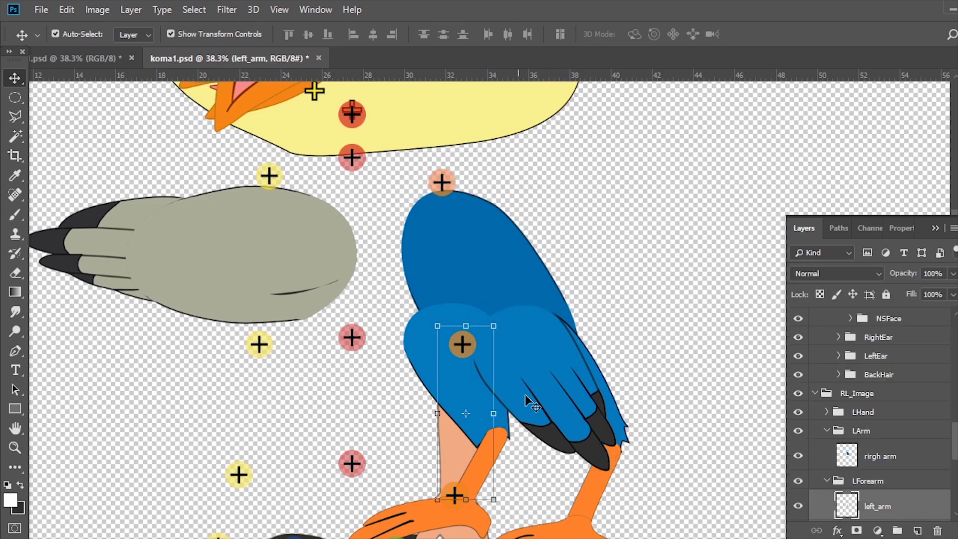
pyautogui.moveTo(912, 328); pyautogui.dragTo(911, 464)
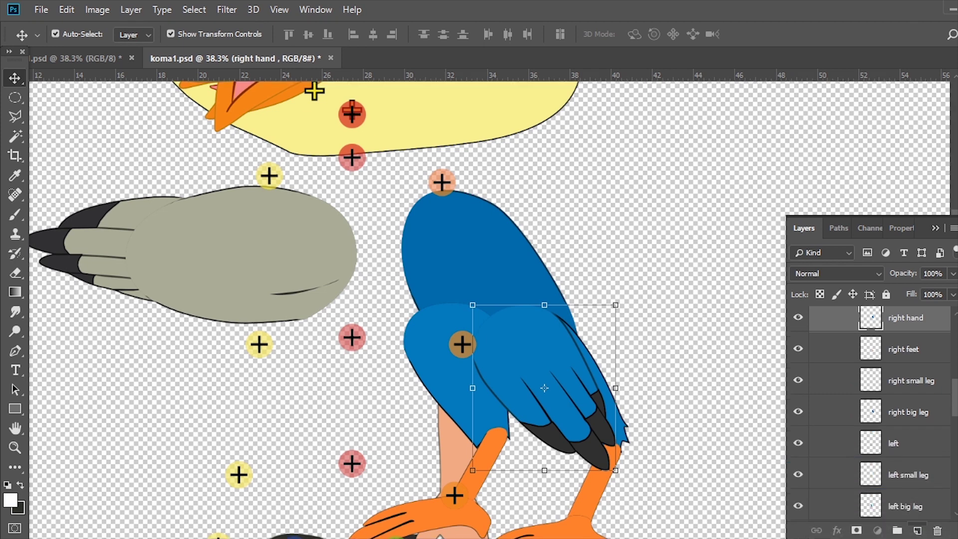
pyautogui.scroll(-3, 911, 464)
pyautogui.scroll(-3, 911, 464)
pyautogui.scroll(-3, 910, 464)
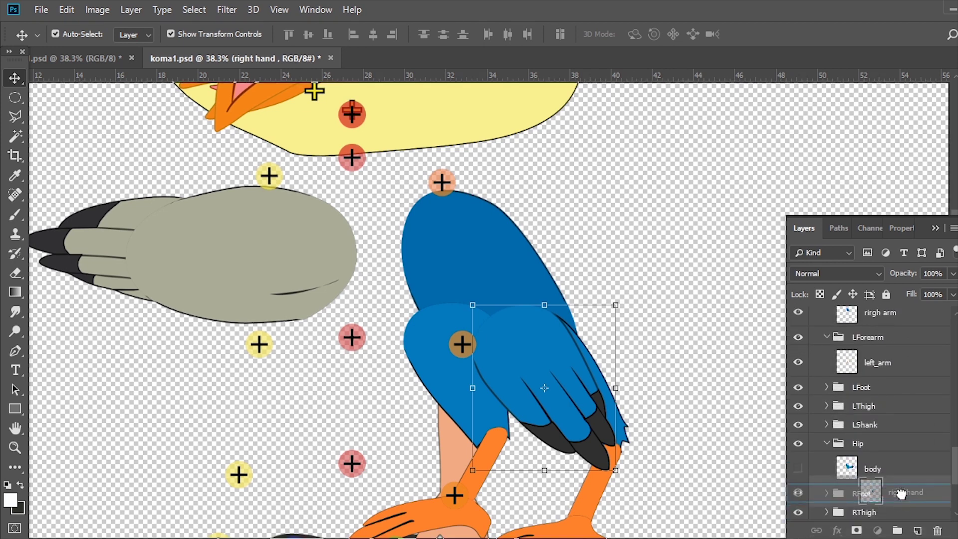
pyautogui.moveTo(911, 518); pyautogui.dragTo(896, 388)
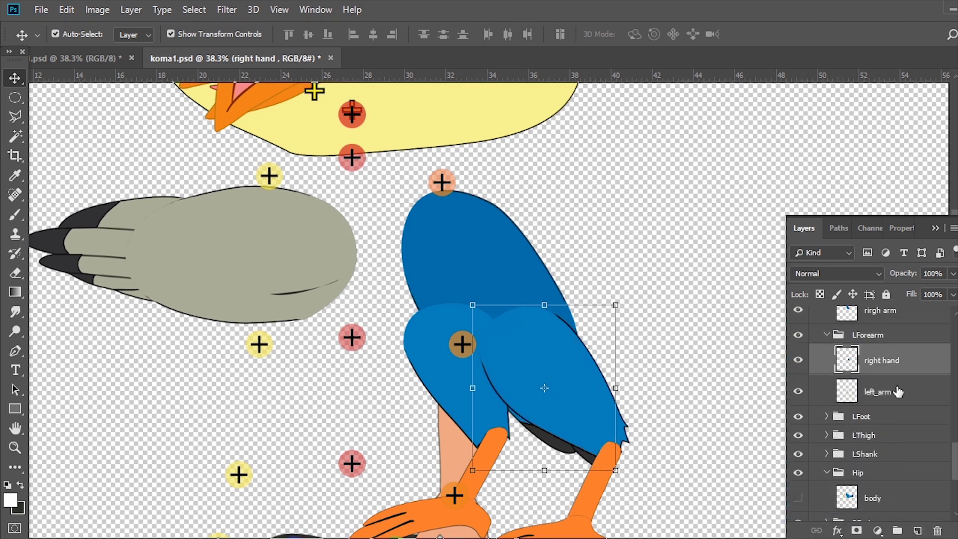
pyautogui.click(886, 397)
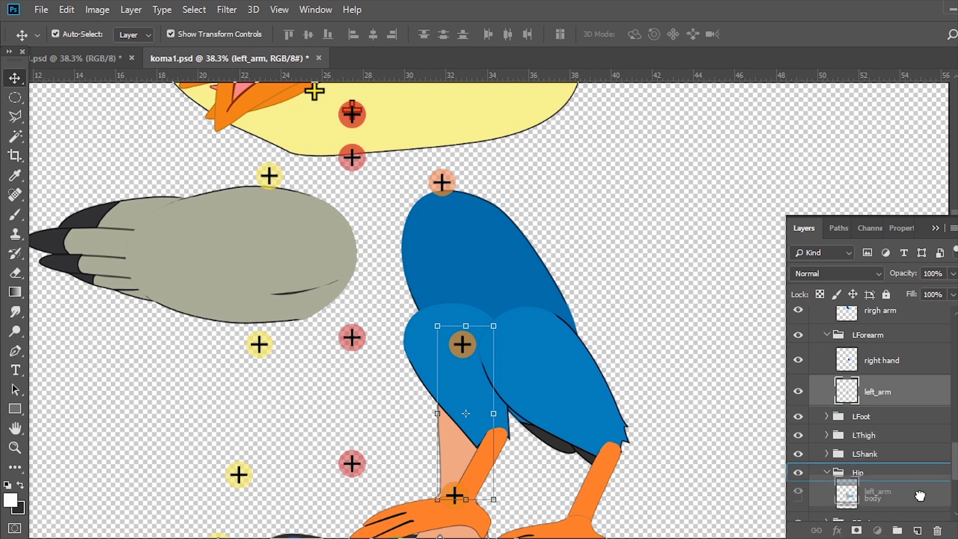
pyautogui.moveTo(879, 397); pyautogui.dragTo(937, 530)
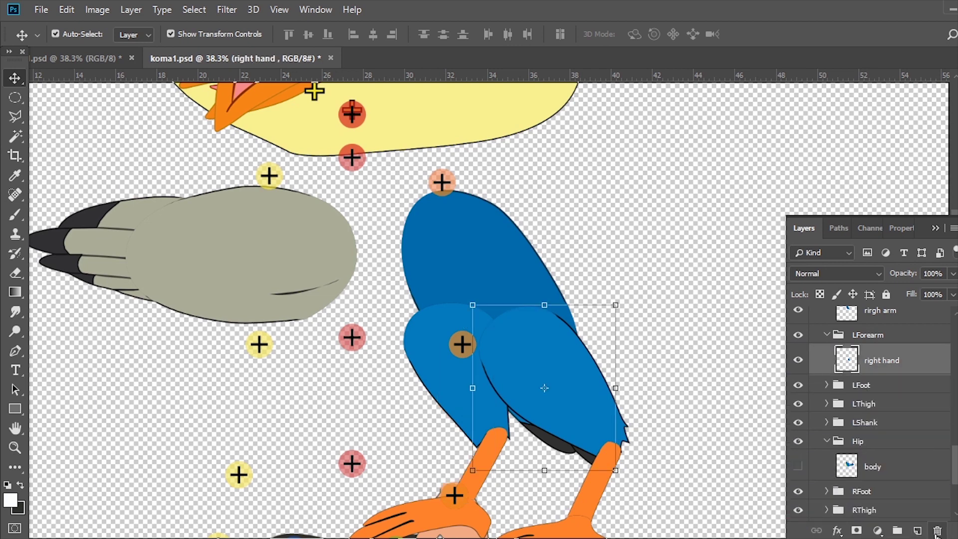
pyautogui.click(745, 369)
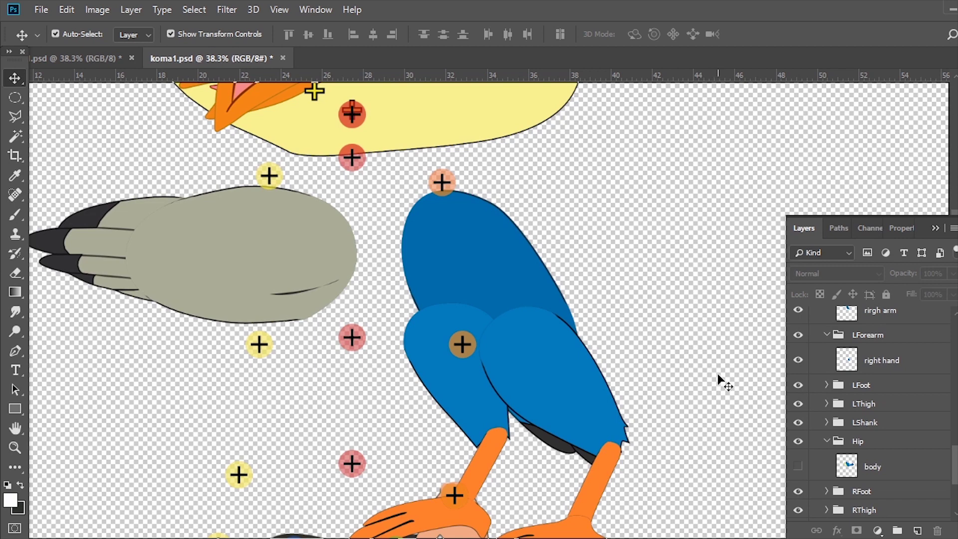
pyautogui.scroll(-3, 718, 379)
pyautogui.scroll(-2, 718, 379)
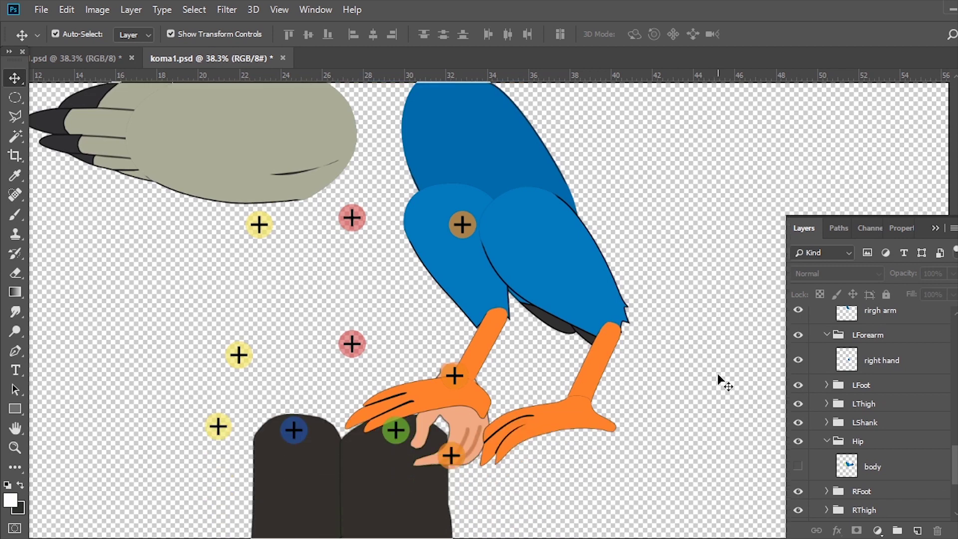
# Step: Delete the peach left_hand and the locked LHand placeholder layers
pyautogui.click(462, 423)
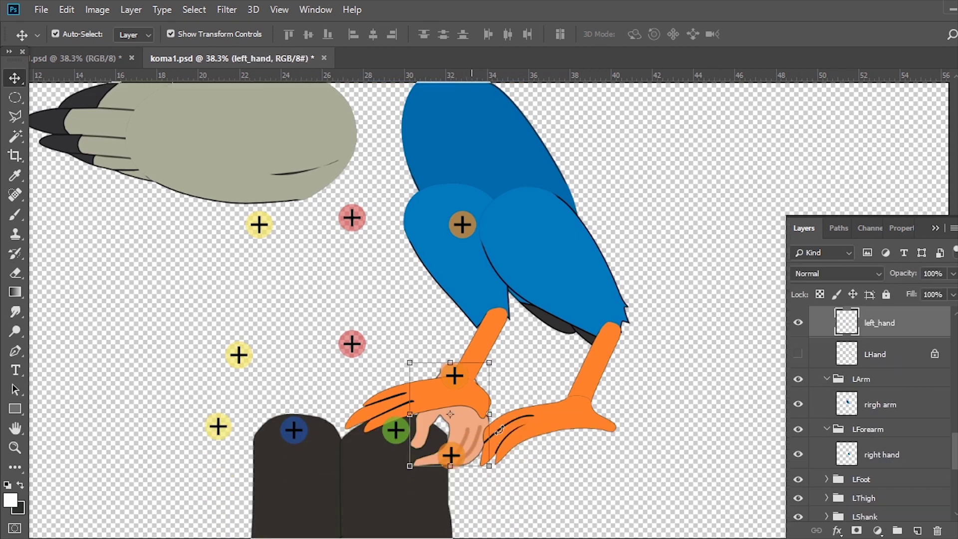
pyautogui.keyDown('ctrl'); pyautogui.click(880, 361); pyautogui.keyUp('ctrl')
pyautogui.moveTo(883, 389); pyautogui.dragTo(937, 531)
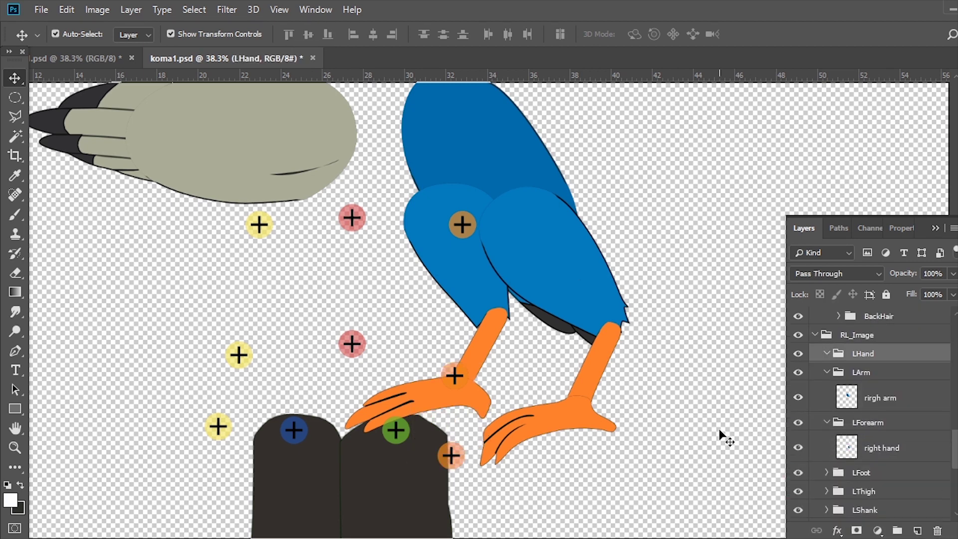
# Step: Zoom in on the bird's legs, dark shorts and their colored markers
pyautogui.moveTo(511, 312); pyautogui.dragTo(698, 467)
pyautogui.scroll(-6, 698, 467)
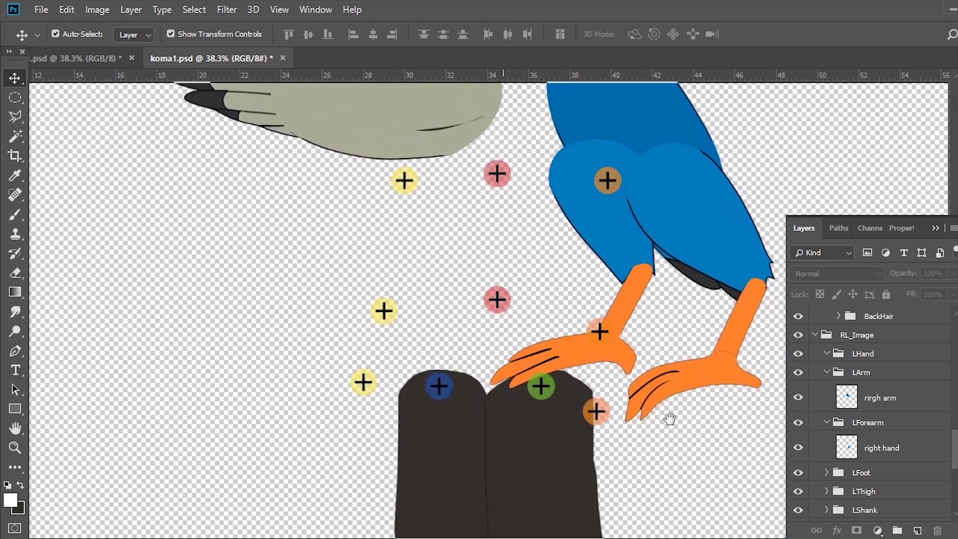
pyautogui.scroll(-3, 669, 419)
pyautogui.press('z')
pyautogui.moveTo(642, 387)
pyautogui.mouseDown()
pyautogui.moveTo(491, 366)
pyautogui.moveTo(605, 278)
pyautogui.mouseUp()
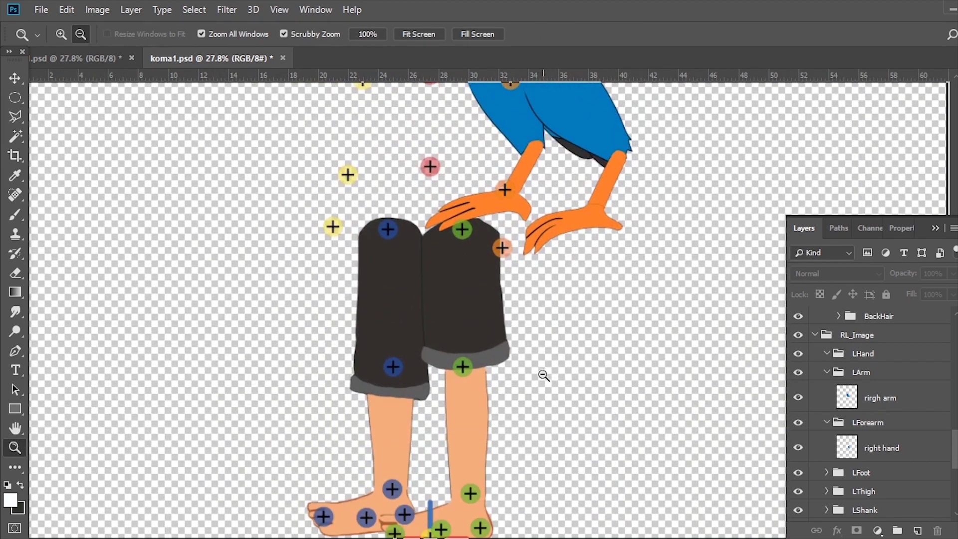
pyautogui.moveTo(545, 377); pyautogui.dragTo(507, 375)
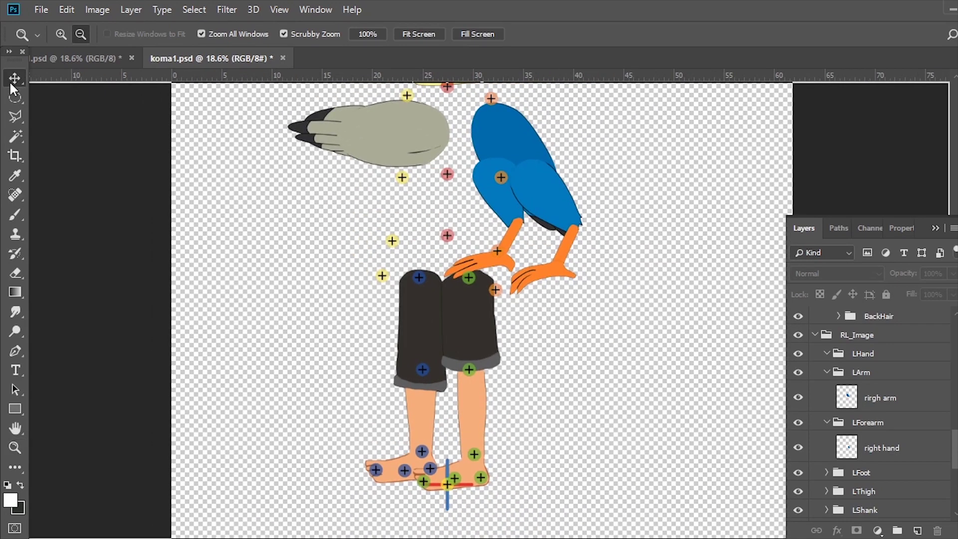
pyautogui.moveTo(432, 212); pyautogui.dragTo(459, 237)
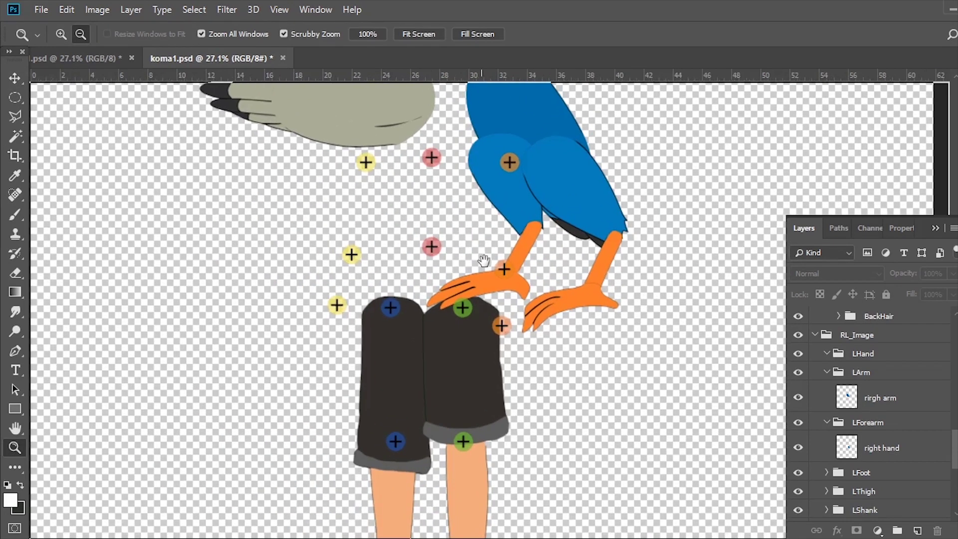
pyautogui.scroll(-1, 439, 229)
# Step: With the Move tool, tell the blue thigh layer apart from the dark shorts leg layer
pyautogui.press('v')
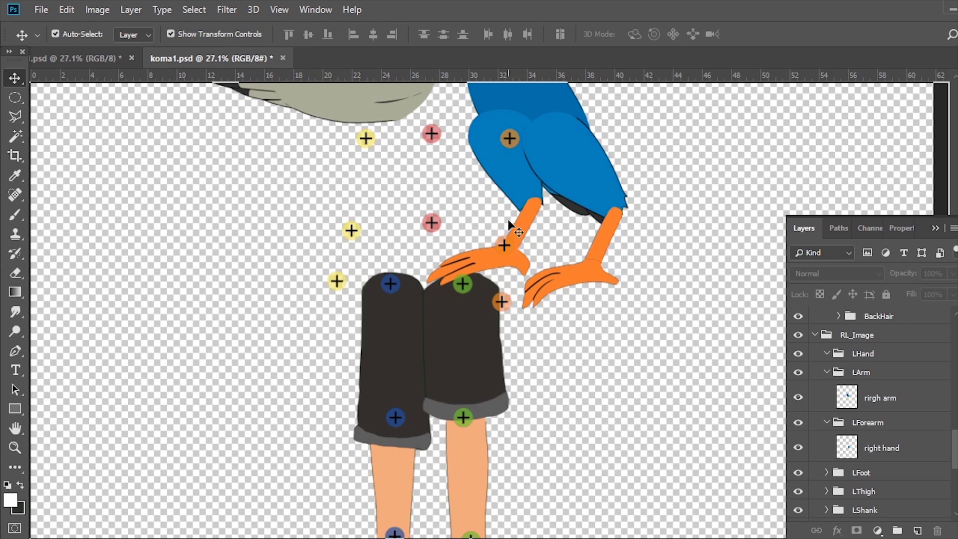
pyautogui.click(508, 186)
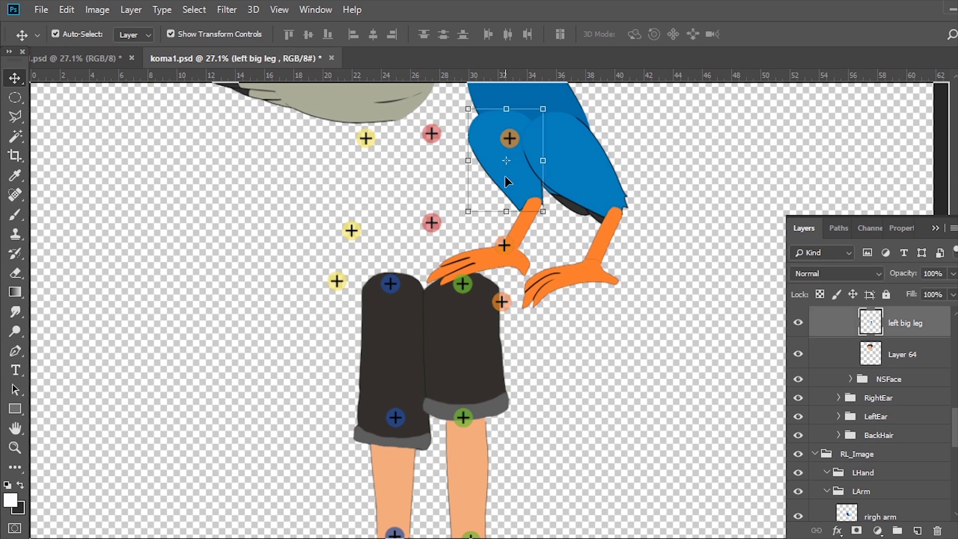
pyautogui.click(414, 335)
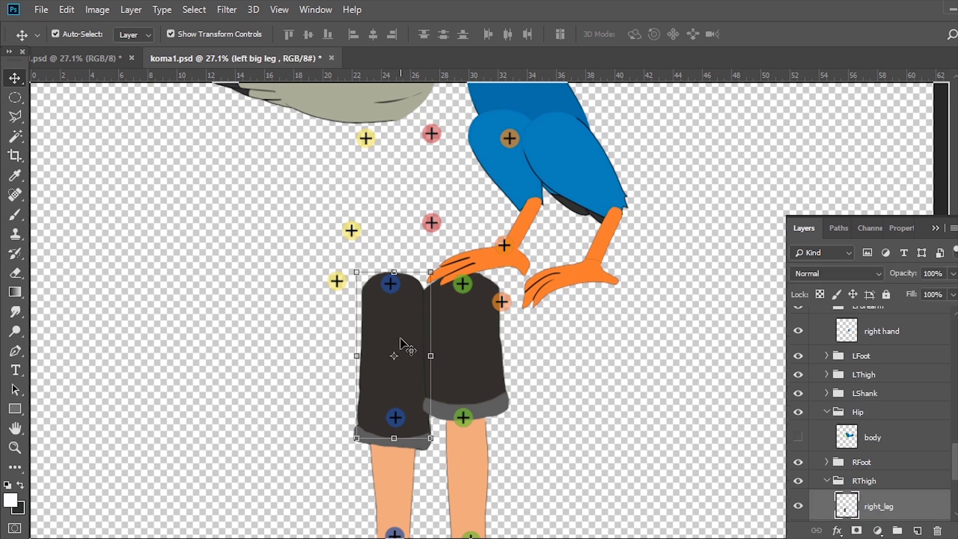
pyautogui.click(504, 172)
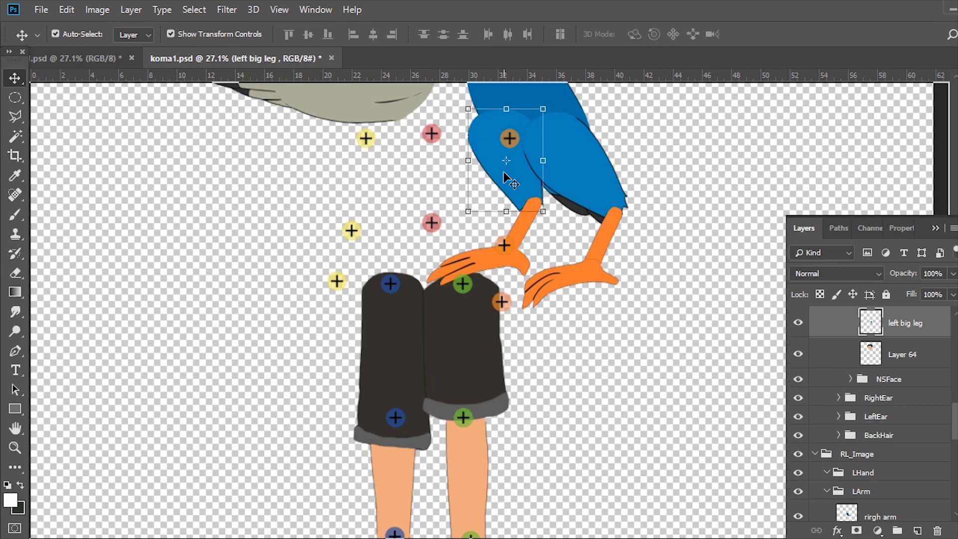
pyautogui.click(405, 339)
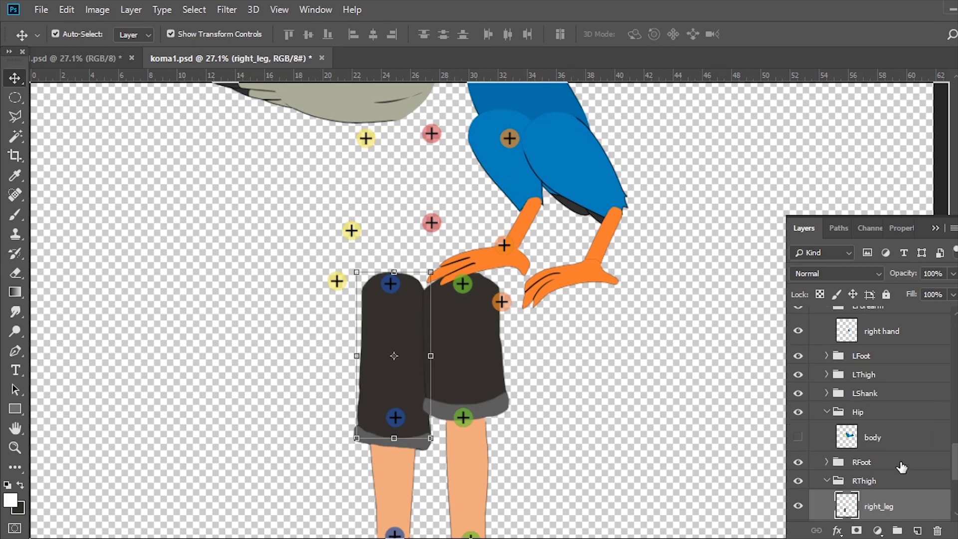
pyautogui.scroll(-3, 902, 467)
pyautogui.scroll(-3, 884, 474)
pyautogui.scroll(3, 838, 441)
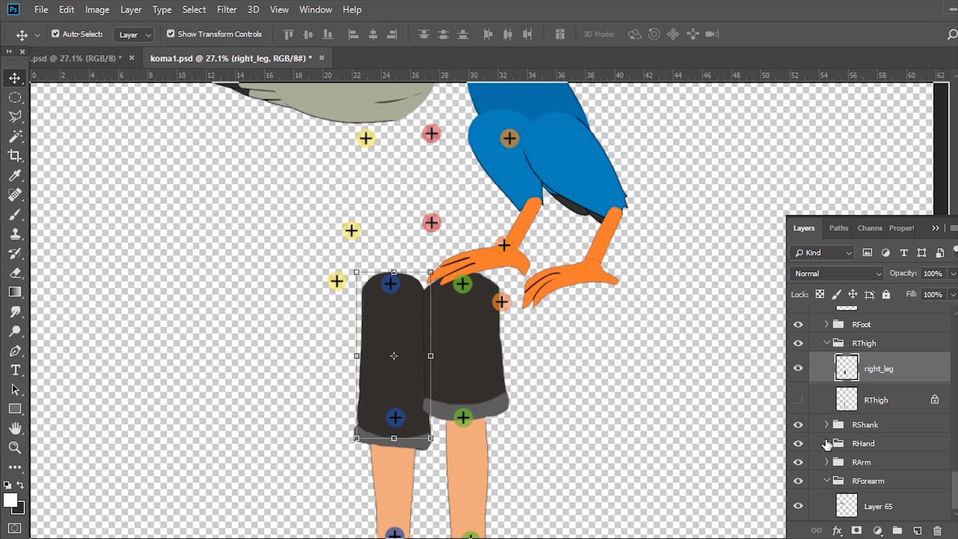
pyautogui.scroll(2, 834, 483)
pyautogui.scroll(2, 834, 483)
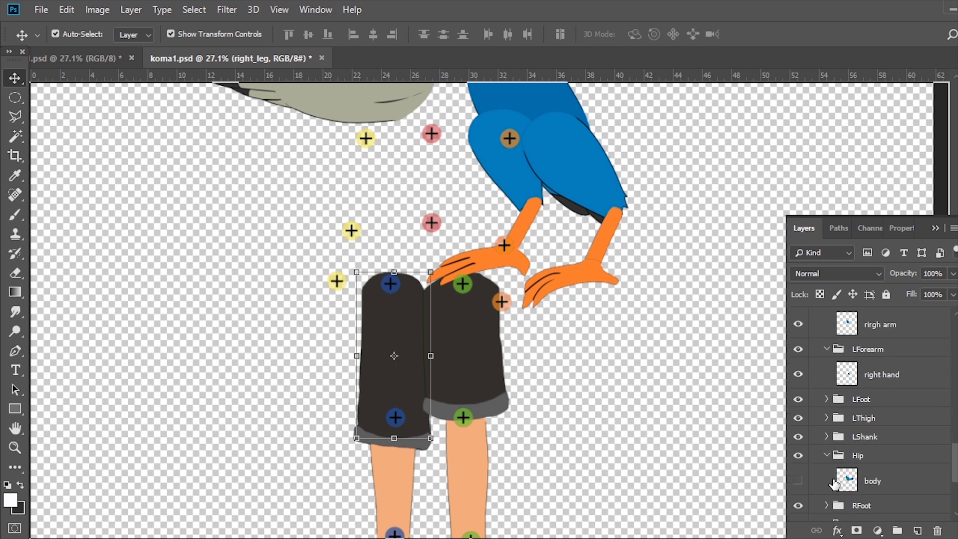
pyautogui.scroll(1, 834, 483)
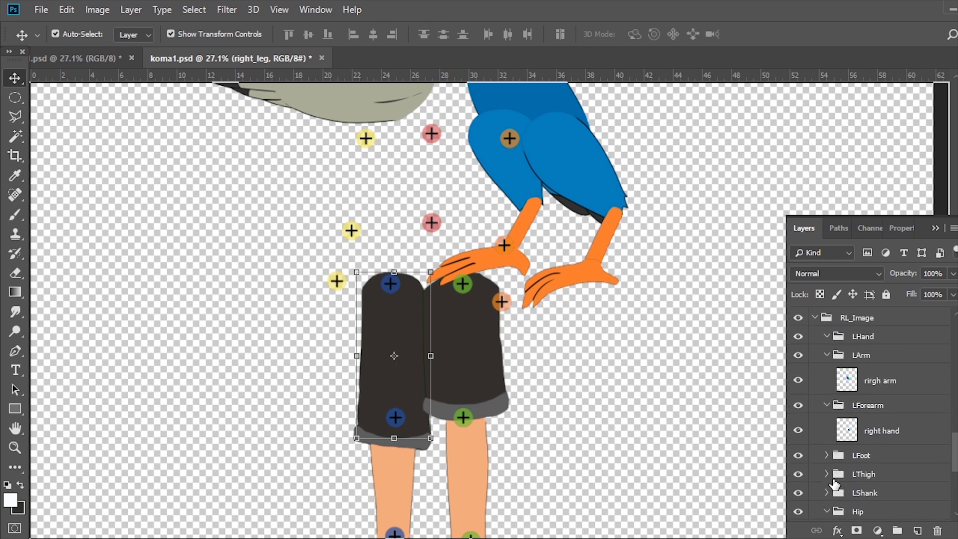
# Step: Move the left big leg layer into RThigh and select the old right_leg and RThigh layers
pyautogui.click(827, 354)
pyautogui.click(826, 373)
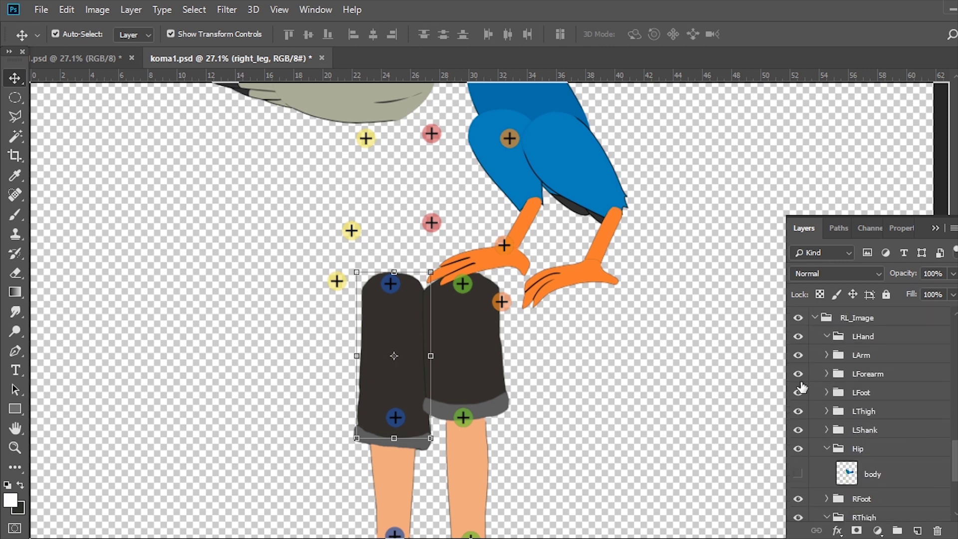
pyautogui.click(509, 180)
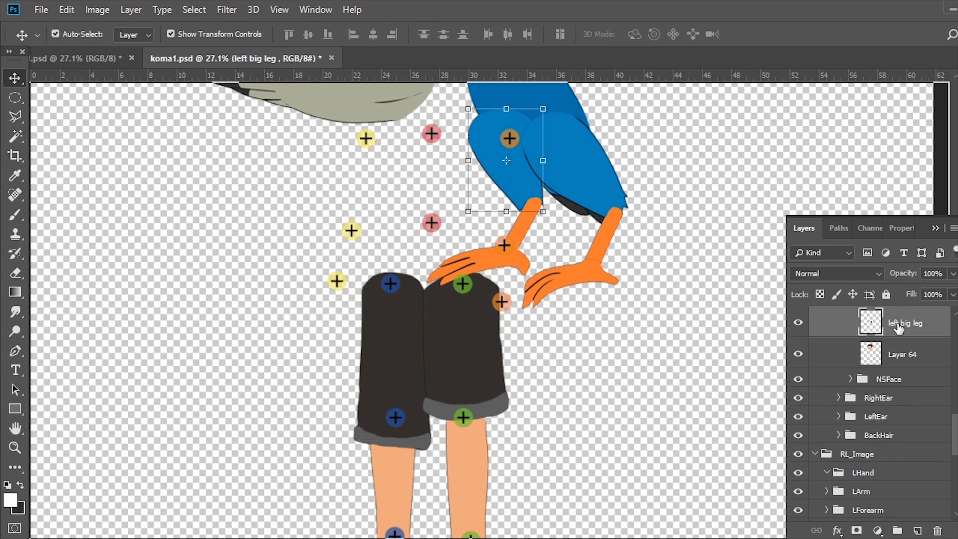
pyautogui.scroll(-1, 898, 327)
pyautogui.scroll(-1, 898, 328)
pyautogui.scroll(-1, 898, 328)
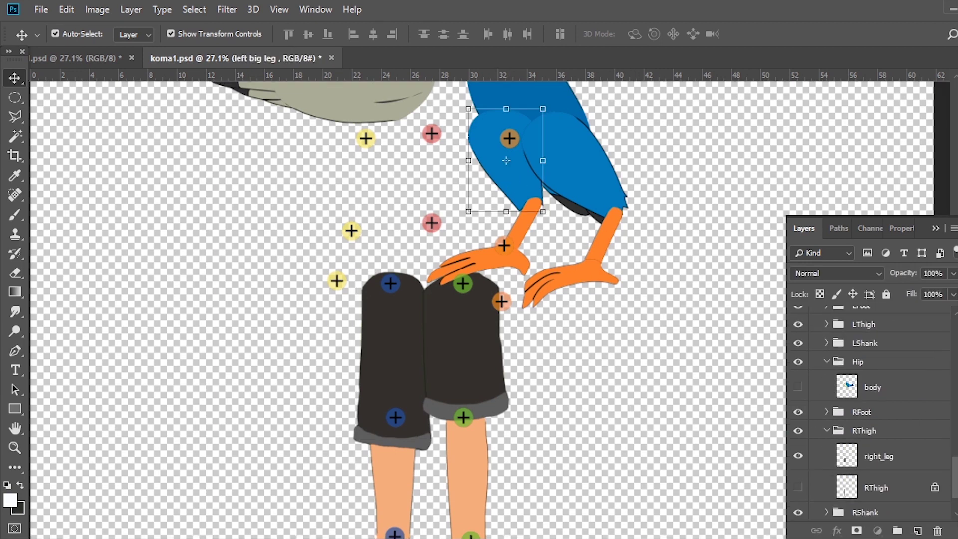
pyautogui.moveTo(872, 329)
pyautogui.mouseDown()
pyautogui.moveTo(886, 401)
pyautogui.moveTo(938, 530)
pyautogui.mouseUp()
pyautogui.click(886, 400)
pyautogui.keyDown('shift'); pyautogui.click(882, 431); pyautogui.keyUp('shift')
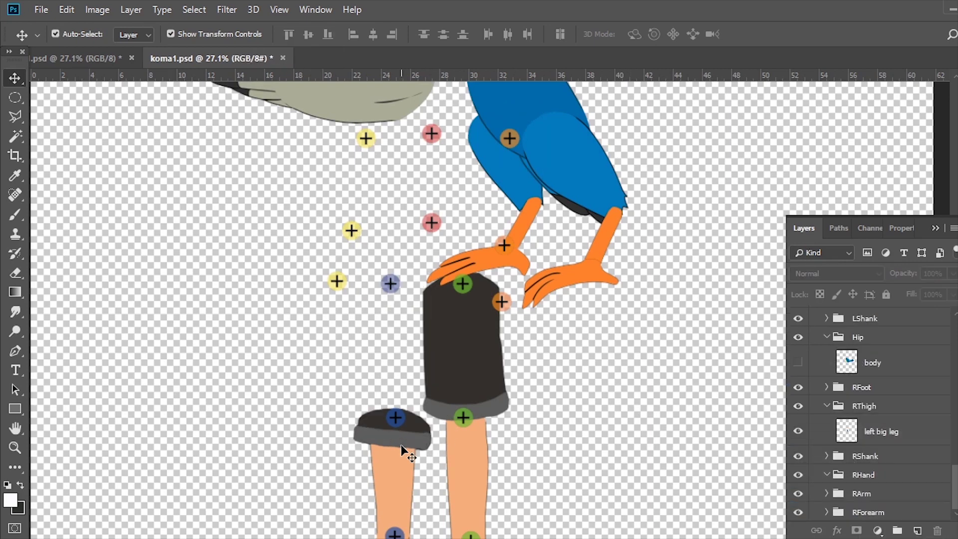
# Step: Put the left small leg layer into the RShank folder and hide the old right_leg
pyautogui.click(520, 244)
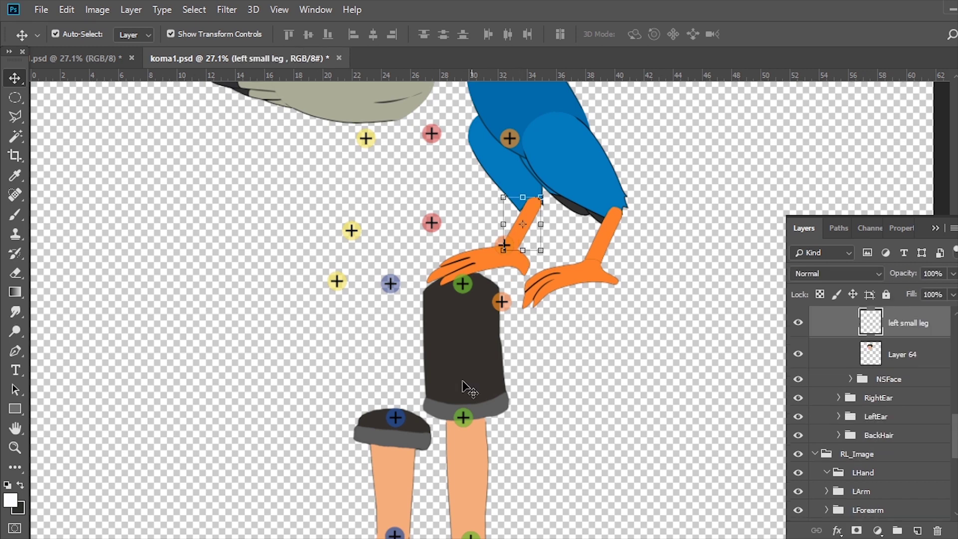
pyautogui.click(405, 462)
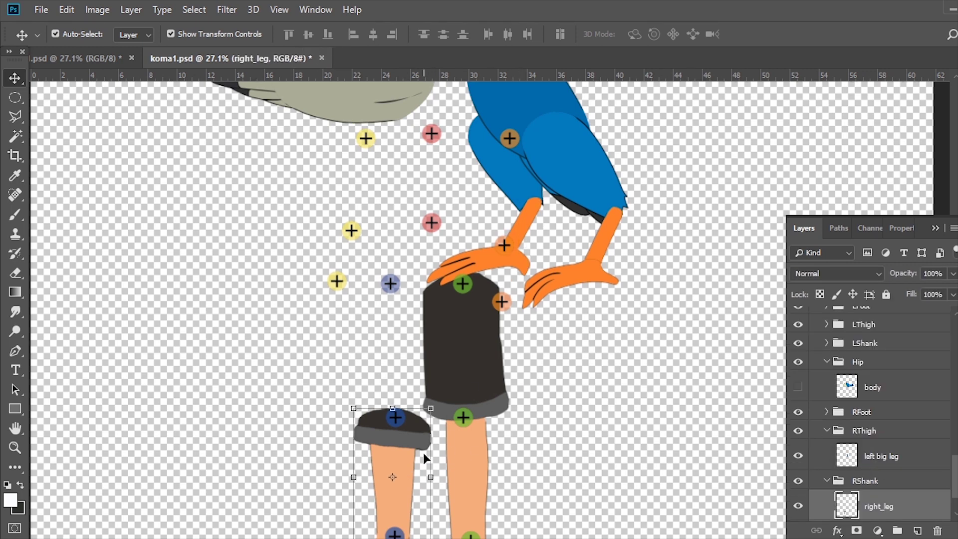
pyautogui.click(524, 232)
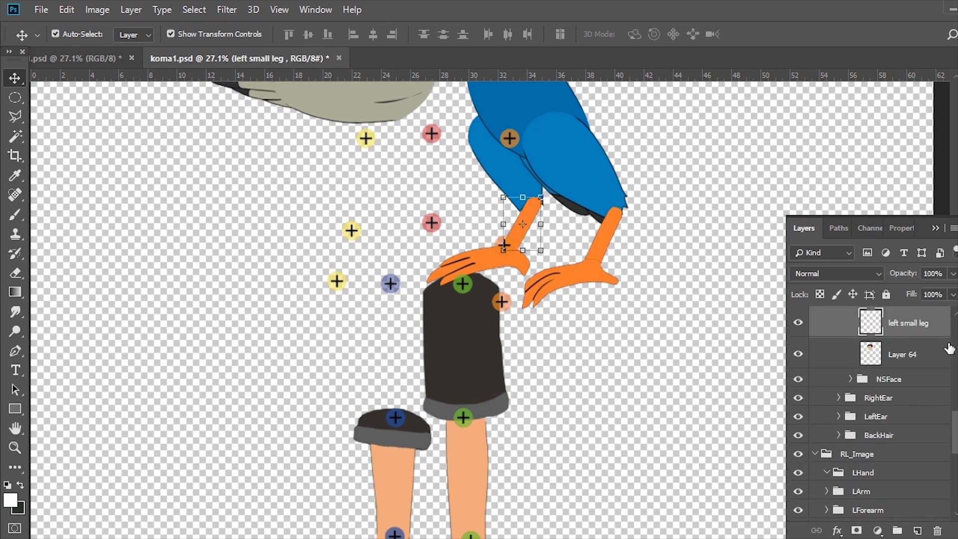
pyautogui.scroll(-2, 949, 348)
pyautogui.scroll(-2, 949, 348)
pyautogui.scroll(-2, 949, 347)
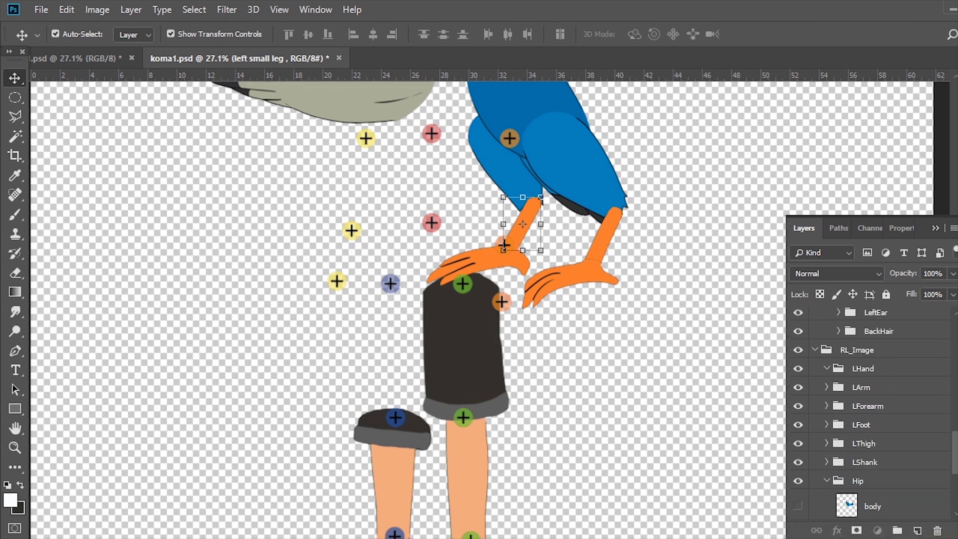
pyautogui.scroll(-2, 867, 449)
pyautogui.scroll(-1, 867, 449)
pyautogui.scroll(-2, 867, 469)
pyautogui.scroll(-1, 867, 491)
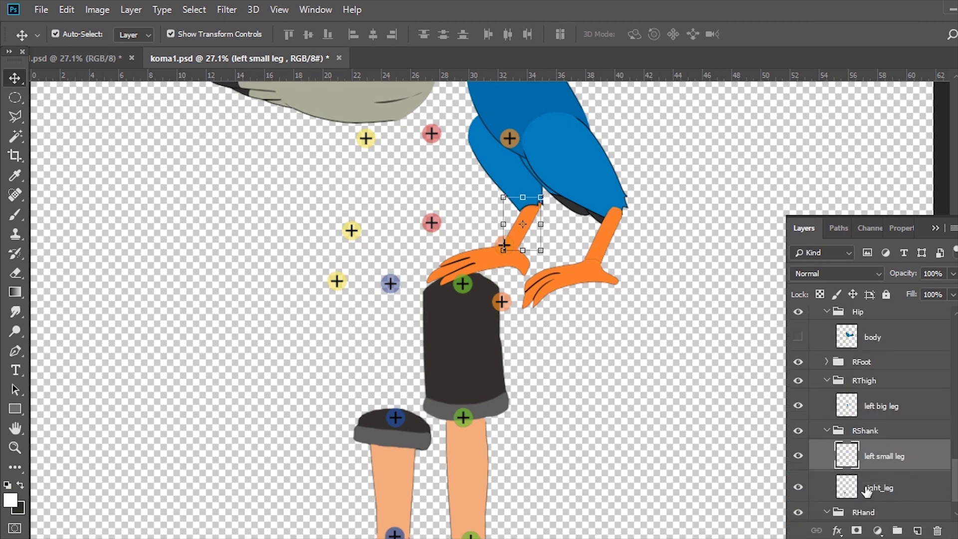
pyautogui.click(798, 487)
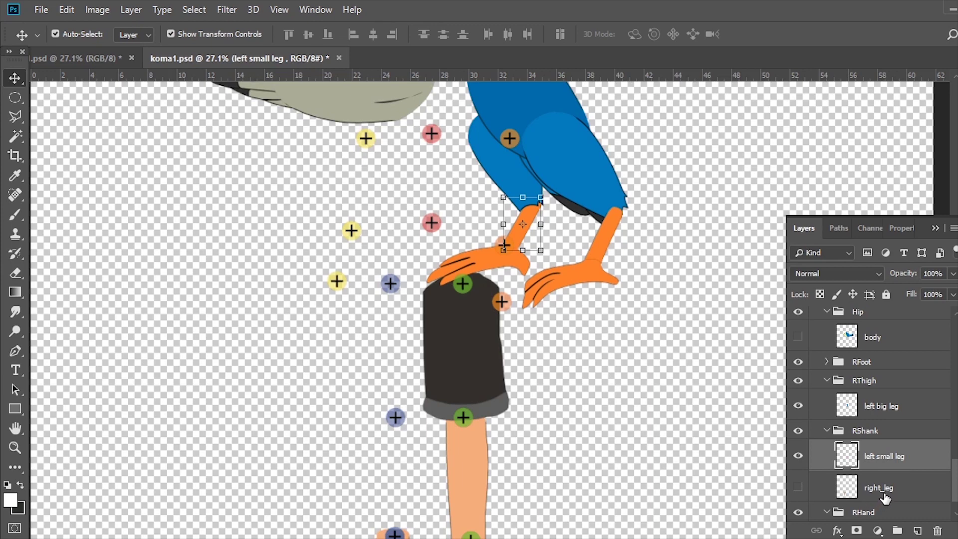
pyautogui.moveTo(885, 498); pyautogui.dragTo(937, 530)
# Step: Select the orange foot layer 'left' and make the hidden orange piece visible again
pyautogui.scroll(-2, 504, 391)
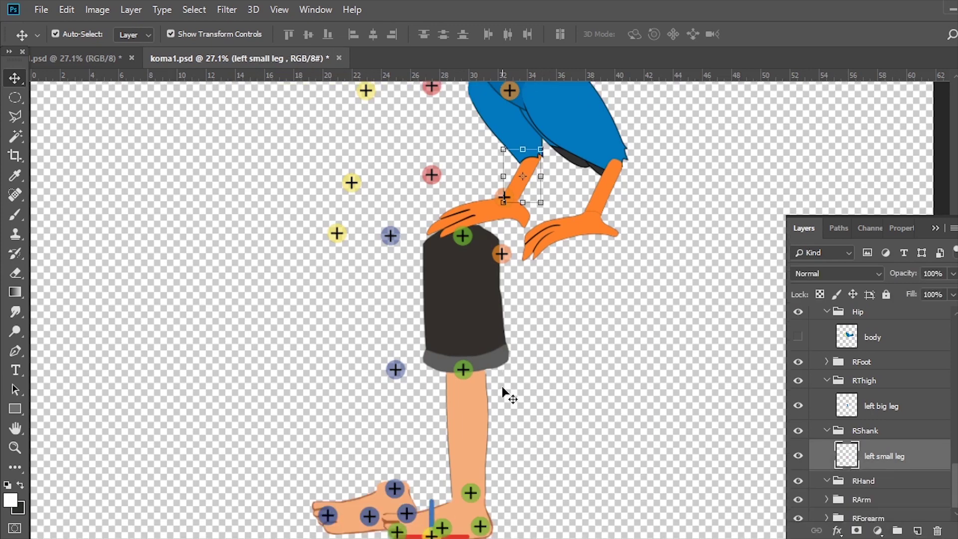
pyautogui.scroll(-1, 504, 392)
pyautogui.click(479, 176)
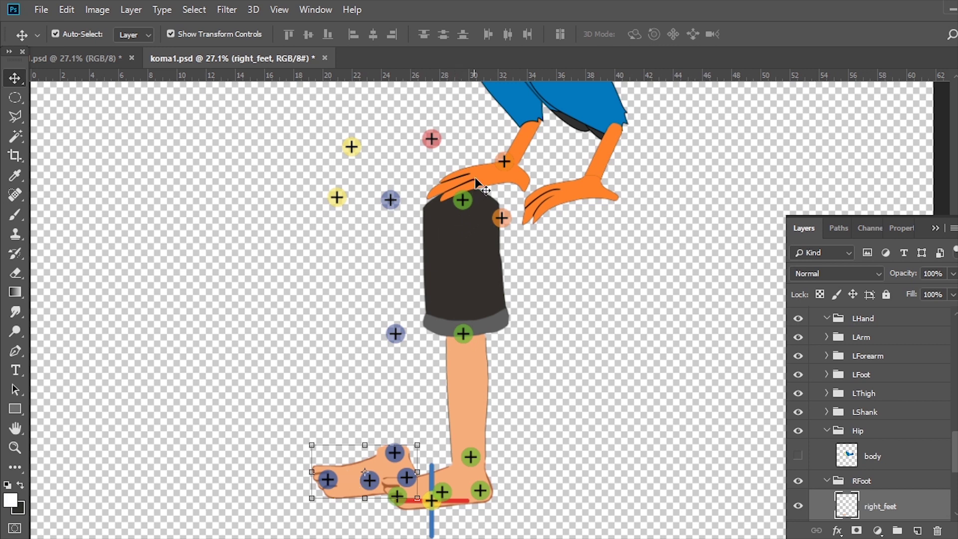
pyautogui.scroll(-1, 917, 332)
pyautogui.scroll(-2, 916, 332)
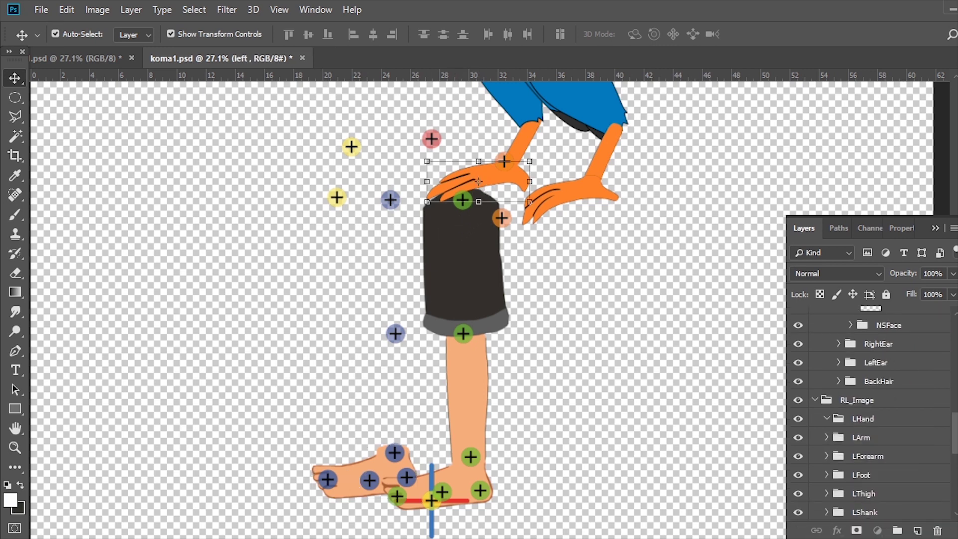
pyautogui.scroll(-2, 917, 332)
pyautogui.scroll(-2, 917, 332)
pyautogui.scroll(-2, 815, 479)
pyautogui.scroll(-1, 815, 479)
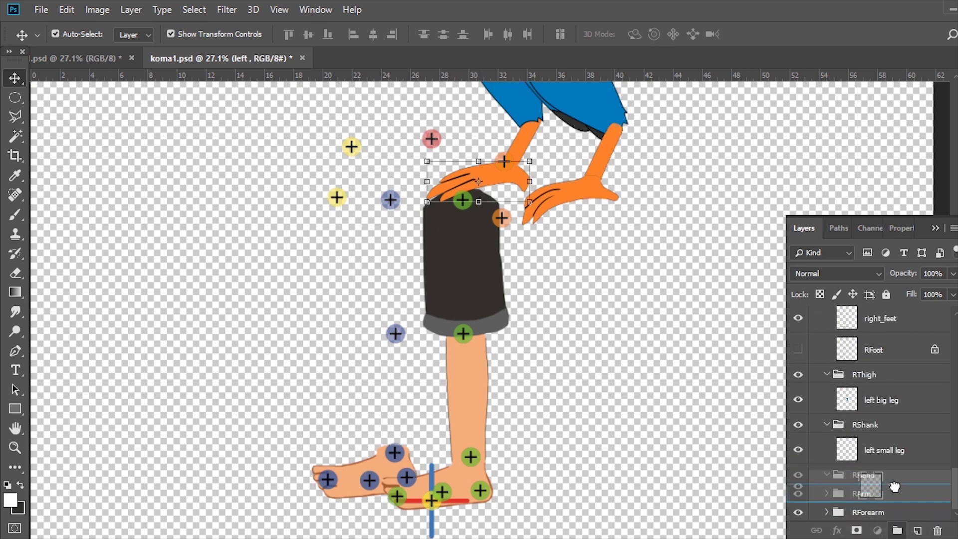
pyautogui.scroll(-2, 815, 479)
pyautogui.scroll(-1, 815, 479)
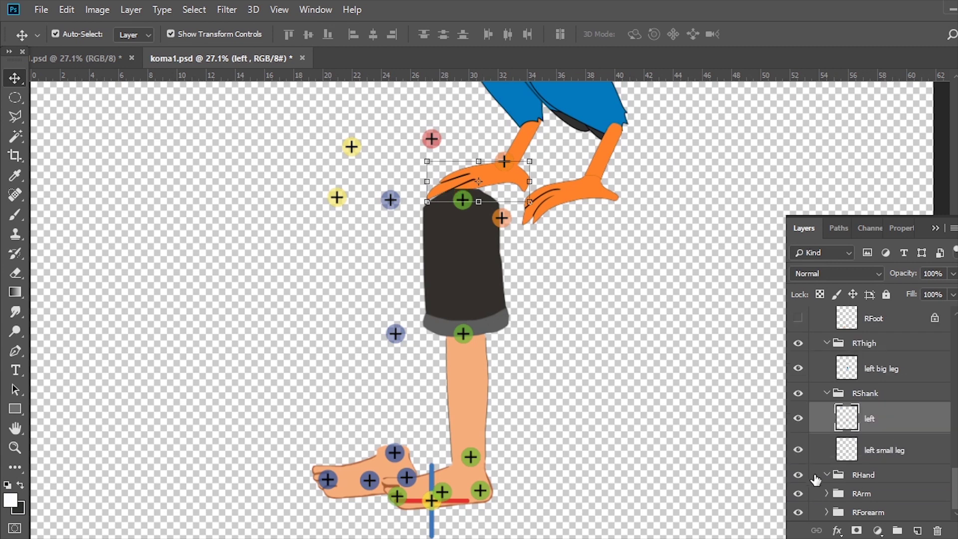
pyautogui.click(799, 450)
# Step: Place 'left' in RFoot above right_feet, then delete right_feet and the old RFoot layer
pyautogui.moveTo(881, 415); pyautogui.dragTo(884, 326)
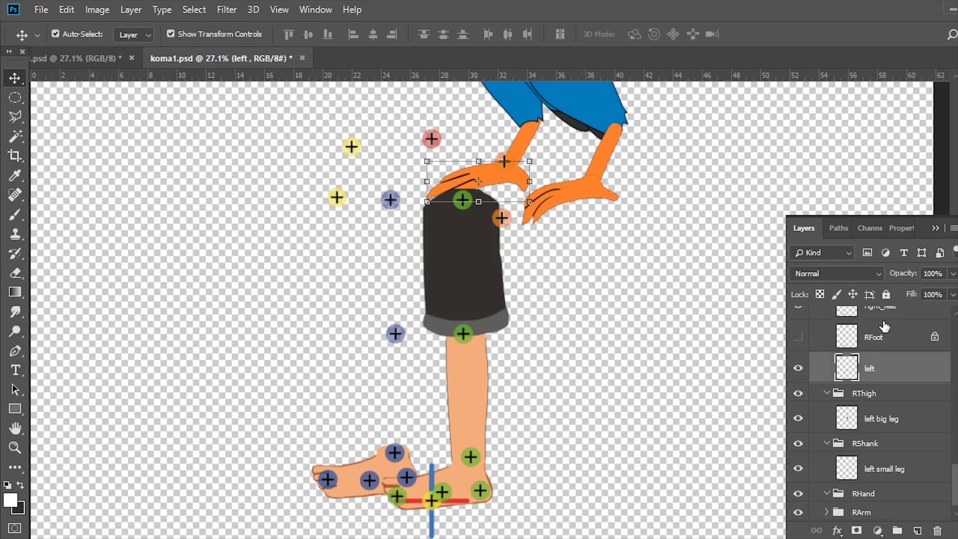
pyautogui.moveTo(871, 368); pyautogui.dragTo(884, 312)
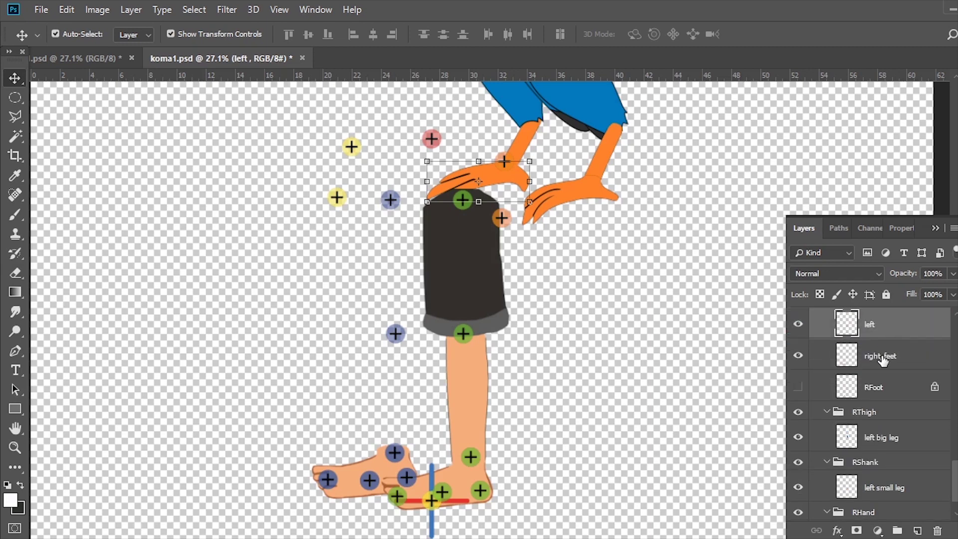
pyautogui.click(879, 411)
pyautogui.keyDown('shift'); pyautogui.click(889, 449); pyautogui.keyUp('shift')
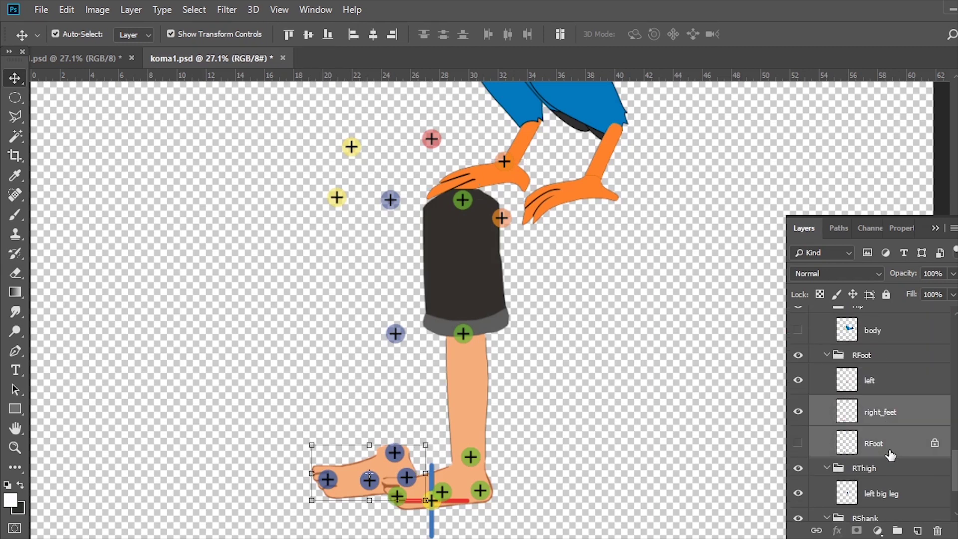
pyautogui.click(937, 530)
pyautogui.click(454, 220)
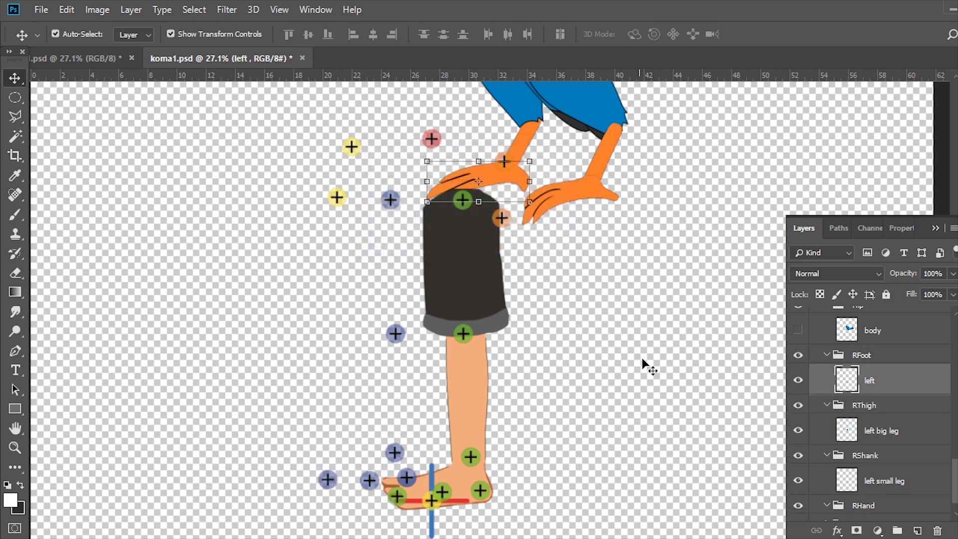
pyautogui.scroll(3, 549, 285)
# Step: Move 'right big leg' into LThigh and remove the old left_leg and LThigh layers
pyautogui.click(582, 239)
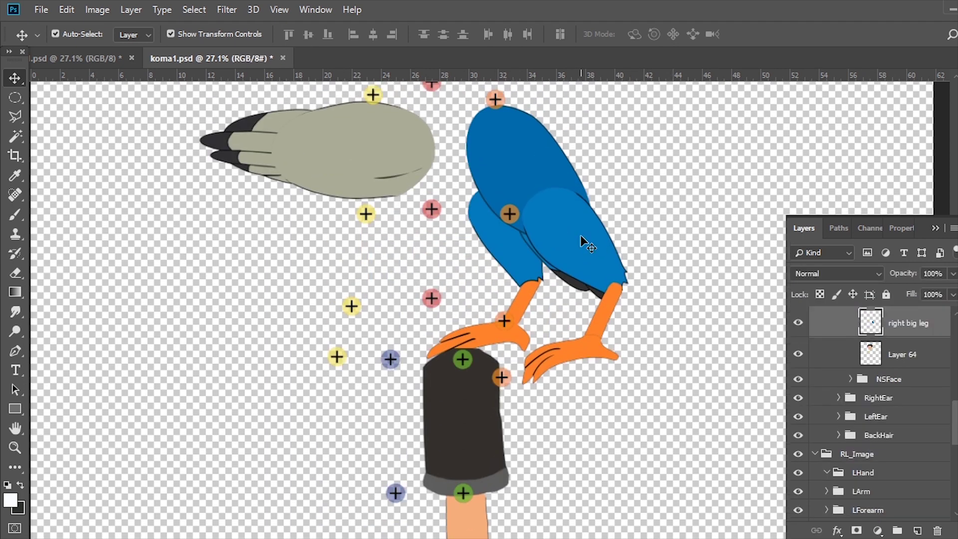
pyautogui.moveTo(667, 267); pyautogui.dragTo(652, 185)
pyautogui.click(459, 349)
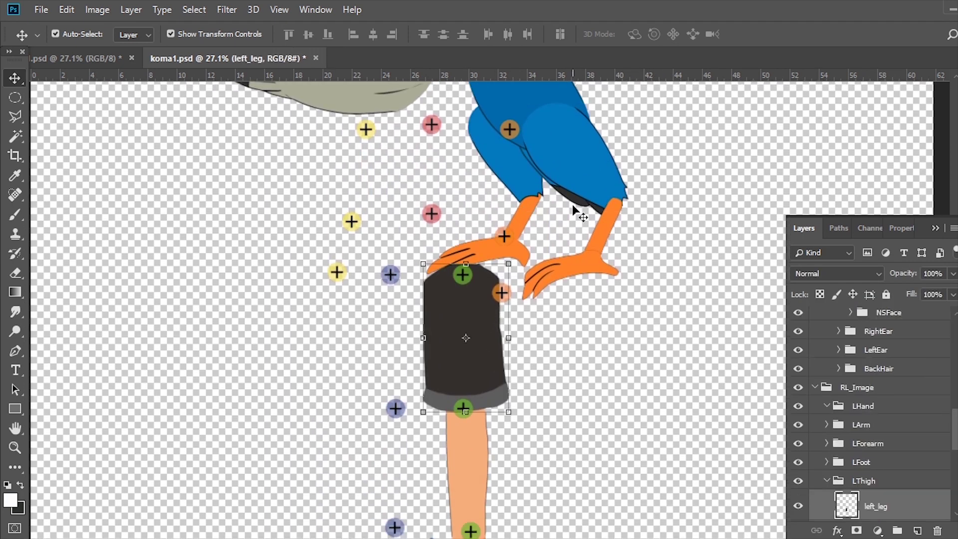
pyautogui.click(578, 175)
pyautogui.moveTo(914, 335); pyautogui.dragTo(876, 532)
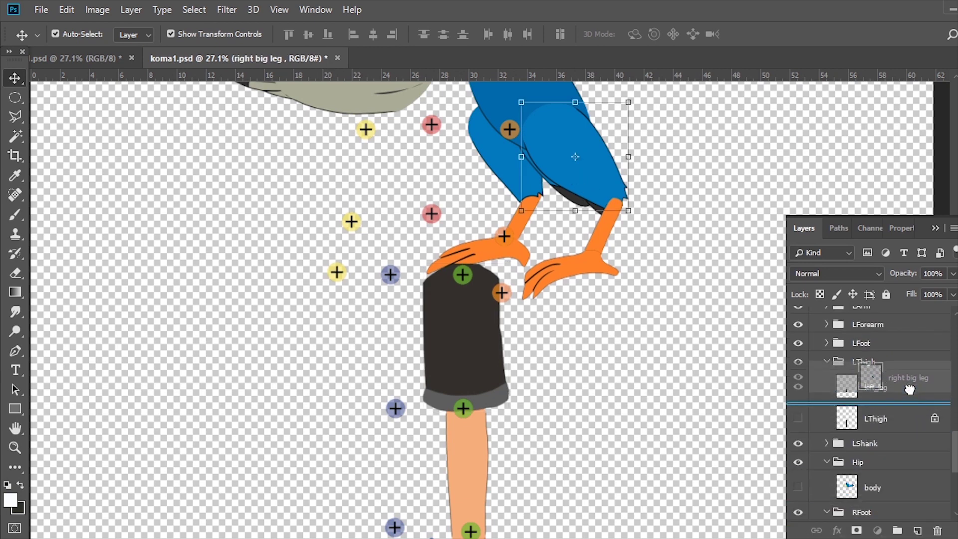
pyautogui.moveTo(876, 532)
pyautogui.mouseDown()
pyautogui.moveTo(877, 397)
pyautogui.moveTo(938, 533)
pyautogui.mouseUp()
pyautogui.click(878, 397)
pyautogui.keyDown('shift'); pyautogui.click(876, 423); pyautogui.keyUp('shift')
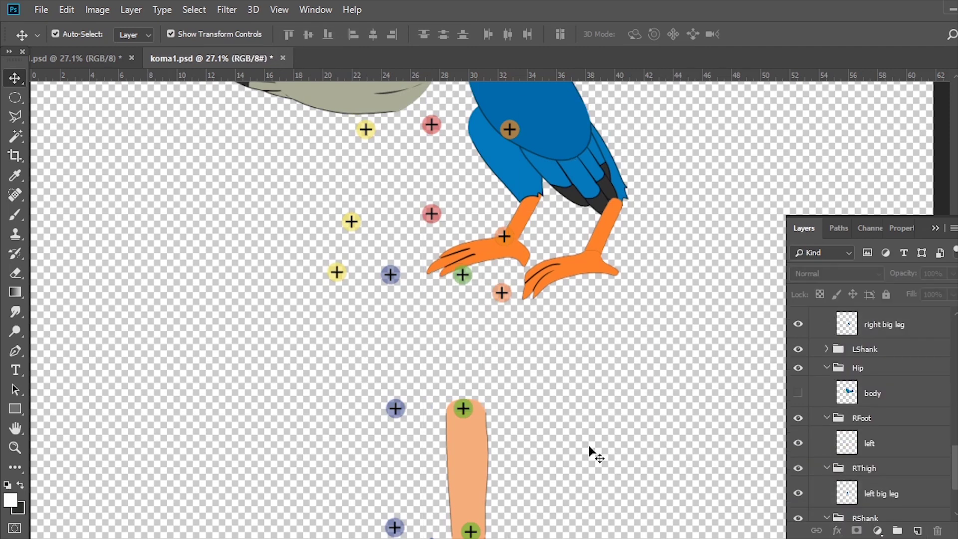
# Step: Move the 'right small leg' layer into the LShank group
pyautogui.moveTo(594, 451); pyautogui.dragTo(569, 406)
pyautogui.click(601, 205)
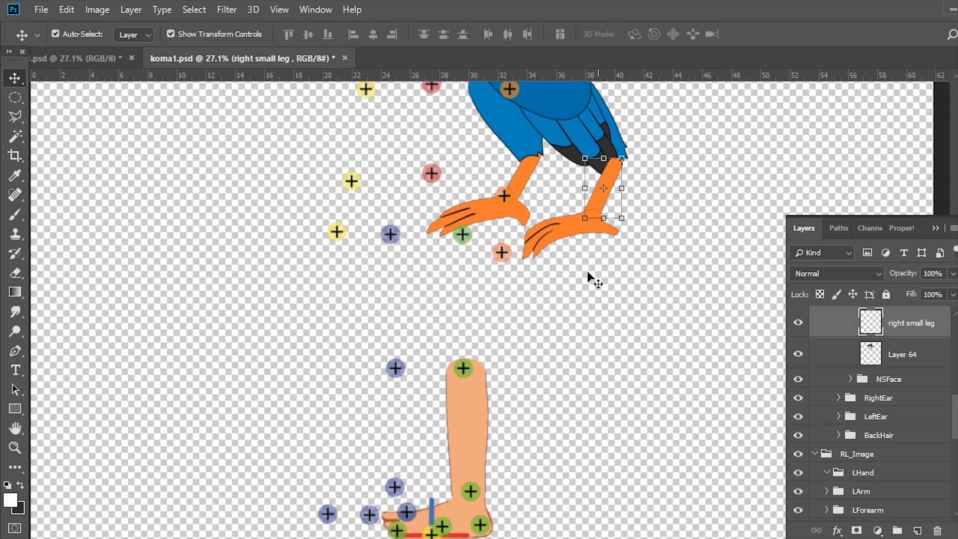
pyautogui.click(478, 401)
pyautogui.click(594, 195)
pyautogui.moveTo(911, 329)
pyautogui.mouseDown()
pyautogui.moveTo(848, 519)
pyautogui.moveTo(906, 429)
pyautogui.moveTo(950, 505)
pyautogui.moveTo(938, 530)
pyautogui.mouseUp()
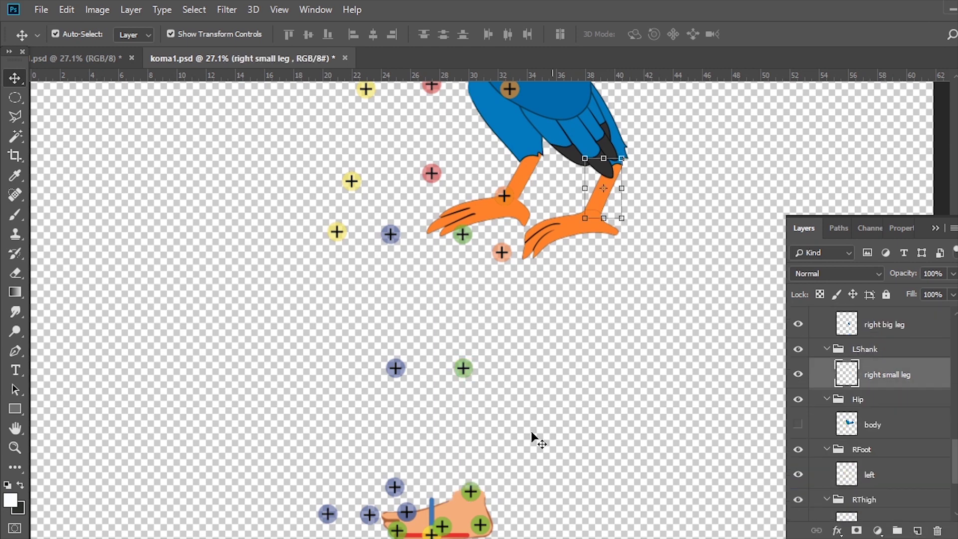
# Step: Move the 'right feet' layer into the LFoot group
pyautogui.click(458, 501)
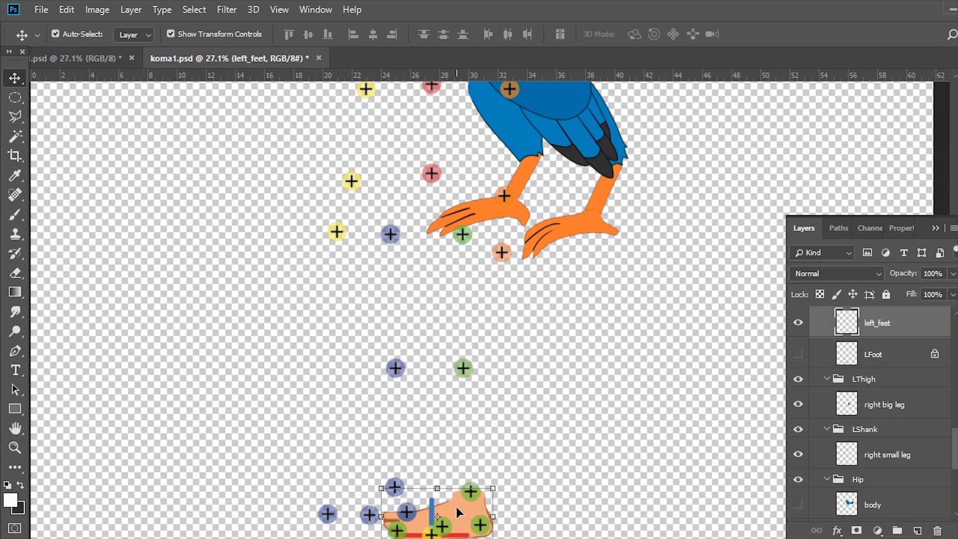
pyautogui.click(564, 234)
pyautogui.moveTo(924, 332)
pyautogui.mouseDown()
pyautogui.moveTo(906, 445)
pyautogui.moveTo(938, 526)
pyautogui.mouseUp()
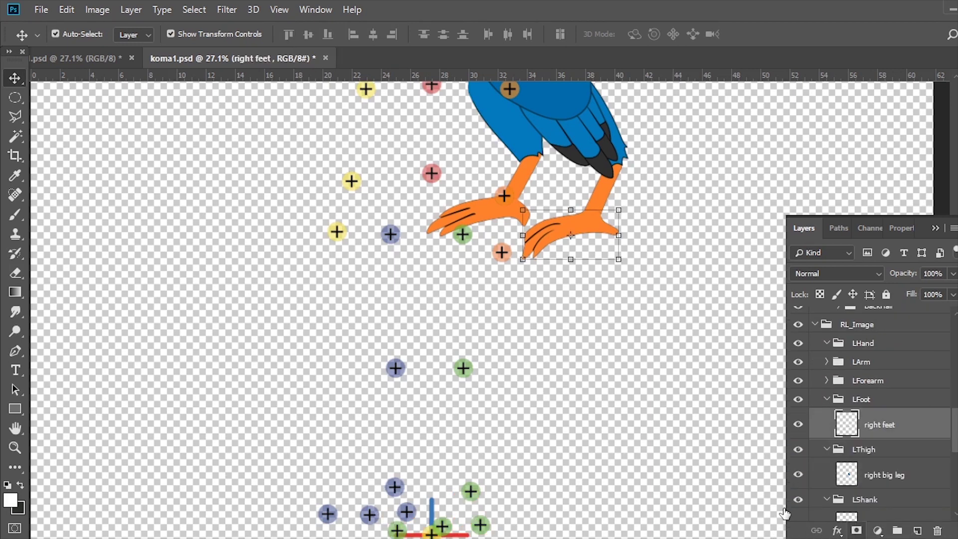
pyautogui.scroll(3, 546, 337)
pyautogui.scroll(5, 546, 337)
# Step: Collapse LFoot, LThigh and LShank, and turn the Hip body layer's visibility back on
pyautogui.scroll(1, 509, 271)
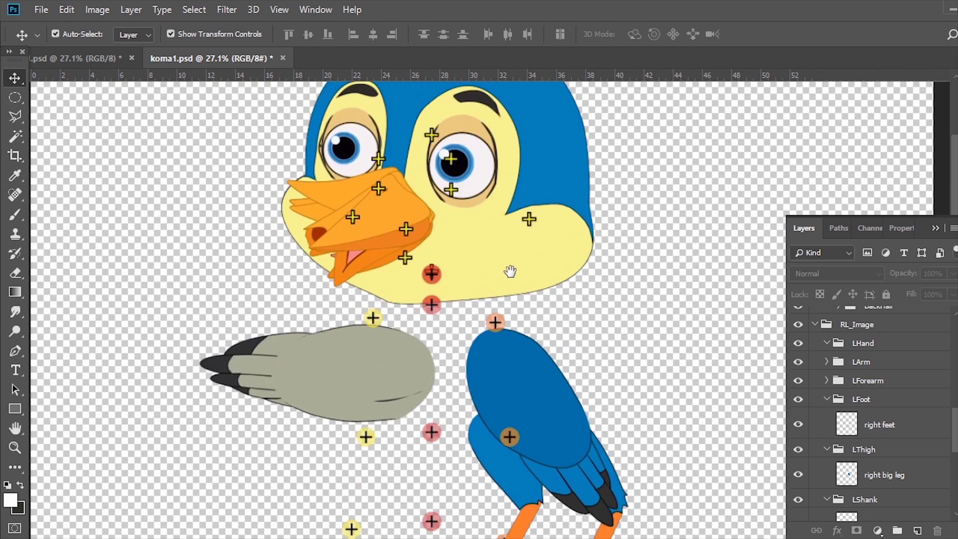
pyautogui.click(828, 399)
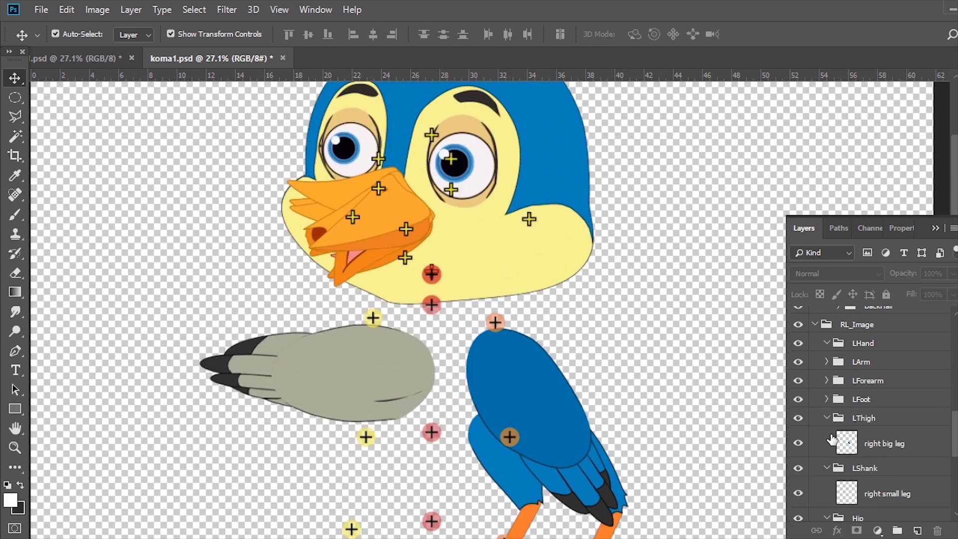
pyautogui.click(826, 418)
pyautogui.click(826, 438)
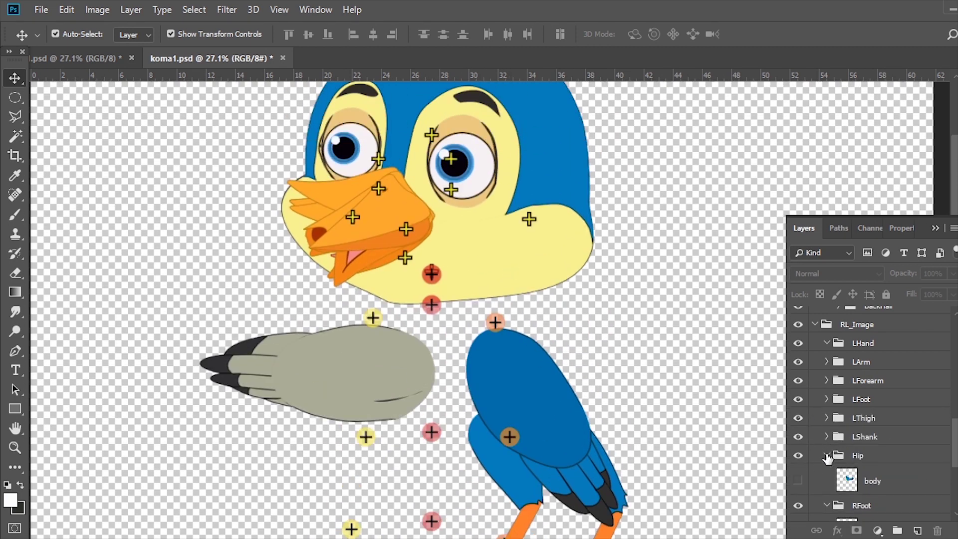
pyautogui.click(827, 455)
pyautogui.click(826, 455)
pyautogui.click(798, 480)
# Step: Collapse RFoot, RThigh and RShank, then zoom in on the bird's face and back out
pyautogui.scroll(-2, 828, 469)
pyautogui.click(826, 464)
pyautogui.scroll(-3, 831, 467)
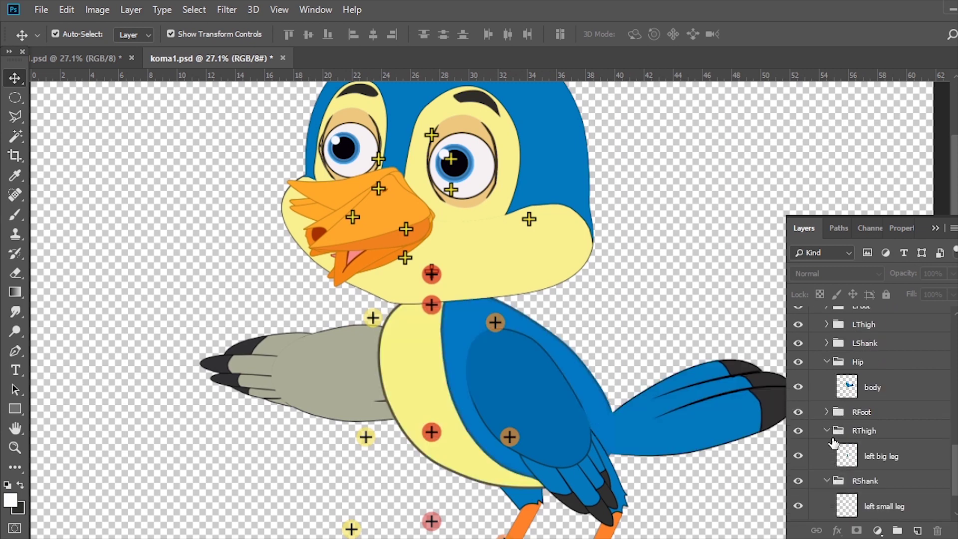
pyautogui.click(827, 431)
pyautogui.click(826, 451)
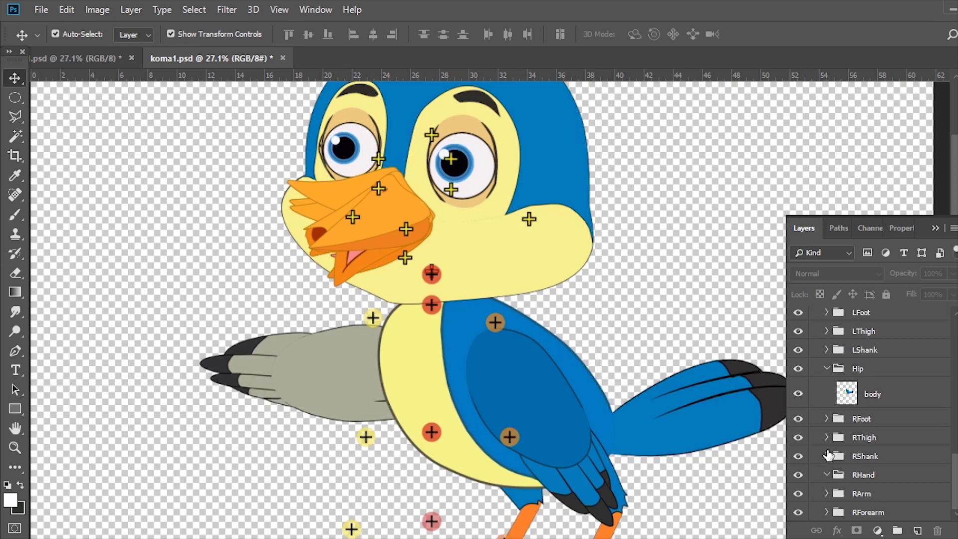
pyautogui.scroll(2, 540, 299)
pyautogui.scroll(-4, 577, 156)
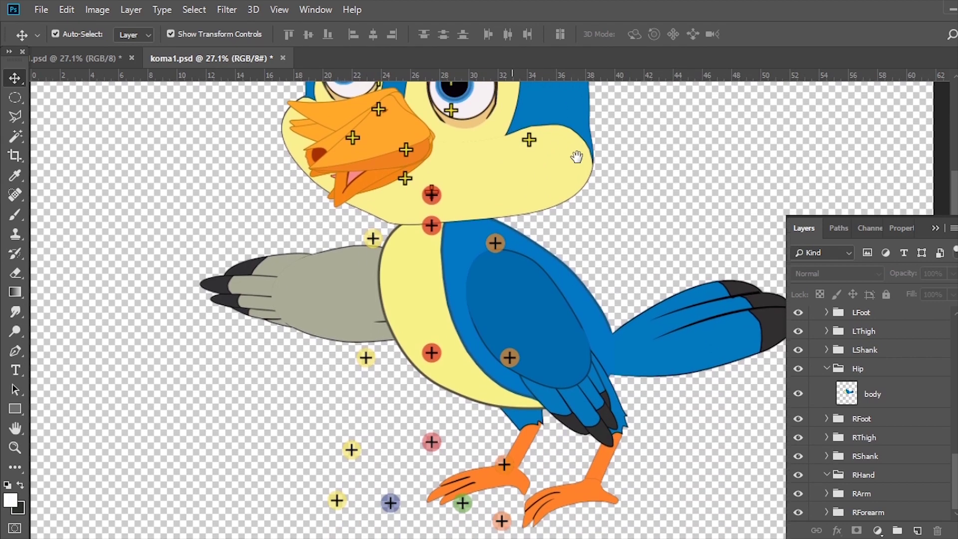
pyautogui.scroll(2, 558, 407)
pyautogui.scroll(3, 541, 246)
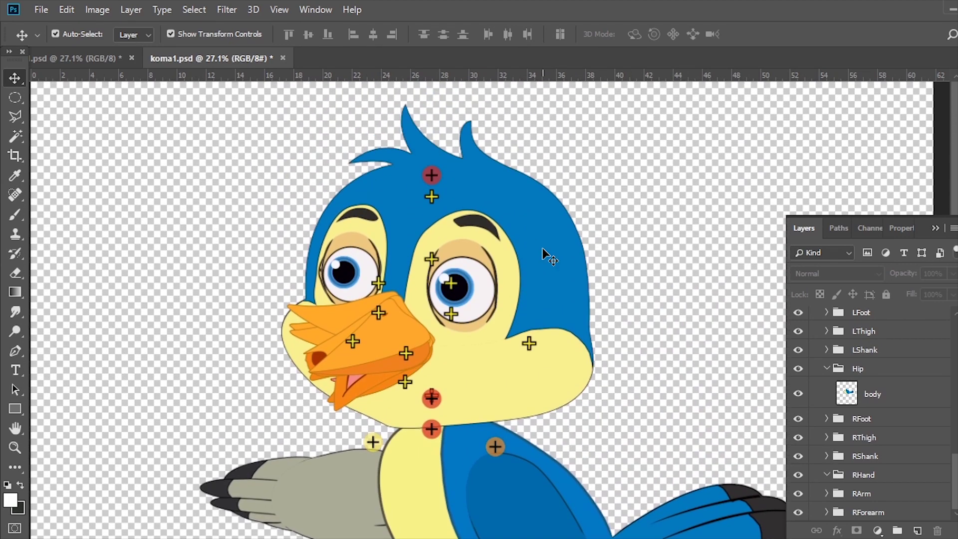
pyautogui.press('z')
pyautogui.moveTo(543, 254); pyautogui.dragTo(500, 253)
pyautogui.keyDown('alt'); pyautogui.click(532, 250); pyautogui.keyUp('alt')
# Step: Drag the RightBrow, RightEye and LeftBrow markers off the beak onto the eyebrows and pupil
pyautogui.moveTo(482, 207); pyautogui.dragTo(484, 257)
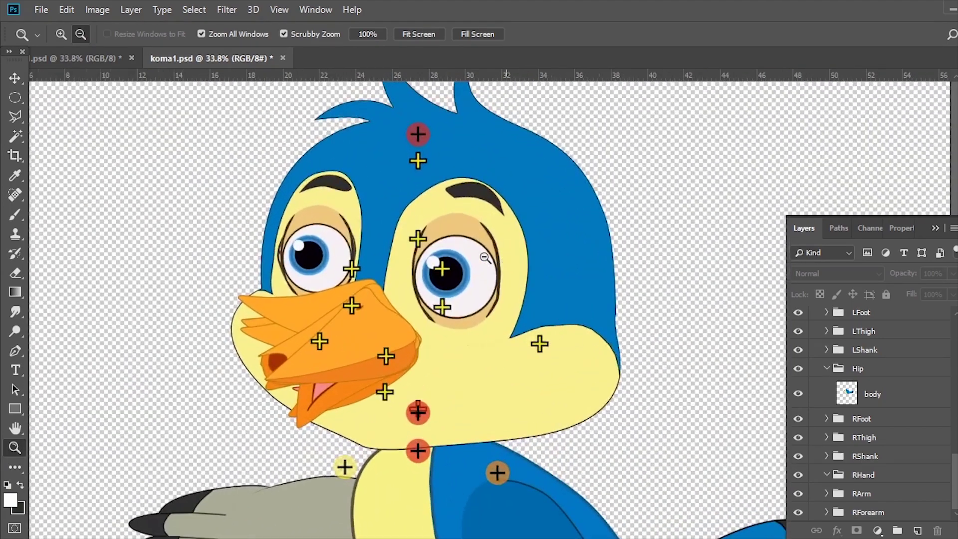
pyautogui.click(15, 79)
pyautogui.click(355, 271)
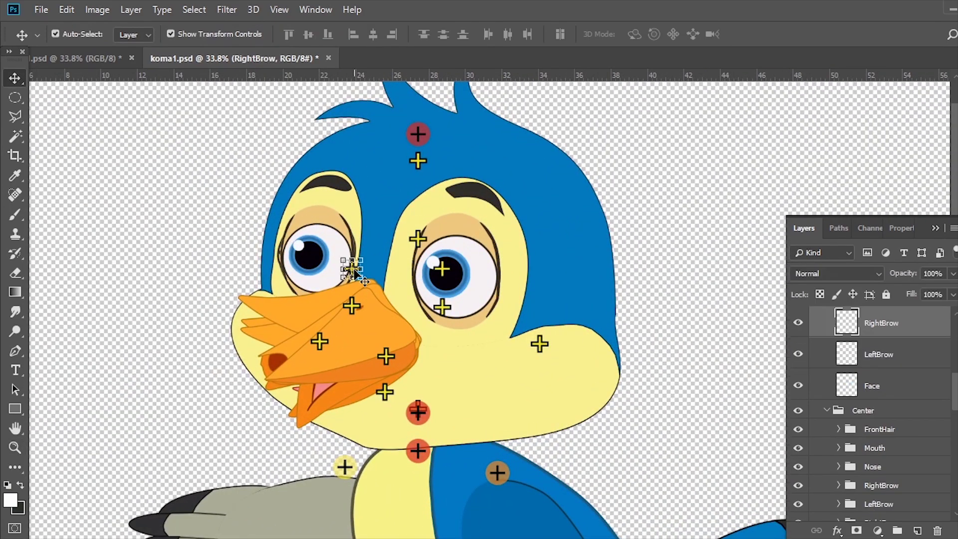
pyautogui.click(152, 219)
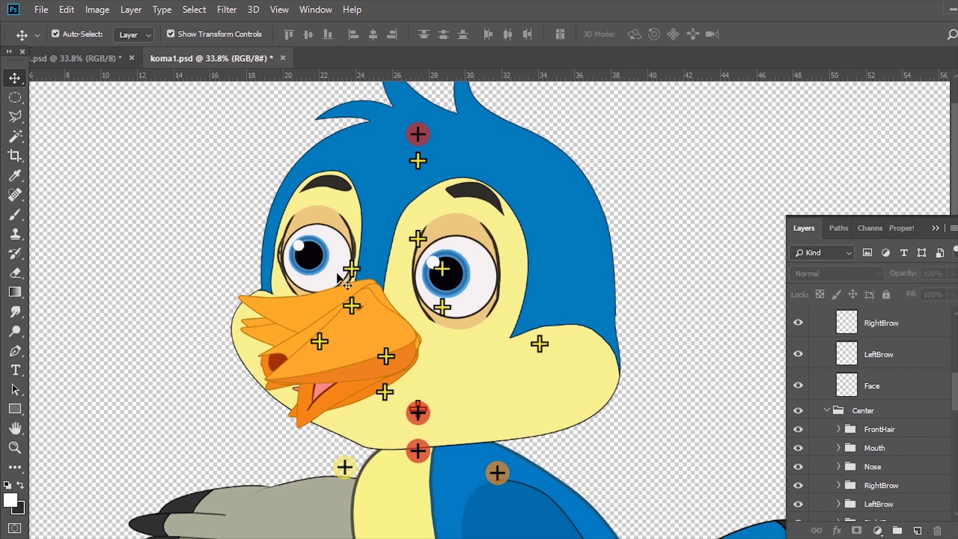
pyautogui.moveTo(358, 271); pyautogui.dragTo(330, 185)
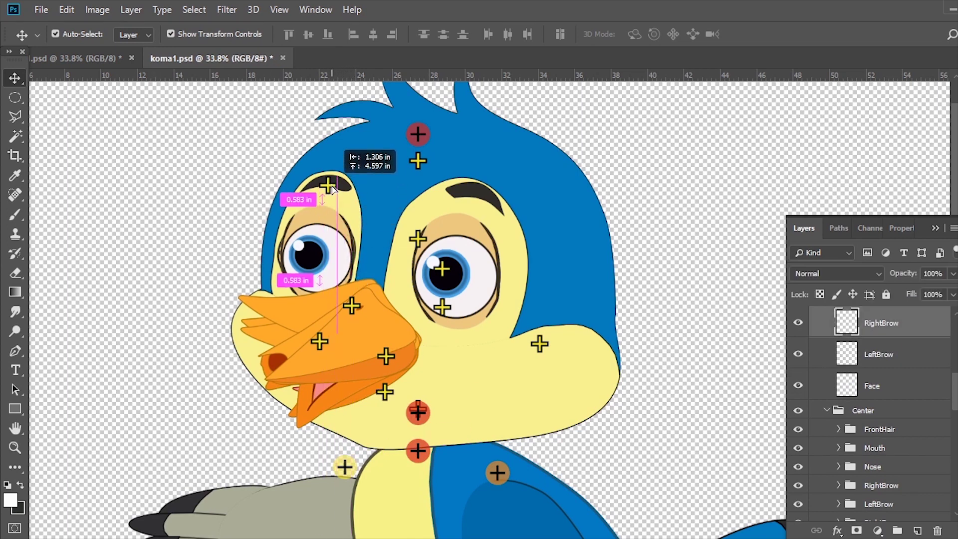
pyautogui.click(351, 306)
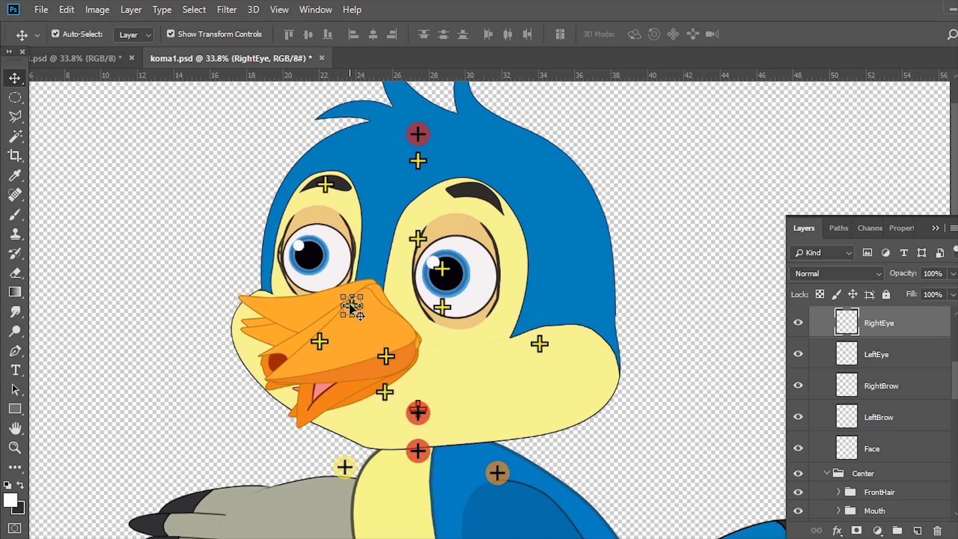
pyautogui.click(155, 284)
pyautogui.moveTo(351, 306); pyautogui.dragTo(315, 256)
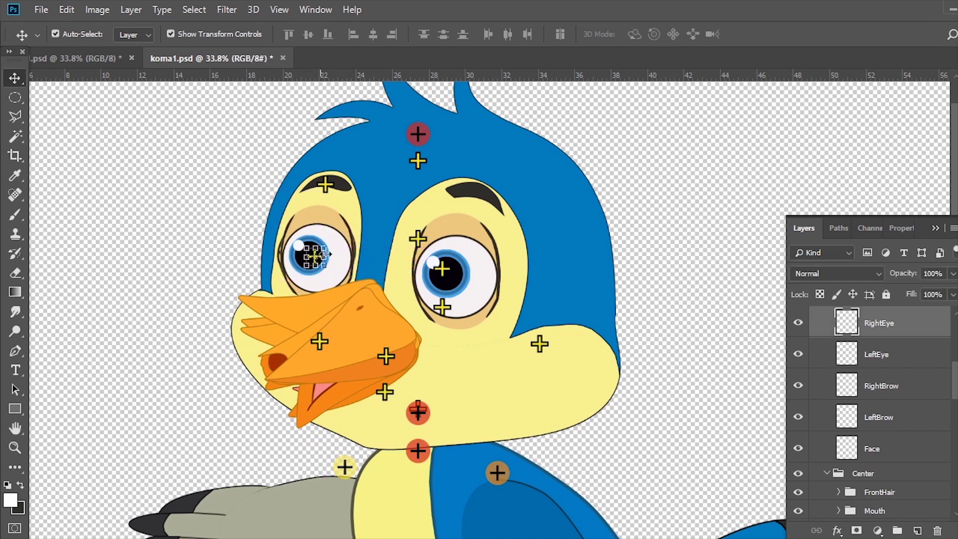
pyautogui.moveTo(418, 239)
pyautogui.mouseDown()
pyautogui.moveTo(469, 202)
pyautogui.moveTo(459, 191)
pyautogui.mouseUp()
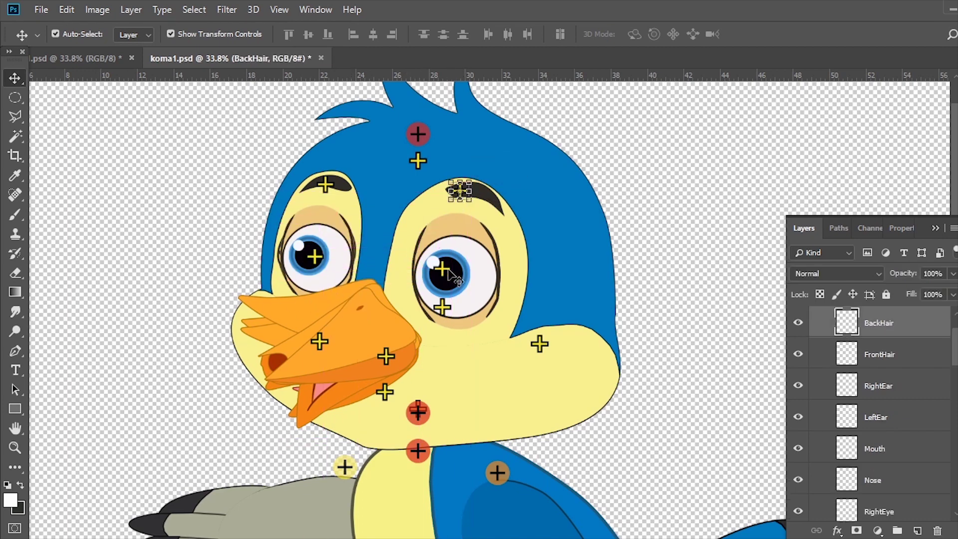
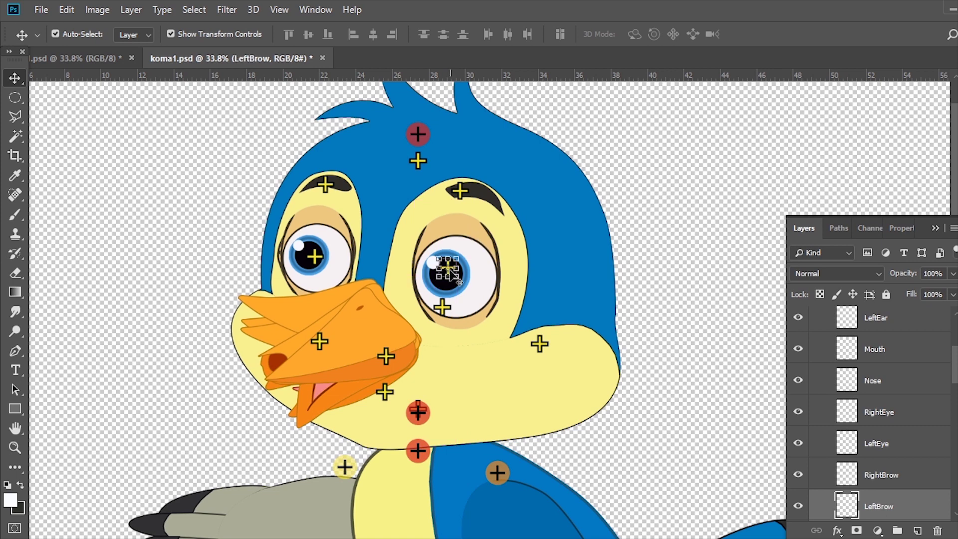
# Step: Move the BackHair, LeftBrow, LeftEye and RightEar markers onto the forehead, eyebrow, pupil and cheeks
pyautogui.click(460, 190)
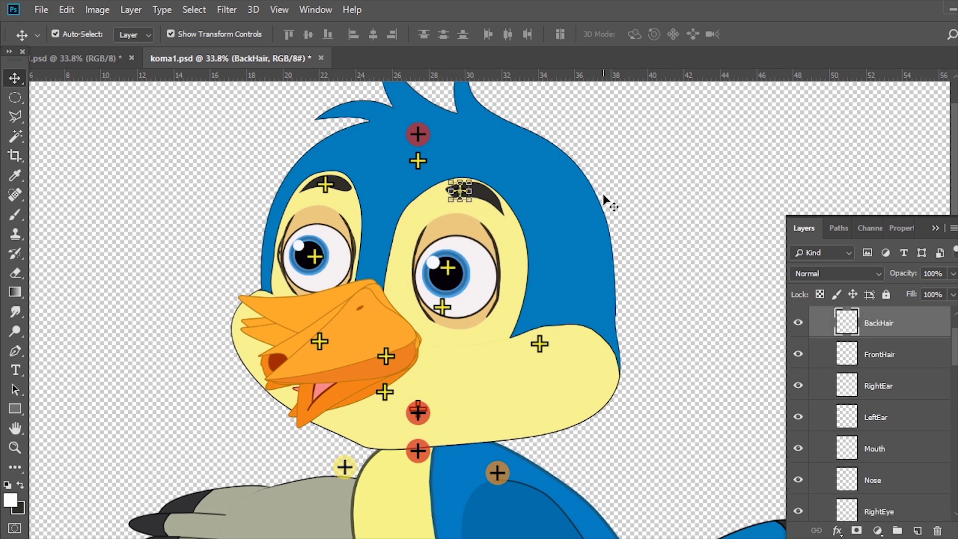
pyautogui.moveTo(460, 191); pyautogui.dragTo(380, 193)
pyautogui.moveTo(448, 268)
pyautogui.mouseDown()
pyautogui.moveTo(451, 221)
pyautogui.moveTo(472, 190)
pyautogui.mouseUp()
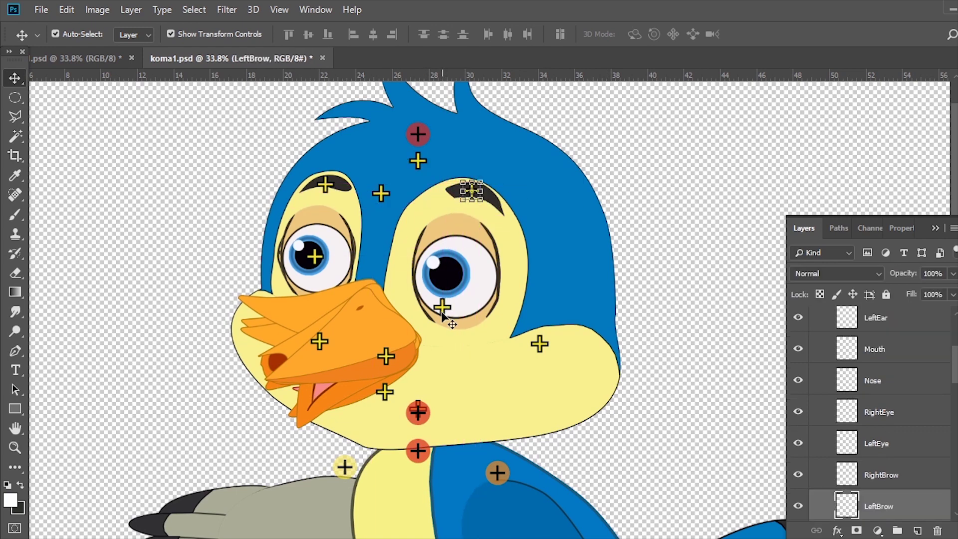
pyautogui.moveTo(442, 312); pyautogui.dragTo(444, 282)
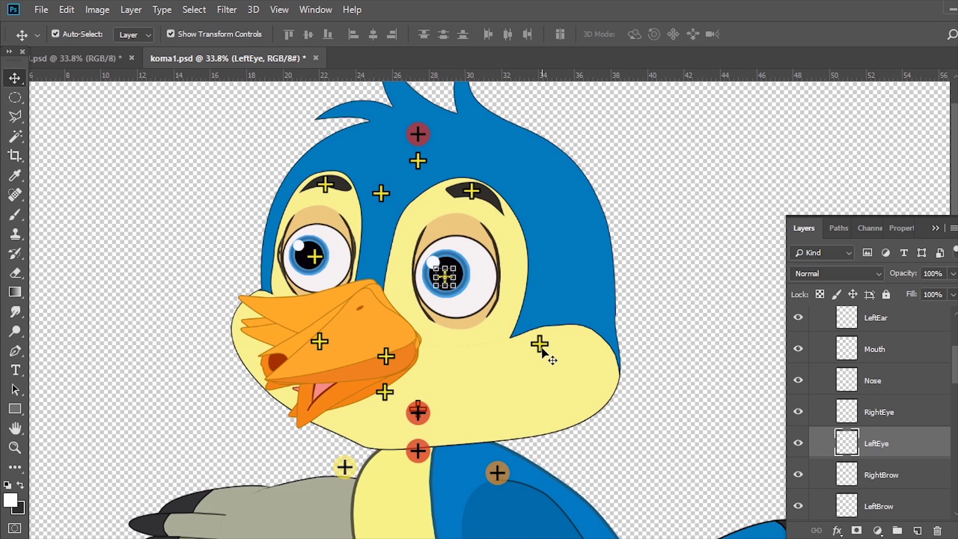
pyautogui.moveTo(541, 349); pyautogui.dragTo(593, 378)
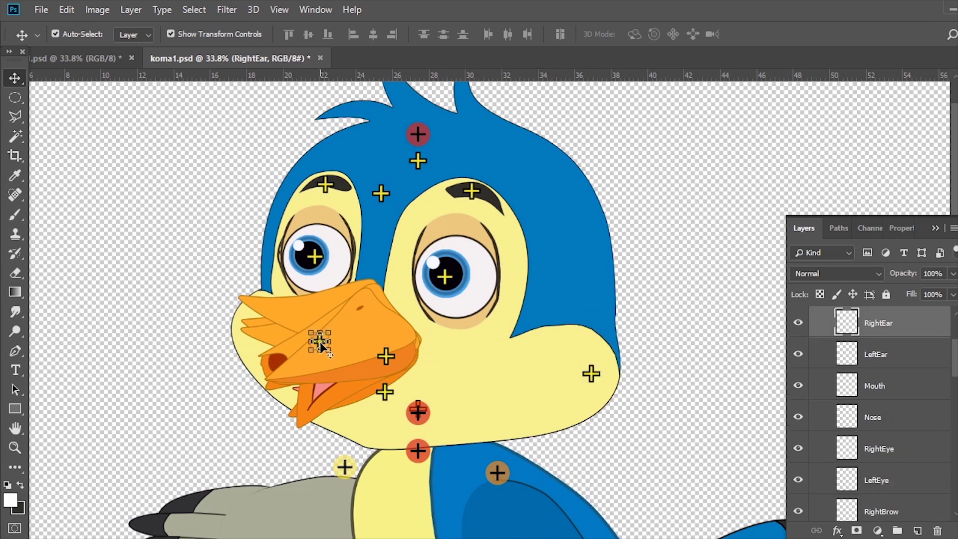
pyautogui.click(279, 340)
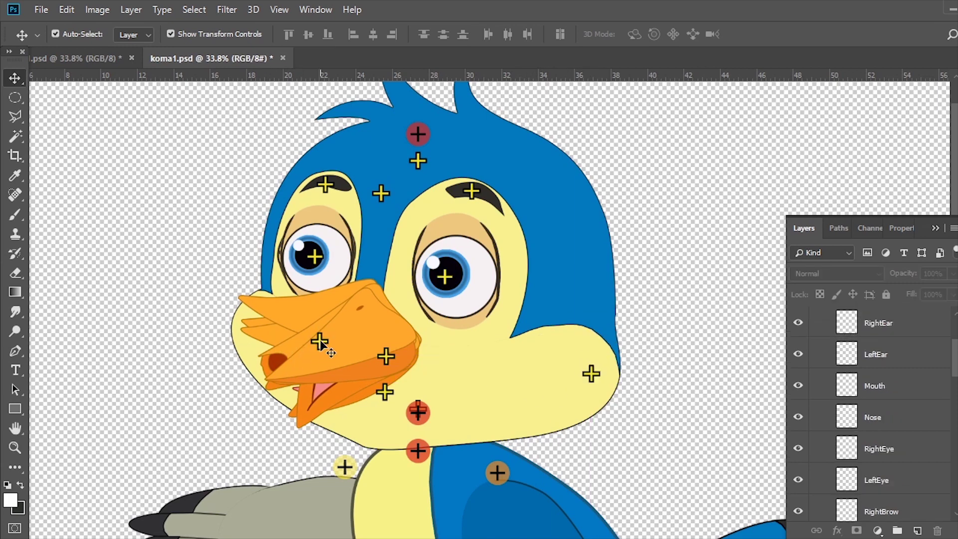
pyautogui.moveTo(319, 339); pyautogui.dragTo(248, 318)
# Step: Place the Nose and Mouth markers on the beak and check the Head marker below it
pyautogui.click(387, 356)
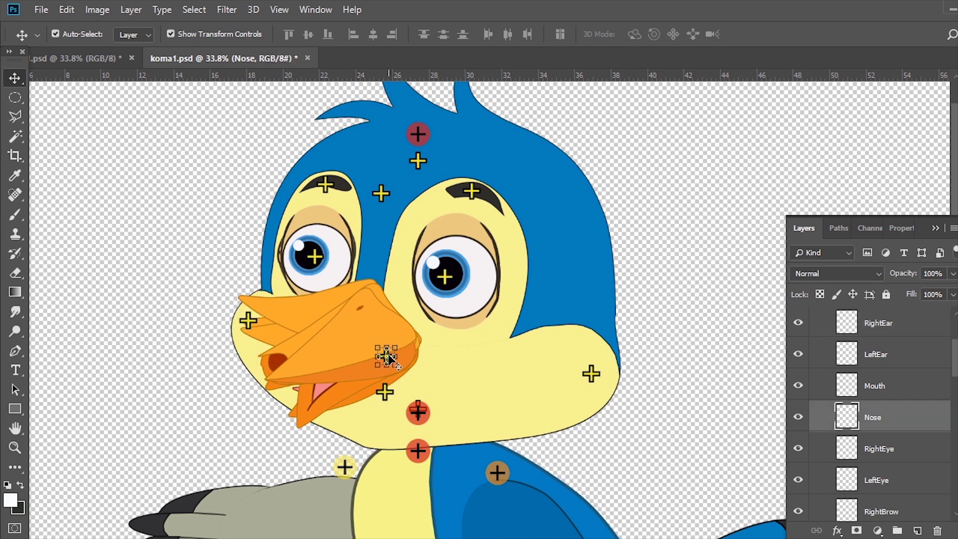
pyautogui.moveTo(386, 356); pyautogui.dragTo(359, 310)
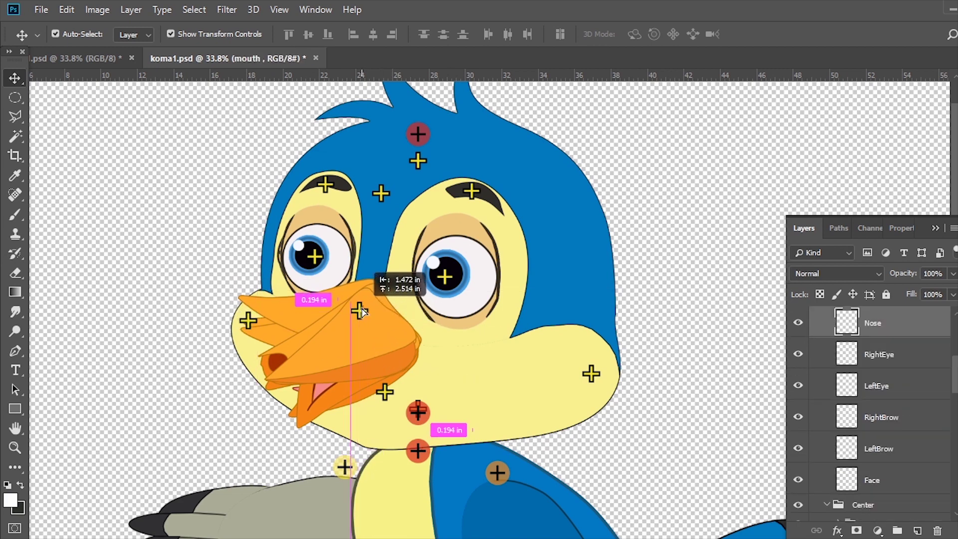
pyautogui.moveTo(383, 392); pyautogui.dragTo(357, 356)
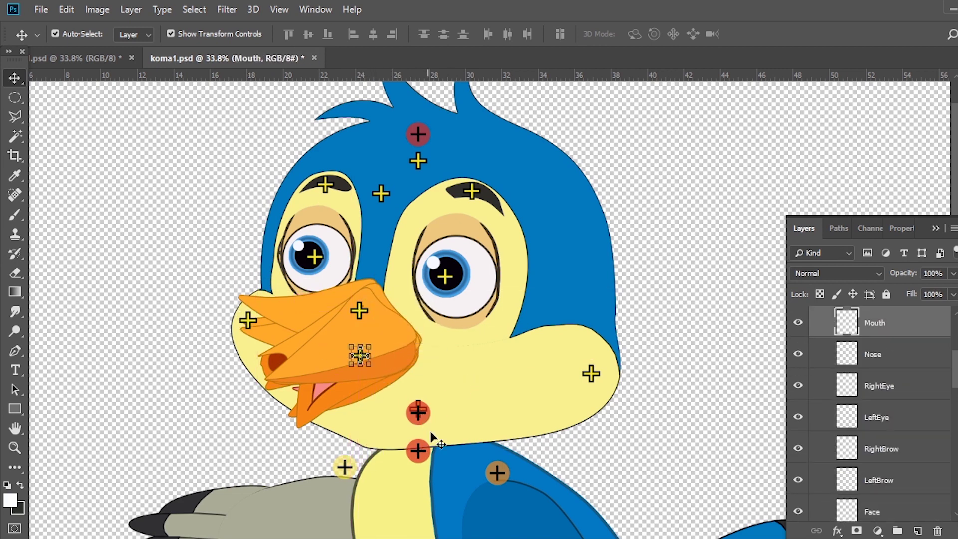
pyautogui.moveTo(428, 434); pyautogui.dragTo(426, 314)
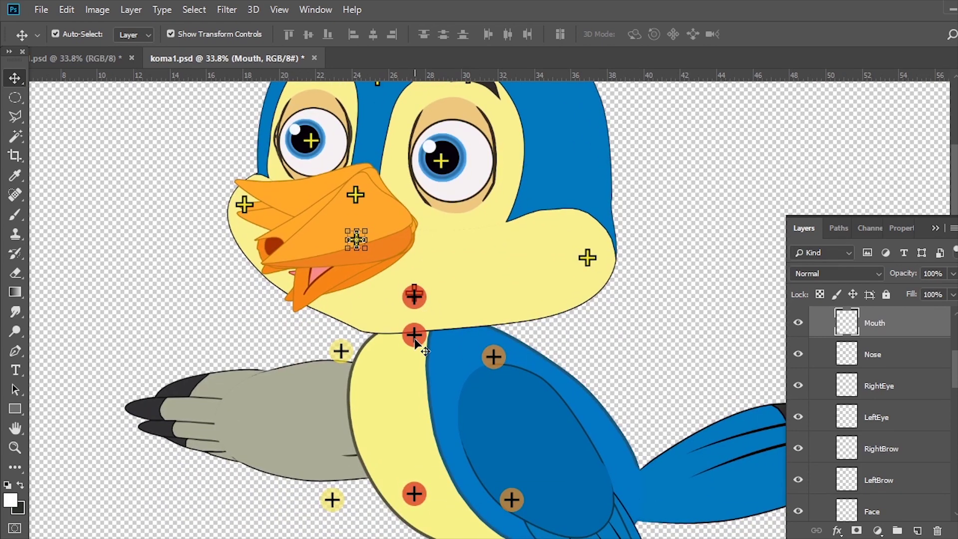
pyautogui.scroll(2, 432, 334)
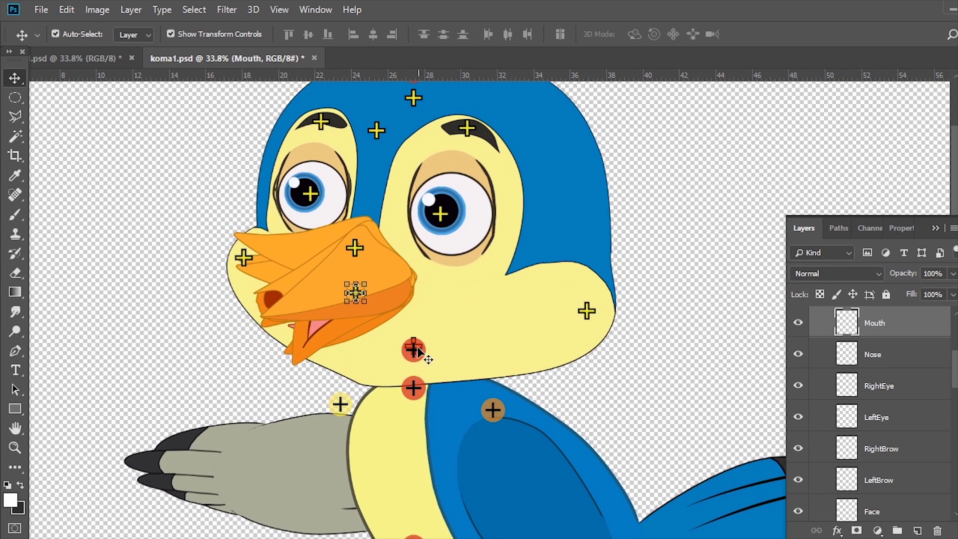
pyautogui.click(417, 350)
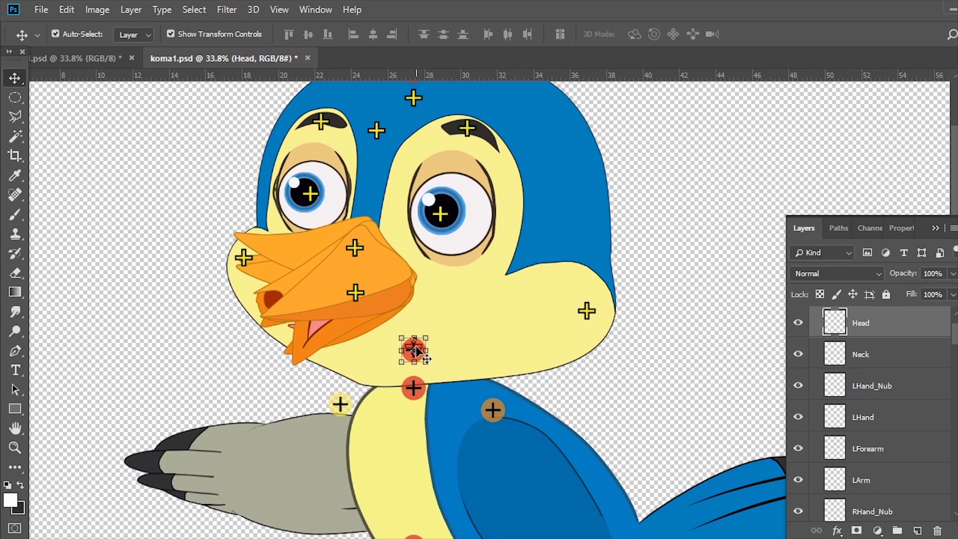
pyautogui.click(697, 421)
# Step: Raise the Head marker slightly and move the Neck marker up to the neck line
pyautogui.moveTo(418, 351); pyautogui.dragTo(414, 328)
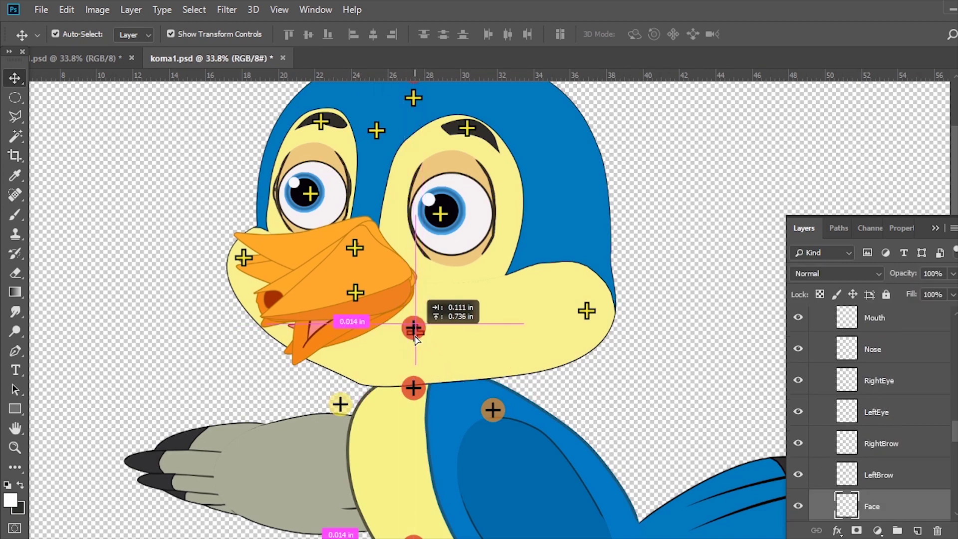
pyautogui.moveTo(413, 387); pyautogui.dragTo(416, 371)
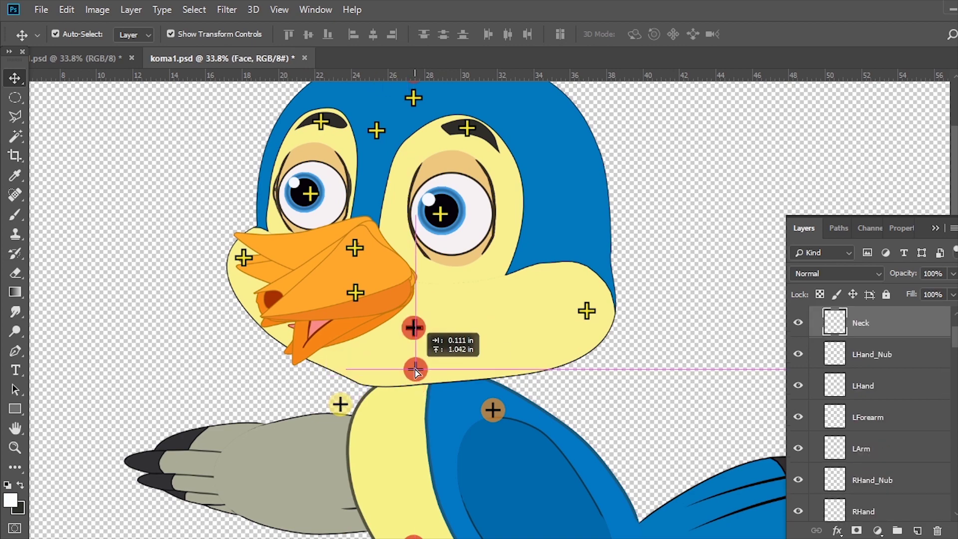
pyautogui.moveTo(451, 431)
pyautogui.mouseDown()
pyautogui.moveTo(478, 276)
pyautogui.moveTo(379, 184)
pyautogui.mouseUp()
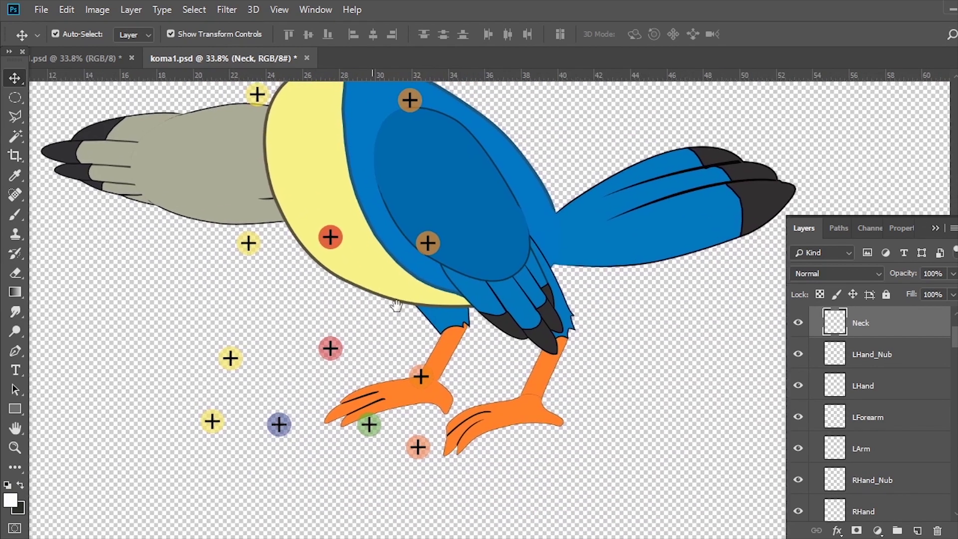
pyautogui.moveTo(396, 306)
pyautogui.mouseDown()
pyautogui.moveTo(439, 384)
pyautogui.moveTo(392, 304)
pyautogui.mouseUp()
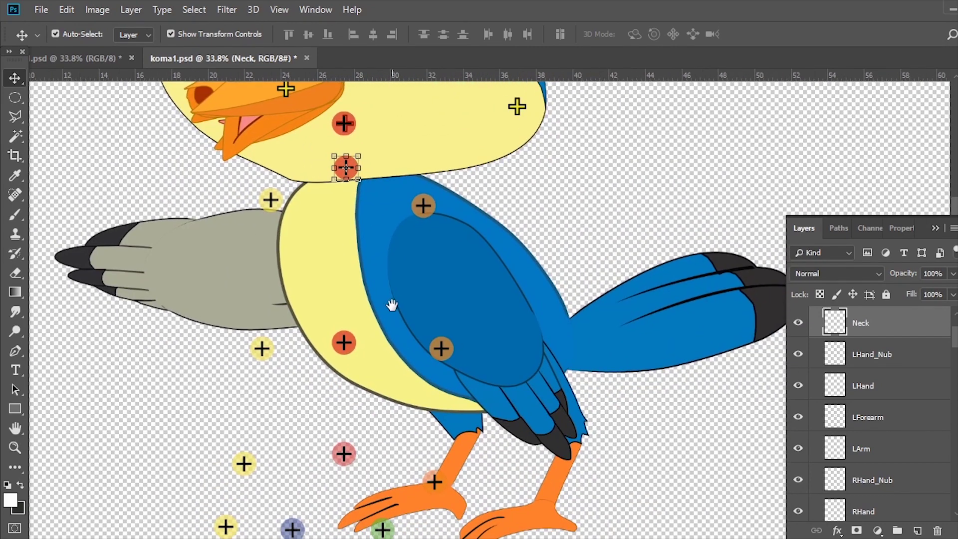
pyautogui.click(578, 254)
# Step: Line up the LArm, LForearm, LHand and LHand_Nub markers along the blue wing to its tip
pyautogui.moveTo(431, 211); pyautogui.dragTo(418, 237)
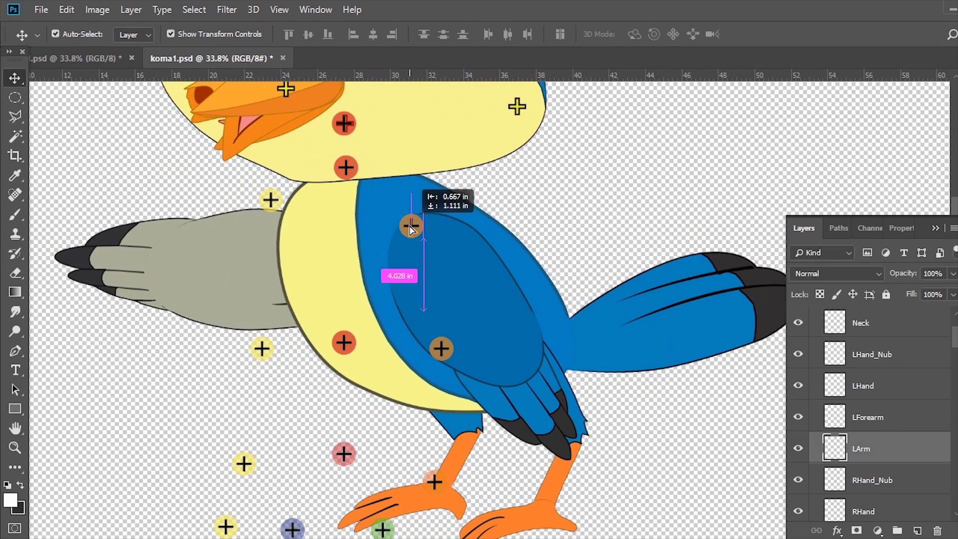
pyautogui.moveTo(446, 354); pyautogui.dragTo(518, 377)
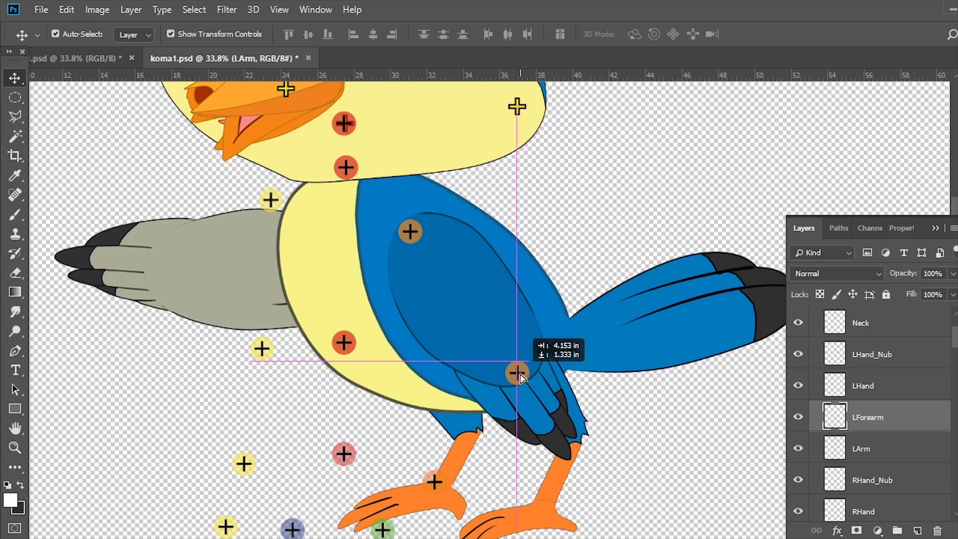
pyautogui.scroll(-5, 518, 377)
pyautogui.moveTo(463, 336); pyautogui.dragTo(538, 279)
pyautogui.moveTo(418, 416); pyautogui.dragTo(551, 307)
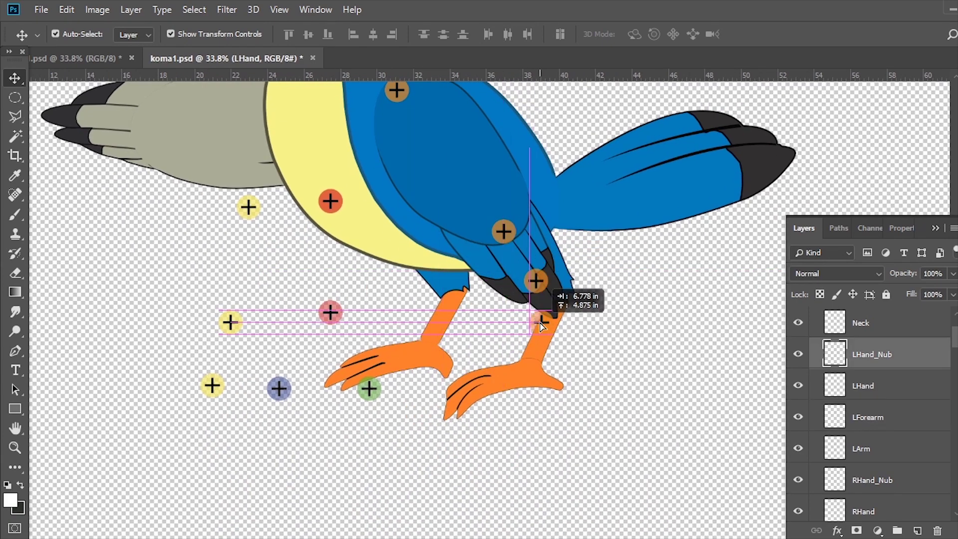
pyautogui.moveTo(300, 259); pyautogui.dragTo(432, 374)
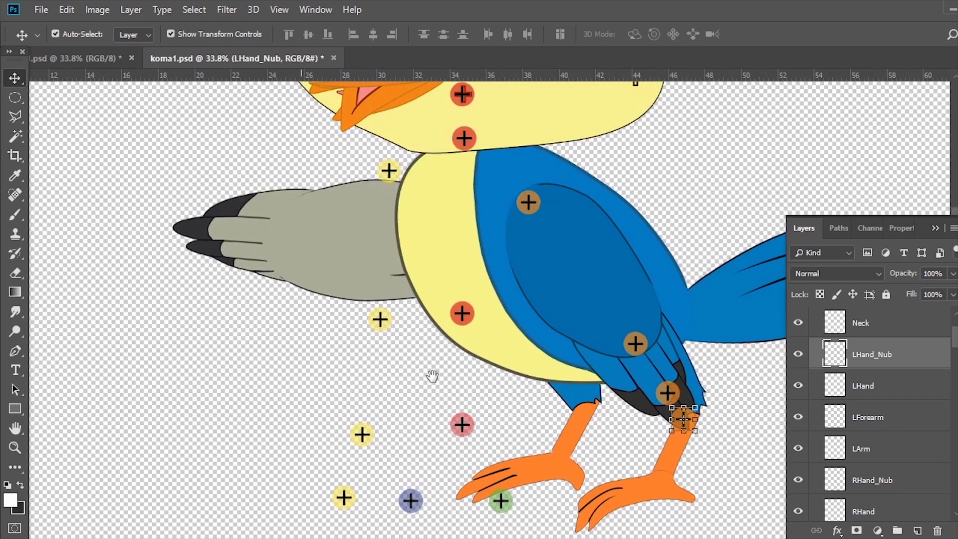
pyautogui.click(373, 253)
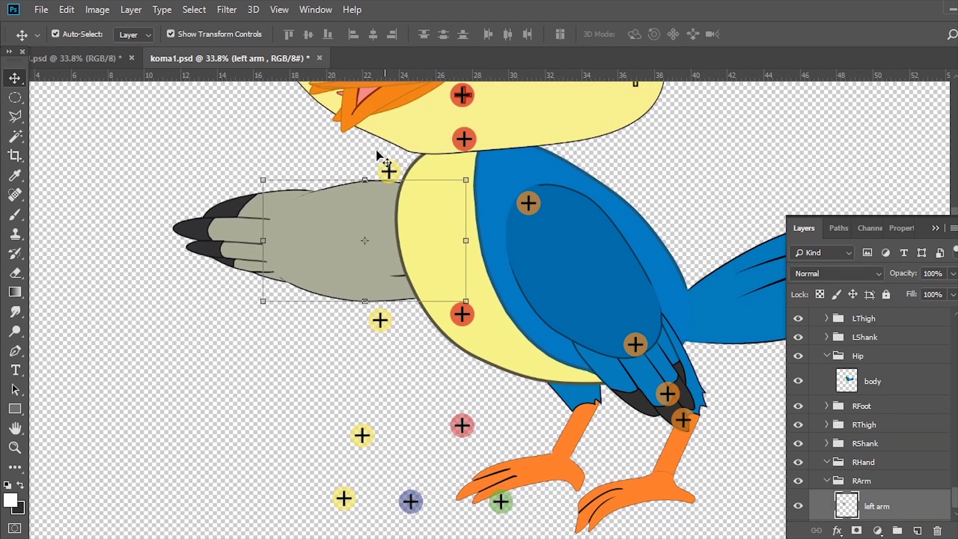
# Step: Place the RArm, RForearm, RHand and RHand_Nub markers along the grey wing to its tip
pyautogui.click(338, 150)
pyautogui.moveTo(389, 170); pyautogui.dragTo(449, 239)
pyautogui.click(358, 236)
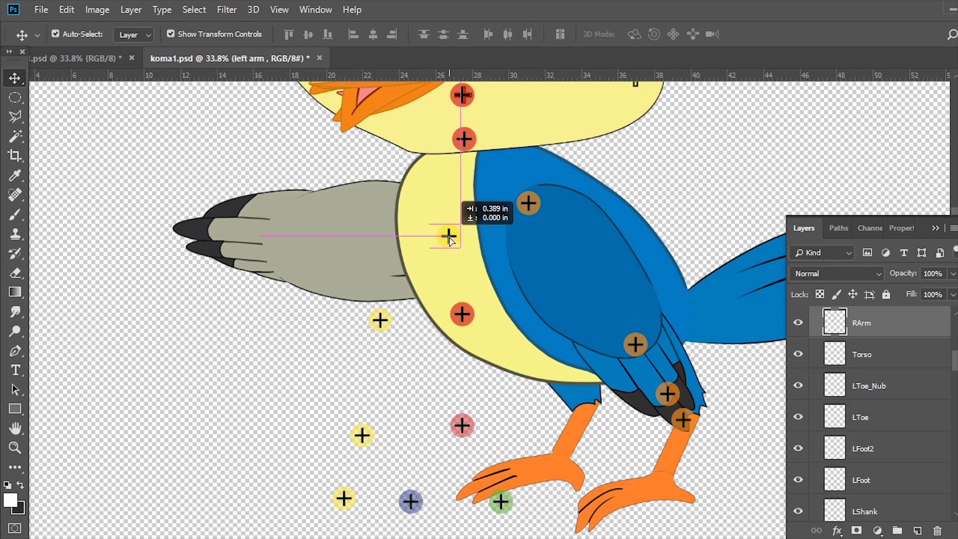
pyautogui.moveTo(380, 319); pyautogui.dragTo(282, 241)
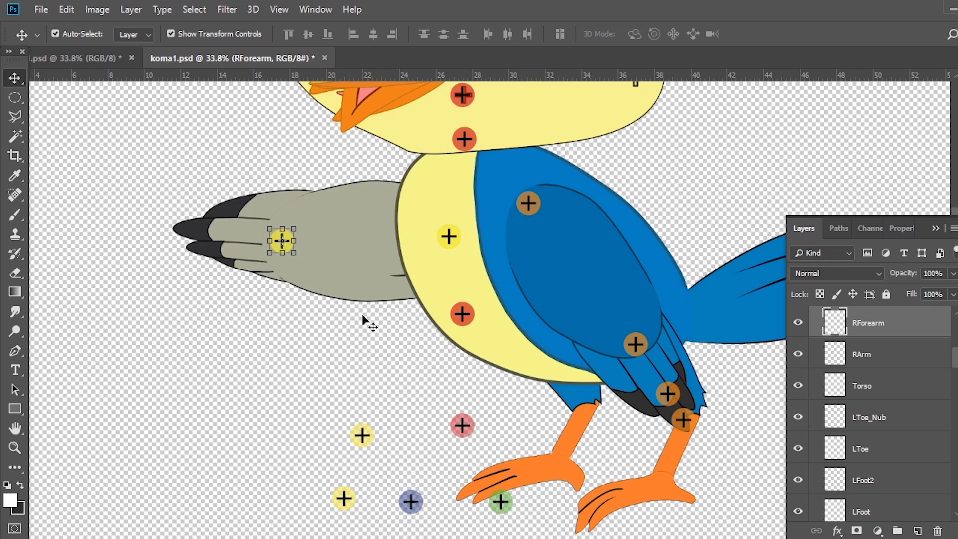
pyautogui.moveTo(363, 432)
pyautogui.mouseDown()
pyautogui.moveTo(228, 236)
pyautogui.moveTo(278, 241)
pyautogui.mouseUp()
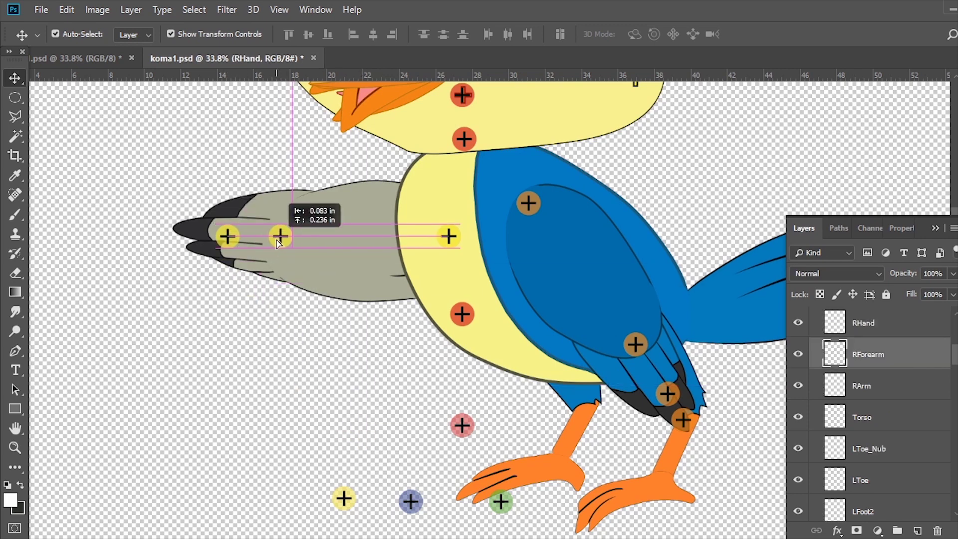
pyautogui.moveTo(343, 498)
pyautogui.mouseDown()
pyautogui.moveTo(183, 230)
pyautogui.moveTo(228, 247)
pyautogui.mouseUp()
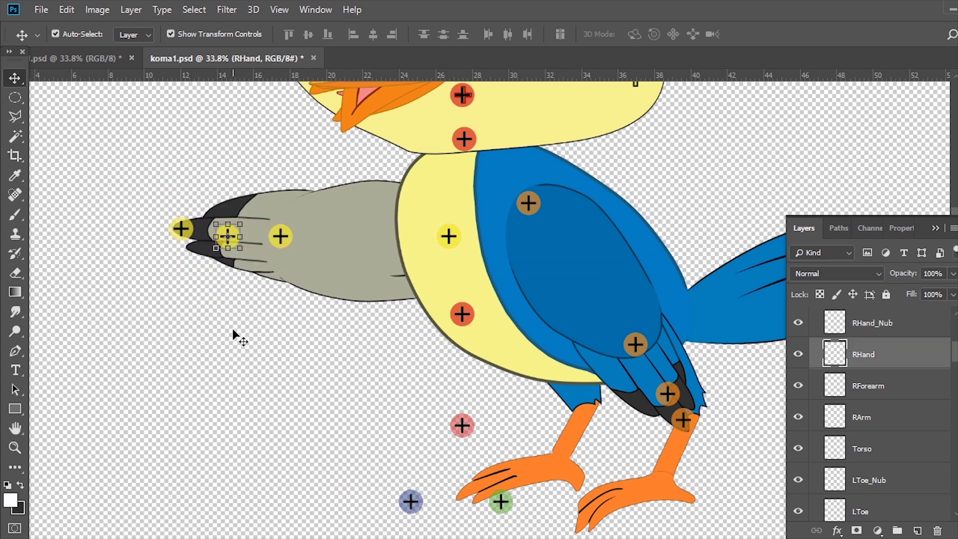
pyautogui.click(277, 429)
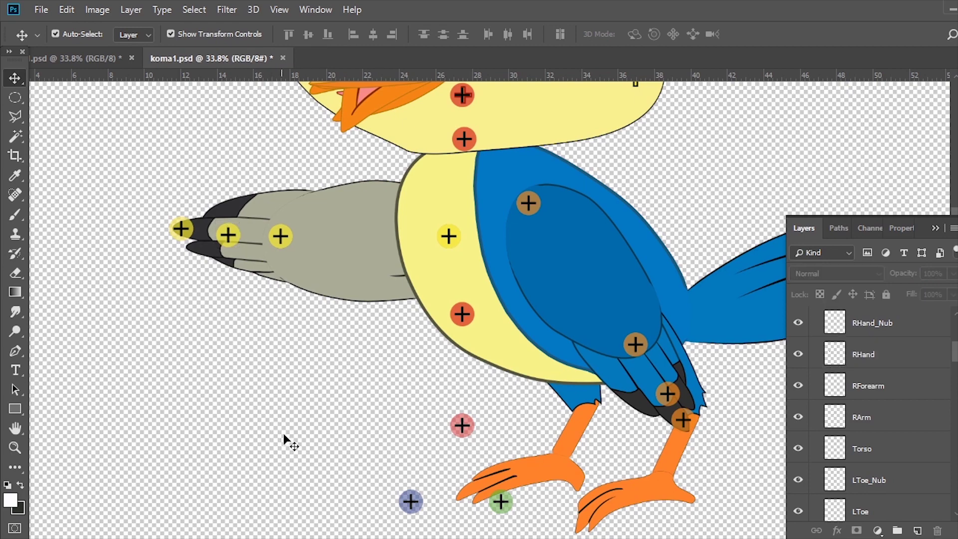
# Step: Move the Torso marker up onto the chest and the Hip marker into the body
pyautogui.moveTo(284, 442)
pyautogui.mouseDown()
pyautogui.moveTo(224, 344)
pyautogui.moveTo(214, 233)
pyautogui.moveTo(181, 433)
pyautogui.mouseUp()
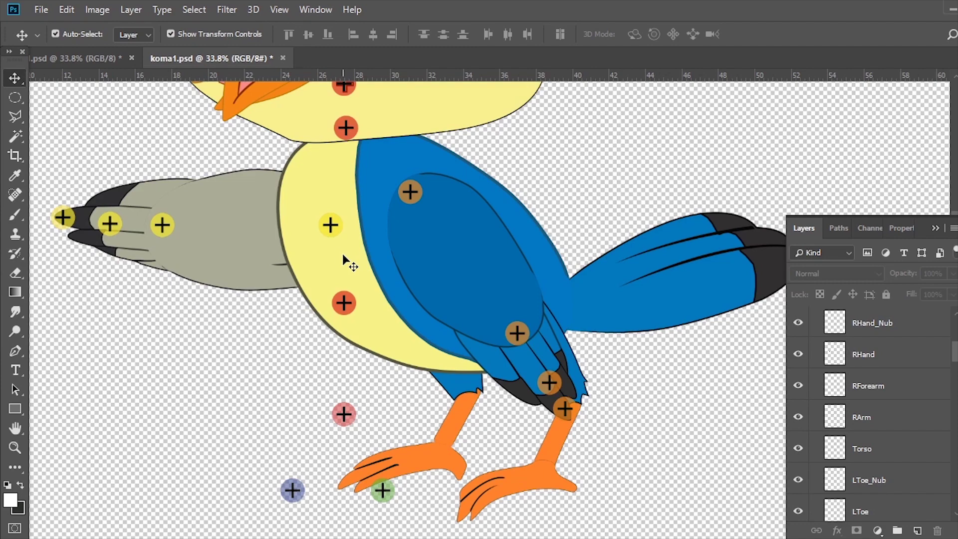
pyautogui.moveTo(342, 253); pyautogui.dragTo(331, 276)
pyautogui.moveTo(336, 325)
pyautogui.mouseDown()
pyautogui.moveTo(371, 292)
pyautogui.moveTo(363, 244)
pyautogui.mouseUp()
pyautogui.moveTo(344, 439); pyautogui.dragTo(417, 307)
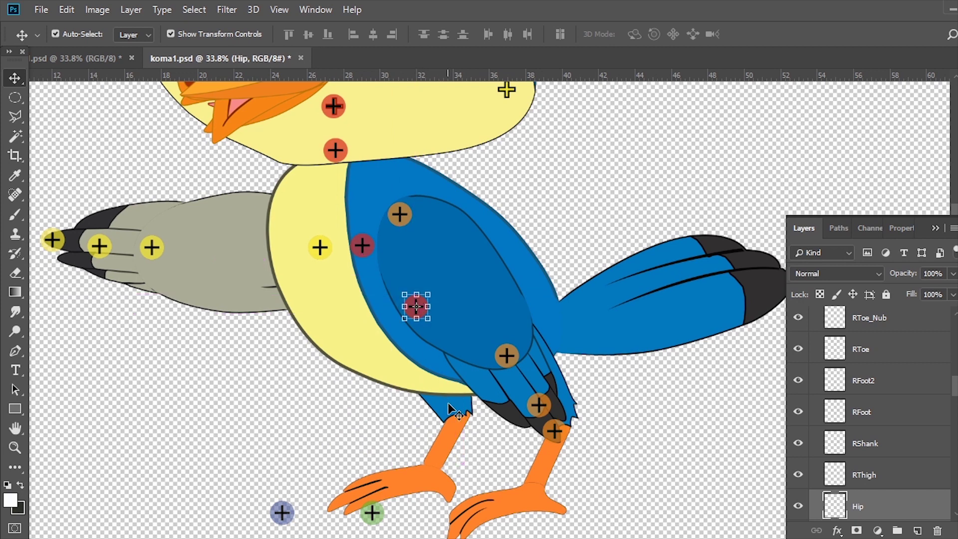
# Step: Reposition the torso marker on the chest and the hip marker inside the body
pyautogui.click(452, 409)
pyautogui.click(600, 451)
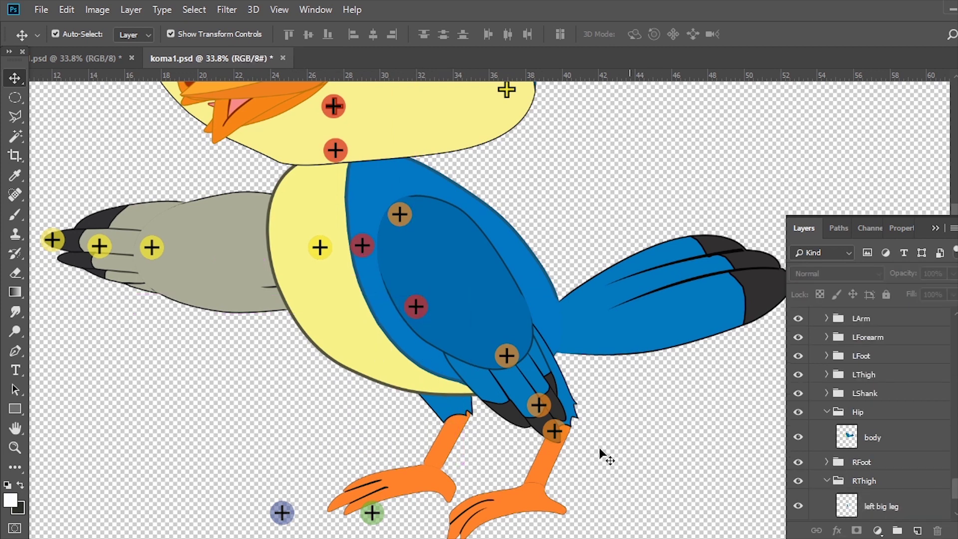
pyautogui.moveTo(420, 307); pyautogui.dragTo(443, 302)
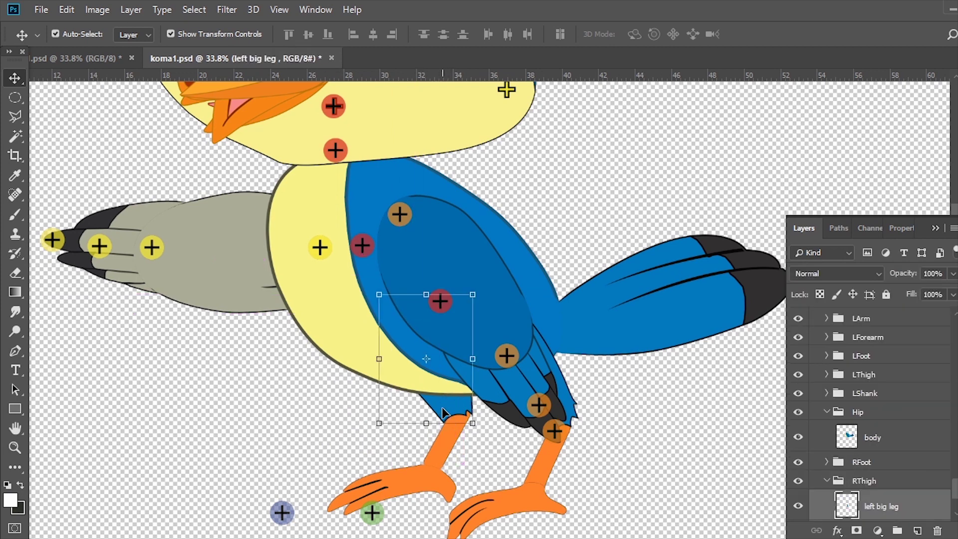
pyautogui.click(495, 399)
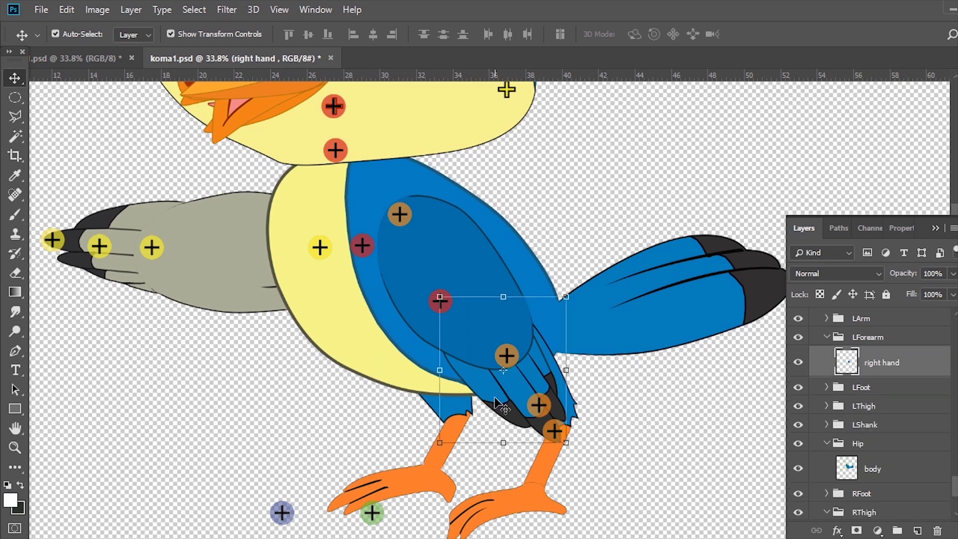
pyautogui.click(360, 420)
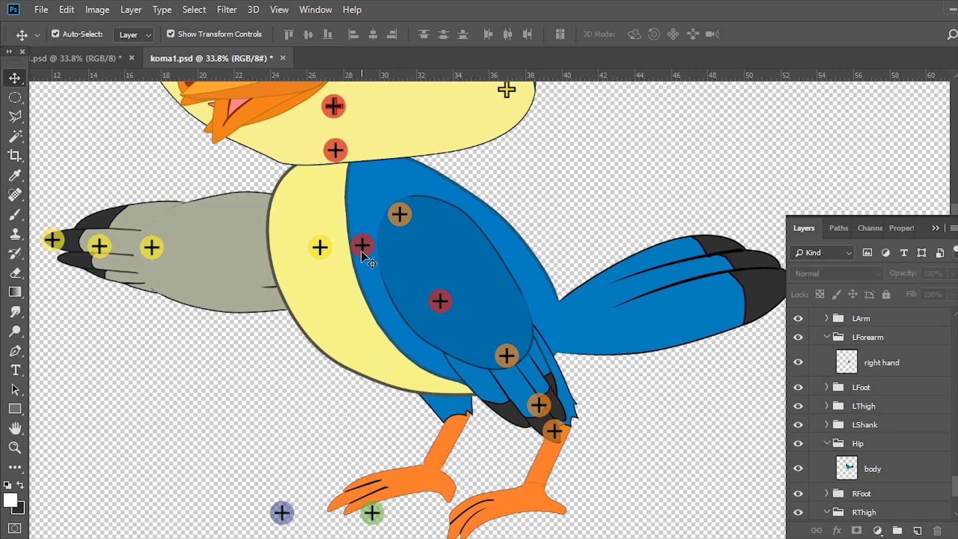
pyautogui.moveTo(362, 253); pyautogui.dragTo(357, 240)
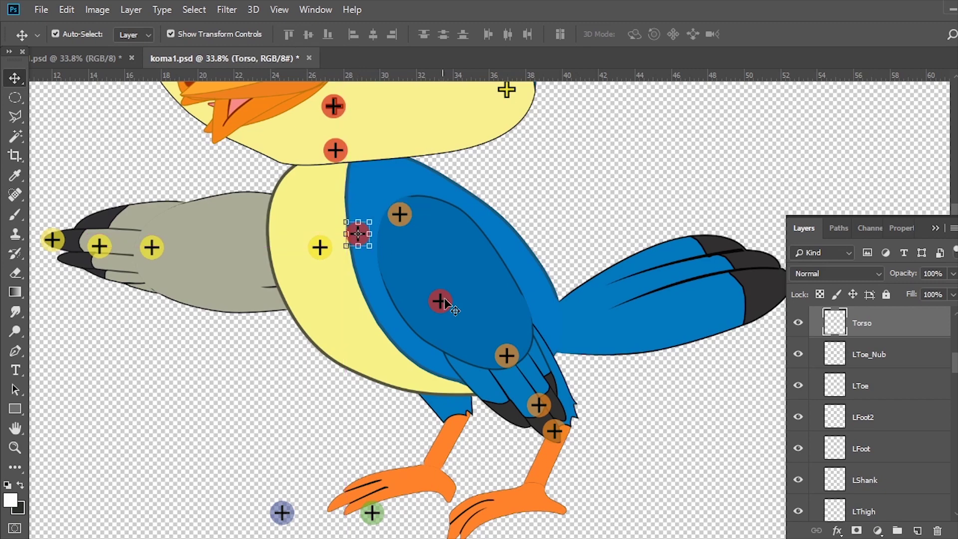
pyautogui.moveTo(446, 303); pyautogui.dragTo(426, 286)
pyautogui.moveTo(372, 399); pyautogui.dragTo(443, 263)
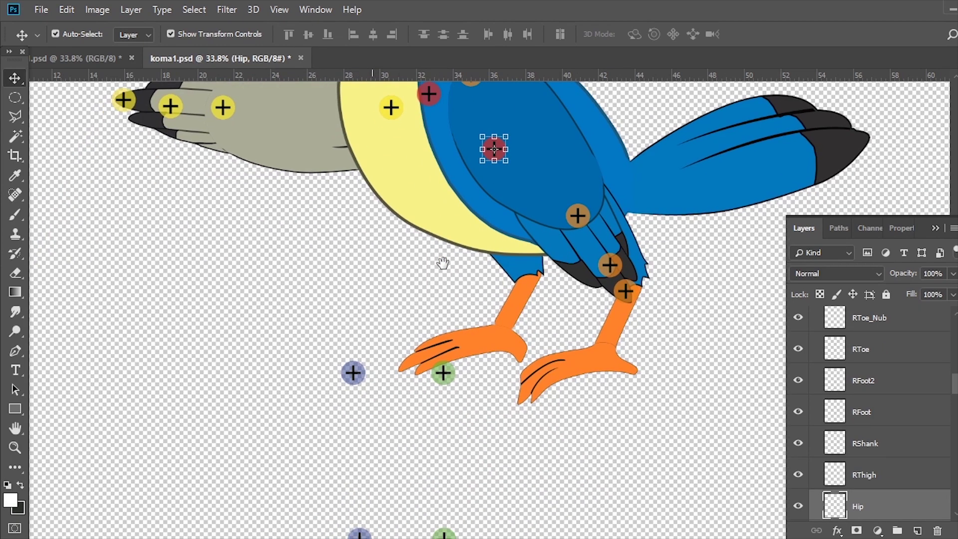
# Step: Bring the RThigh marker up into the lower body just below the hip
pyautogui.click(509, 267)
pyautogui.moveTo(355, 374); pyautogui.dragTo(481, 175)
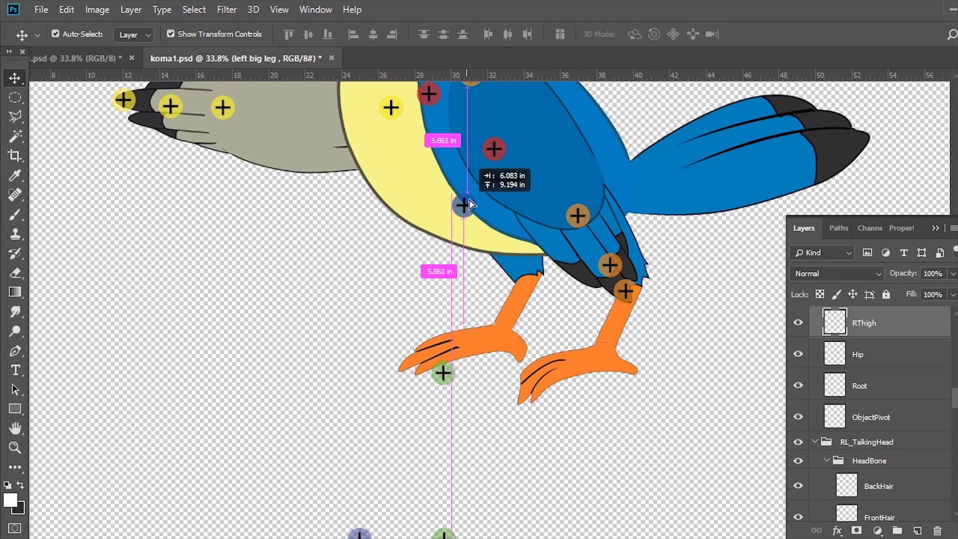
pyautogui.click(526, 285)
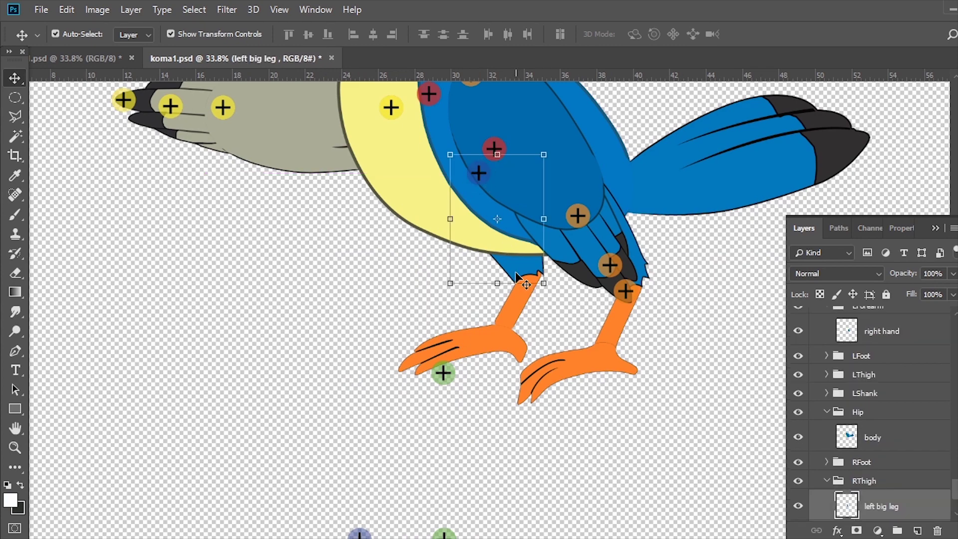
pyautogui.moveTo(483, 176); pyautogui.dragTo(491, 182)
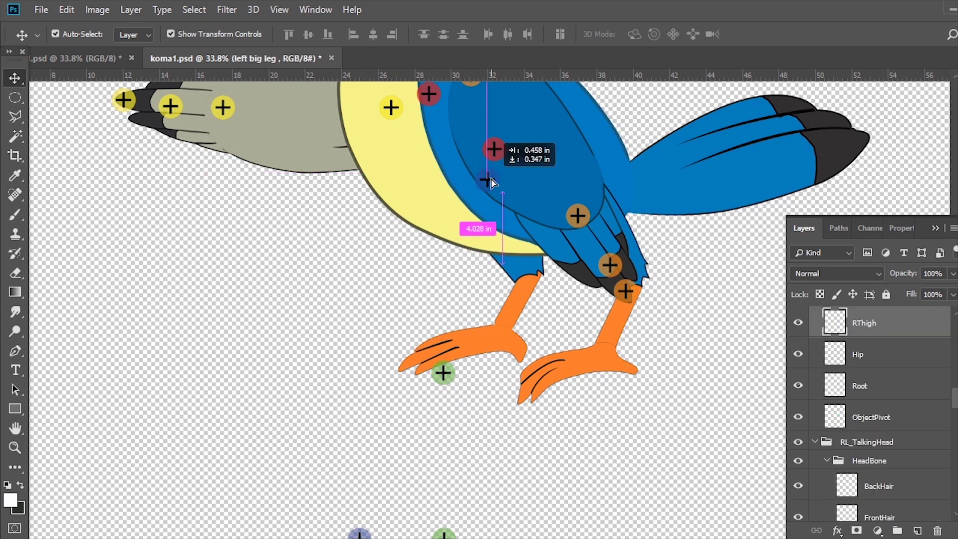
pyautogui.scroll(-5, 402, 238)
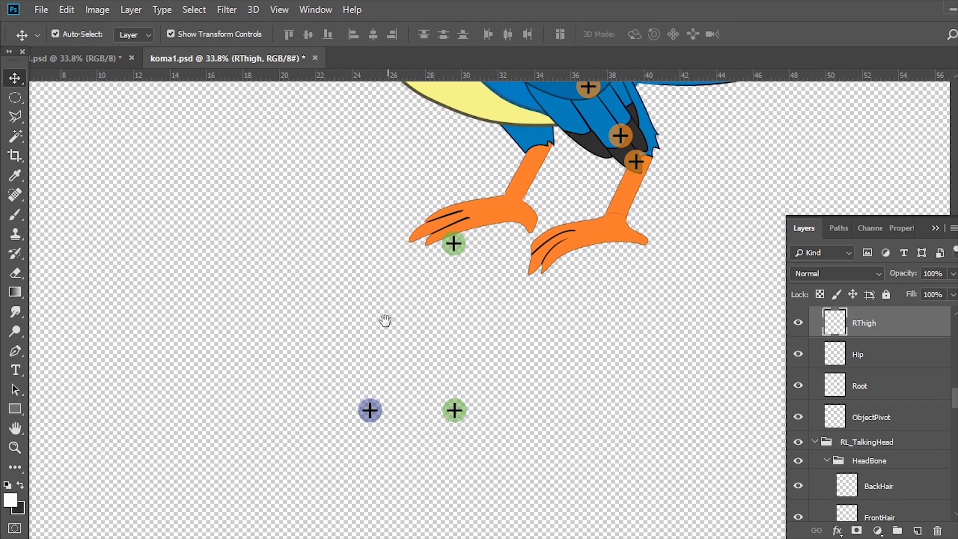
# Step: Place the RShank marker at the knee at the top of the right leg
pyautogui.moveTo(370, 411); pyautogui.dragTo(538, 147)
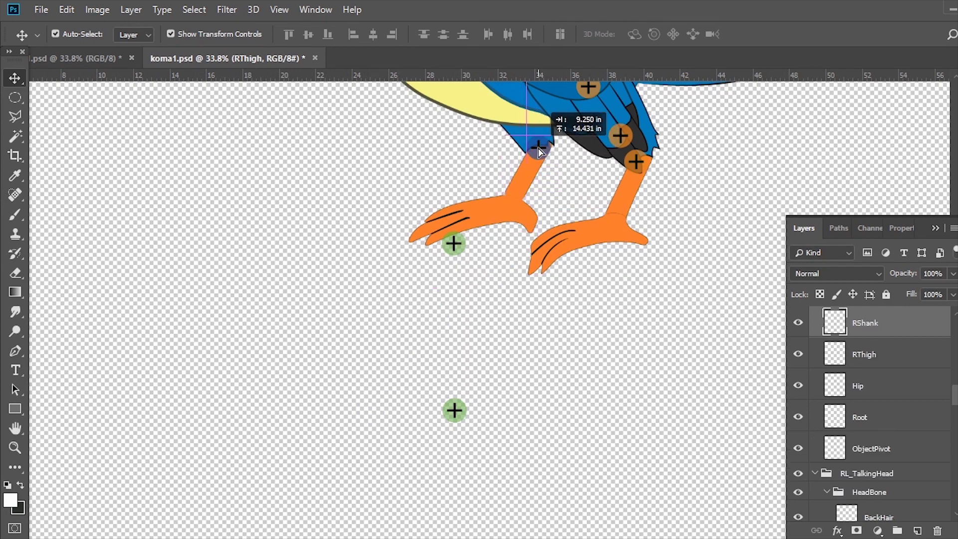
pyautogui.moveTo(538, 151); pyautogui.dragTo(540, 144)
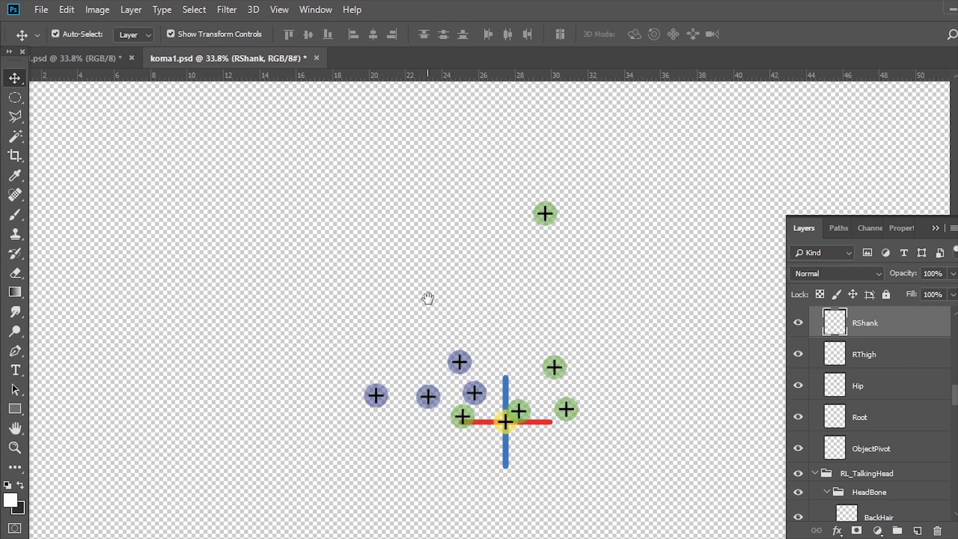
pyautogui.moveTo(355, 316); pyautogui.dragTo(485, 394)
pyautogui.click(610, 492)
# Step: Select the four blue foot markers together and carry them up onto the orange foot
pyautogui.click(455, 361)
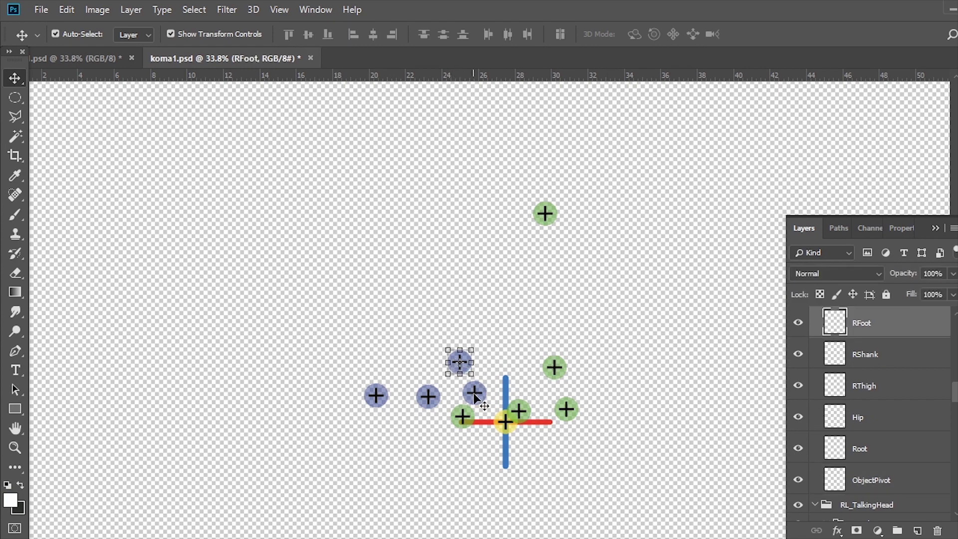
pyautogui.keyDown('shift'); pyautogui.click(475, 397); pyautogui.keyUp('shift')
pyautogui.keyDown('shift'); pyautogui.click(428, 398); pyautogui.keyUp('shift')
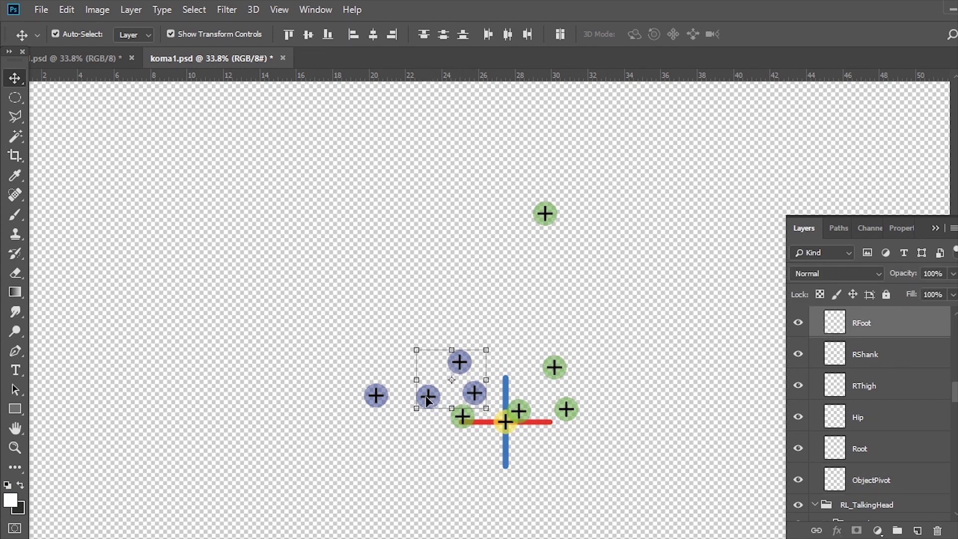
pyautogui.keyDown('shift'); pyautogui.click(377, 397); pyautogui.keyUp('shift')
pyautogui.moveTo(459, 368); pyautogui.dragTo(511, 135)
pyautogui.moveTo(577, 169); pyautogui.dragTo(570, 369)
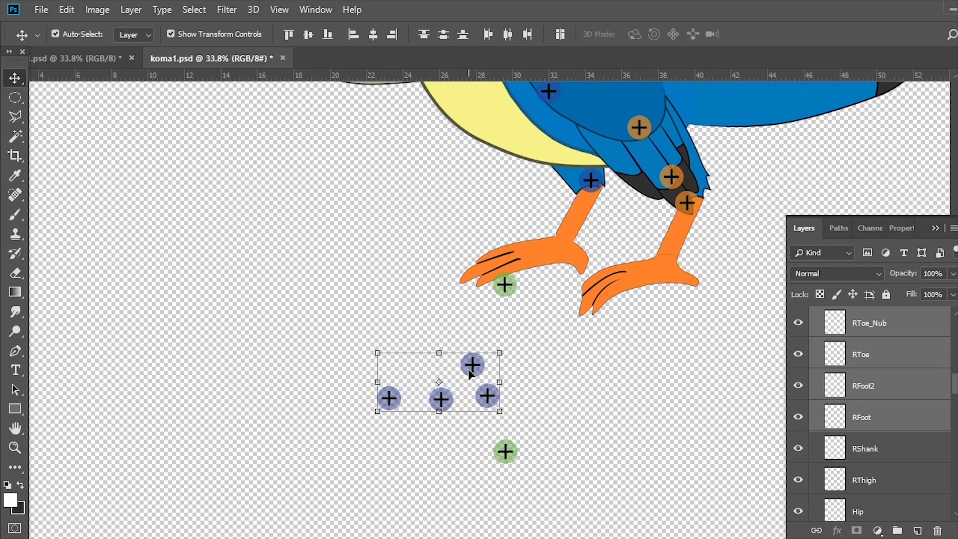
pyautogui.moveTo(506, 339)
pyautogui.mouseDown()
pyautogui.moveTo(427, 233)
pyautogui.moveTo(569, 232)
pyautogui.mouseUp()
pyautogui.click(469, 250)
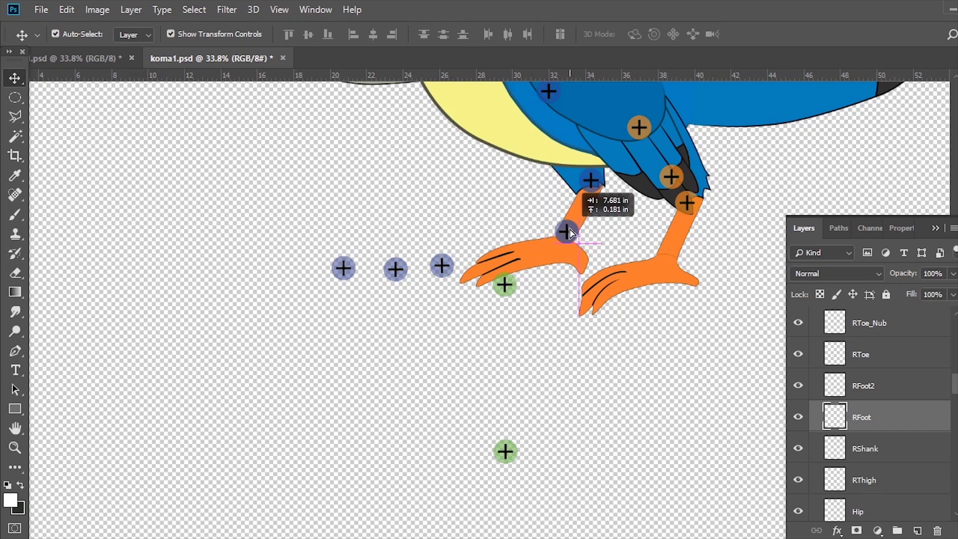
# Step: Position RFoot on the ankle, RFoot2 on the foot, RToe and RToe_Nub at the toe tip
pyautogui.click(555, 325)
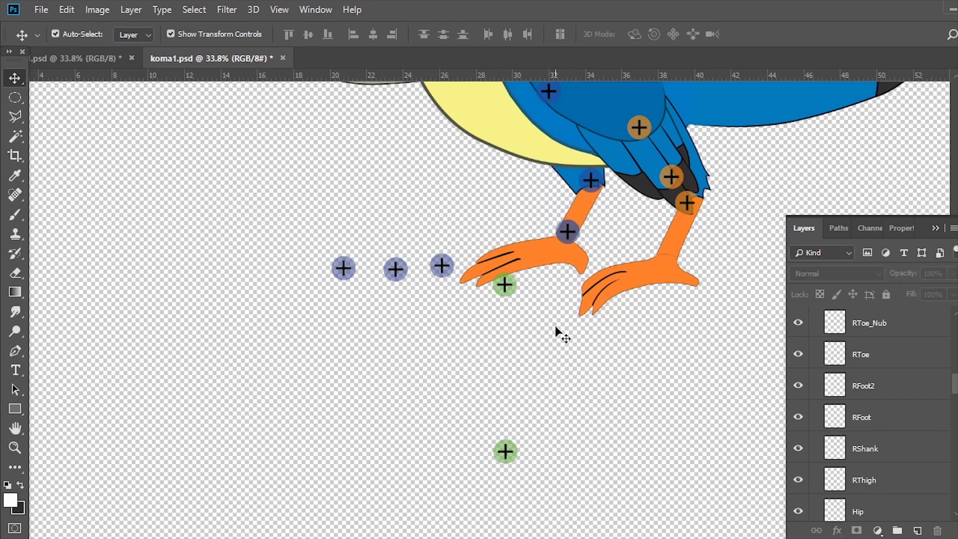
pyautogui.moveTo(567, 234); pyautogui.dragTo(565, 246)
pyautogui.click(496, 264)
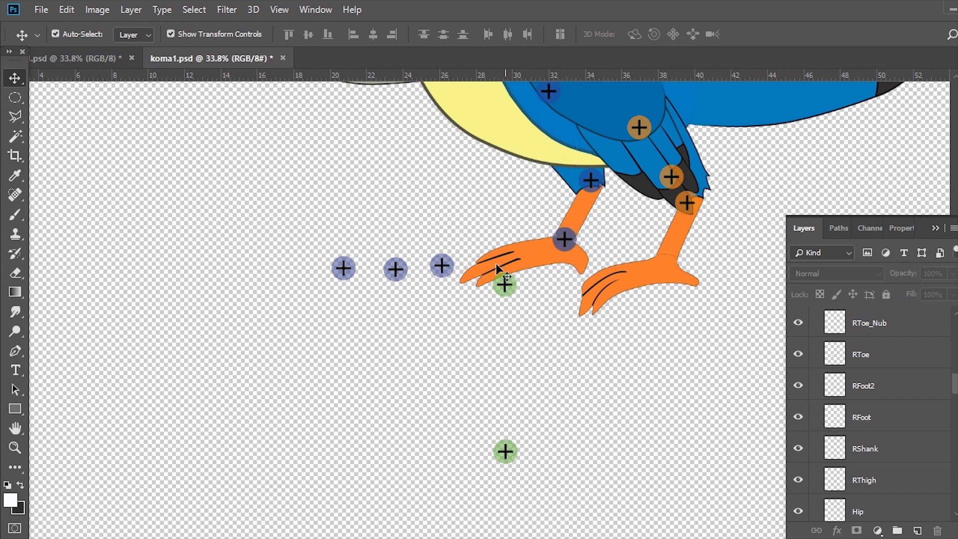
pyautogui.moveTo(453, 268); pyautogui.dragTo(589, 267)
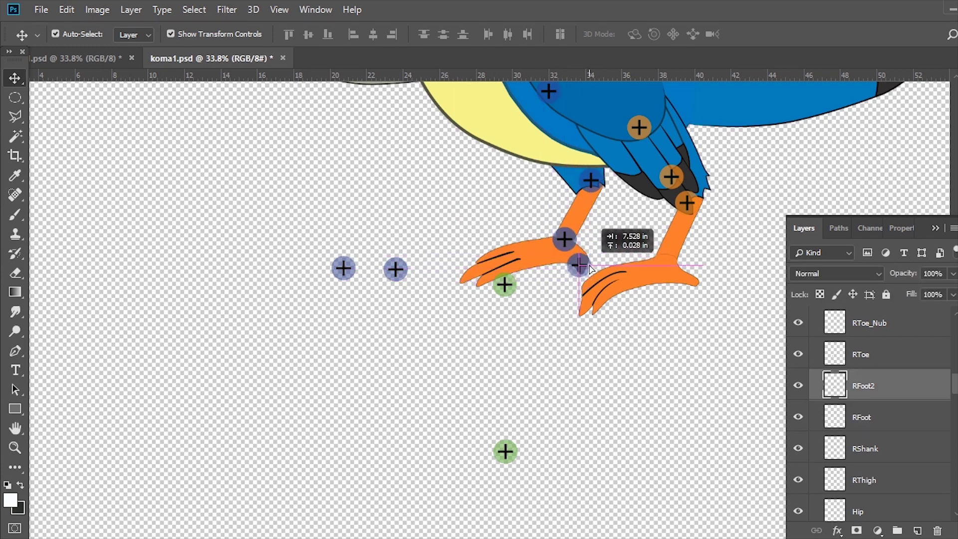
pyautogui.moveTo(402, 272); pyautogui.dragTo(534, 260)
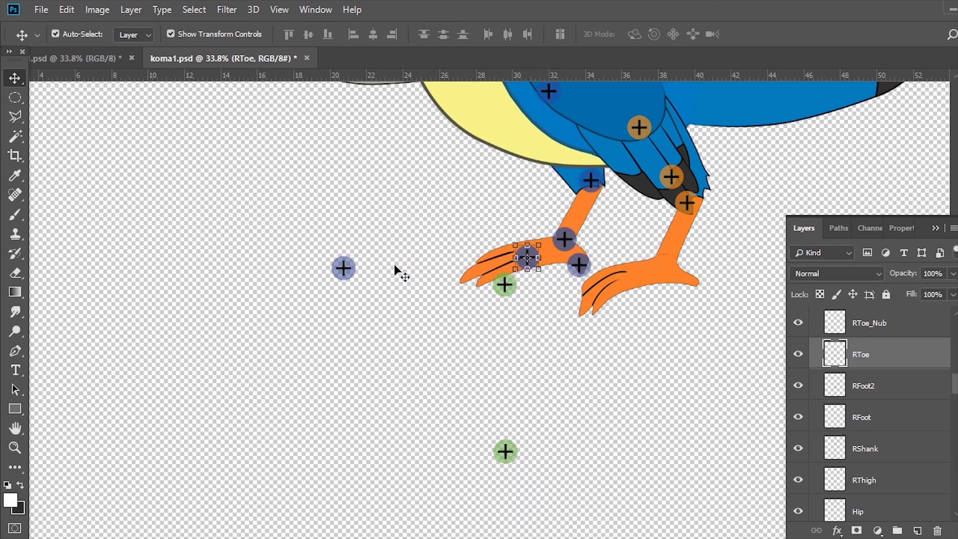
pyautogui.moveTo(348, 267); pyautogui.dragTo(473, 277)
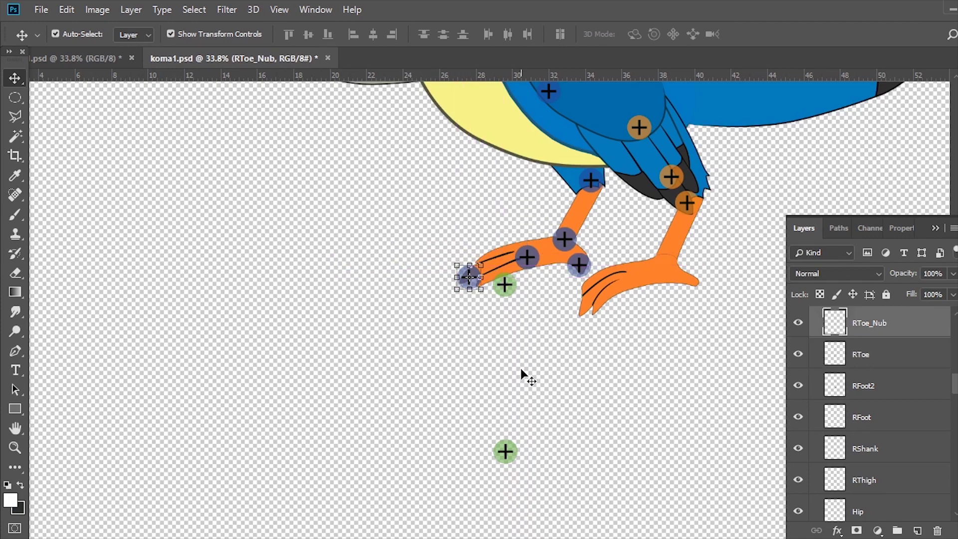
pyautogui.click(524, 379)
pyautogui.moveTo(537, 369); pyautogui.dragTo(441, 439)
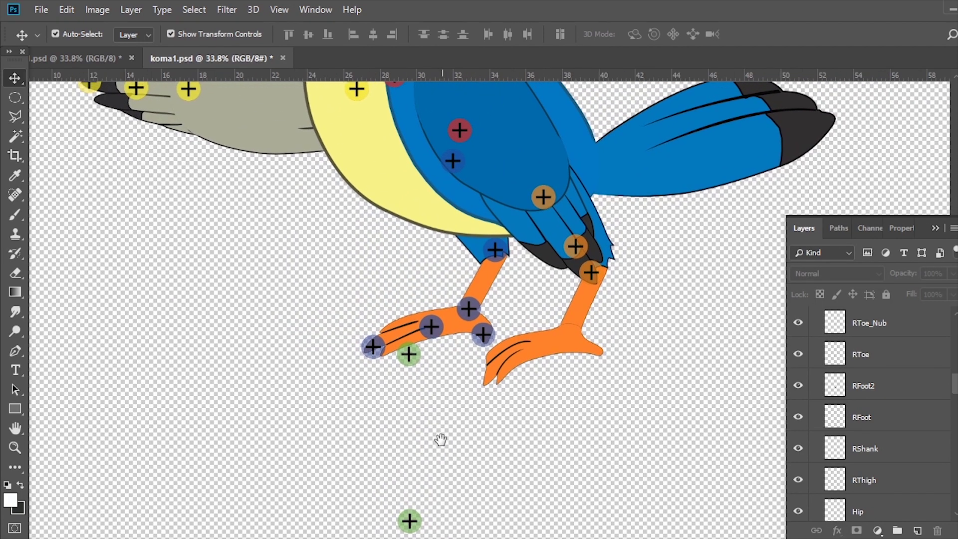
# Step: Move the green LThigh marker up into the bird's body
pyautogui.click(408, 358)
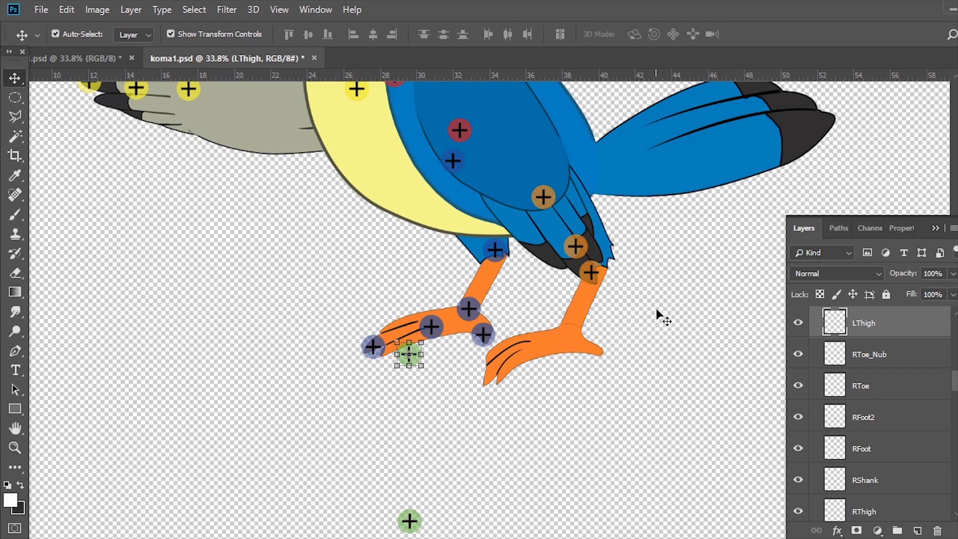
pyautogui.scroll(2, 656, 319)
pyautogui.click(603, 264)
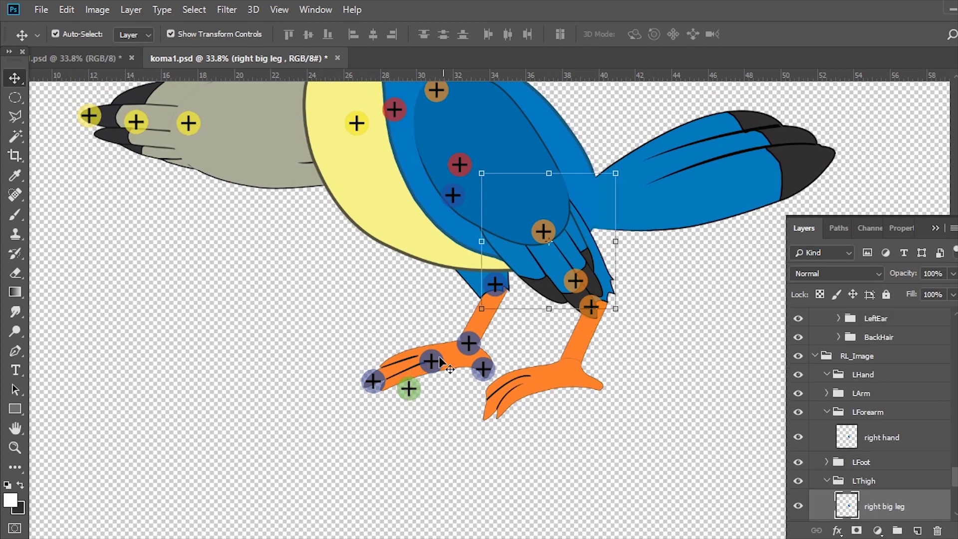
pyautogui.moveTo(409, 389); pyautogui.dragTo(511, 190)
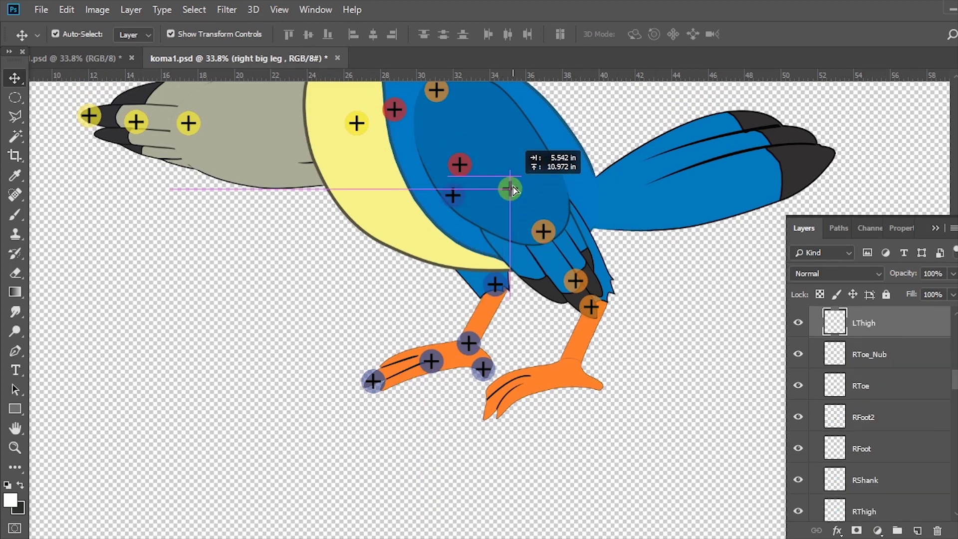
pyautogui.click(593, 248)
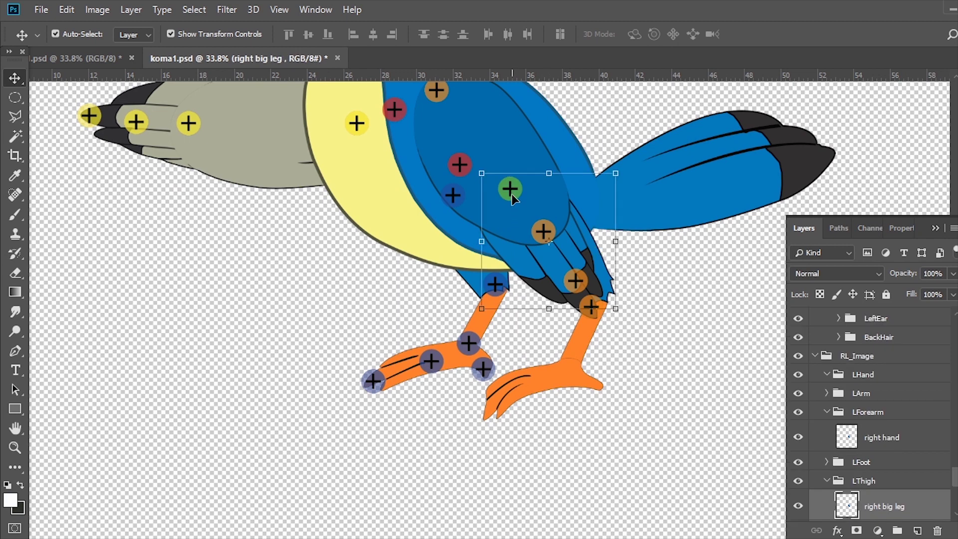
pyautogui.moveTo(513, 199); pyautogui.dragTo(444, 195)
pyautogui.click(471, 284)
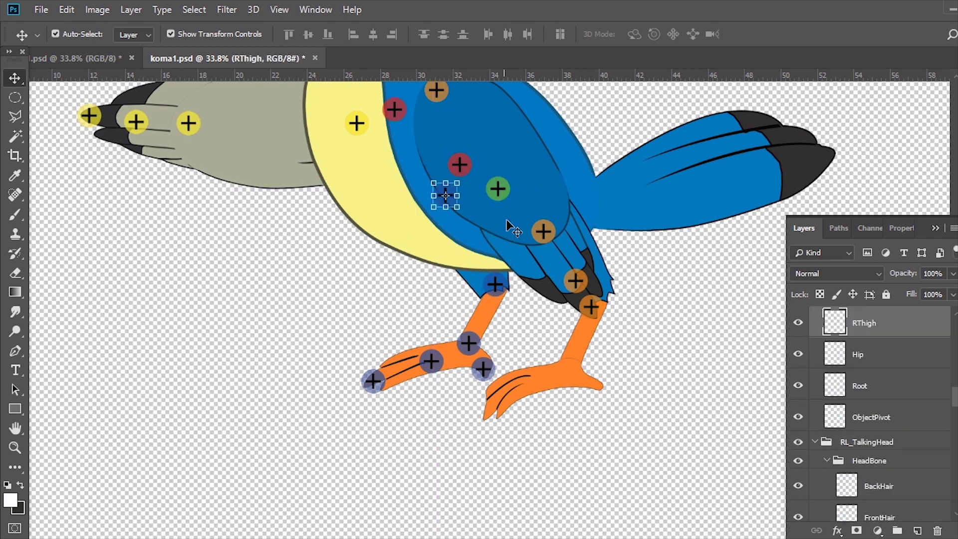
# Step: Nudge the LThigh marker right and shift the Hip marker up and right
pyautogui.click(518, 270)
pyautogui.moveTo(500, 198); pyautogui.dragTo(506, 195)
pyautogui.click(512, 257)
pyautogui.moveTo(468, 169); pyautogui.dragTo(482, 169)
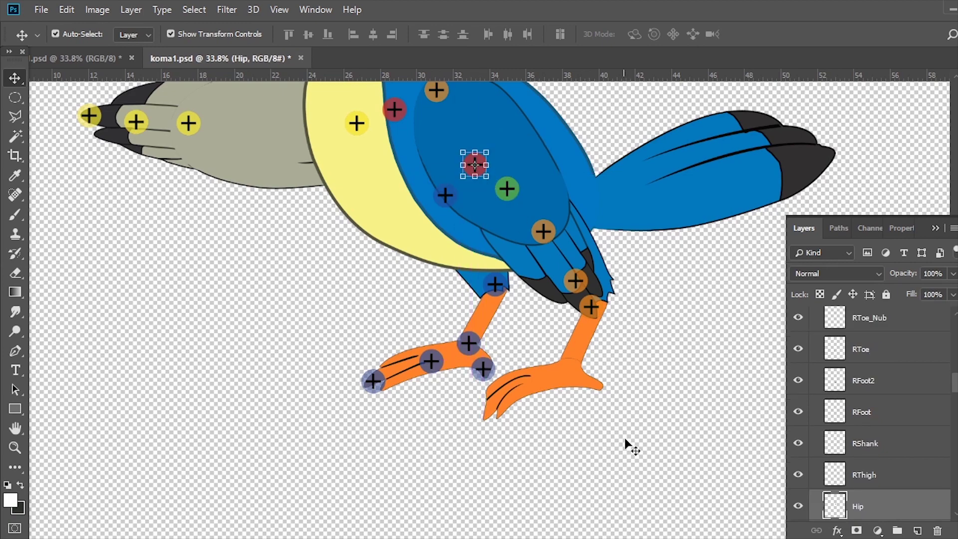
pyautogui.click(599, 471)
pyautogui.moveTo(585, 470)
pyautogui.mouseDown()
pyautogui.moveTo(545, 395)
pyautogui.moveTo(558, 261)
pyautogui.mouseUp()
# Step: Select the LToe, LFoot2, LFoot and LShank markers and move them together toward the left leg
pyautogui.click(417, 415)
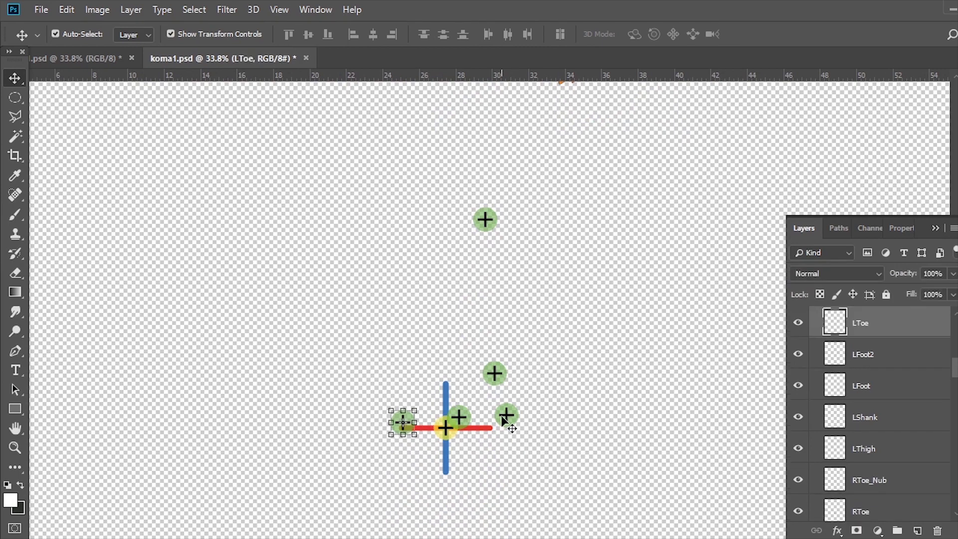
pyautogui.keyDown('shift'); pyautogui.click(460, 417); pyautogui.keyUp('shift')
pyautogui.keyDown('shift'); pyautogui.click(496, 375); pyautogui.keyUp('shift')
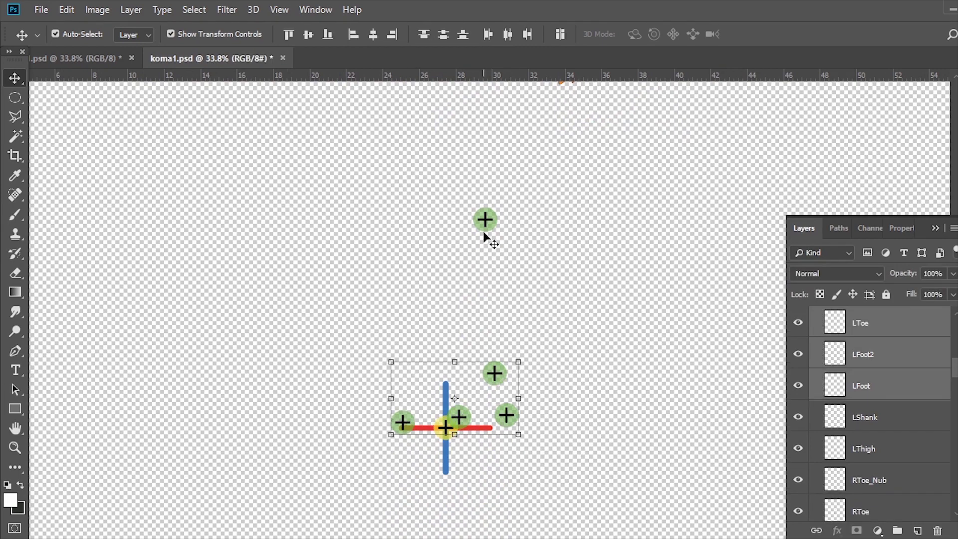
pyautogui.keyDown('shift'); pyautogui.click(486, 220); pyautogui.keyUp('shift')
pyautogui.moveTo(491, 220)
pyautogui.mouseDown()
pyautogui.moveTo(659, 143)
pyautogui.moveTo(566, 406)
pyautogui.moveTo(704, 235)
pyautogui.mouseUp()
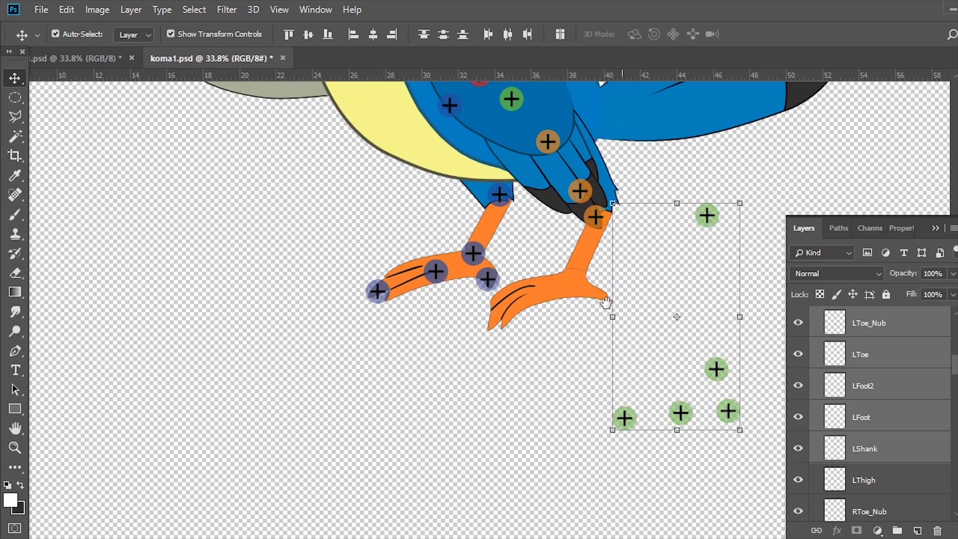
pyautogui.scroll(2, 706, 234)
pyautogui.hscroll(2, 705, 234)
pyautogui.click(700, 227)
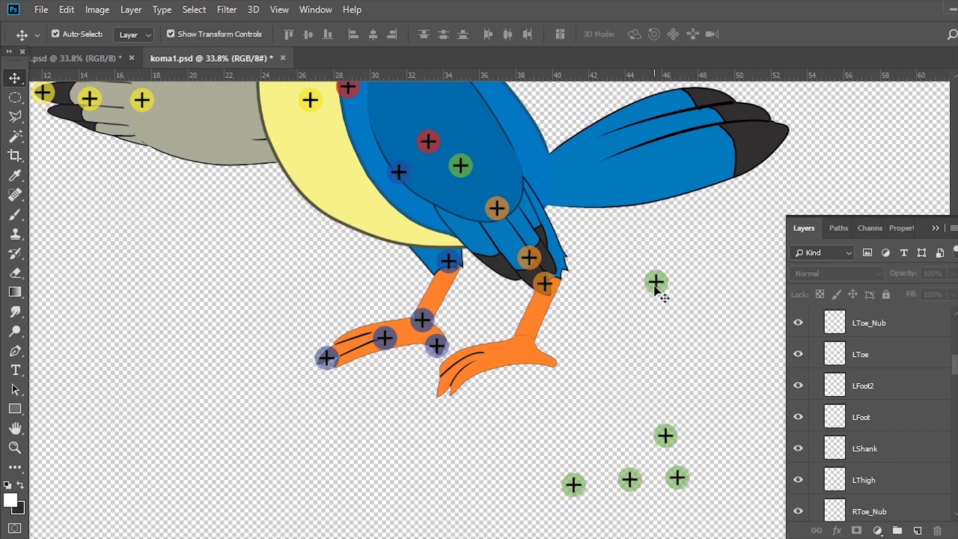
# Step: Place LShank on the leg joint, LFoot on the foot joint, LToe and LToe_Nub on the toe
pyautogui.moveTo(655, 288); pyautogui.dragTo(547, 289)
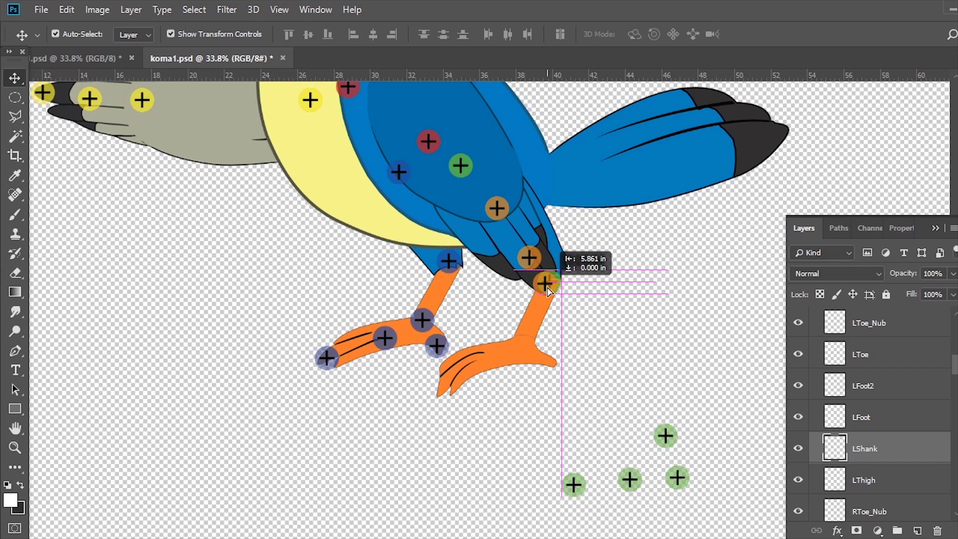
pyautogui.moveTo(665, 436); pyautogui.dragTo(526, 340)
pyautogui.click(640, 455)
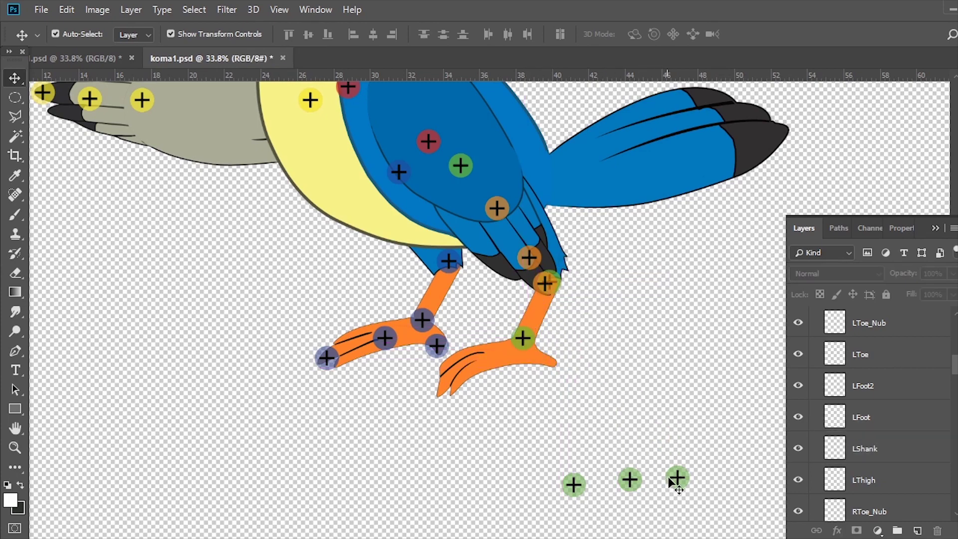
pyautogui.moveTo(671, 482); pyautogui.dragTo(544, 363)
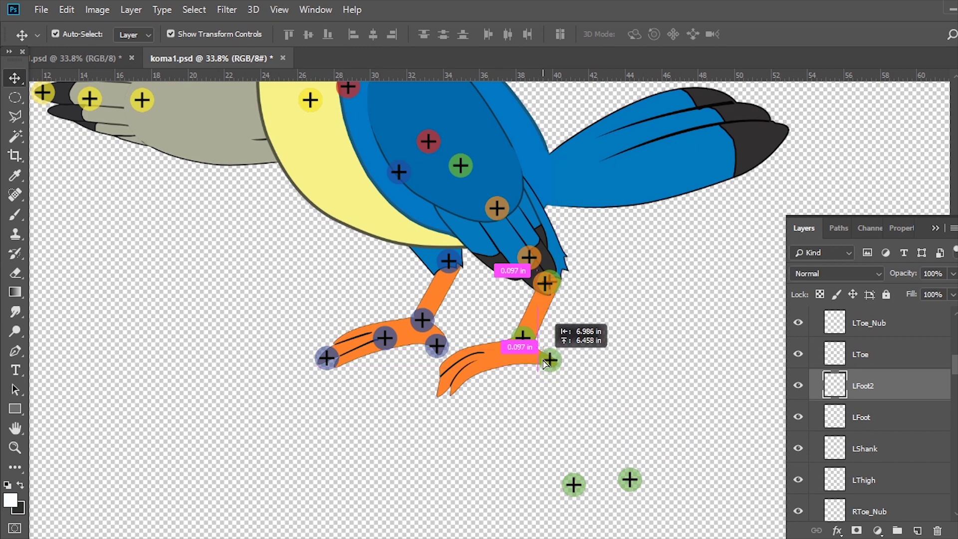
pyautogui.moveTo(629, 479); pyautogui.dragTo(495, 362)
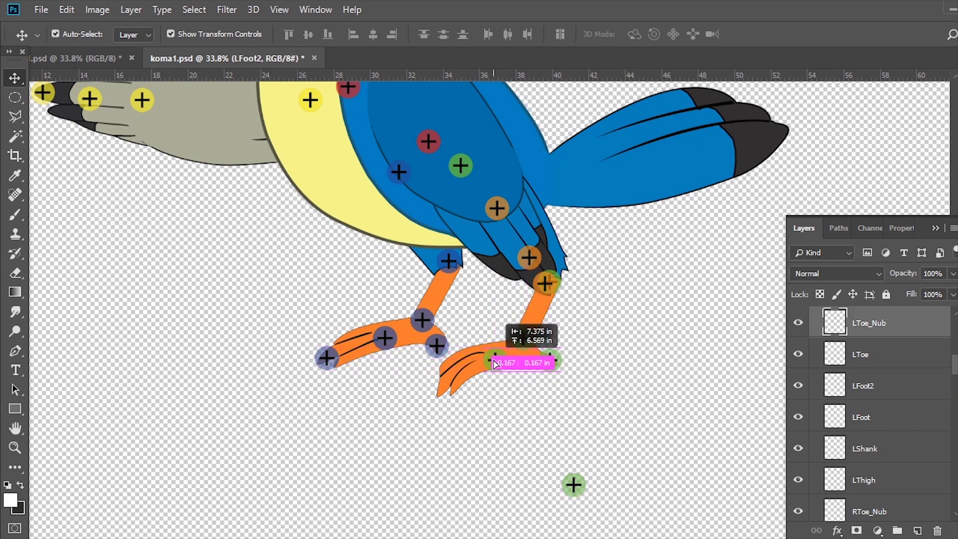
pyautogui.moveTo(574, 484); pyautogui.dragTo(443, 393)
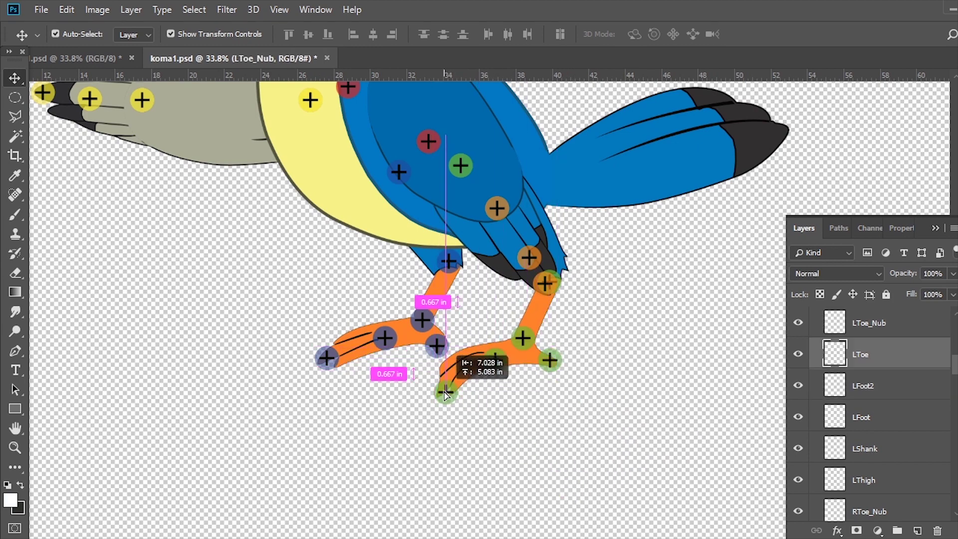
pyautogui.press('z')
pyautogui.moveTo(520, 446); pyautogui.dragTo(427, 412)
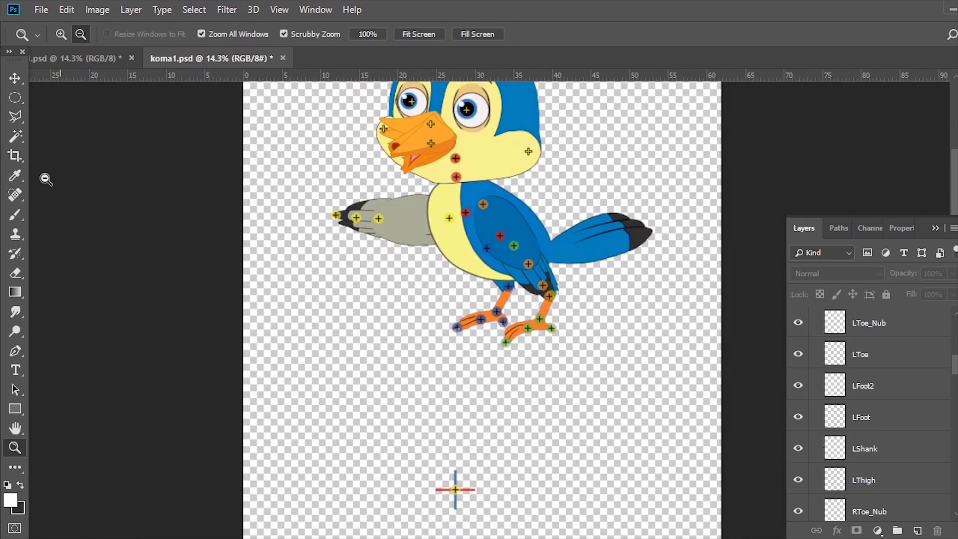
# Step: Transform the root cross marker up to just under the toes and apply the change
pyautogui.click(15, 78)
pyautogui.moveTo(394, 456); pyautogui.dragTo(506, 524)
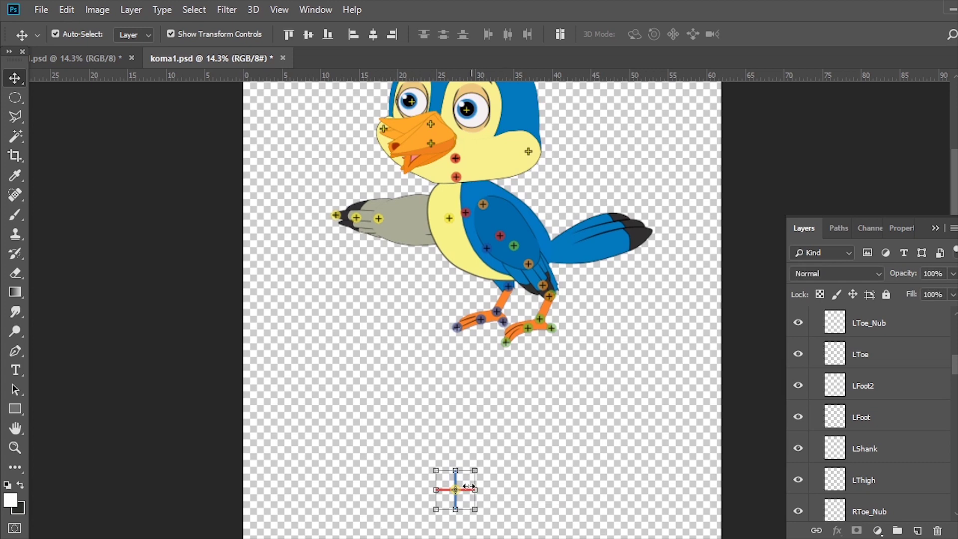
pyautogui.moveTo(454, 490); pyautogui.dragTo(454, 409)
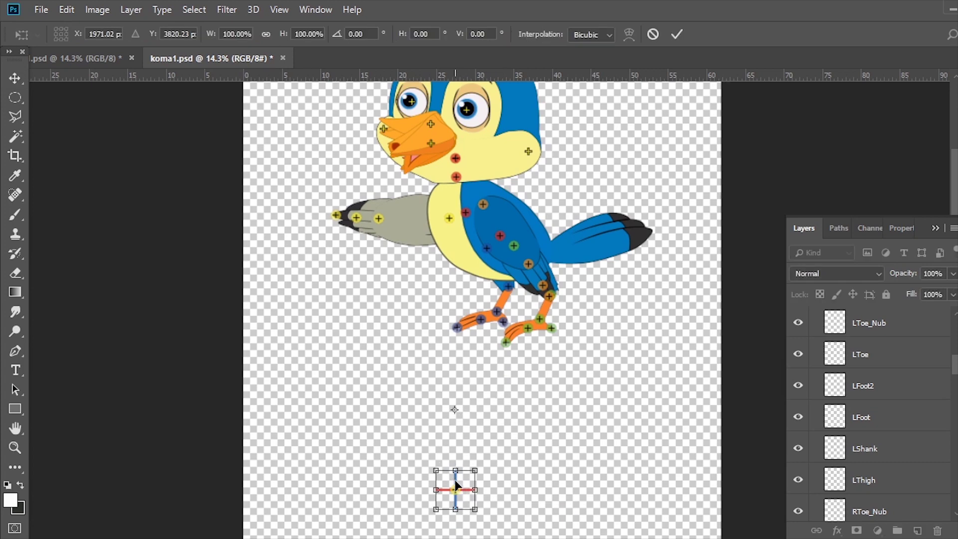
pyautogui.moveTo(456, 484); pyautogui.dragTo(478, 341)
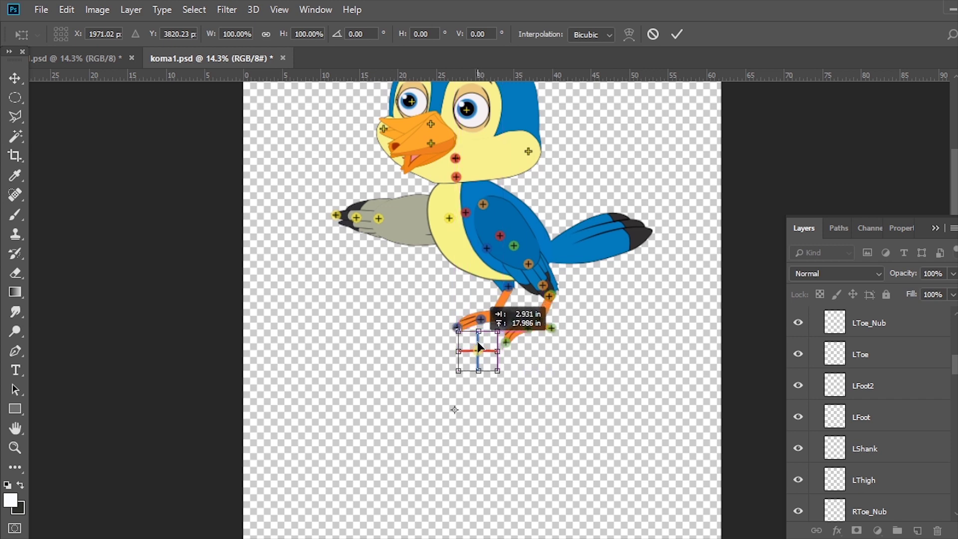
pyautogui.moveTo(479, 342); pyautogui.dragTo(478, 345)
pyautogui.click(15, 79)
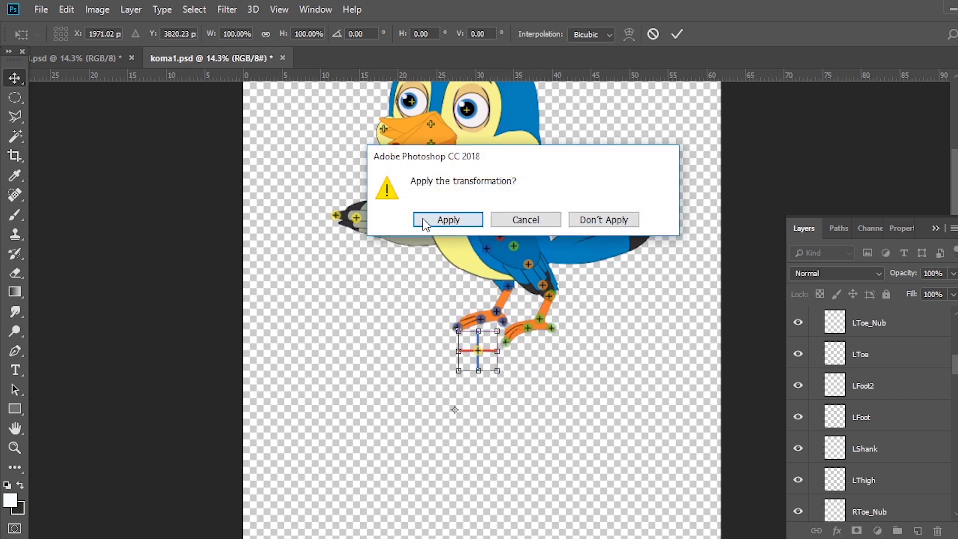
pyautogui.click(438, 220)
pyautogui.press('z')
pyautogui.scroll(4, 474, 270)
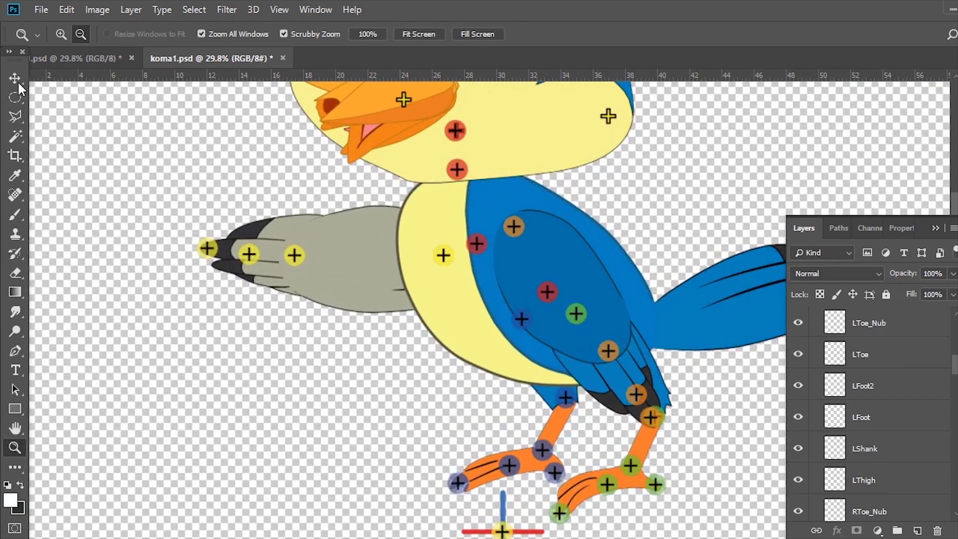
# Step: Rotate the grey wing and hand layers about -130° around the shoulder, folding it behind the body
pyautogui.press('v')
pyautogui.click(348, 271)
pyautogui.keyDown('shift'); pyautogui.click(249, 235); pyautogui.keyUp('shift')
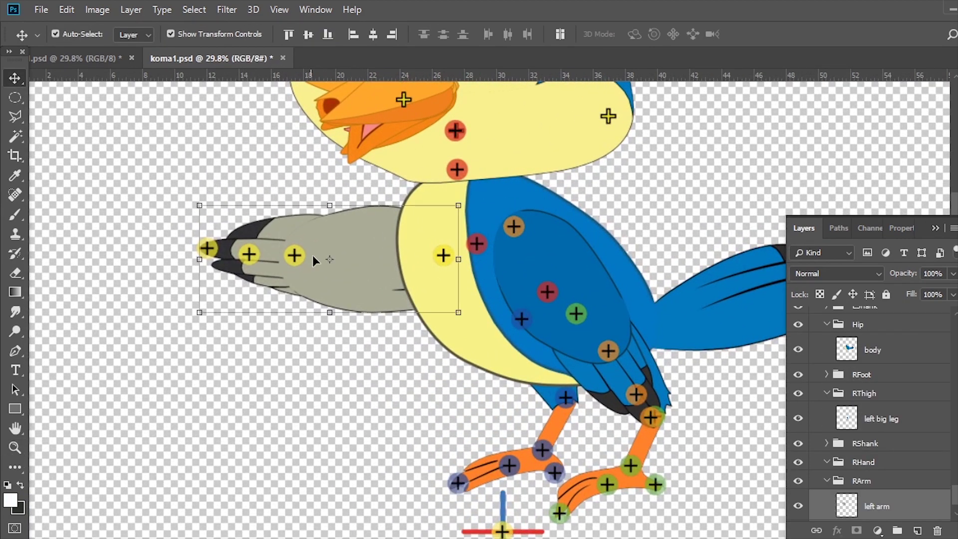
pyautogui.hotkey('ctrl', 't')
pyautogui.moveTo(329, 258); pyautogui.dragTo(443, 256)
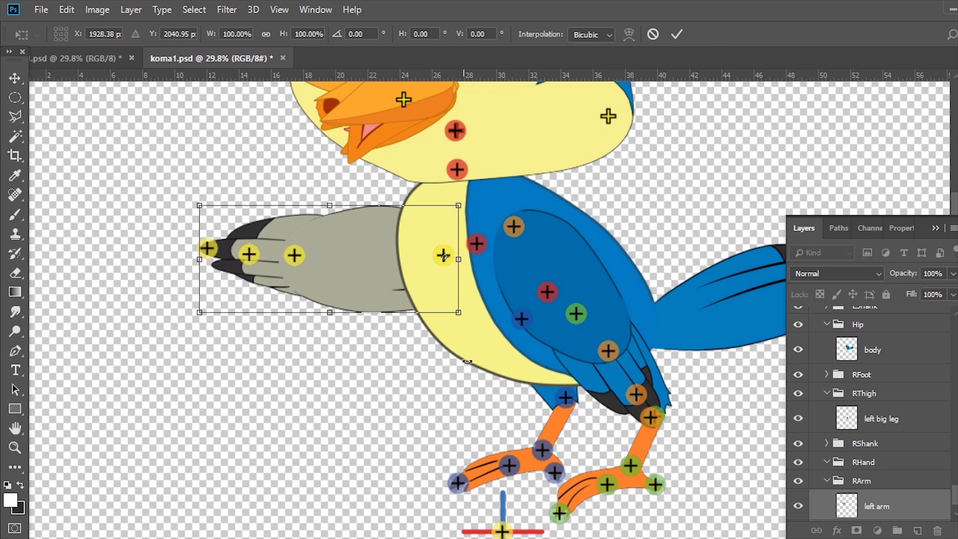
pyautogui.moveTo(526, 340); pyautogui.dragTo(463, 224)
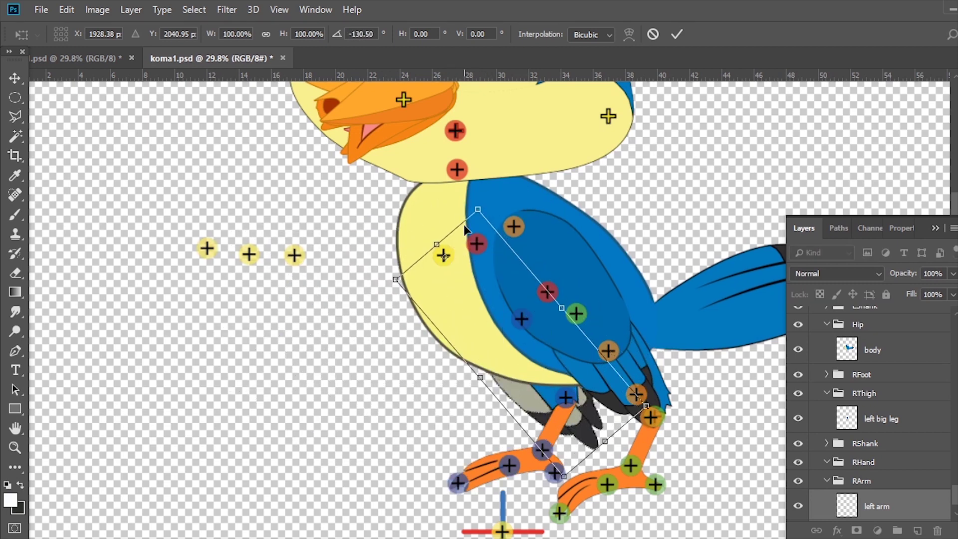
pyautogui.click(15, 78)
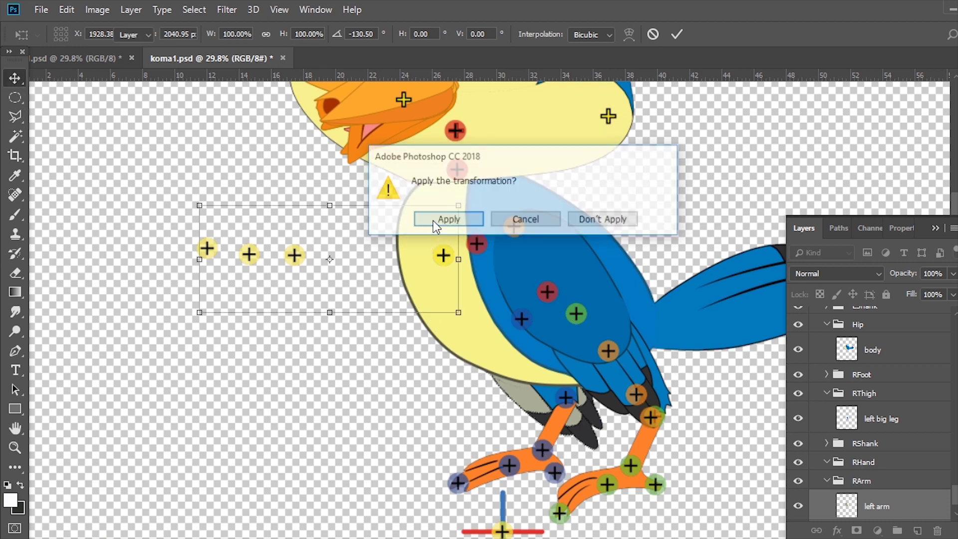
pyautogui.click(435, 219)
# Step: Move the yellow RForearm, RHand and RHand_Nub markers onto the folded grey wing
pyautogui.moveTo(295, 256)
pyautogui.mouseDown()
pyautogui.moveTo(516, 352)
pyautogui.moveTo(540, 383)
pyautogui.mouseUp()
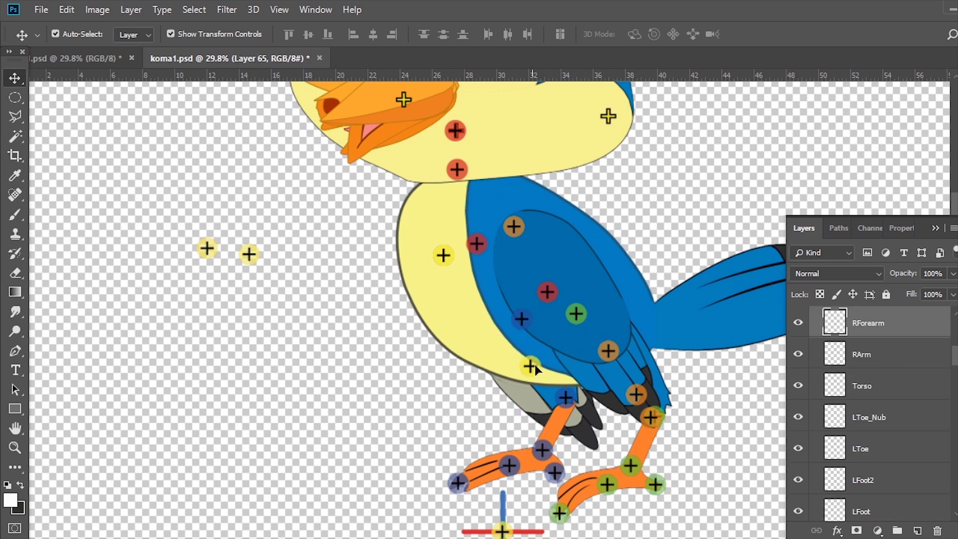
pyautogui.click(434, 384)
pyautogui.moveTo(251, 261); pyautogui.dragTo(574, 412)
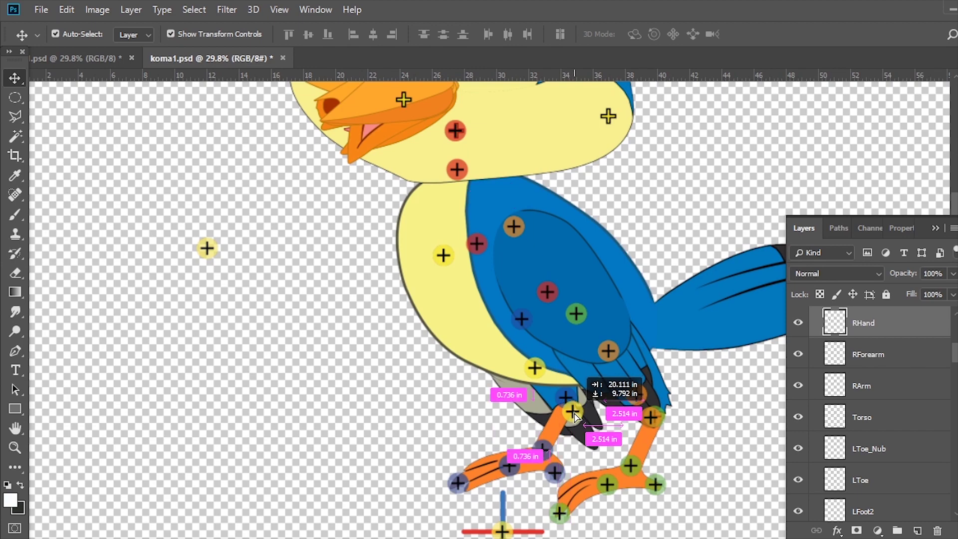
pyautogui.moveTo(574, 412); pyautogui.dragTo(576, 414)
pyautogui.click(208, 254)
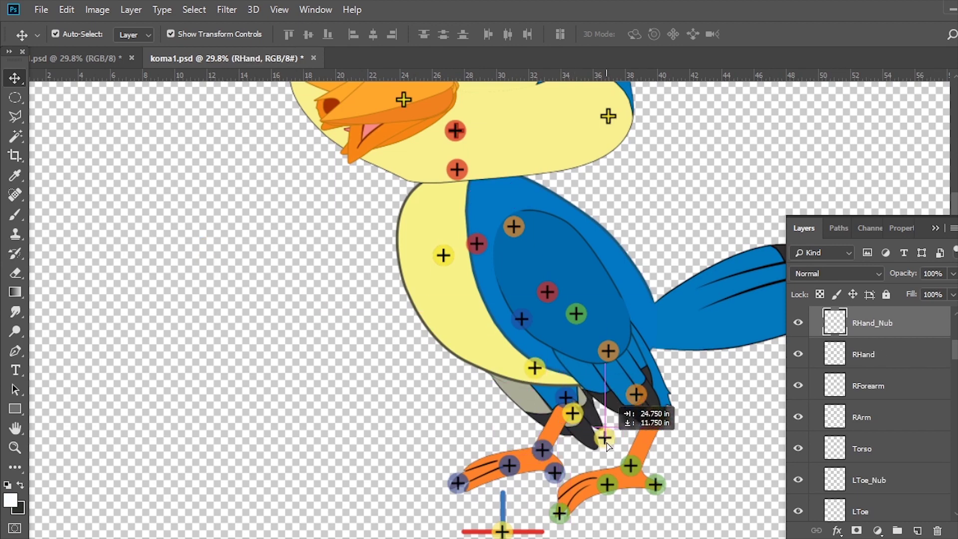
pyautogui.moveTo(209, 255)
pyautogui.mouseDown()
pyautogui.moveTo(589, 435)
pyautogui.moveTo(550, 412)
pyautogui.mouseUp()
pyautogui.press('z')
pyautogui.keyDown('alt'); pyautogui.click(582, 433); pyautogui.keyUp('alt')
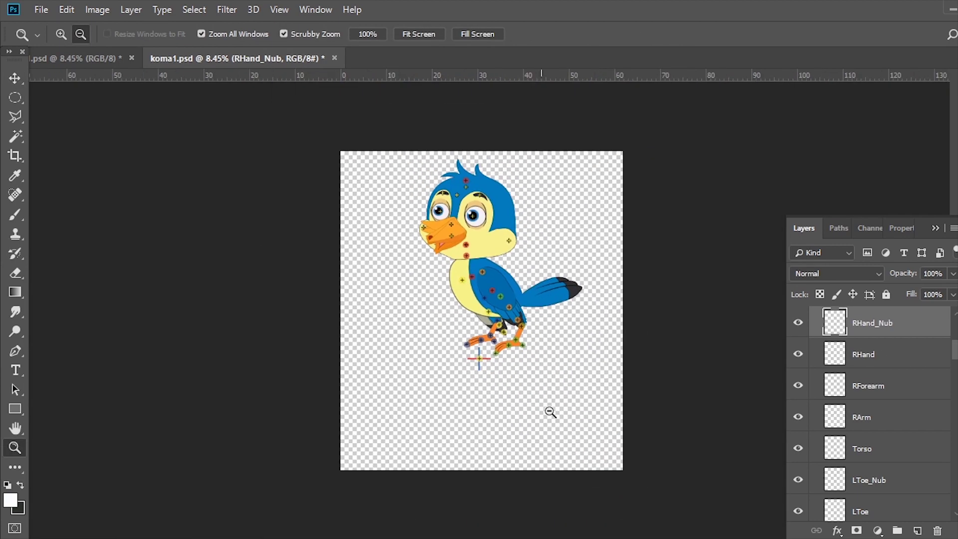
# Step: Crop the canvas narrower by pulling its left and right edges inward
pyautogui.click(15, 79)
pyautogui.press('c')
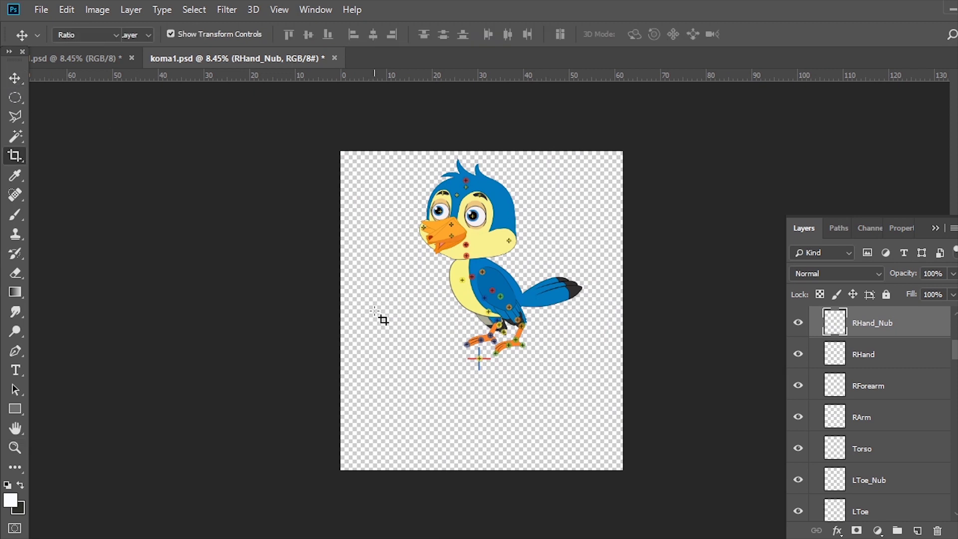
pyautogui.moveTo(338, 315); pyautogui.dragTo(368, 314)
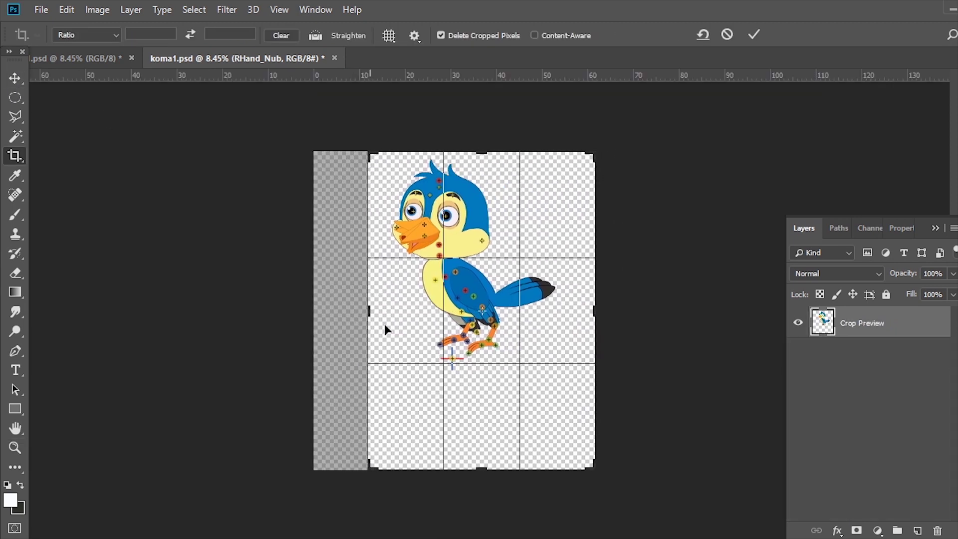
pyautogui.moveTo(593, 314); pyautogui.dragTo(575, 314)
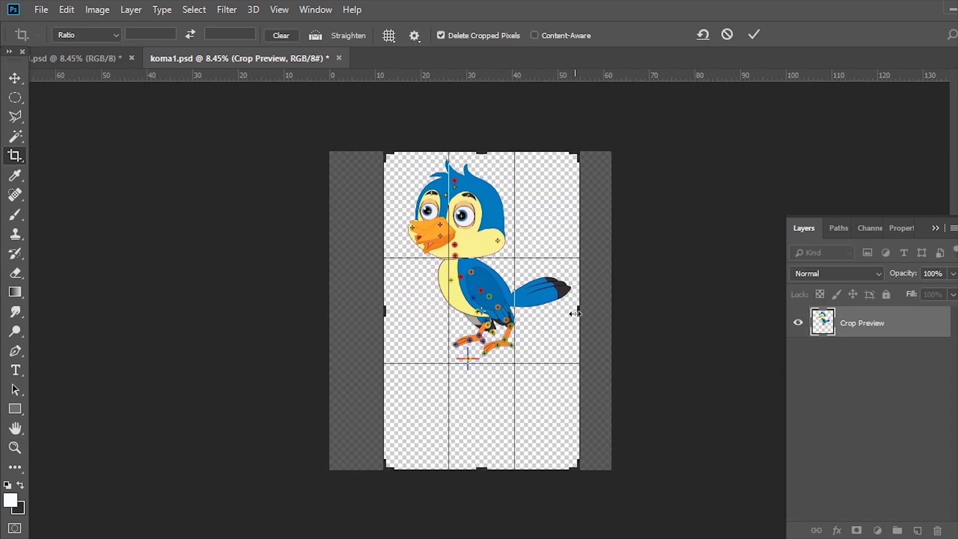
pyautogui.click(14, 79)
pyautogui.click(457, 223)
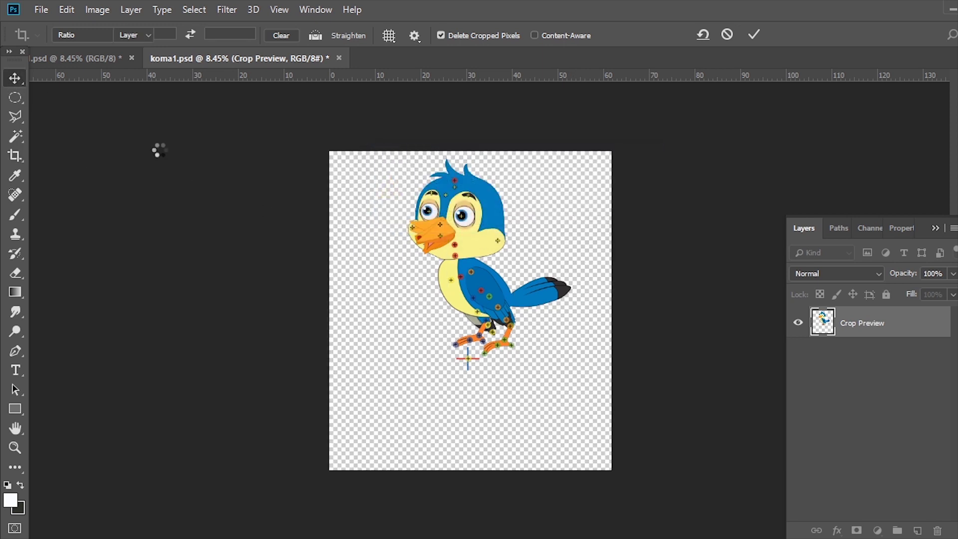
# Step: Select all the bird's layers and shift the whole bird slightly lower on the canvas
pyautogui.moveTo(250, 155); pyautogui.dragTo(571, 391)
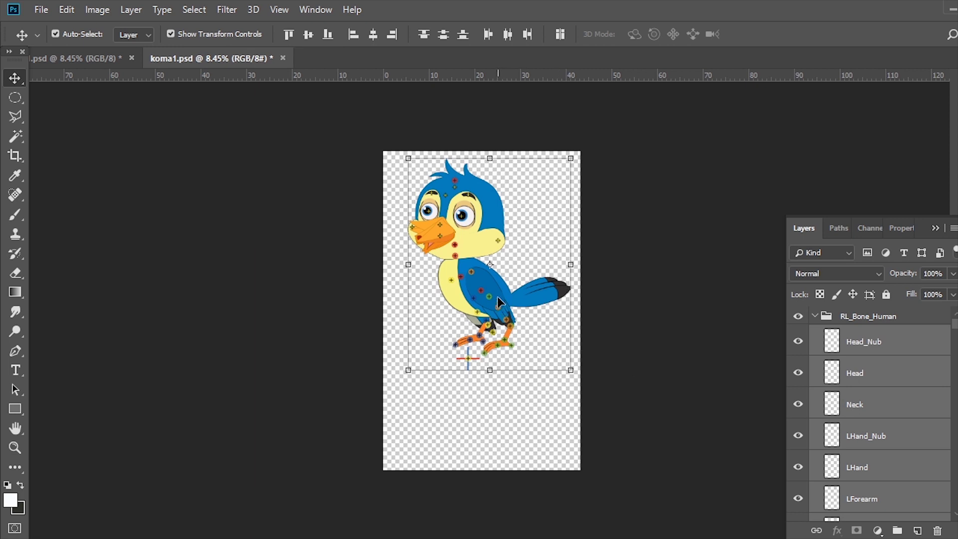
pyautogui.moveTo(498, 301); pyautogui.dragTo(493, 344)
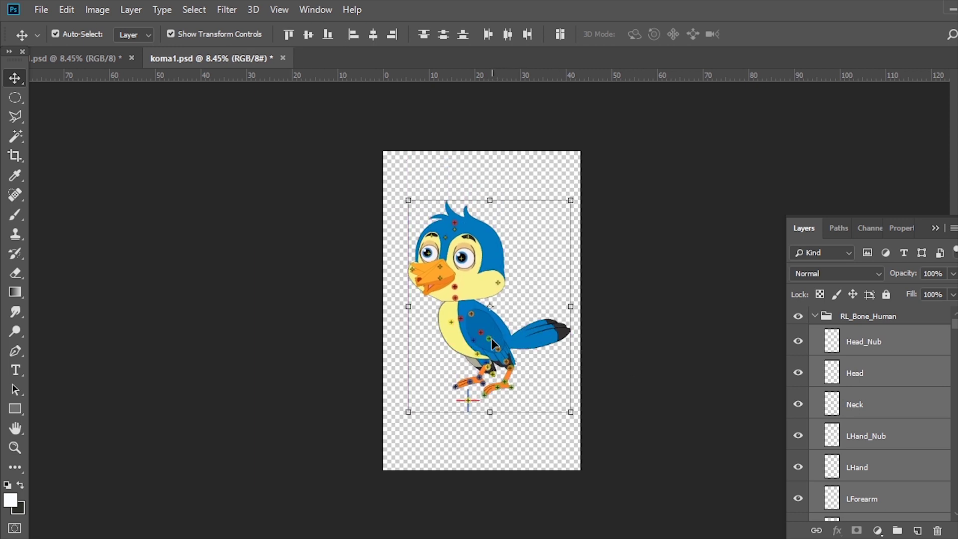
pyautogui.moveTo(492, 338); pyautogui.dragTo(497, 331)
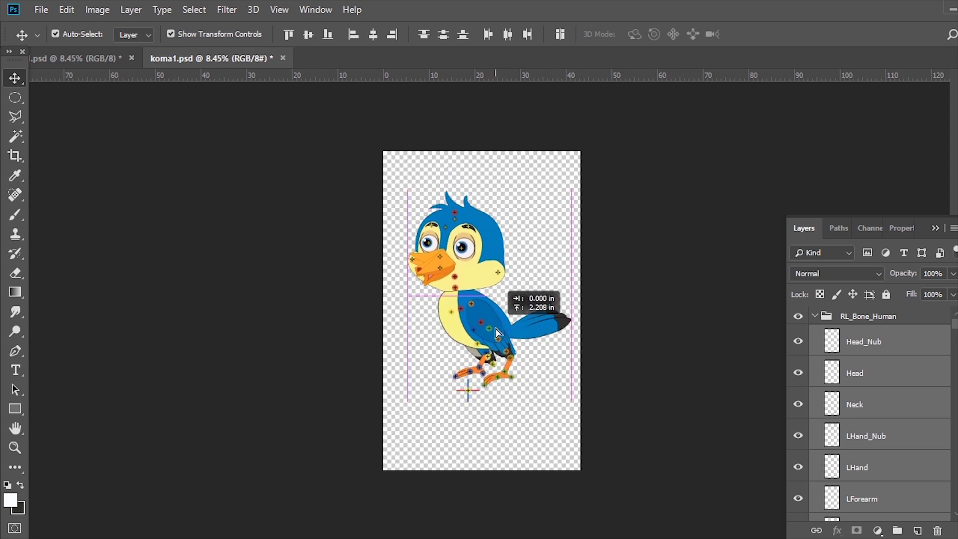
pyautogui.click(214, 216)
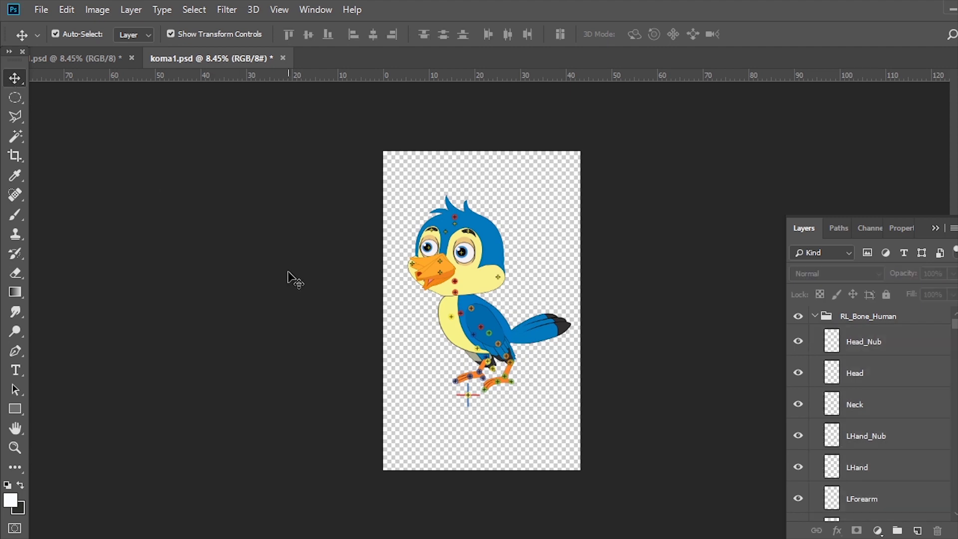
pyautogui.click(41, 10)
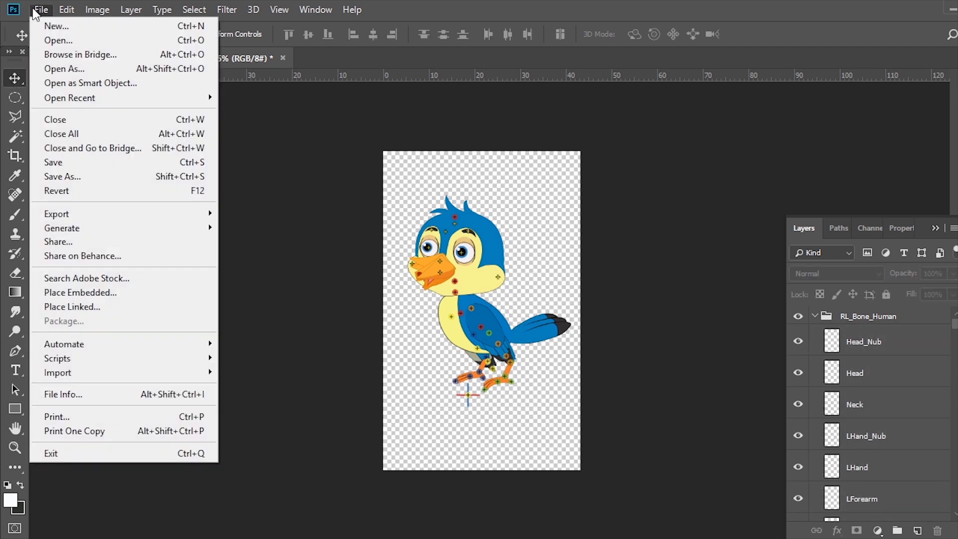
# Step: Start Save As and browse into the props folder of the project folder on drive D
pyautogui.click(71, 175)
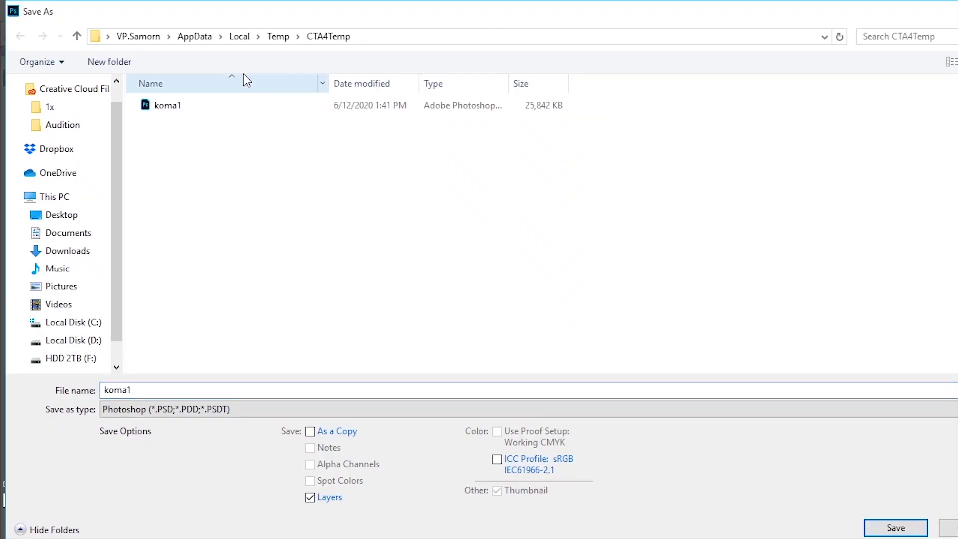
pyautogui.click(75, 340)
pyautogui.scroll(-3, 669, 333)
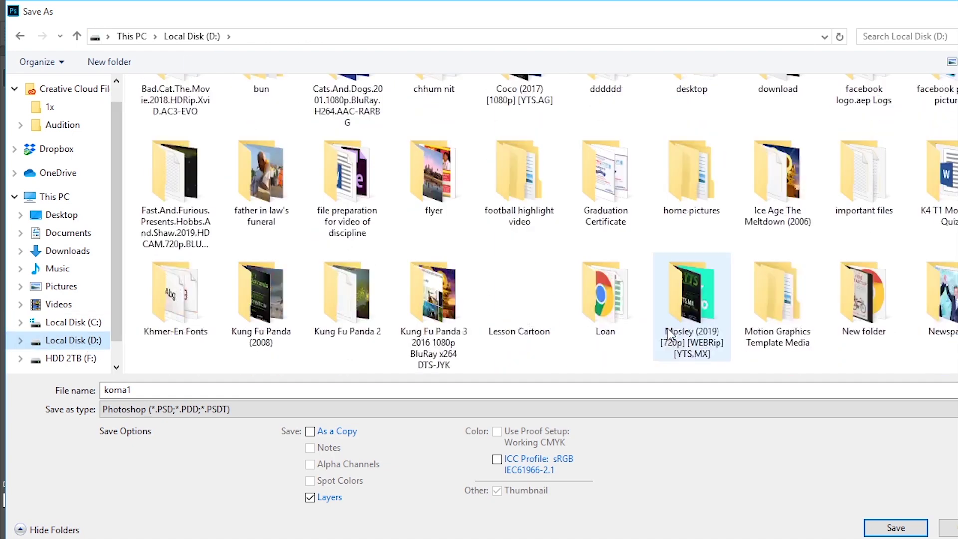
pyautogui.scroll(-3, 668, 333)
pyautogui.scroll(-3, 668, 333)
pyautogui.doubleClick(867, 209)
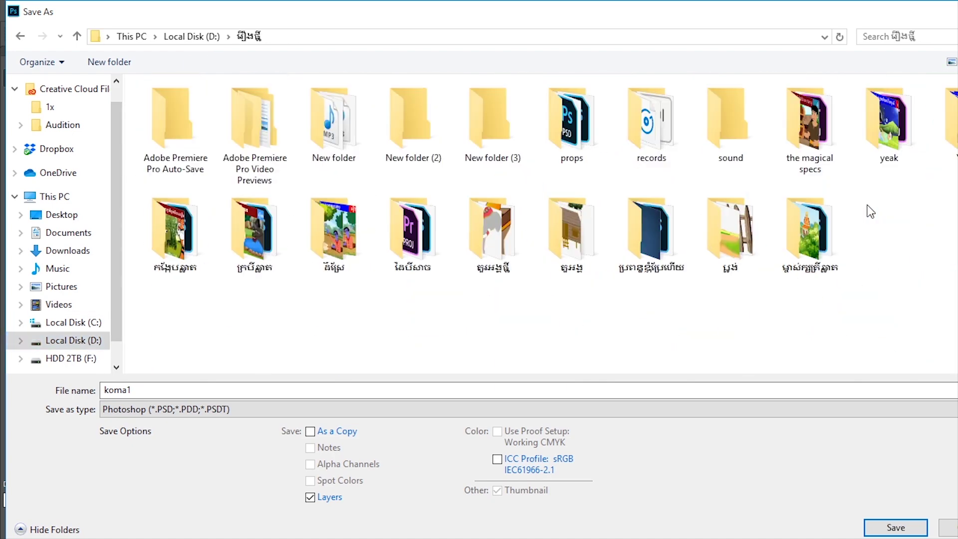
pyautogui.doubleClick(556, 128)
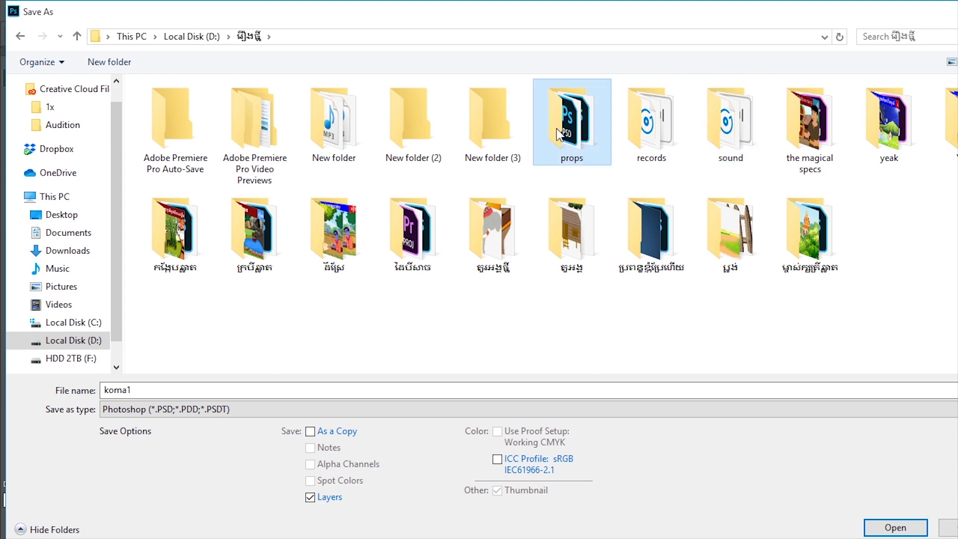
# Step: Create a new folder 'brid for demonstration' and save the bird there as 'bird G3 Character'
pyautogui.click(136, 71)
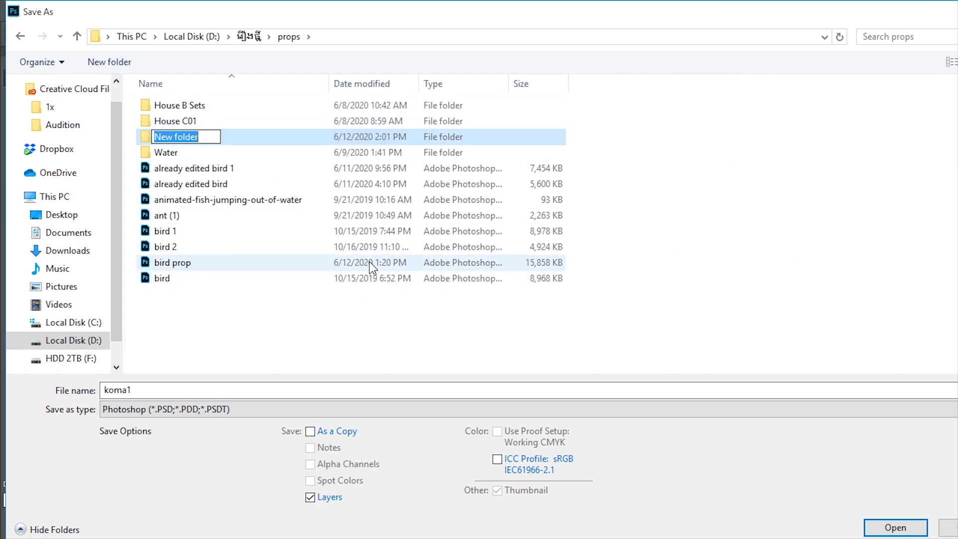
pyautogui.write('brid')
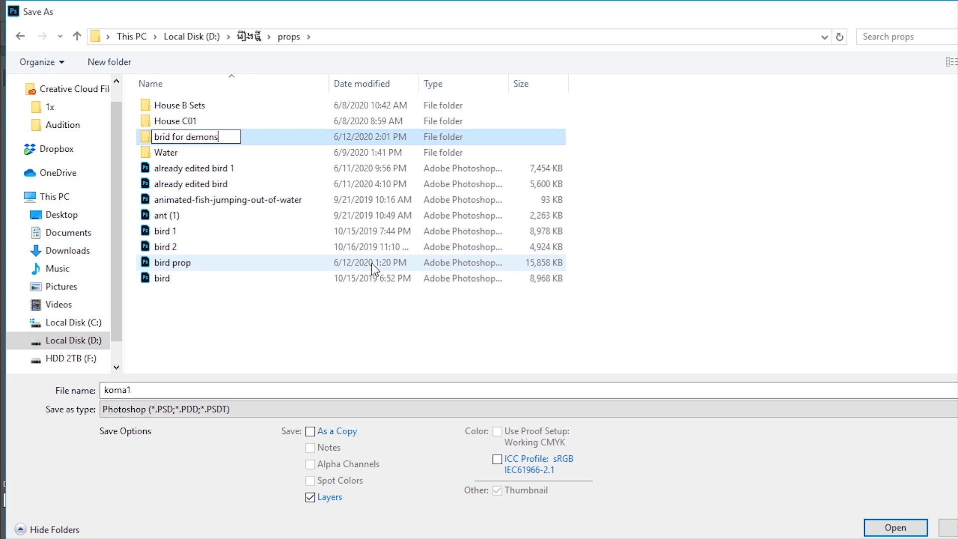
pyautogui.write('tration')
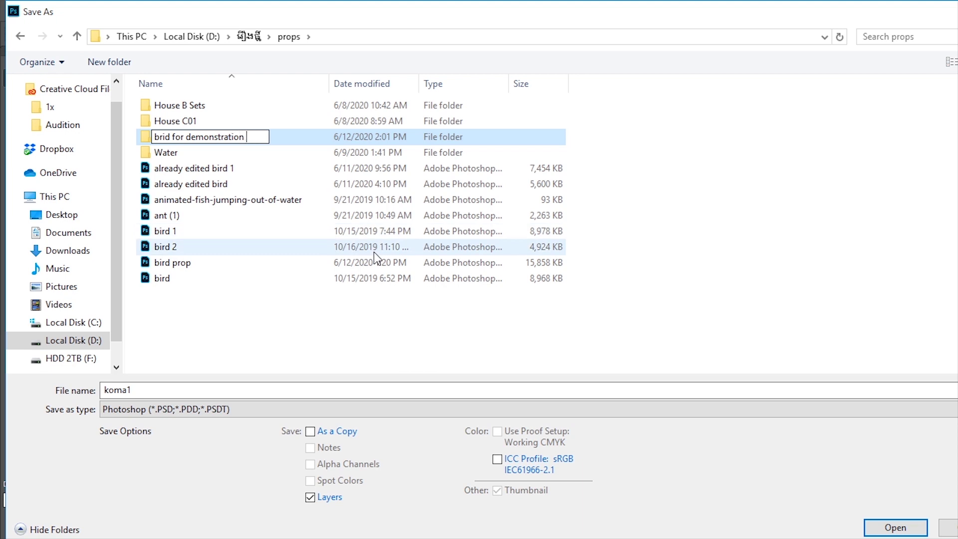
pyautogui.press('Return')
pyautogui.press('Return')
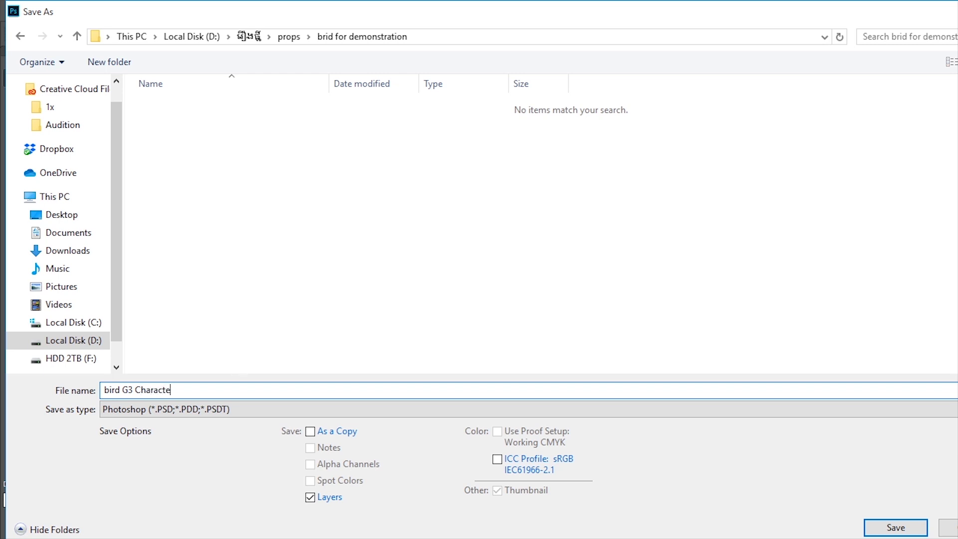
pyautogui.press('Return')
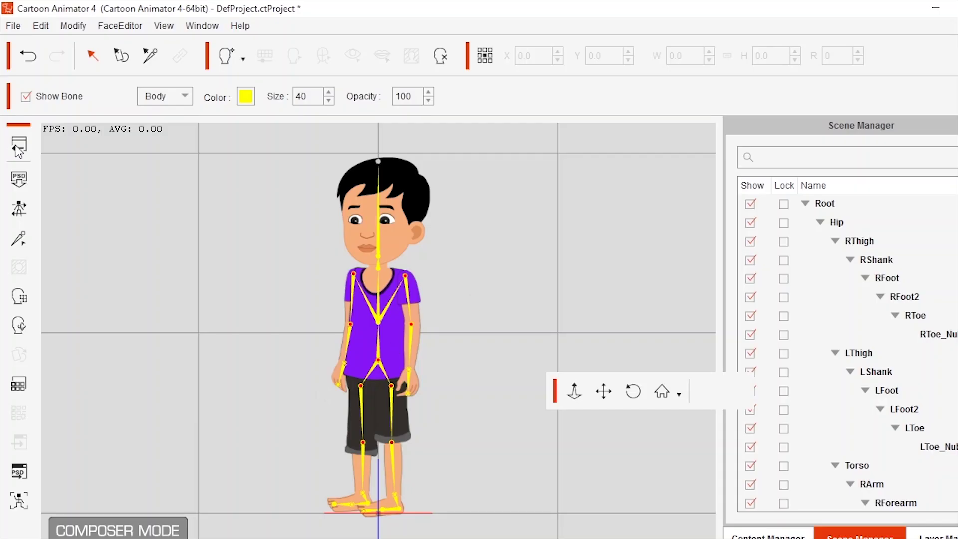
pyautogui.click(29, 148)
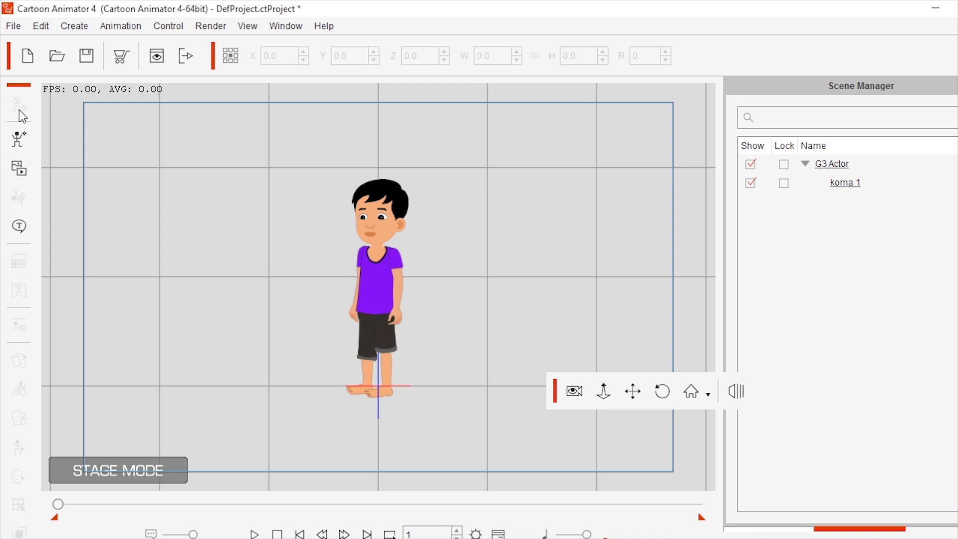
# Step: Load bird G3 Character from the brid for demonstration folder into Composer mode
pyautogui.click(374, 260)
pyautogui.click(262, 224)
pyautogui.click(24, 146)
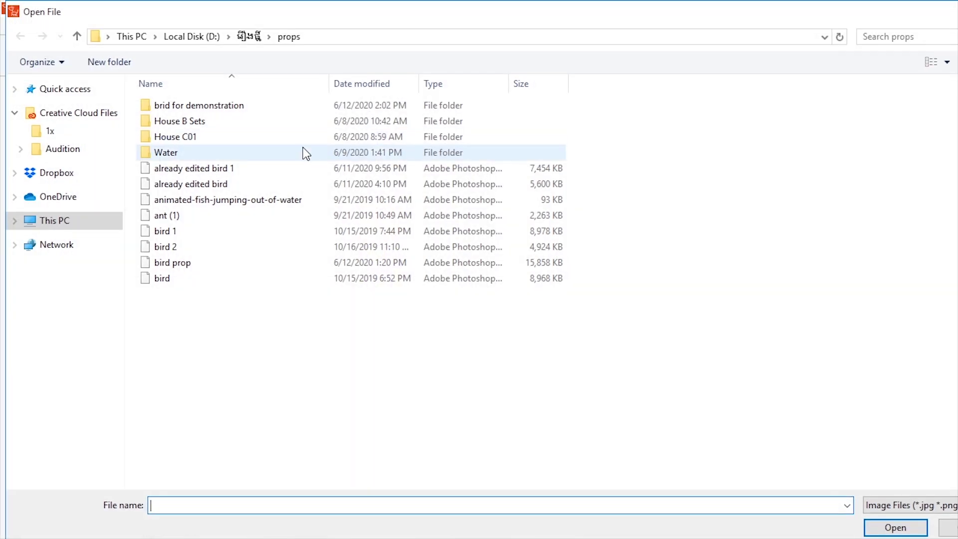
pyautogui.doubleClick(186, 105)
pyautogui.doubleClick(197, 109)
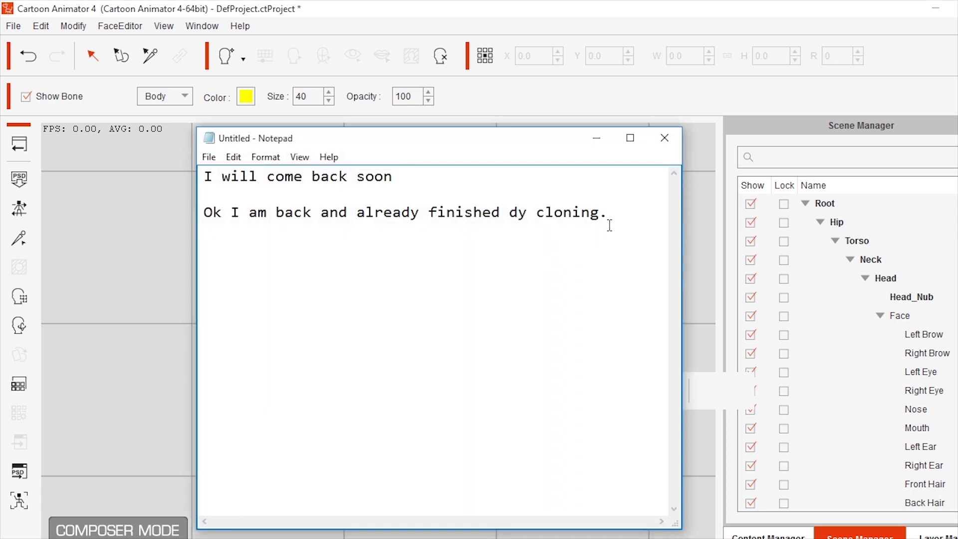
# Step: Add a 'let's fix' line below the Notepad notes and minimize Notepad
pyautogui.press('Return')
pyautogui.press('Return')
pyautogui.write('let')
pyautogui.write("'s fix")
pyautogui.press('Return')
pyautogui.press('Return')
pyautogui.click(127, 232)
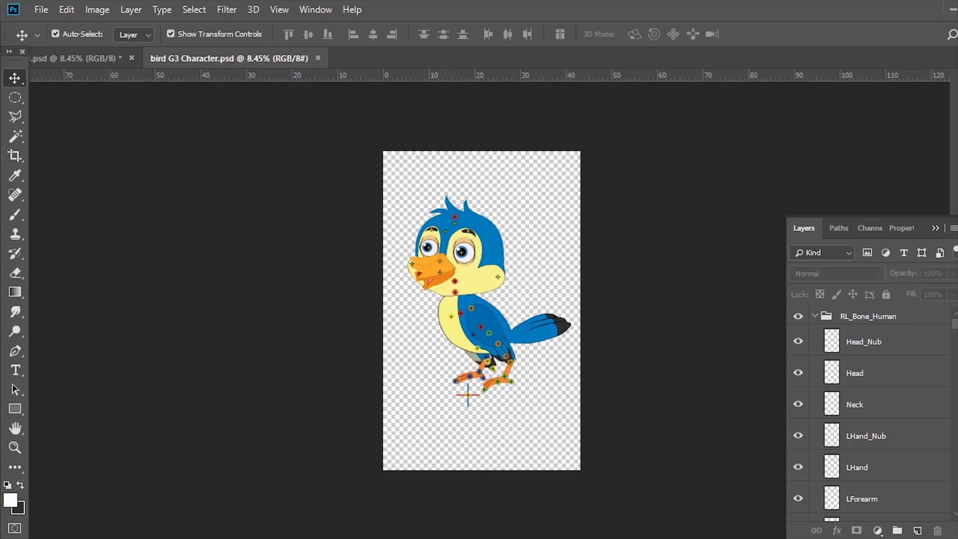
# Step: Zoom into the bird's head, trial-merge the mouth with another face layer, then undo
pyautogui.press('z')
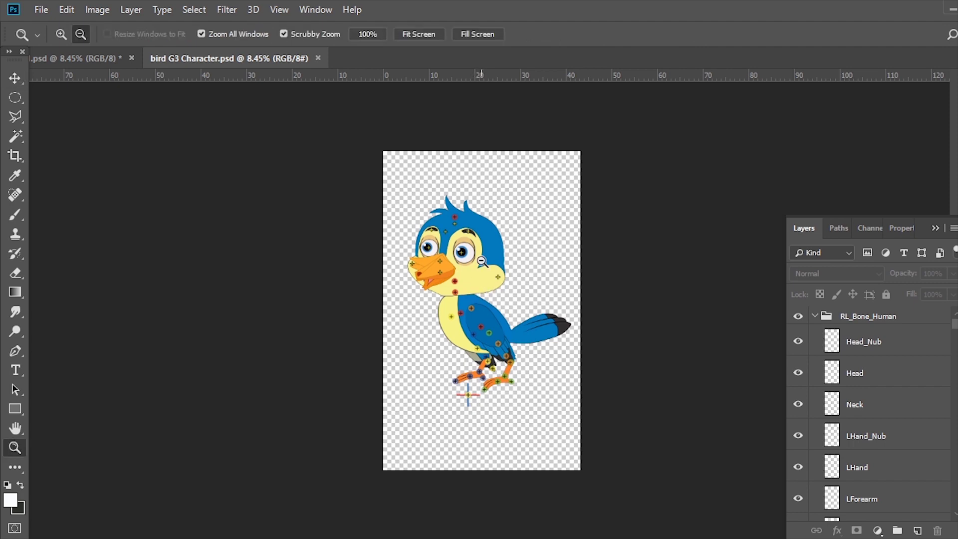
pyautogui.click(482, 260)
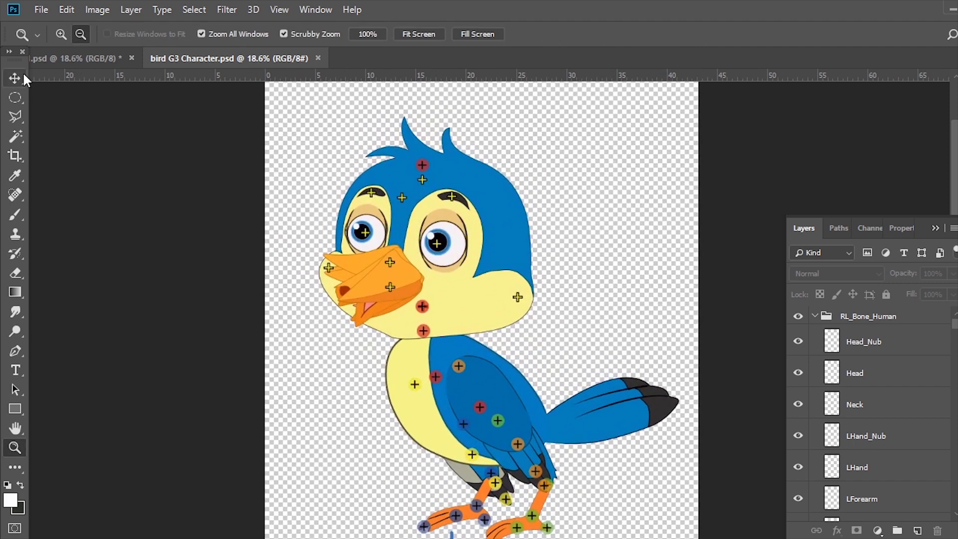
pyautogui.click(15, 78)
pyautogui.click(478, 314)
pyautogui.keyDown('shift'); pyautogui.click(512, 213); pyautogui.keyUp('shift')
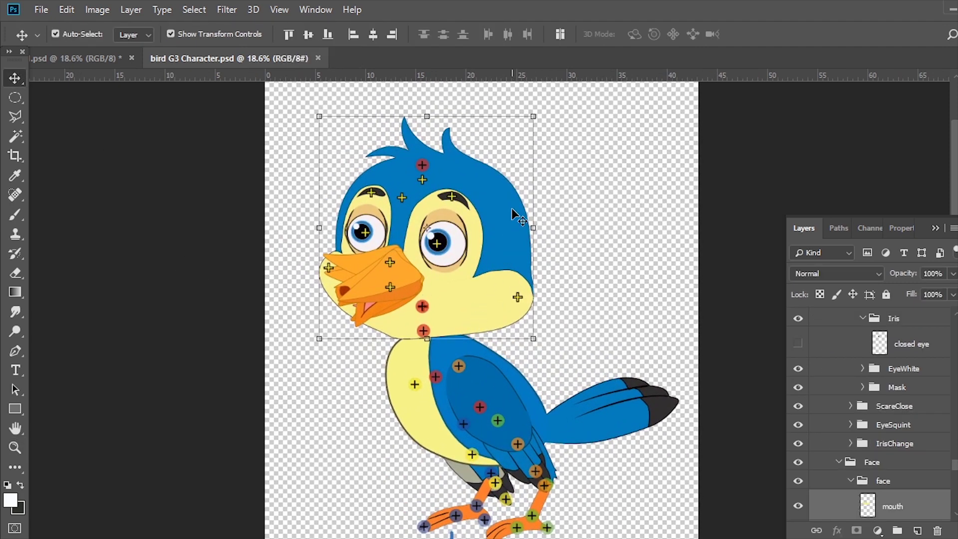
pyautogui.hotkey('ctrl', 'e')
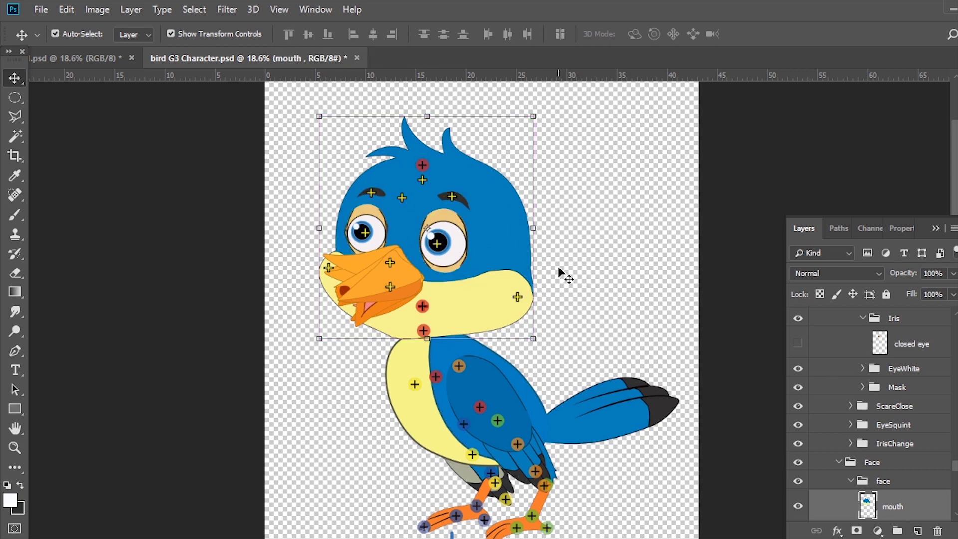
pyautogui.click(573, 272)
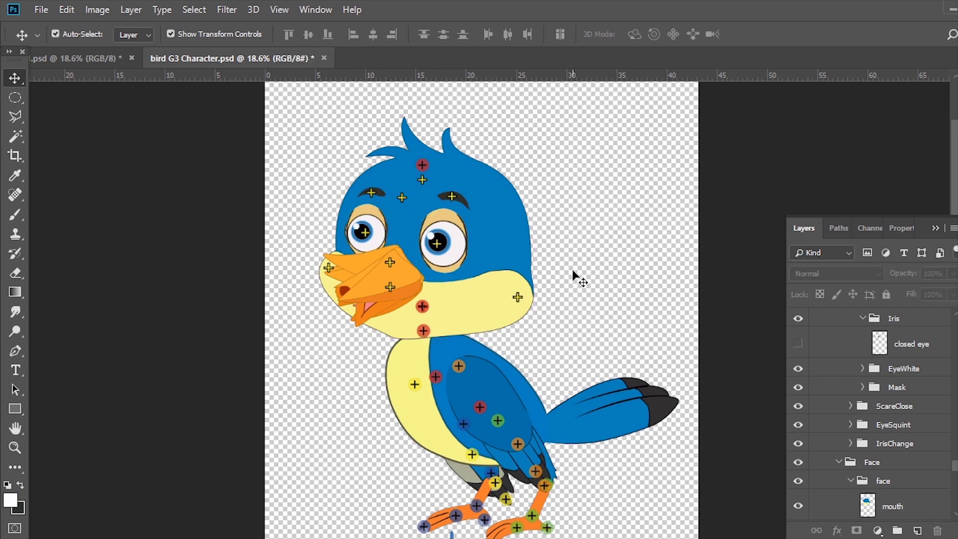
pyautogui.hotkey('ctrl', 'z')
pyautogui.hotkey('ctrl', 'z')
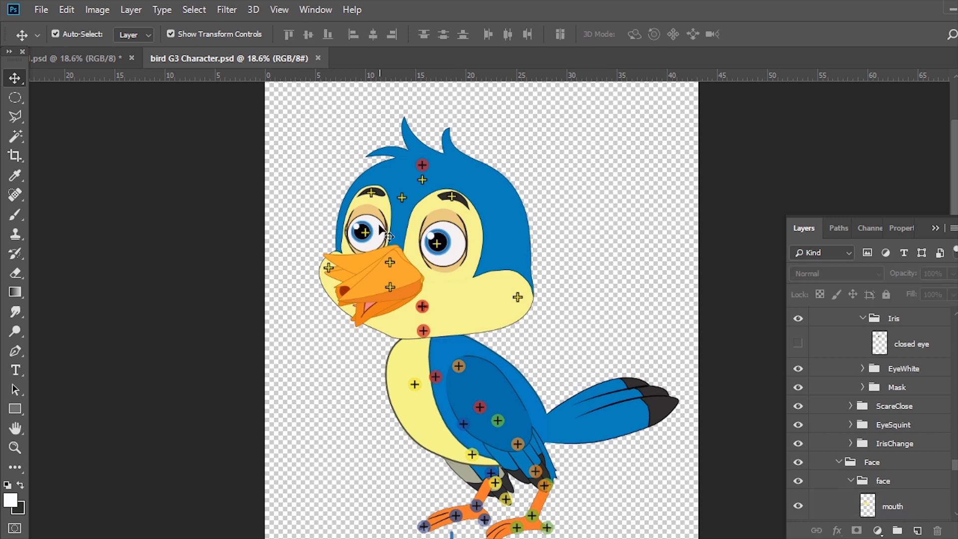
# Step: Merge the mouth and Layer 67 layers and save the document
pyautogui.click(385, 206)
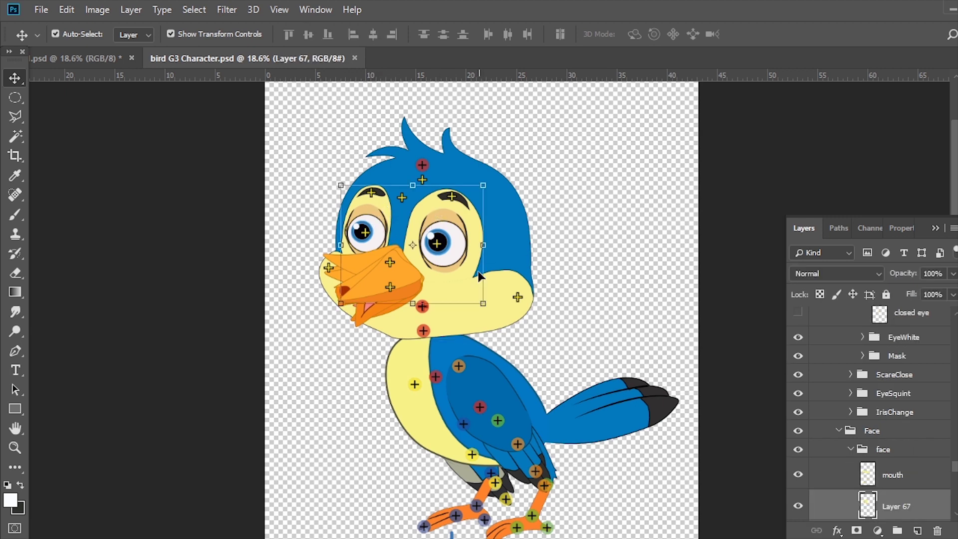
pyautogui.keyDown('shift'); pyautogui.click(514, 320); pyautogui.keyUp('shift')
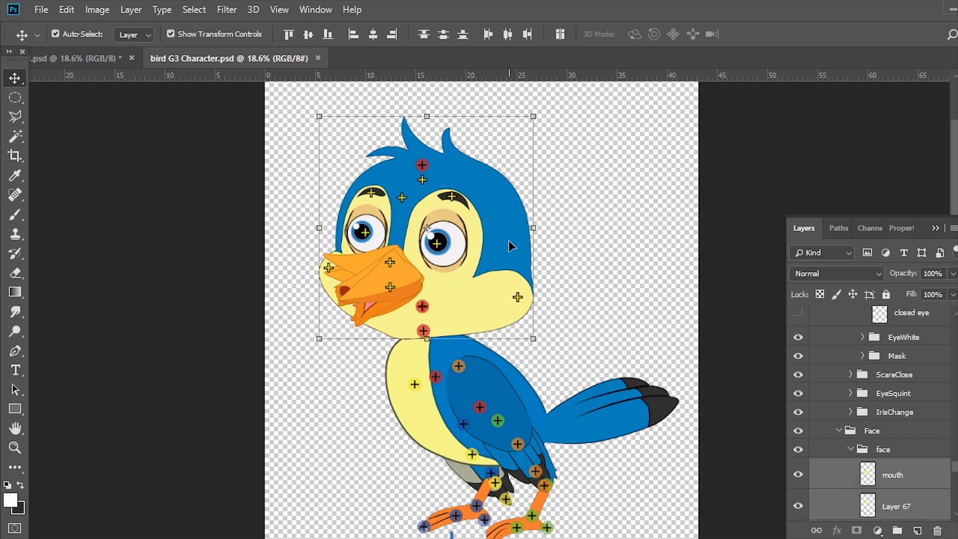
pyautogui.hotkey('ctrl', 'e')
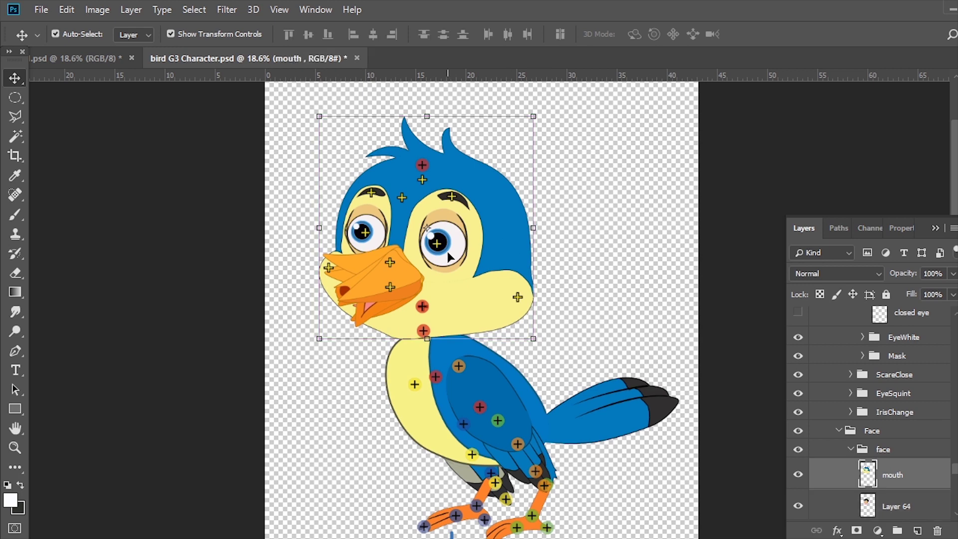
pyautogui.hotkey('ctrl', 's')
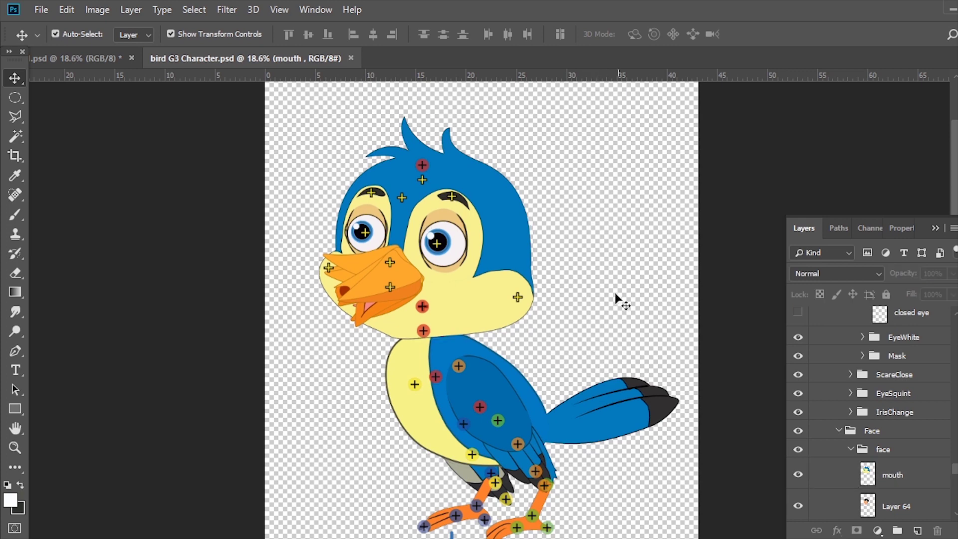
pyautogui.click(615, 319)
# Step: Drag the yellow eye patches and a copy of the blue head to the right
pyautogui.moveTo(478, 232); pyautogui.dragTo(618, 217)
pyautogui.hotkey('ctrl', 'z')
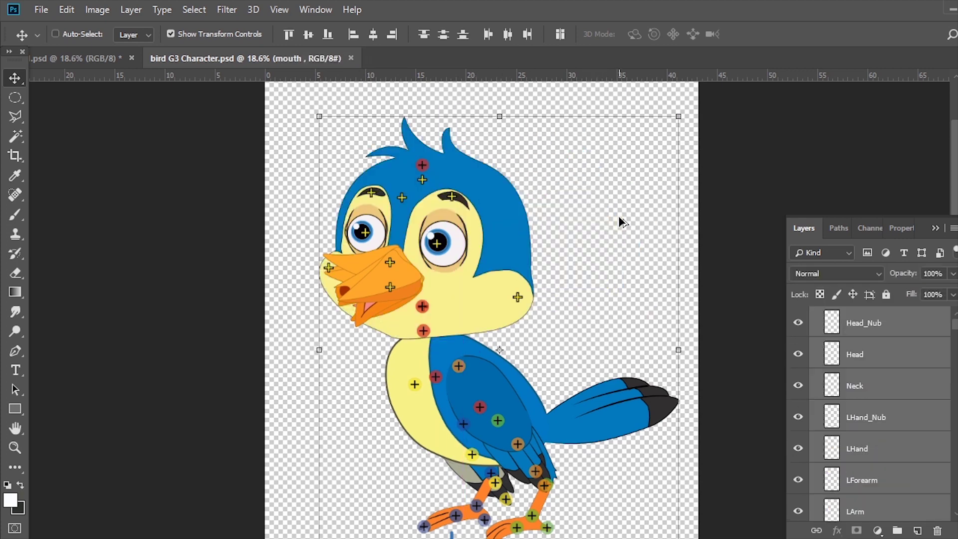
pyautogui.moveTo(486, 234); pyautogui.dragTo(631, 172)
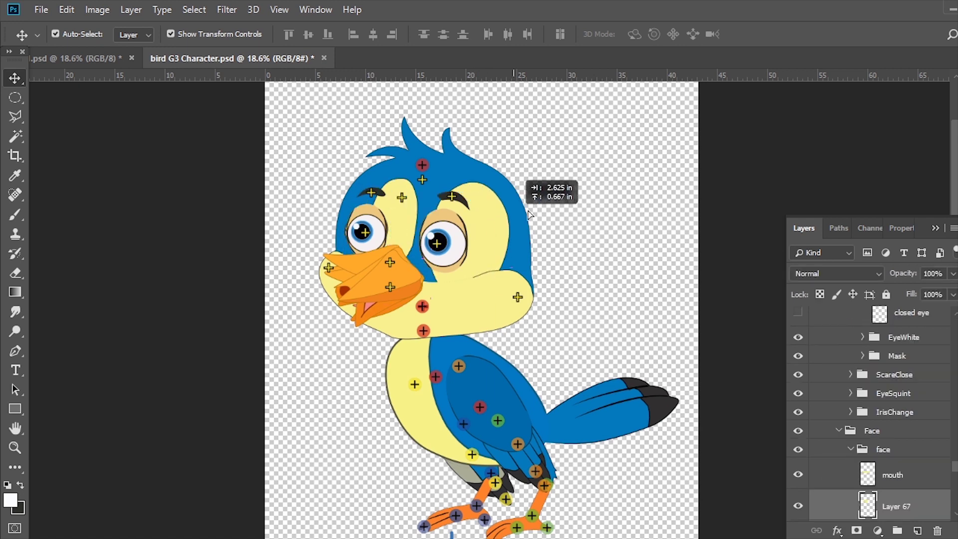
pyautogui.moveTo(508, 255); pyautogui.dragTo(666, 257)
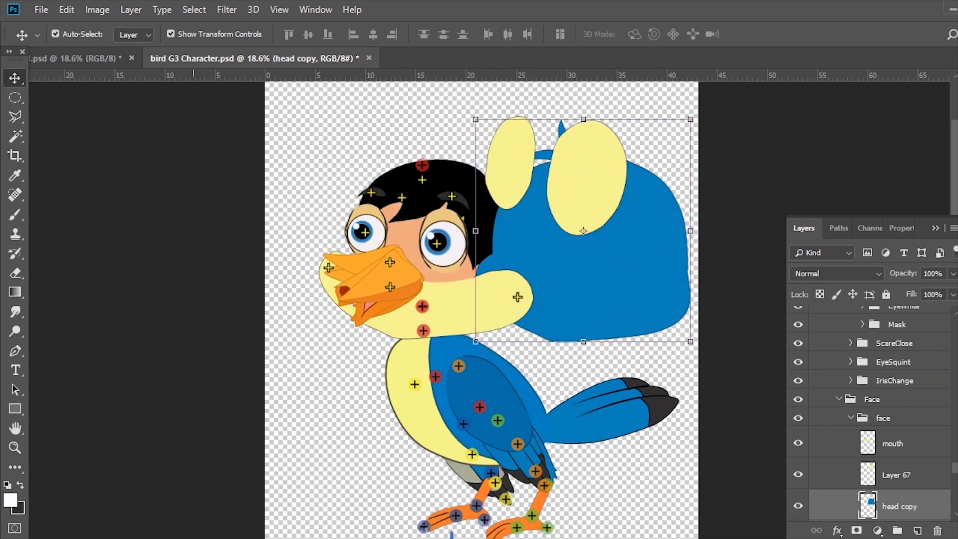
# Step: Add the note 'merge them together' in Notepad and put Notepad away
pyautogui.hotkey('alt', 'Tab')
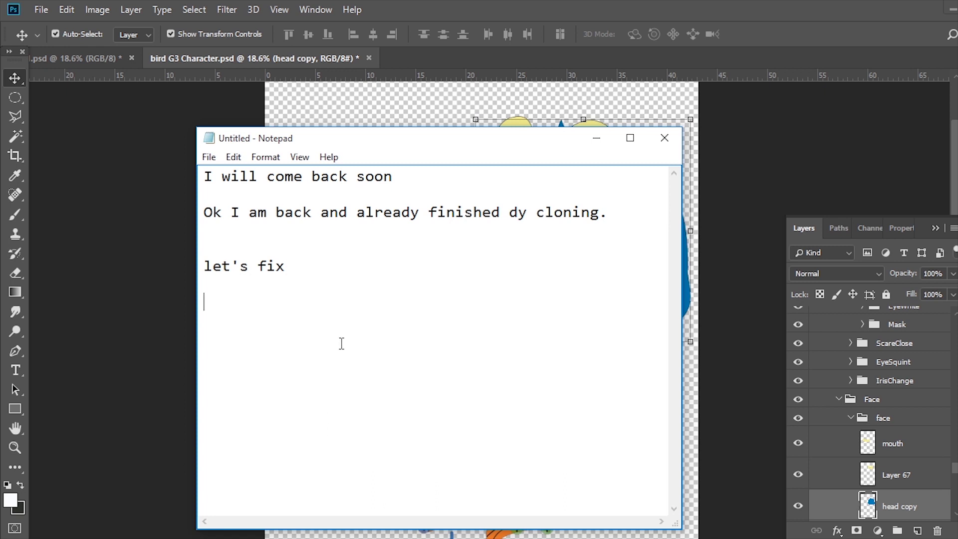
pyautogui.write('merg')
pyautogui.write('ethem')
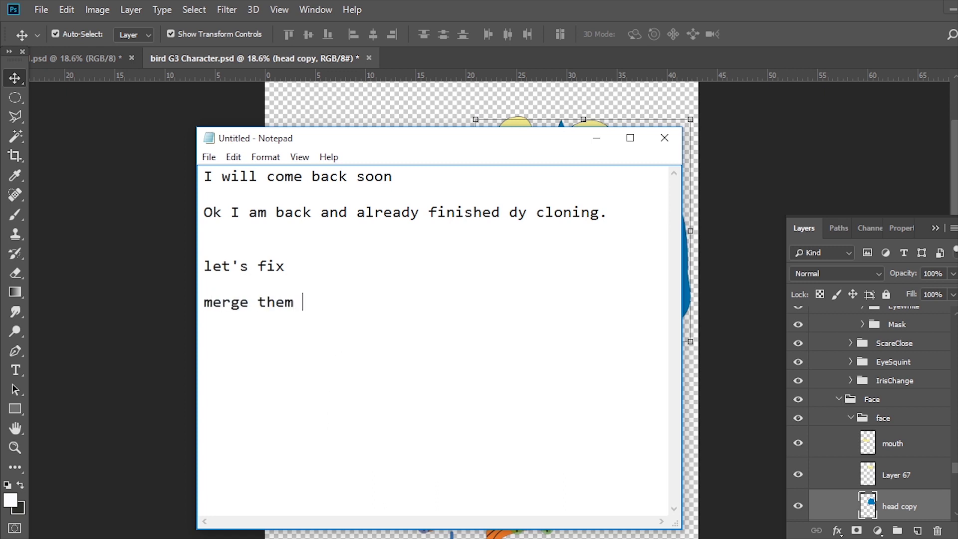
pyautogui.write('togett')
pyautogui.press('BackSpace')
pyautogui.write('her')
pyautogui.click(597, 138)
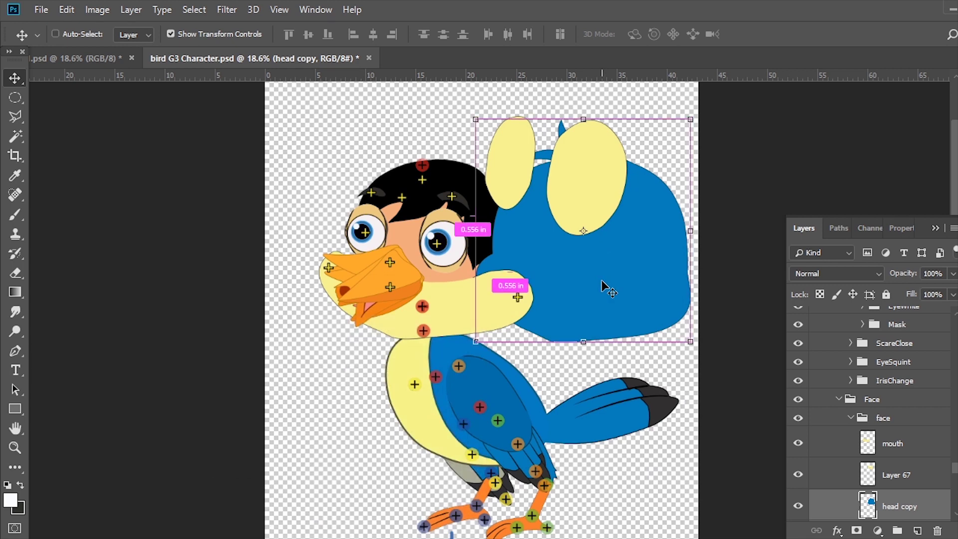
# Step: Undo the head-copy move, test-move the head over Layer 67, undo, and save the file
pyautogui.hotkey('ctrl', 'z')
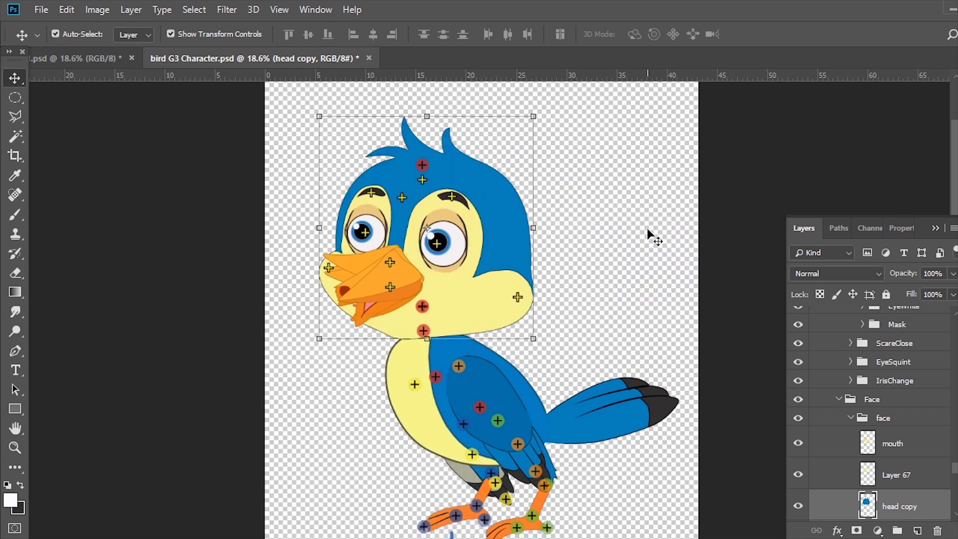
pyautogui.click(648, 234)
pyautogui.click(482, 223)
pyautogui.hotkey('ctrl', 't')
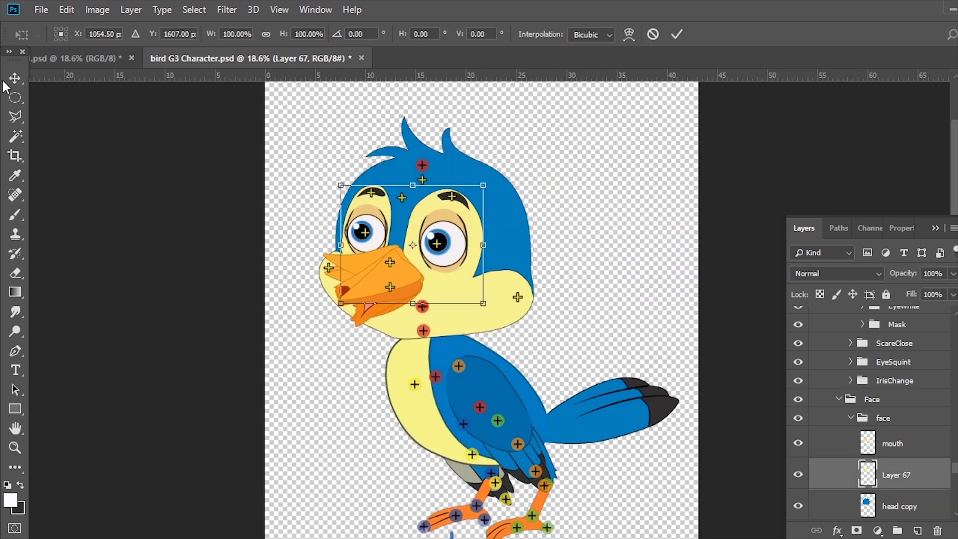
pyautogui.press('Return')
pyautogui.click(485, 300)
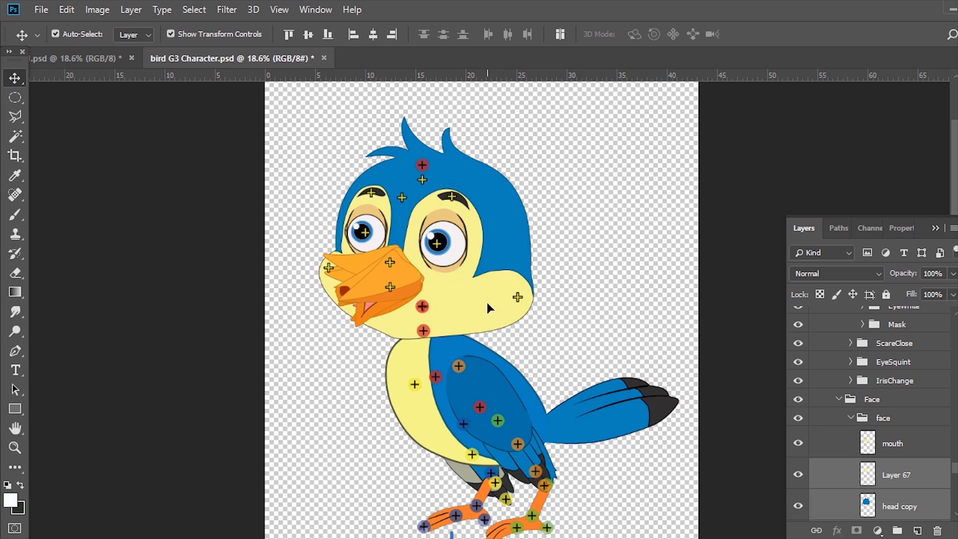
pyautogui.moveTo(488, 308); pyautogui.dragTo(639, 265)
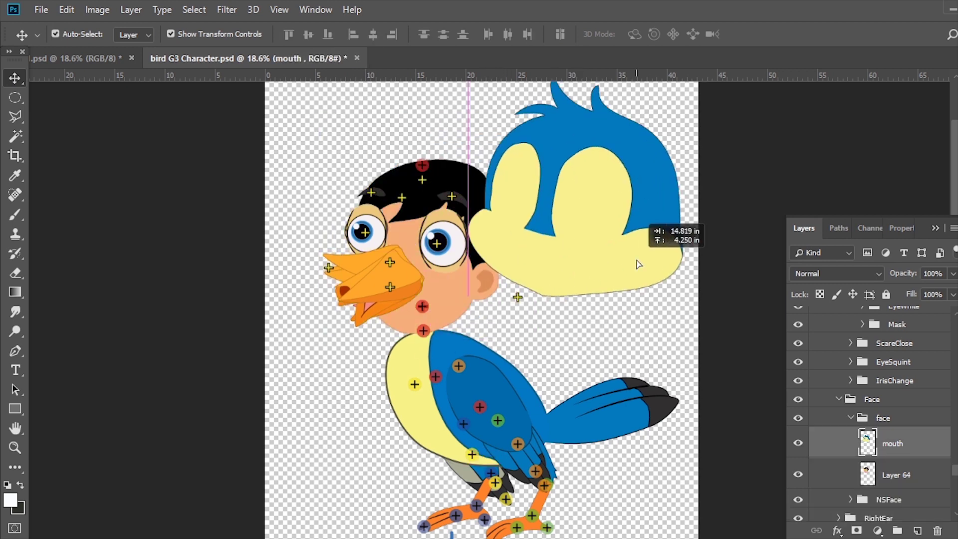
pyautogui.hotkey('ctrl', 'z')
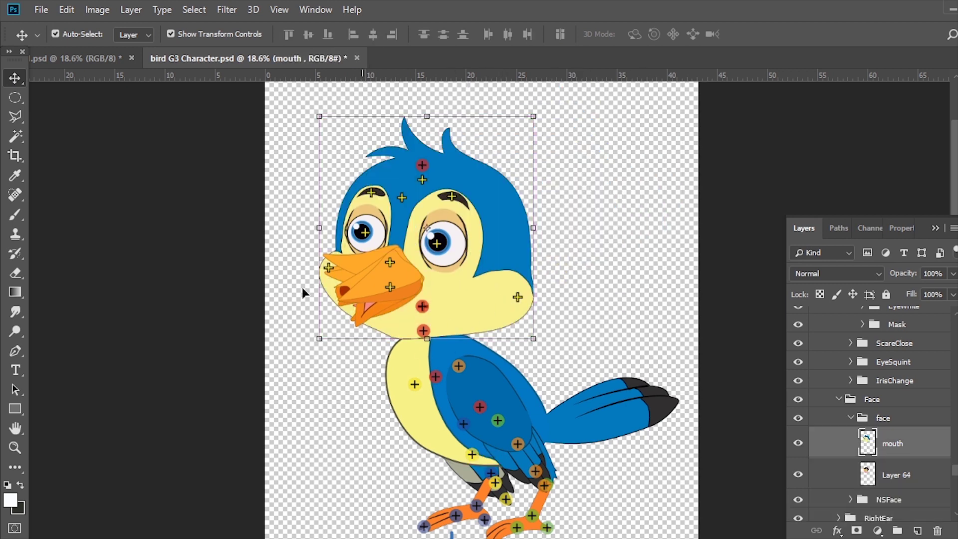
pyautogui.click(41, 10)
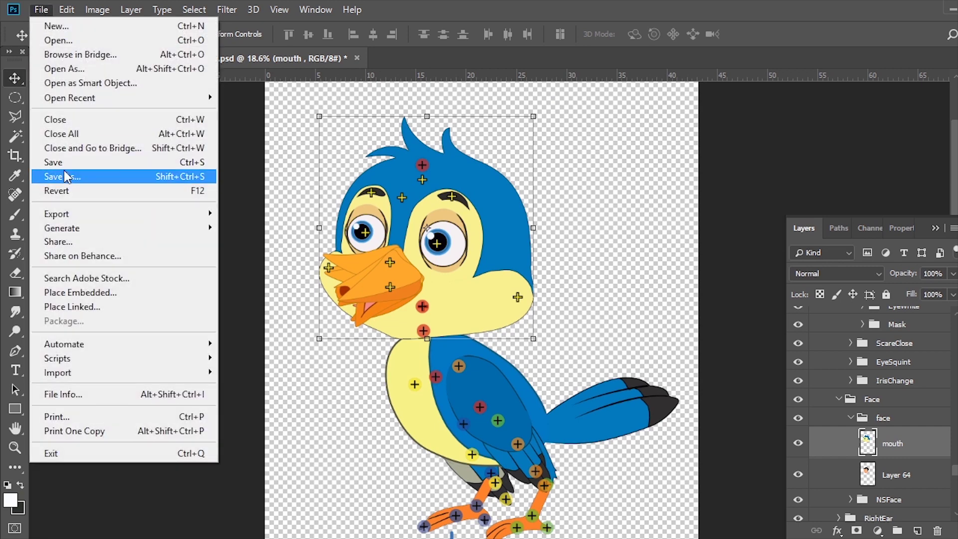
pyautogui.click(55, 162)
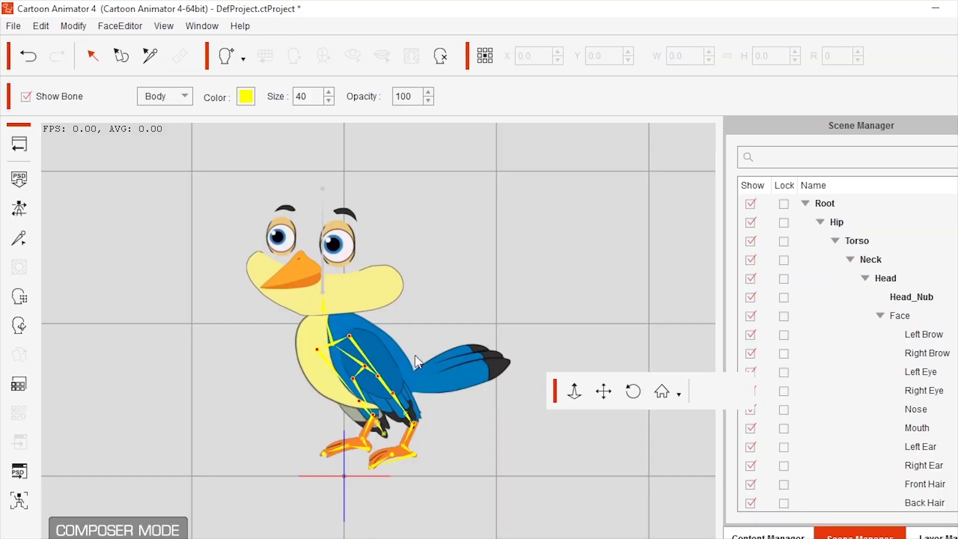
# Step: Re-import bird G3 Character PSD as a Full Actor and dismiss the success message
pyautogui.click(19, 178)
pyautogui.click(205, 110)
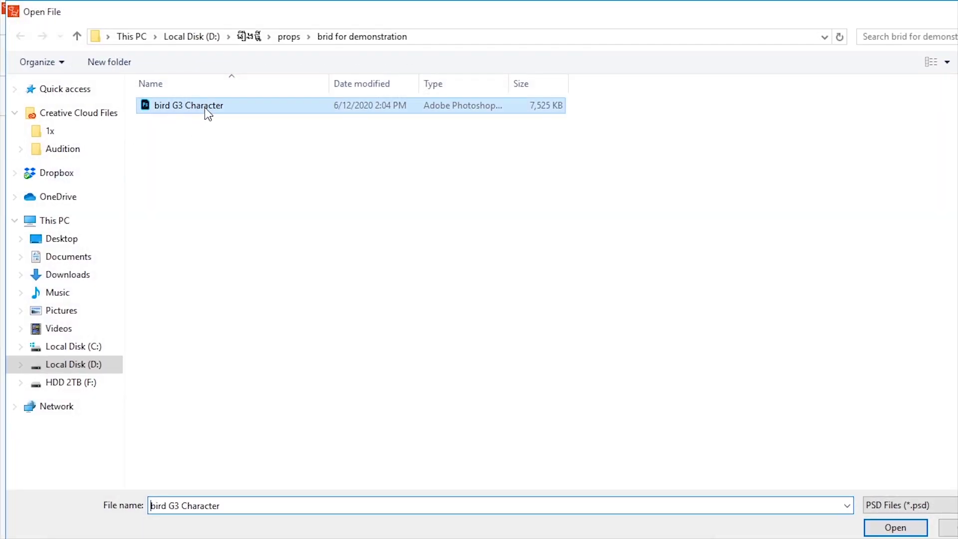
pyautogui.press('Return')
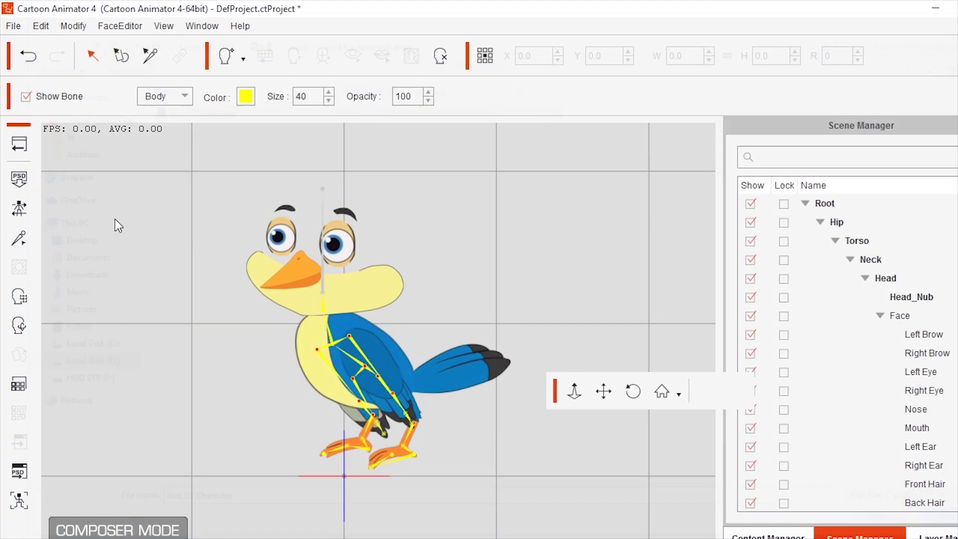
pyautogui.click(19, 179)
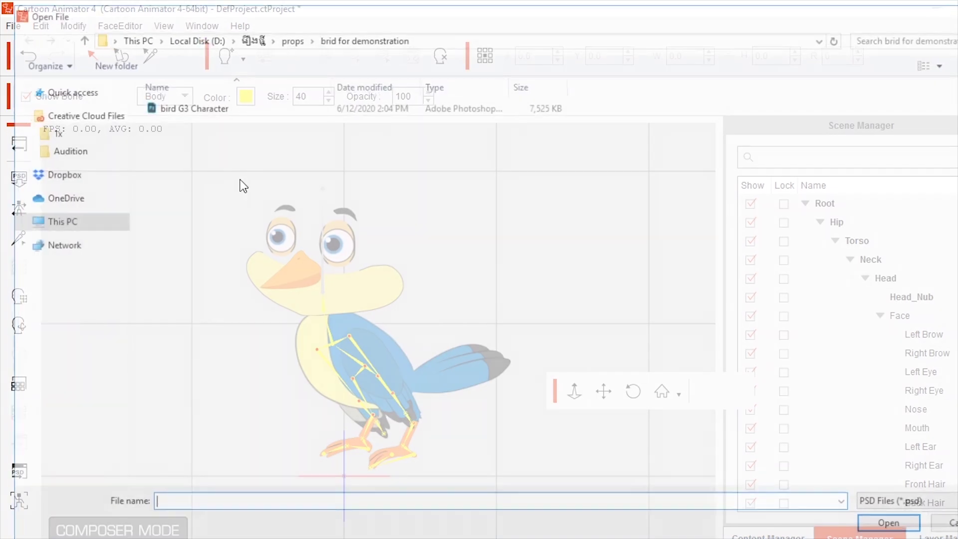
pyautogui.click(199, 105)
pyautogui.click(881, 527)
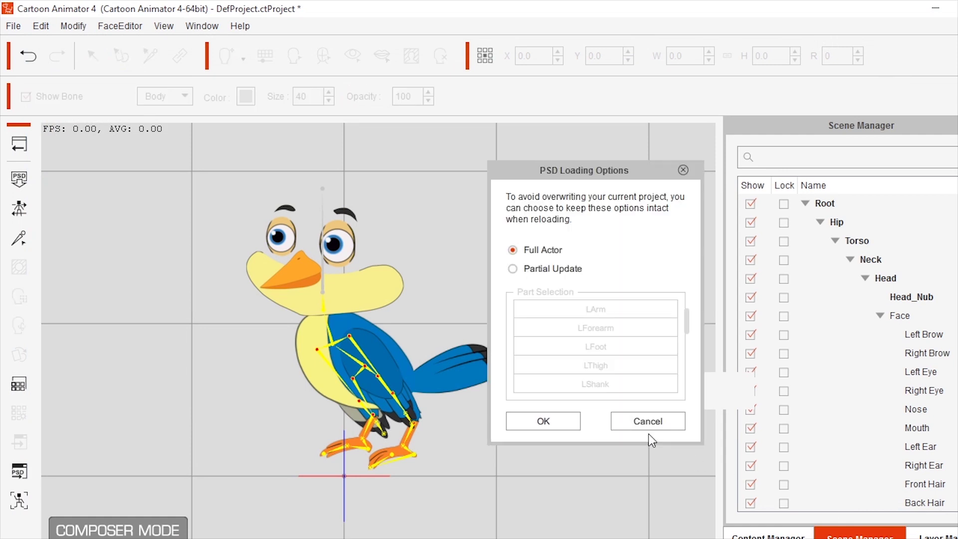
pyautogui.click(554, 420)
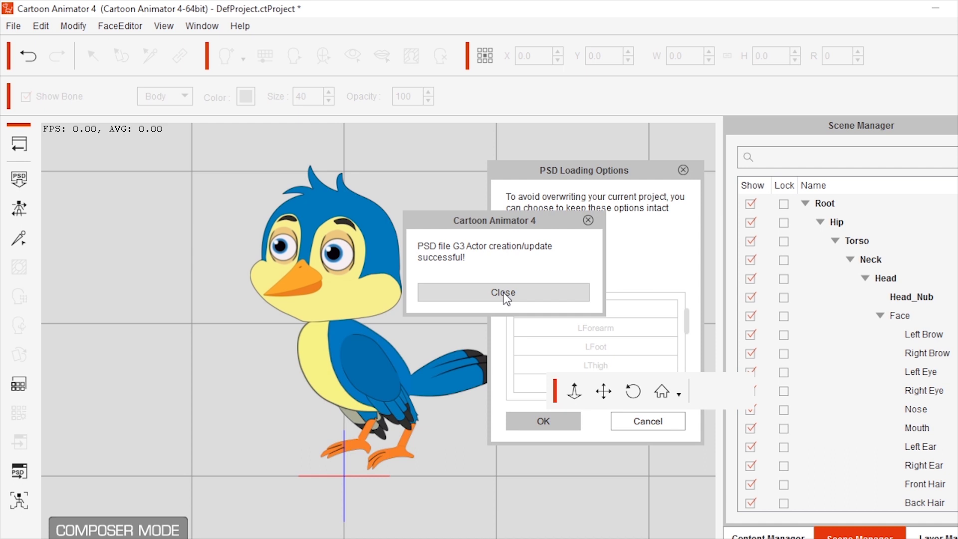
pyautogui.click(505, 294)
pyautogui.click(542, 421)
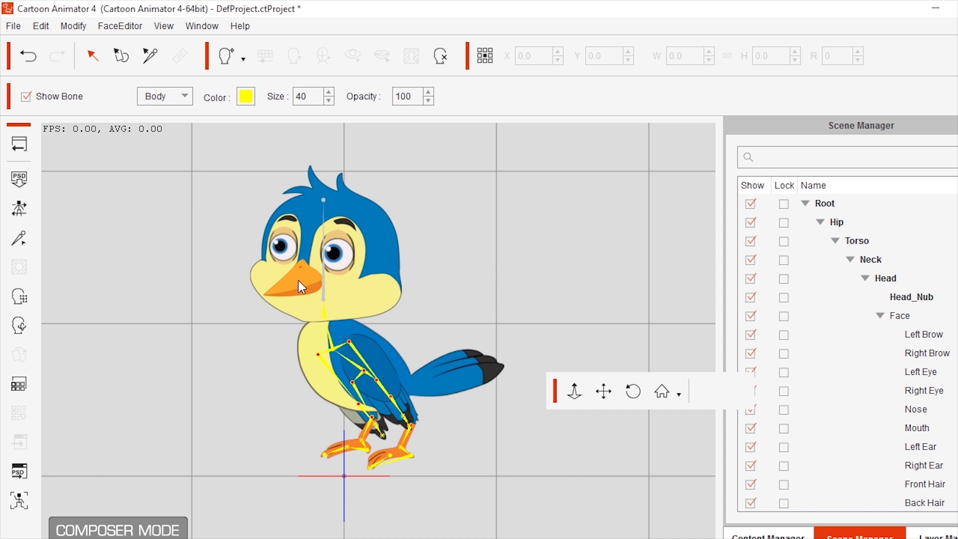
# Step: Back on stage, delete the boy koma 1 actor and move the bird to stage centre
pyautogui.click(16, 147)
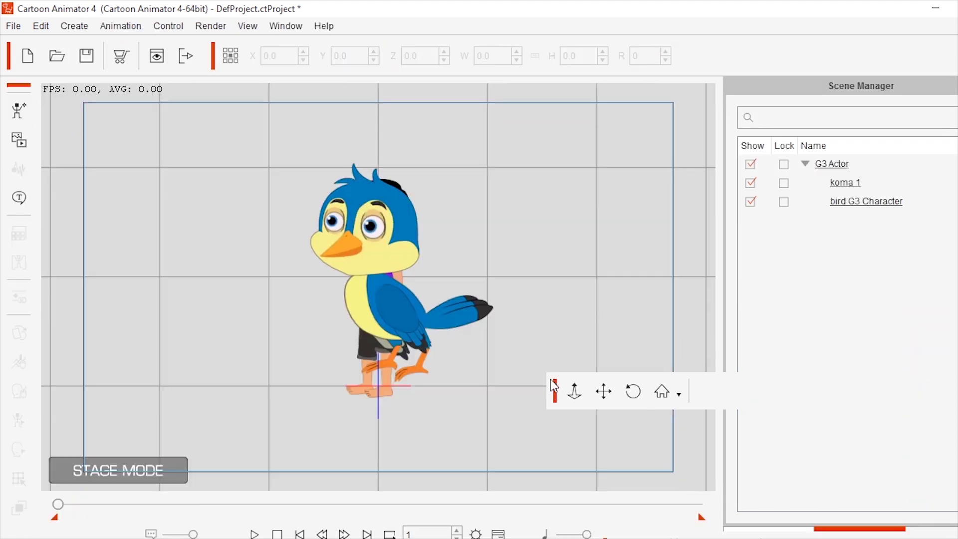
pyautogui.moveTo(399, 255); pyautogui.dragTo(531, 256)
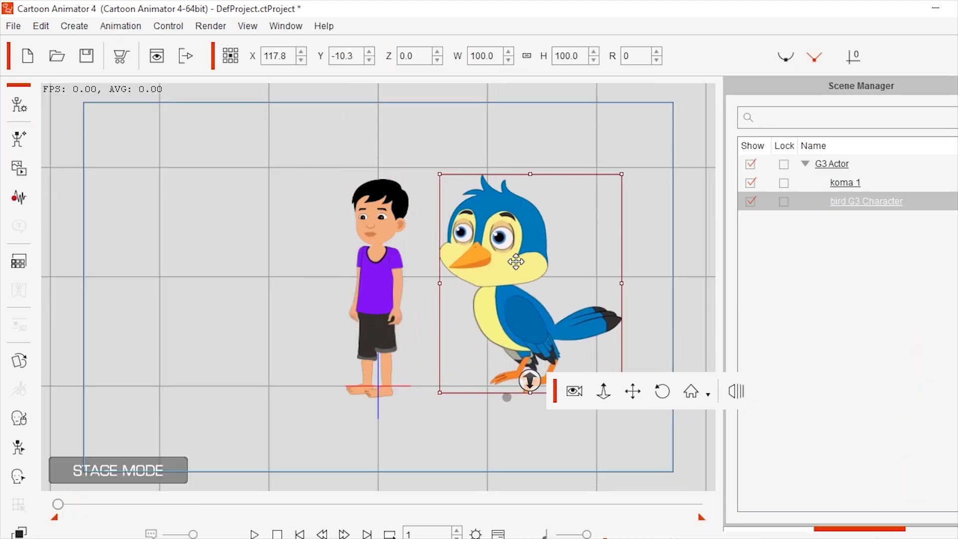
pyautogui.click(379, 277)
pyautogui.moveTo(378, 278); pyautogui.dragTo(311, 277)
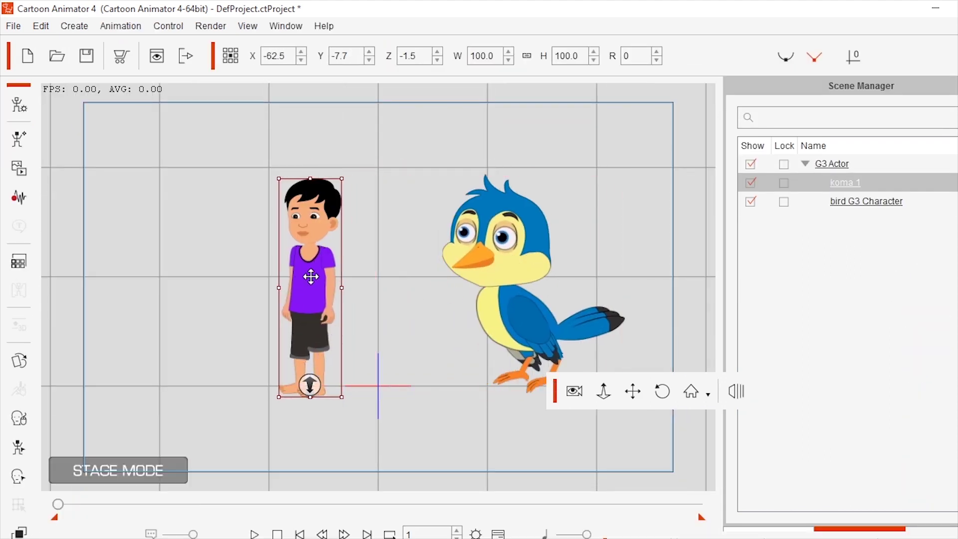
pyautogui.press('Delete')
pyautogui.click(534, 325)
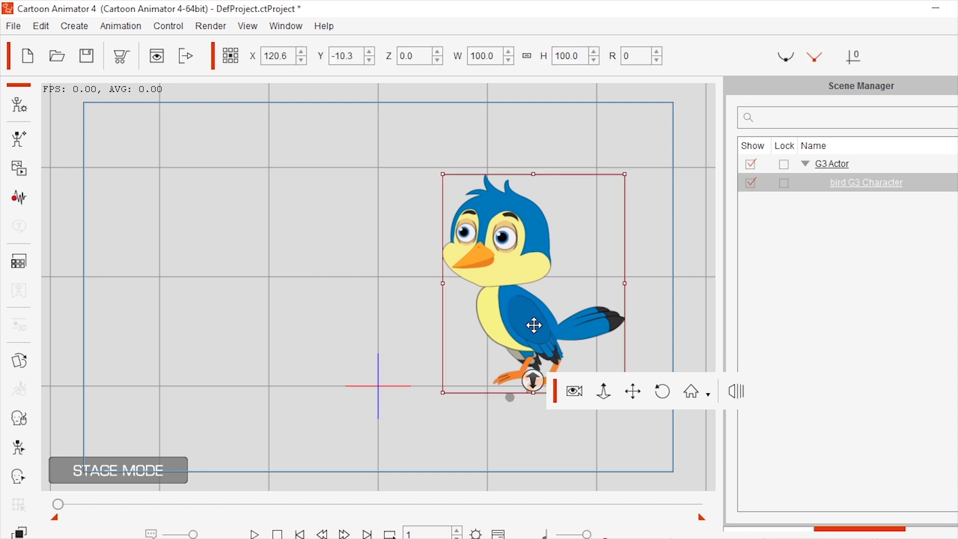
pyautogui.moveTo(534, 326); pyautogui.dragTo(395, 318)
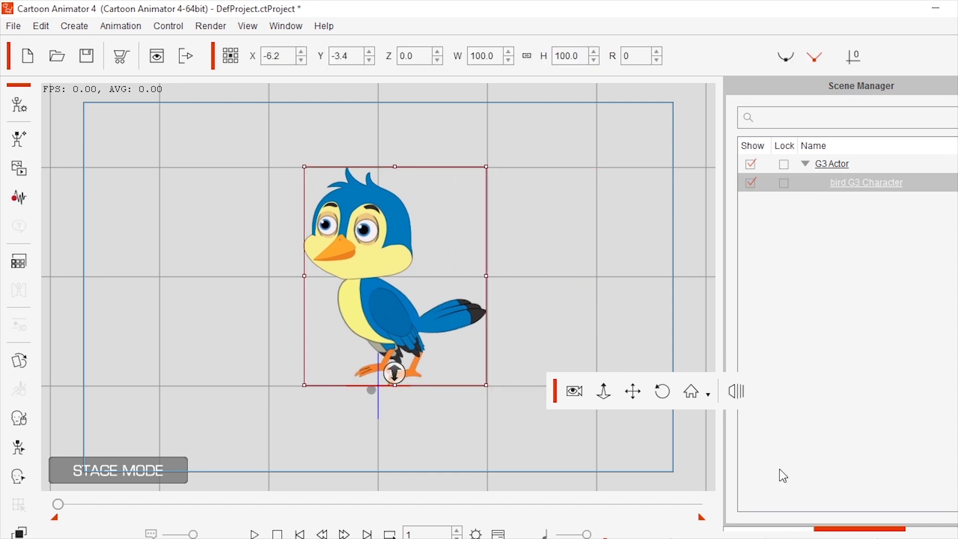
pyautogui.click(762, 533)
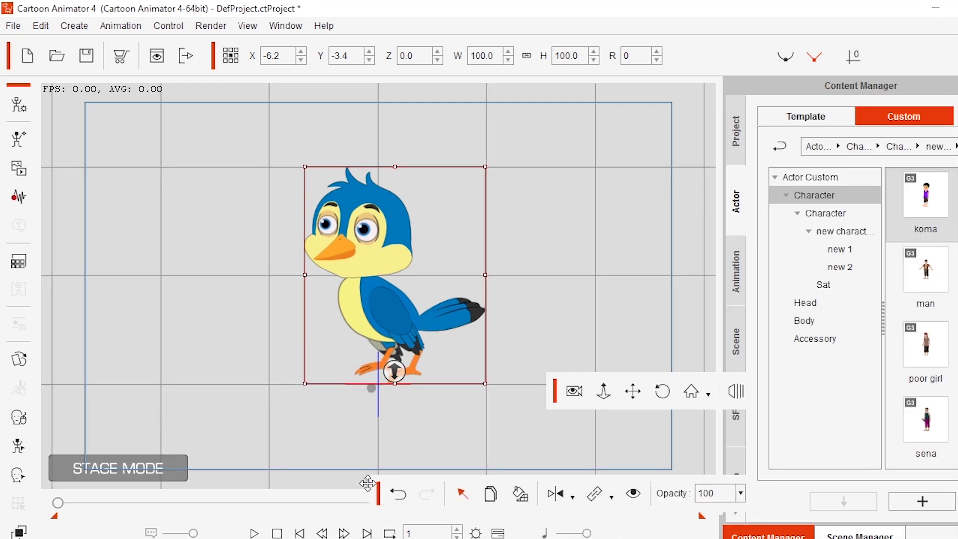
# Step: Apply the 000 and 555555 motions from Custom Motion > New Folder1 > Romeas-run to the bird
pyautogui.moveTo(368, 482)
pyautogui.mouseDown()
pyautogui.moveTo(189, 471)
pyautogui.moveTo(187, 454)
pyautogui.mouseUp()
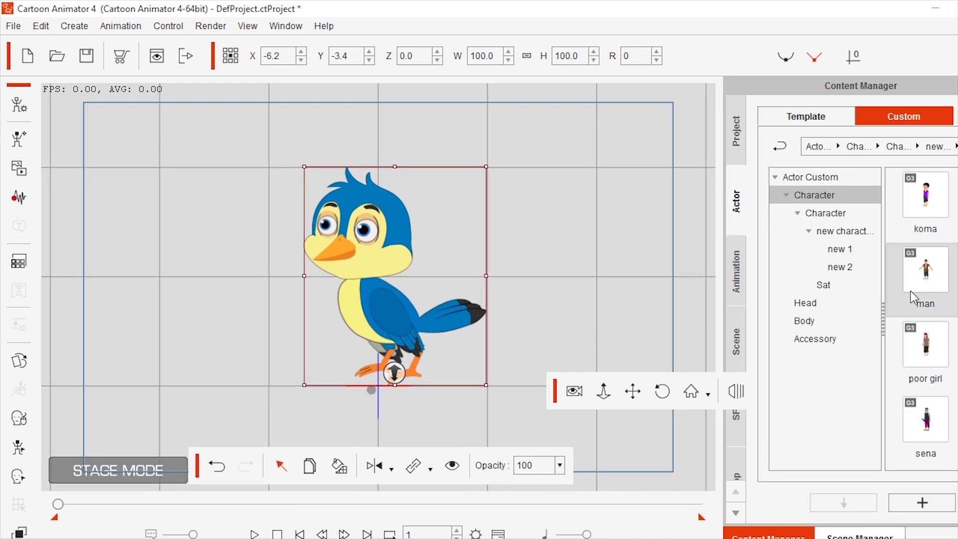
pyautogui.click(737, 273)
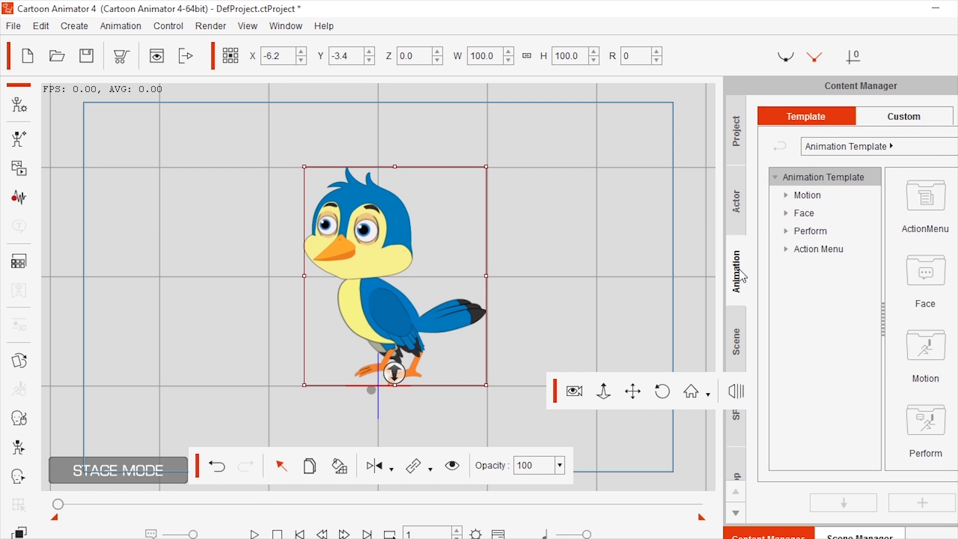
pyautogui.click(901, 116)
pyautogui.click(785, 195)
pyautogui.click(824, 214)
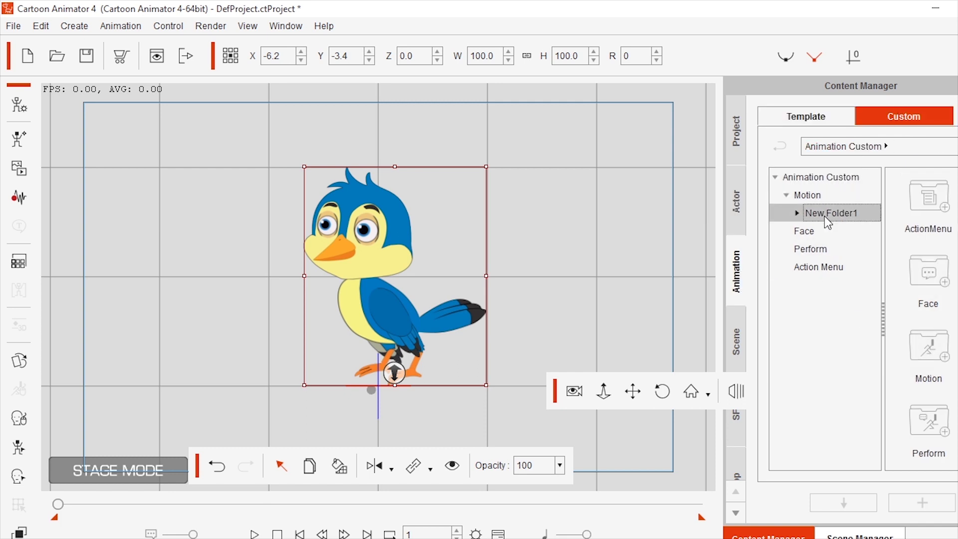
pyautogui.scroll(-5, 929, 354)
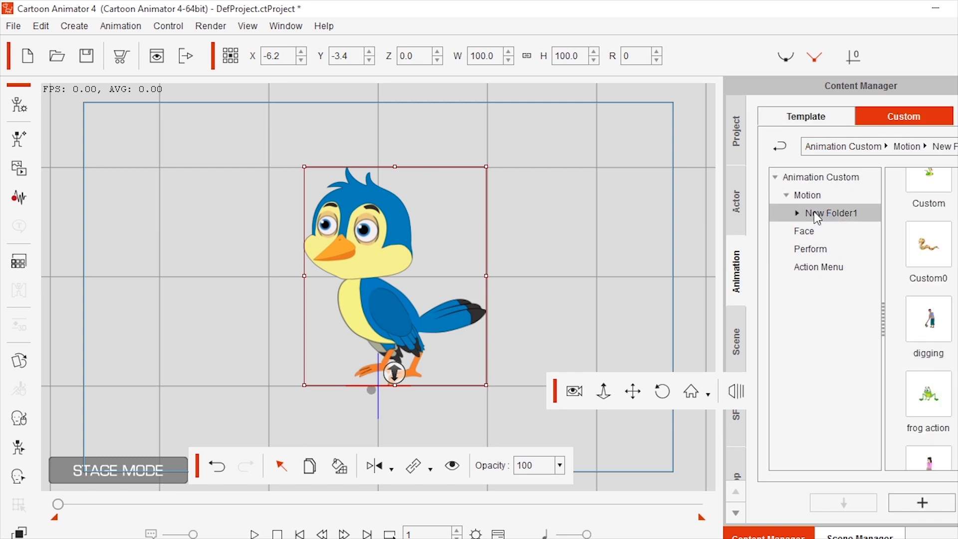
pyautogui.doubleClick(818, 214)
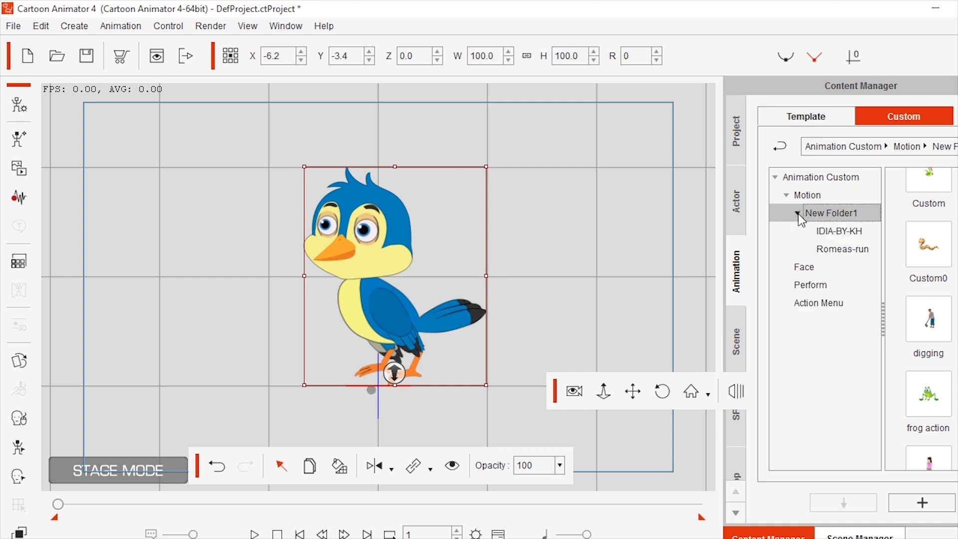
pyautogui.click(832, 253)
pyautogui.click(834, 234)
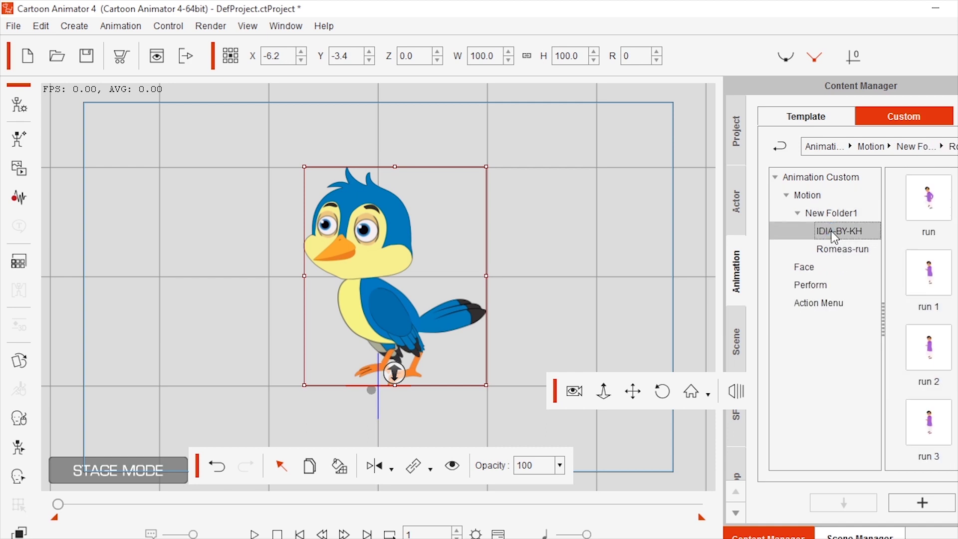
pyautogui.click(833, 249)
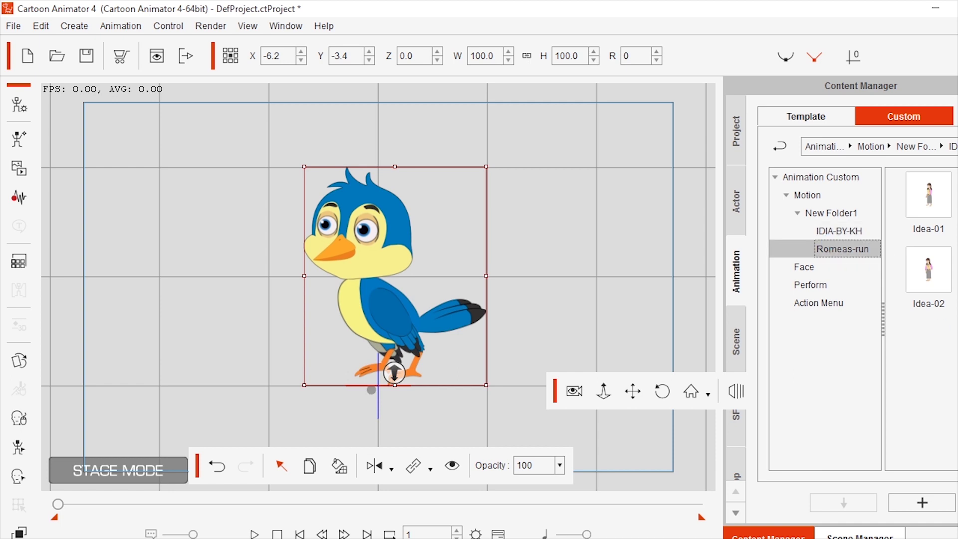
pyautogui.moveTo(928, 270); pyautogui.dragTo(378, 291)
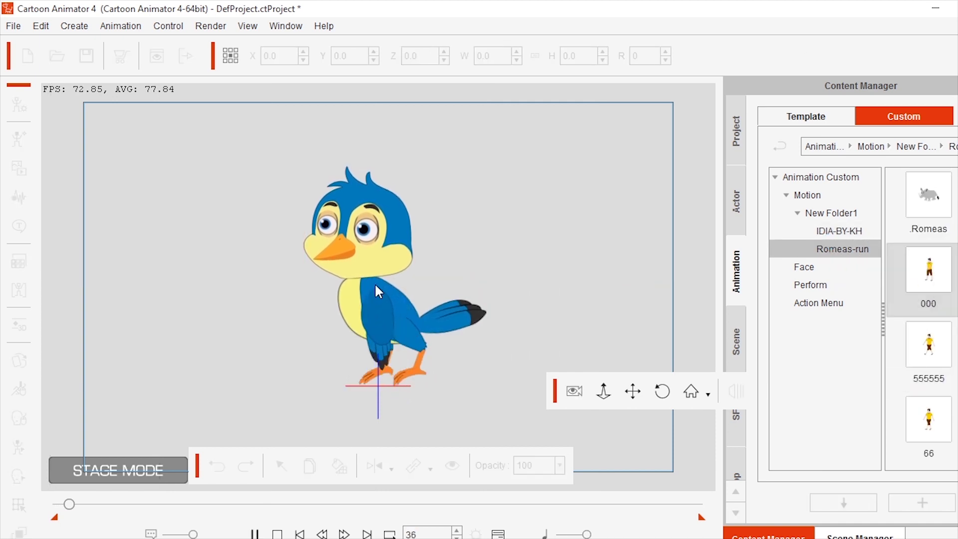
pyautogui.moveTo(931, 358); pyautogui.dragTo(344, 289)
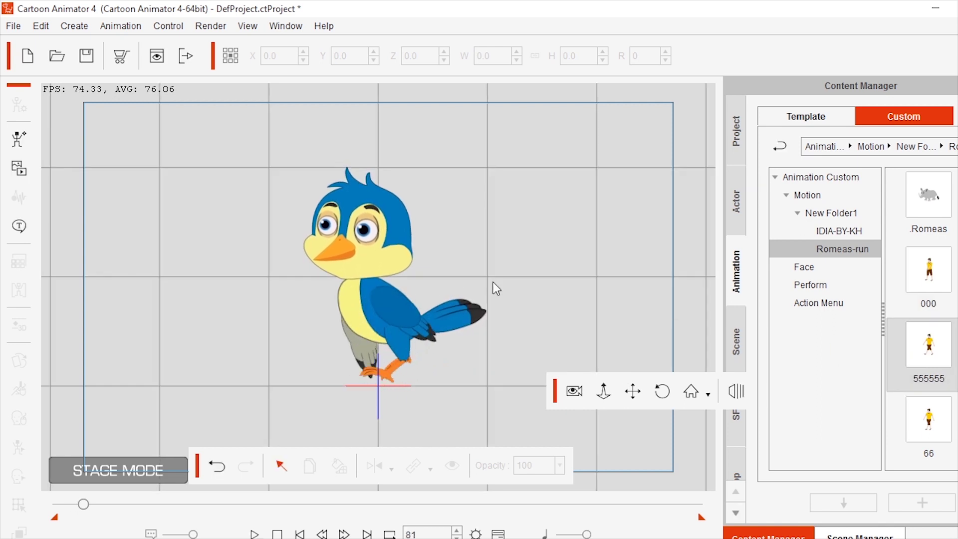
# Step: Shift the bird slightly right, deselect it, and dismiss the network status panel
pyautogui.click(351, 244)
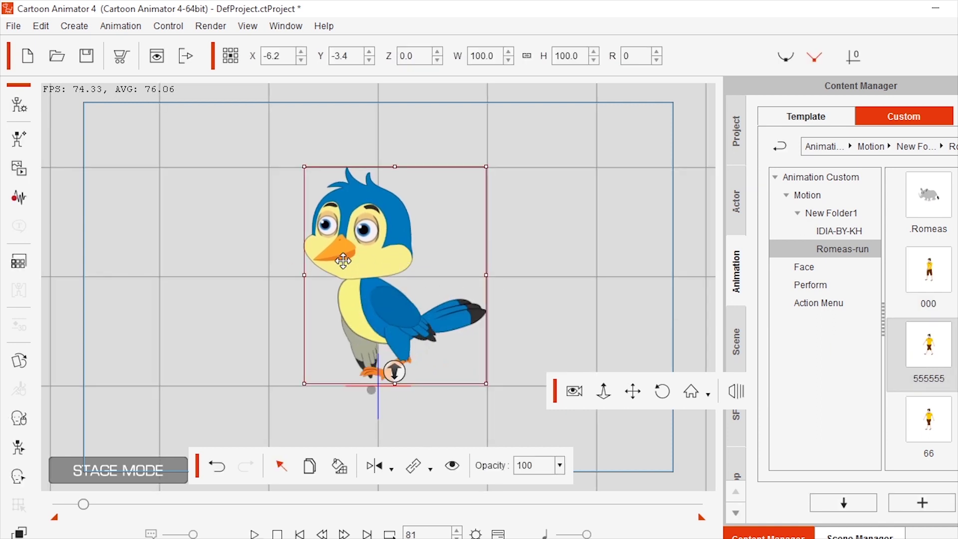
pyautogui.moveTo(343, 260); pyautogui.dragTo(355, 262)
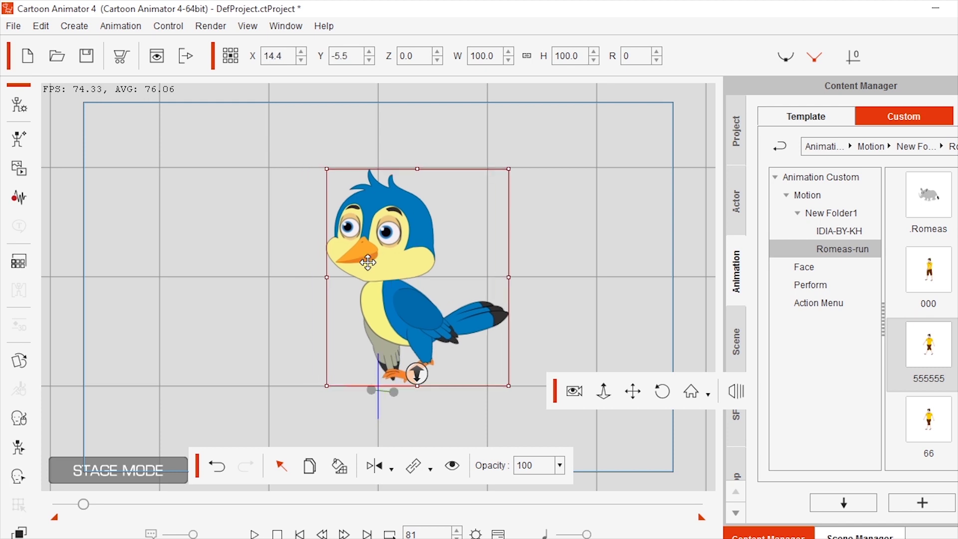
pyautogui.click(213, 292)
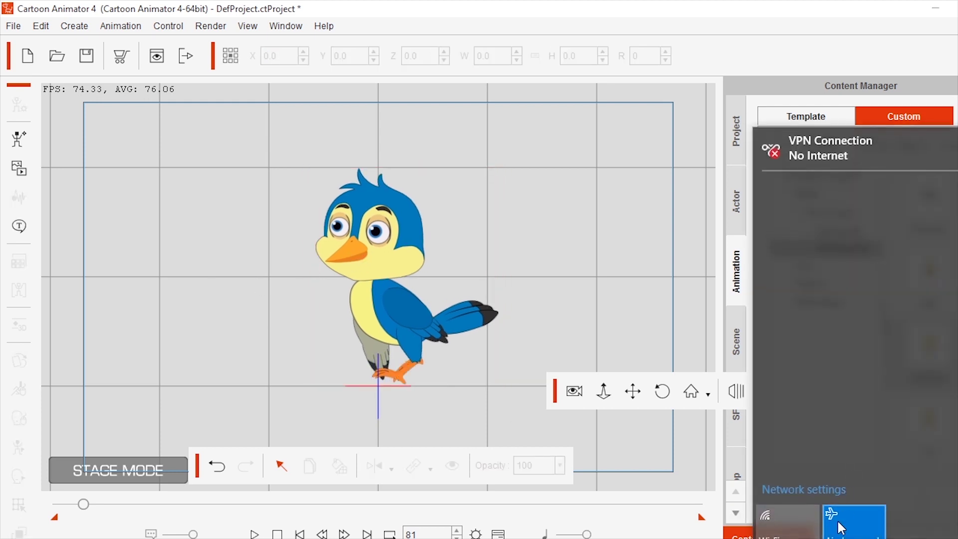
pyautogui.click(615, 282)
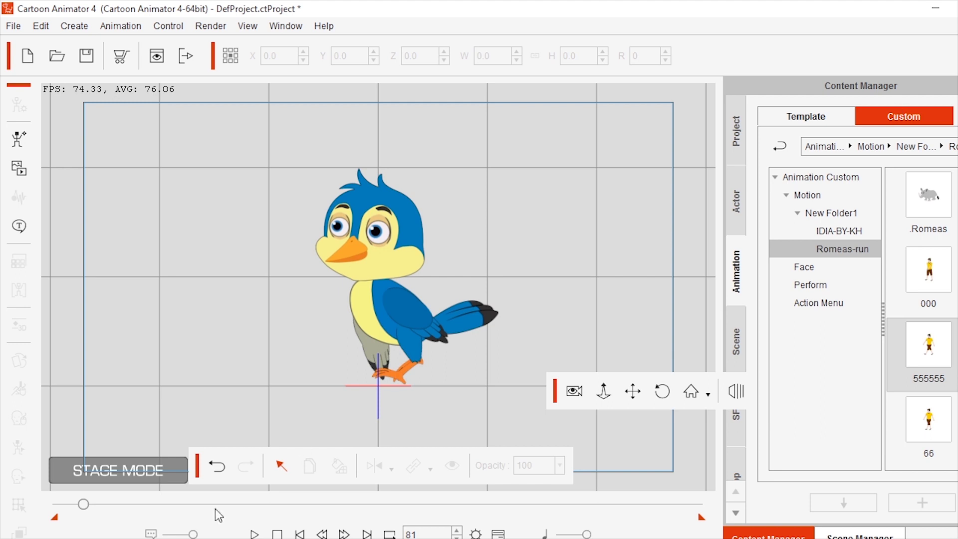
pyautogui.hotkey('alt', 'Tab')
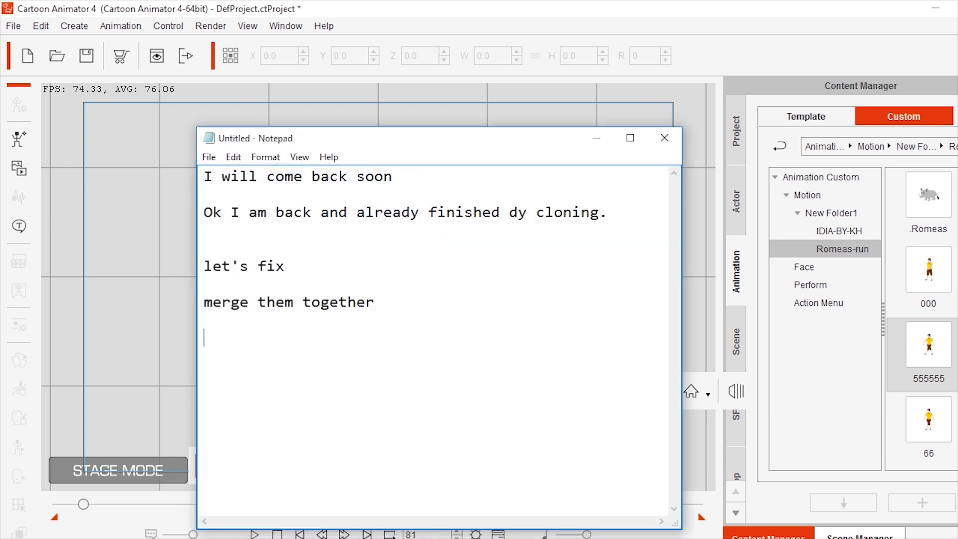
# Step: Type the bird's greeting speech in Notepad, ending with the 'See you so' line
pyautogui.write('Hello I am a bird. Do')
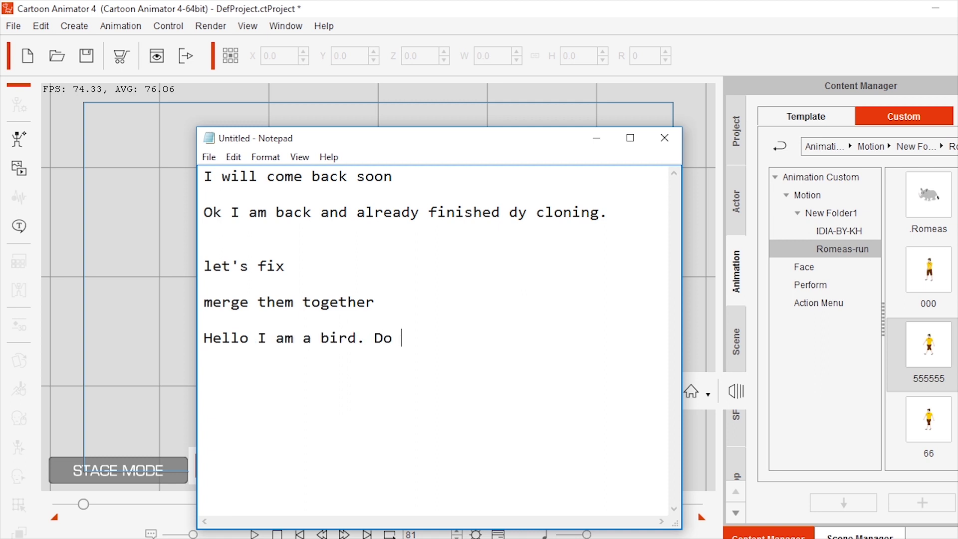
pyautogui.write('you')
pyautogui.write(' want to')
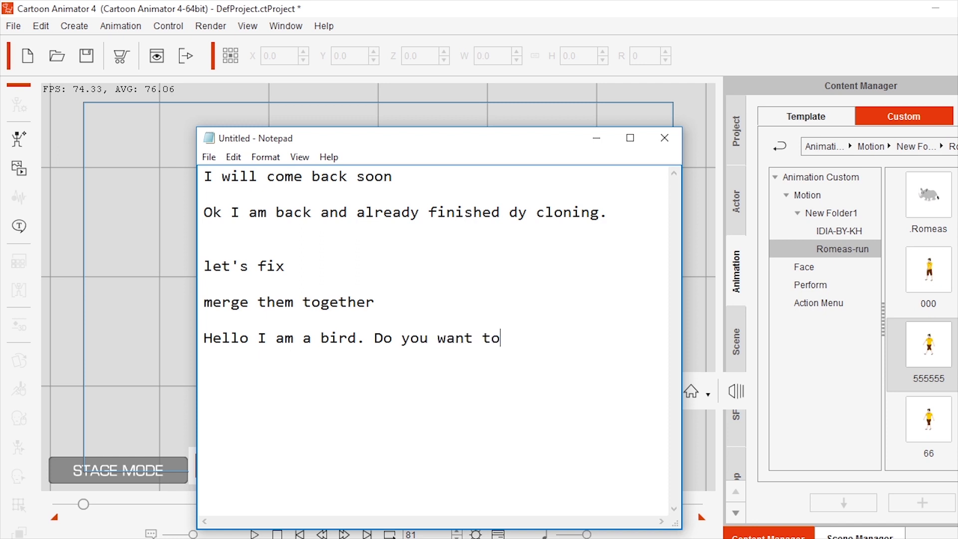
pyautogui.write(' get me')
pyautogui.write("It's")
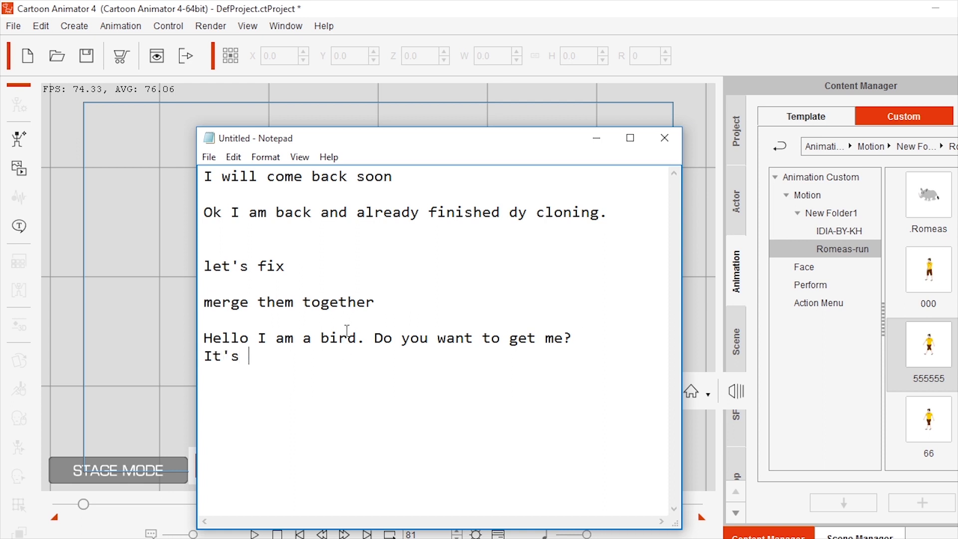
pyautogui.write('easy ')
pyautogui.write('. yo')
pyautogui.press('BackSpace')
pyautogui.press('BackSpace')
pyautogui.write('You j')
pyautogui.write('ust li')
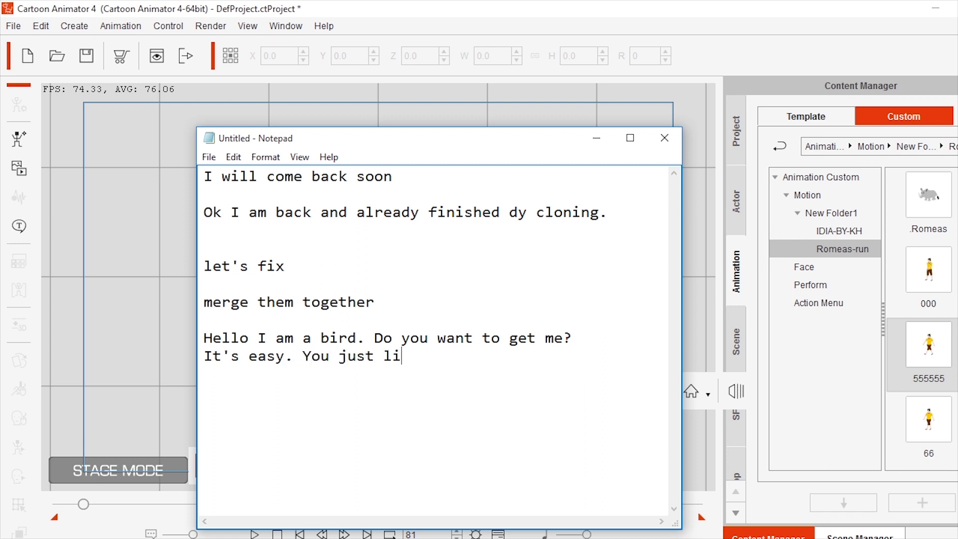
pyautogui.press('BackSpace')
pyautogui.press('BackSpace')
pyautogui.write('cli')
pyautogui.write('ck the li')
pyautogui.write('nk in ')
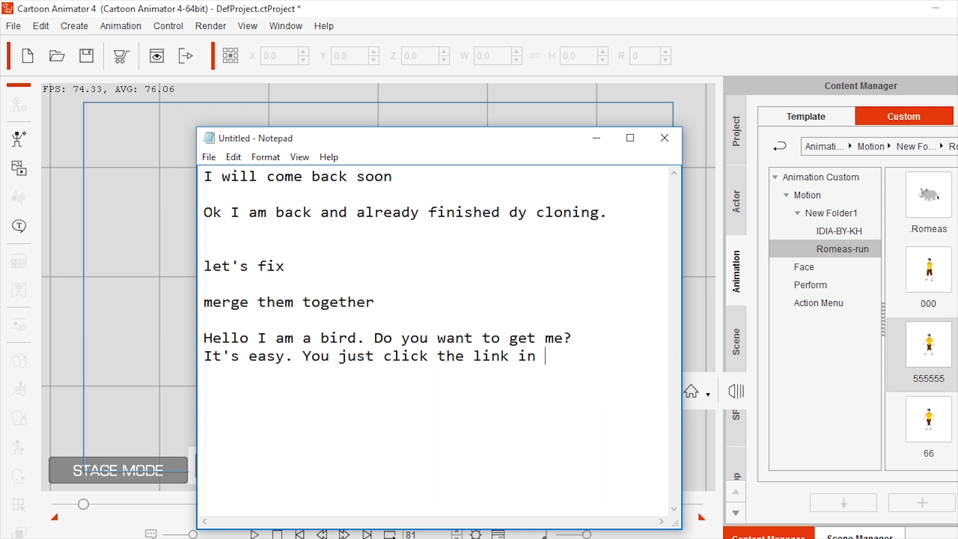
pyautogui.write('descrip')
pyautogui.write('tion bel')
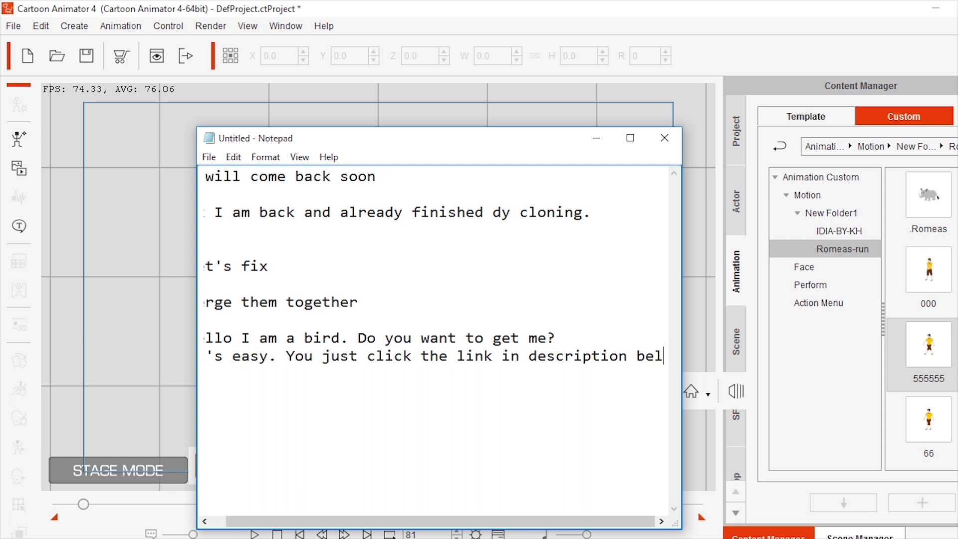
pyautogui.write('ow and')
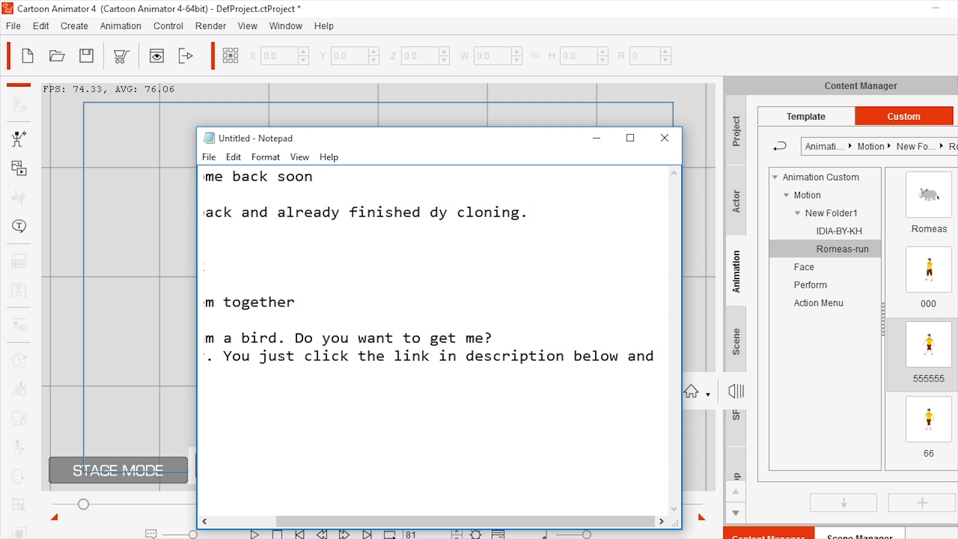
pyautogui.press('Return')
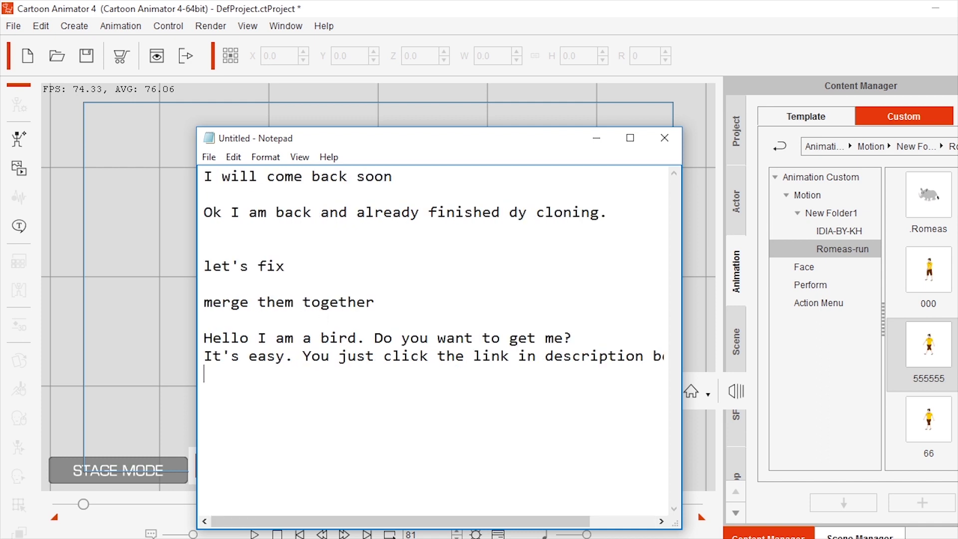
pyautogui.write('you can')
pyautogui.write('get ')
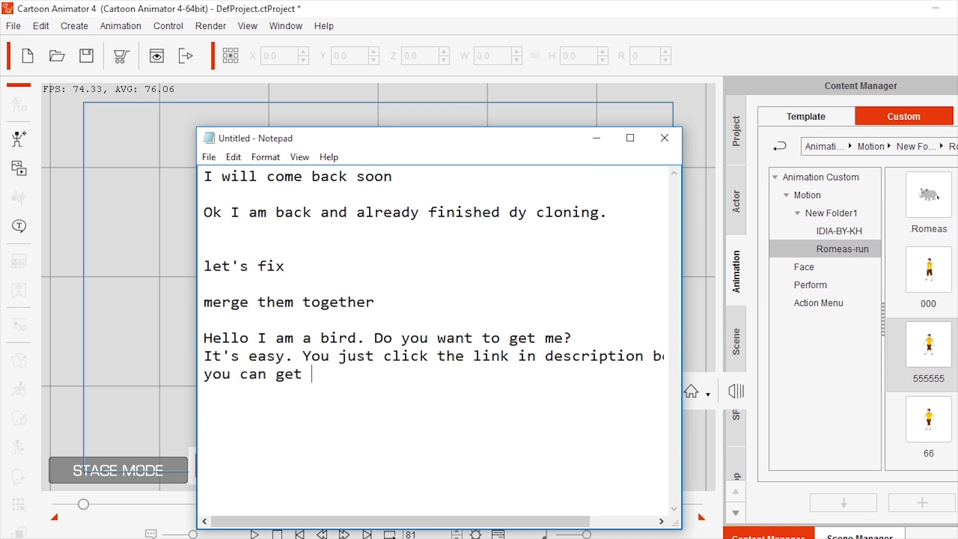
pyautogui.write('for')
pyautogui.write('or fre')
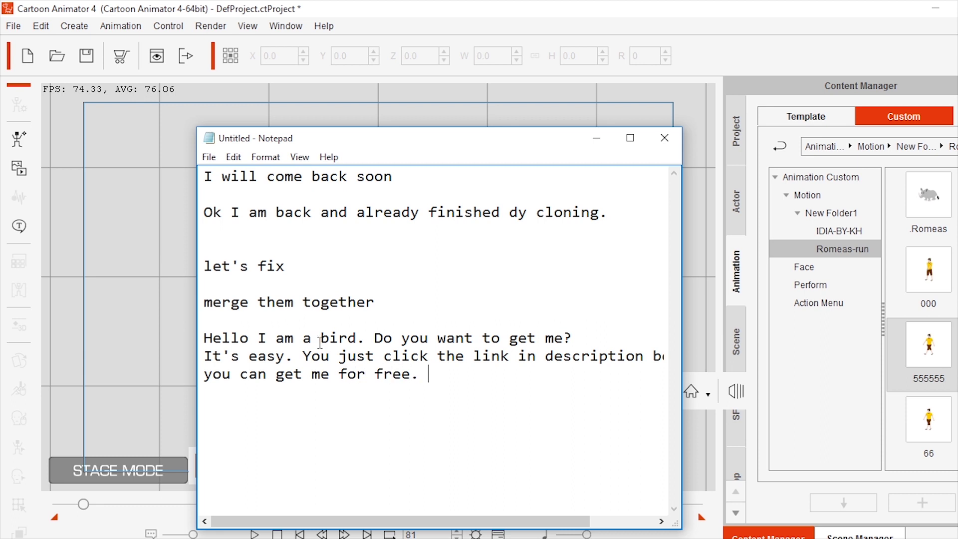
pyautogui.write(' See you')
pyautogui.write(' t')
pyautogui.press('BackSpace')
pyautogui.write('soom.')
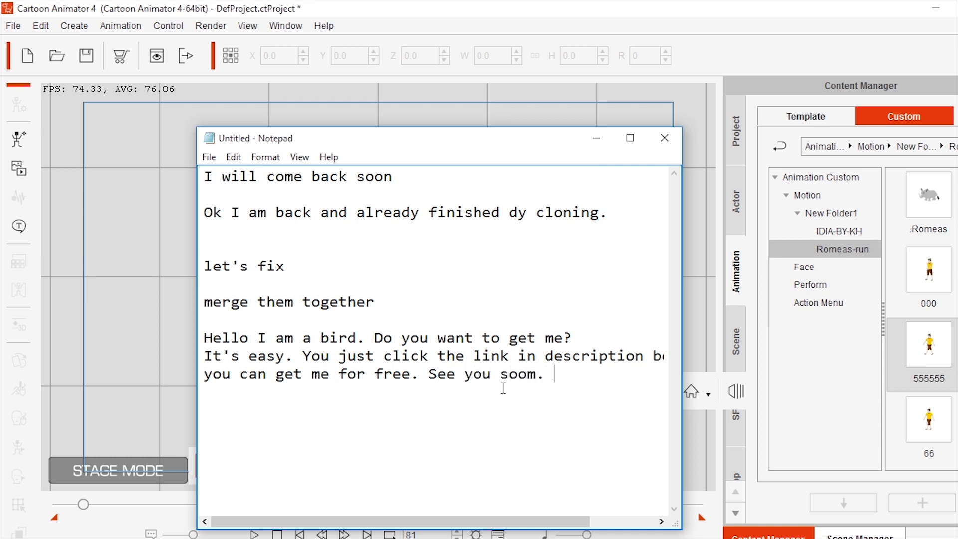
# Step: Select the three speech lines and cut them to the clipboard
pyautogui.moveTo(560, 377); pyautogui.dragTo(204, 335)
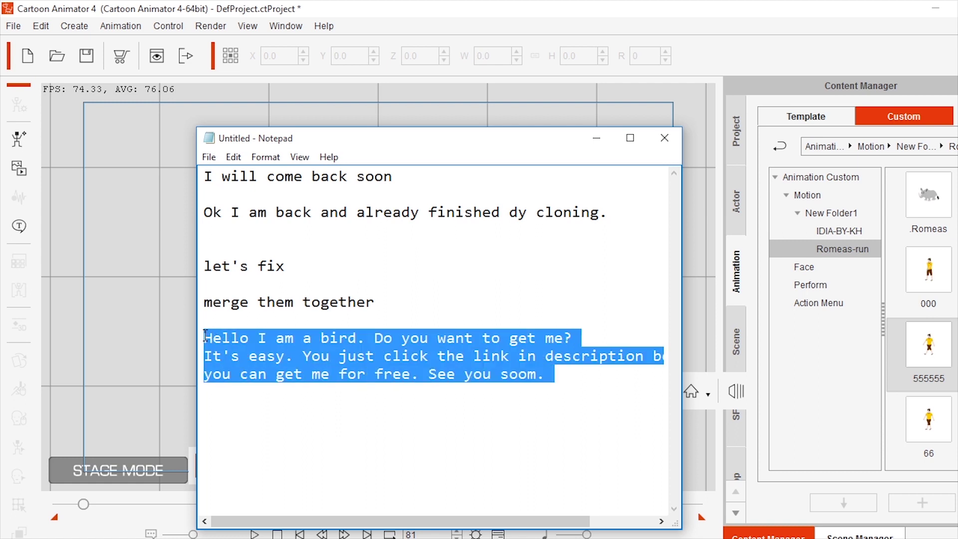
pyautogui.rightClick(320, 344)
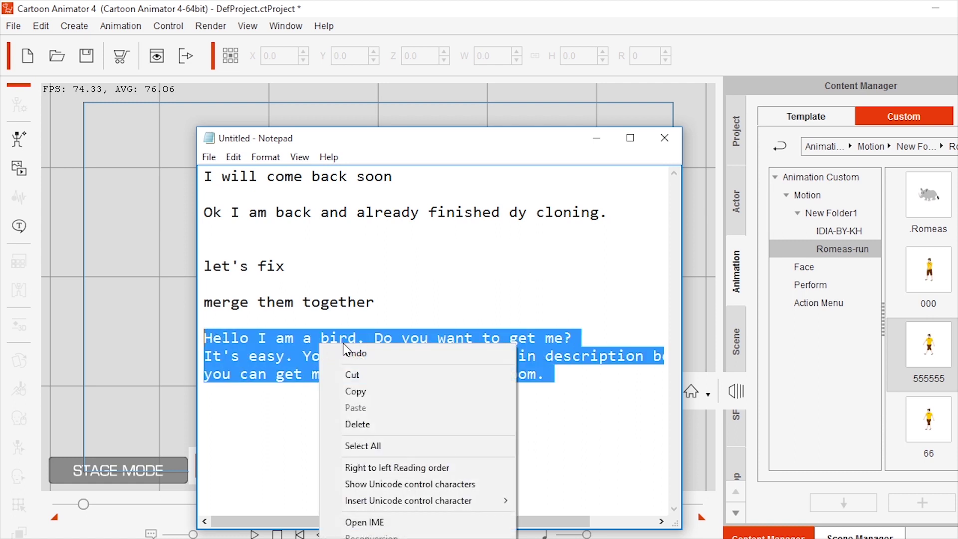
pyautogui.click(358, 376)
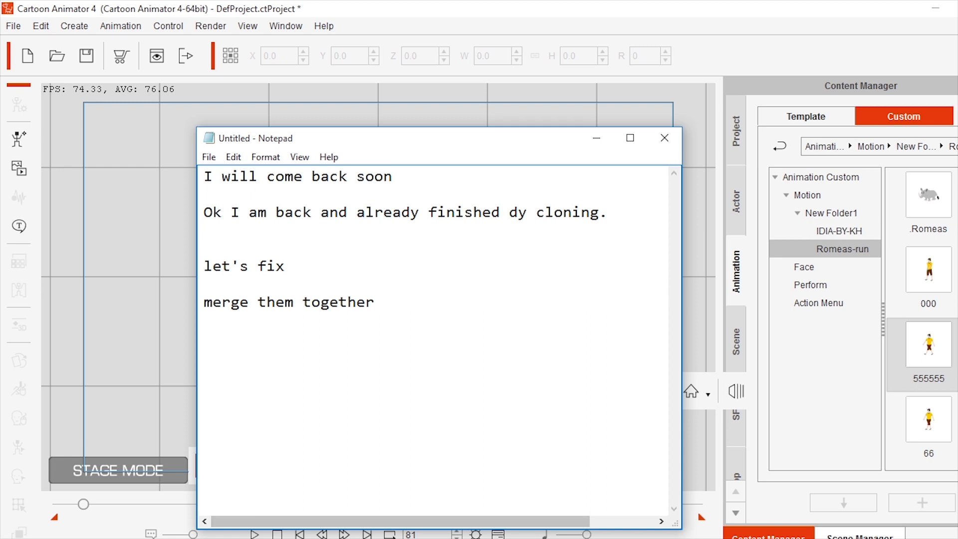
# Step: Give the selected bird a text-to-speech voice from the pasted 'Hello I am a bird' text, previewed and accepted
pyautogui.click(358, 533)
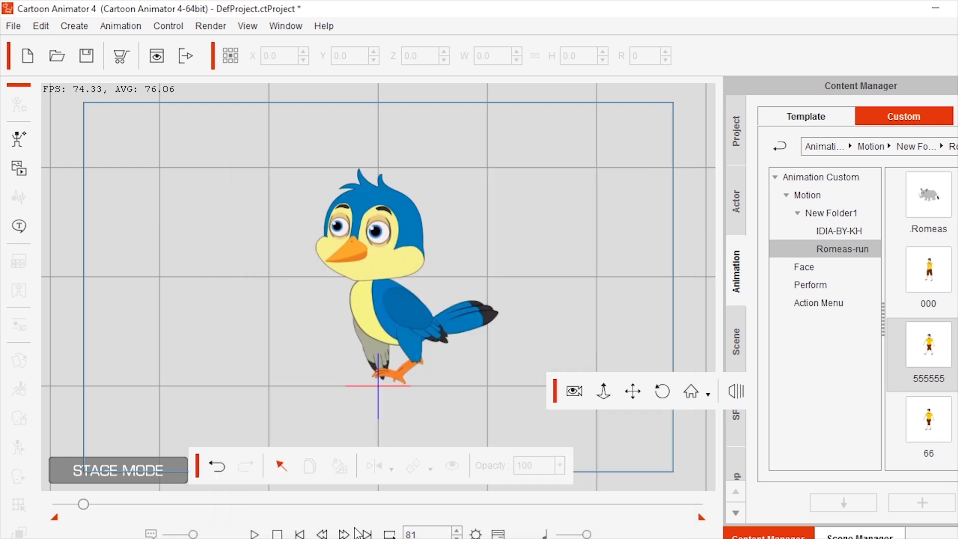
pyautogui.click(383, 264)
pyautogui.click(18, 197)
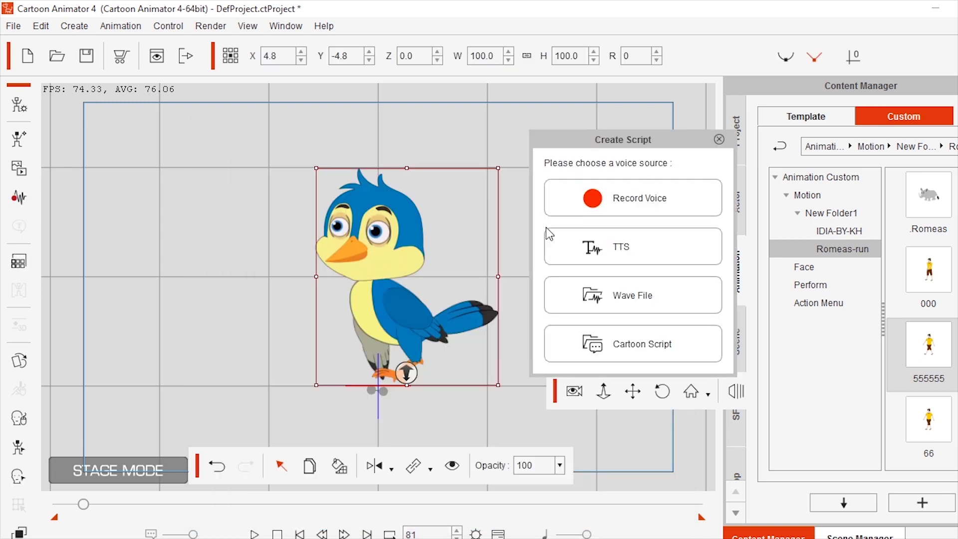
pyautogui.click(633, 352)
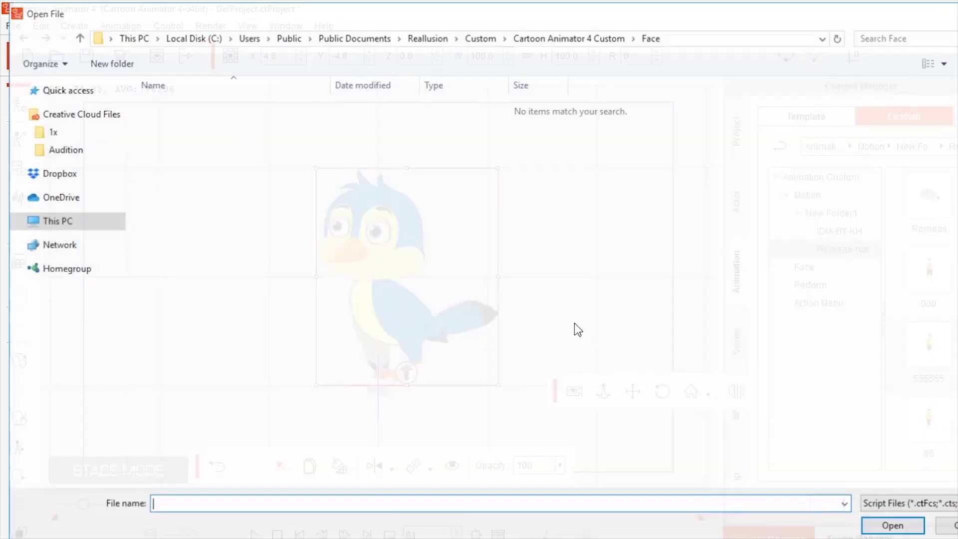
pyautogui.click(947, 527)
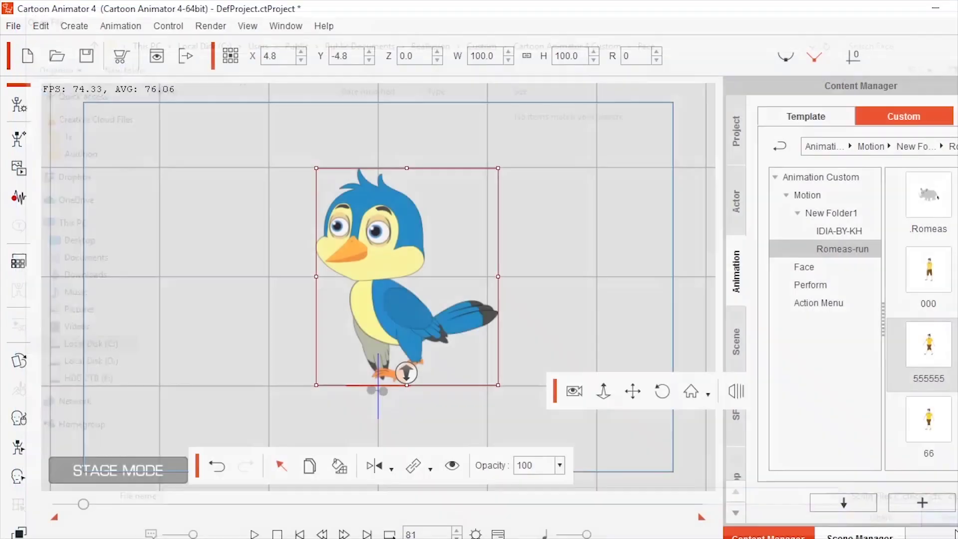
pyautogui.click(18, 197)
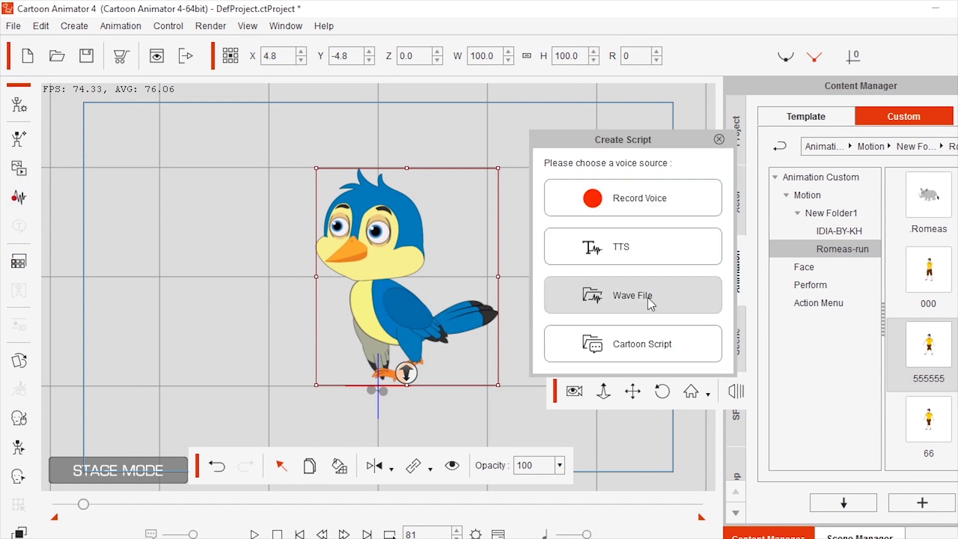
pyautogui.click(604, 253)
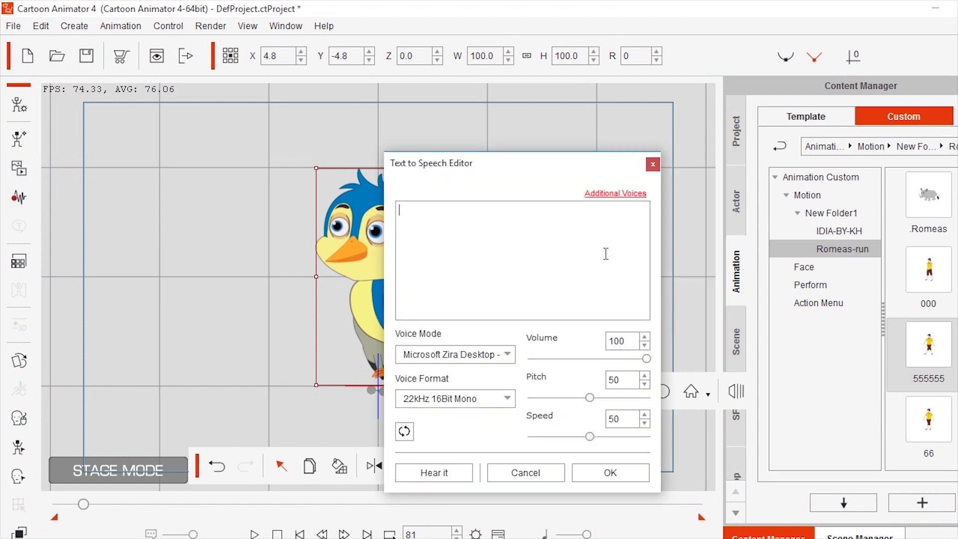
pyautogui.rightClick(498, 232)
pyautogui.click(529, 318)
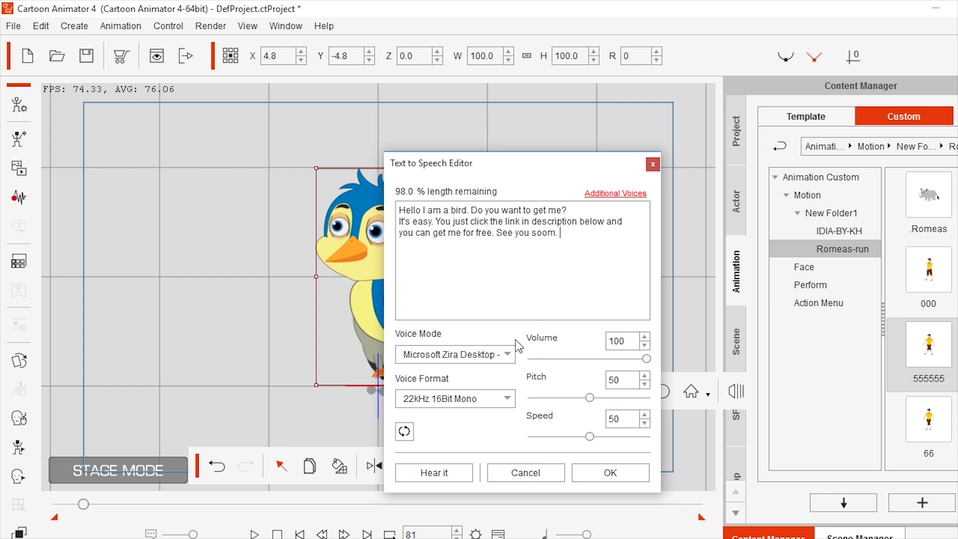
pyautogui.click(442, 473)
pyautogui.click(589, 475)
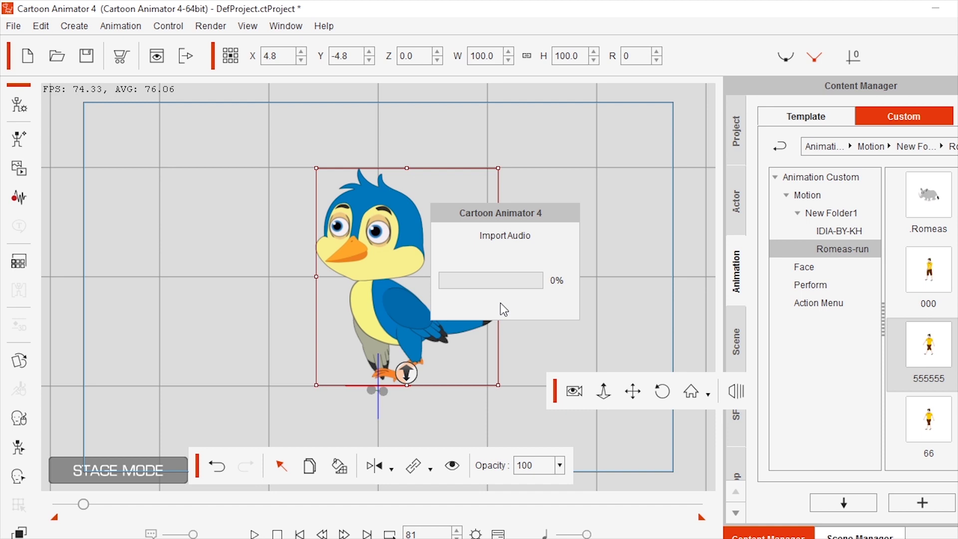
pyautogui.click(412, 270)
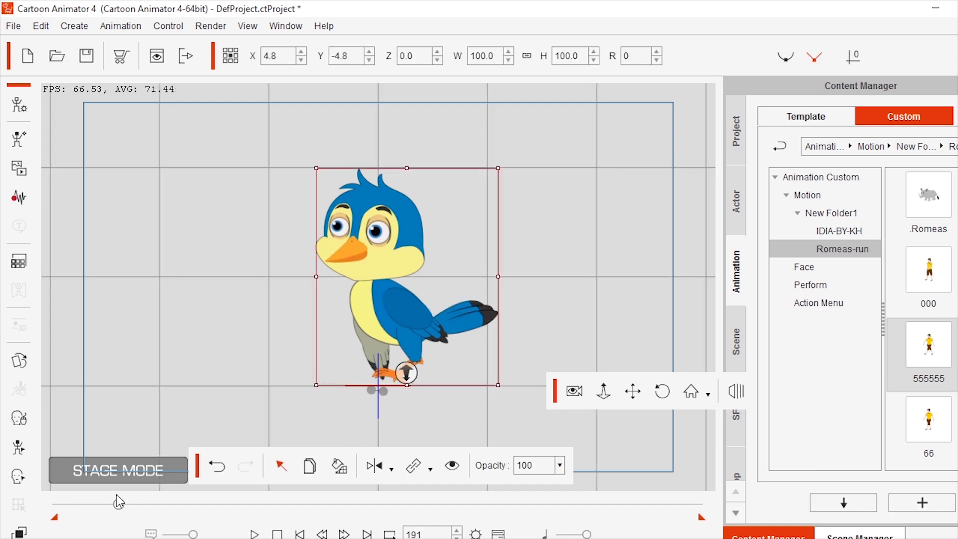
pyautogui.moveTo(114, 504); pyautogui.dragTo(30, 507)
pyautogui.press('space')
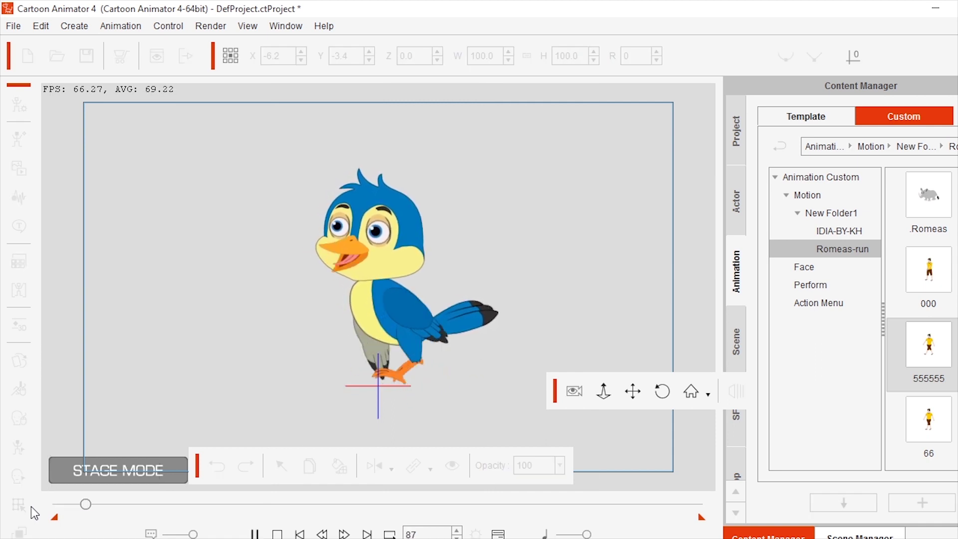
pyautogui.press('space')
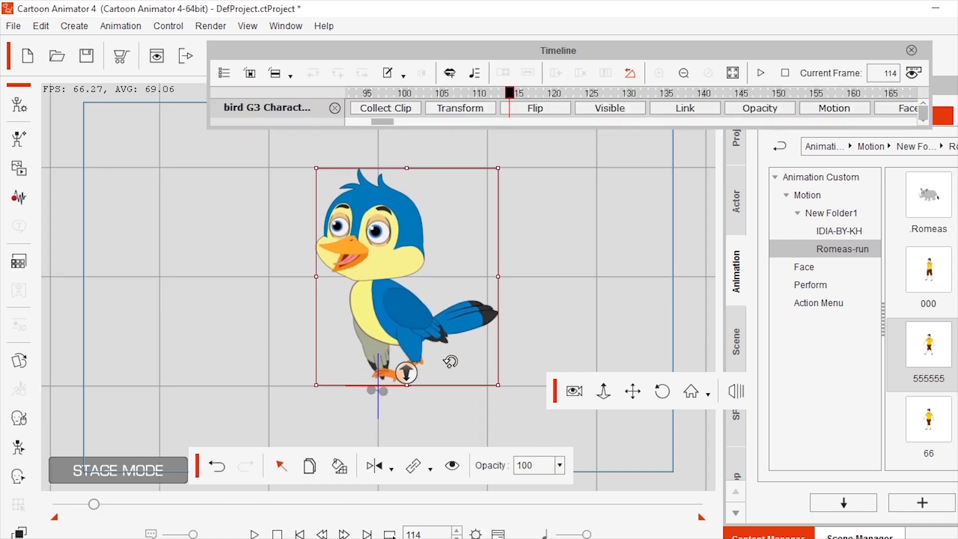
# Step: Widen the bird's timeline and shift the CtsVisemeTalkPoseClip voice clip earlier in time
pyautogui.click(498, 533)
pyautogui.moveTo(806, 49); pyautogui.dragTo(663, 27)
pyautogui.moveTo(799, 75); pyautogui.dragTo(957, 75)
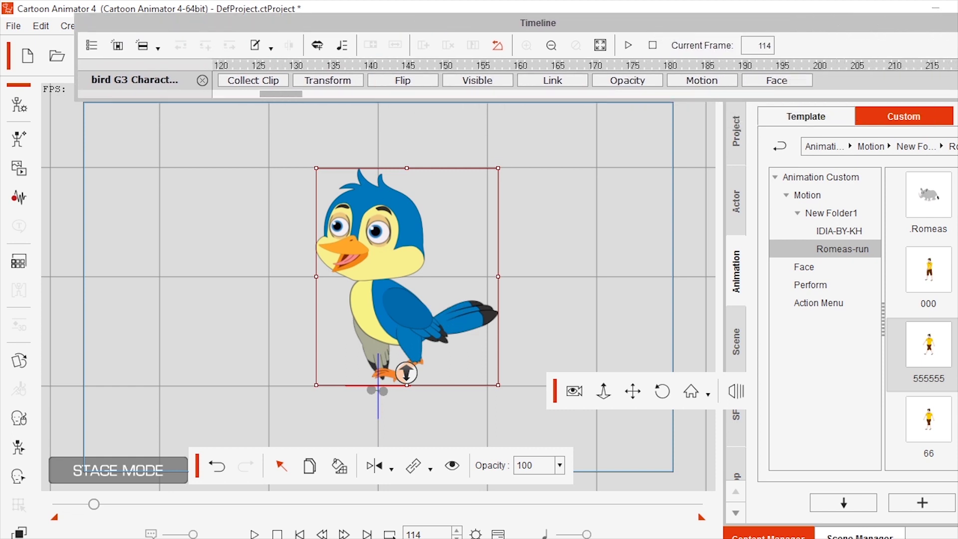
pyautogui.click(768, 82)
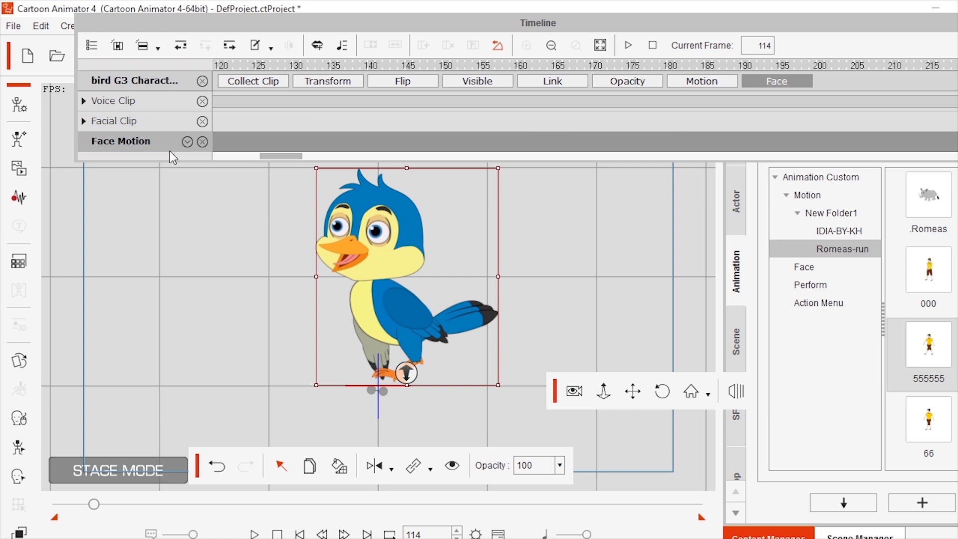
pyautogui.click(84, 104)
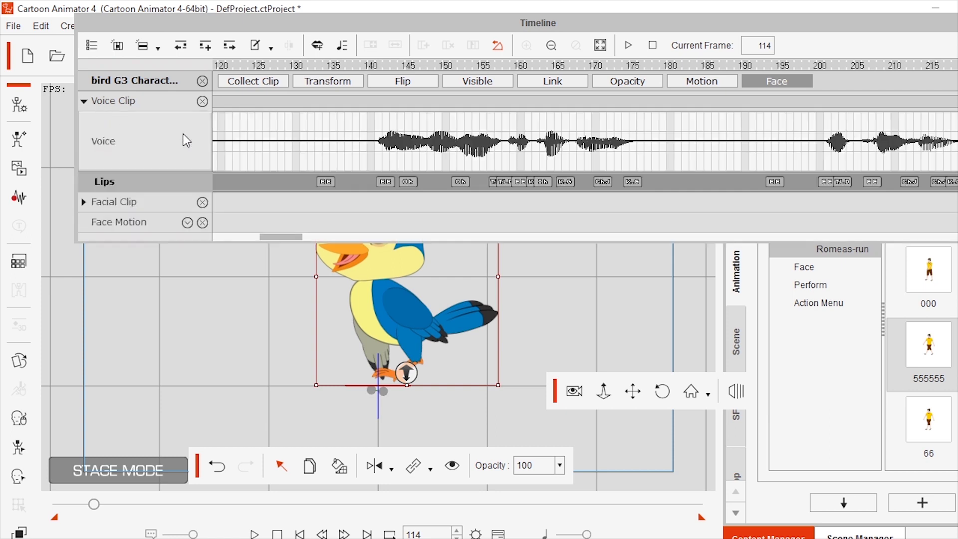
pyautogui.moveTo(258, 237); pyautogui.dragTo(150, 237)
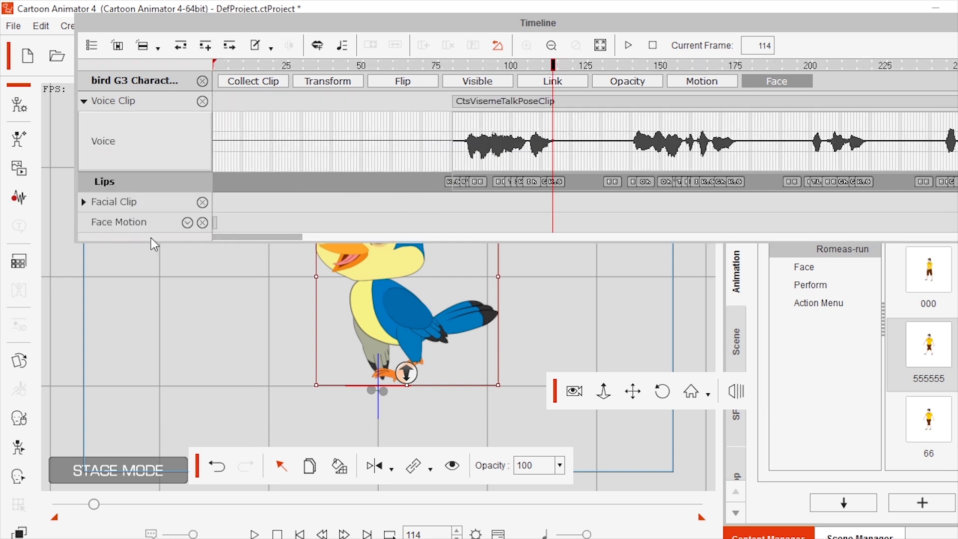
pyautogui.moveTo(460, 106); pyautogui.dragTo(295, 109)
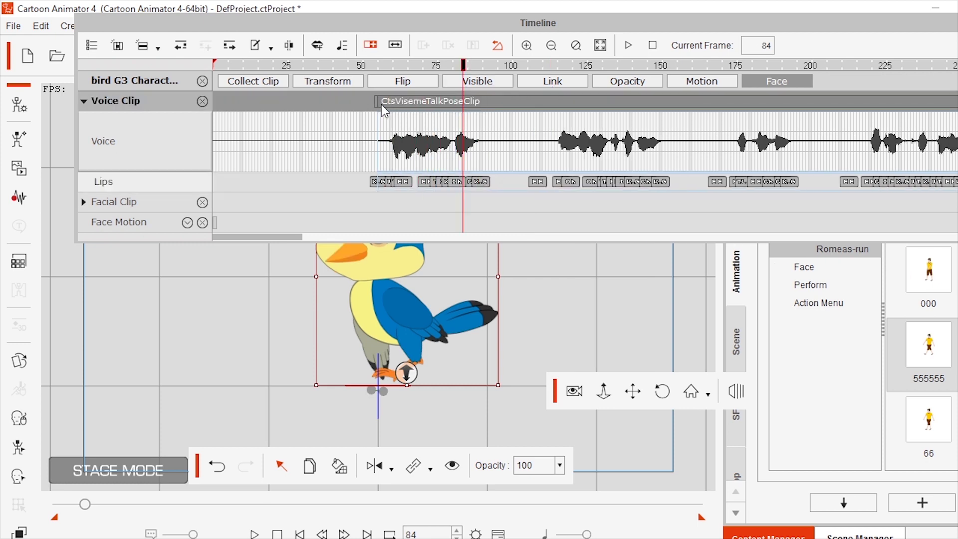
pyautogui.click(297, 103)
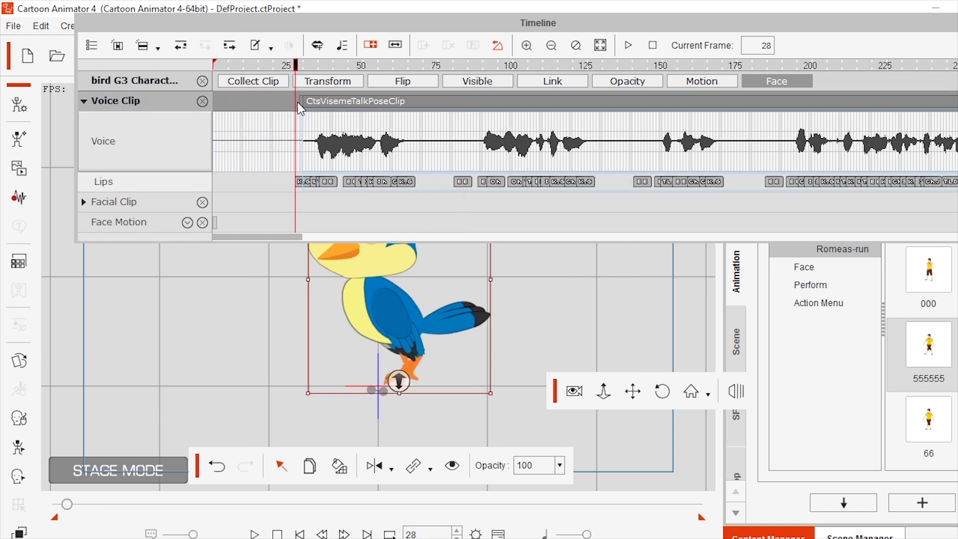
# Step: Delete the frame-81 Transform key and add a new Transform key at frame 32
pyautogui.click(706, 83)
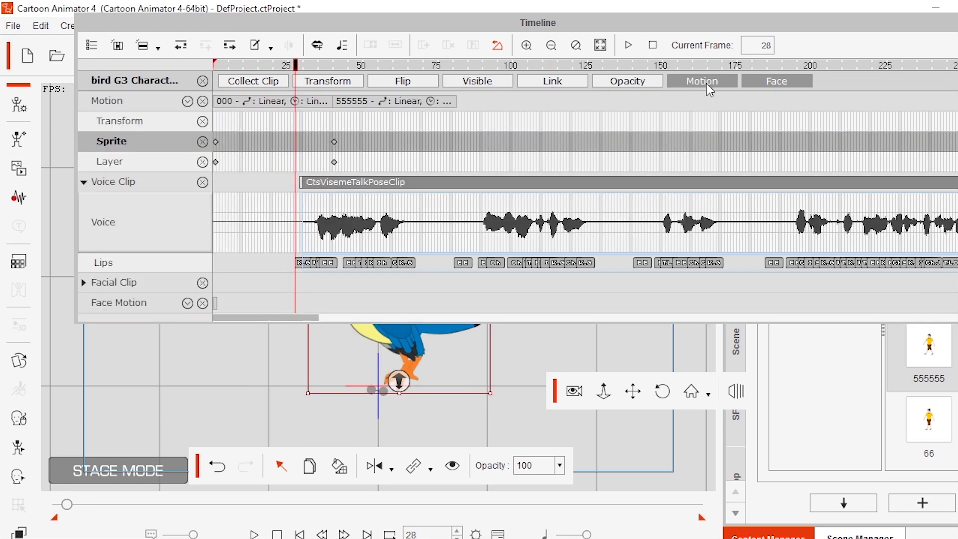
pyautogui.moveTo(296, 65); pyautogui.dragTo(301, 65)
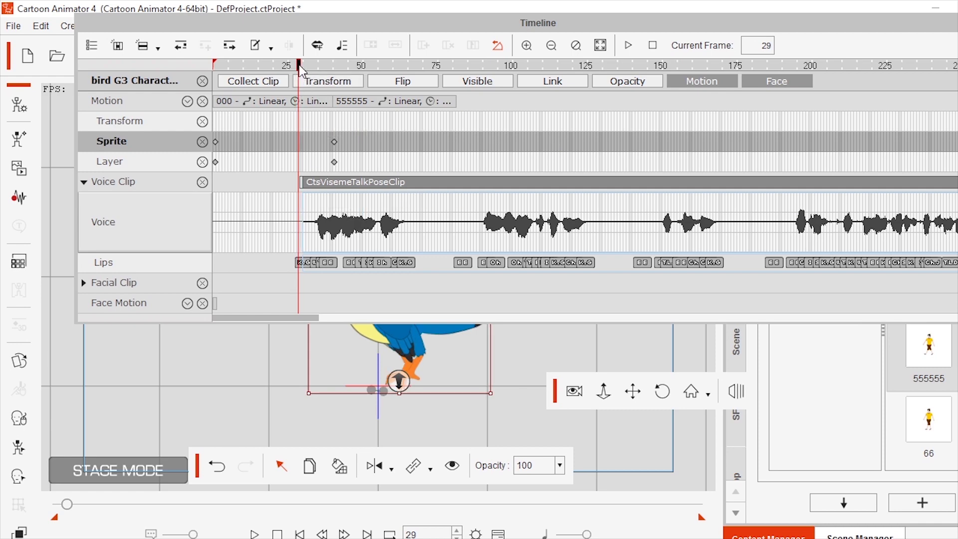
pyautogui.click(327, 82)
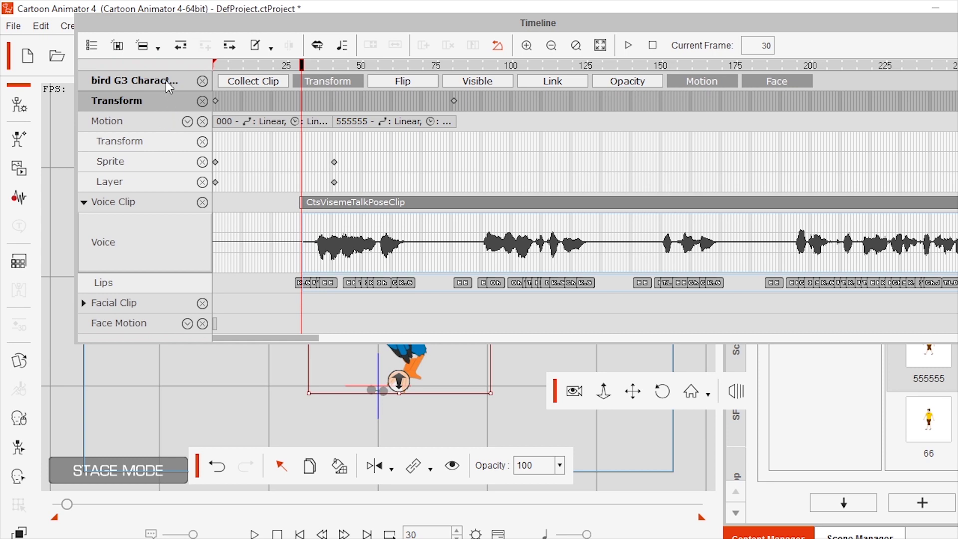
pyautogui.click(453, 101)
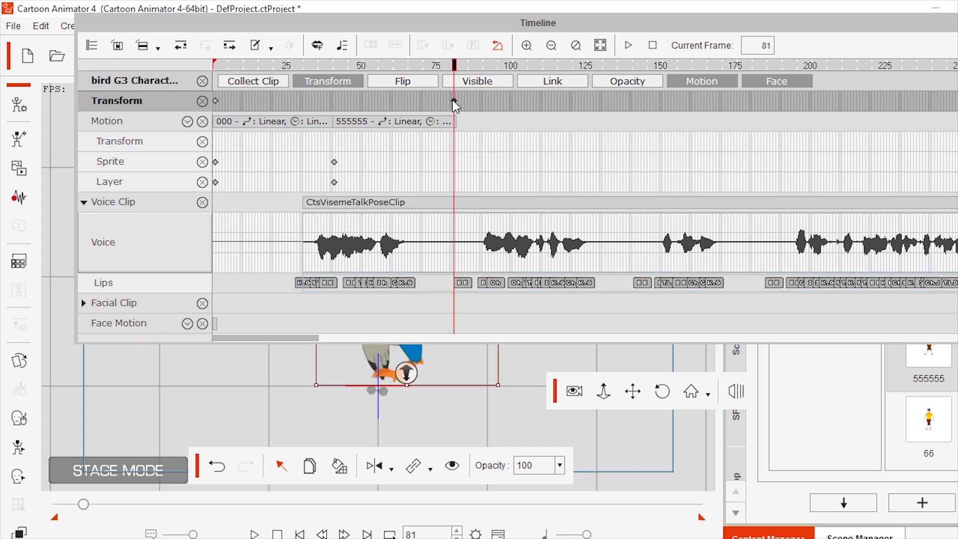
pyautogui.rightClick(452, 100)
pyautogui.click(486, 157)
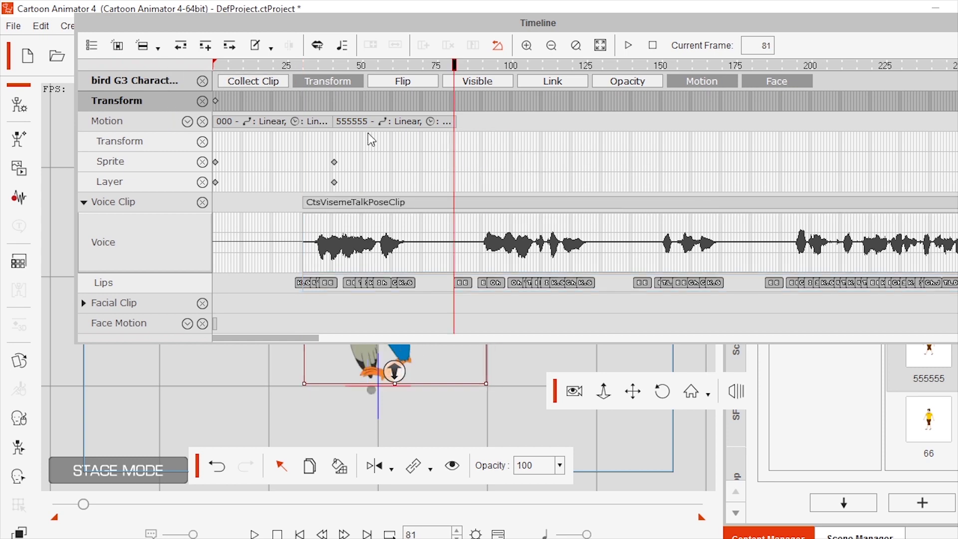
pyautogui.click(308, 98)
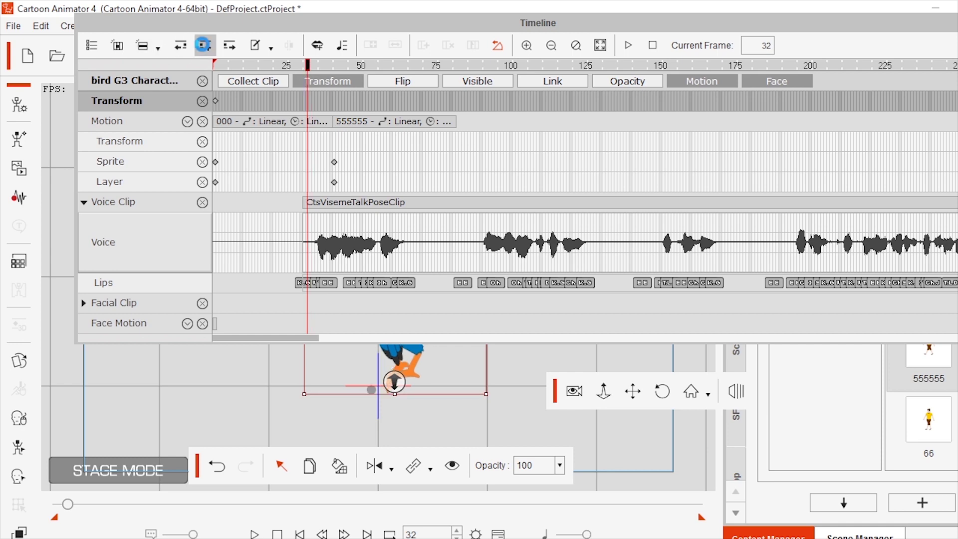
pyautogui.click(205, 45)
pyautogui.moveTo(317, 338); pyautogui.dragTo(429, 339)
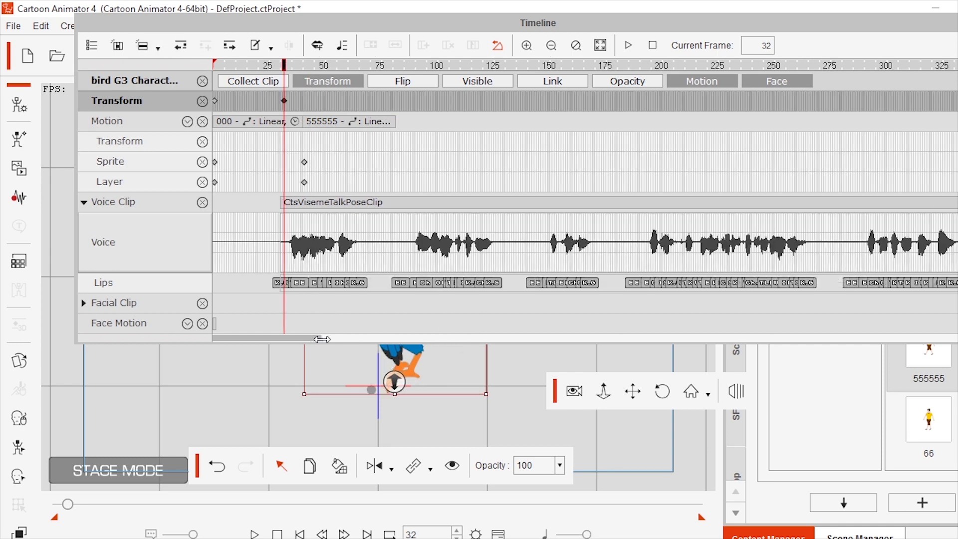
pyautogui.click(515, 99)
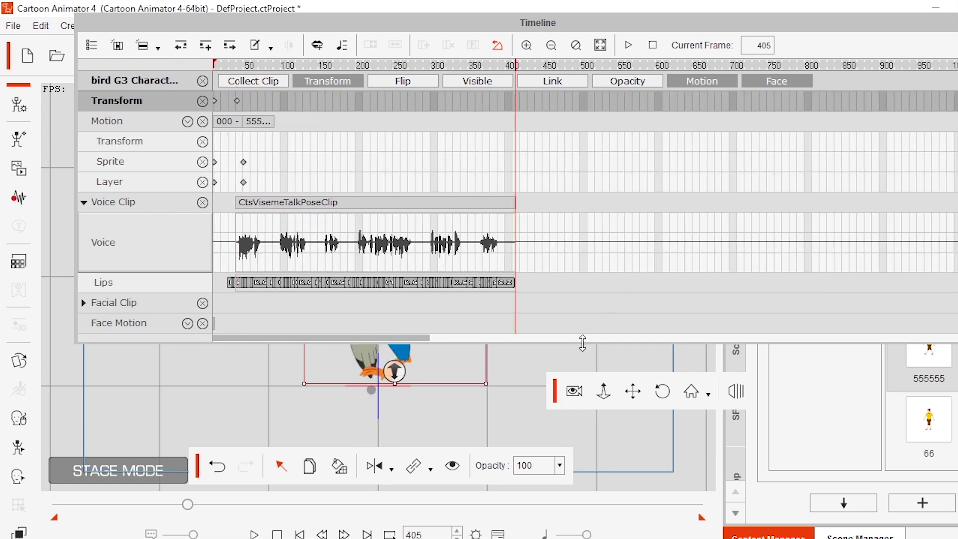
pyautogui.moveTo(580, 341)
pyautogui.mouseDown()
pyautogui.moveTo(581, 120)
pyautogui.moveTo(593, 50)
pyautogui.moveTo(584, 98)
pyautogui.mouseUp()
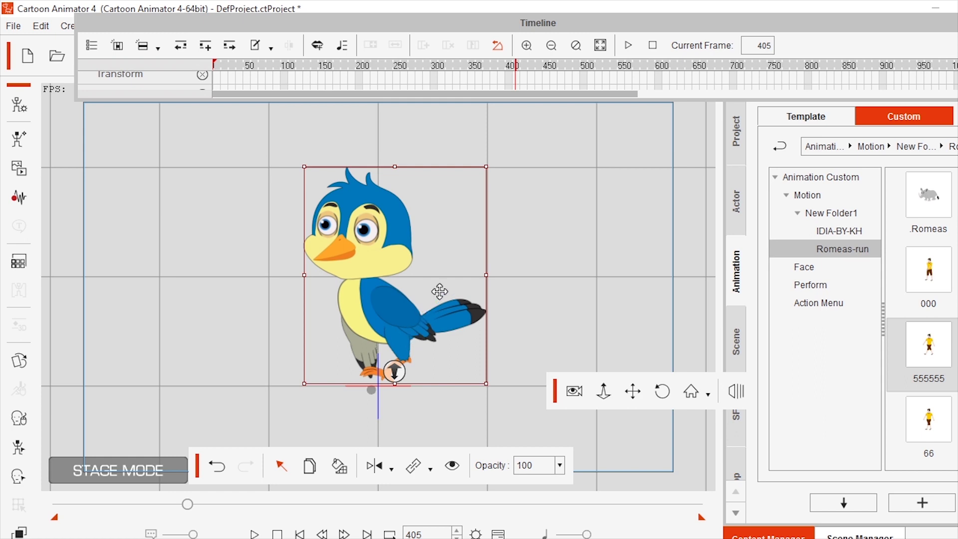
# Step: Drag the bird to the stage's left side at frame 405 and preview the movement
pyautogui.moveTo(359, 300); pyautogui.dragTo(186, 303)
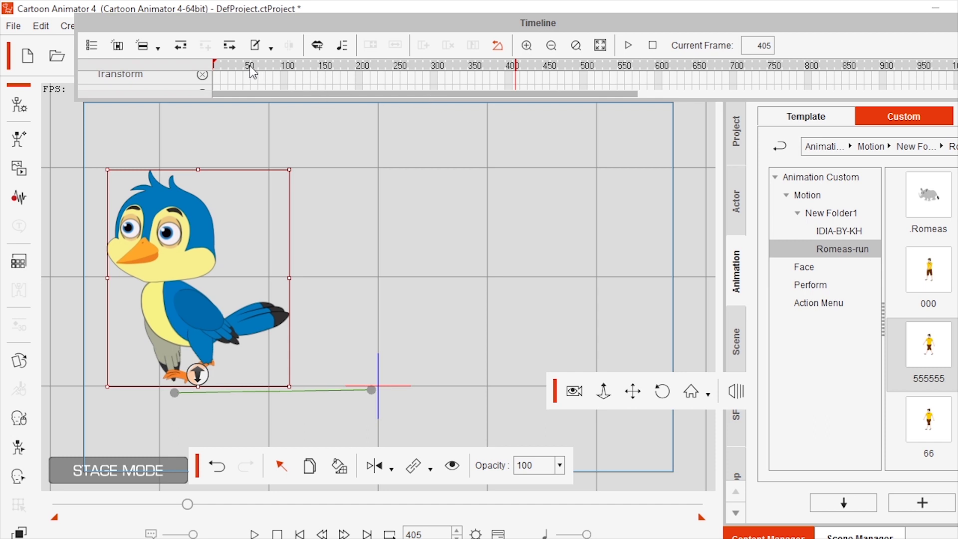
pyautogui.press('space')
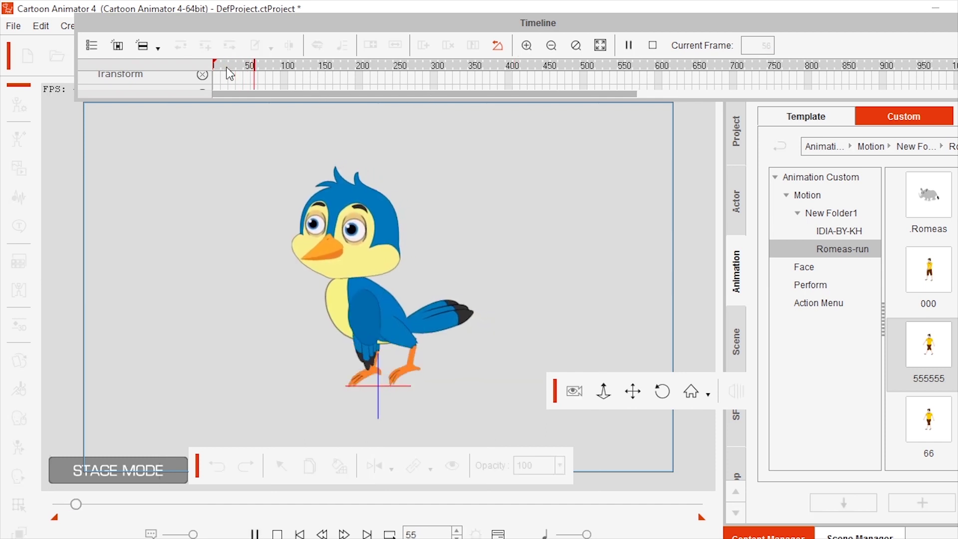
pyautogui.click(320, 259)
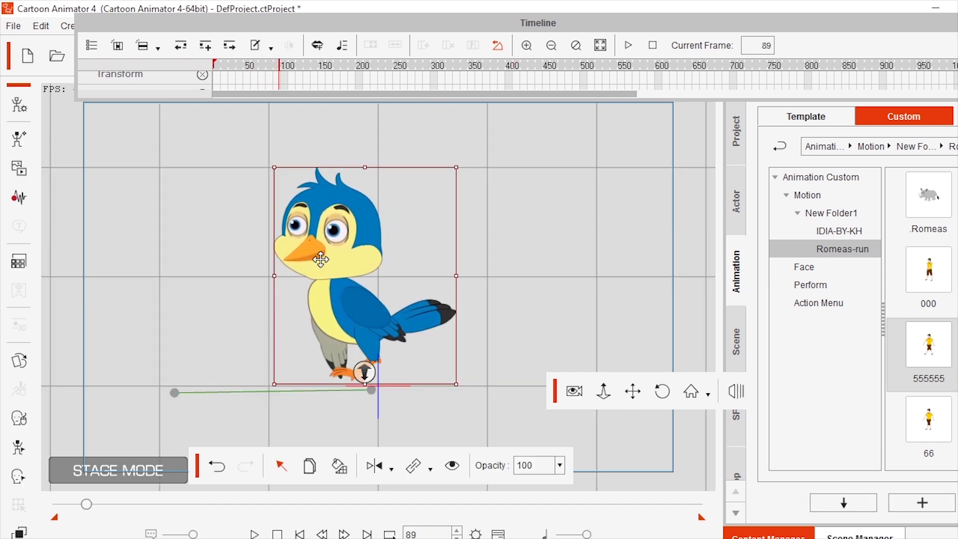
pyautogui.press('space')
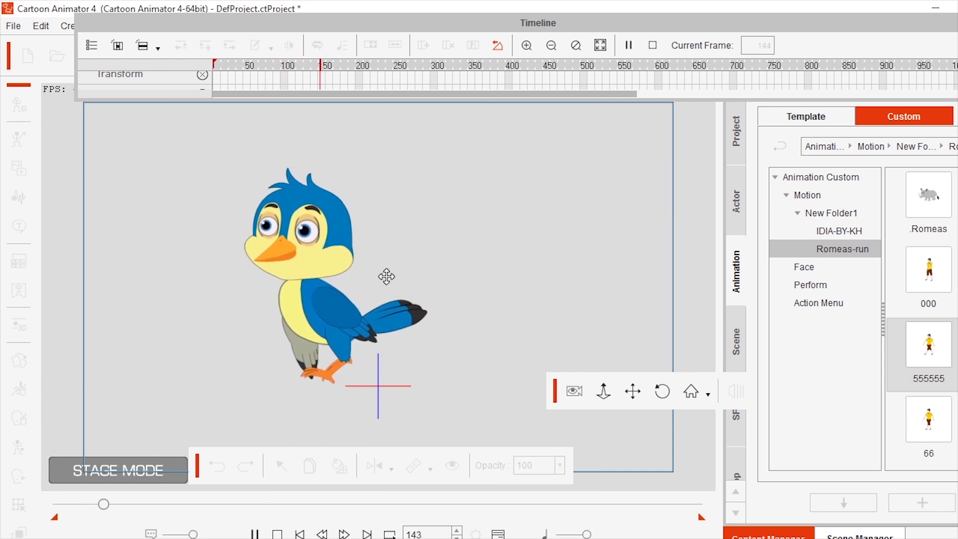
pyautogui.press('space')
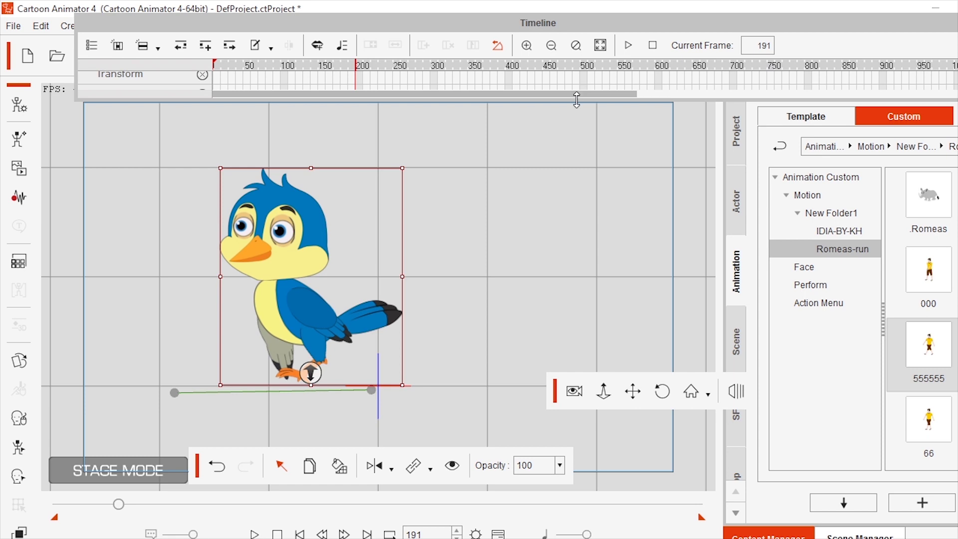
pyautogui.moveTo(576, 100); pyautogui.dragTo(565, 173)
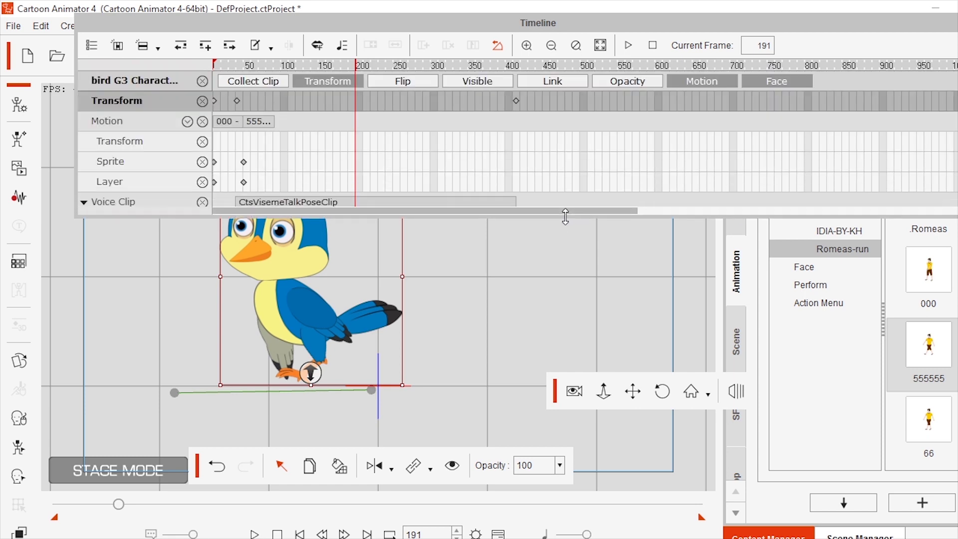
# Step: Stretch the bird's motion clip to end at frame 405 with the voice clip, and preview it
pyautogui.click(274, 121)
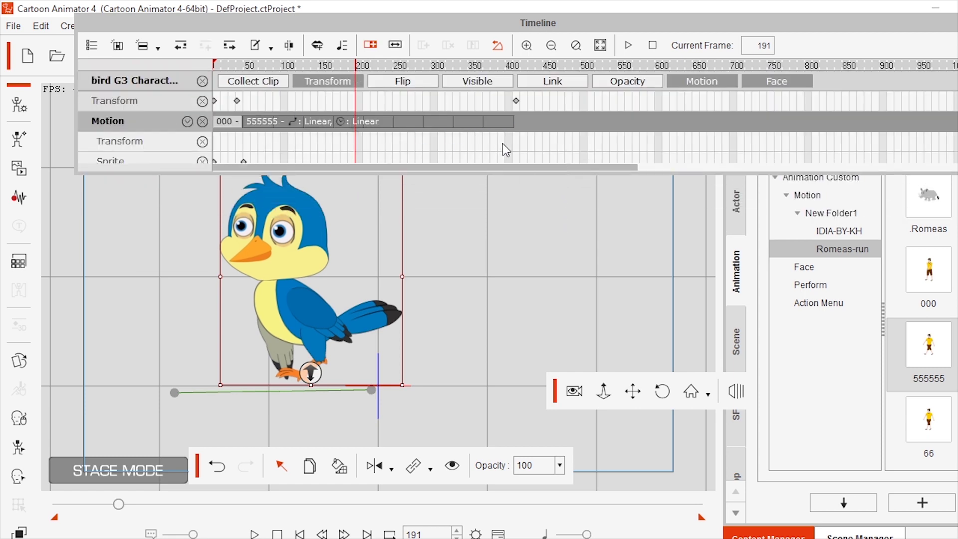
pyautogui.moveTo(274, 121); pyautogui.dragTo(514, 142)
pyautogui.click(244, 65)
pyautogui.press('space')
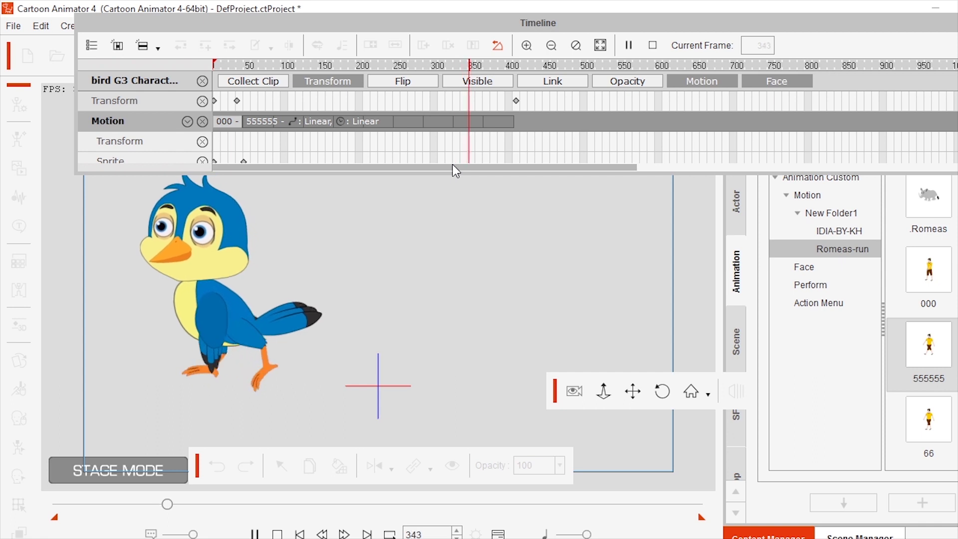
pyautogui.press('space')
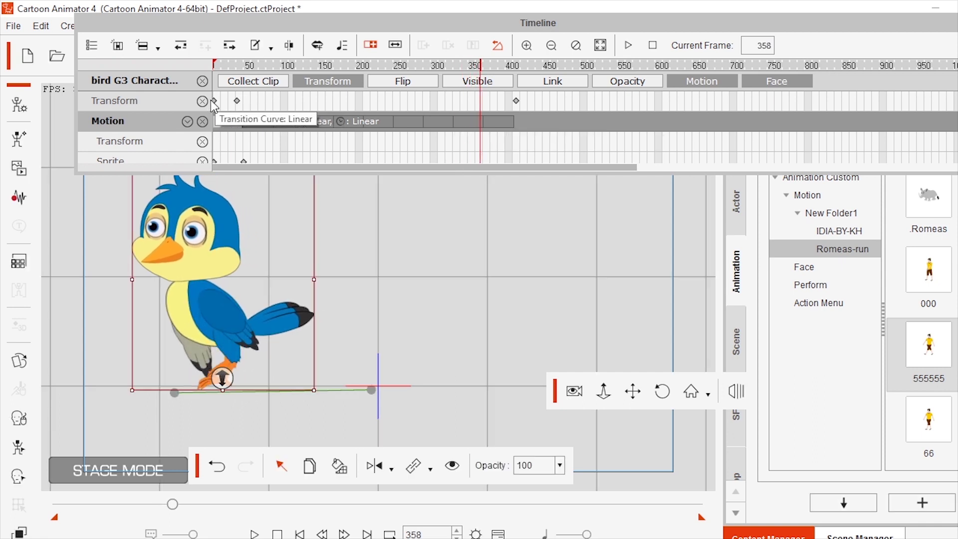
pyautogui.click(214, 103)
pyautogui.press('space')
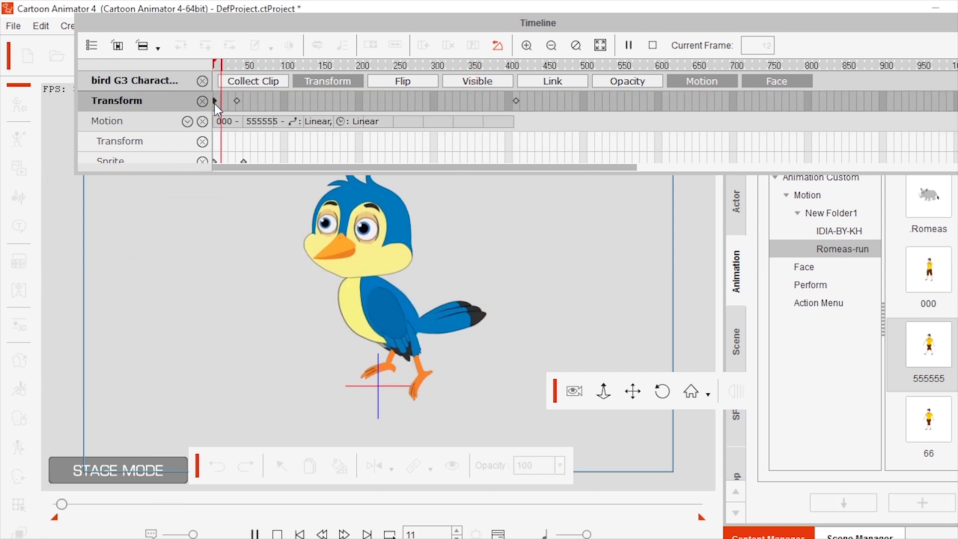
pyautogui.press('space')
# Step: Delete the frame-32 Transform key and show the Project track in the timeline
pyautogui.click(237, 102)
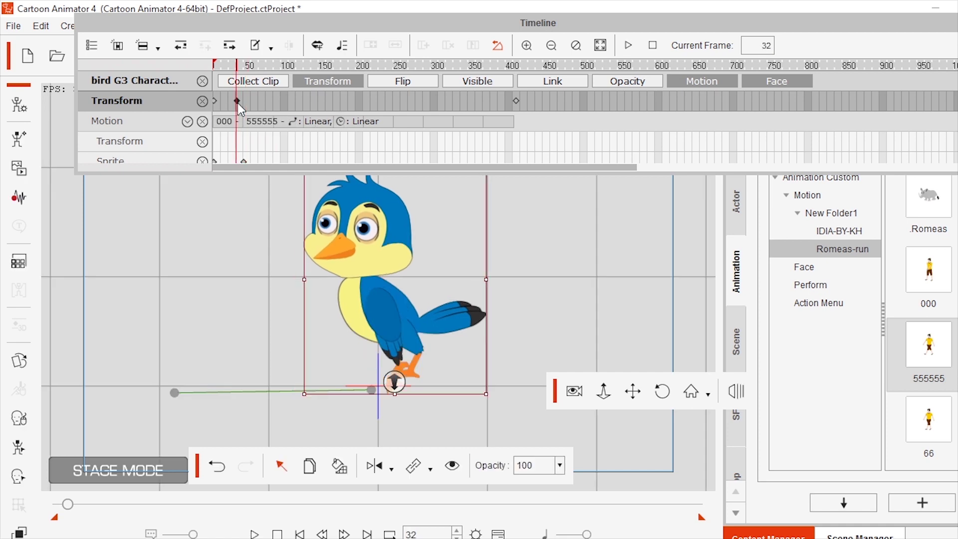
pyautogui.rightClick(238, 102)
pyautogui.click(287, 162)
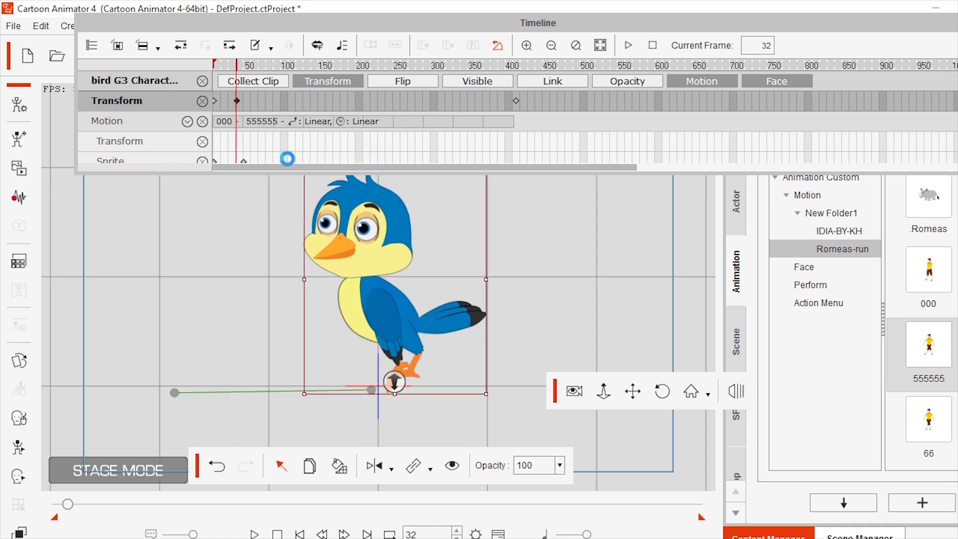
pyautogui.click(517, 102)
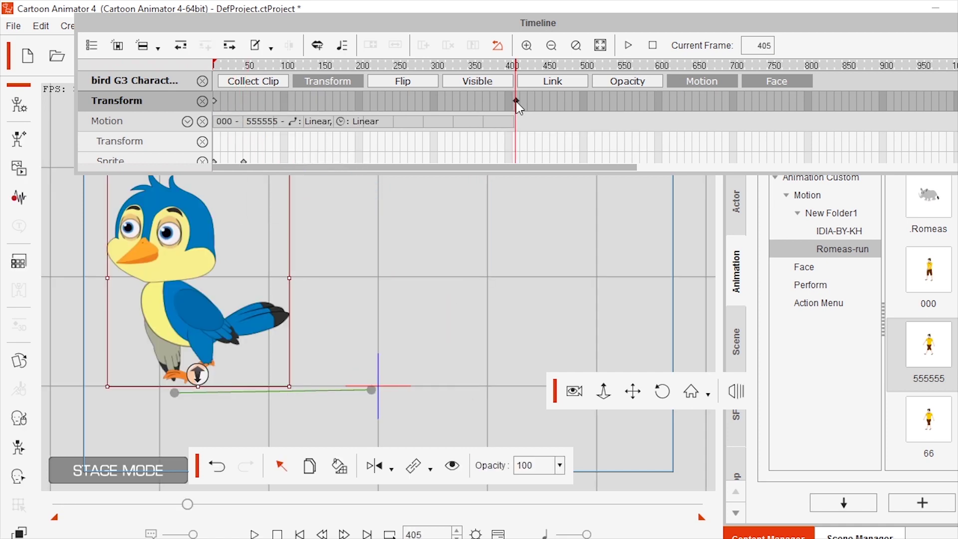
pyautogui.click(215, 100)
pyautogui.click(91, 45)
pyautogui.click(122, 60)
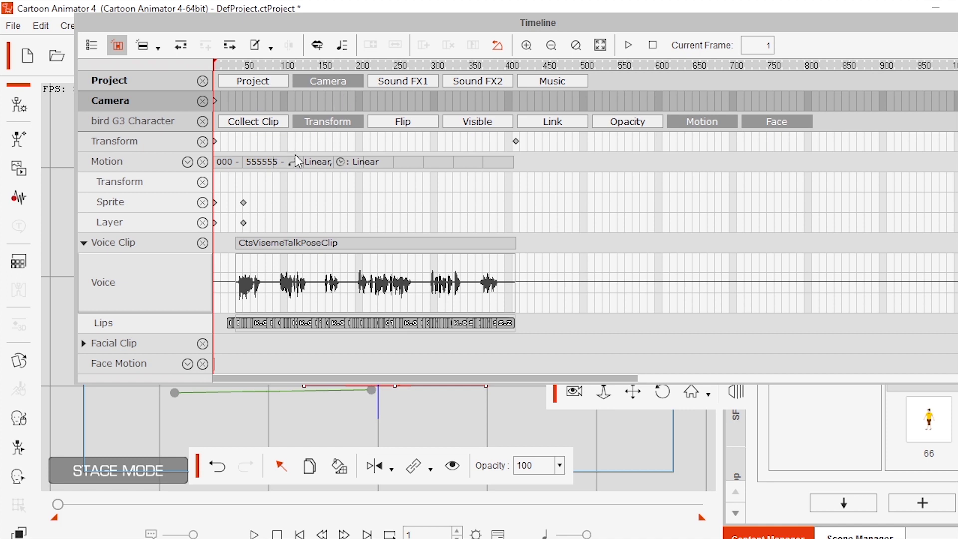
pyautogui.click(516, 141)
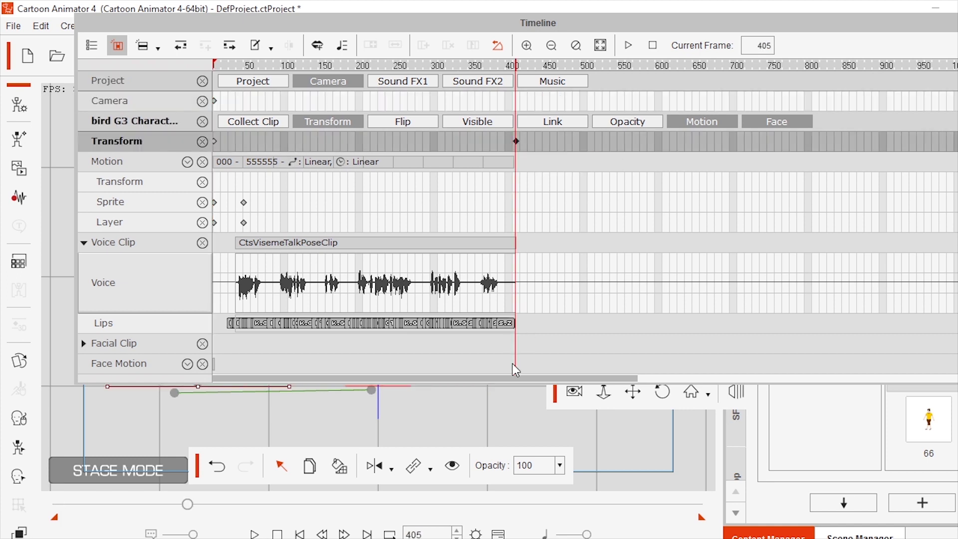
pyautogui.moveTo(509, 384); pyautogui.dragTo(511, 120)
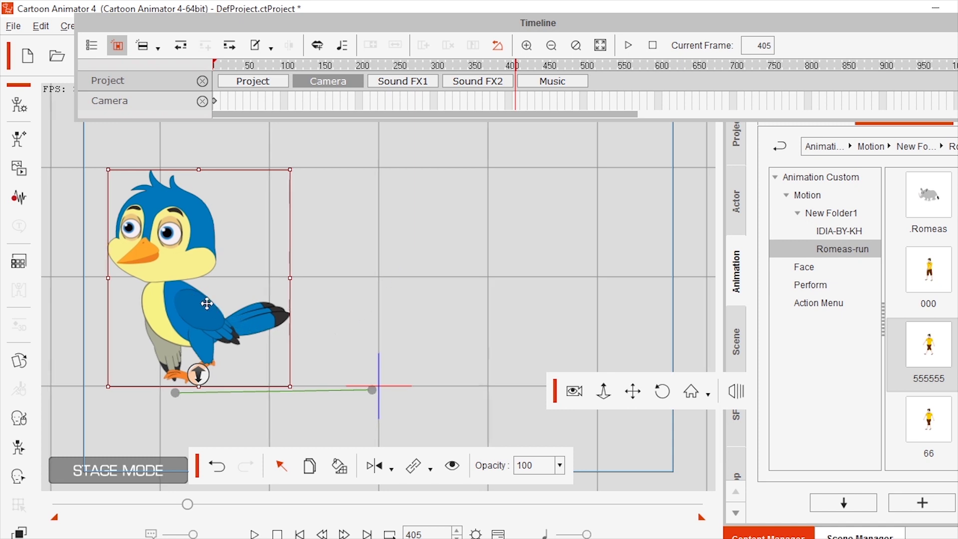
# Step: Move the bird back toward centre and pan the camera at frame 396 to frame it
pyautogui.moveTo(198, 304); pyautogui.dragTo(461, 310)
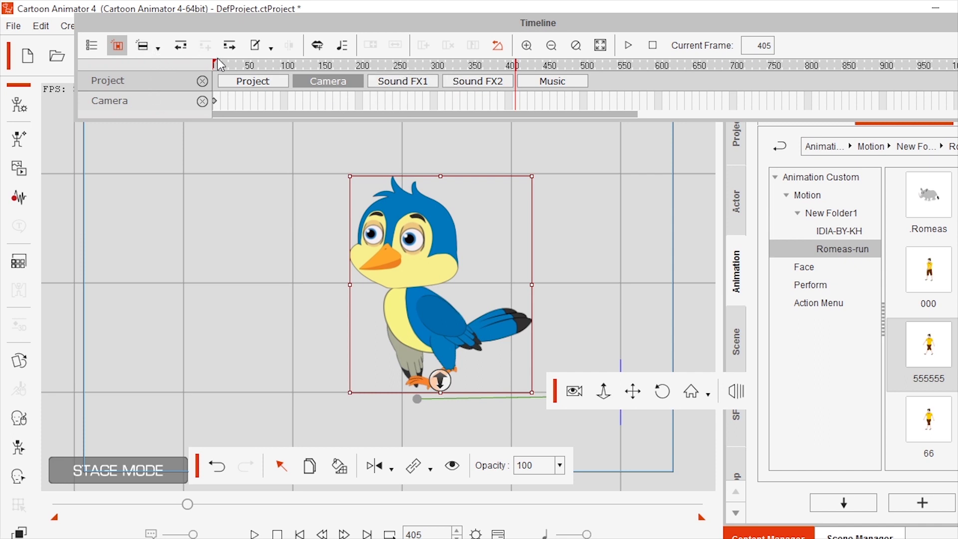
pyautogui.click(143, 87)
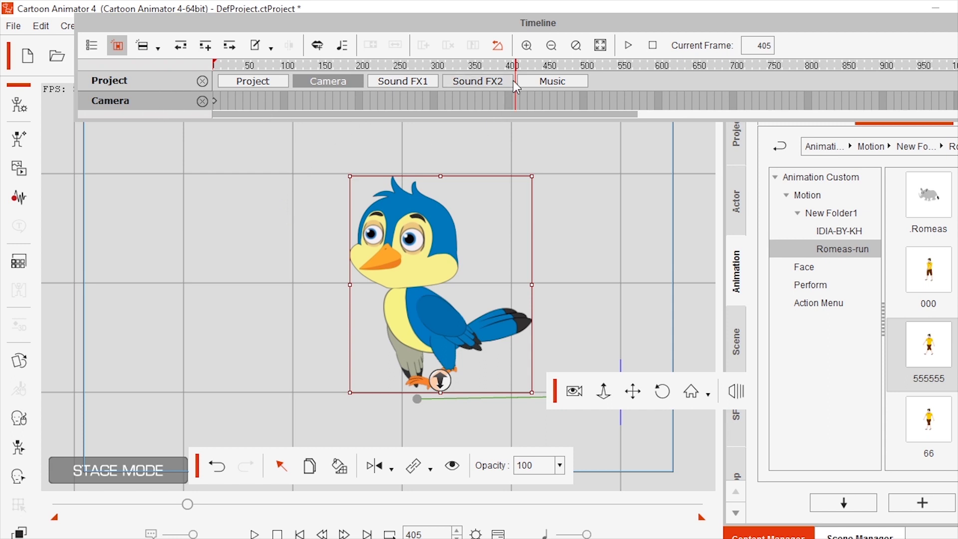
pyautogui.click(574, 391)
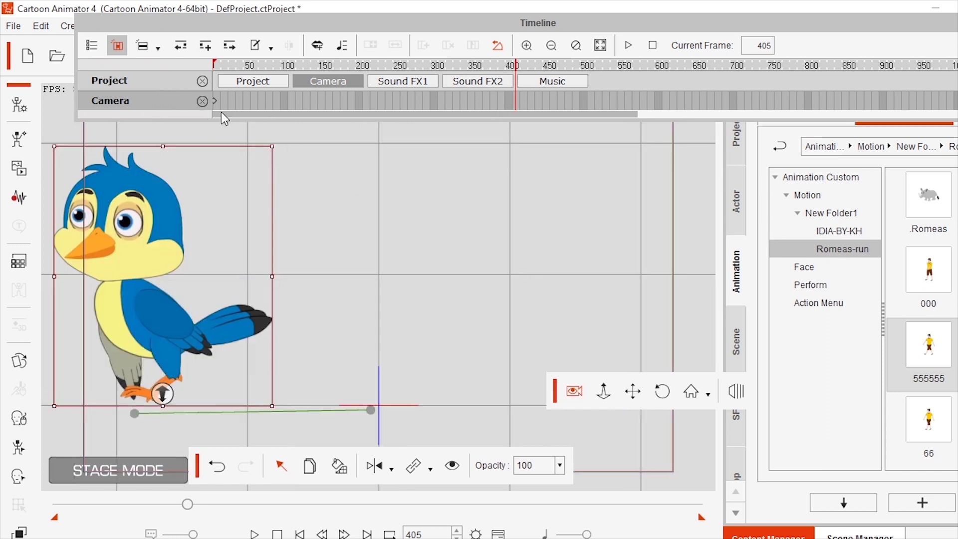
pyautogui.click(214, 101)
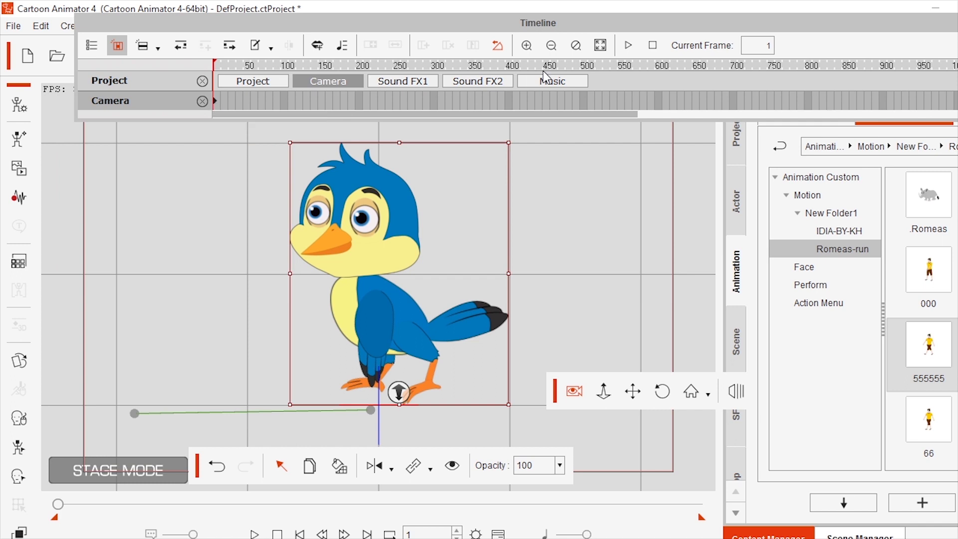
pyautogui.click(510, 65)
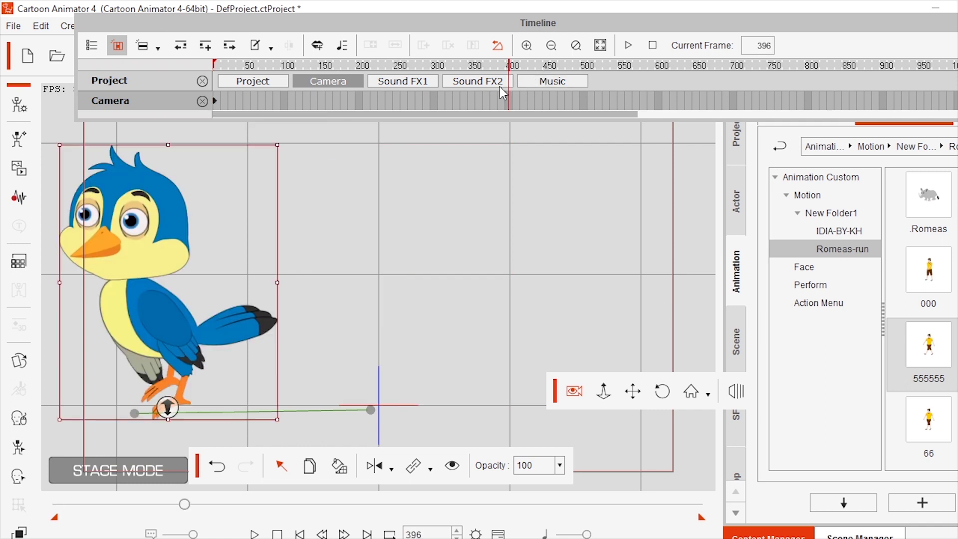
pyautogui.moveTo(182, 246); pyautogui.dragTo(510, 244)
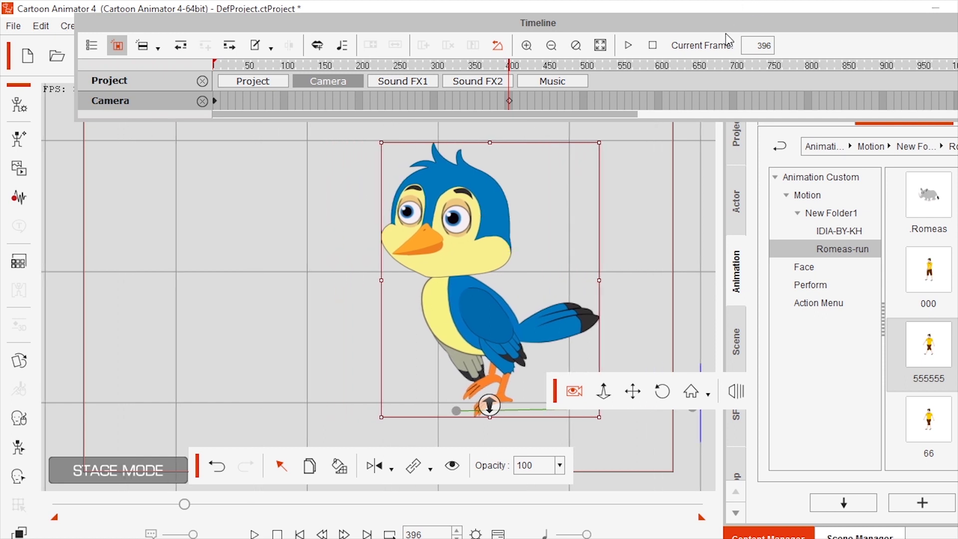
# Step: Move the floating tools aside and play the animation from the first frame
pyautogui.moveTo(555, 390); pyautogui.dragTo(634, 452)
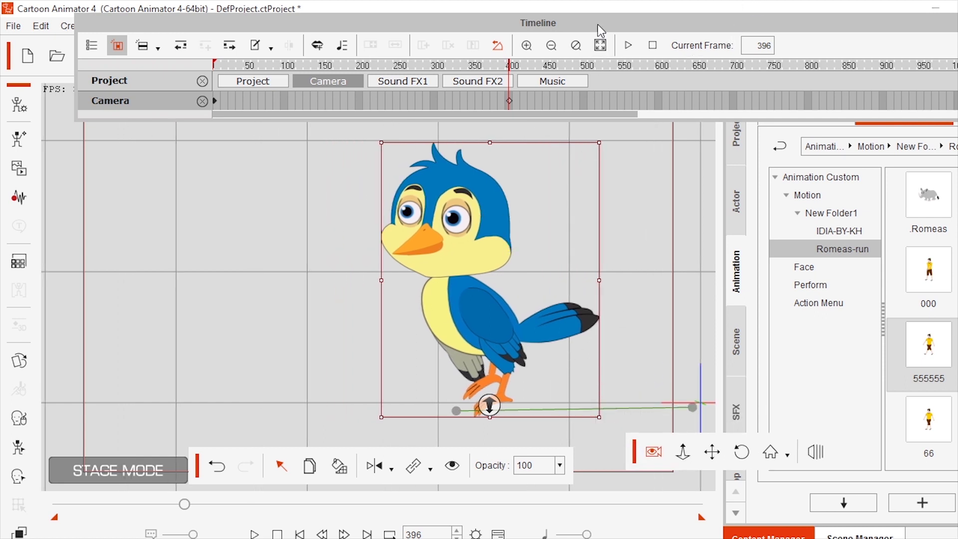
pyautogui.moveTo(598, 23); pyautogui.dragTo(552, 12)
pyautogui.click(171, 54)
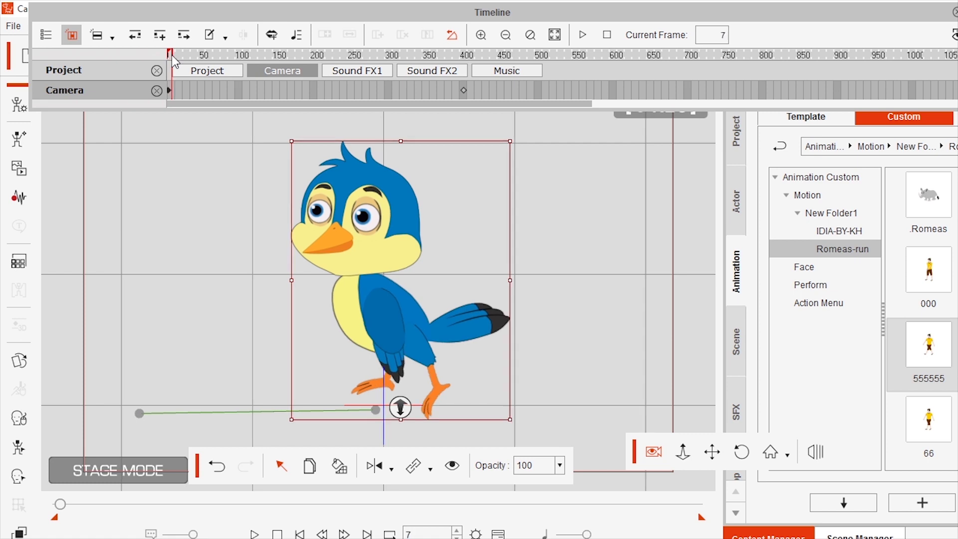
pyautogui.press('space')
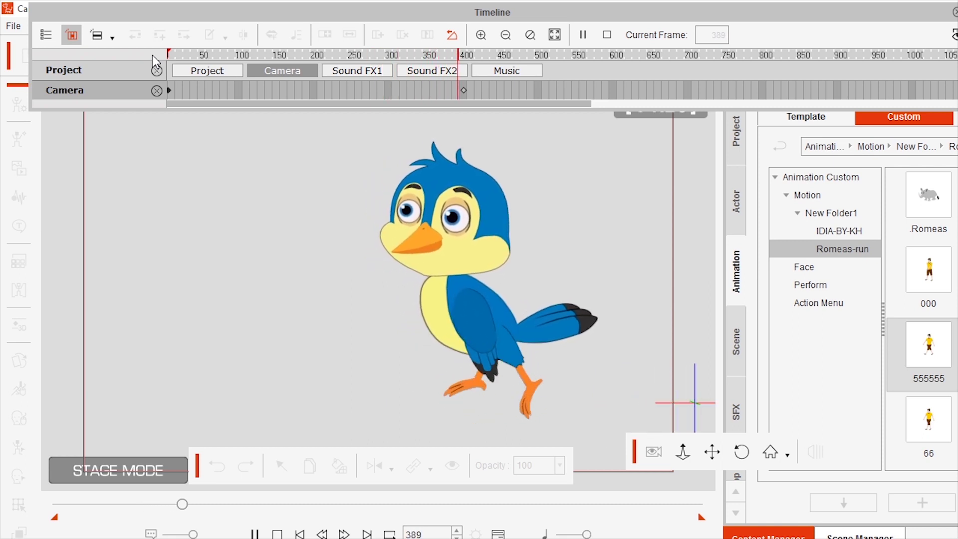
pyautogui.press('space')
# Step: Hide the timeline, deselect the bird, and start a Prop import from Create Media
pyautogui.click(955, 12)
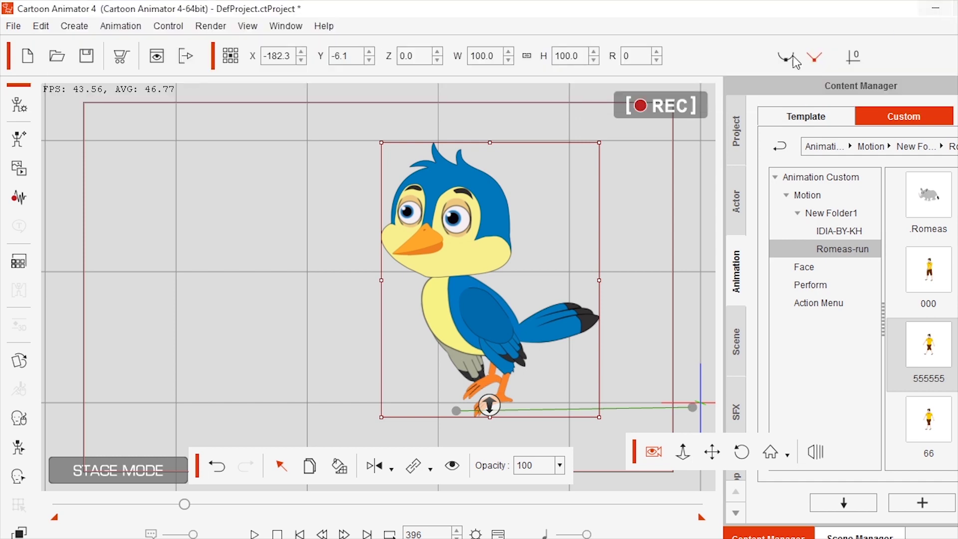
pyautogui.click(184, 227)
pyautogui.click(26, 173)
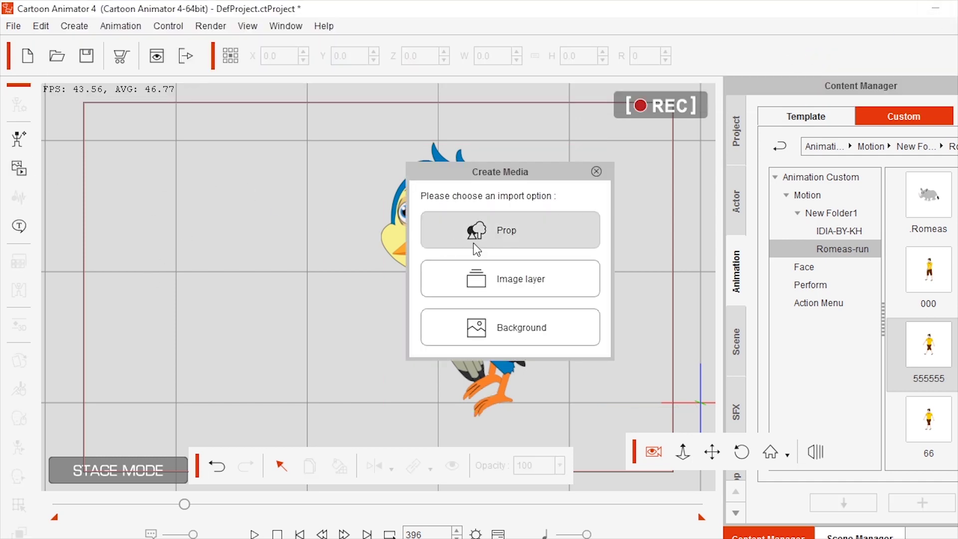
pyautogui.click(507, 234)
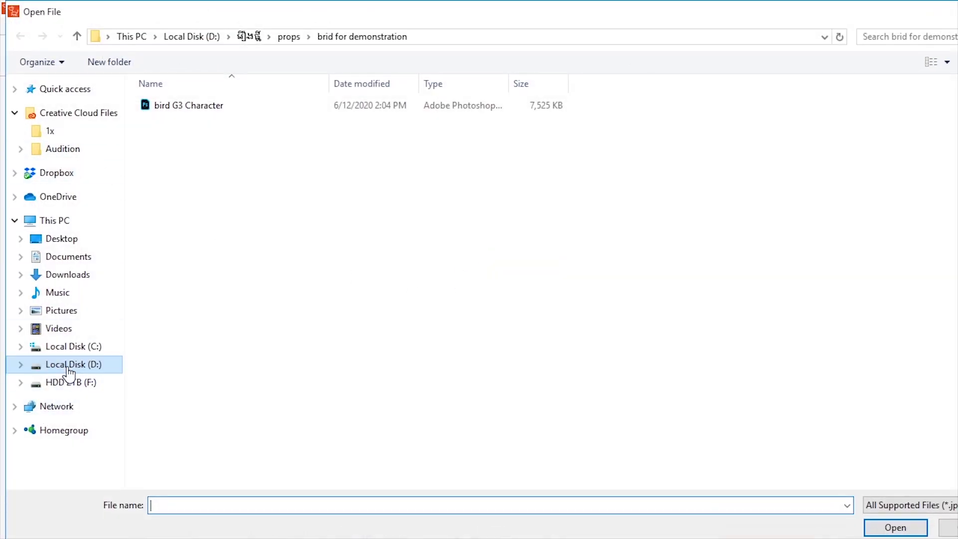
# Step: Browse to the D:\…\yeak\project folder and import picture 7 onto the stage
pyautogui.click(67, 367)
pyautogui.scroll(-5, 838, 389)
pyautogui.doubleClick(861, 231)
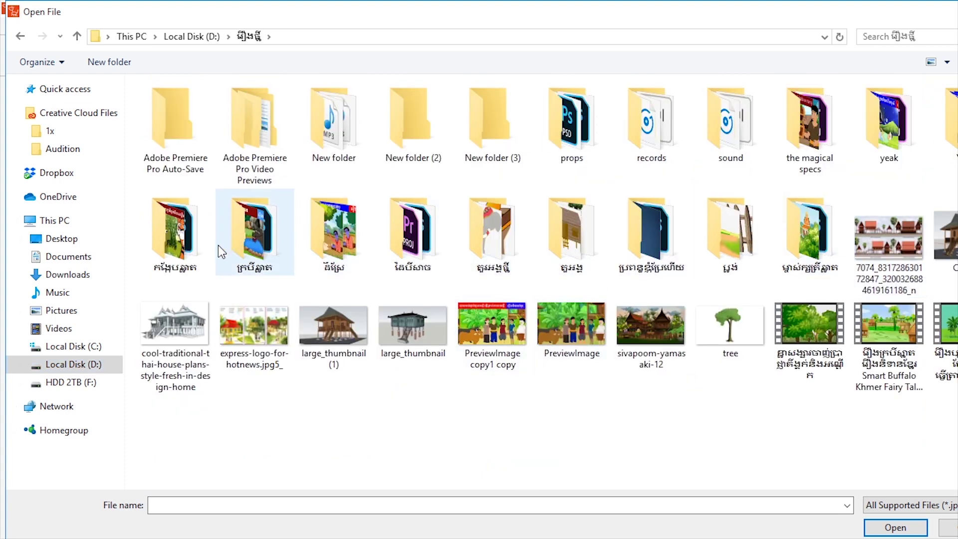
pyautogui.doubleClick(897, 159)
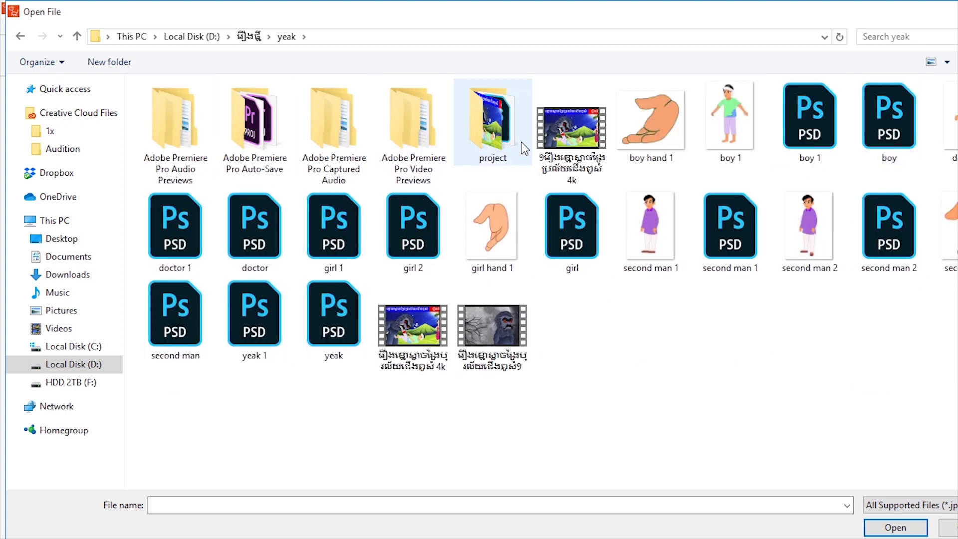
pyautogui.doubleClick(492, 122)
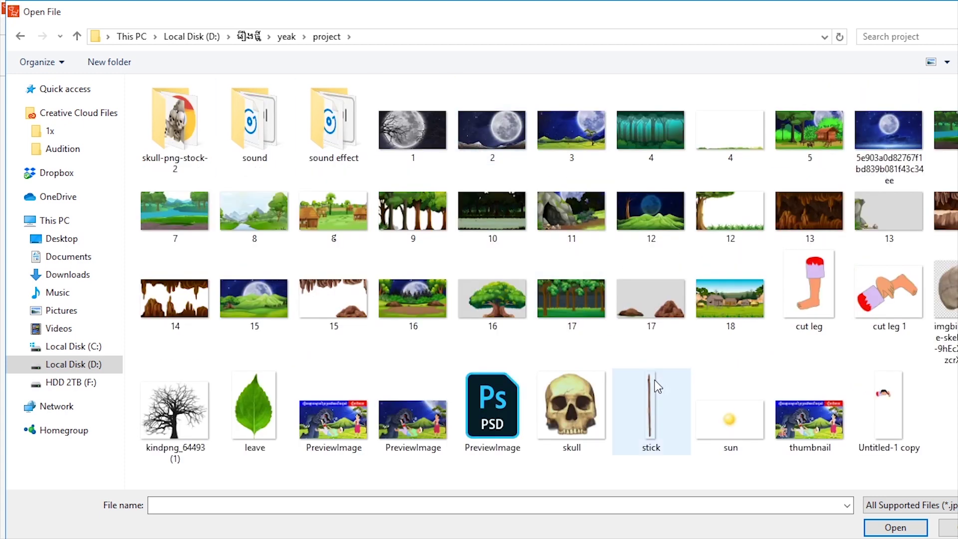
pyautogui.click(235, 310)
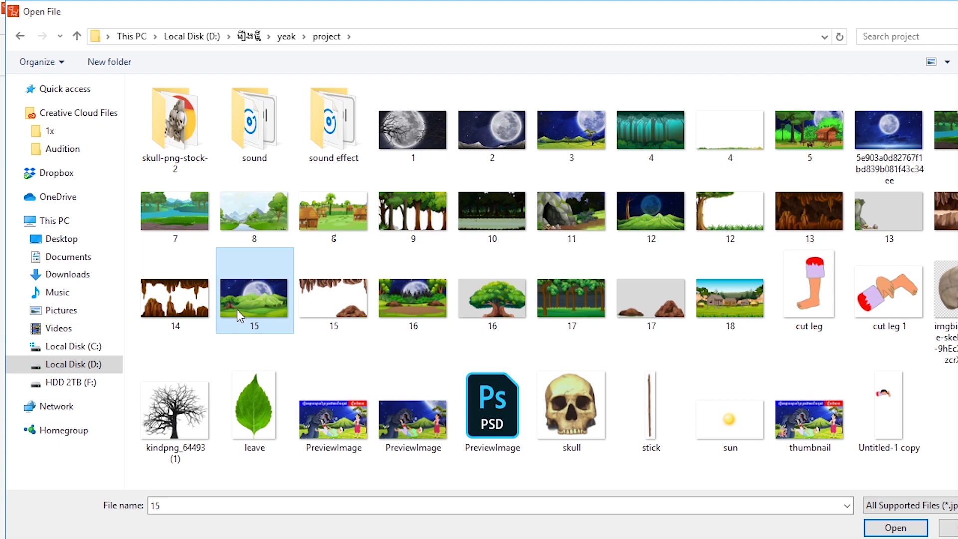
pyautogui.click(333, 210)
pyautogui.click(182, 214)
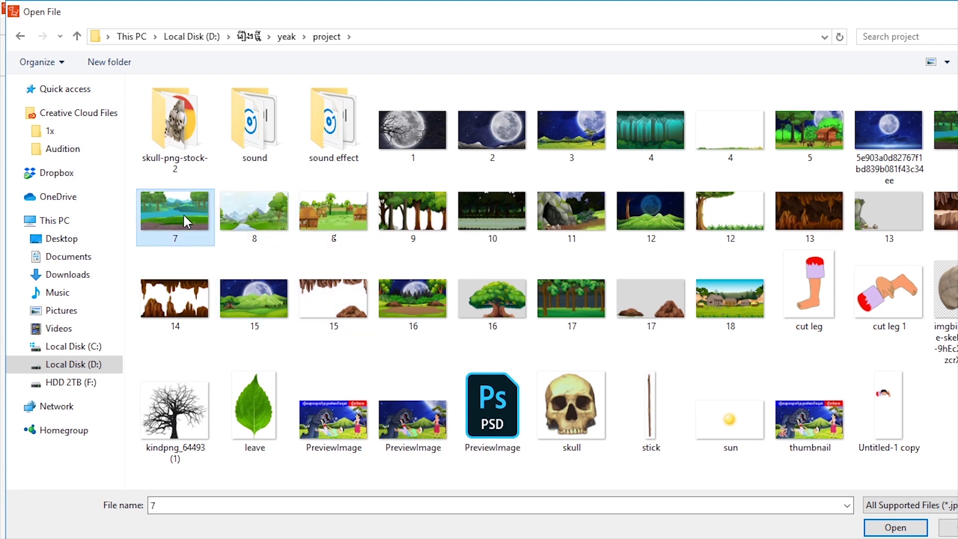
pyautogui.moveTo(177, 213); pyautogui.dragTo(235, 238)
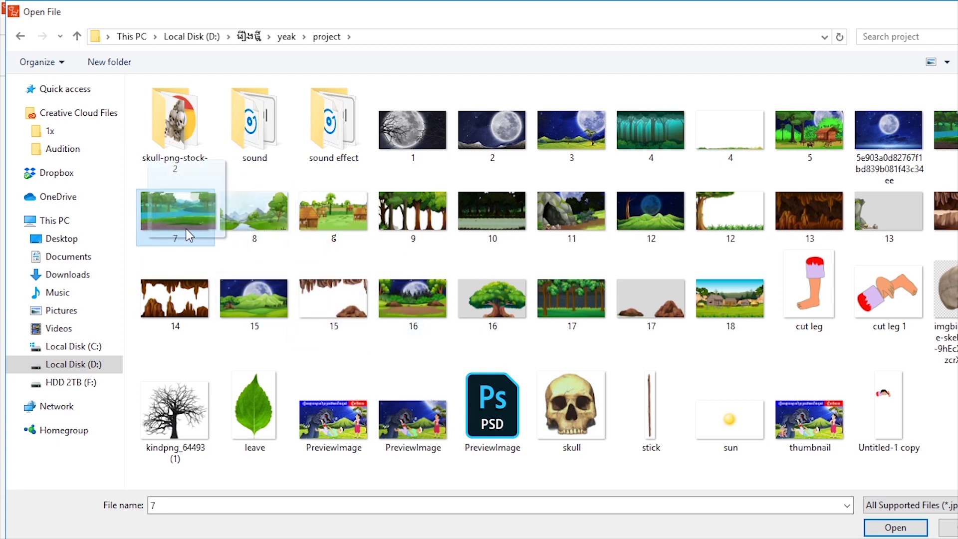
pyautogui.press('Return')
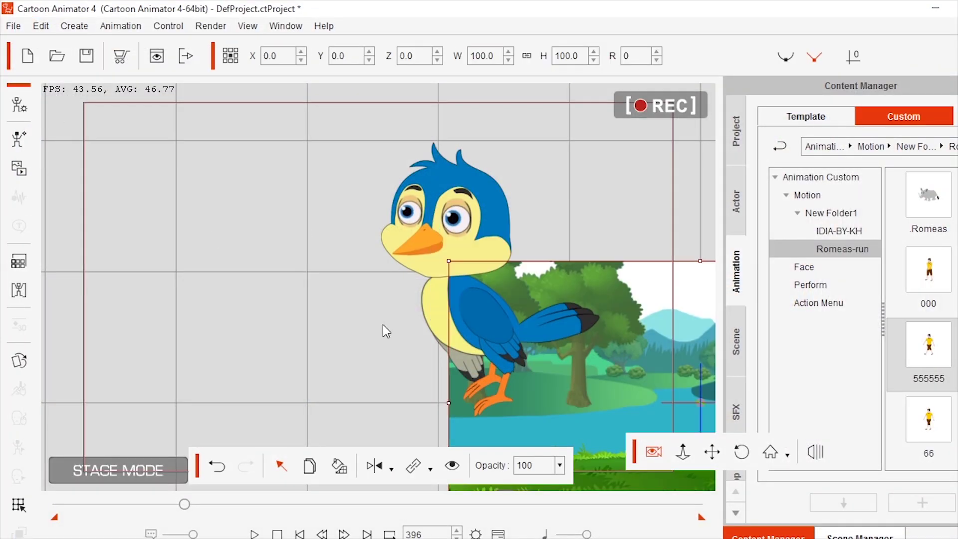
# Step: Enlarge the forest picture to about double size behind the bird and remove its object animation
pyautogui.moveTo(615, 404)
pyautogui.mouseDown()
pyautogui.moveTo(450, 289)
pyautogui.moveTo(334, 268)
pyautogui.moveTo(299, 273)
pyautogui.mouseUp()
pyautogui.moveTo(635, 410); pyautogui.dragTo(781, 467)
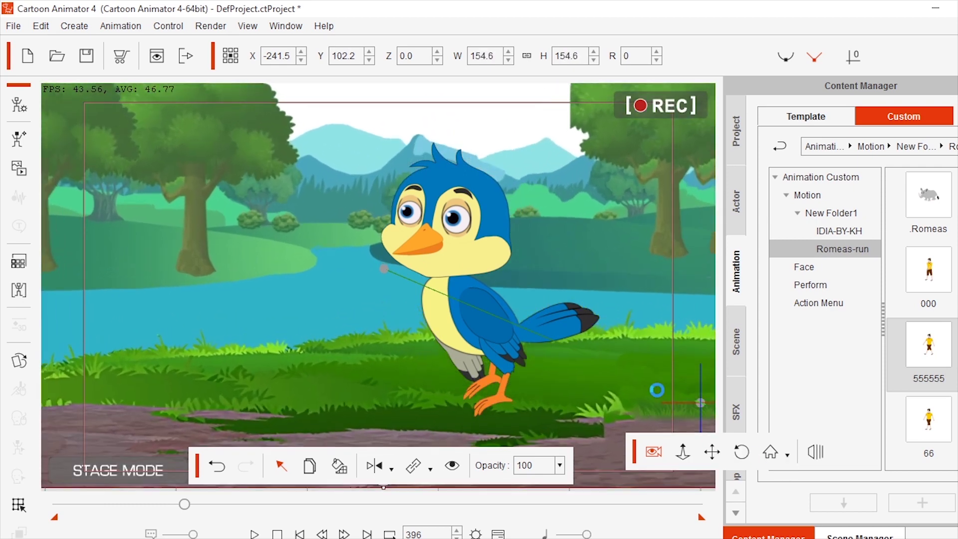
pyautogui.moveTo(655, 371)
pyautogui.mouseDown()
pyautogui.moveTo(659, 345)
pyautogui.moveTo(658, 376)
pyautogui.moveTo(455, 284)
pyautogui.mouseUp()
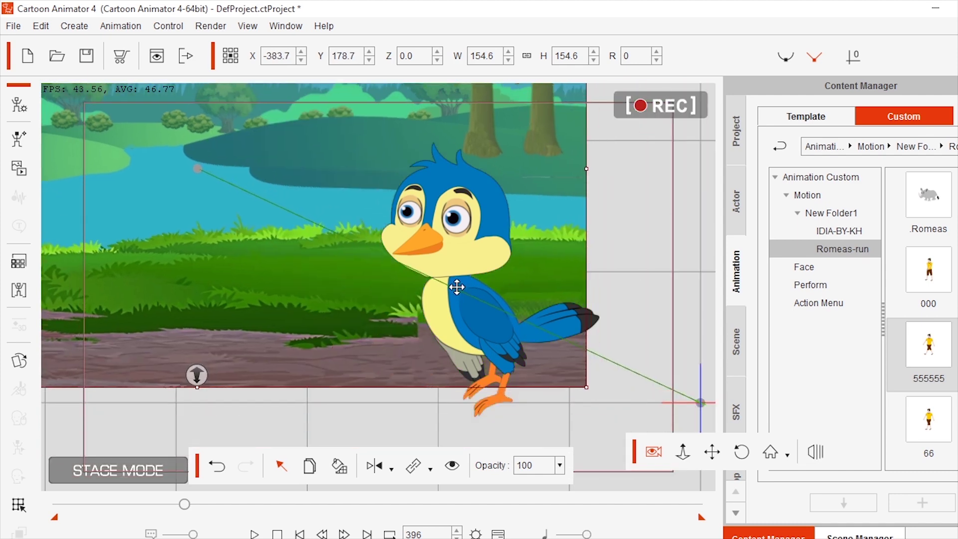
pyautogui.moveTo(597, 163); pyautogui.dragTo(697, 167)
pyautogui.moveTo(326, 330)
pyautogui.mouseDown()
pyautogui.moveTo(421, 350)
pyautogui.moveTo(391, 314)
pyautogui.moveTo(392, 325)
pyautogui.mouseUp()
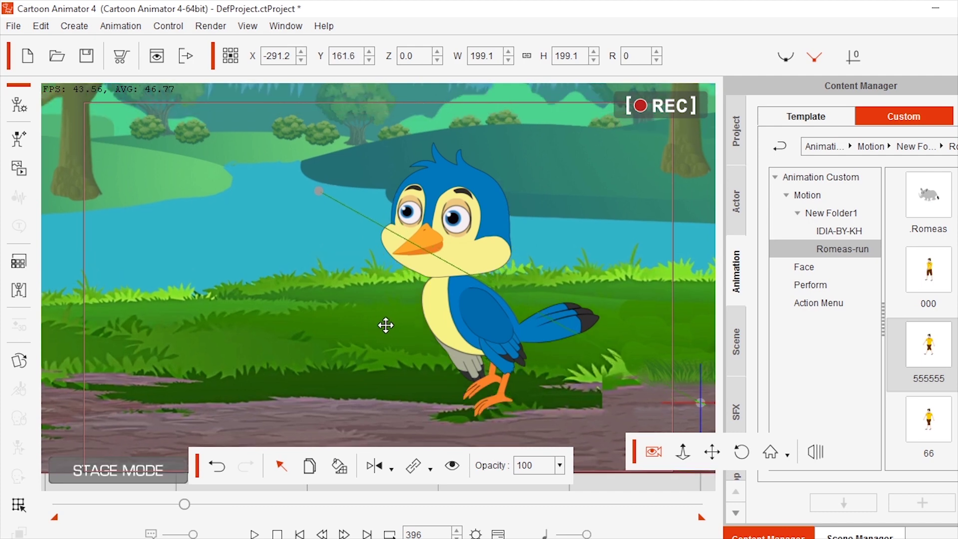
pyautogui.rightClick(383, 322)
pyautogui.click(437, 416)
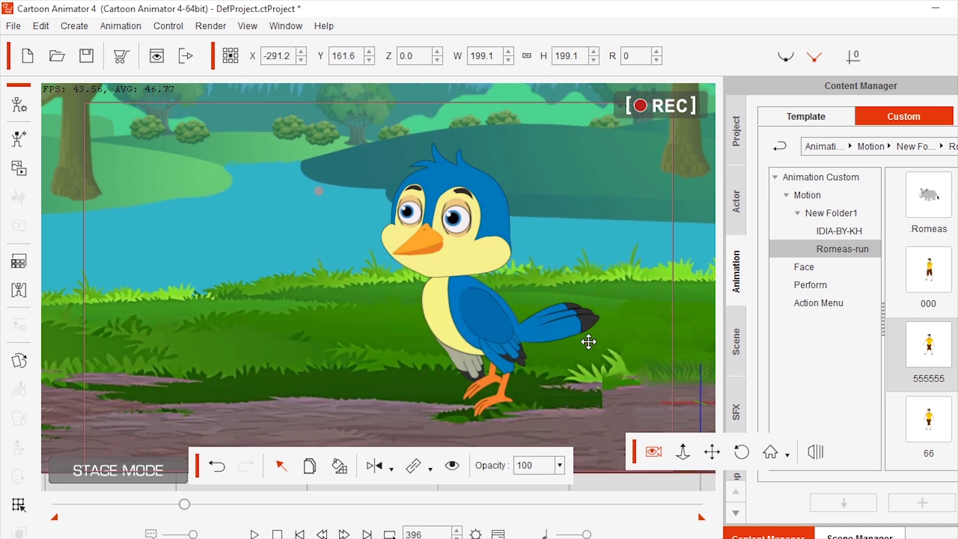
# Step: Scrub playback to find gaps, drag the forest background right, and replay to frame 410
pyautogui.press('space')
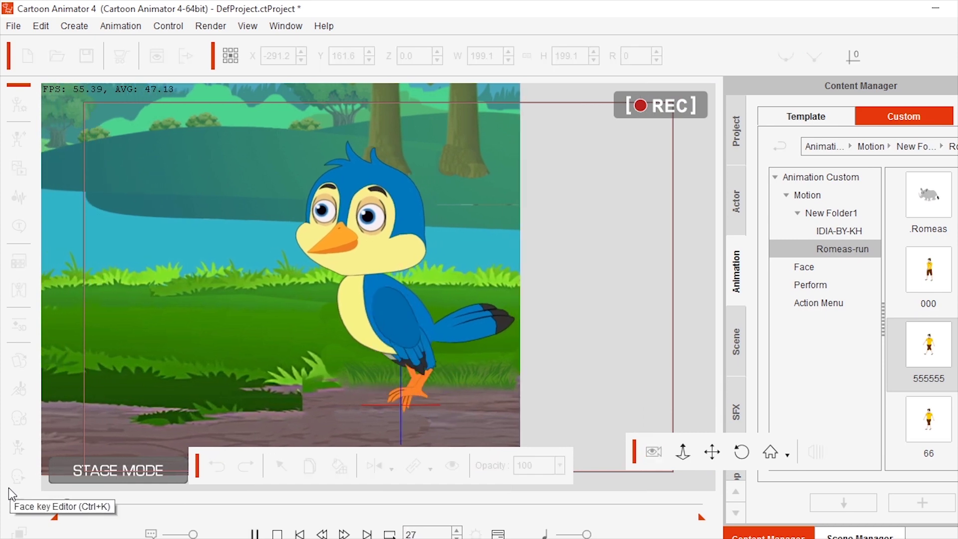
pyautogui.press('space')
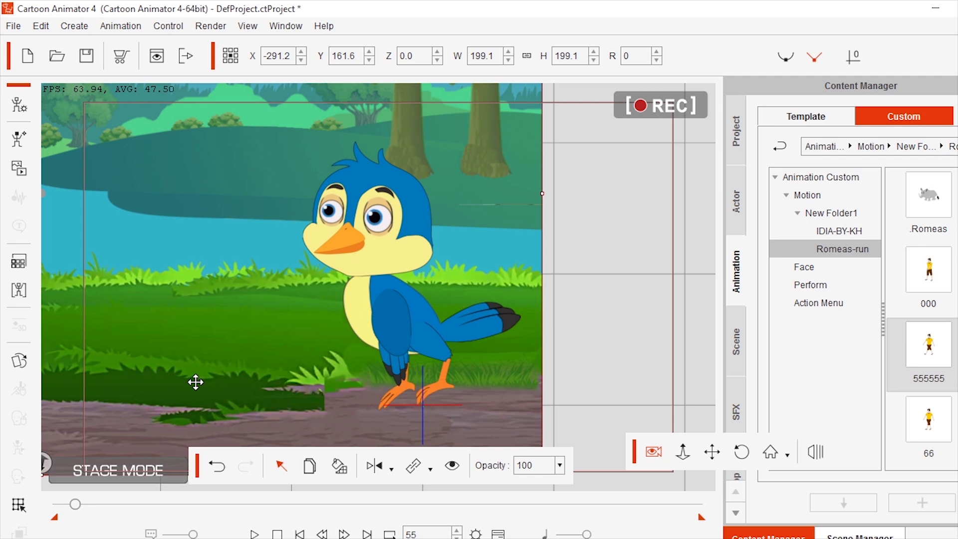
pyautogui.moveTo(75, 504); pyautogui.dragTo(170, 504)
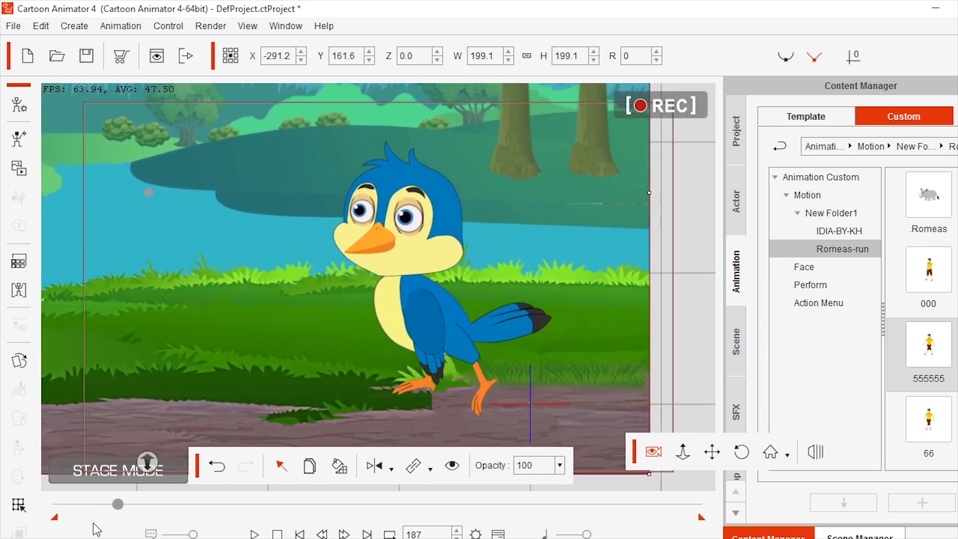
pyautogui.moveTo(169, 503)
pyautogui.mouseDown()
pyautogui.moveTo(251, 504)
pyautogui.moveTo(30, 510)
pyautogui.mouseUp()
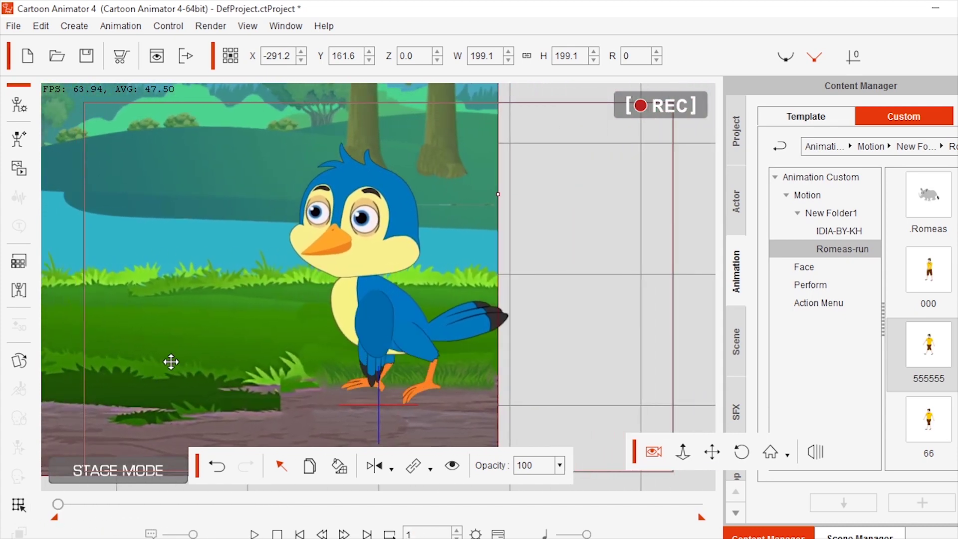
pyautogui.moveTo(171, 361); pyautogui.dragTo(361, 372)
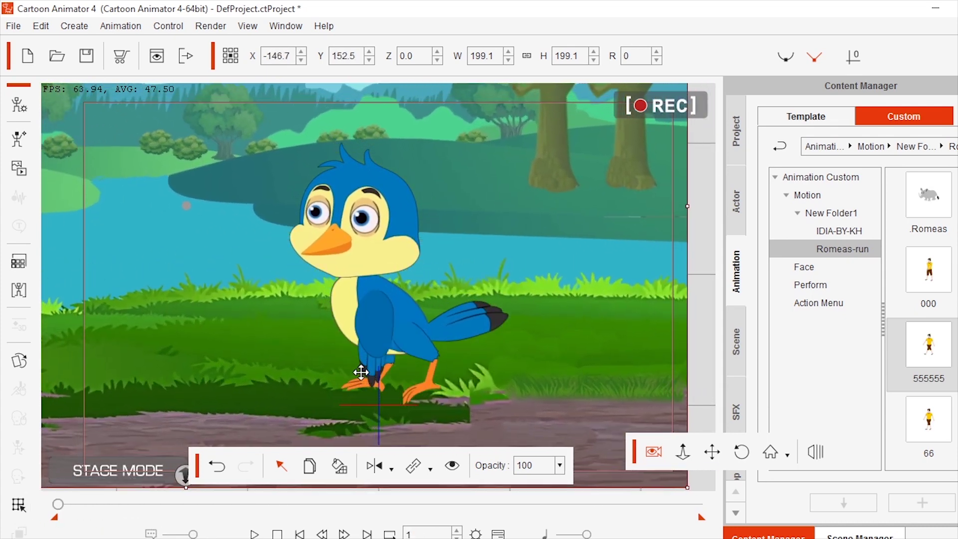
pyautogui.press('space')
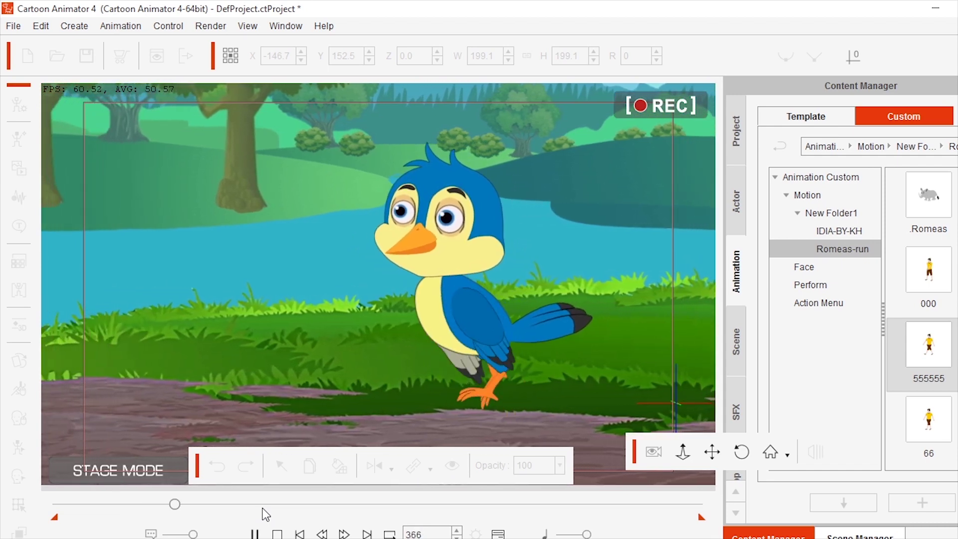
pyautogui.press('space')
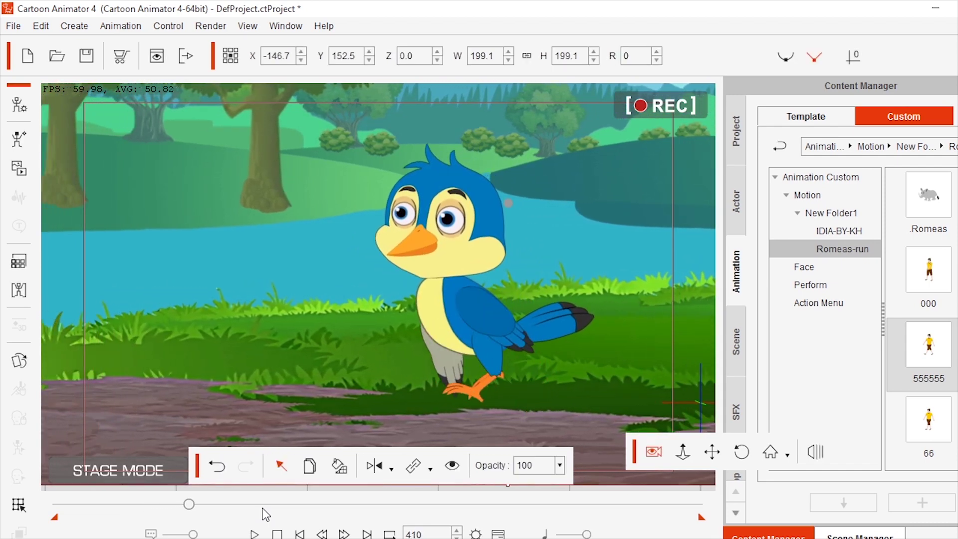
# Step: Switch to Notepad and start typing the closing line 'Get this bird in description below'
pyautogui.hotkey('alt', 'Tab')
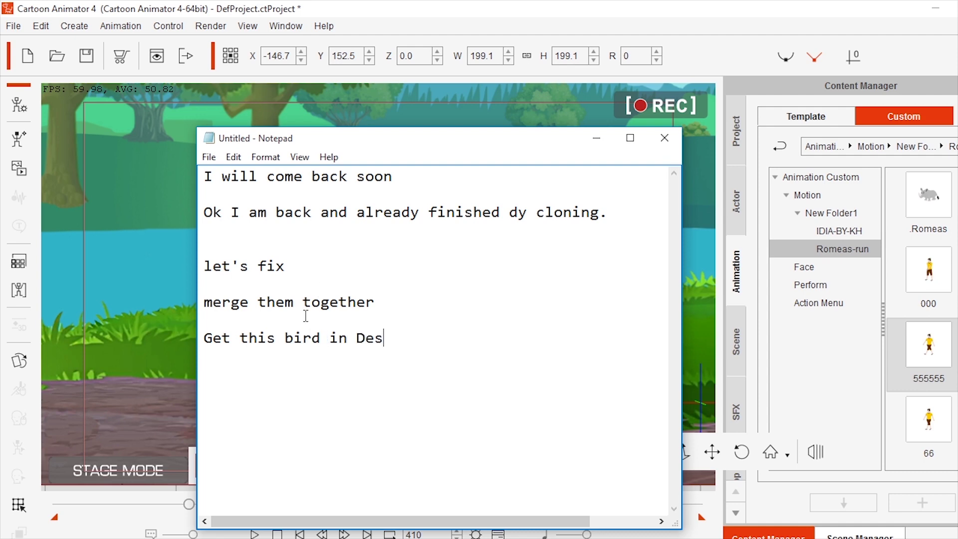
pyautogui.write('cr')
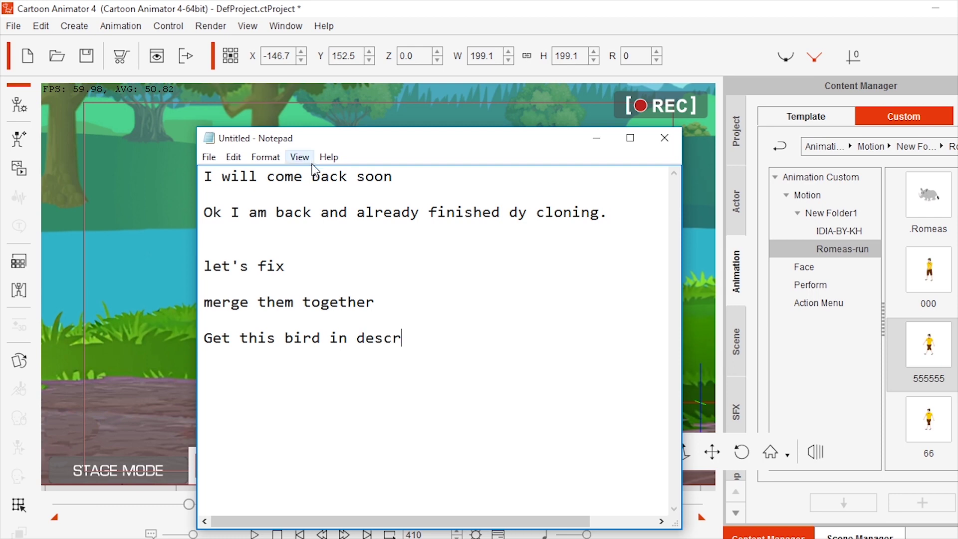
pyautogui.write('it')
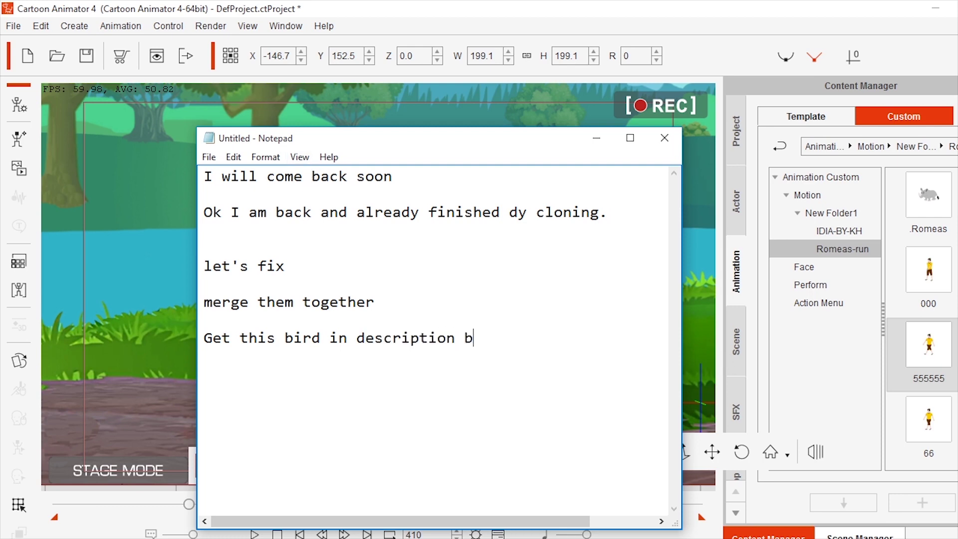